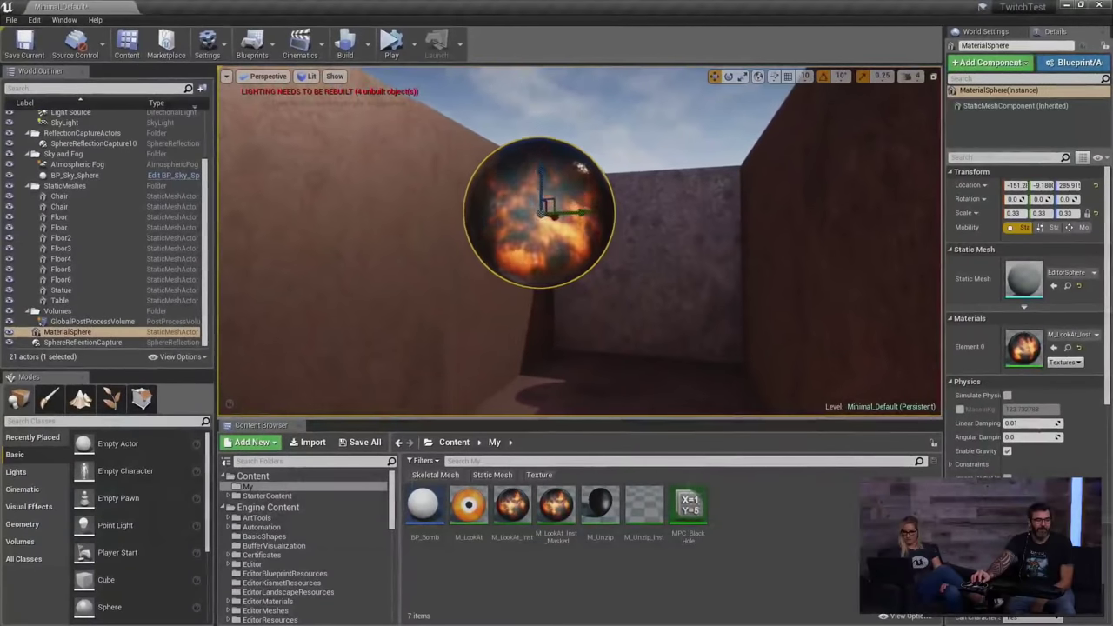
Open the M_LookAt_Inst material instance, reposition its editor window and frame the whole preview sphere.
right_click_drag(545, 388, 545, 410)
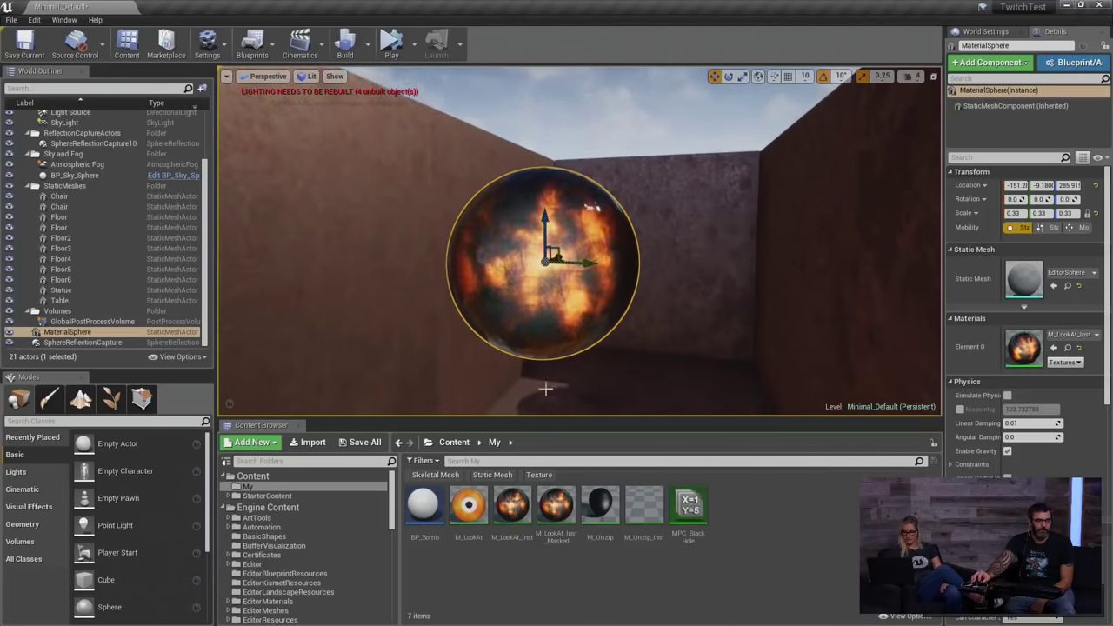
double_click(522, 504)
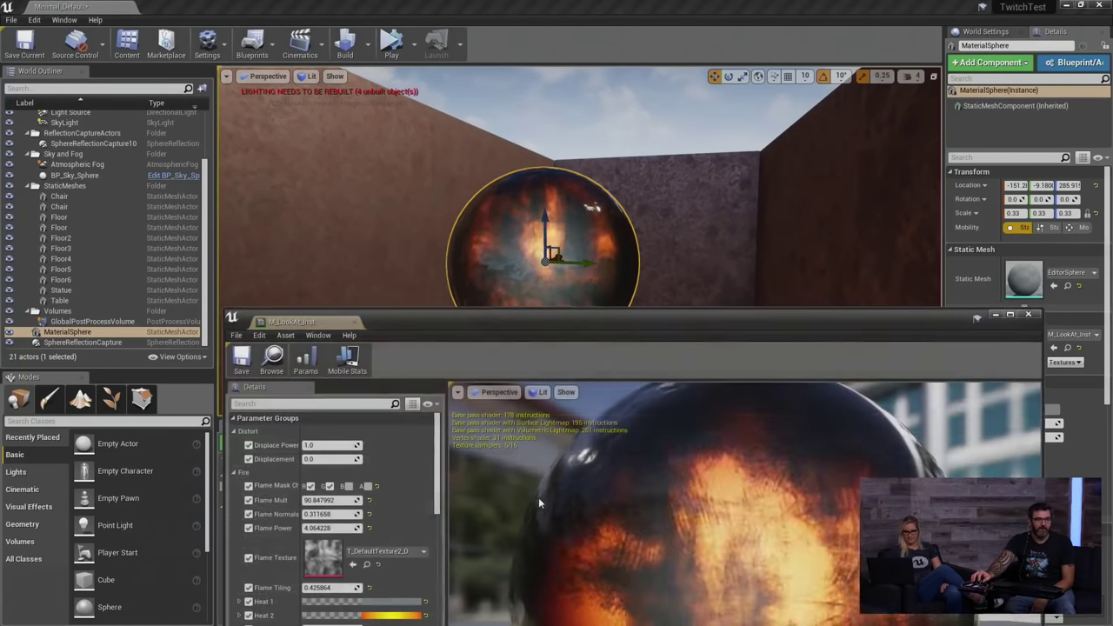
left_click_drag(572, 323, 502, 64)
left_click_drag(564, 139, 722, 189)
scroll(616, 191, "down", 4)
left_click_drag(675, 339, 935, 348)
scroll(651, 303, "down", 5)
left_click_drag(675, 340, 579, 322)
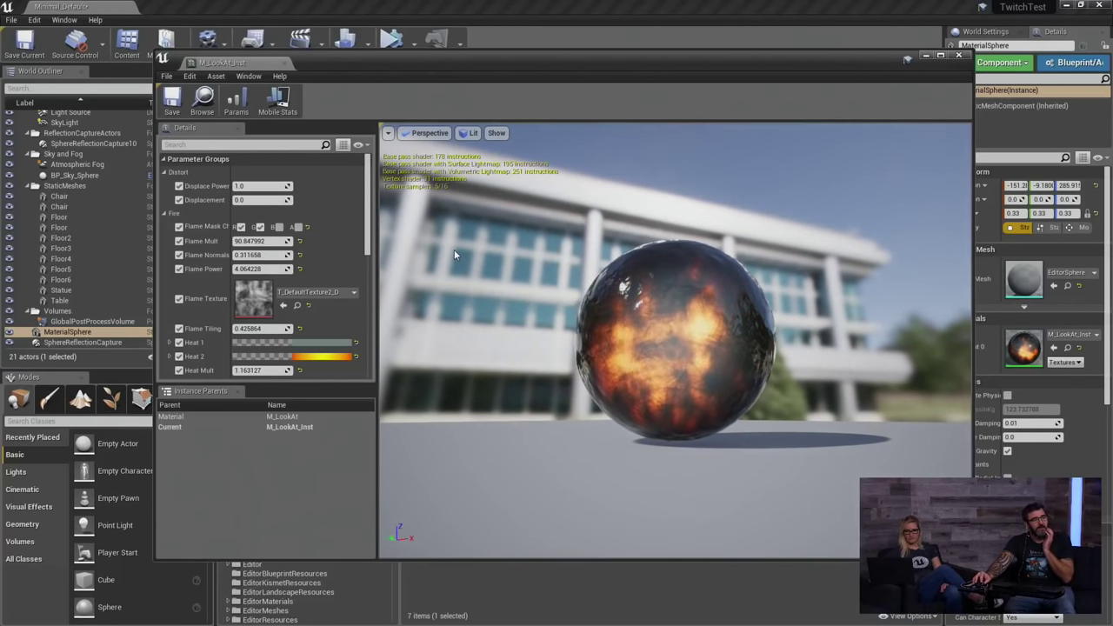
Collapse the Fire parameter group and raise the Center Out Falloff parameter to about 11.6.
scroll(370, 259, "down", 2)
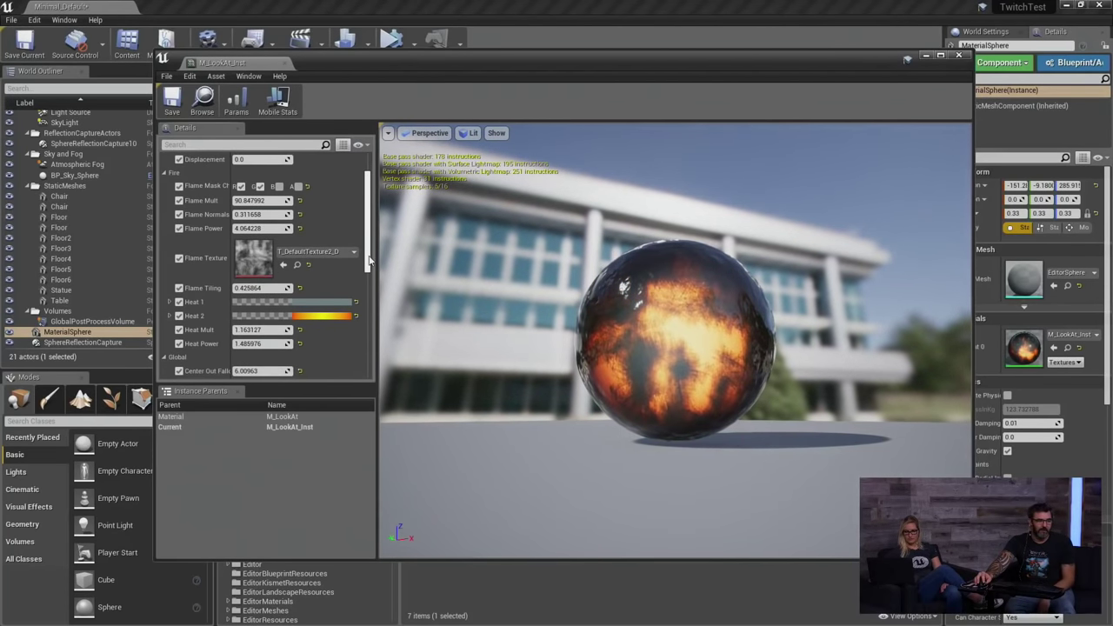
mouse_move(369, 259)
left_mouse_down()
mouse_move(370, 346)
mouse_move(372, 259)
left_mouse_up()
left_click(165, 171)
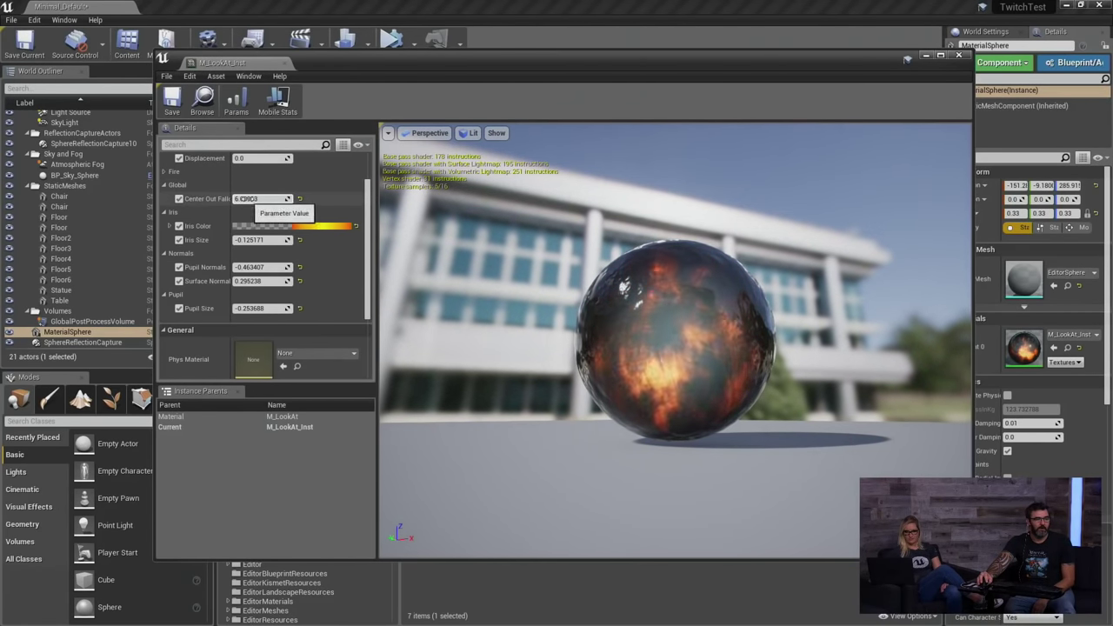
left_click_drag(249, 198, 273, 198)
Set Iris Size to about 0.37 and Pupil Size to about 0.32, checking the eye from several angles.
left_click_drag(675, 340, 531, 369)
scroll(531, 287, "up", 2)
left_click_drag(531, 287, 626, 322)
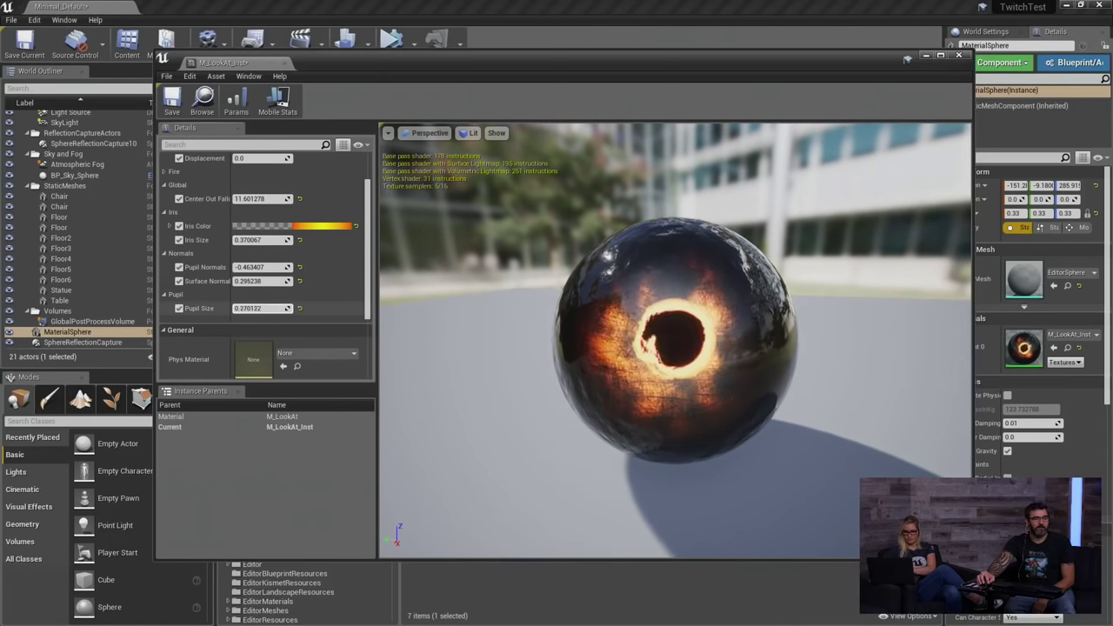
left_click_drag(383, 330, 461, 328)
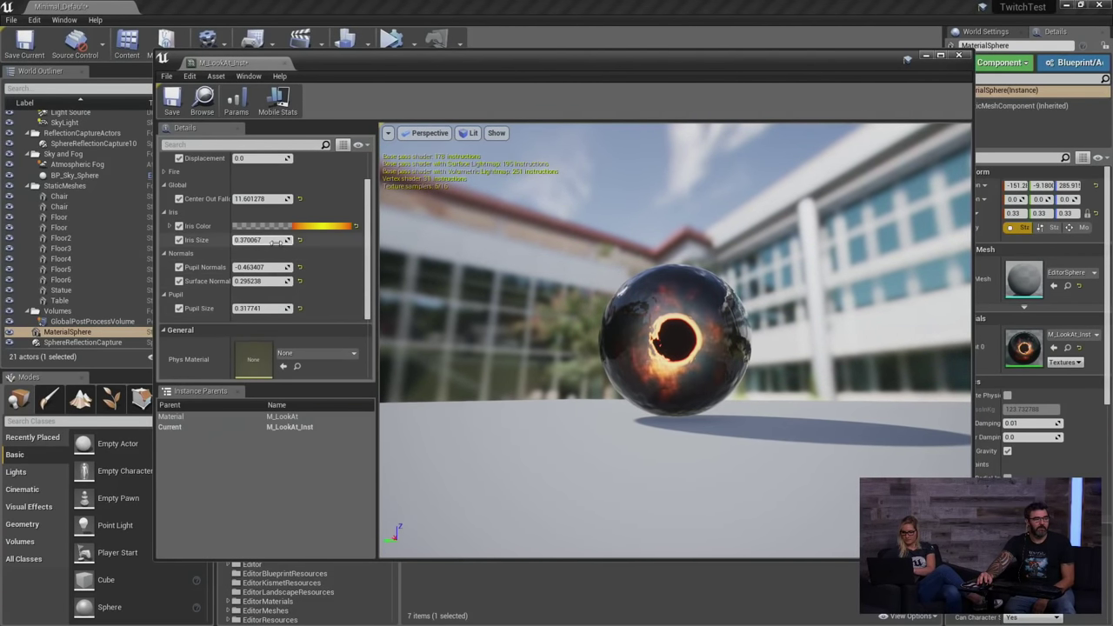
Set both Pupil Size and Iris Size to 0.
left_click(261, 309)
type("0")
key("Return")
Set the Distort group's Displacement to about 0.25 and its Displace Power to about 0.71.
scroll(271, 287, "up", 2)
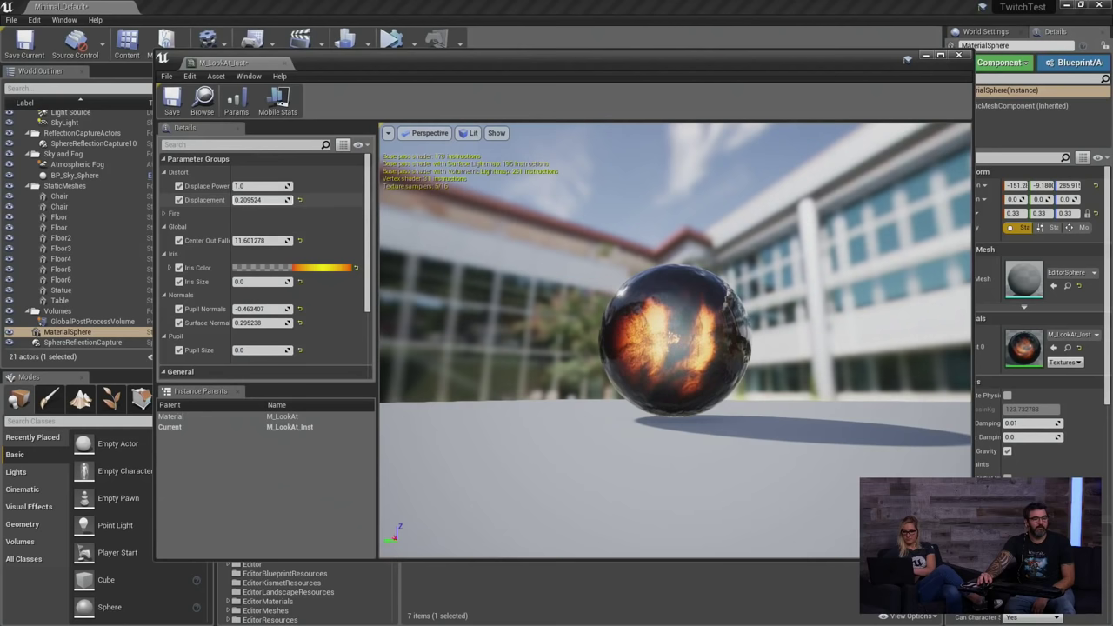
left_click_drag(522, 331, 739, 287)
left_click_drag(626, 348, 748, 363)
left_click_drag(402, 269, 556, 270)
right_click_drag(557, 270, 556, 357)
left_click_drag(556, 348, 696, 313)
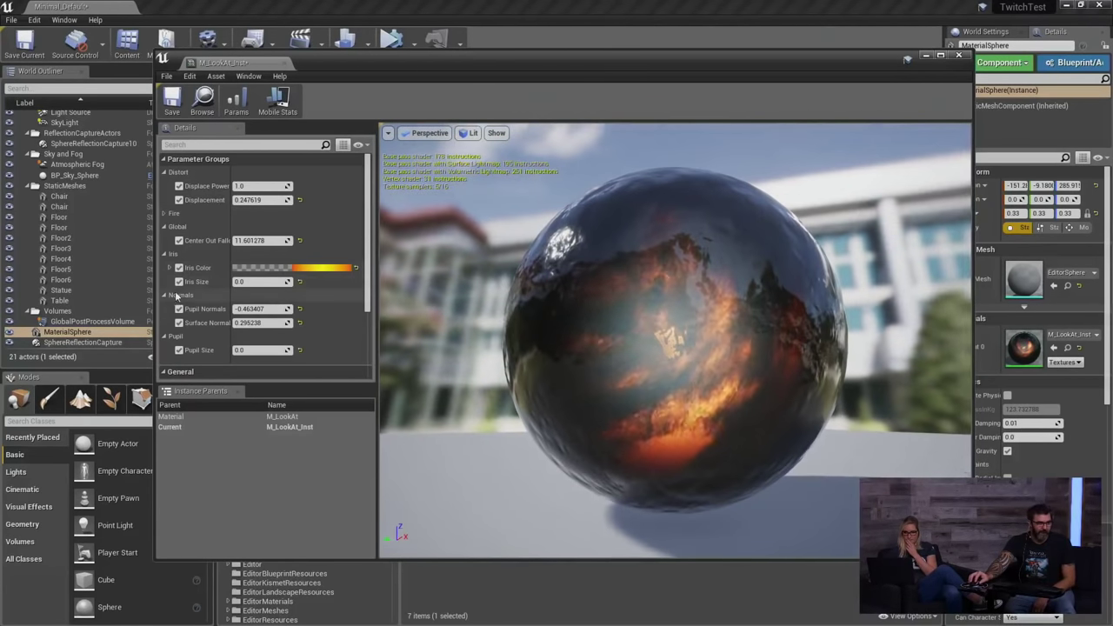
left_click_drag(259, 190, 247, 191)
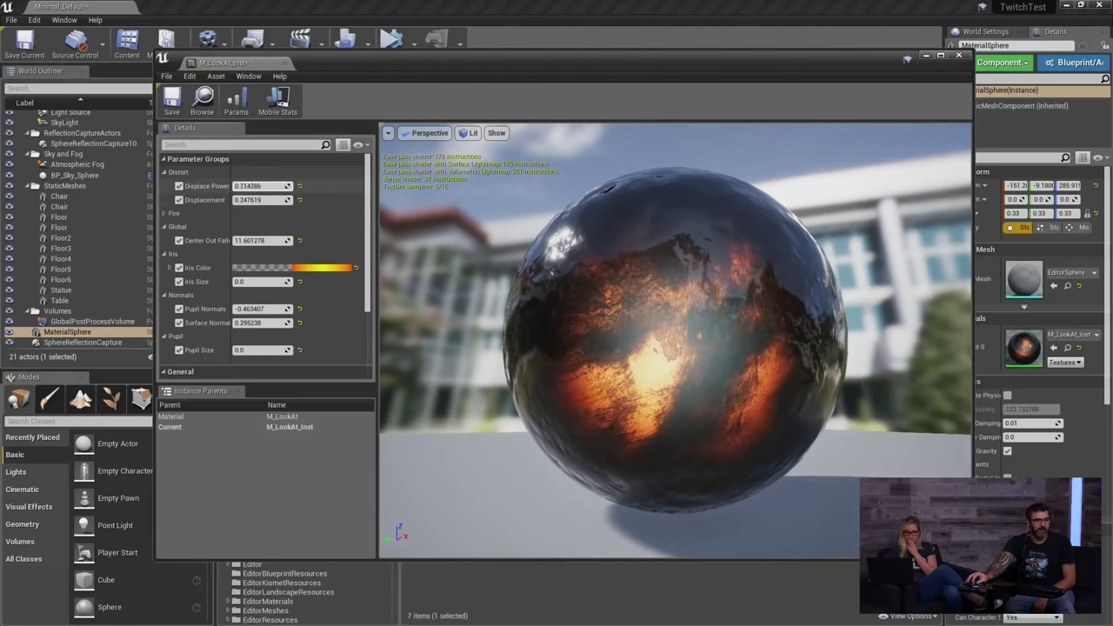
Set Pupil Size to about 0.52 and inspect the distorted eye from several angles.
scroll(263, 245, "down", 3)
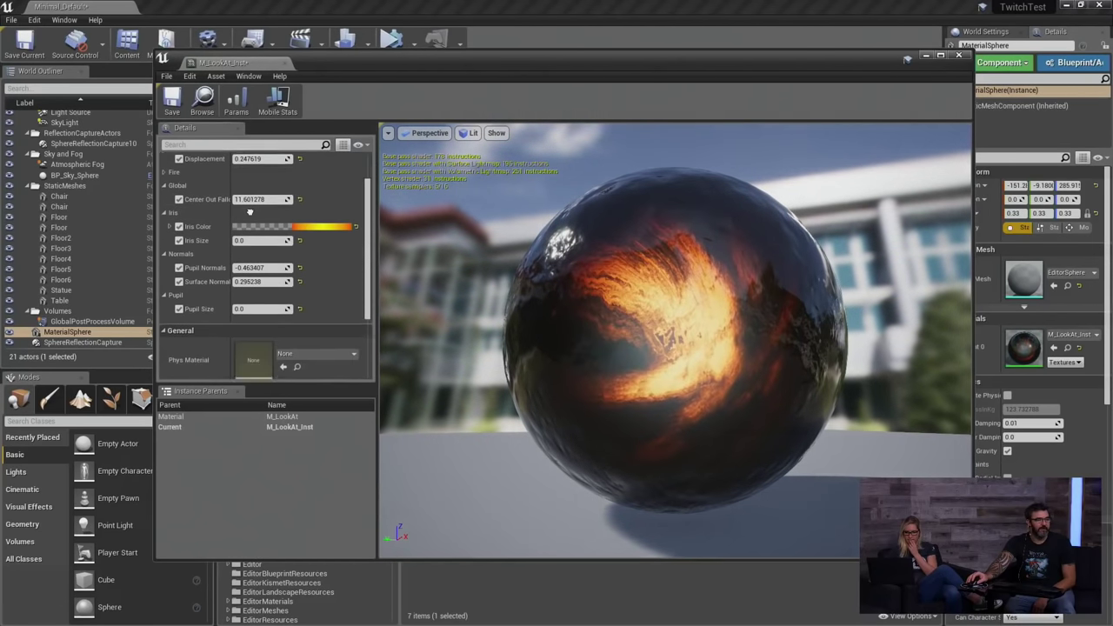
left_click_drag(452, 313, 522, 304)
left_click_drag(415, 335, 469, 335)
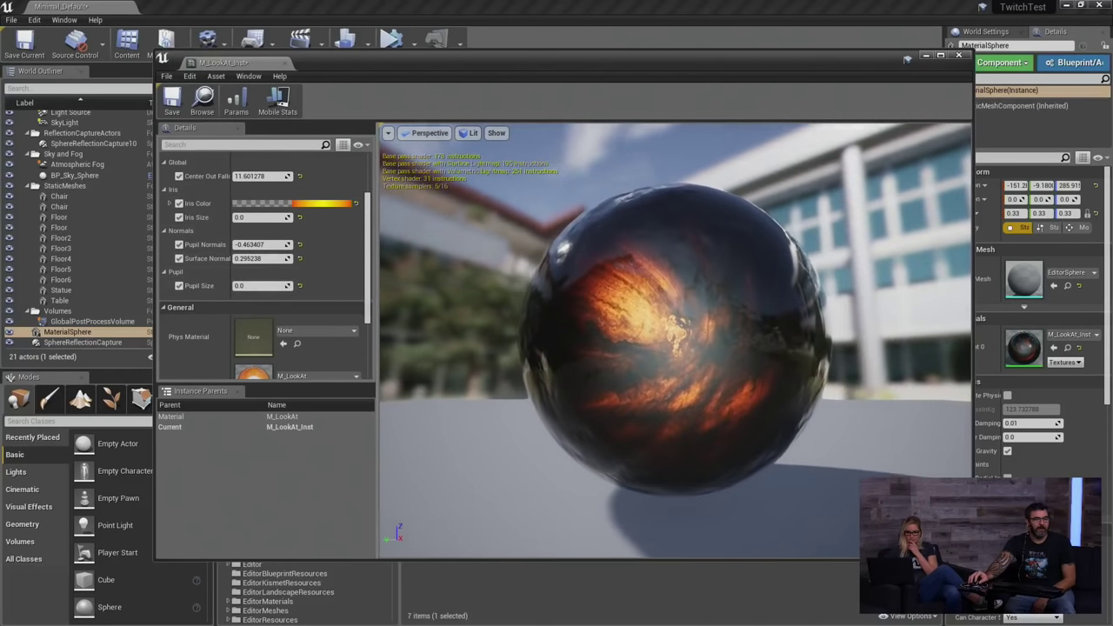
right_click_drag(415, 334, 416, 382)
left_click_drag(415, 335, 522, 327)
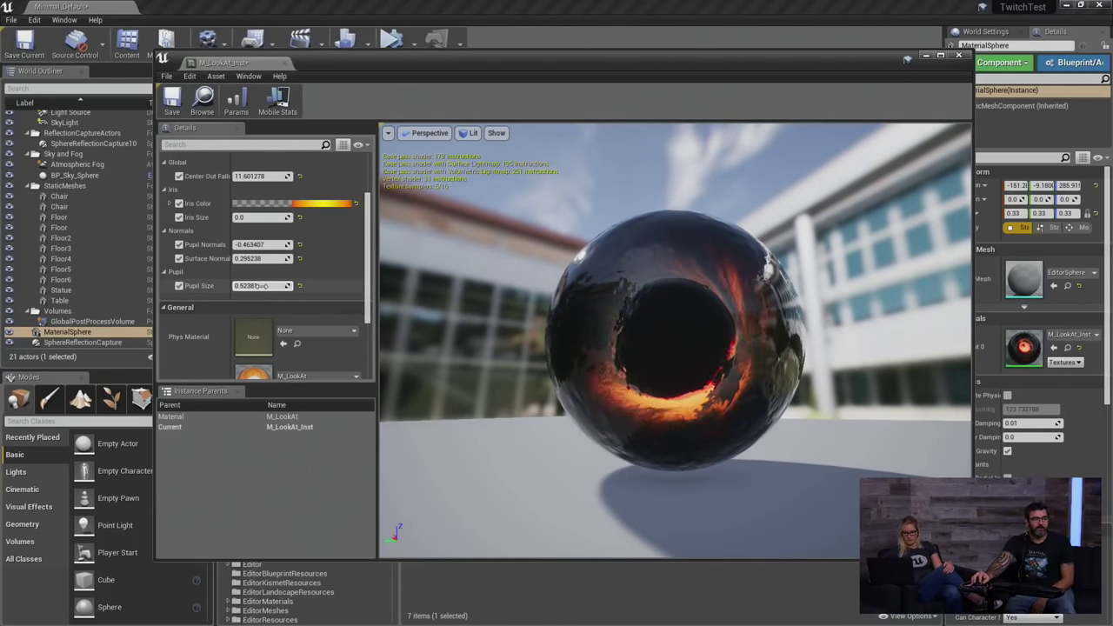
left_click_drag(489, 322, 391, 322)
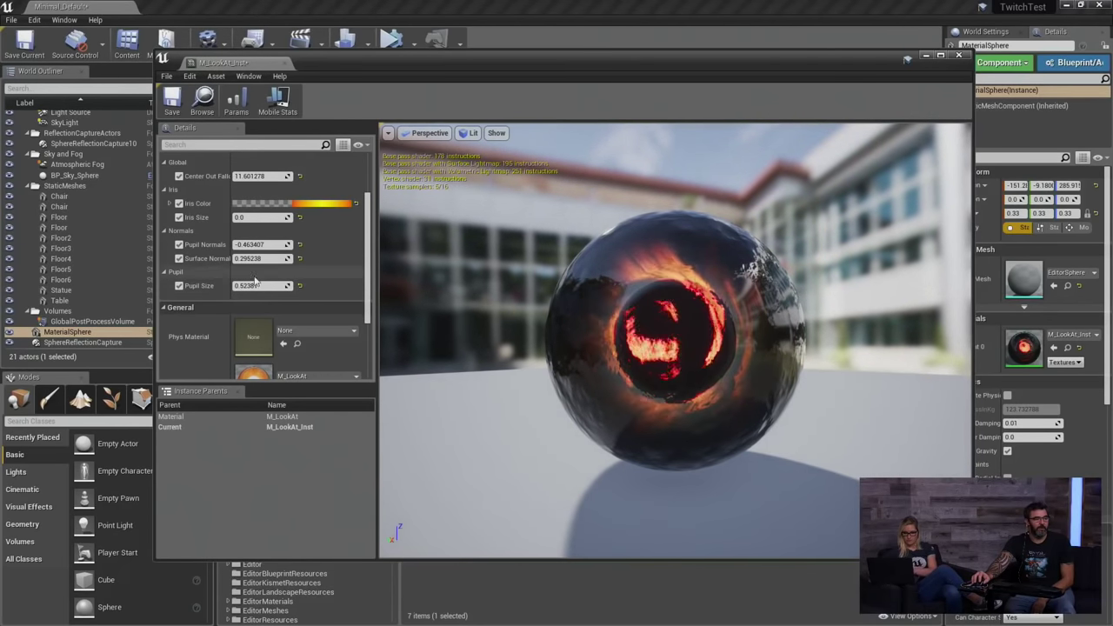
Set Iris Size to about 0.57 and Pupil Size to about 0.19.
left_click_drag(261, 216, 314, 217)
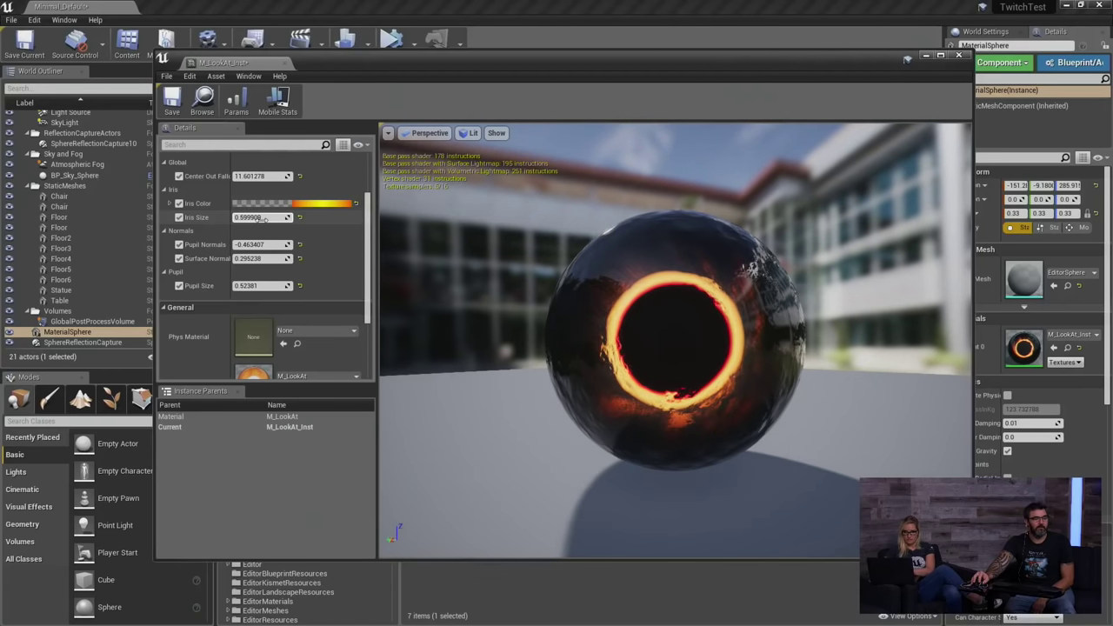
left_click_drag(476, 280, 557, 280)
scroll(476, 280, "down", 2)
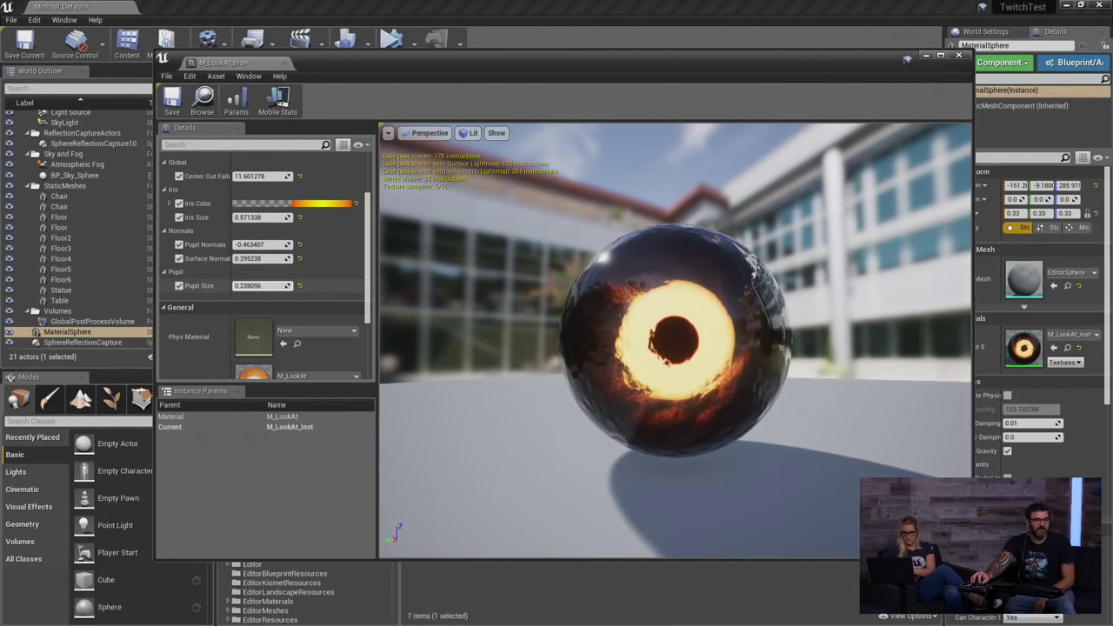
left_click_drag(250, 285, 246, 286)
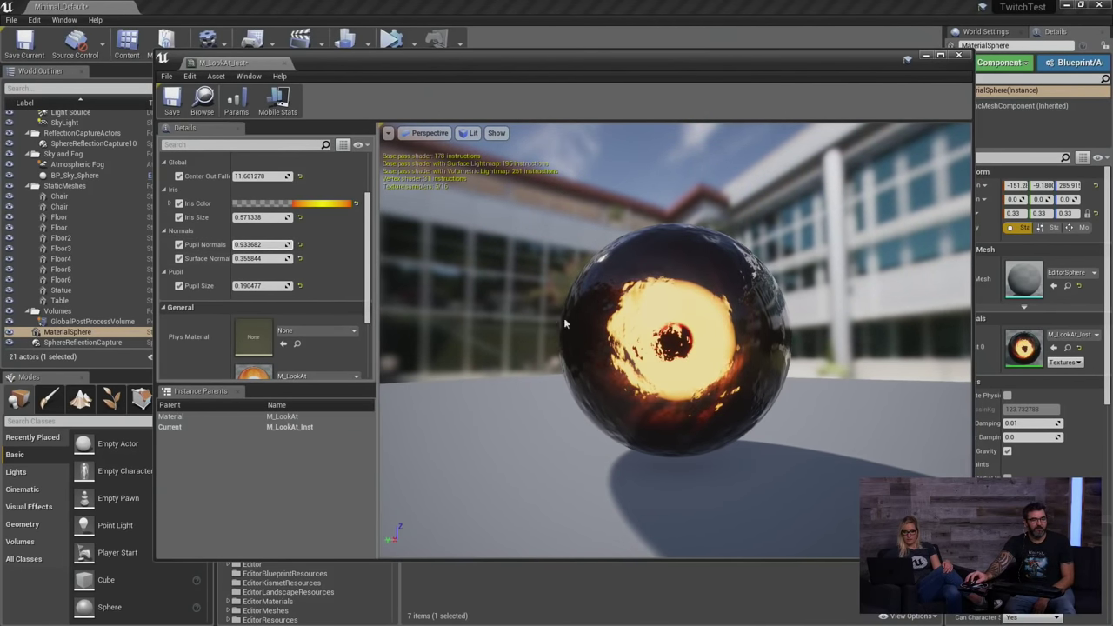
Set Pupil Normals to about 0.21 and Surface Normals to about 0.25, and close the material instance editor.
mouse_move(565, 322)
left_mouse_down()
mouse_move(469, 322)
mouse_move(531, 409)
mouse_move(626, 330)
mouse_move(591, 318)
mouse_move(527, 344)
mouse_move(576, 325)
left_mouse_up()
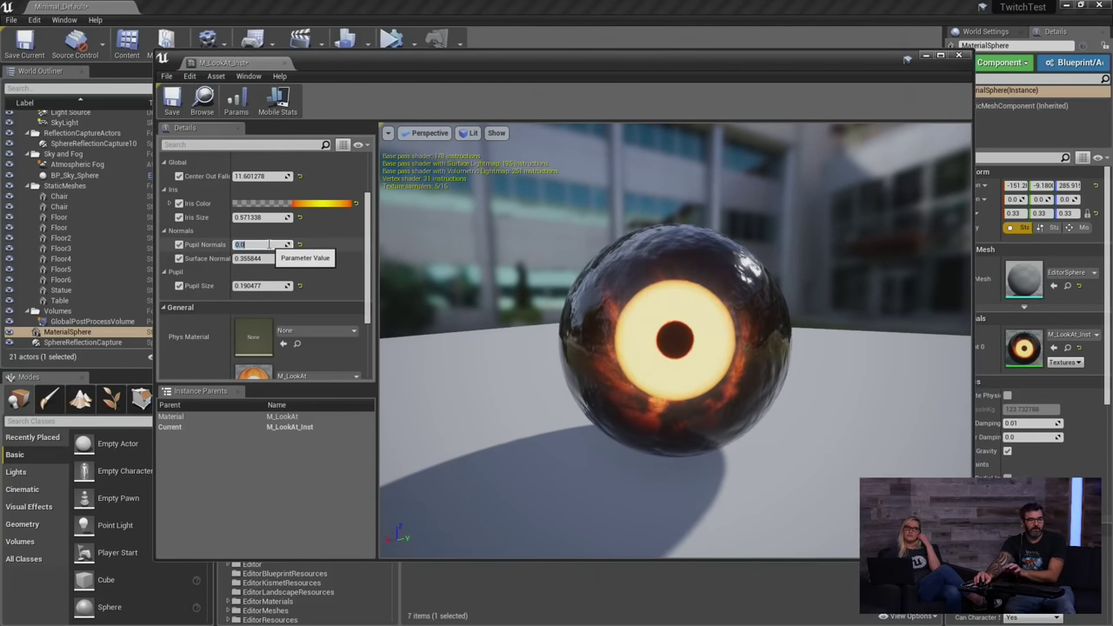
left_click_drag(635, 327, 766, 352)
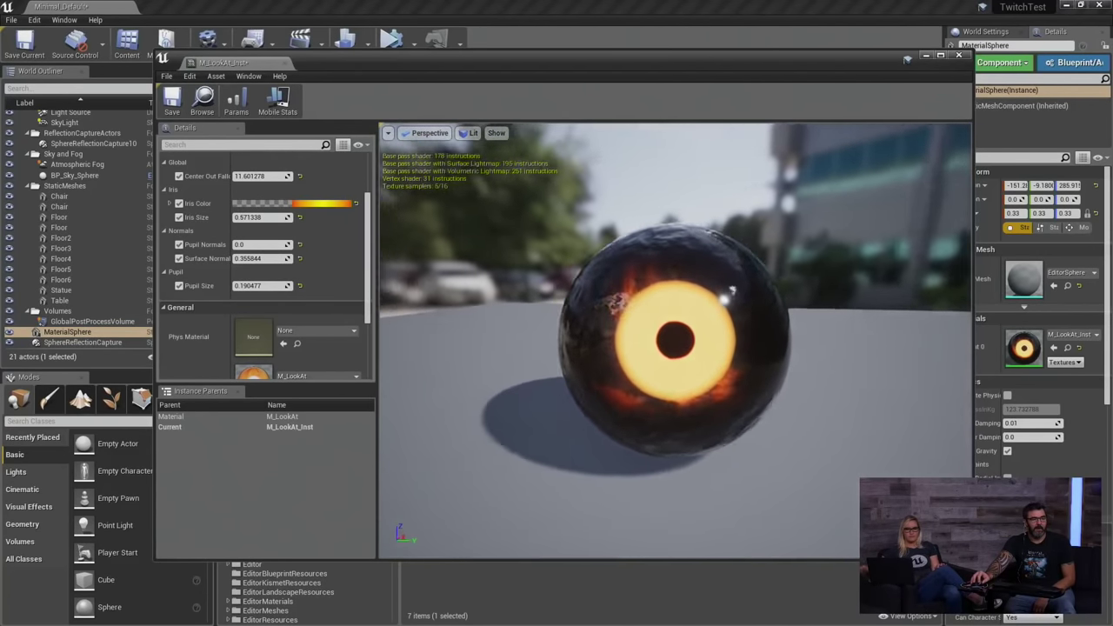
left_click_drag(674, 327, 677, 319)
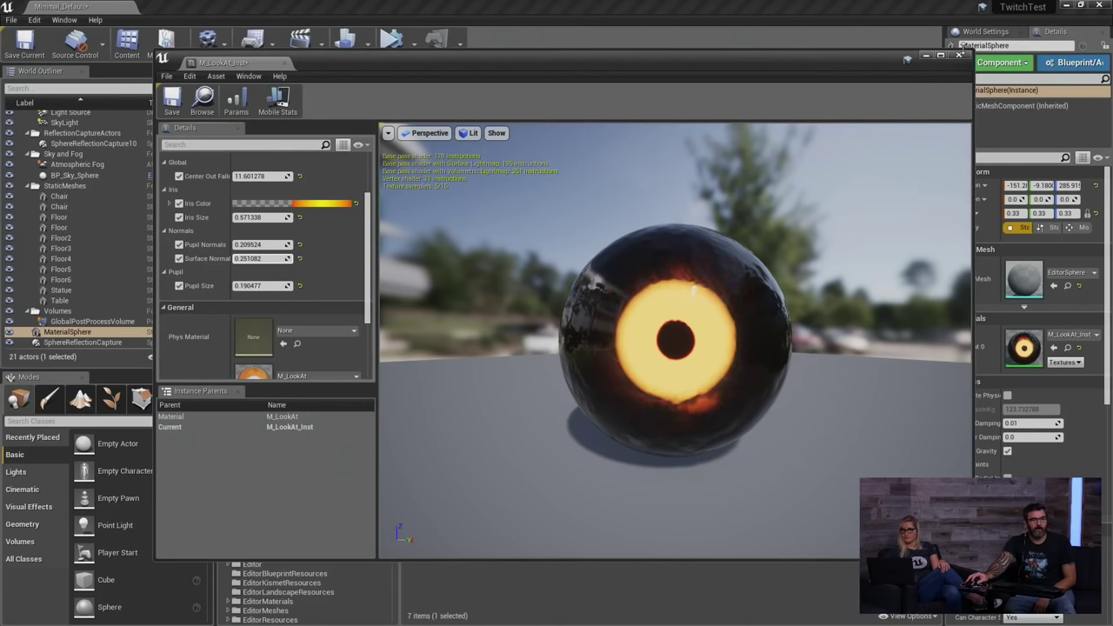
left_click(960, 54)
Open the parent material M_LookAt, rotate its preview sphere and maximize the material editor window.
double_click(477, 506)
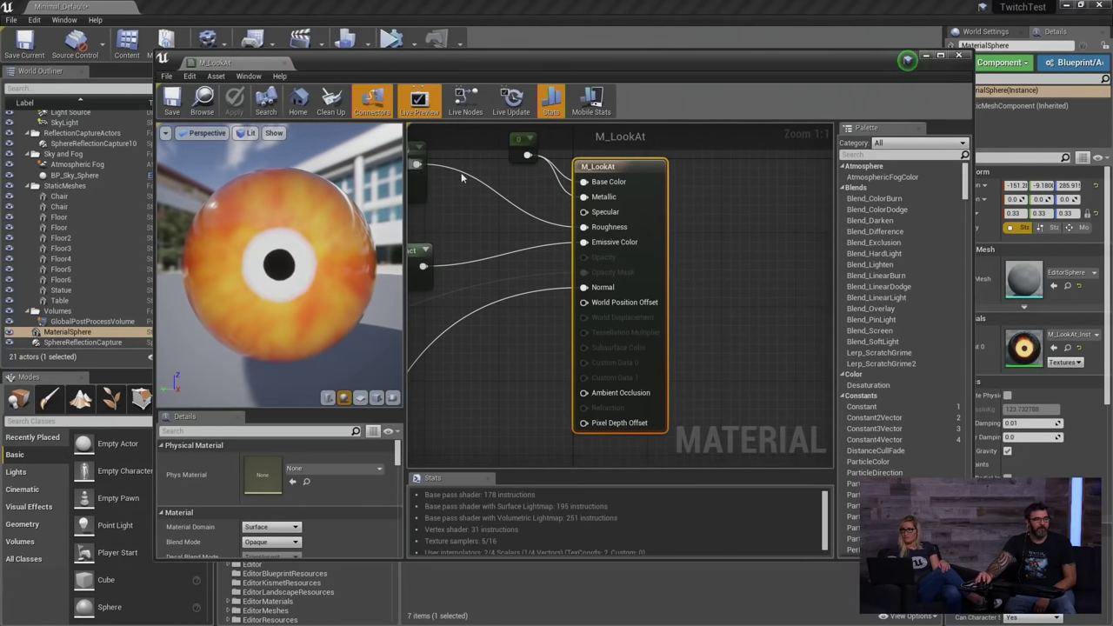
left_click_drag(310, 248, 365, 305)
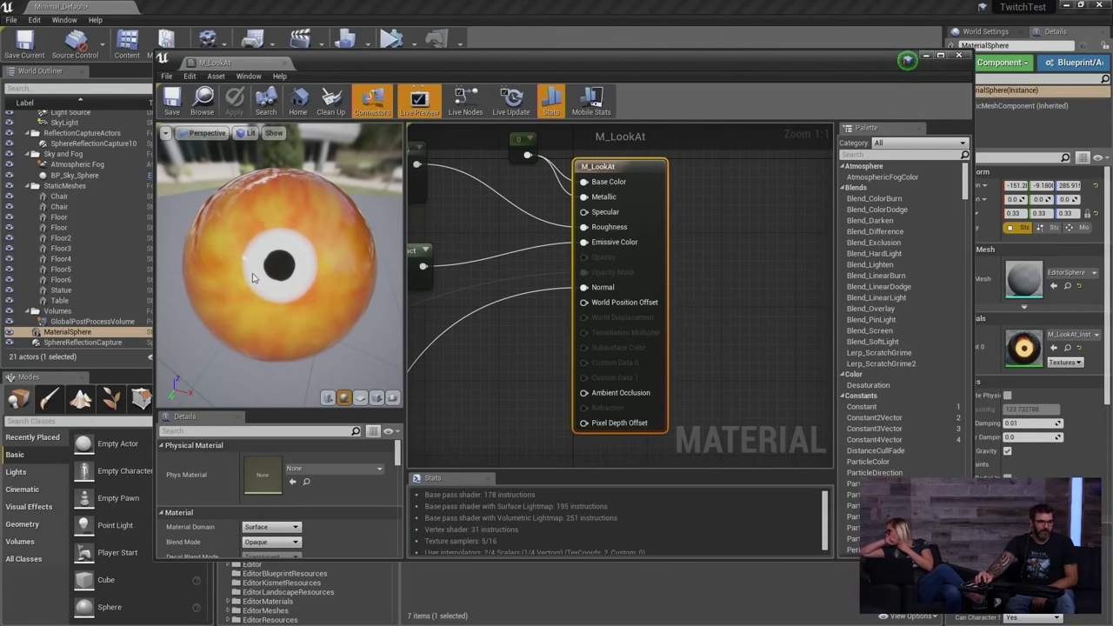
left_click_drag(266, 253, 283, 208)
left_click_drag(283, 297, 335, 296)
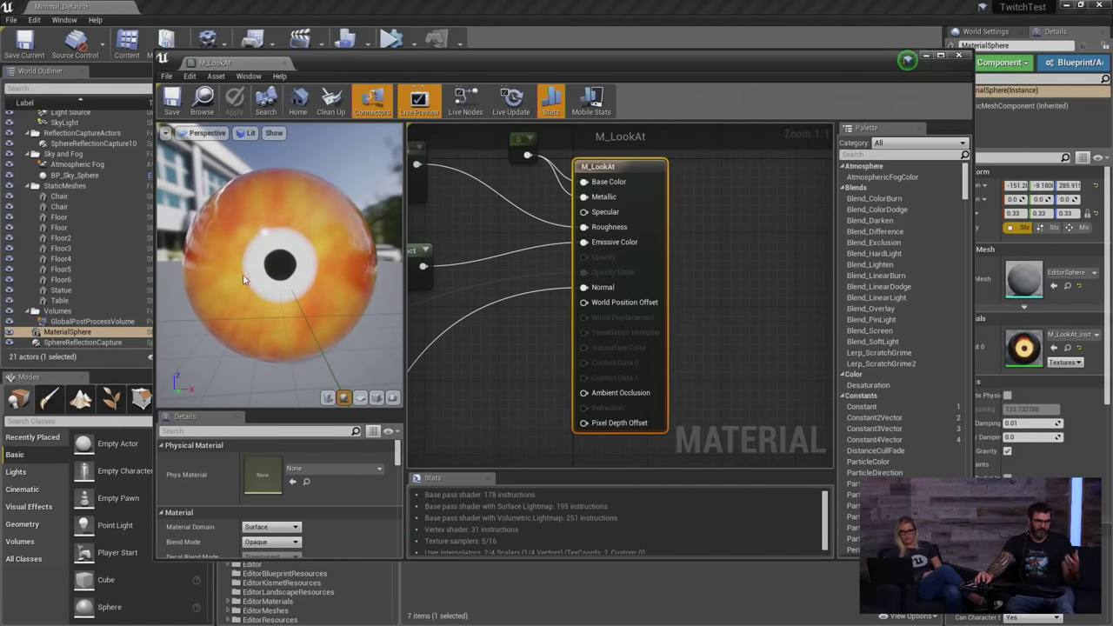
double_click(521, 63)
Look over the material graph's node groups and examine the Lerp and its inputs in the Iris and Pupil group.
scroll(677, 251, "down", 8)
right_click_drag(601, 268, 922, 418)
right_click_drag(760, 452, 638, 421)
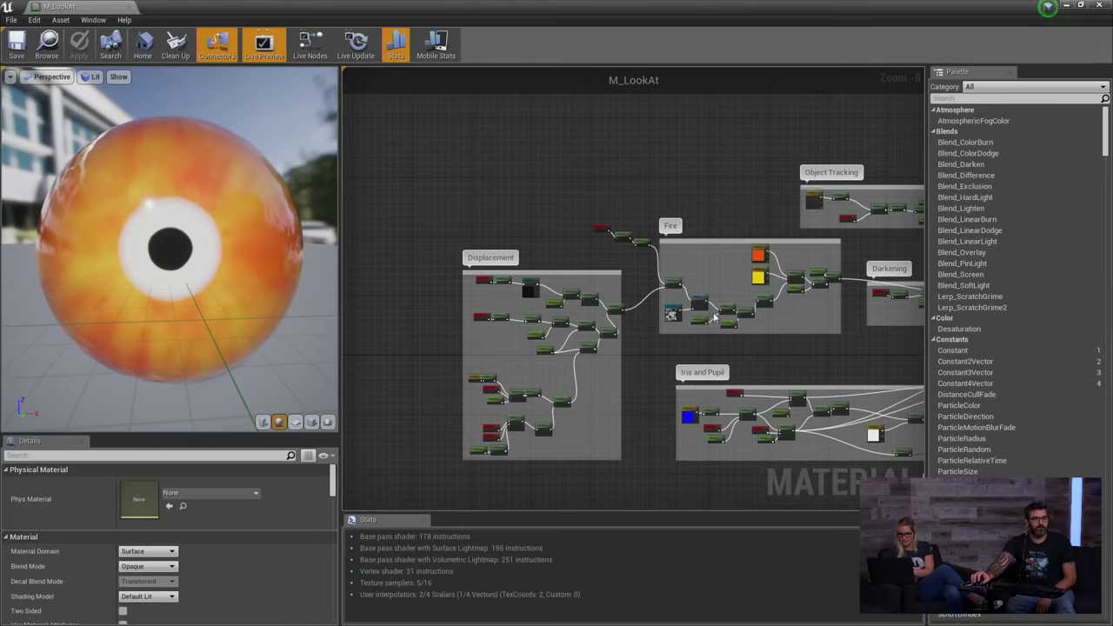
right_click_drag(752, 416, 586, 360)
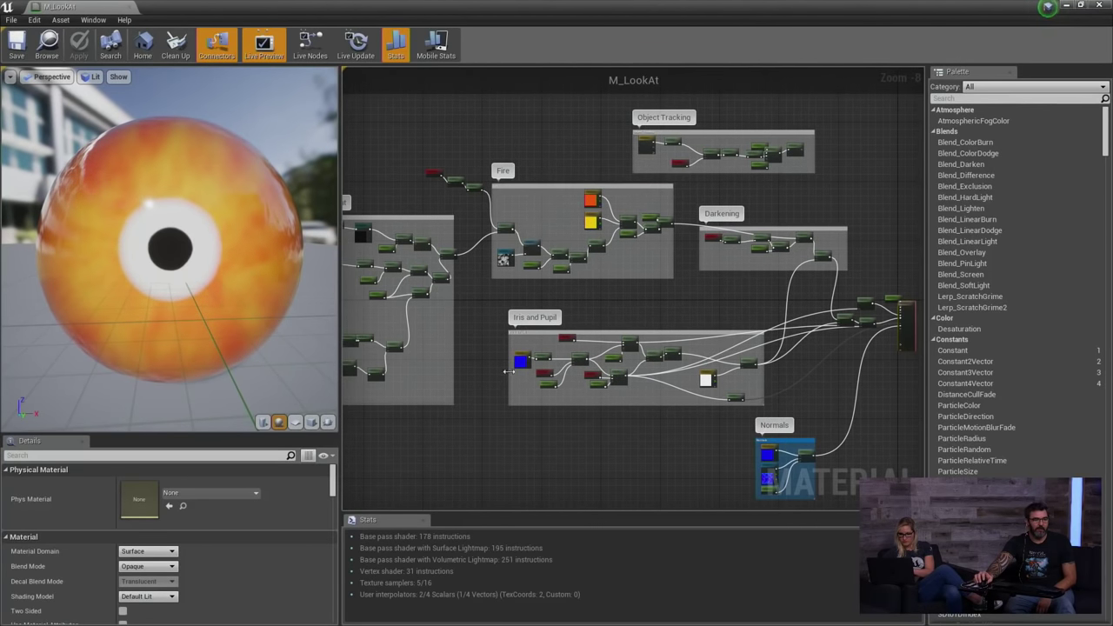
scroll(508, 370, "up", 6)
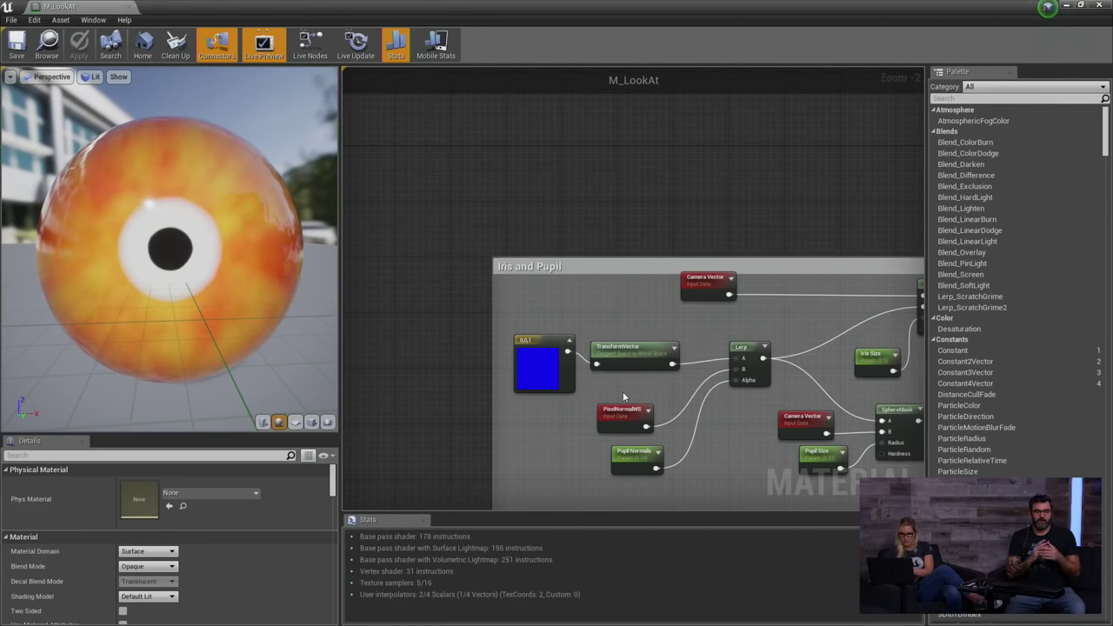
left_click_drag(320, 304, 104, 295)
left_click_drag(279, 278, 317, 304)
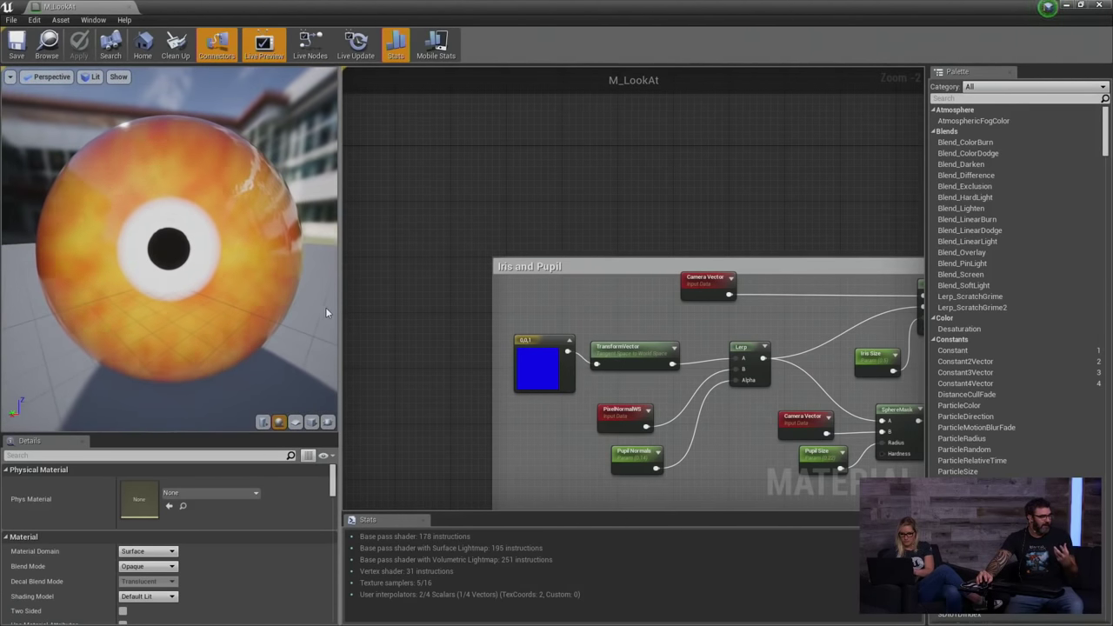
right_click_drag(566, 344, 477, 320)
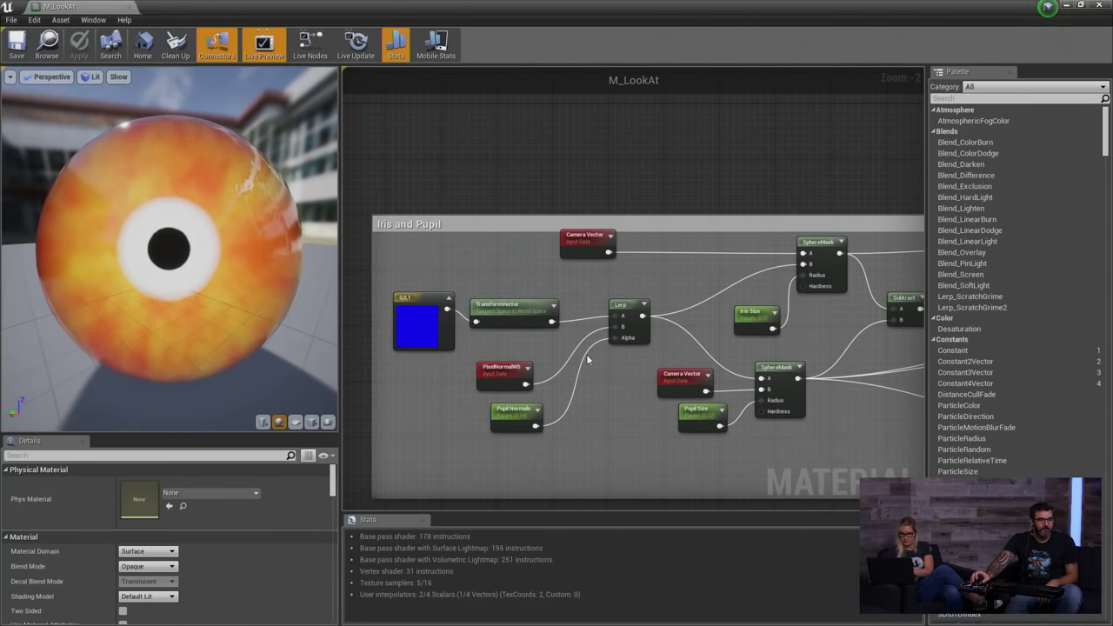
scroll(587, 359, "up", 2)
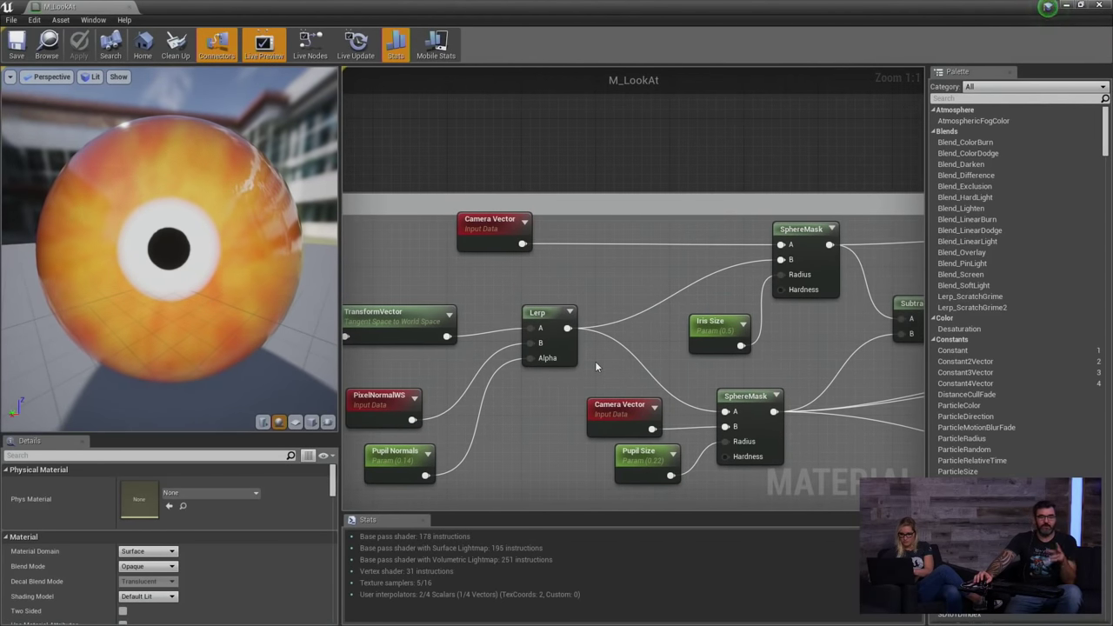
right_click_drag(600, 365, 727, 339)
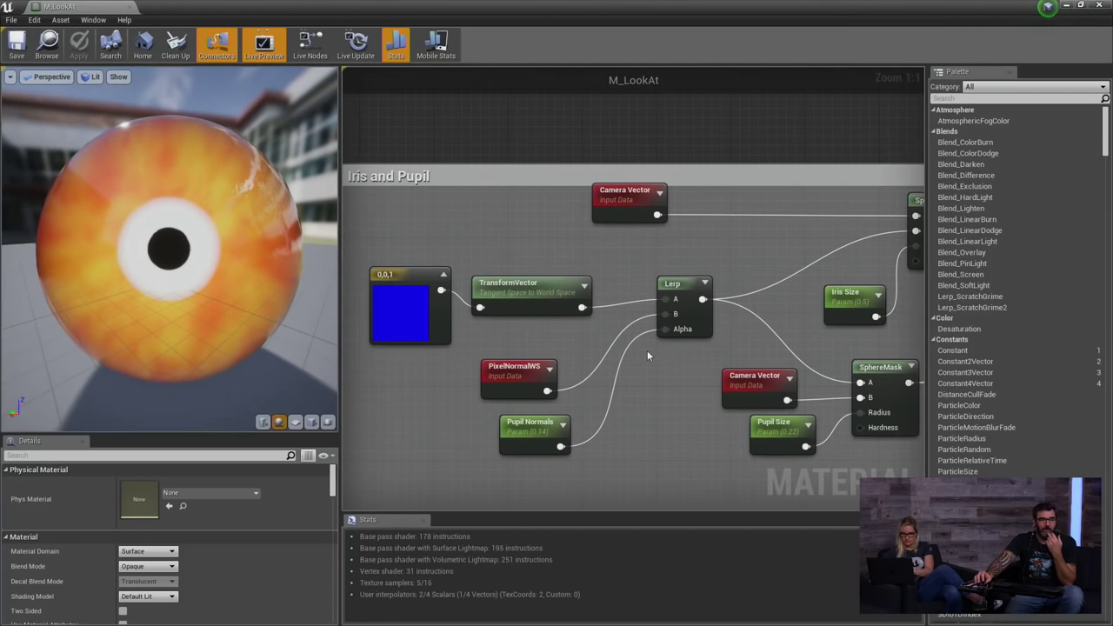
Examine the two SphereMask nodes in the Iris and Pupil group, including their Camera Vector, Lerp, Iris Size and Pupil Size inputs.
scroll(668, 363, "down", 5)
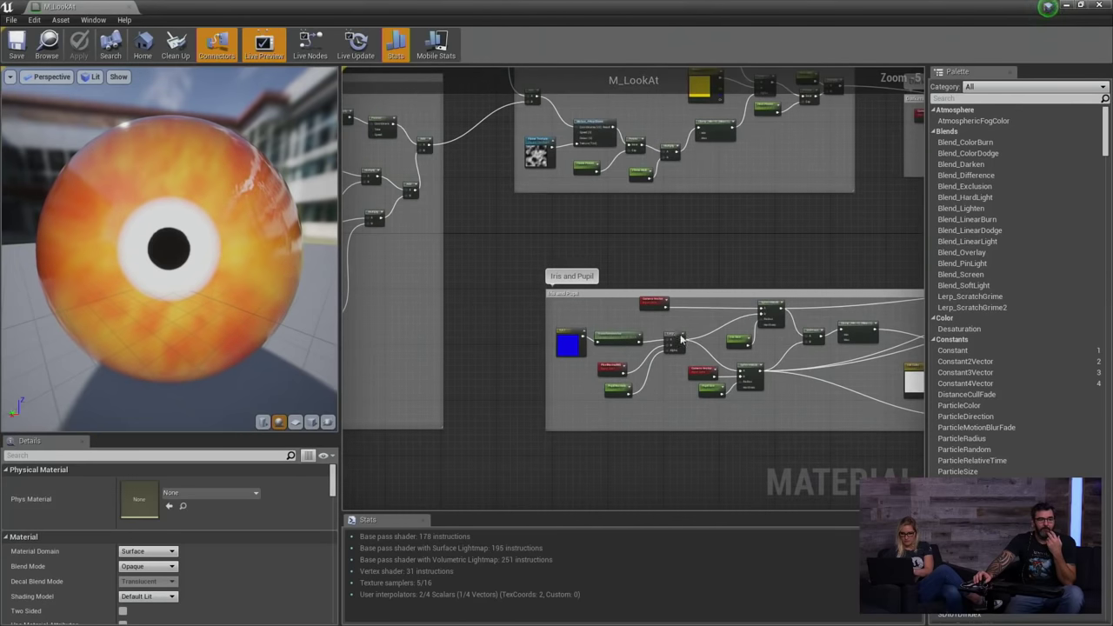
right_click_drag(668, 363, 583, 392)
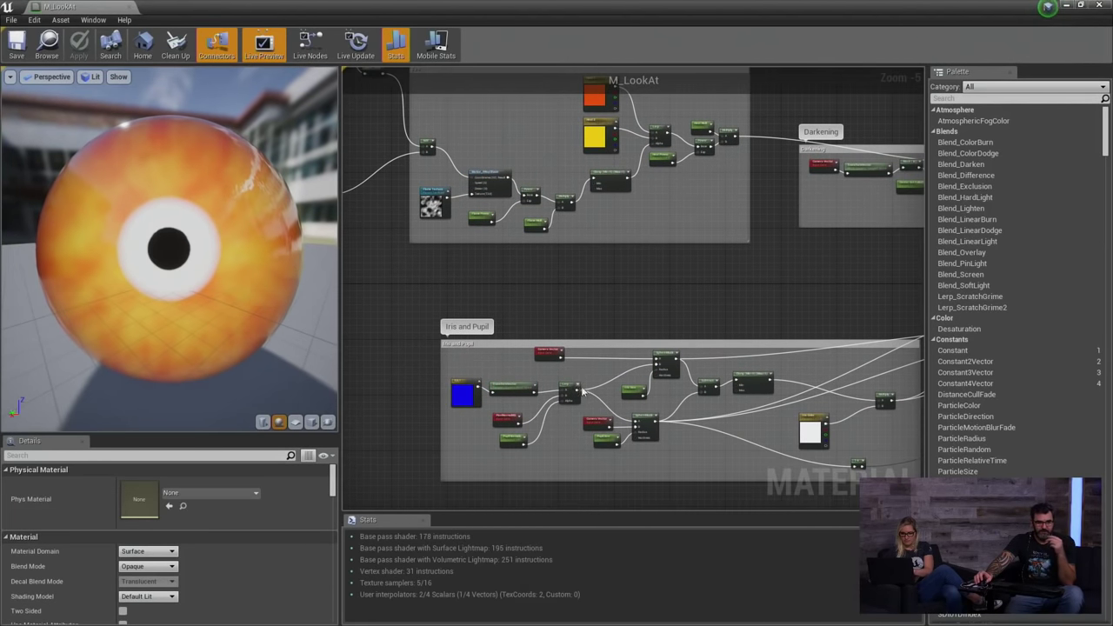
scroll(642, 414, "up", 5)
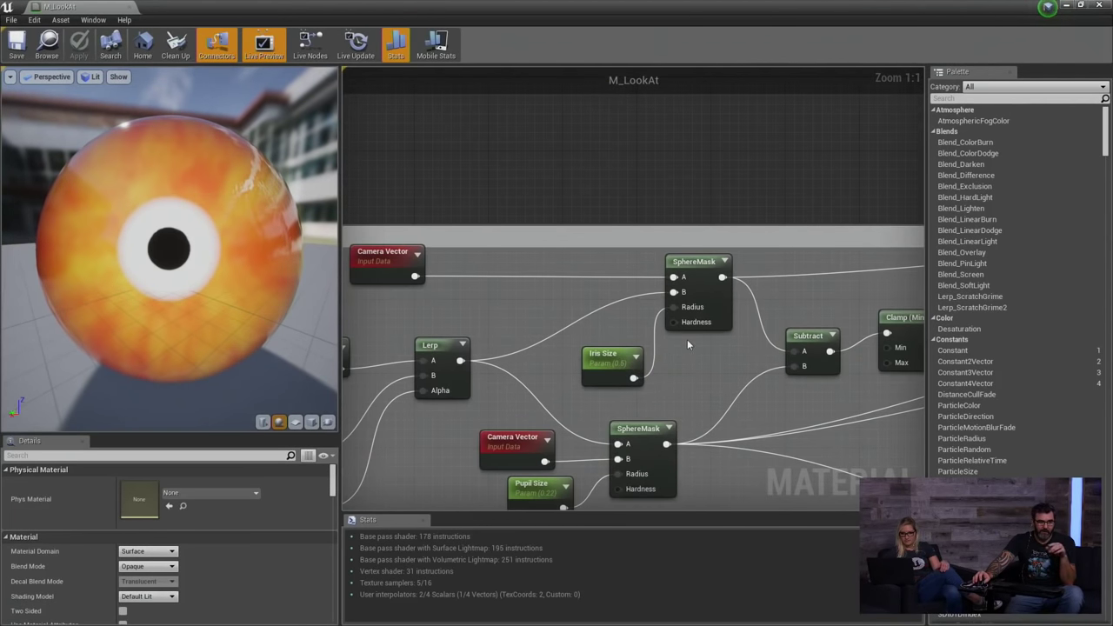
right_click_drag(687, 345, 644, 298)
left_click(658, 269)
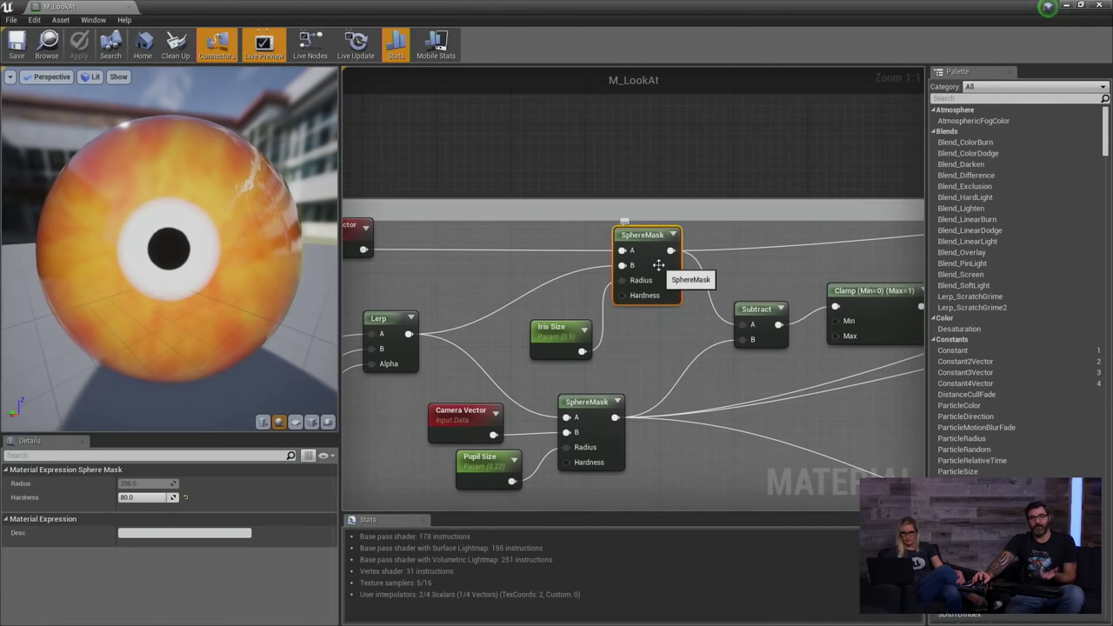
left_click(539, 278)
right_click_drag(539, 277, 643, 266)
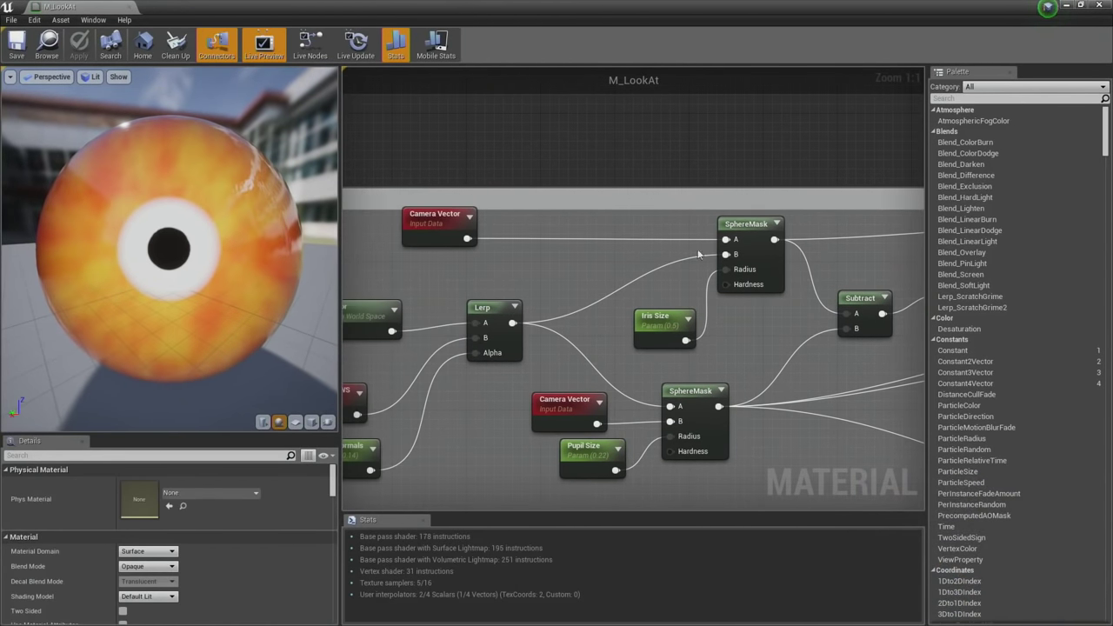
Preview the SphereMask node driven by Iris Size and orbit the preview sphere to inspect the mask.
left_click(751, 254)
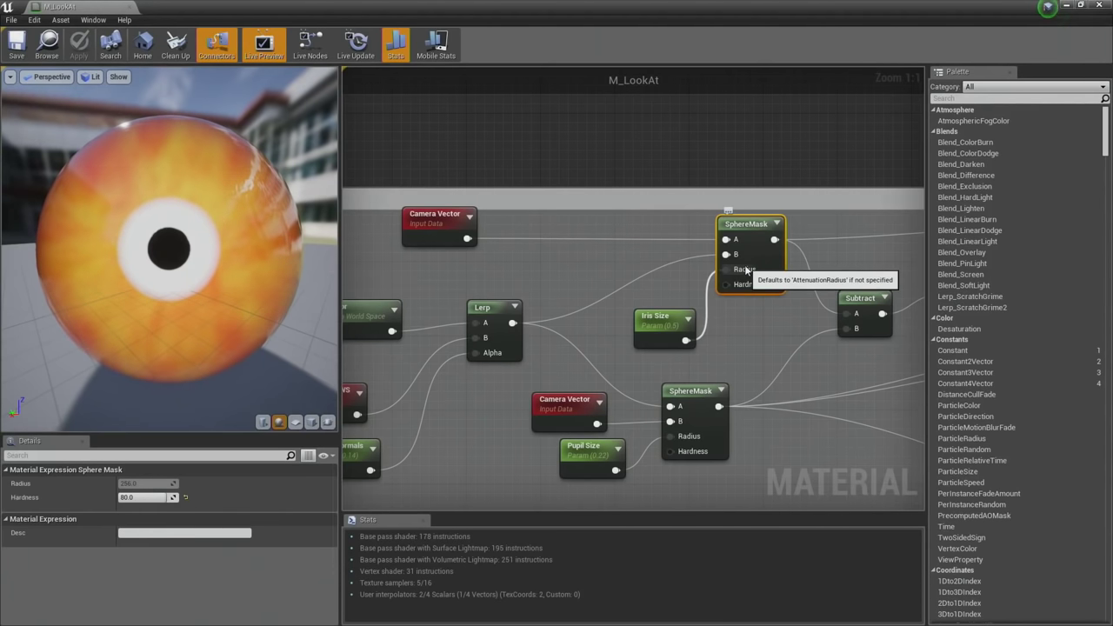
right_click_drag(700, 275, 623, 267)
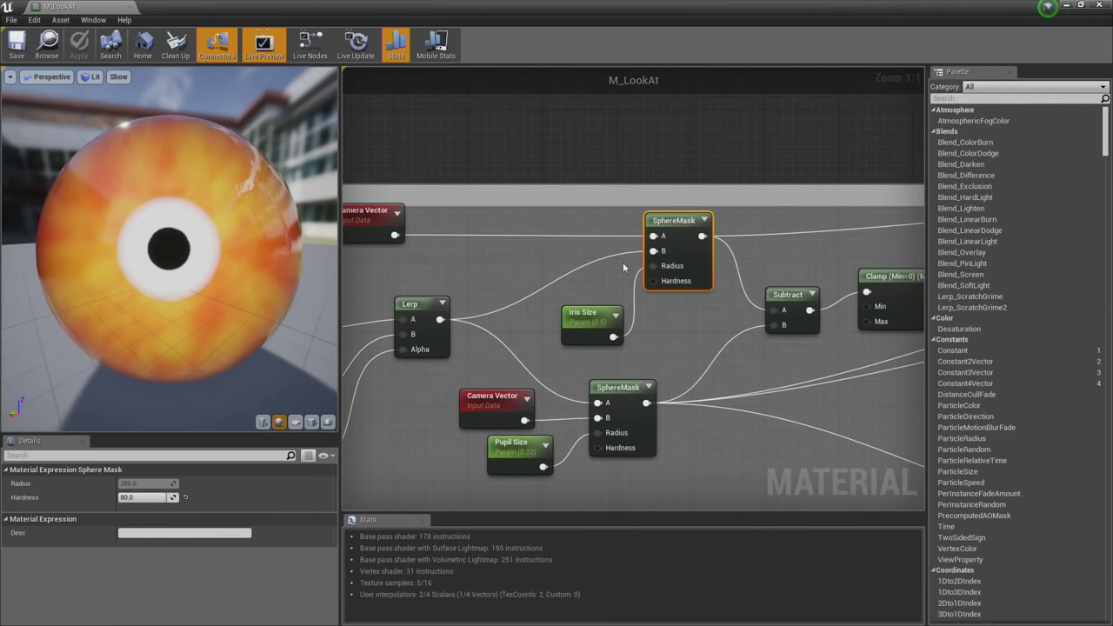
right_click(680, 226)
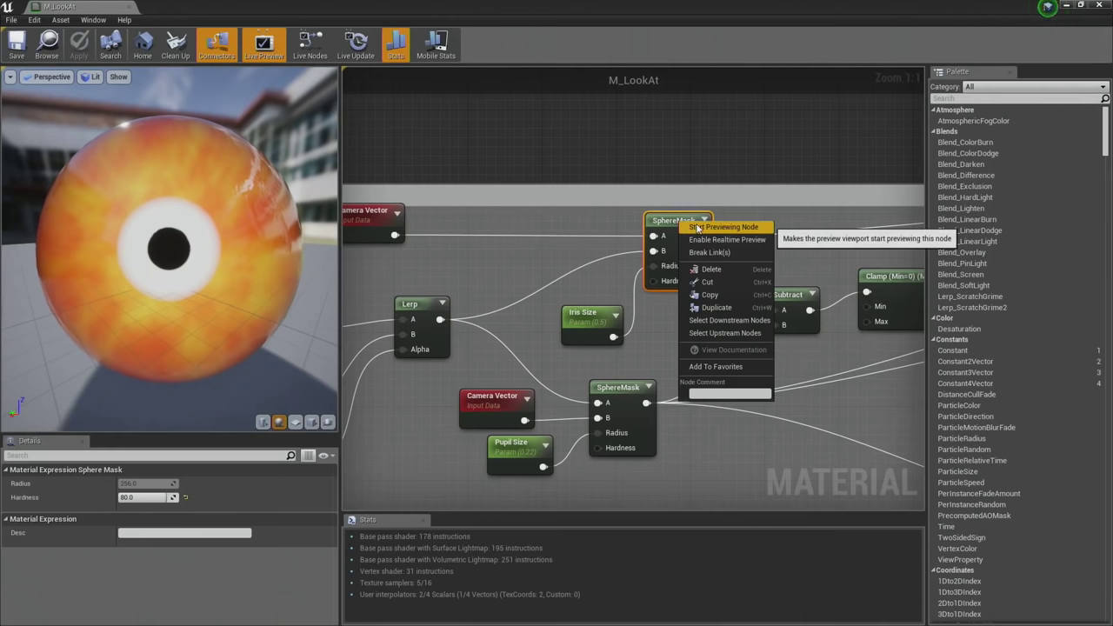
left_click(722, 227)
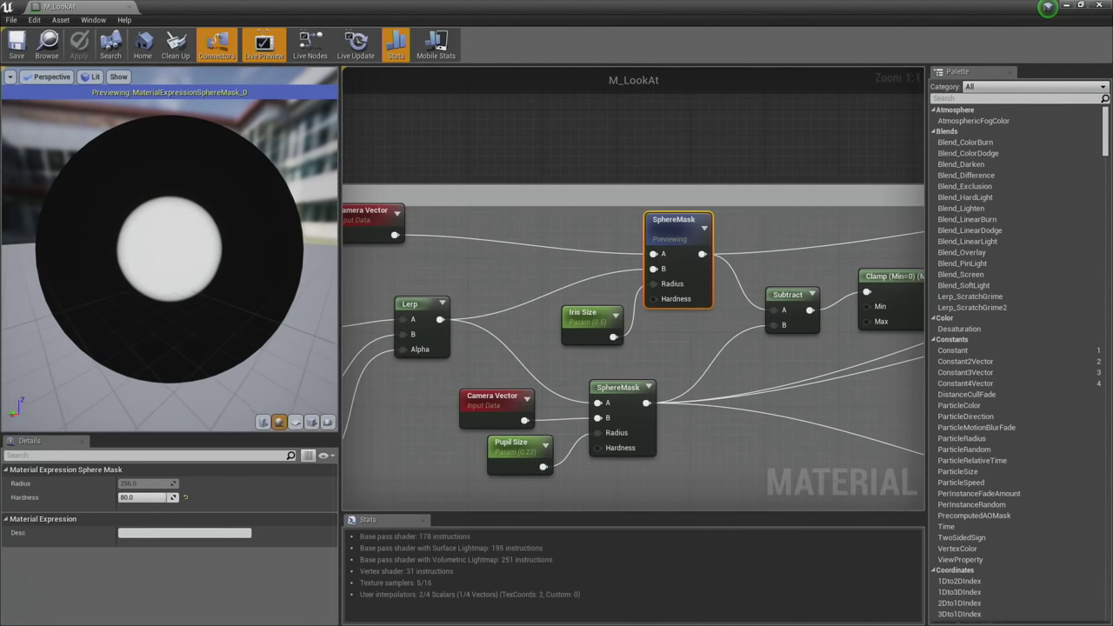
left_click_drag(261, 277, 220, 269)
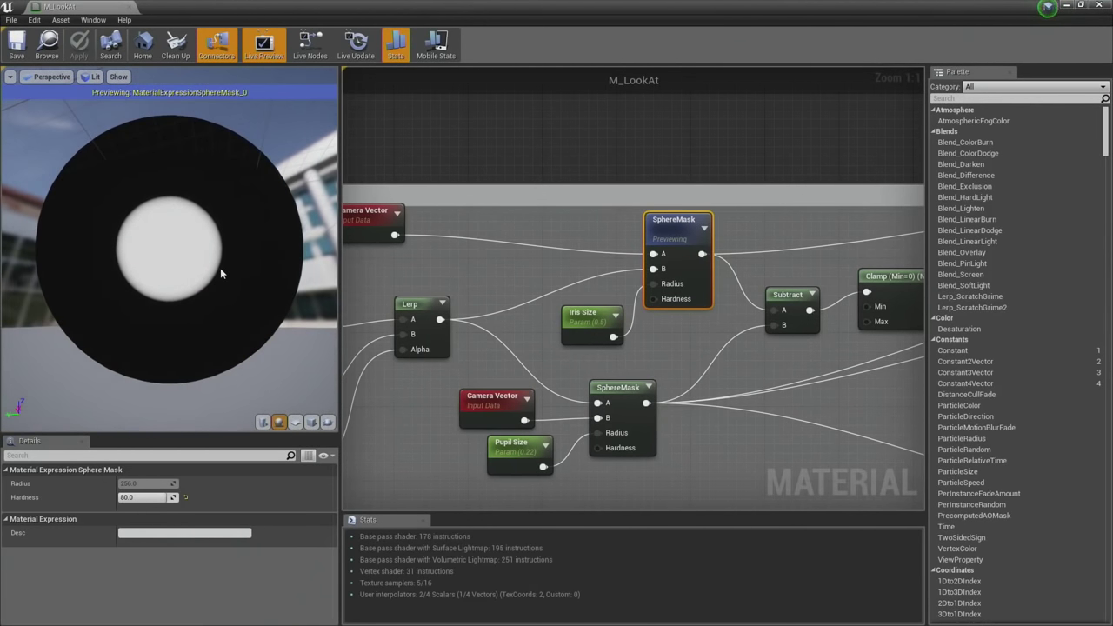
Move the upper Camera Vector node closer to the iris SphereMask and view the previewed mask from other angles.
right_click_drag(366, 295, 551, 319)
left_click_drag(541, 260, 606, 270)
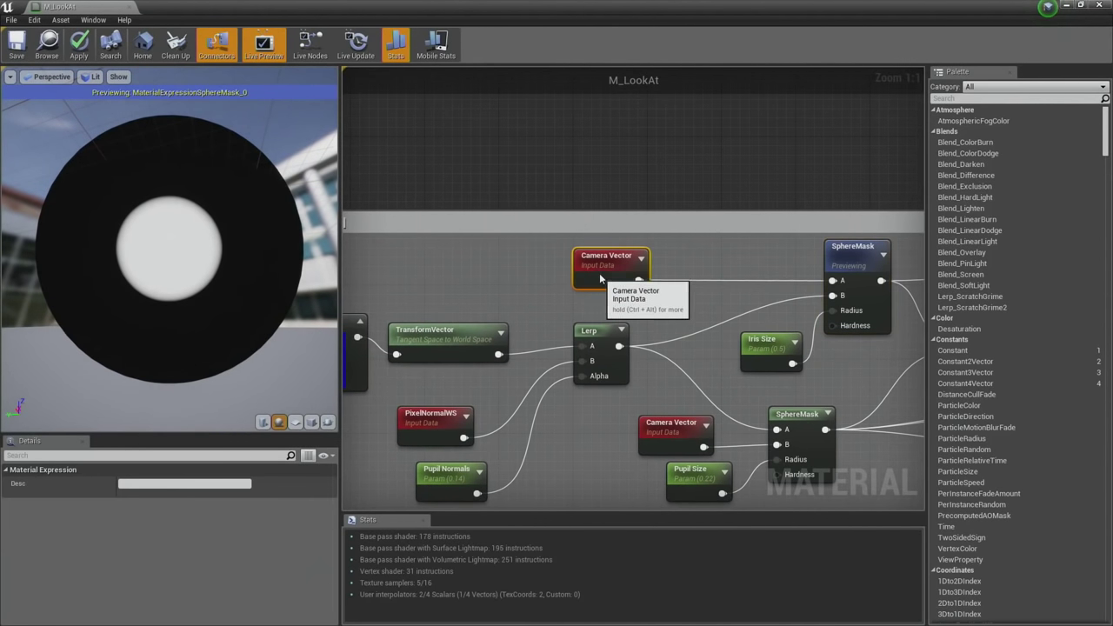
right_click_drag(168, 249, 168, 313)
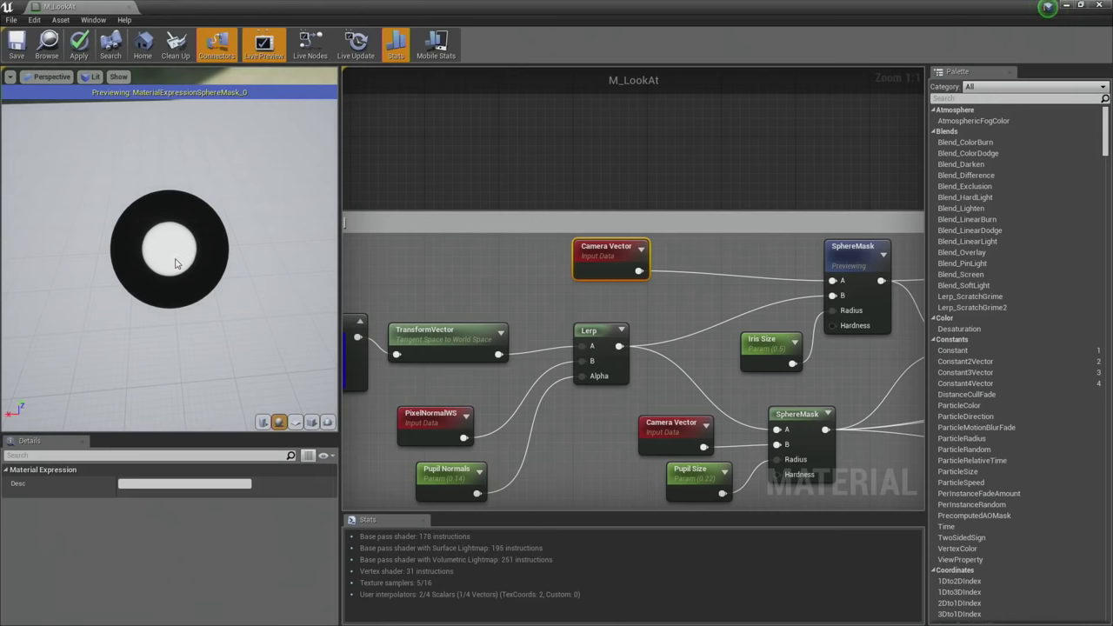
left_click_drag(174, 264, 173, 283)
Reposition the 0,0,1 constant and the TransformVector node closer to the Lerp, and orbit the preview sphere.
right_click_drag(421, 301, 538, 259)
left_click(426, 324)
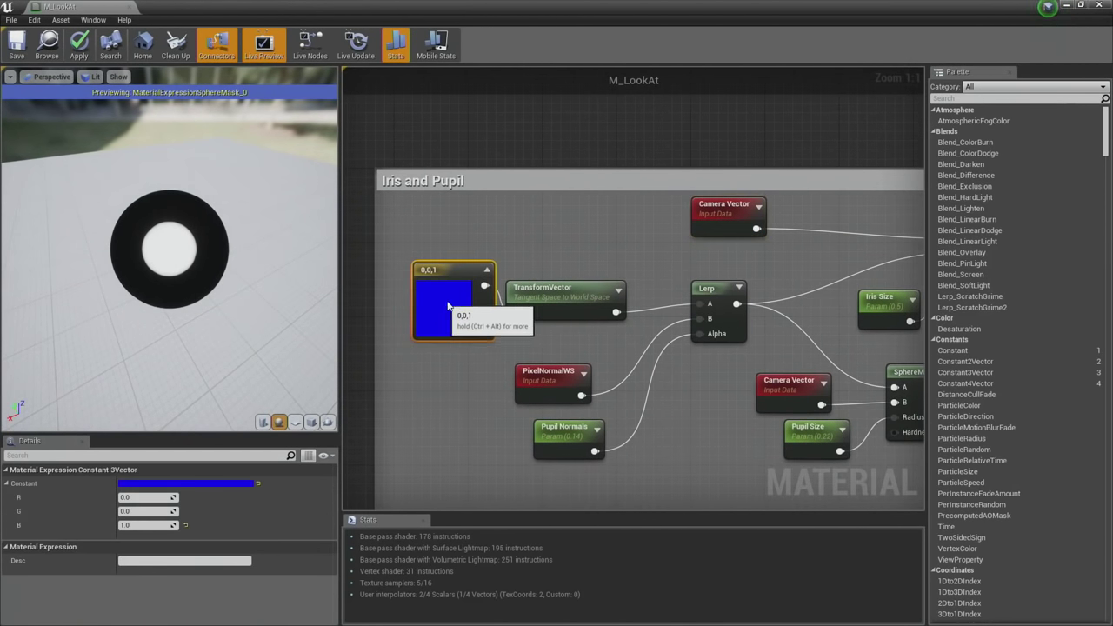
left_click_drag(425, 328, 425, 309)
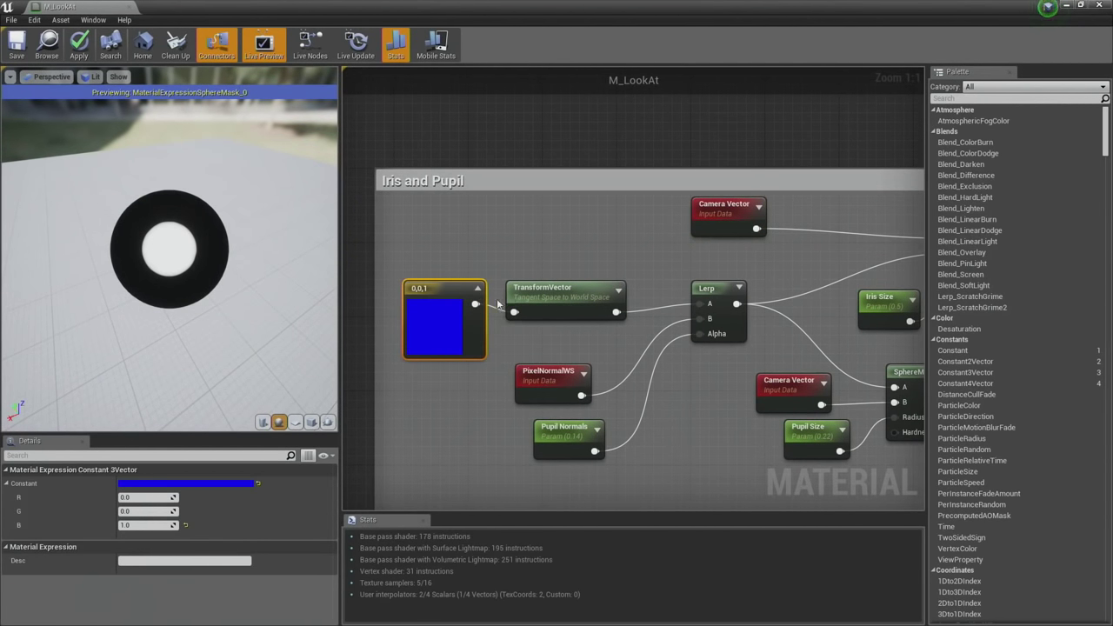
left_click_drag(518, 295, 536, 286)
left_click_drag(451, 302, 460, 294)
left_click_drag(168, 244, 213, 248)
Move the PixelNormalWS node up beneath TransformVector in the Iris and Pupil group and inspect the mask preview up close.
right_click_drag(507, 313, 348, 322)
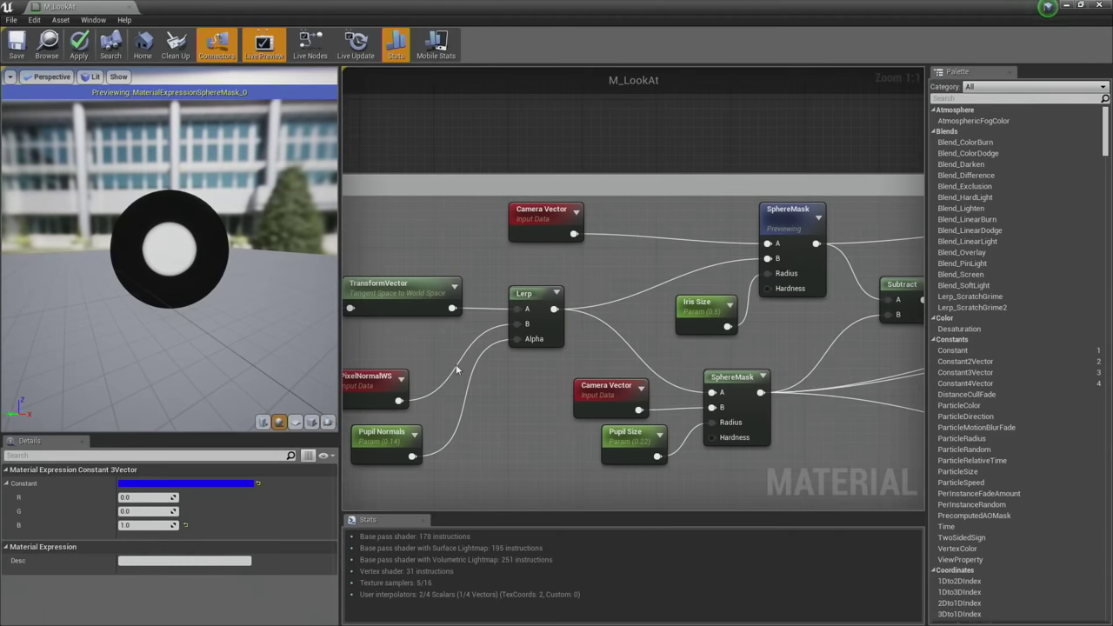
right_click_drag(456, 370, 525, 329)
left_click_drag(450, 342, 475, 304)
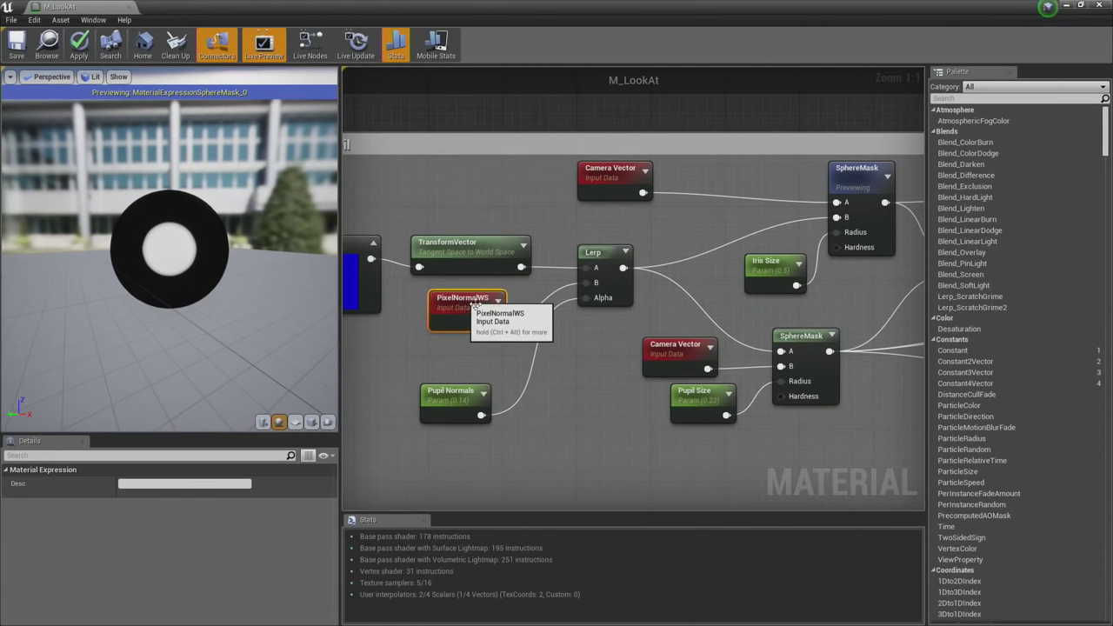
right_click_drag(557, 307, 507, 347)
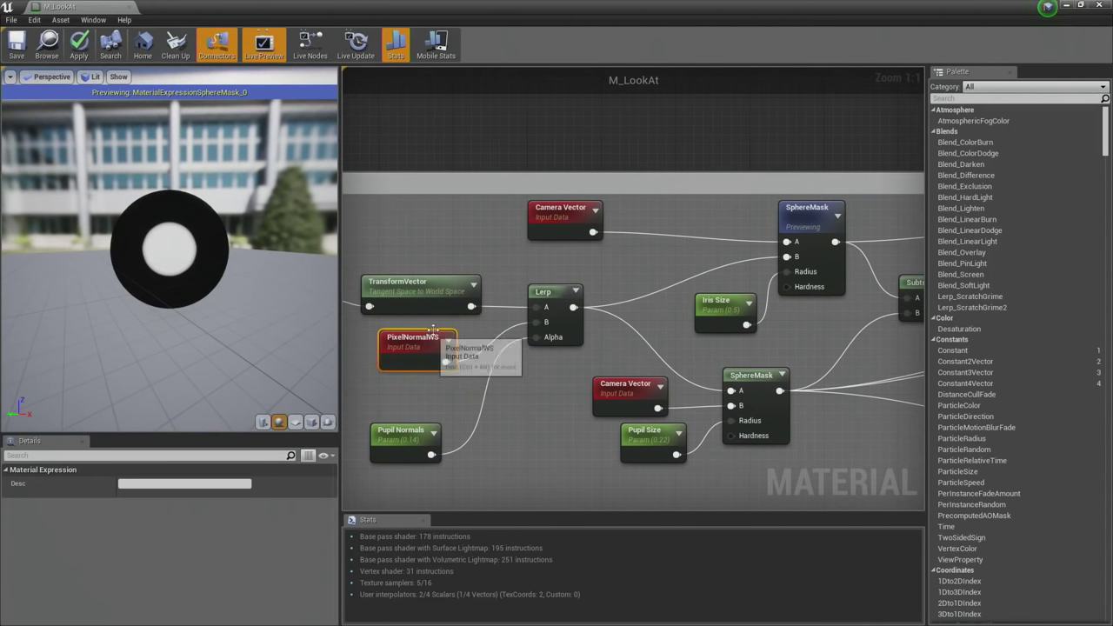
left_click_drag(145, 228, 169, 263)
scroll(168, 263, "up", 3)
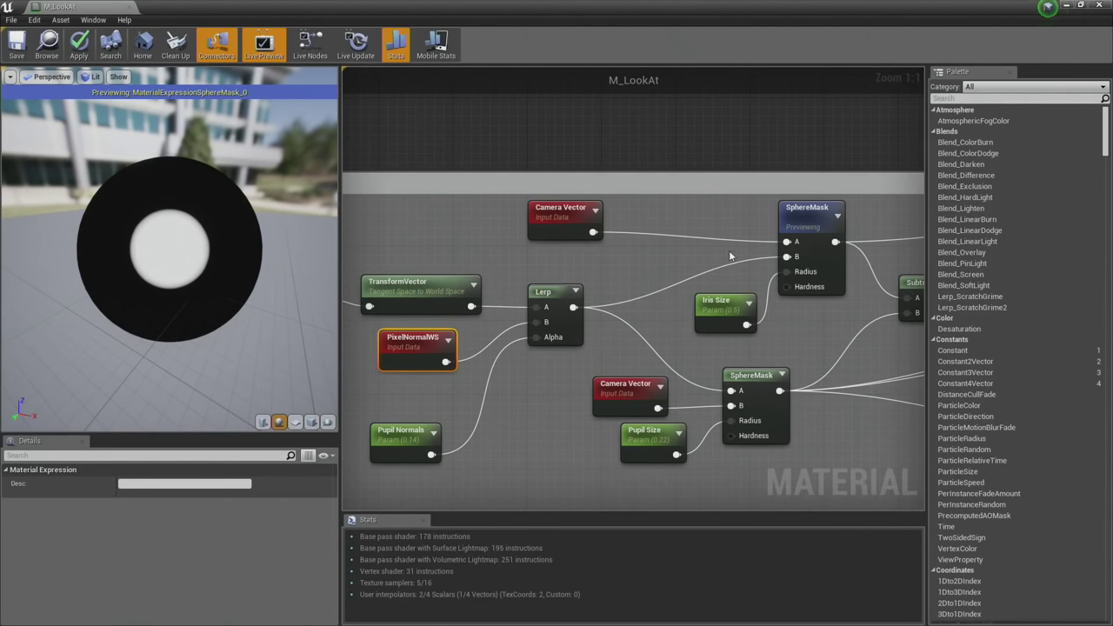
Stop previewing the iris SphereMask and preview the SphereMask driven by Pupil Size instead, viewing it up close.
right_click_drag(731, 256, 562, 250)
left_click(643, 213)
right_click(643, 213)
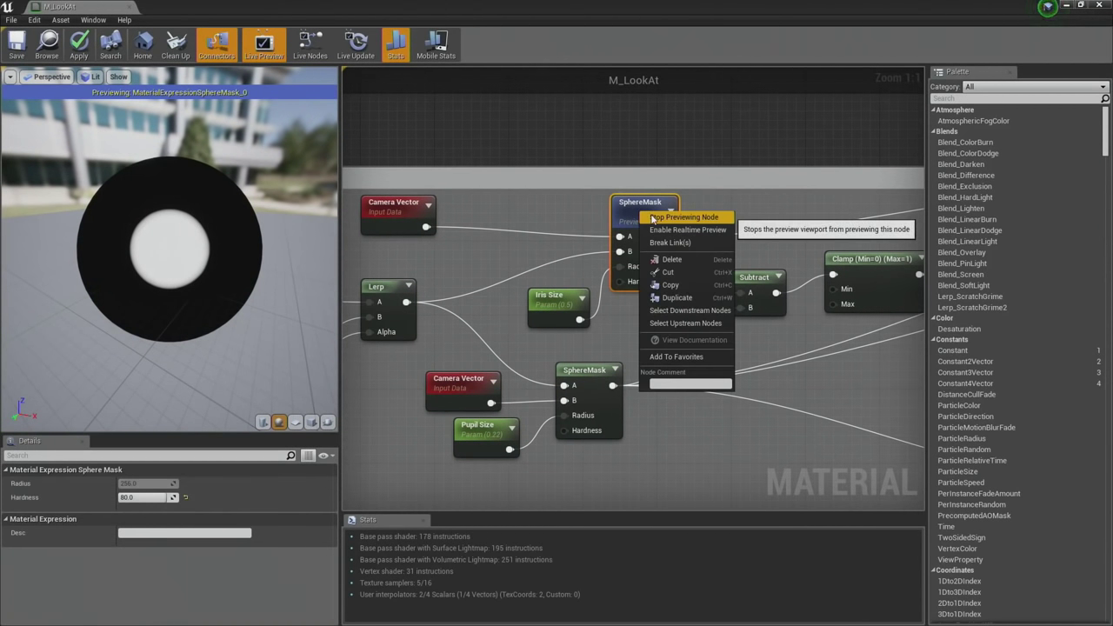
left_click(653, 216)
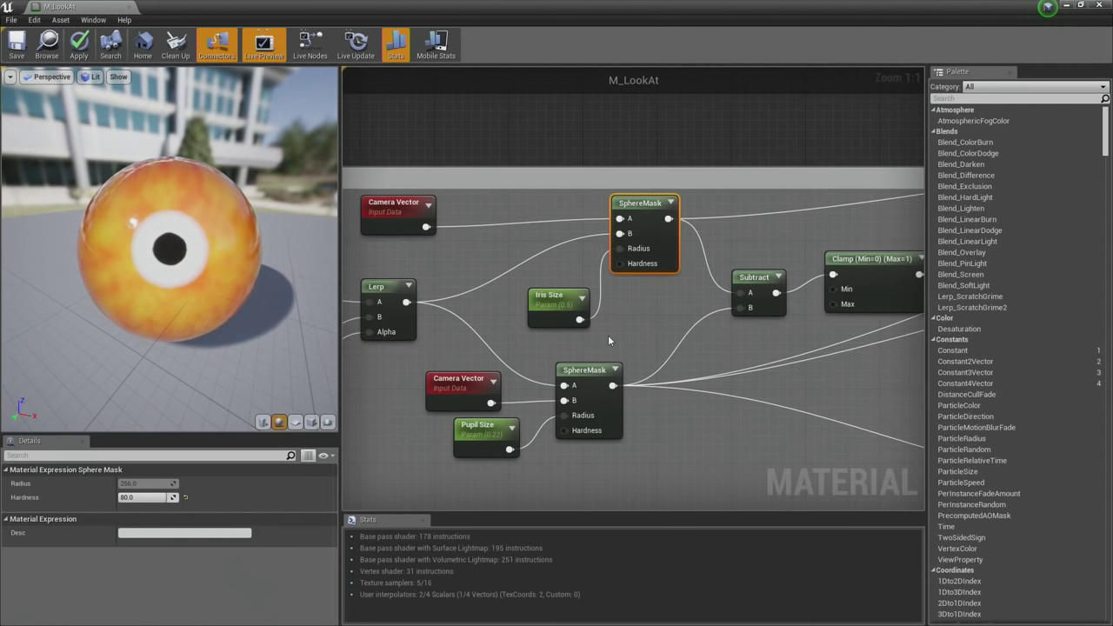
right_click_drag(639, 353, 561, 344)
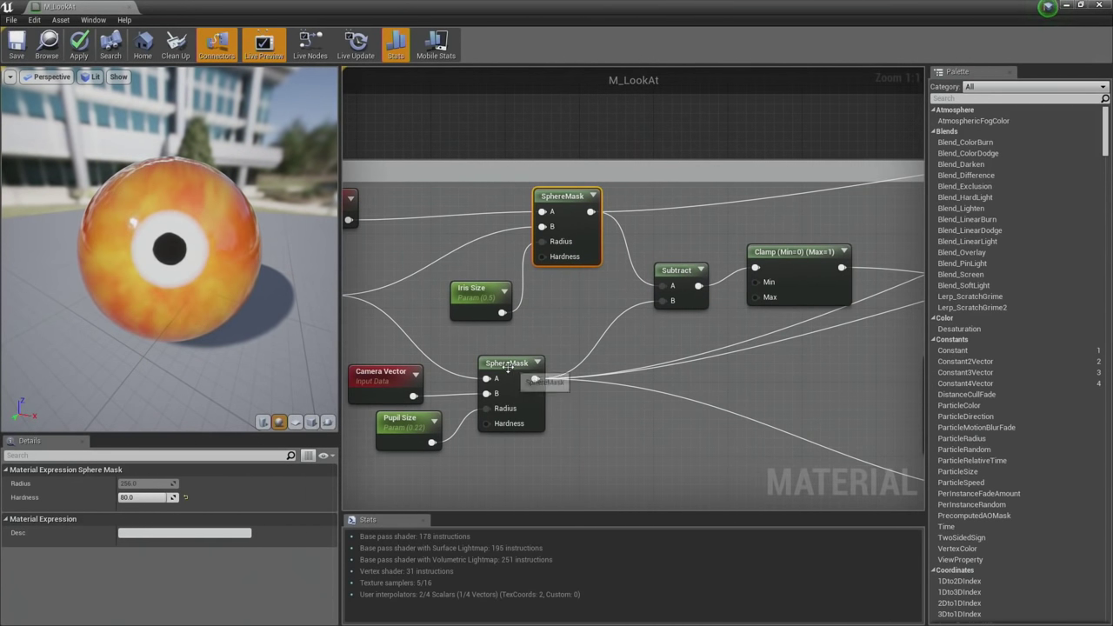
right_click(525, 370)
left_click(526, 372)
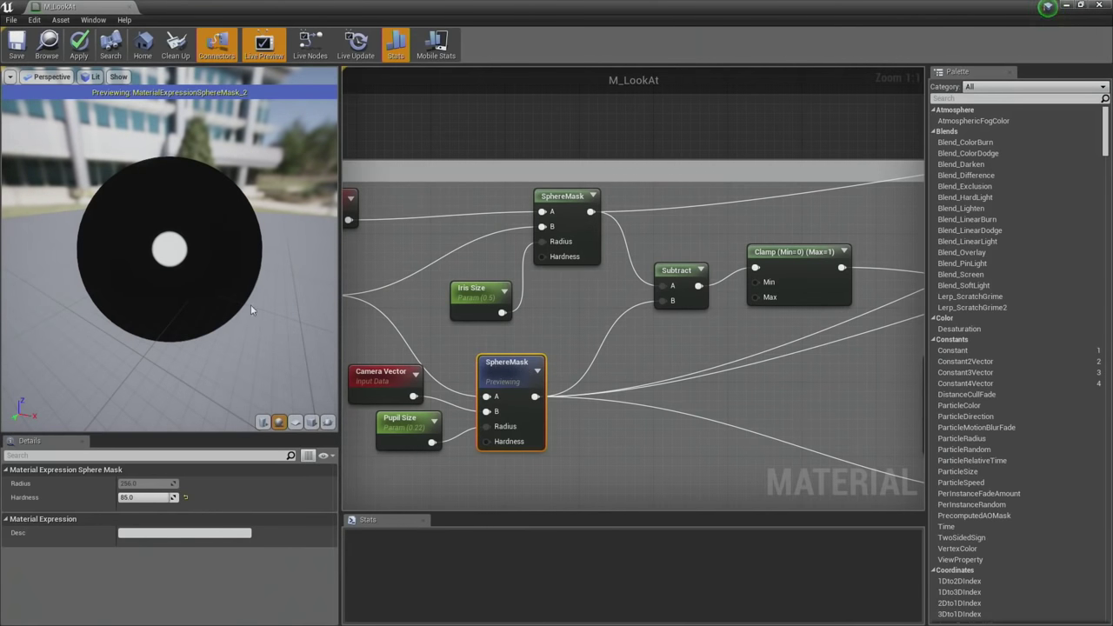
scroll(250, 310, "up", 5)
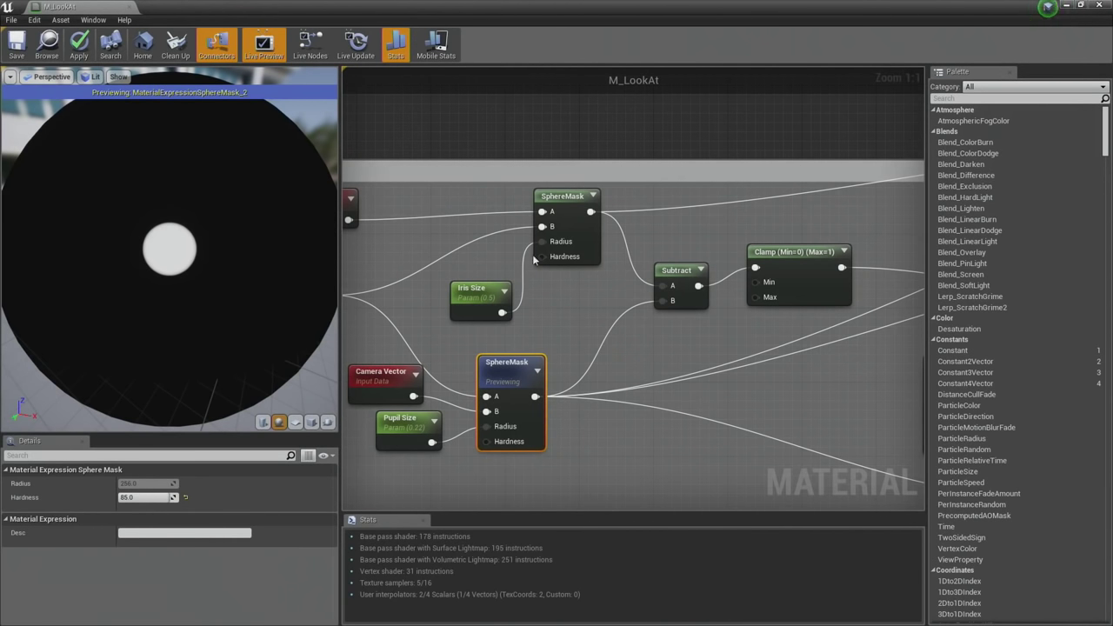
Nudge the Subtract node up slightly and preview the Clamp node that follows it.
left_click(683, 274)
left_click_drag(682, 274, 683, 264)
left_click(787, 261)
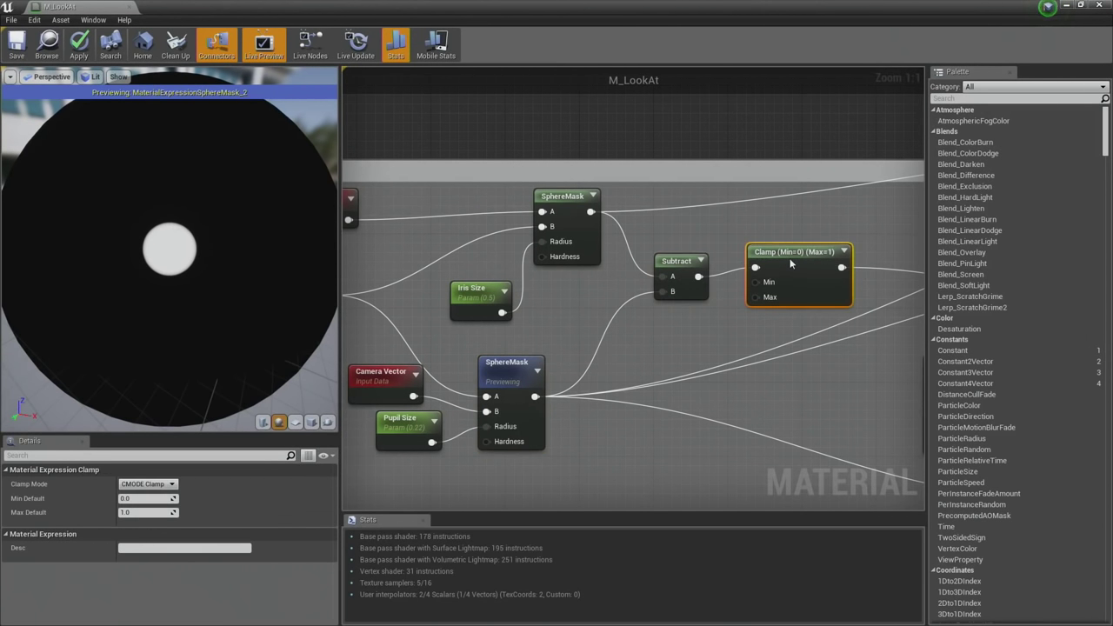
right_click(791, 258)
left_click(833, 264)
scroll(170, 254, "down", 4)
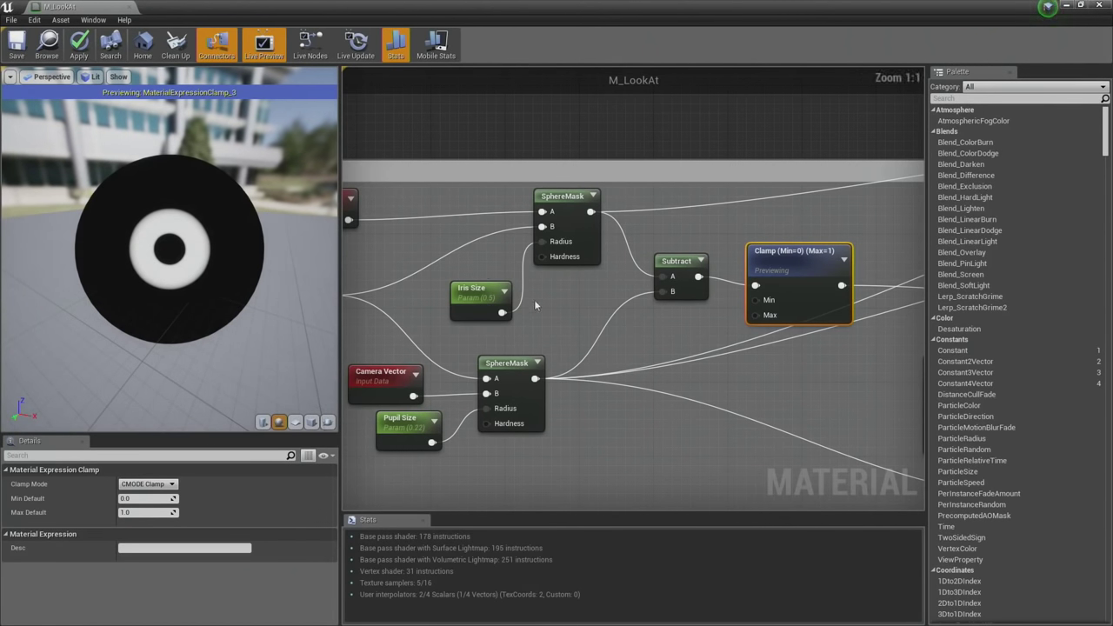
Examine the Pupil Size and Iris Size parameters, and stop previewing the Clamp node.
left_click(404, 424)
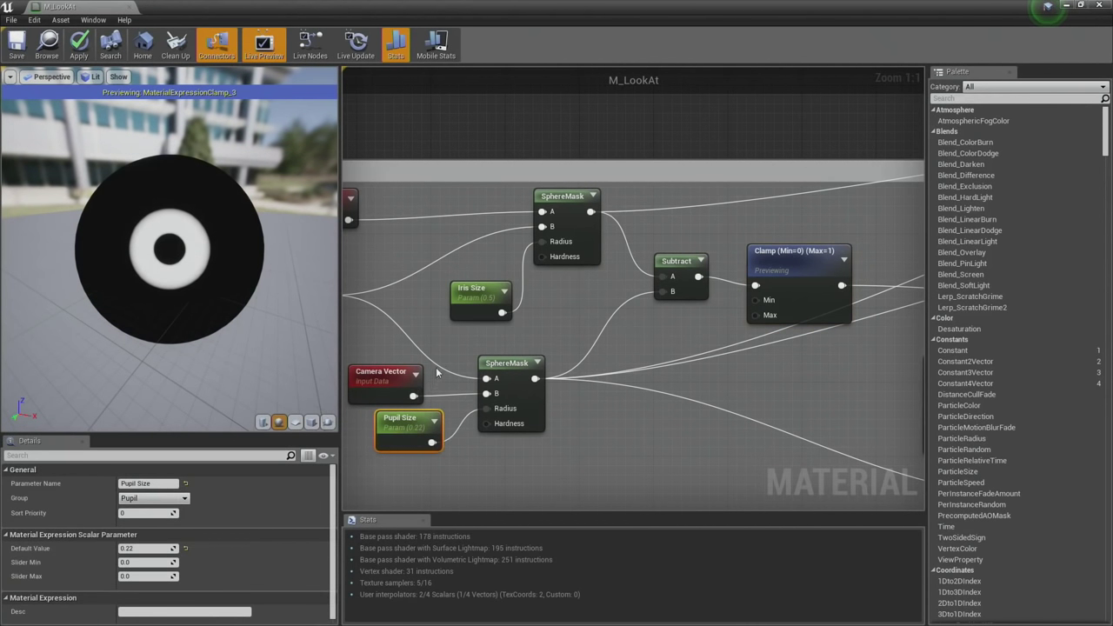
left_click(477, 300)
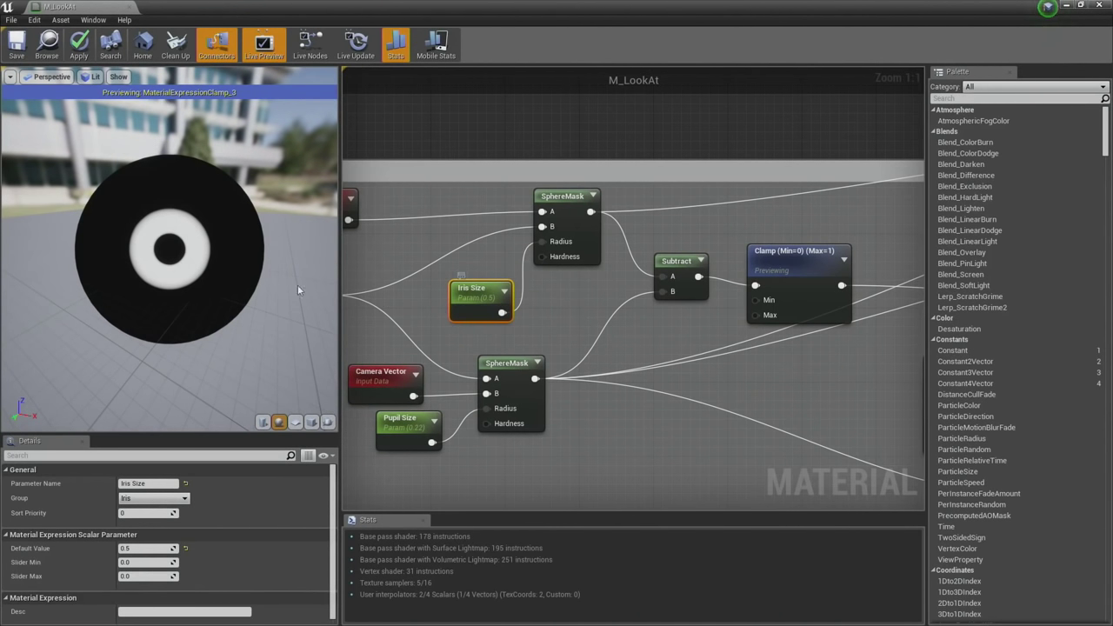
right_click(783, 260)
left_click(805, 267)
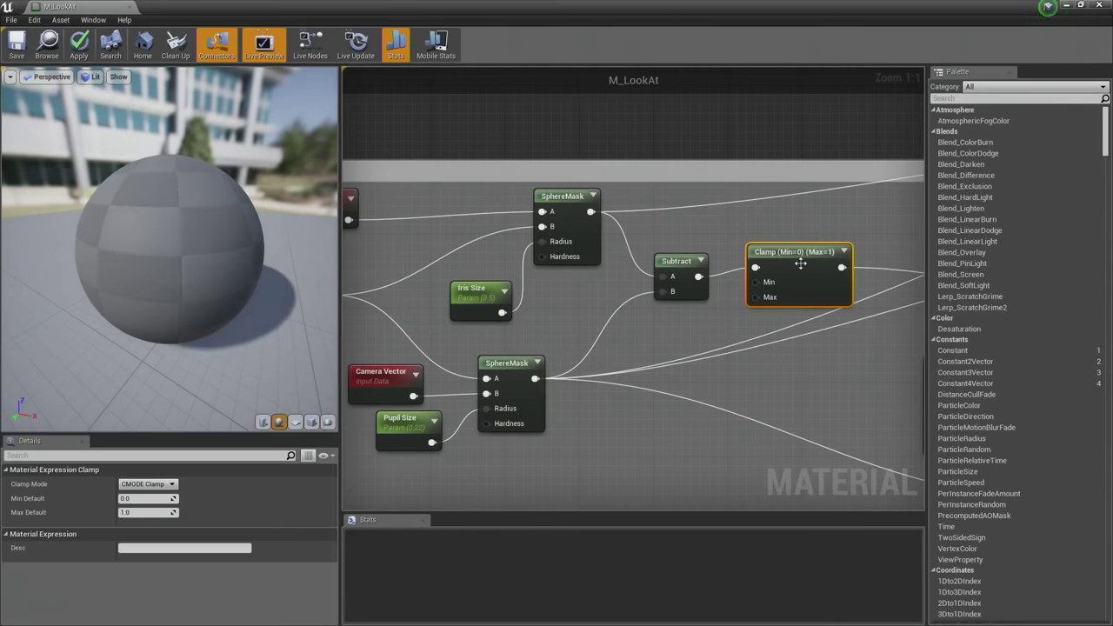
Move the Iris Color parameter and the Multiply node closer to the Clamp in the Iris and Pupil group.
right_click_drag(805, 279, 592, 309)
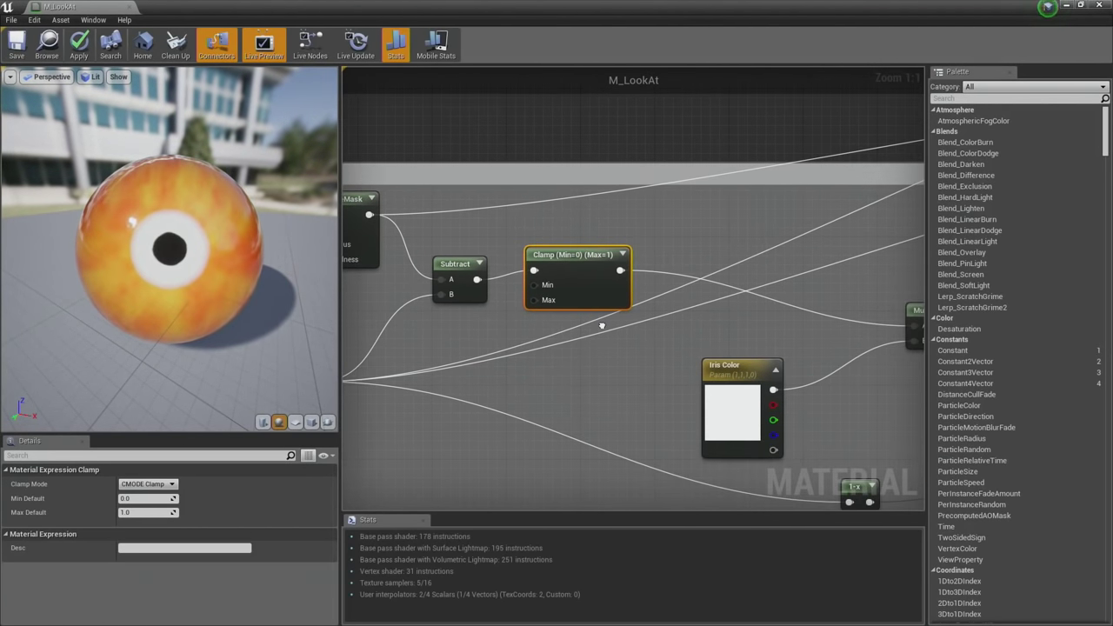
left_click_drag(137, 221, 278, 244)
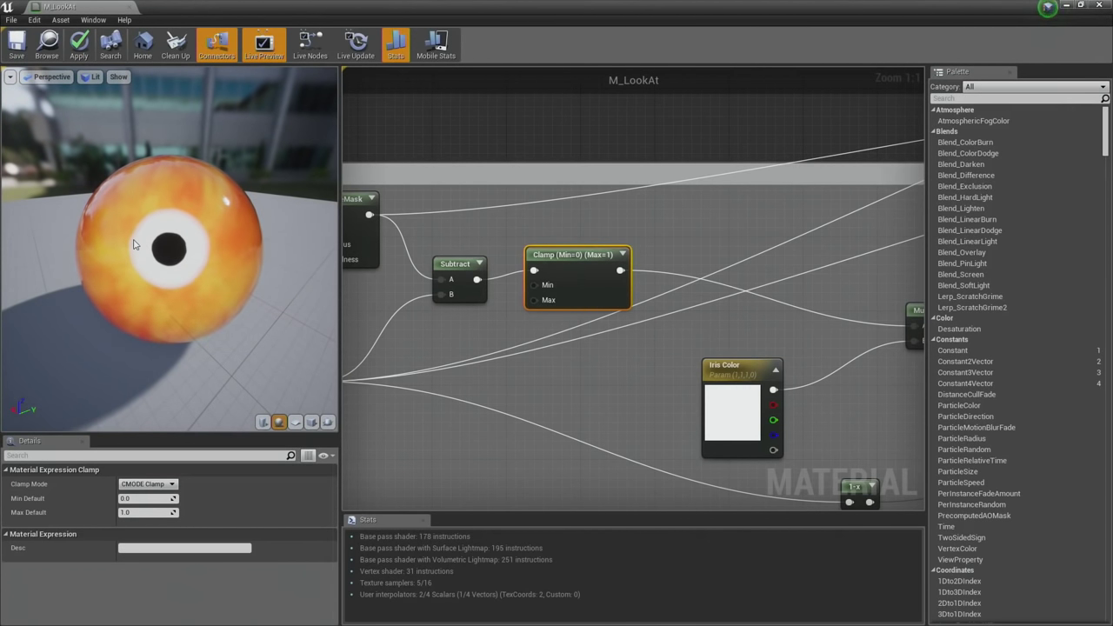
right_click_drag(412, 310, 299, 319)
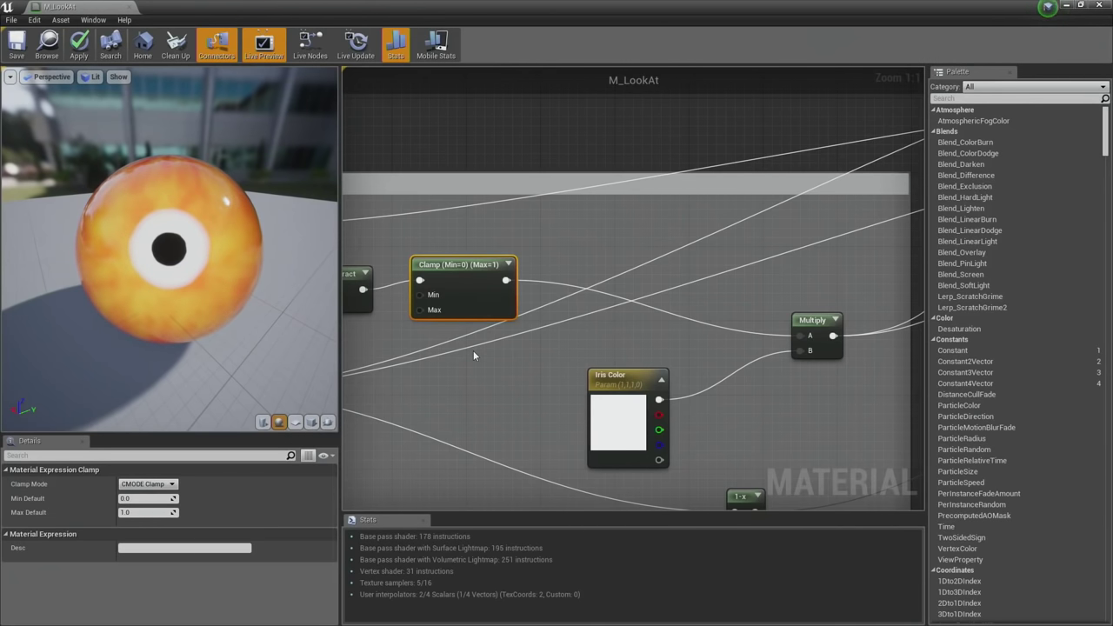
left_click_drag(630, 396, 563, 386)
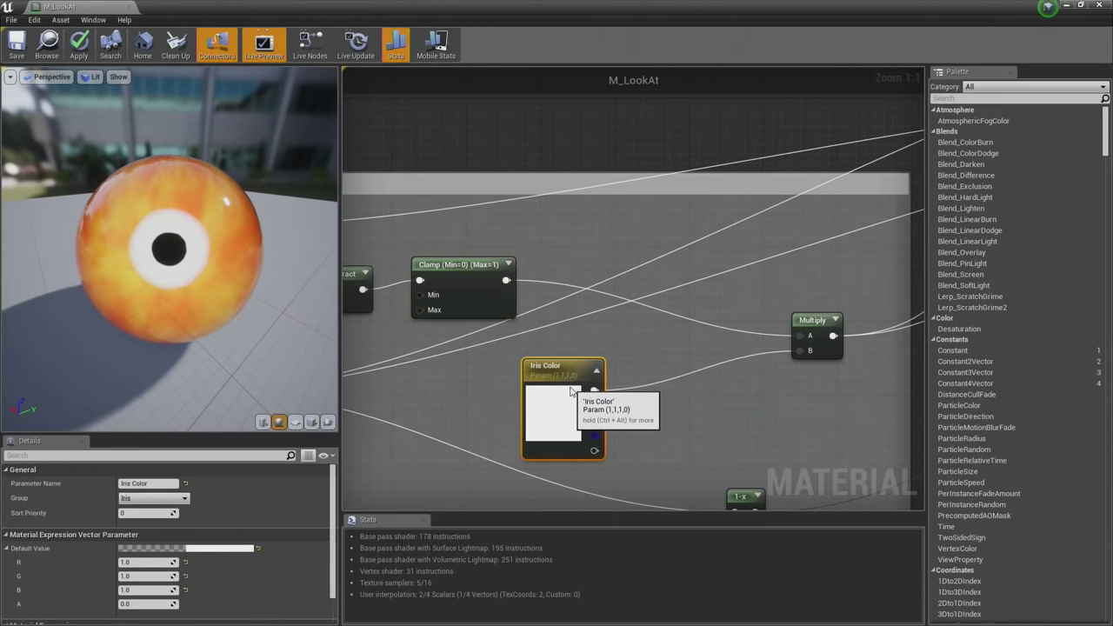
left_click_drag(793, 344, 700, 344)
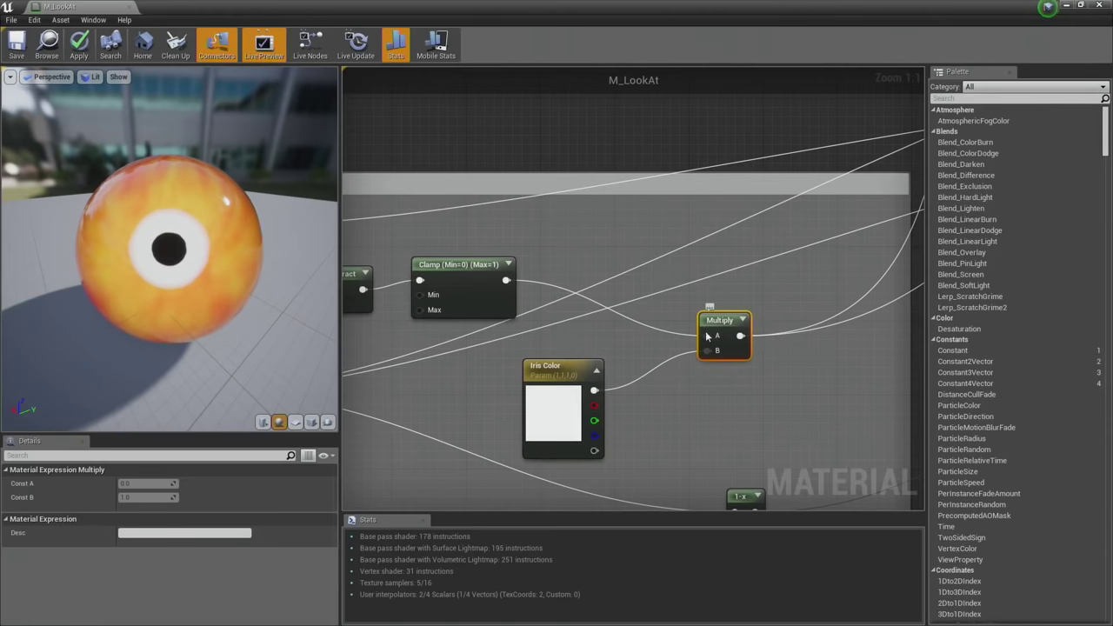
right_click_drag(700, 345, 610, 348)
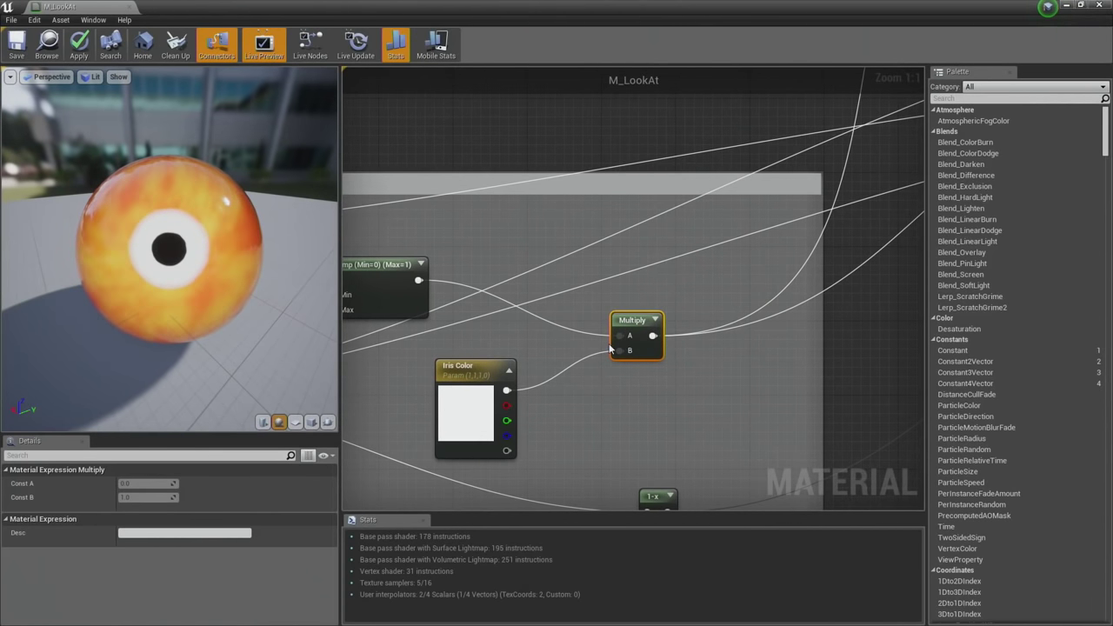
In the Displacement group, shift the Camera Vector and TransformVector nodes feeding Flame Mask Channel slightly downward.
scroll(629, 383, "down", 7)
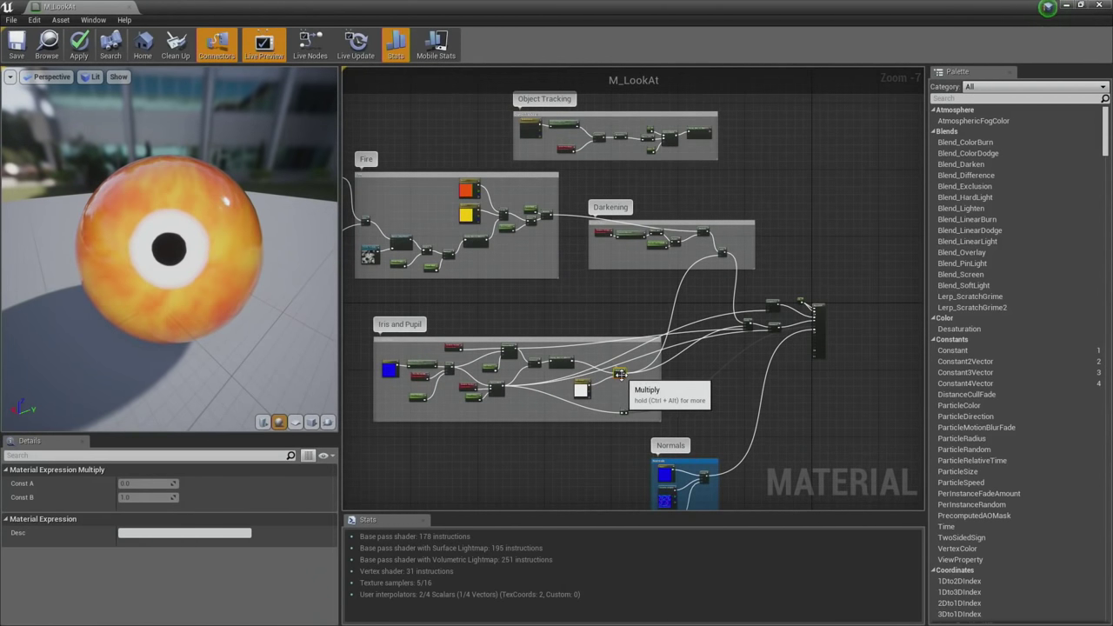
right_click_drag(619, 372, 666, 375)
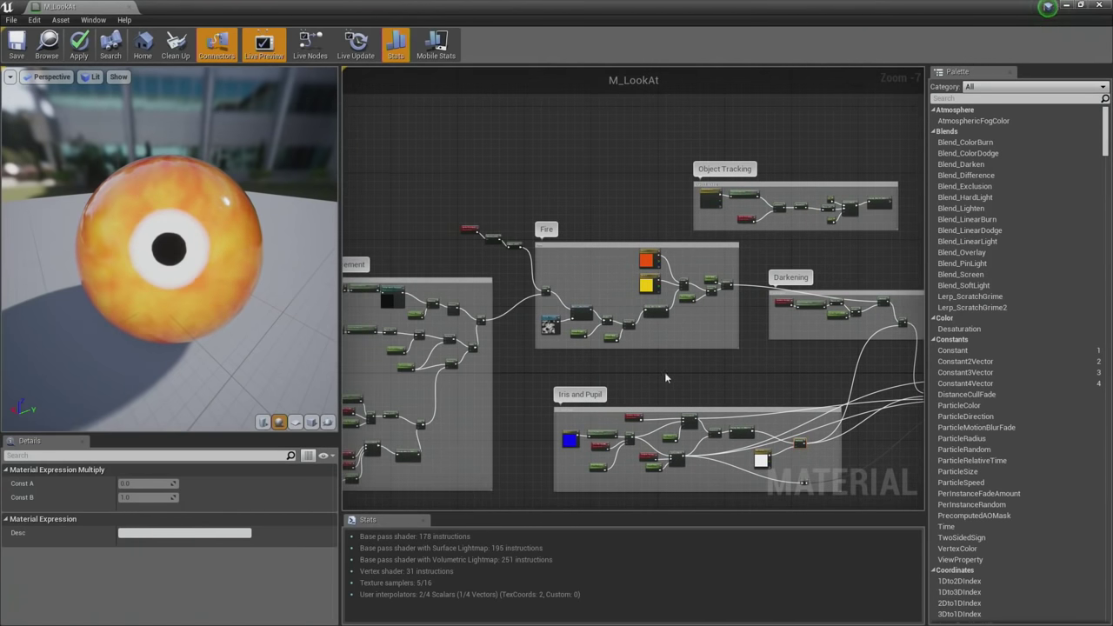
scroll(630, 322, "up", 5)
scroll(765, 321, "down", 7)
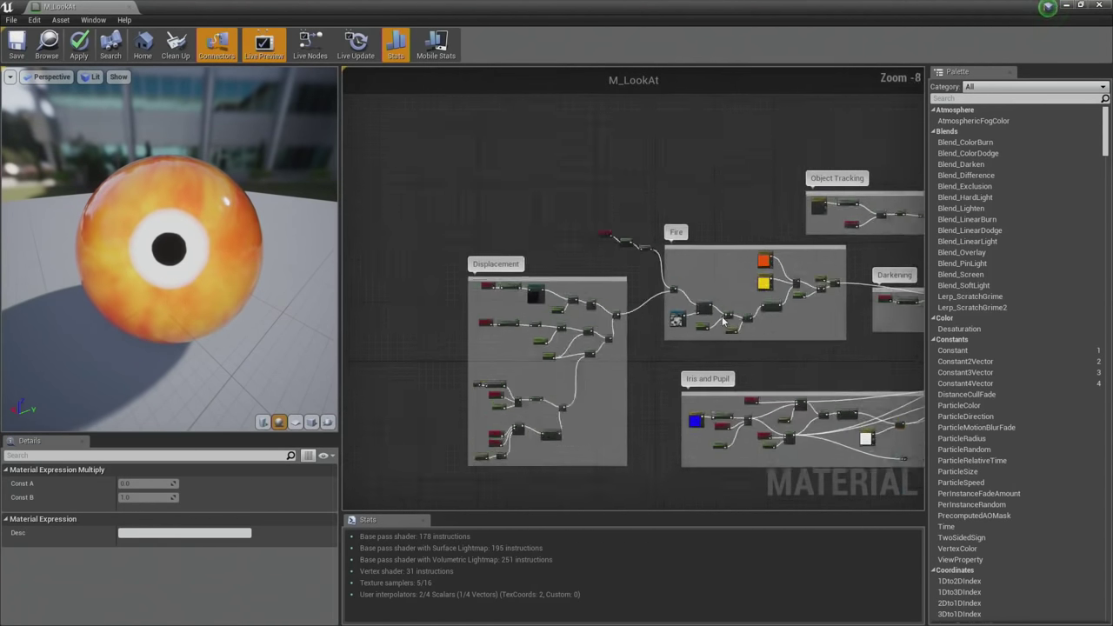
right_click_drag(644, 345, 688, 330)
scroll(626, 319, "up", 6)
scroll(625, 319, "down", 3)
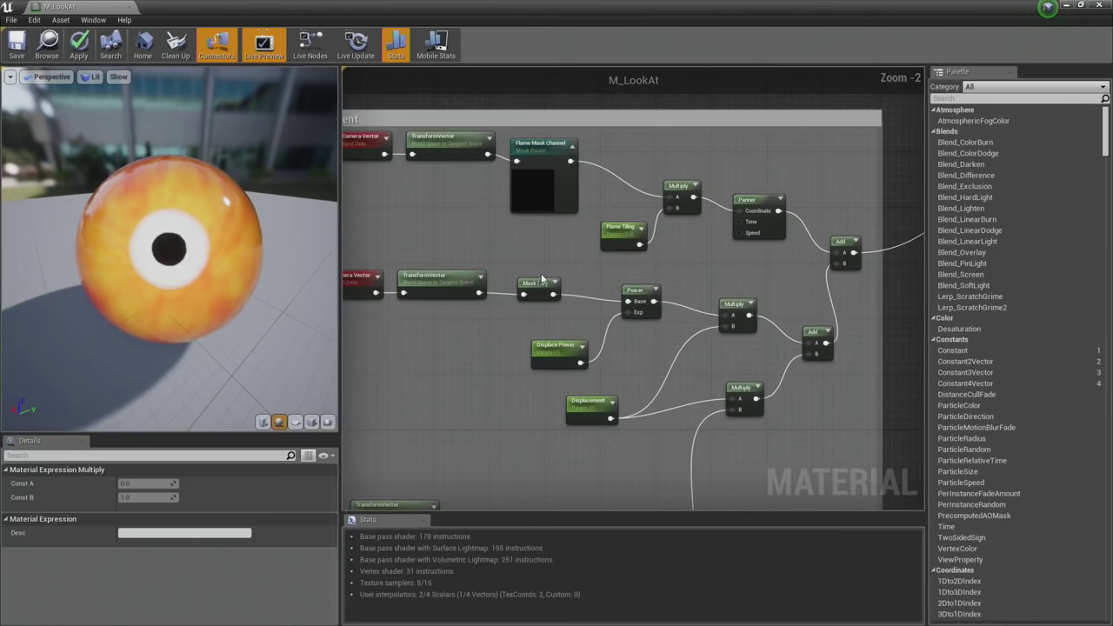
scroll(590, 340, "up", 6)
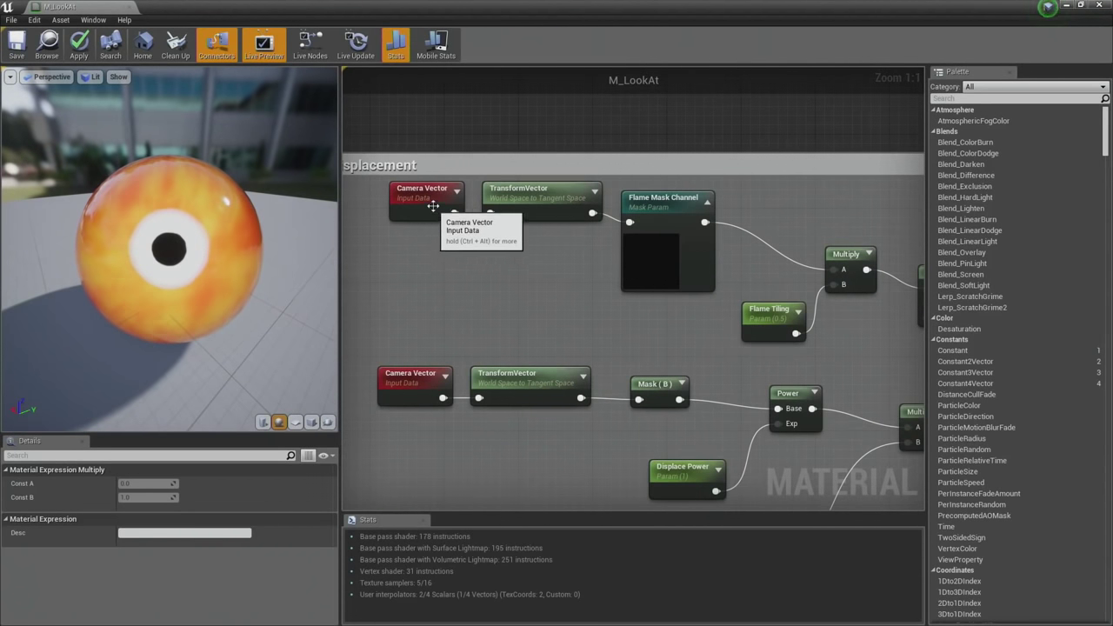
left_click_drag(435, 200, 416, 218)
left_click_drag(538, 194, 528, 221)
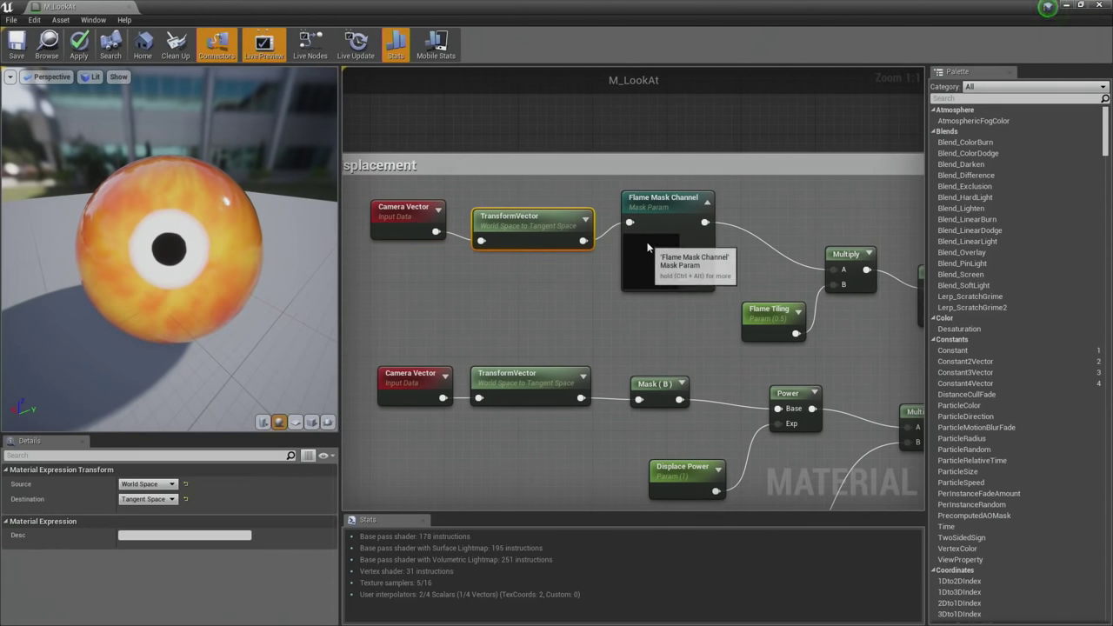
In the Displacement group, shift the Flame Mask Channel node slightly downward and the Flame Tiling parameter away from its Multiply node.
left_click_drag(643, 242, 644, 250)
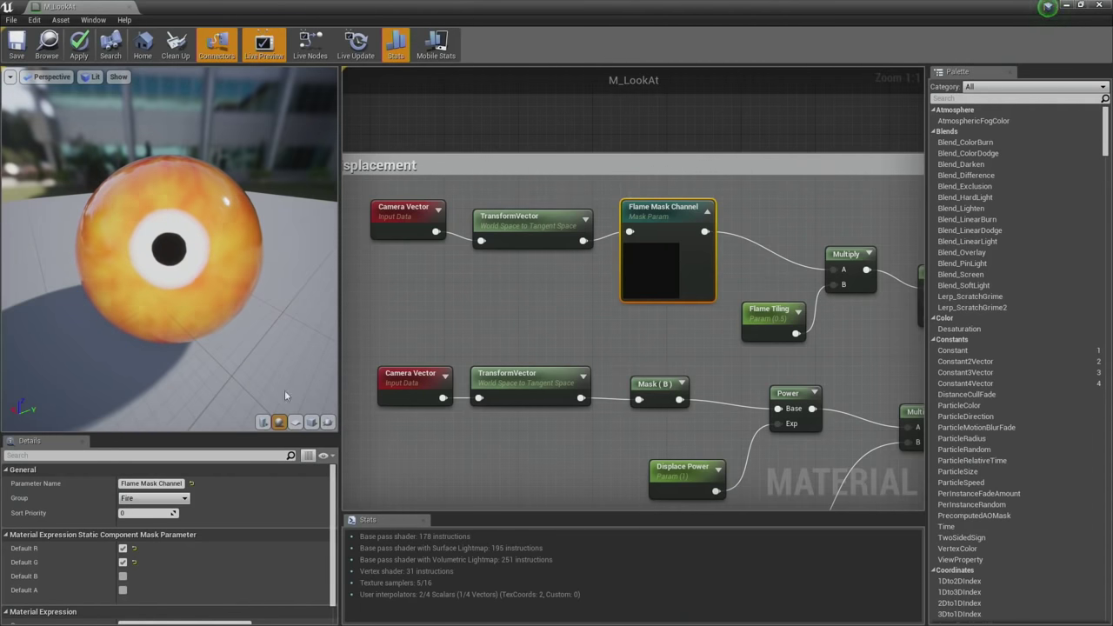
right_click_drag(551, 293, 433, 282)
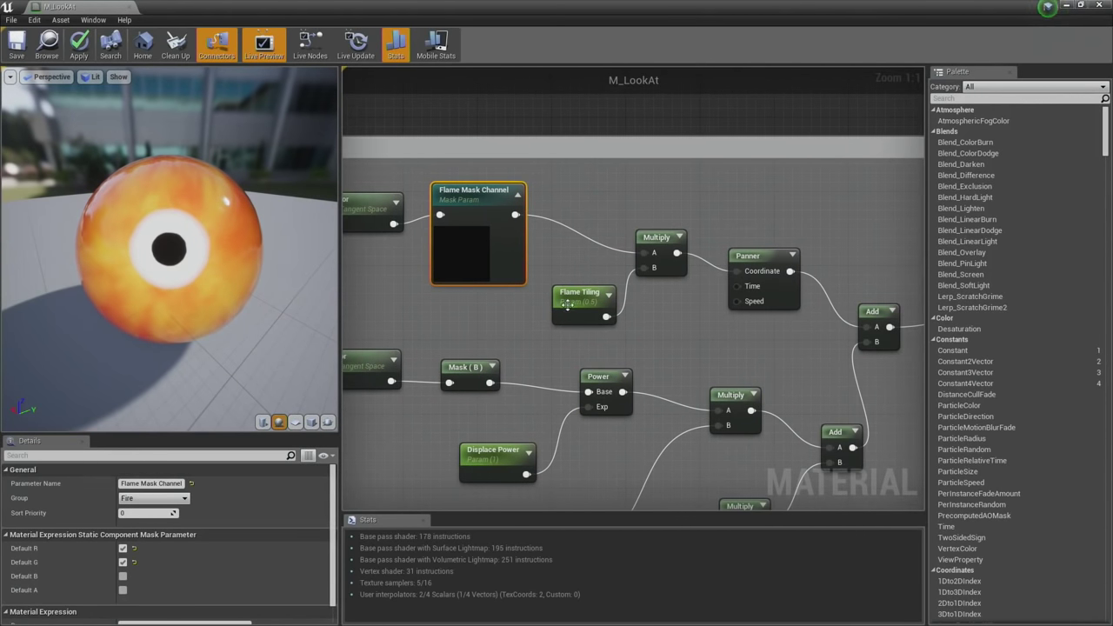
left_click_drag(567, 305, 538, 313)
Examine the Panner node's settings and trace the Displacement group's output to the Add node beside Flame Texture.
left_click(761, 255)
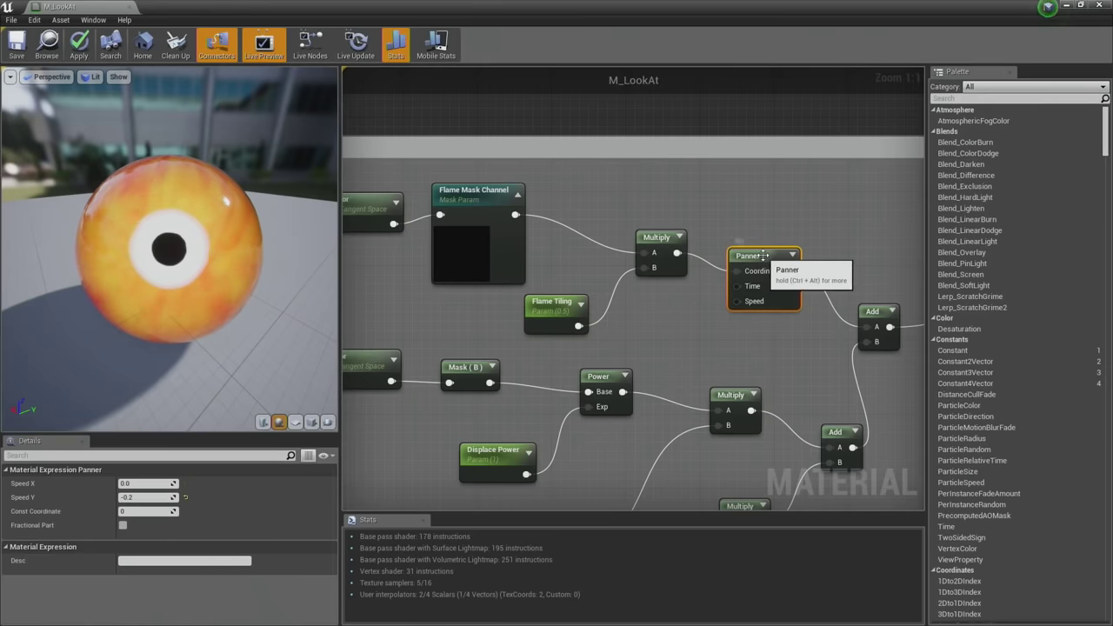
right_click_drag(807, 283, 462, 244)
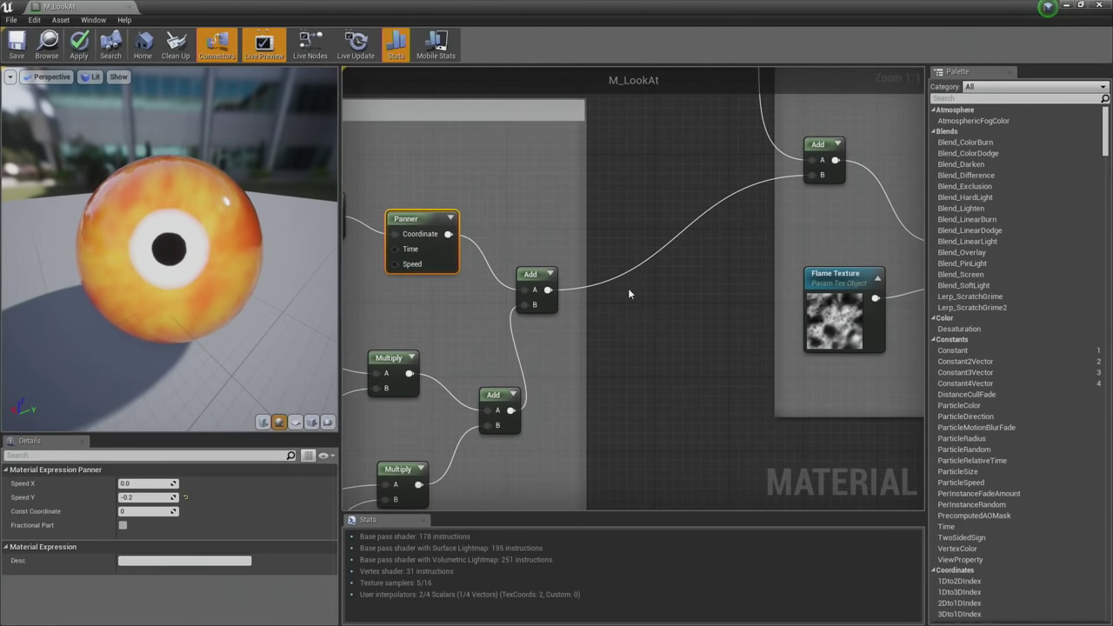
right_click_drag(477, 280, 674, 298)
scroll(661, 297, "down", 3)
right_click_drag(585, 295, 692, 306)
right_click_drag(617, 302, 682, 304)
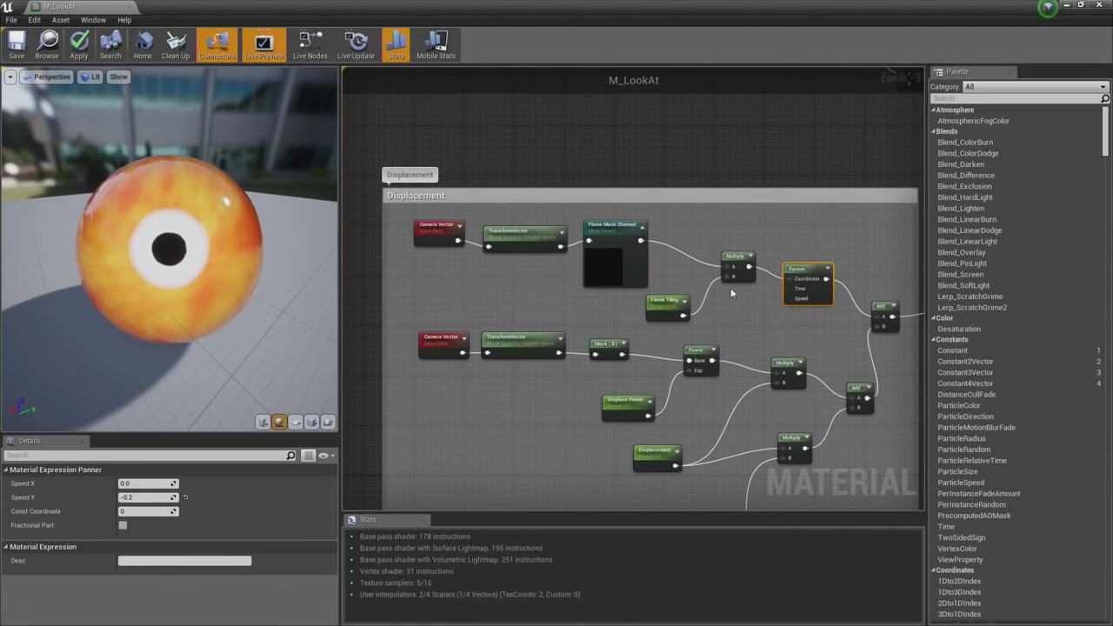
Check the Flame Tiling parameter's default value and the Panner node's Speed Y setting.
right_click_drag(733, 292, 589, 282)
scroll(590, 283, "up", 3)
left_click(512, 287)
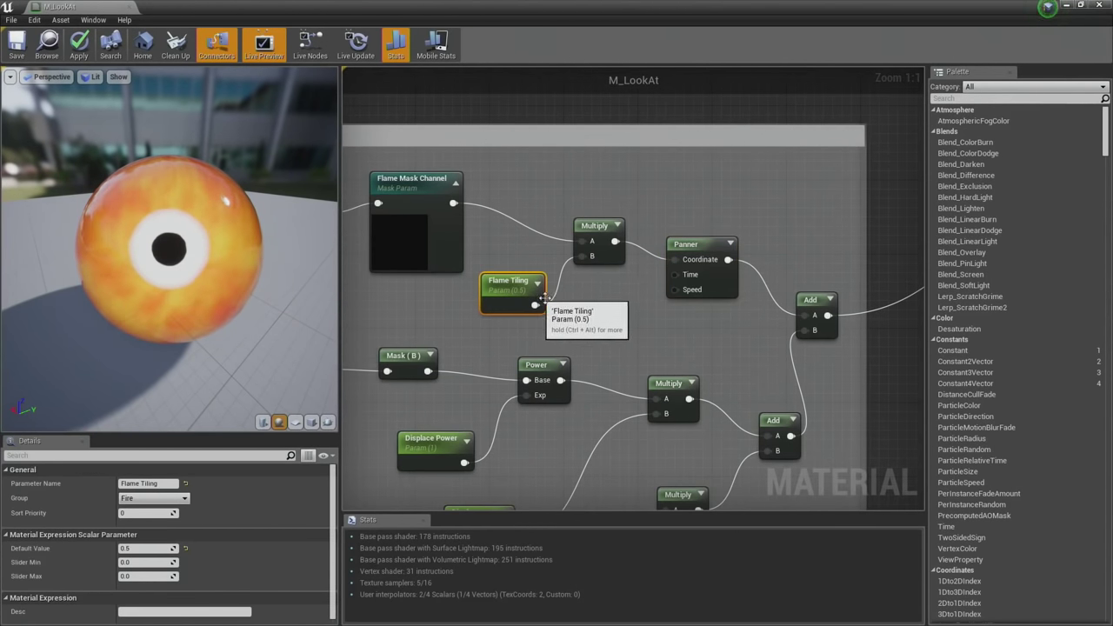
left_click(709, 289)
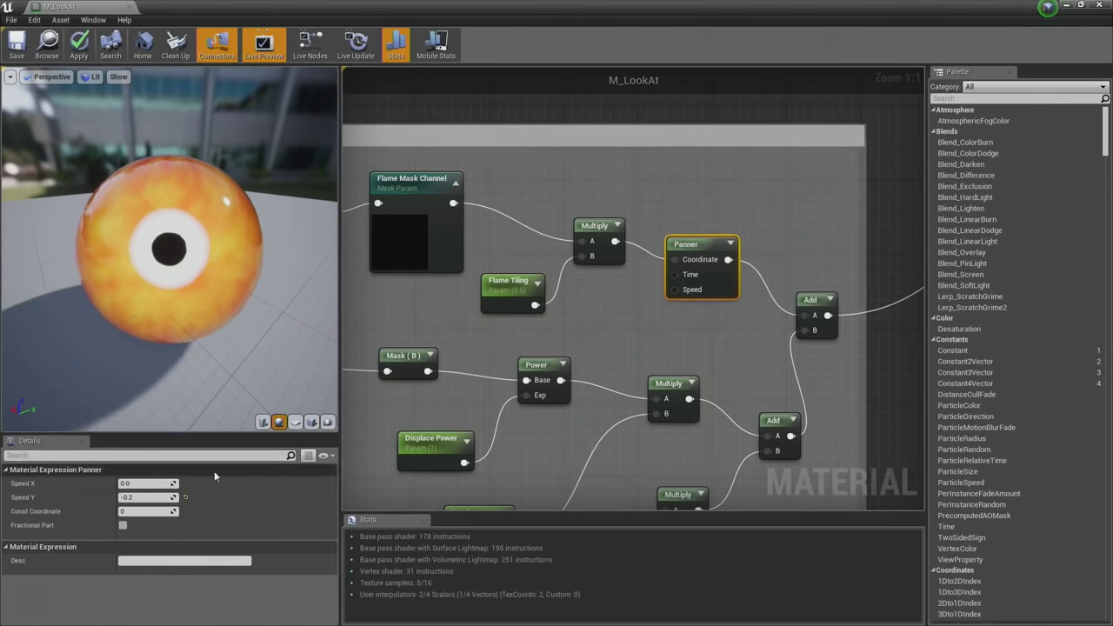
left_click(144, 497)
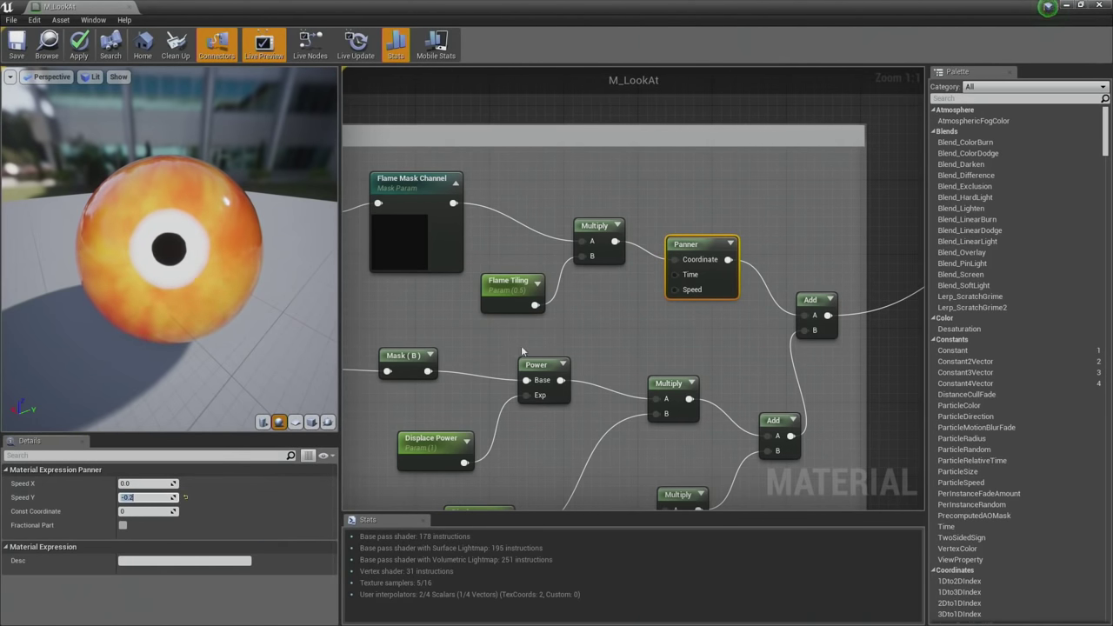
Preview the Panner node on the sphere from several angles, and stop previewing it.
right_click(671, 271)
left_click(739, 255)
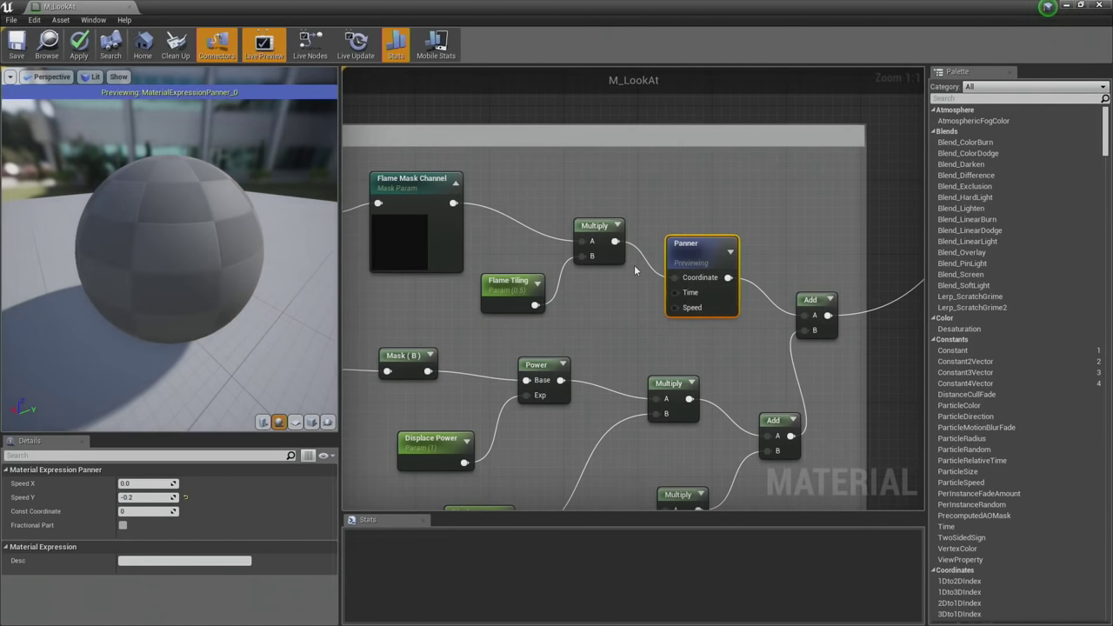
left_click_drag(294, 297, 128, 277)
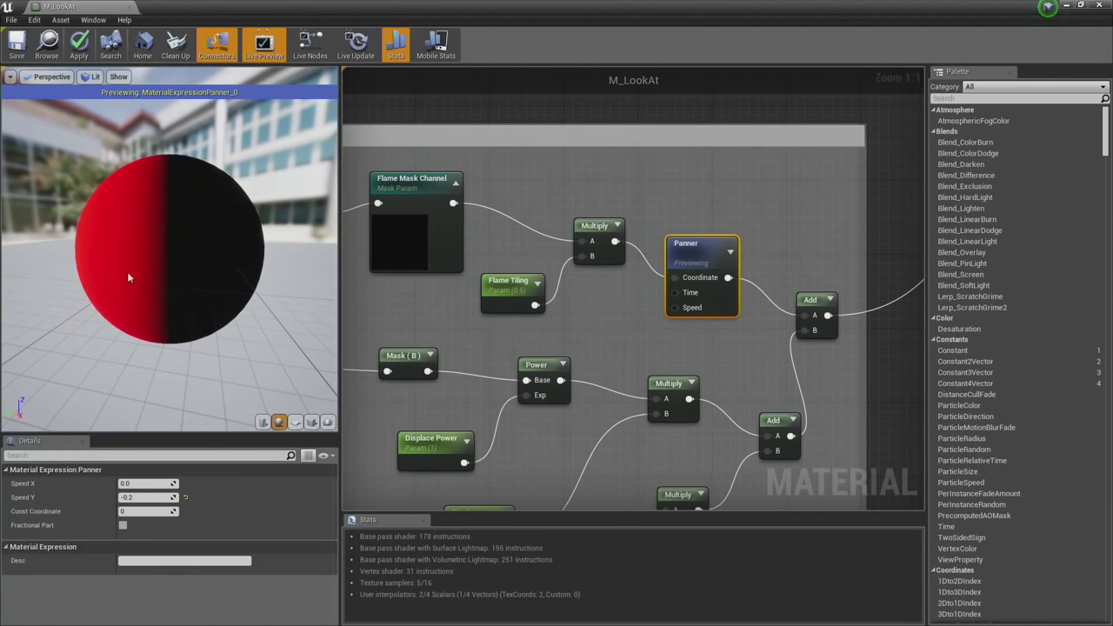
left_click_drag(158, 229, 131, 248)
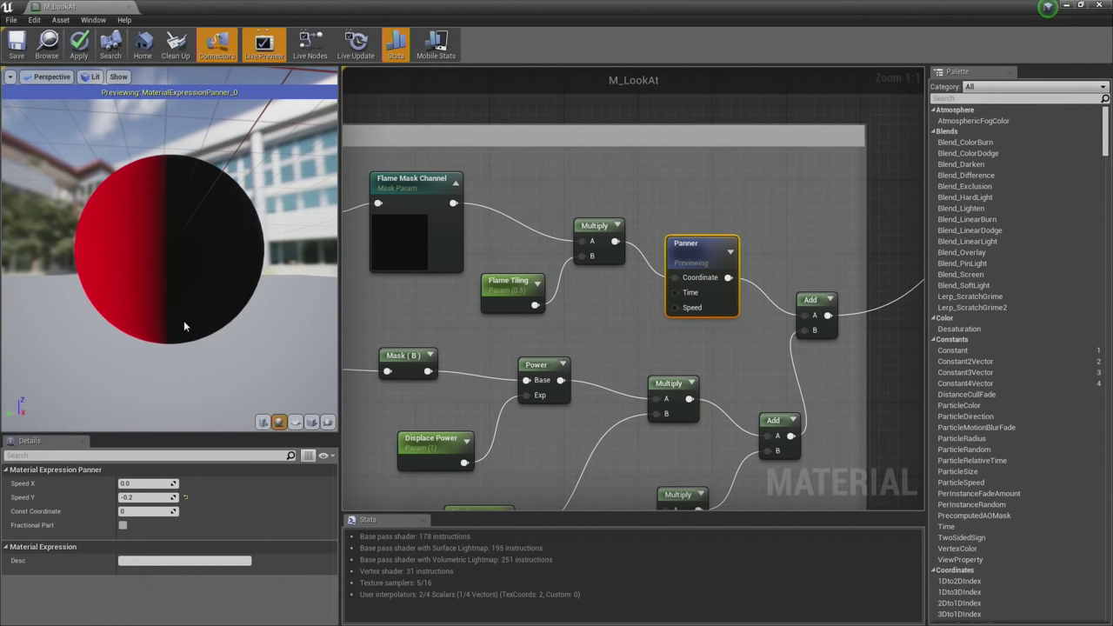
left_click_drag(159, 245, 398, 233)
right_click(674, 255)
left_click(731, 261)
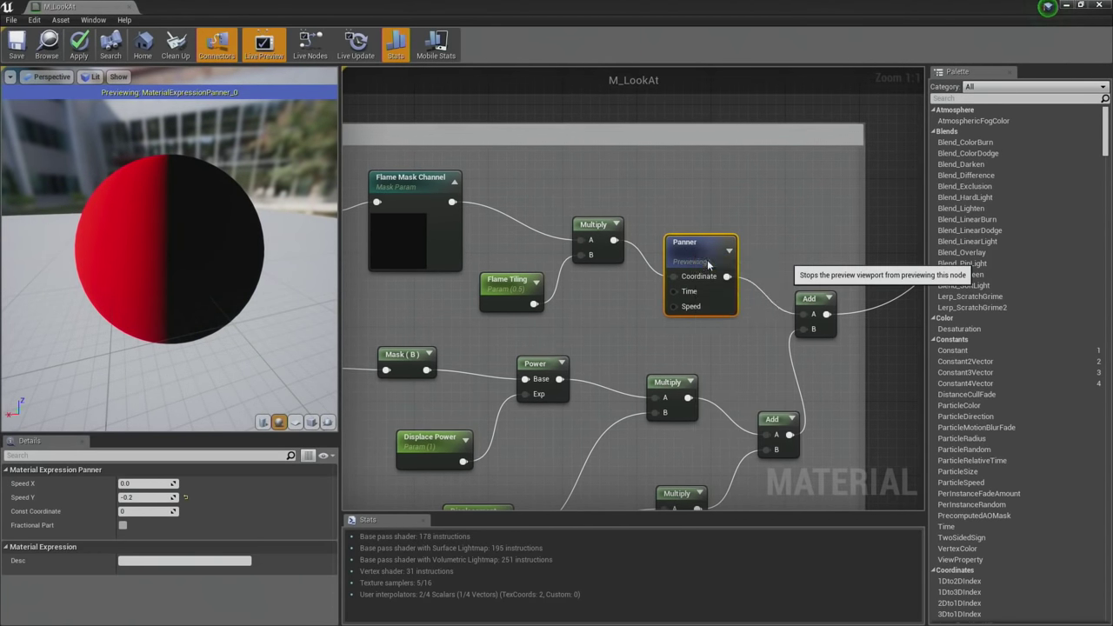
Examine the second Camera Vector branch through Mask (B), Power and Multiply, with its Displace Power and Displacement parameters.
right_click_drag(531, 317, 844, 253)
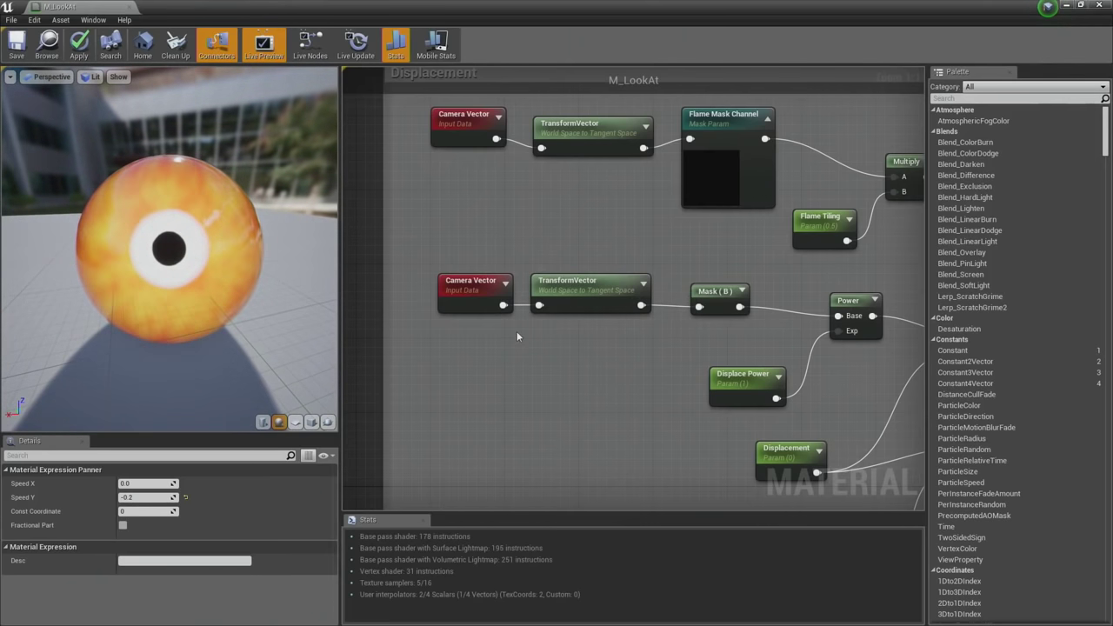
right_click_drag(619, 346, 507, 316)
right_click_drag(713, 328, 531, 327)
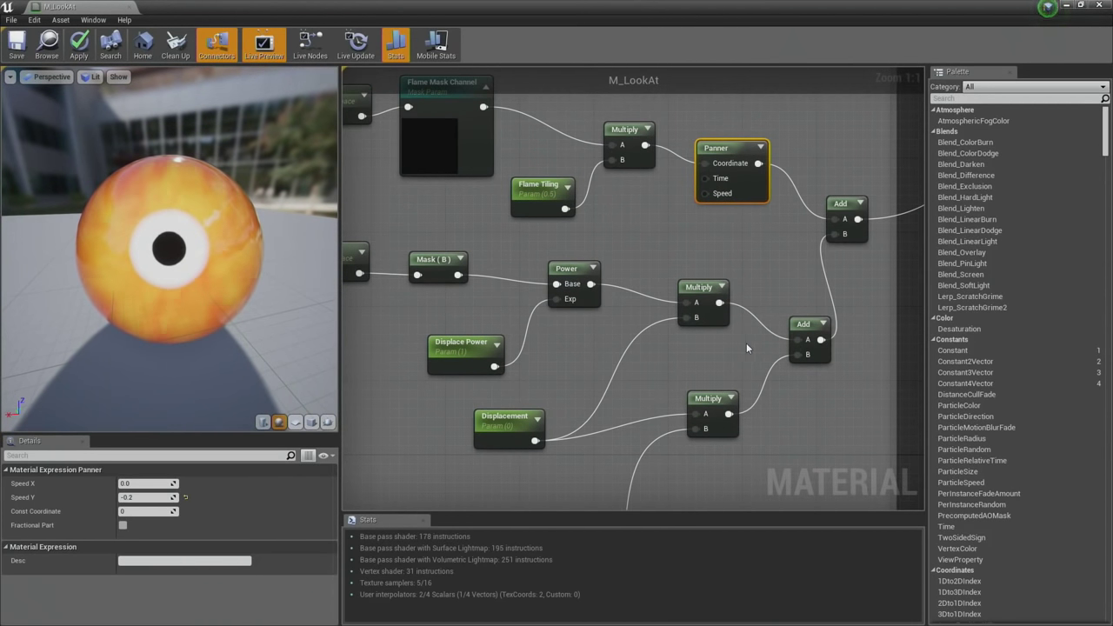
right_click_drag(747, 342, 639, 292)
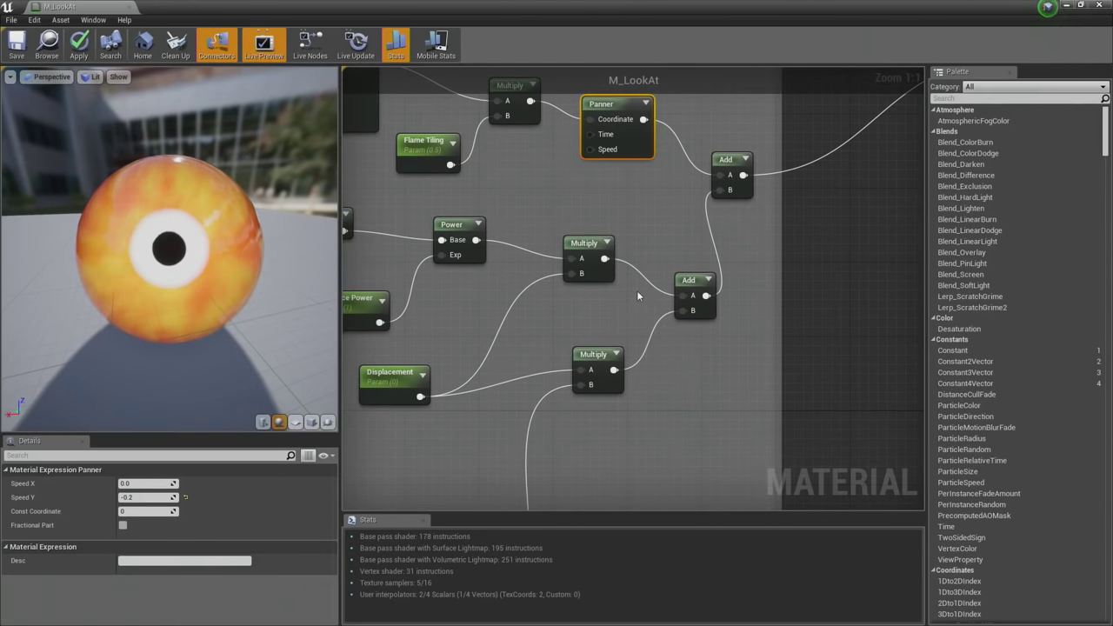
scroll(642, 280, "down", 2)
scroll(732, 299, "down", 2)
scroll(516, 254, "up", 4)
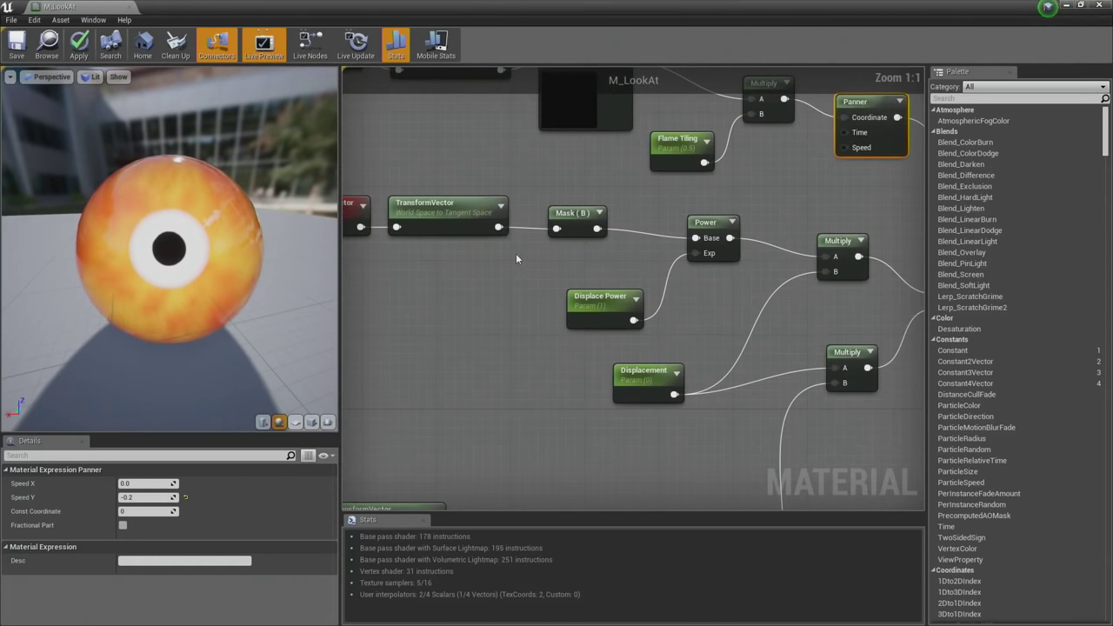
Examine the lower Displacement branch with the normals Lerp and SphereMask, and inspect the Flame Normals parameter.
right_click_drag(581, 379, 652, 200)
scroll(600, 285, "down", 3)
scroll(612, 228, "up", 3)
right_click_drag(612, 233, 620, 152)
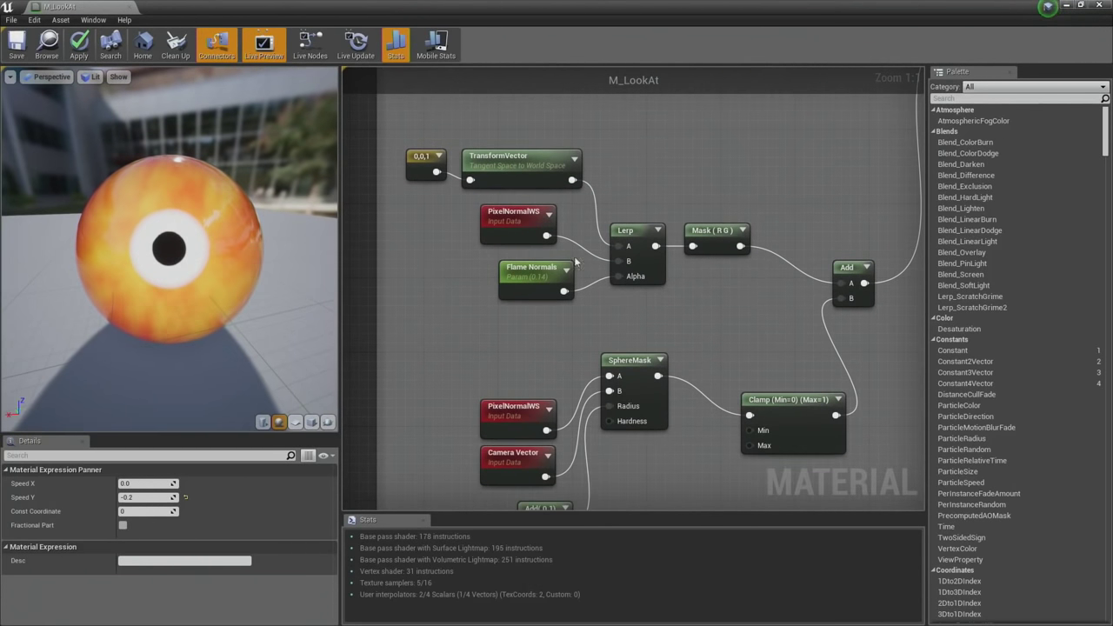
scroll(535, 313, "down", 1)
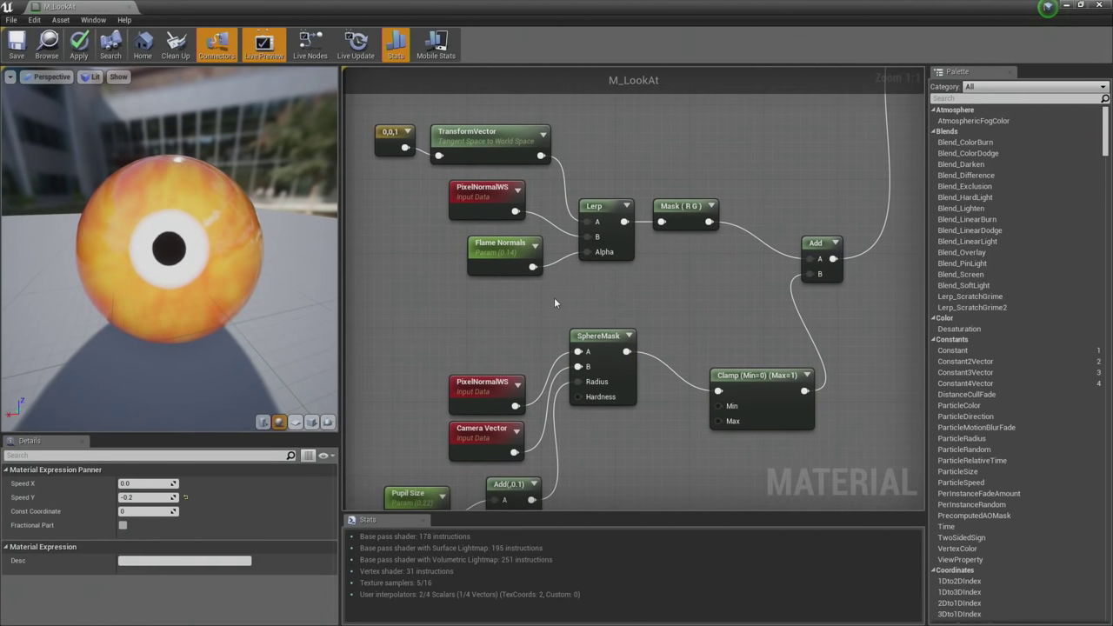
scroll(561, 289, "down", 2)
left_click(541, 276)
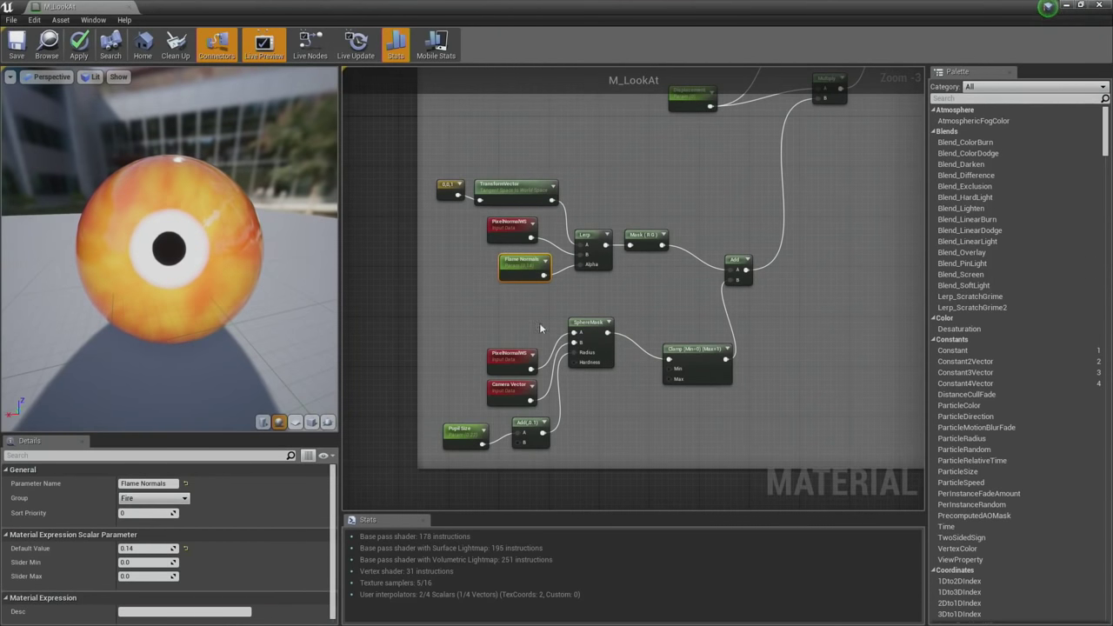
Inspect the Add(,0.1) node after Pupil Size and preview the Clamp node that follows the SphereMask.
scroll(494, 430, "up", 3)
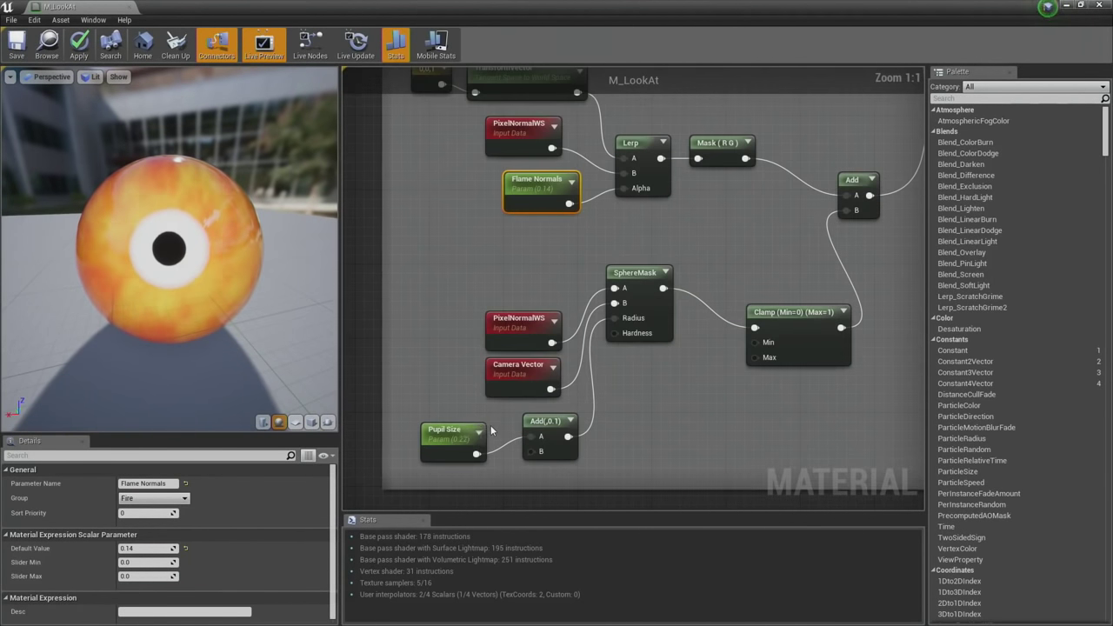
left_click(546, 423)
right_click(794, 314)
left_click(835, 323)
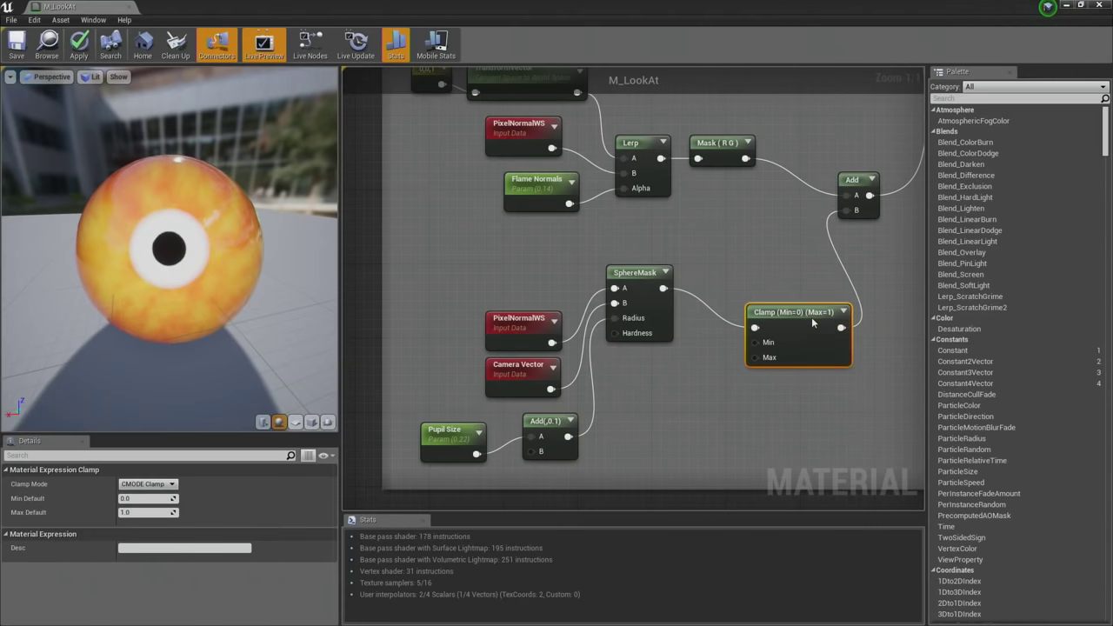
Inspect the SphereMask node's hardness and the Pupil Size parameter that drives its radius.
left_click(624, 278)
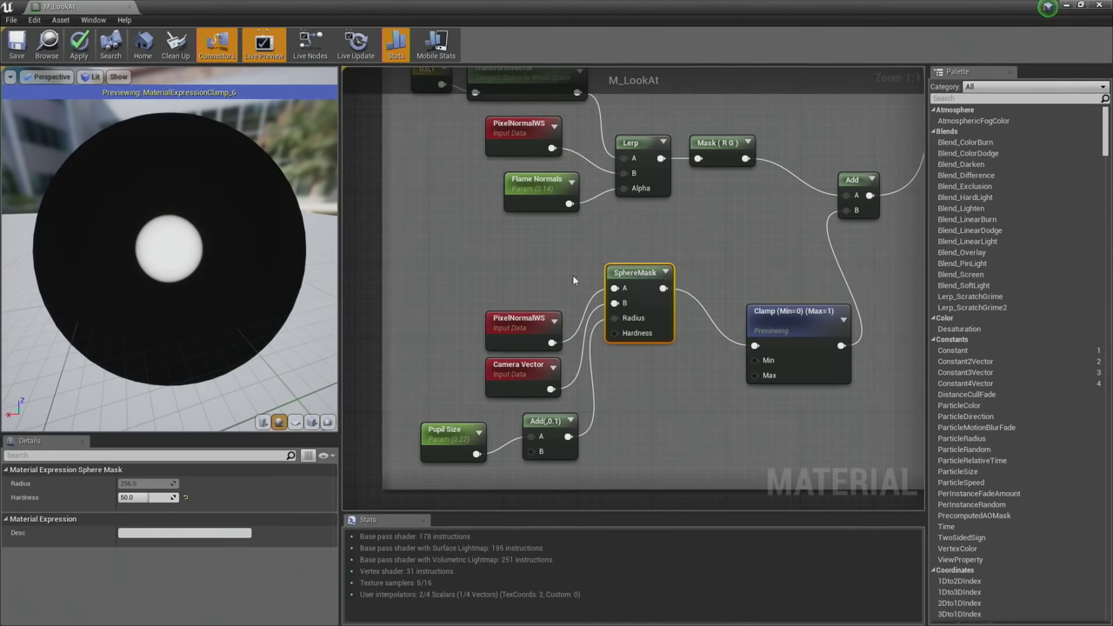
right_click_drag(573, 279, 573, 231)
left_click(468, 387)
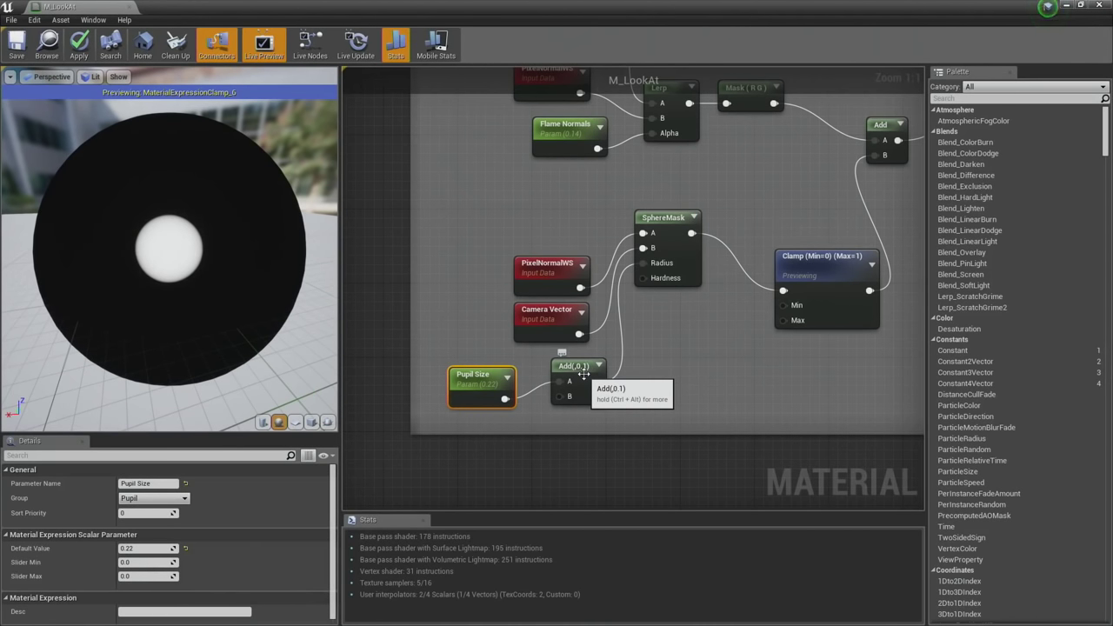
Move the Add(,0.1) node slightly down toward Pupil Size, and nudge the Pupil Size parameter upward.
left_click_drag(582, 374, 571, 382)
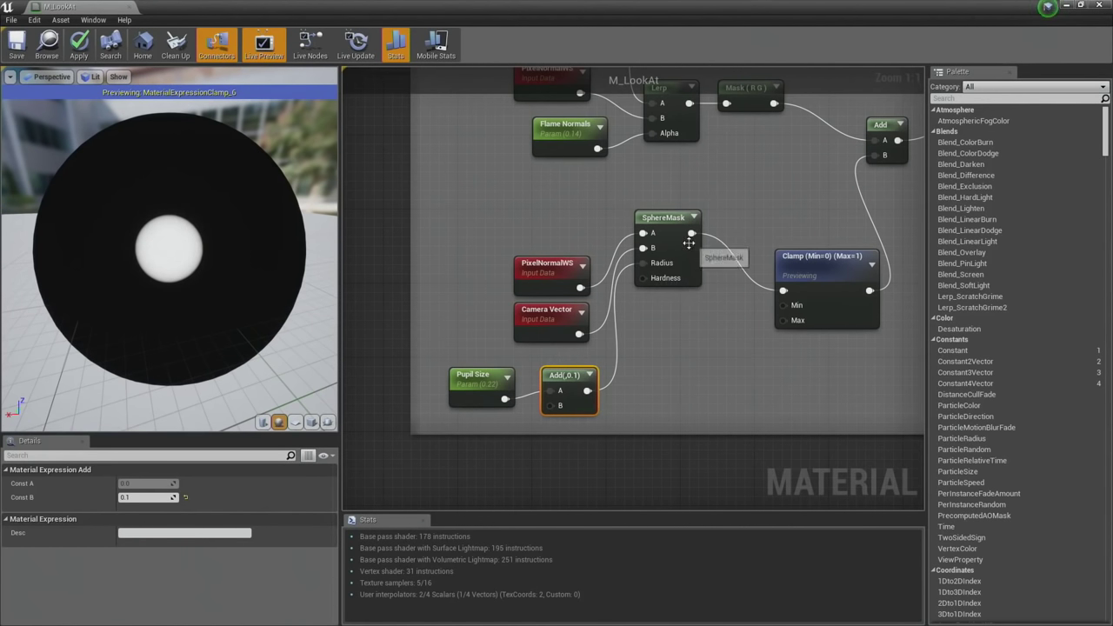
right_click_drag(750, 218, 696, 233)
right_click_drag(504, 380, 548, 293)
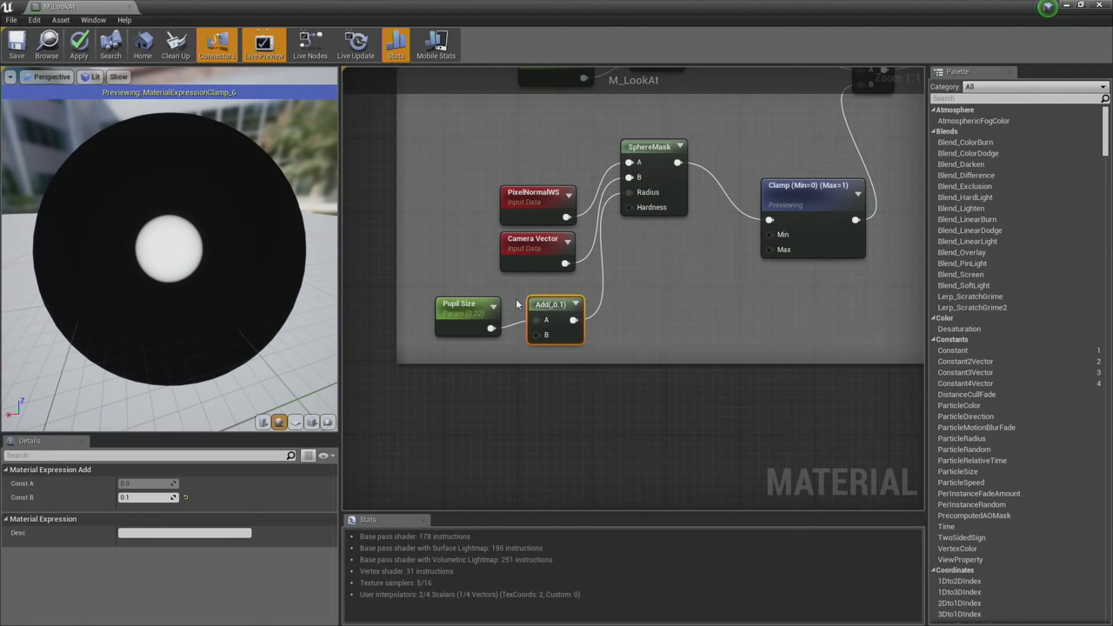
left_click_drag(467, 316, 467, 297)
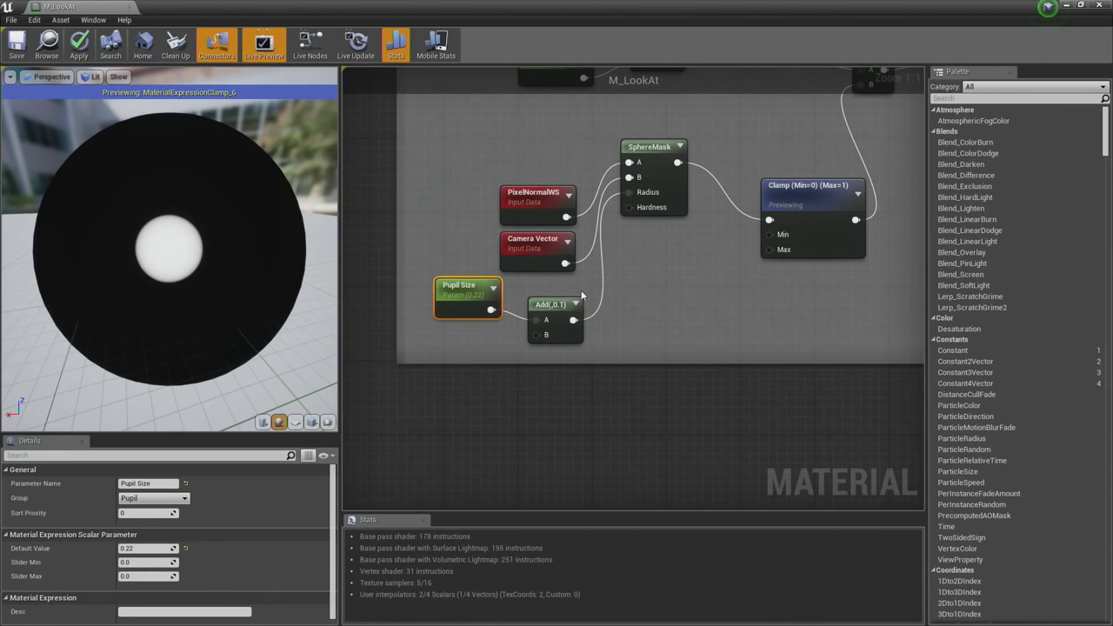
Move the Clamp node up and closer to the SphereMask in the Displacement group.
right_click_drag(689, 242, 614, 306)
left_click_drag(735, 274, 705, 245)
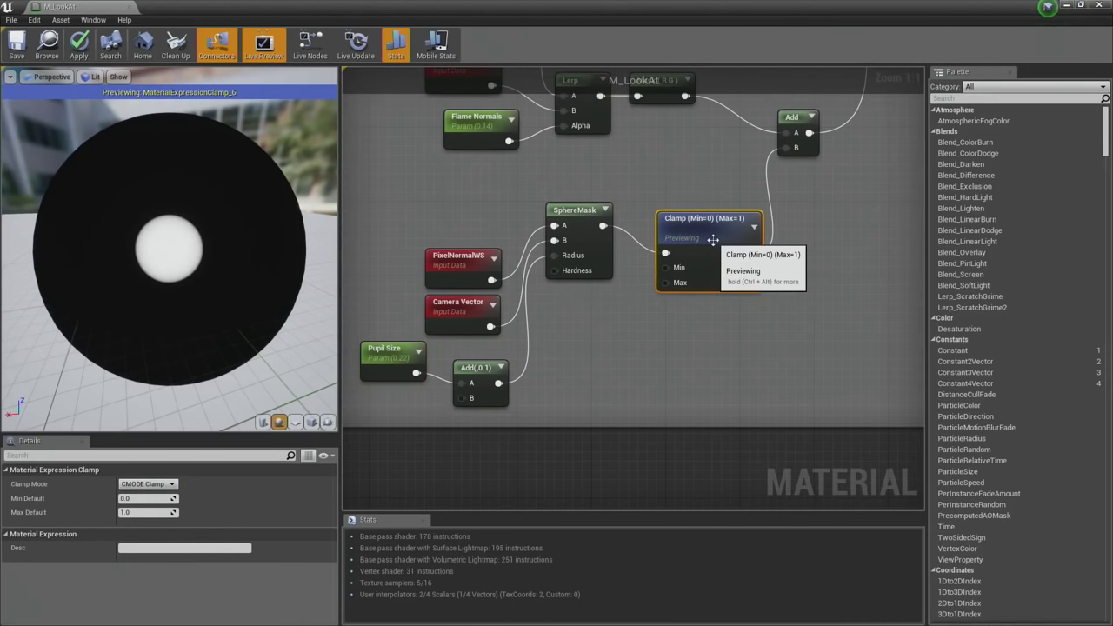
right_click_drag(706, 246, 641, 311)
left_click_drag(641, 313, 631, 294)
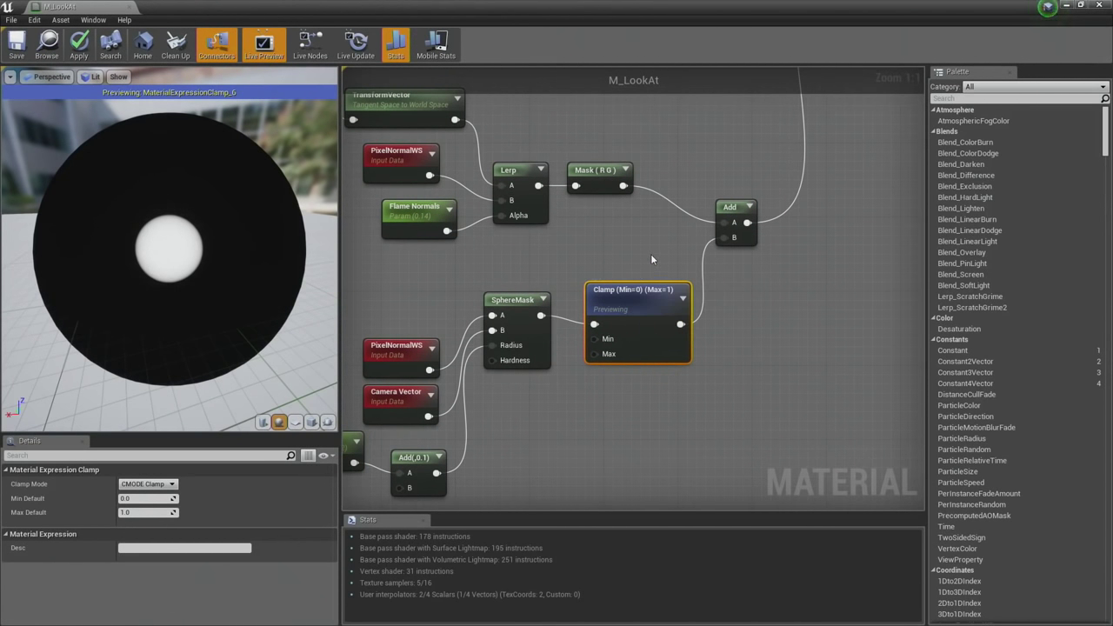
Preview the Add node combining Mask (R G) and the Clamp, and inspect the sphere from different angles.
right_click_drag(646, 248, 699, 300)
left_click(761, 279)
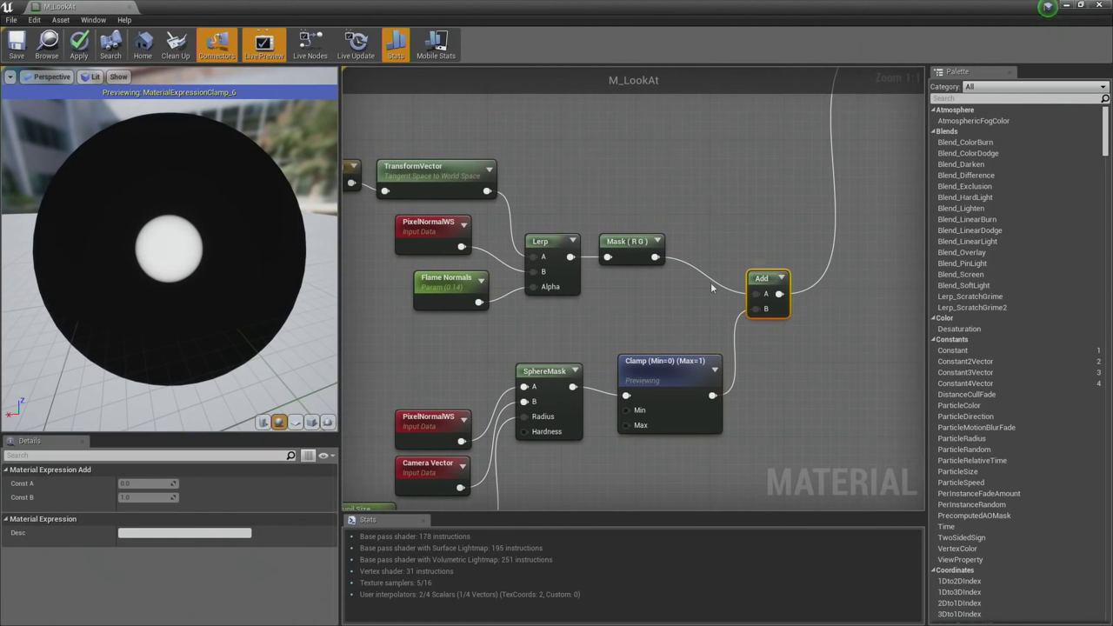
right_click(762, 278)
left_click(779, 287)
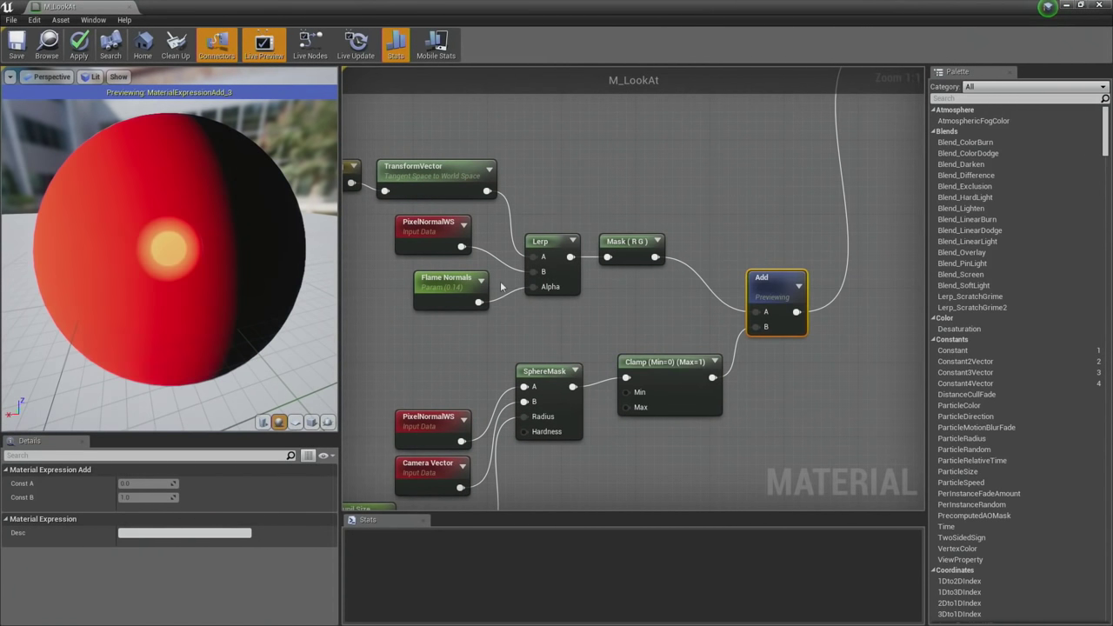
mouse_move(170, 248)
left_mouse_down()
mouse_move(287, 249)
mouse_move(235, 274)
mouse_move(122, 274)
mouse_move(170, 274)
left_mouse_up()
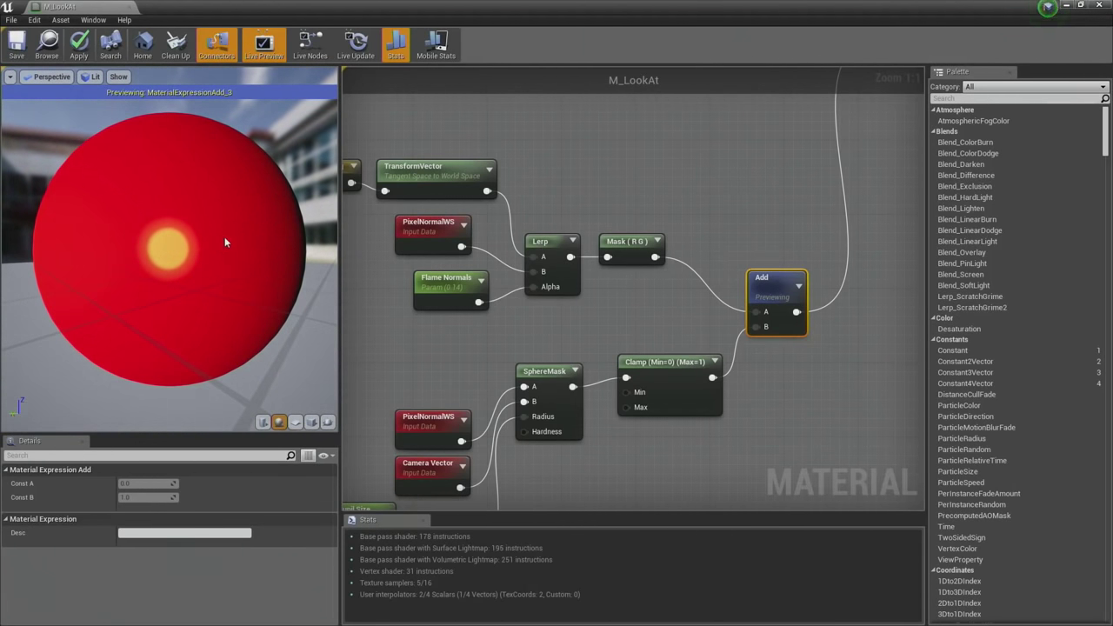
left_click_drag(224, 237, 174, 237)
Inspect the T_Noise01 texture assigned to the Fire group's Flame Texture parameter, and close its texture editor.
right_click_drag(557, 260, 383, 283)
scroll(381, 284, "down", 6)
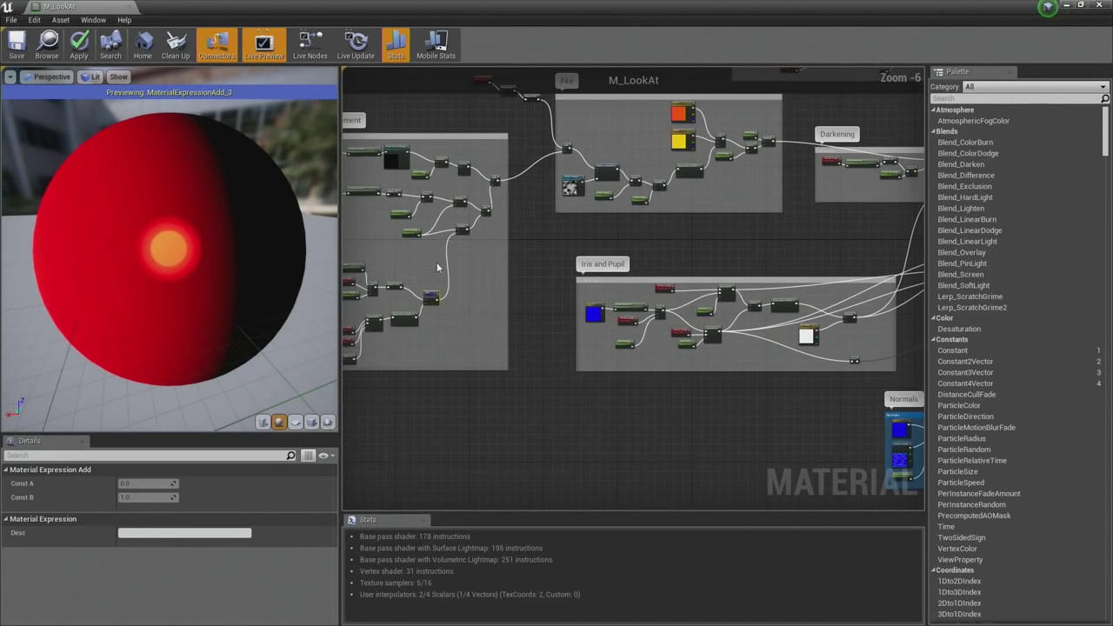
scroll(497, 284, "up", 7)
left_click(568, 317)
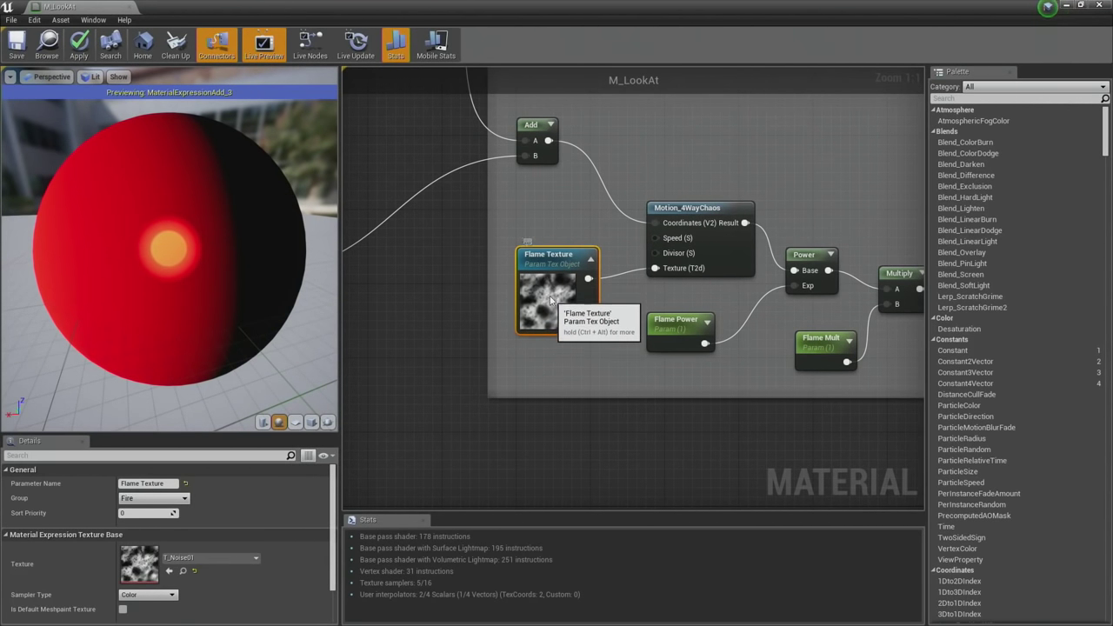
double_click(135, 566)
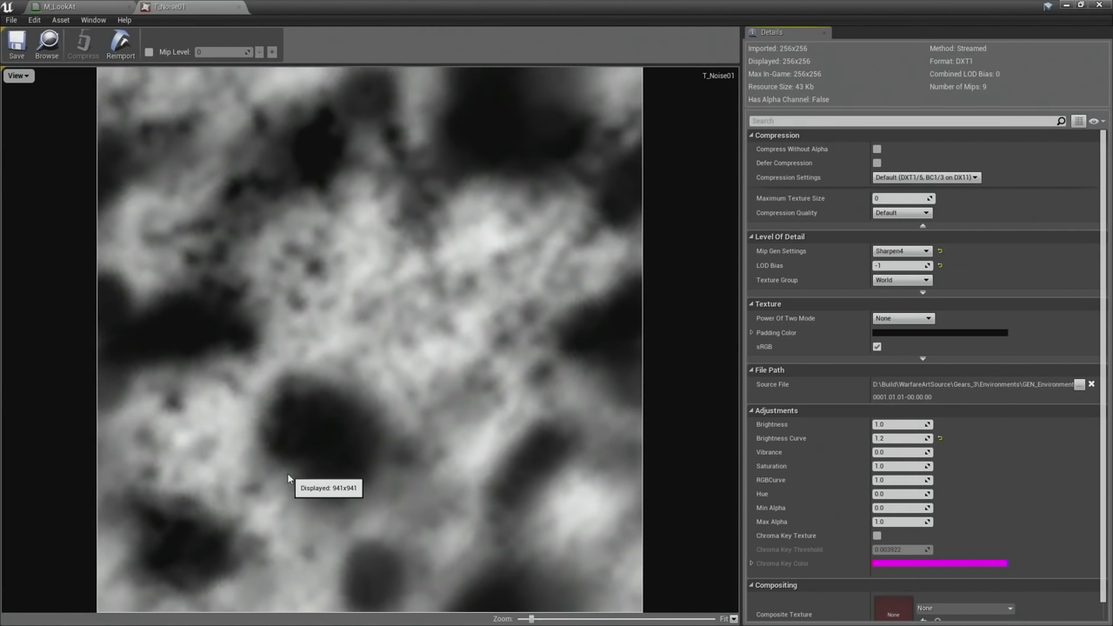
left_click(238, 8)
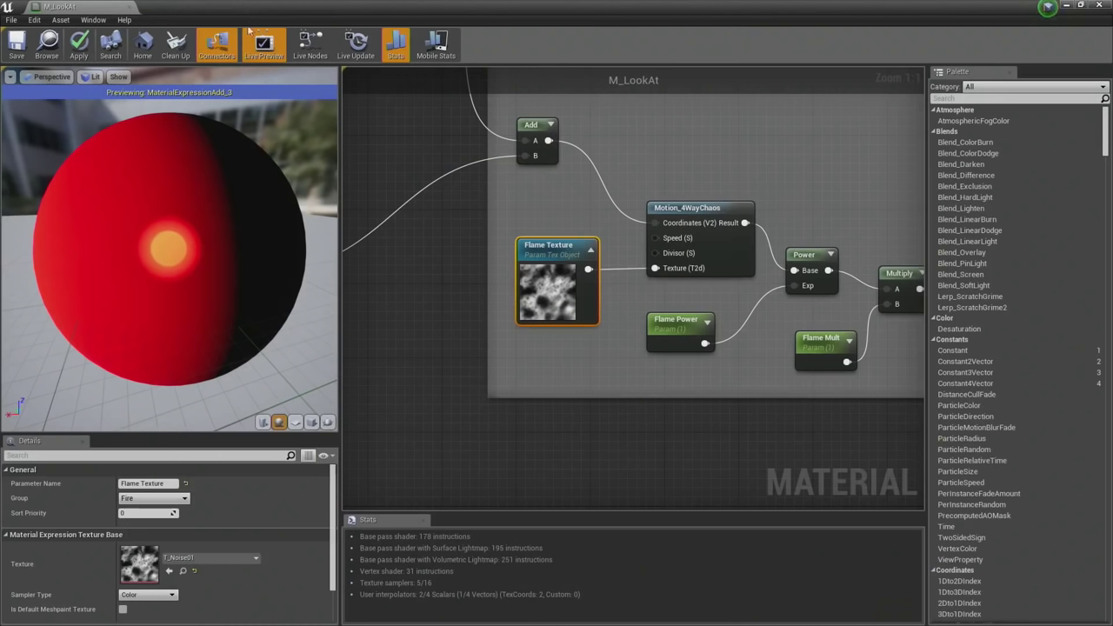
Select the Motion_4WayChaos node, then shrink the material editor into a floating window and move it aside to uncover the Content Browser.
left_click(696, 218)
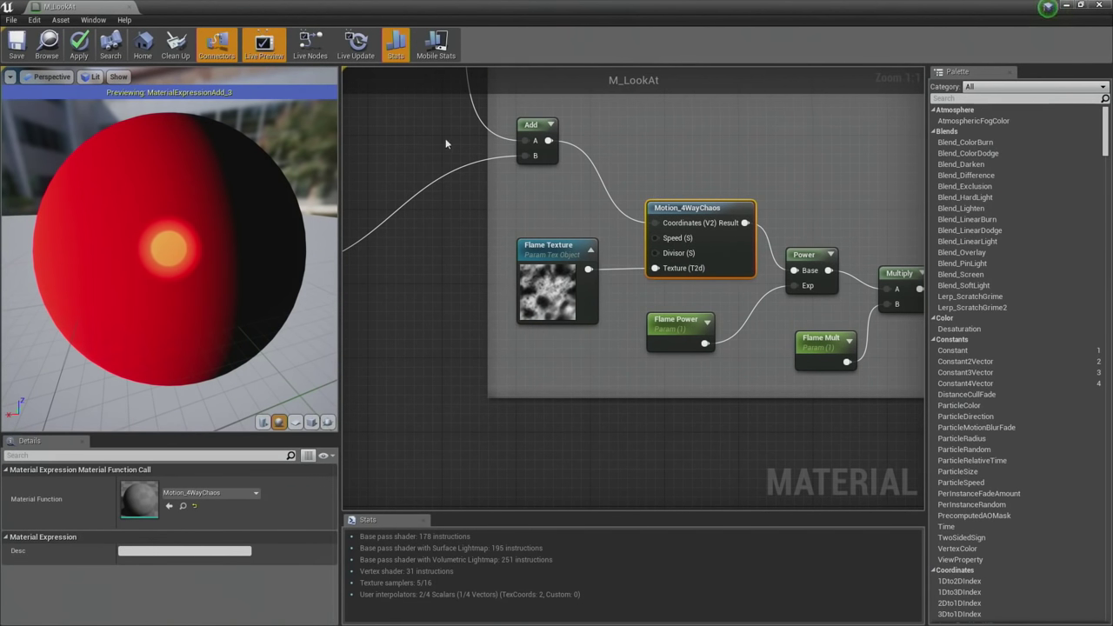
left_click_drag(401, 6, 483, 41)
left_click_drag(658, 68, 661, 66)
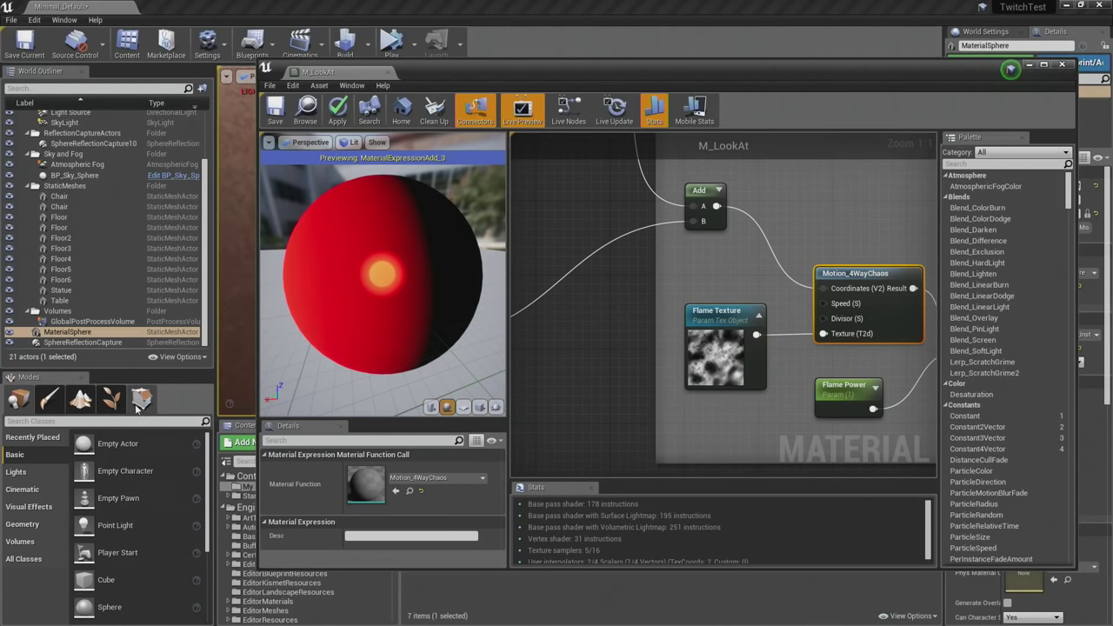
left_click_drag(425, 80, 668, 107)
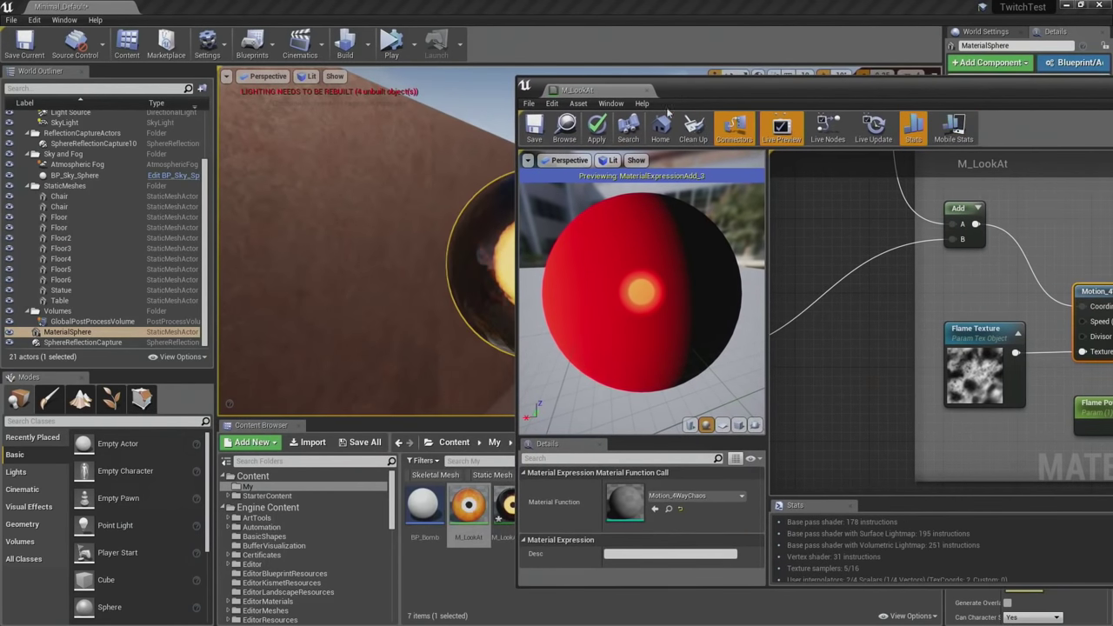
Search Engine Content for "chaos" and select the Motion_4WayChaos material function.
left_click(274, 512)
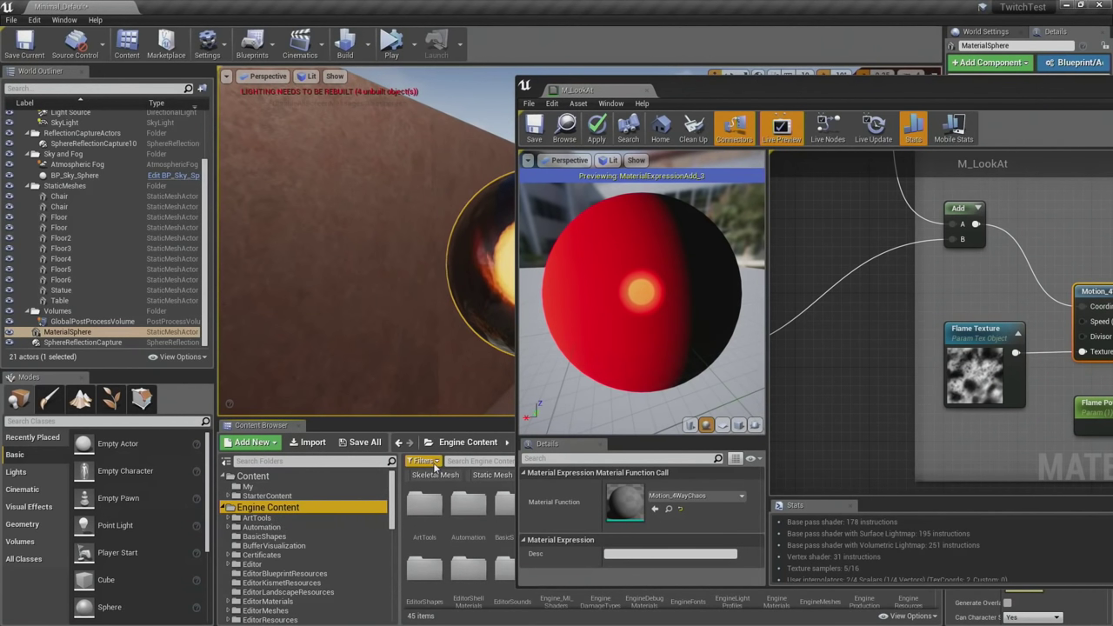
left_click(460, 462)
type("cha")
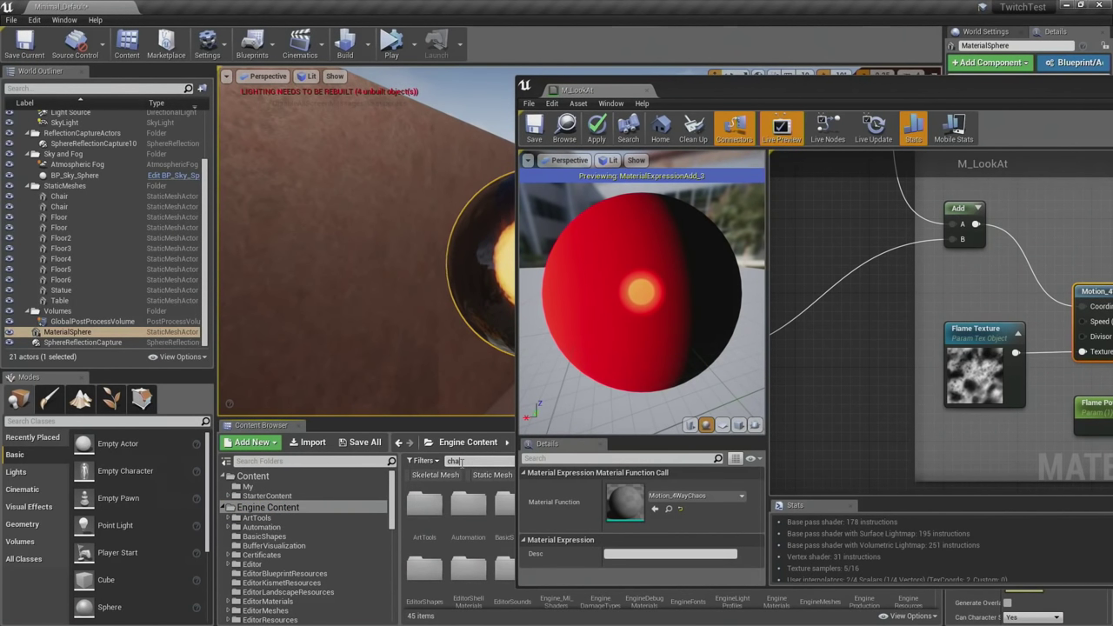
type("os")
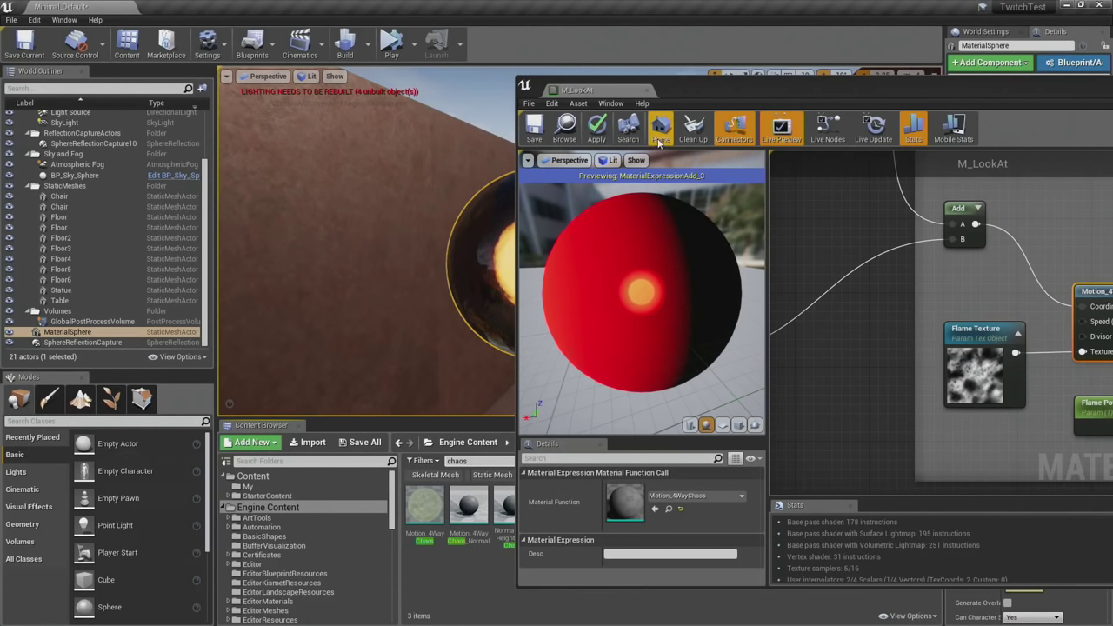
left_click_drag(695, 90, 842, 98)
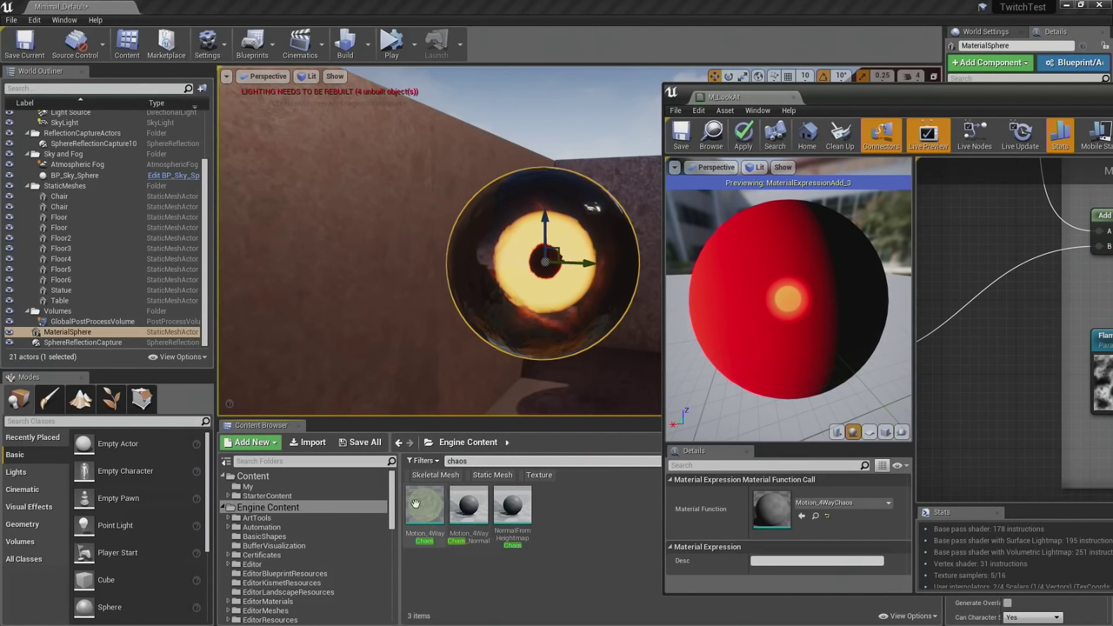
left_click(424, 534)
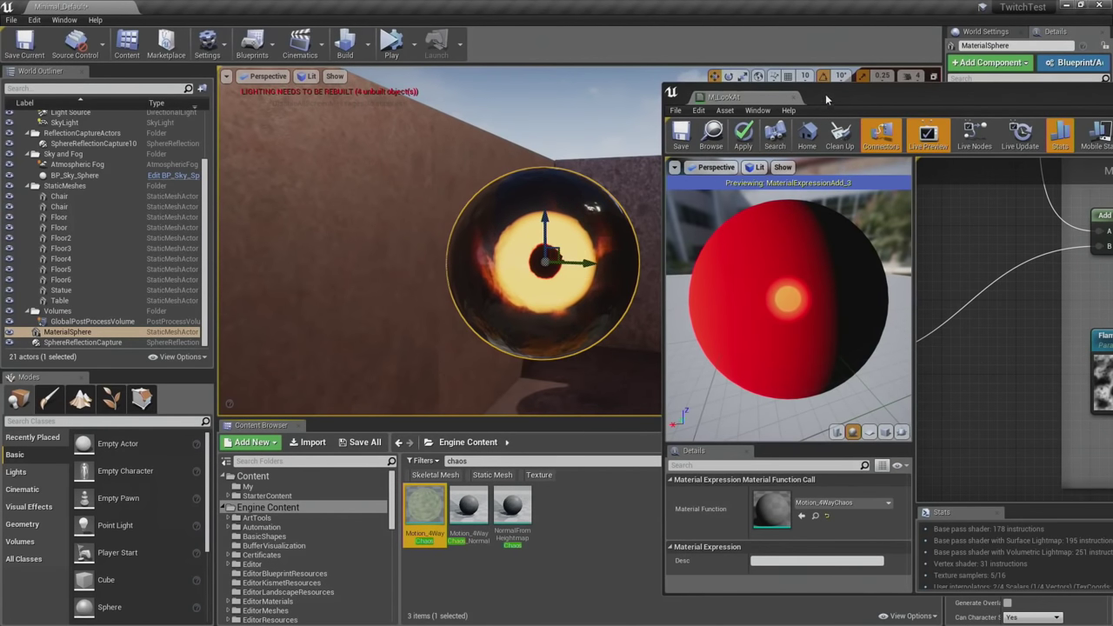
Place a second Motion_4WayChaos node from the Content Browser beside the Fire group, and delete that extra node.
left_click_drag(825, 93, 688, 90)
left_click_drag(424, 508, 717, 422)
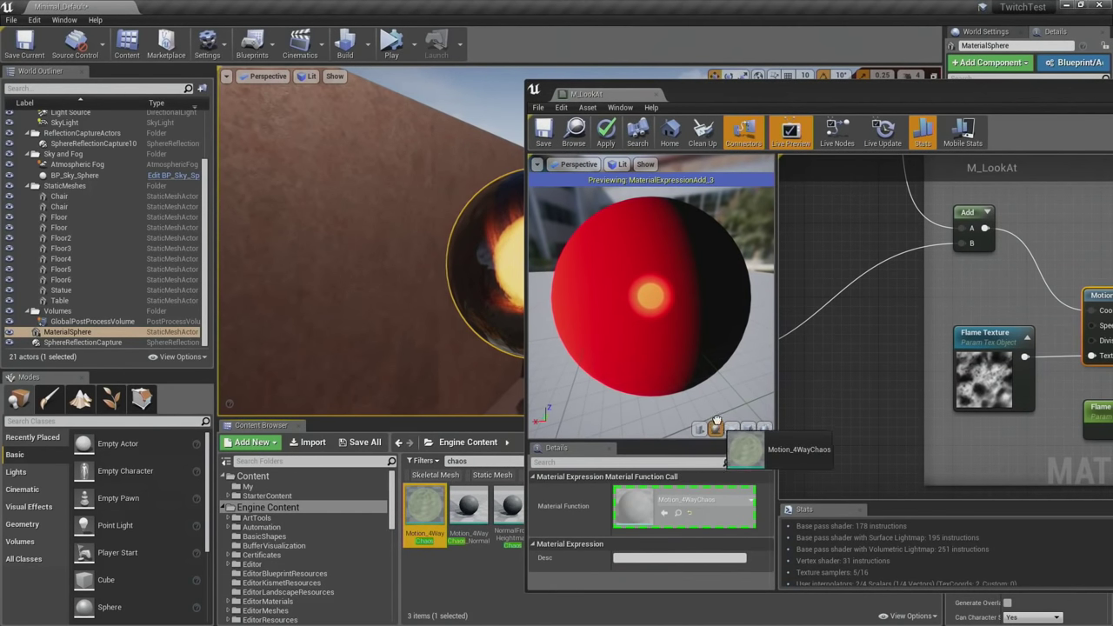
left_click_drag(816, 393, 818, 393)
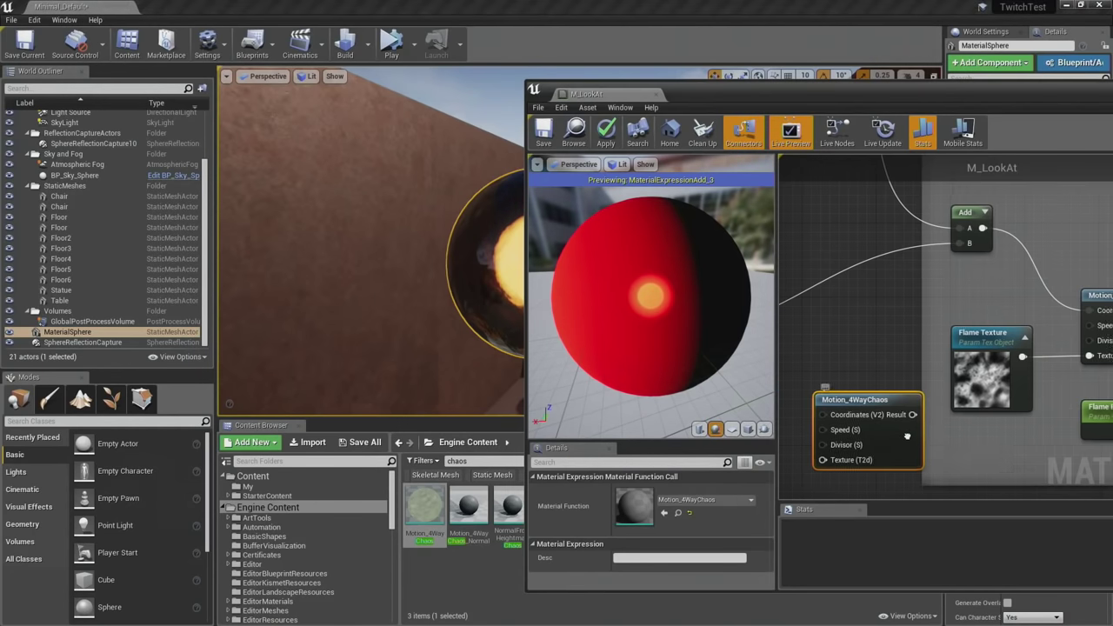
right_click_drag(965, 429, 904, 403)
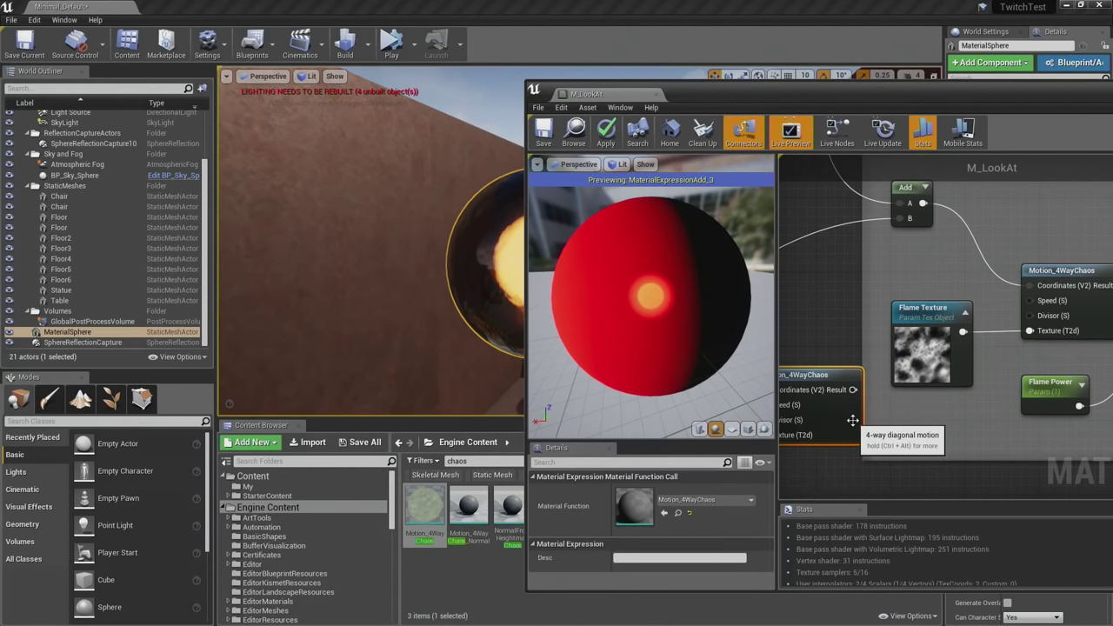
key("Delete")
Preview the Fire group's Motion_4WayChaos node on a cube with its Coordinates input disconnected, and inspect the noise motion.
left_click_drag(949, 88, 571, 102)
left_click(658, 302)
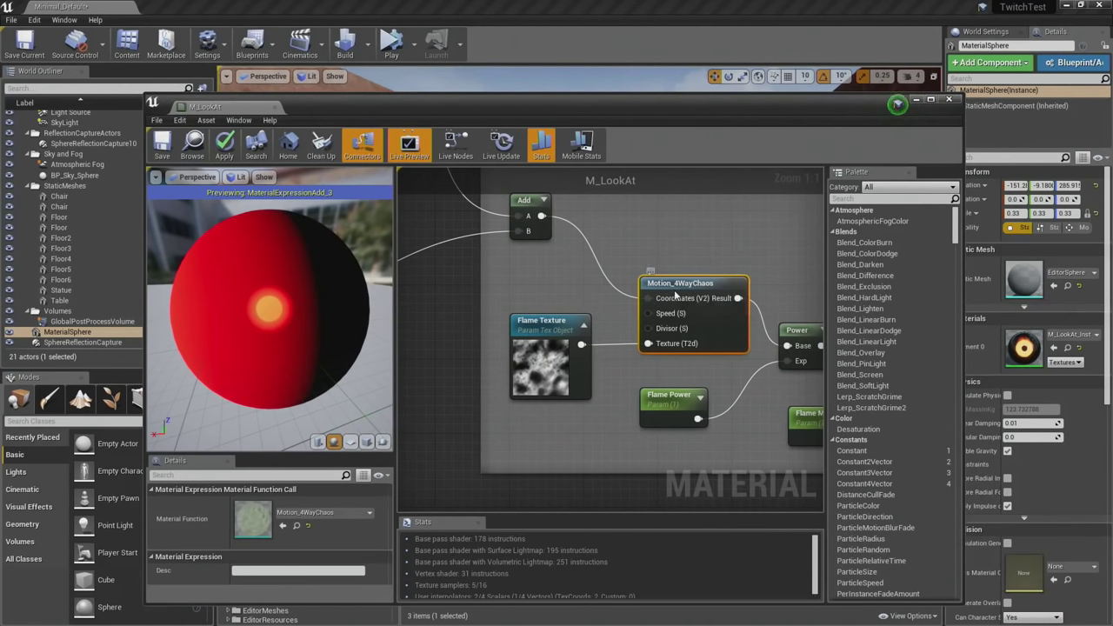
right_click(683, 294)
left_click(713, 298)
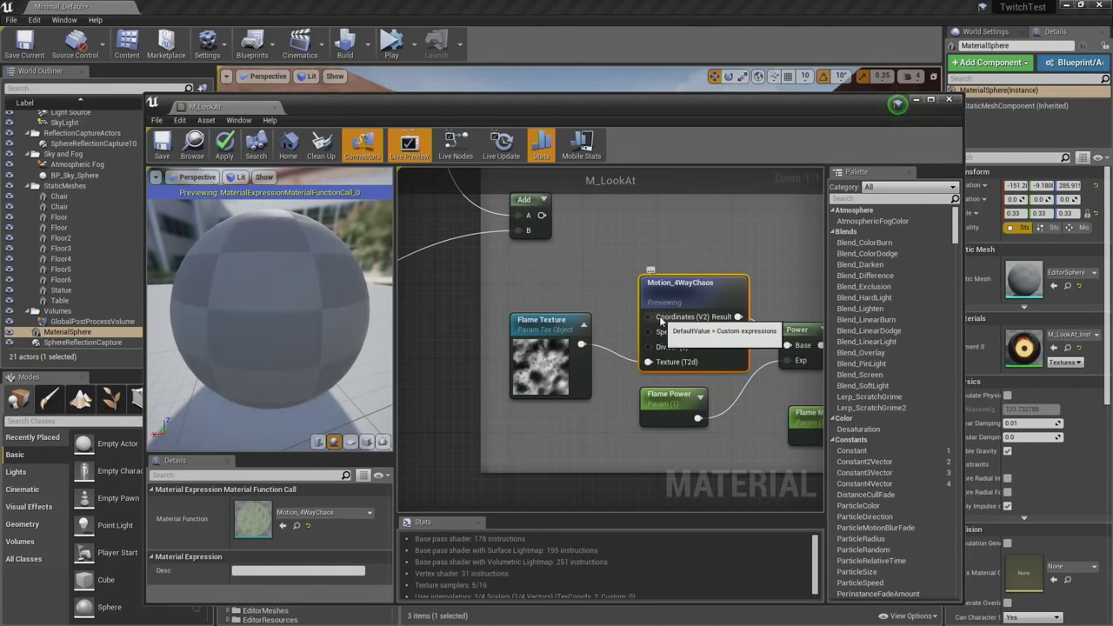
left_click(366, 442)
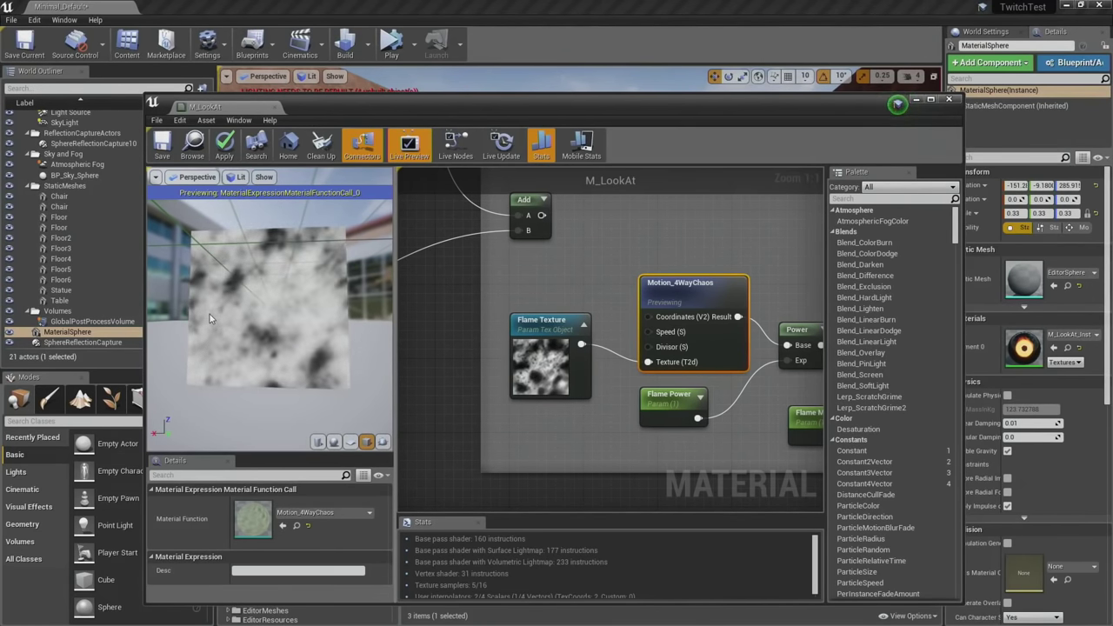
left_click_drag(209, 314, 219, 314)
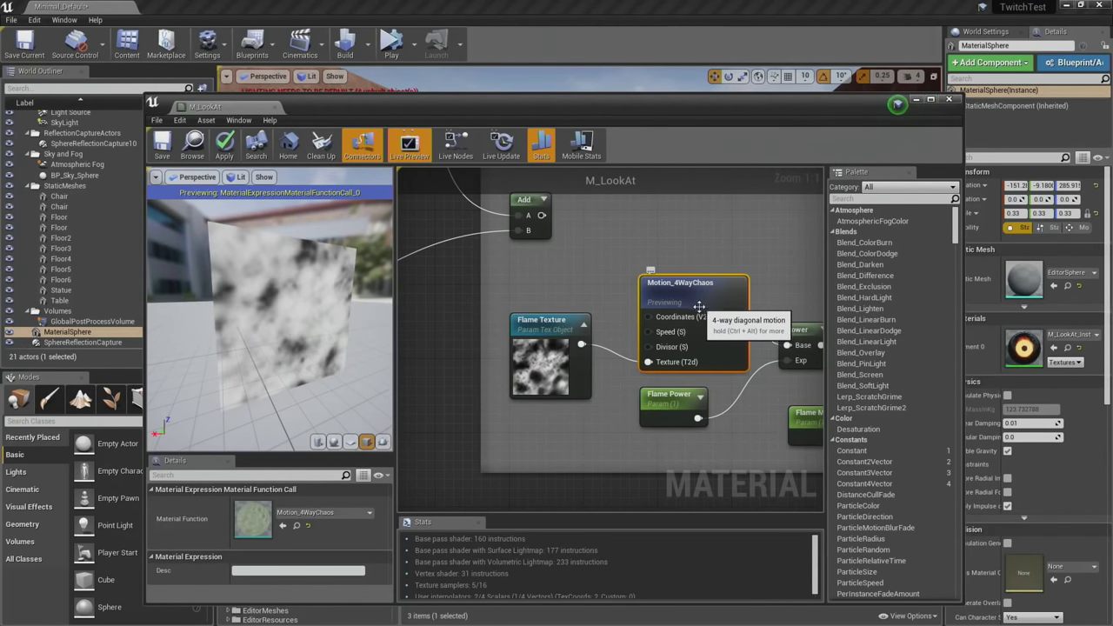
Reconnect the Add node's output to the Coordinates input of Motion_4WayChaos, and inspect the result on the preview cube.
right_click_drag(664, 323, 649, 361)
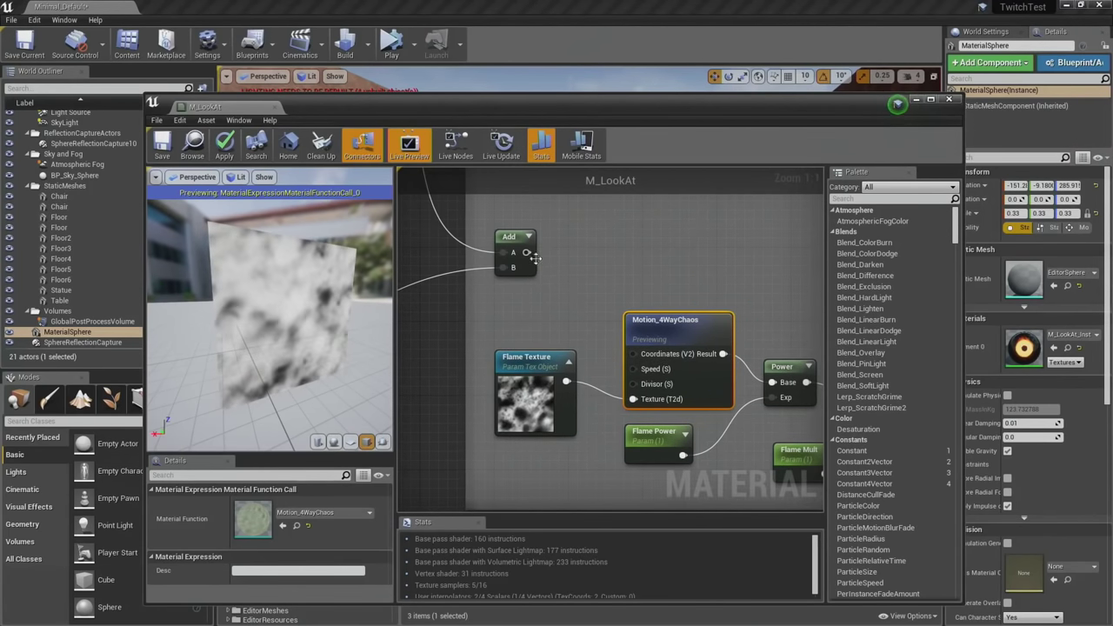
left_click_drag(527, 252, 536, 264)
left_click_drag(648, 353, 649, 354)
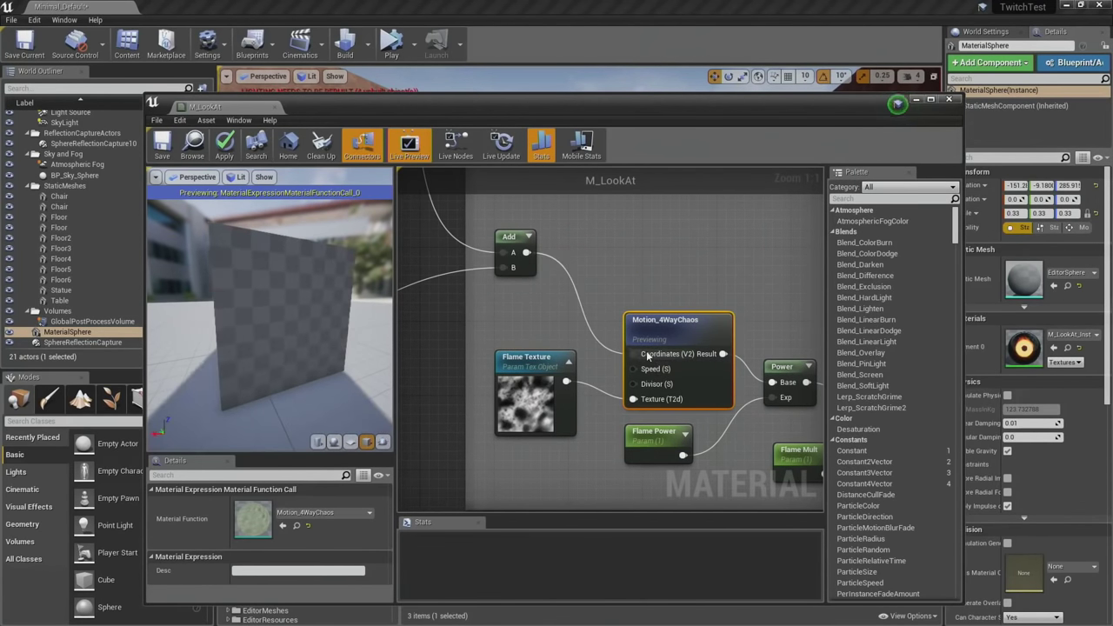
right_click_drag(460, 301, 583, 360)
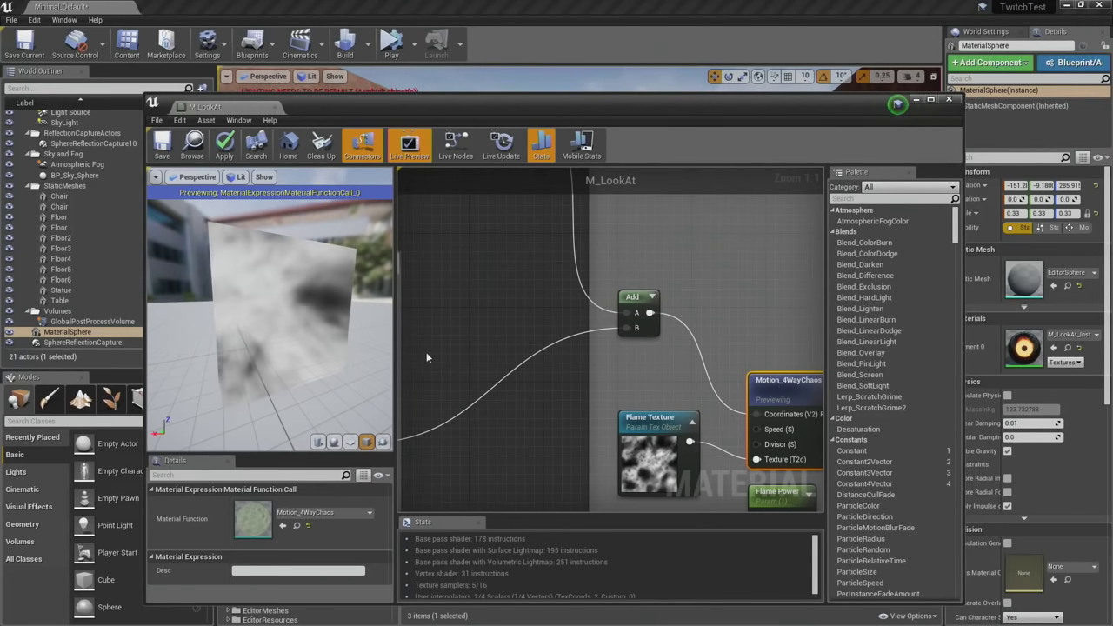
left_click_drag(331, 348, 261, 316)
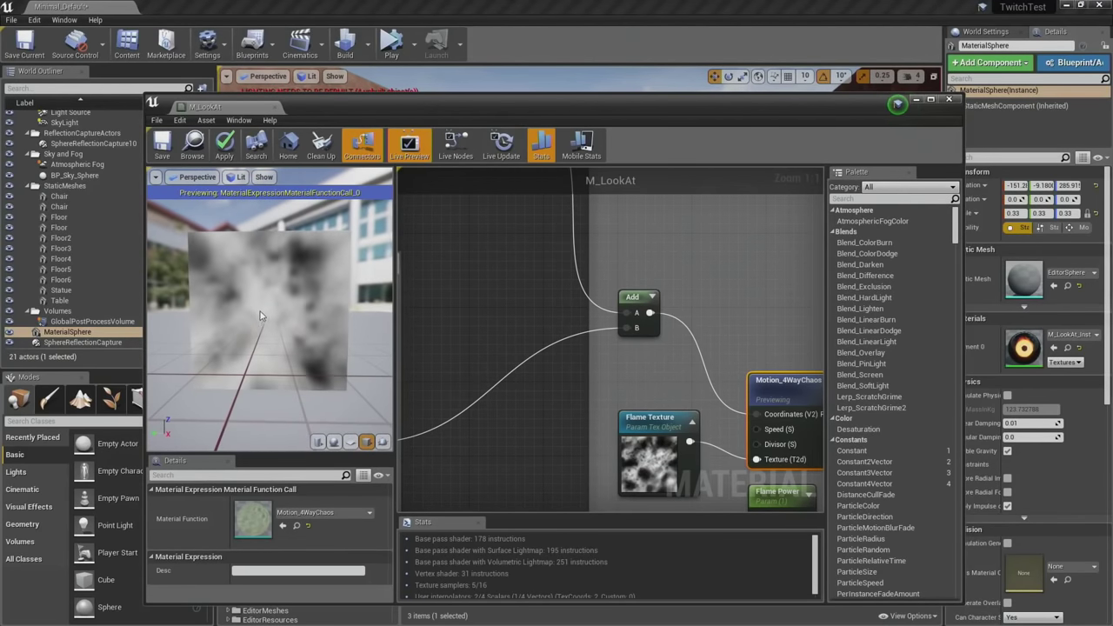
Switch the preview mesh to a sphere and examine the distorted noise from the pole and the sides.
left_click(334, 441)
left_click_drag(270, 330, 324, 376)
left_click_drag(276, 284, 276, 340)
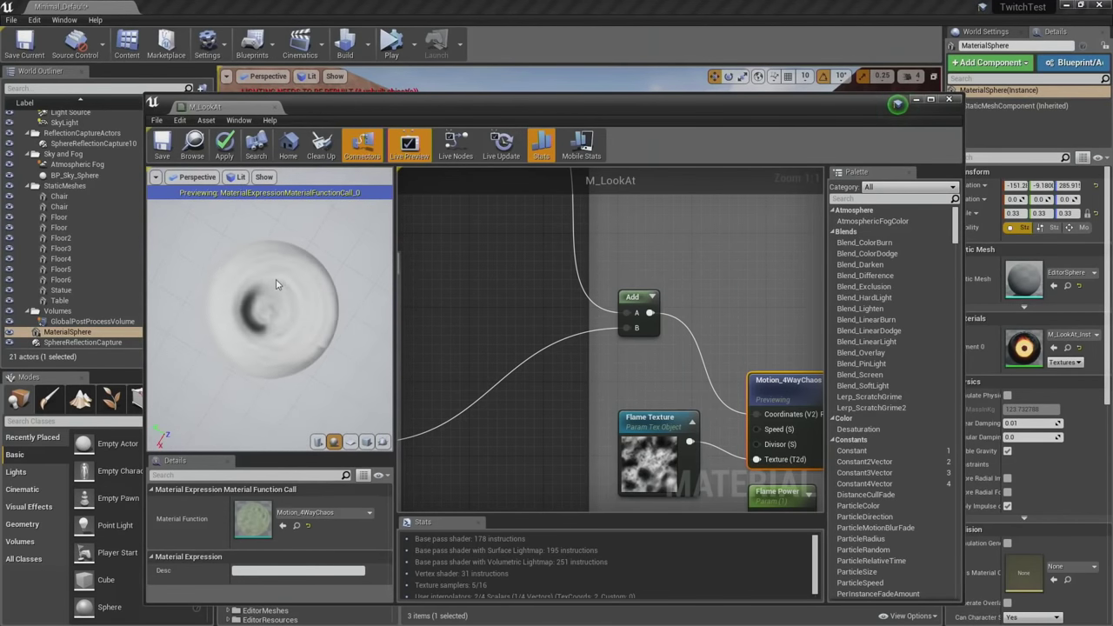
left_click_drag(274, 285, 281, 315)
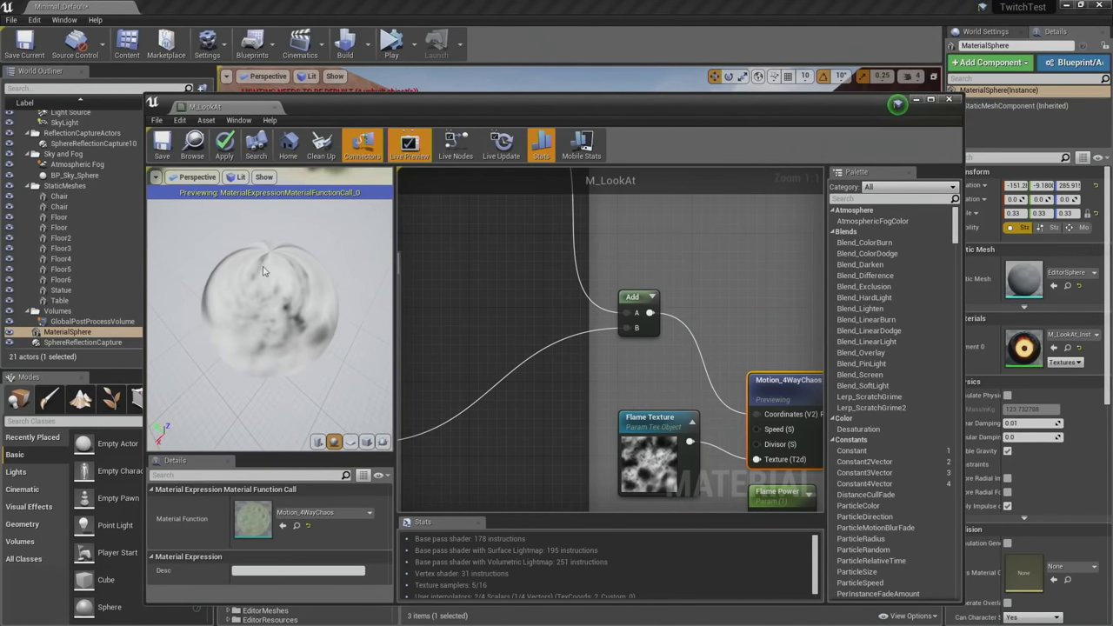
left_click_drag(277, 305, 277, 248)
left_click_drag(283, 297, 280, 338)
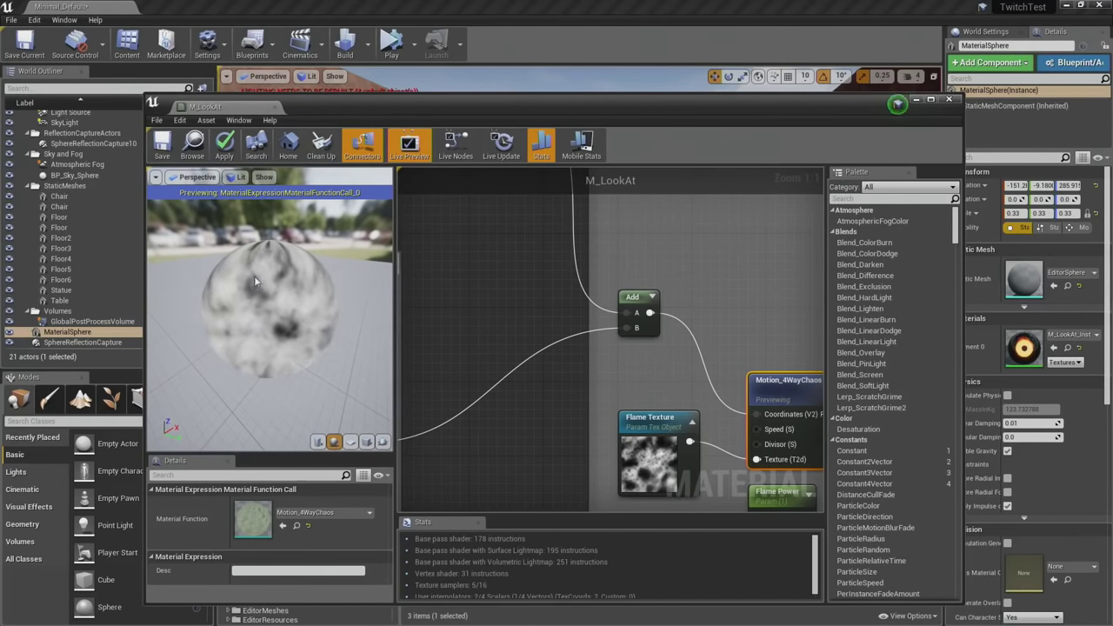
left_click_drag(255, 281, 237, 346)
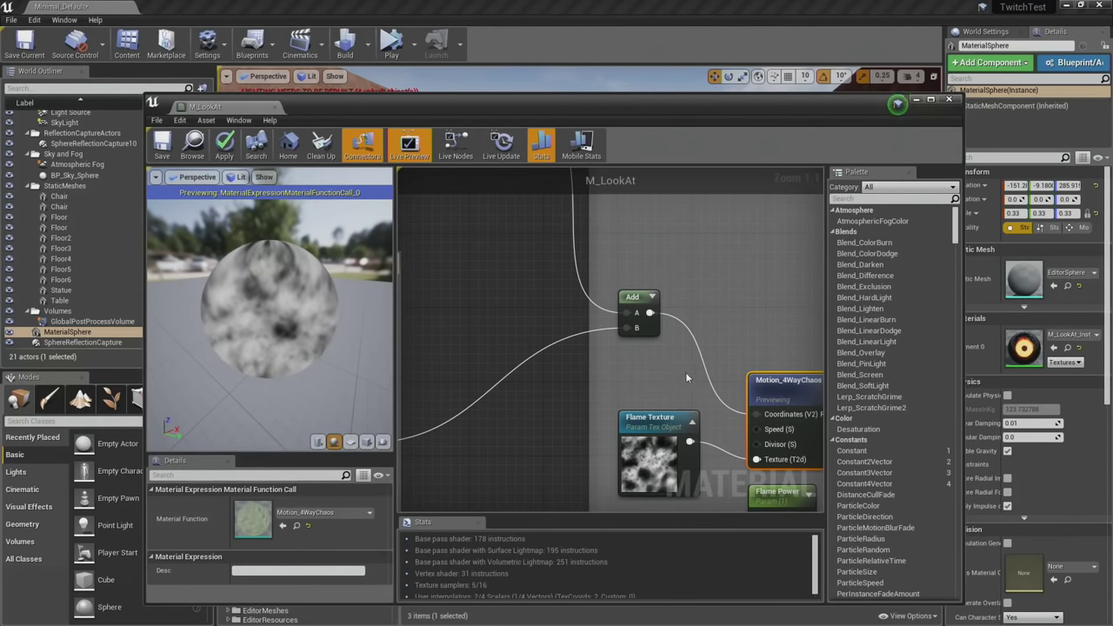
Stop previewing Motion_4WayChaos, and preview the Clamp node that follows the Flame Mult multiplication.
right_click_drag(685, 372, 466, 326)
right_click(569, 331)
left_click(590, 337)
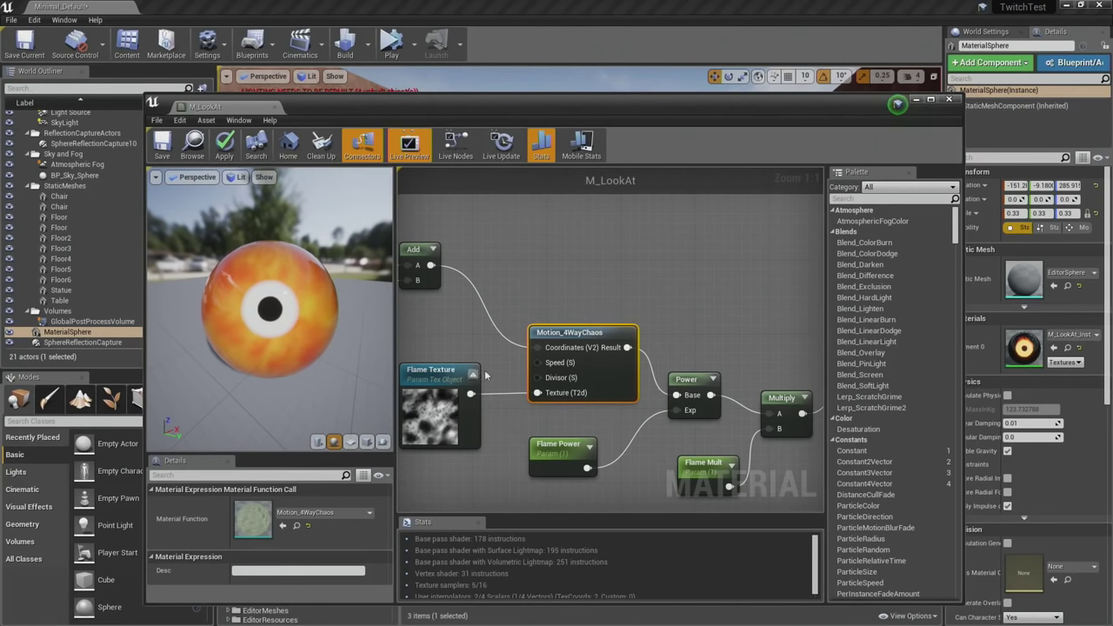
right_click_drag(648, 425, 538, 369)
scroll(537, 369, "down", 3)
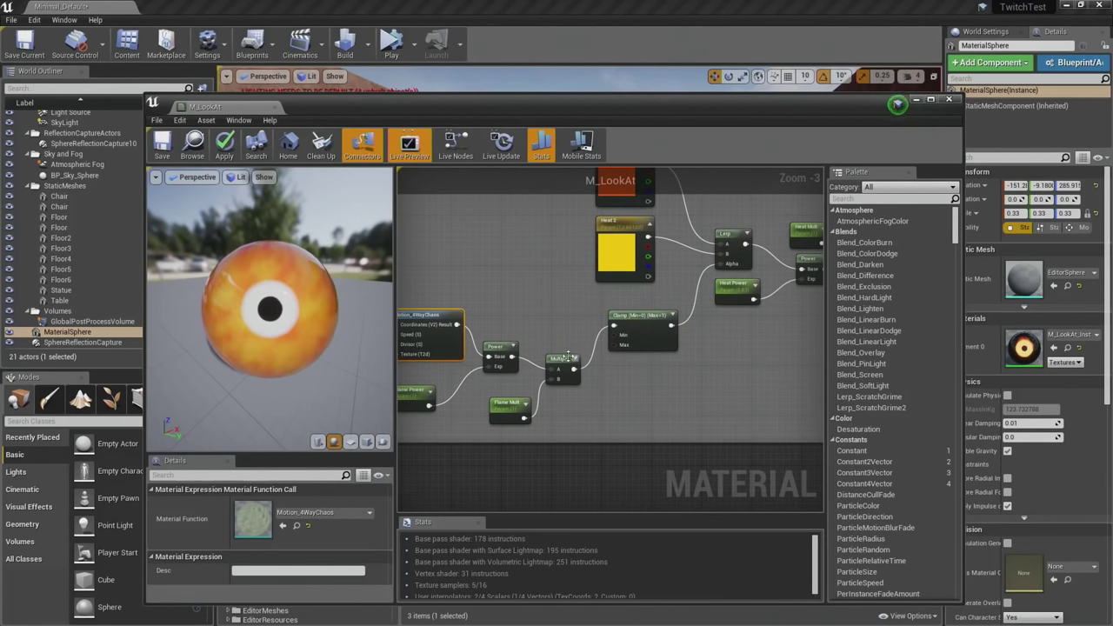
right_click(650, 323)
left_click(692, 326)
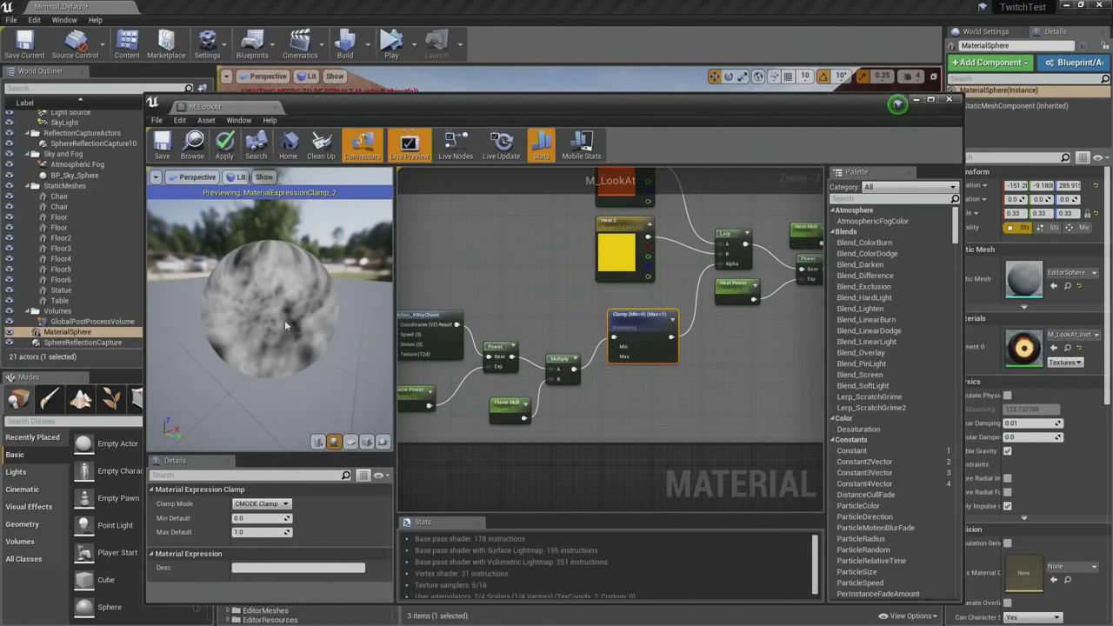
Examine the Heat 1 and Heat 2 colour parameters, and preview the Lerp node that blends them.
right_click_drag(546, 279, 474, 361)
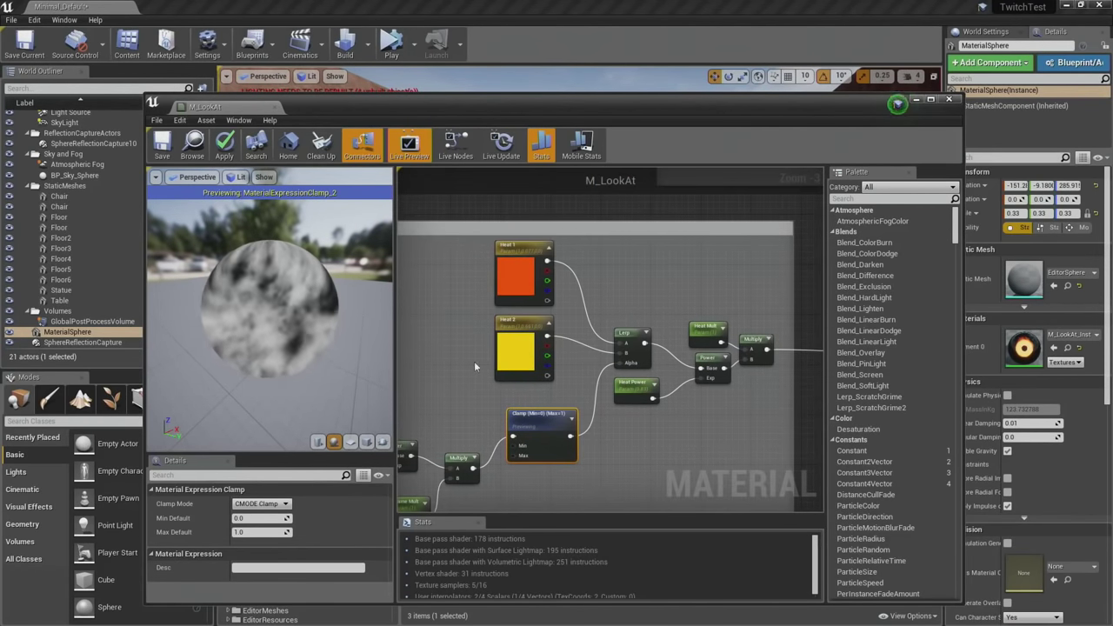
left_click(522, 328)
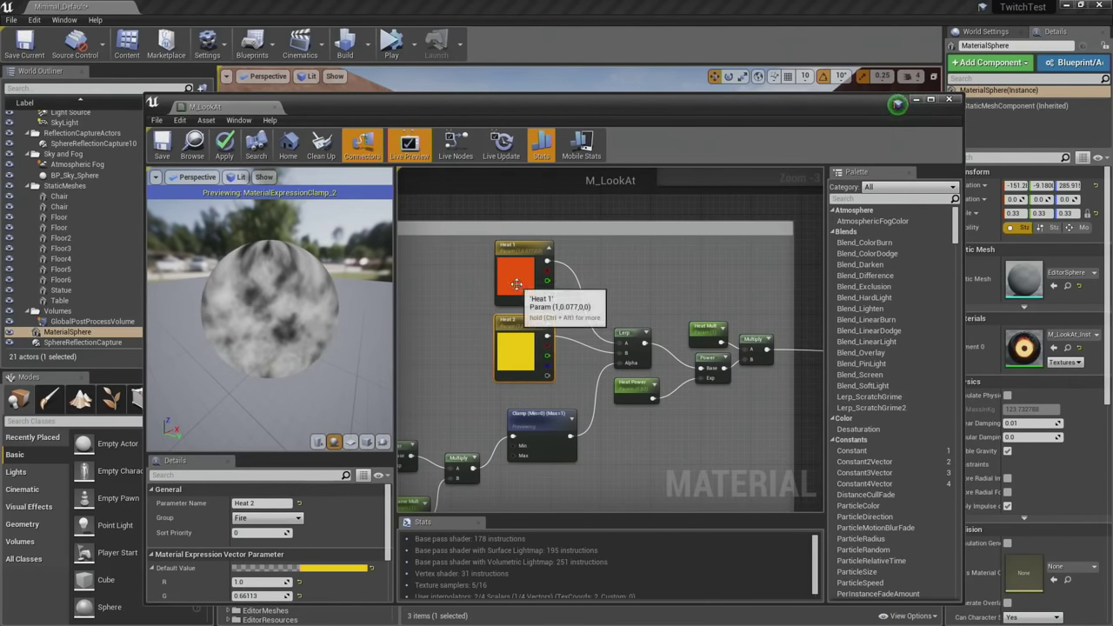
right_click(635, 336)
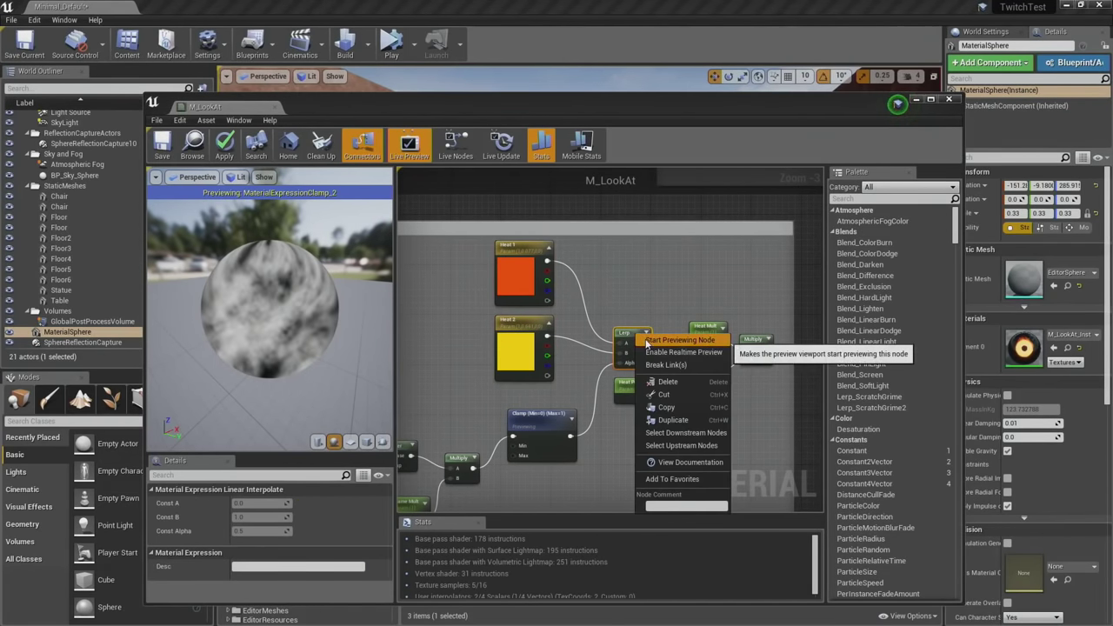
left_click(647, 341)
scroll(589, 372, "up", 3)
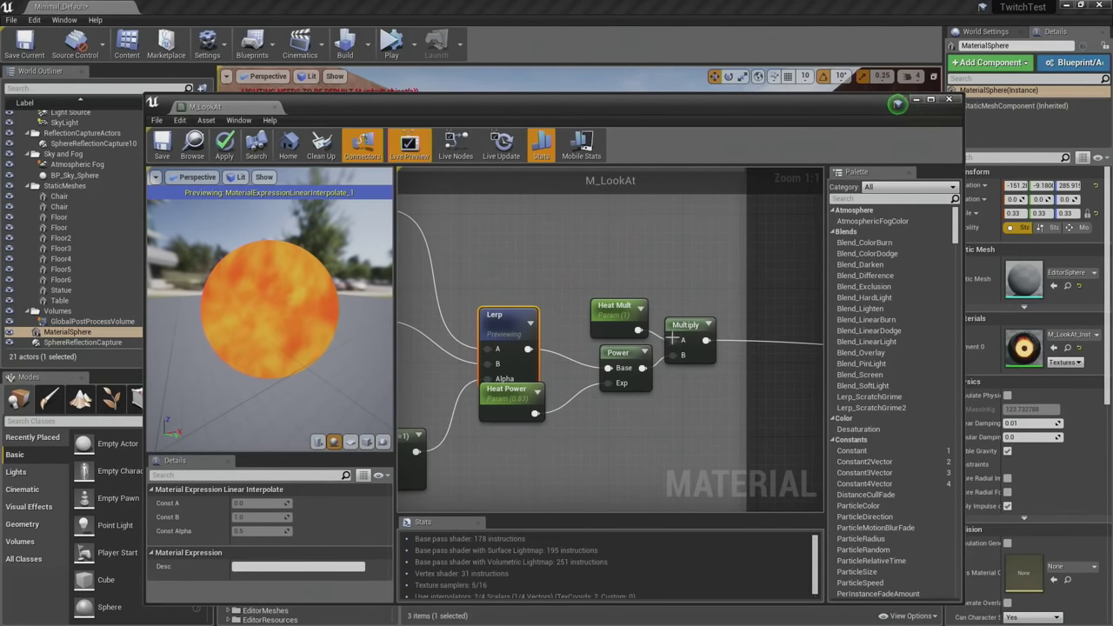
Preview the Fire group's final Multiply node fed by Heat Mult and Power, and orbit around the sphere.
right_click(692, 333)
left_click(730, 333)
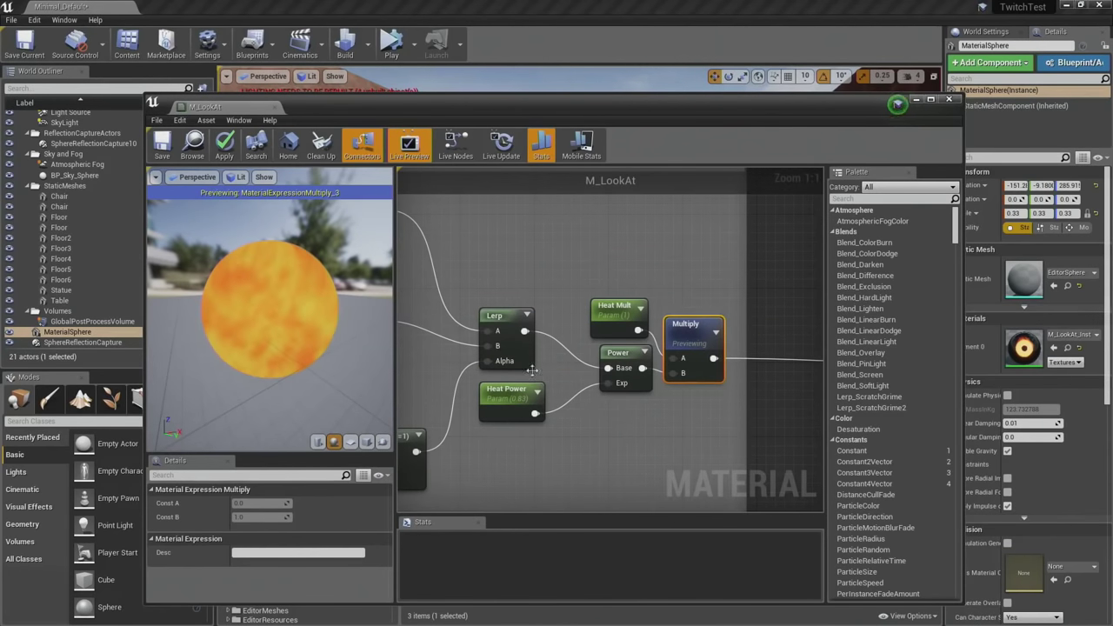
left_click_drag(360, 348, 352, 339)
Examine the Darkening group's TransformVector node and the Camera Vector node feeding it.
scroll(516, 397, "down", 6)
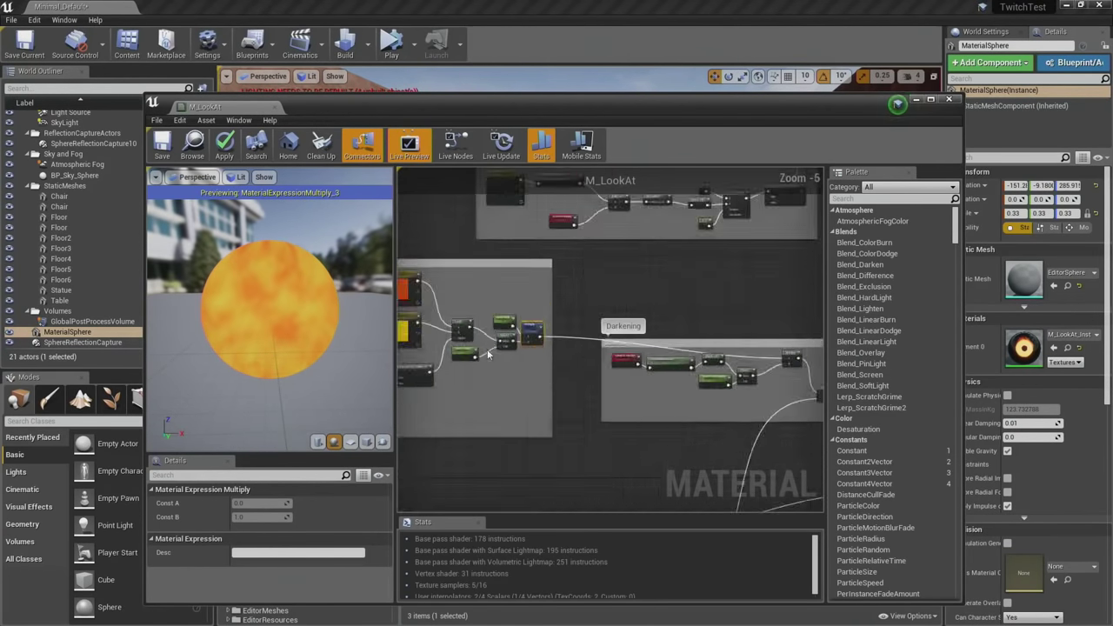
scroll(587, 373, "up", 6)
right_click_drag(631, 384, 599, 339)
left_click(534, 310)
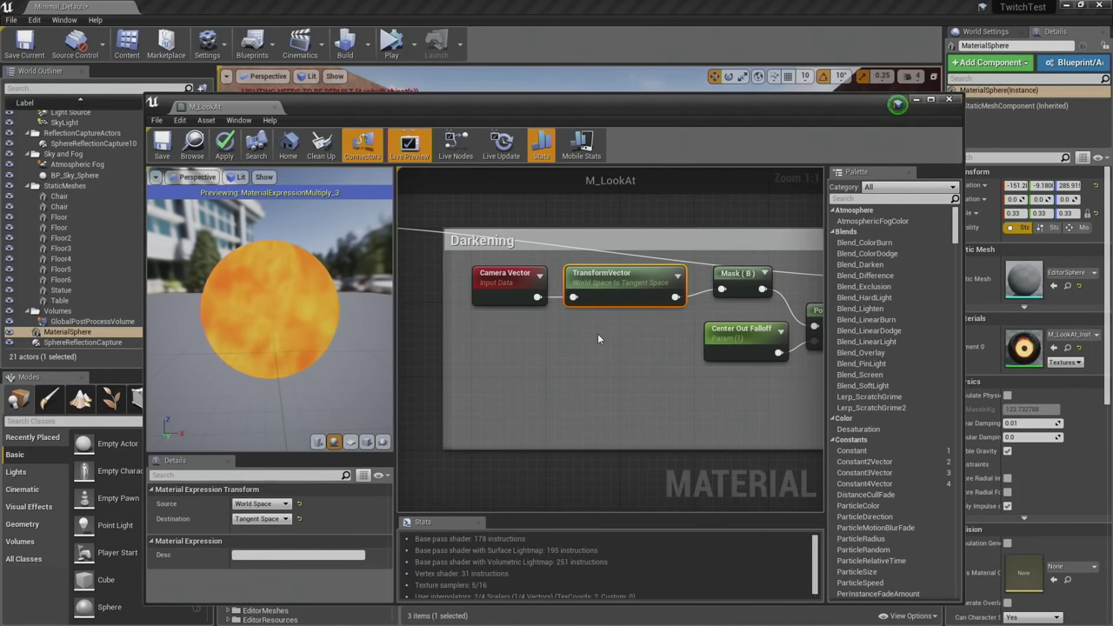
right_click_drag(648, 324, 611, 355)
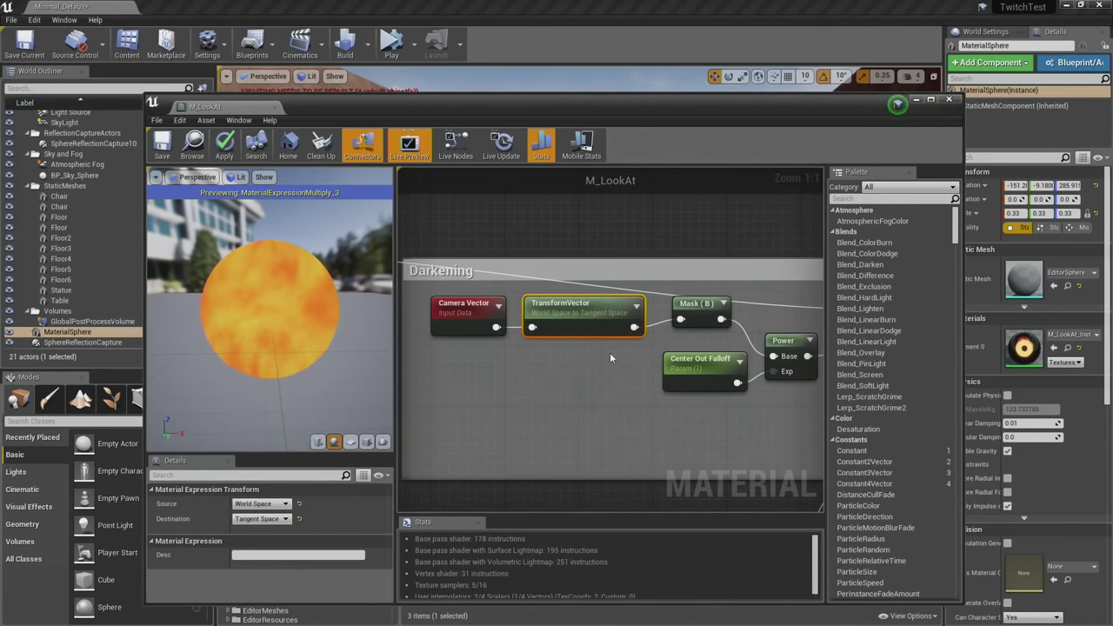
left_click(457, 315)
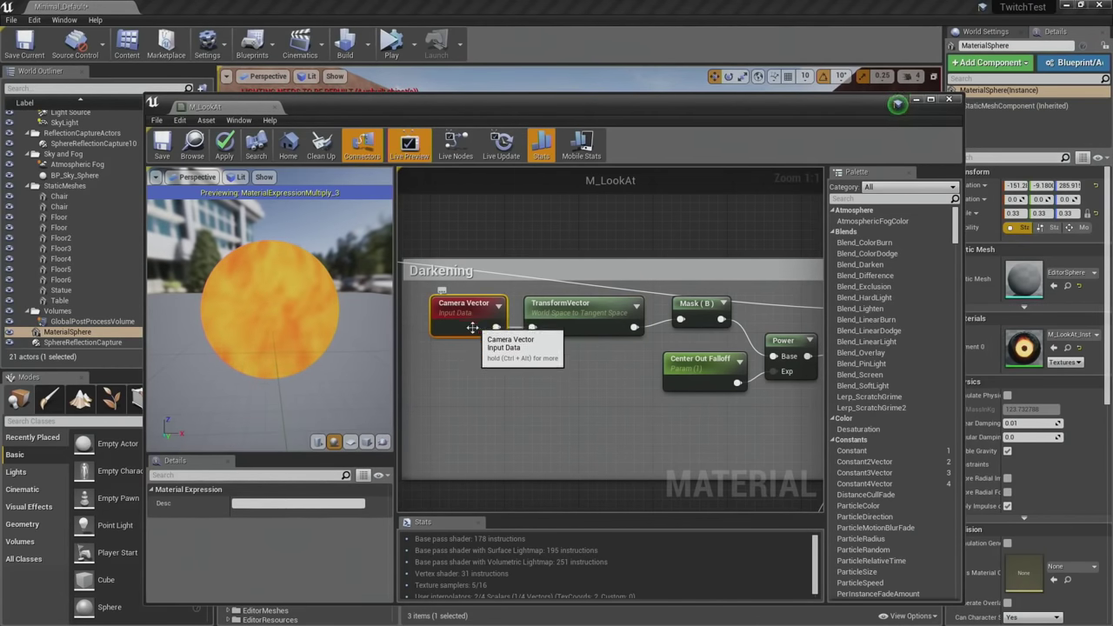
Examine the Darkening group's TransformVector node, preview the Mask (B) node after it, and orbit around the preview sphere.
left_click(598, 309)
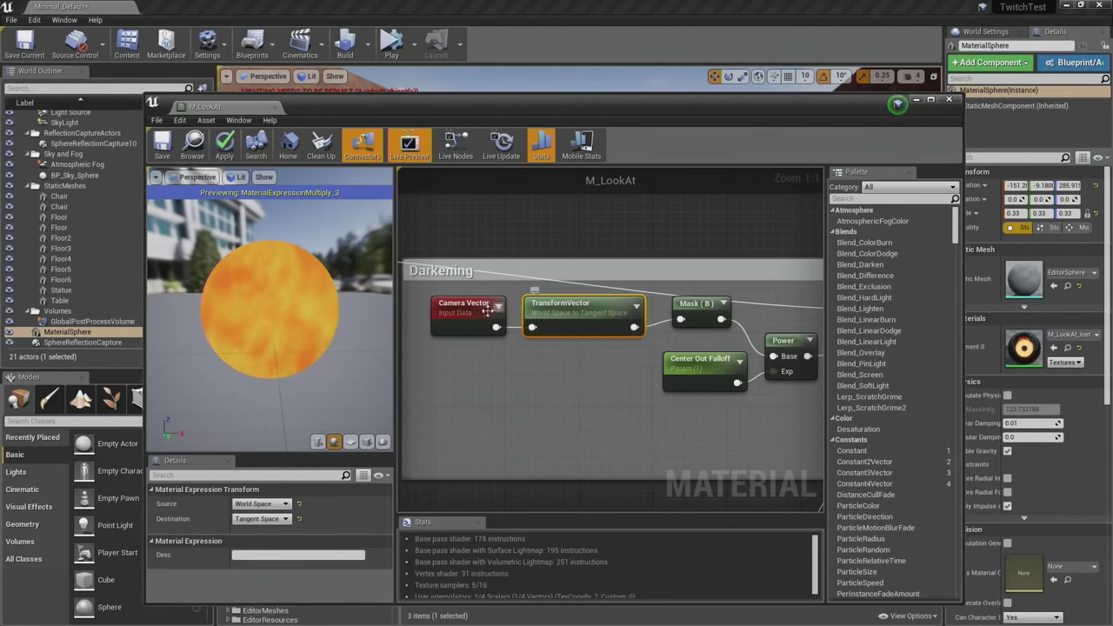
left_click(696, 303)
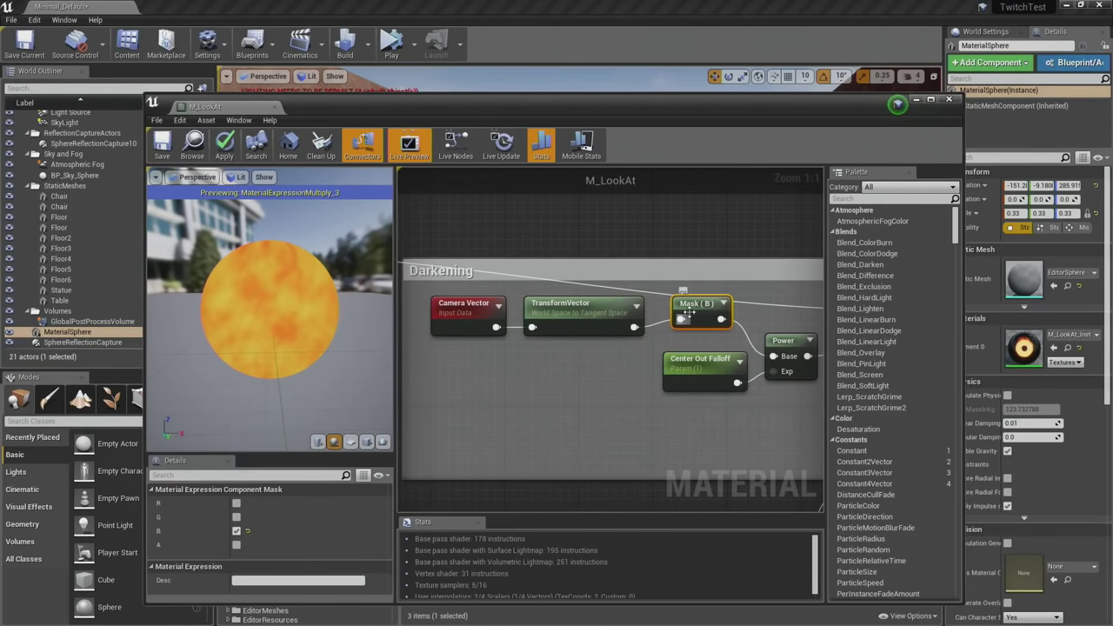
right_click(701, 309)
left_click(740, 329)
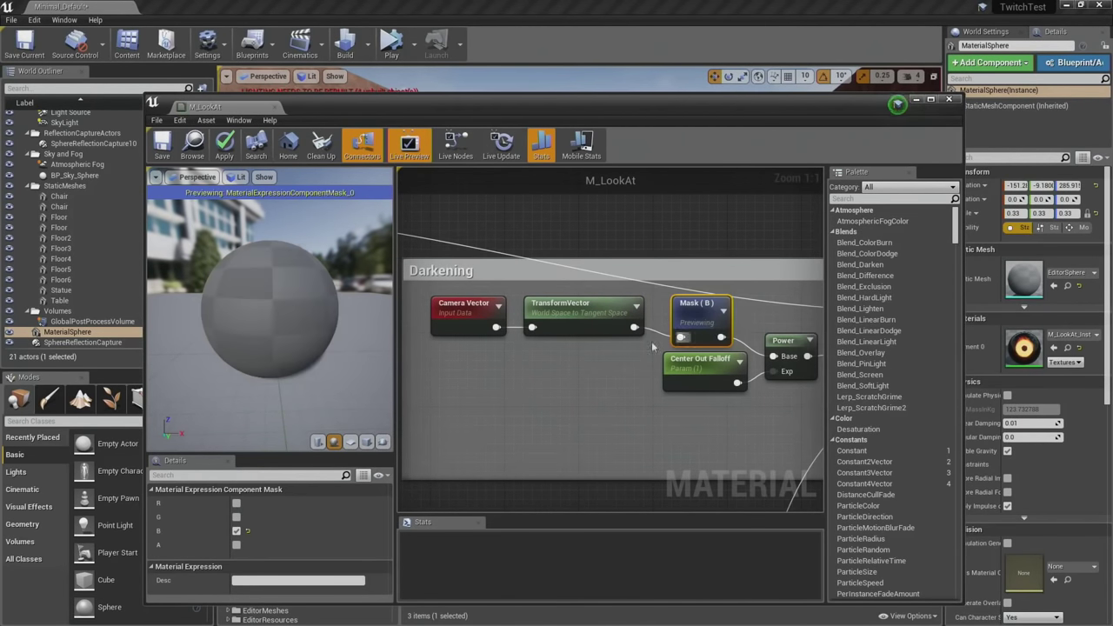
left_click_drag(286, 353, 286, 287)
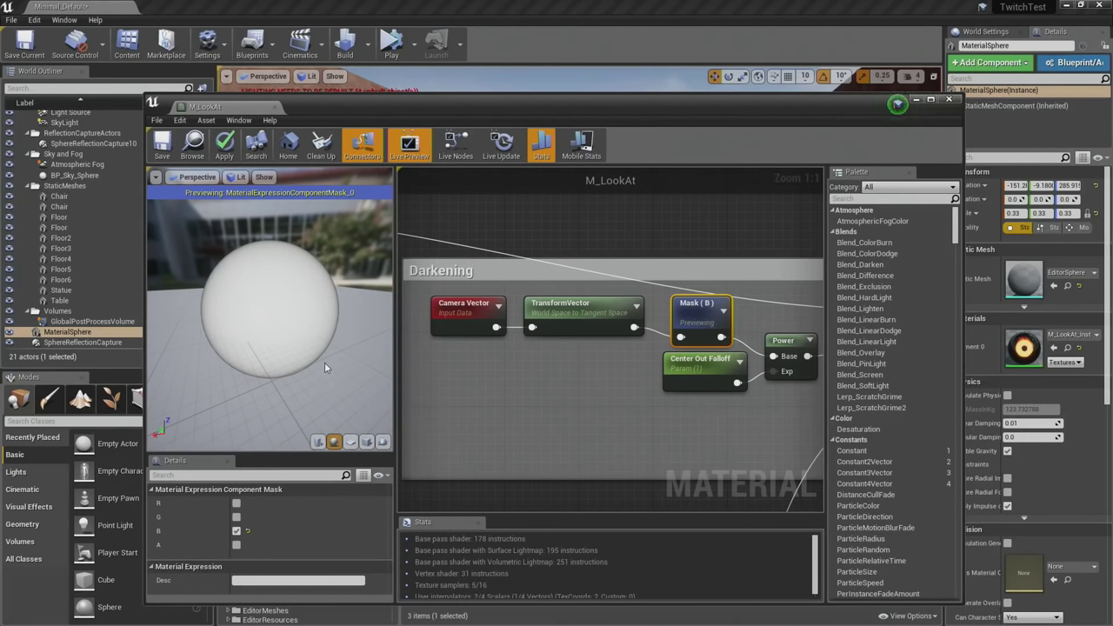
Move the Center Out Falloff parameter away from the Mask (B) node, and preview the Power node it feeds.
right_click_drag(635, 362, 447, 376)
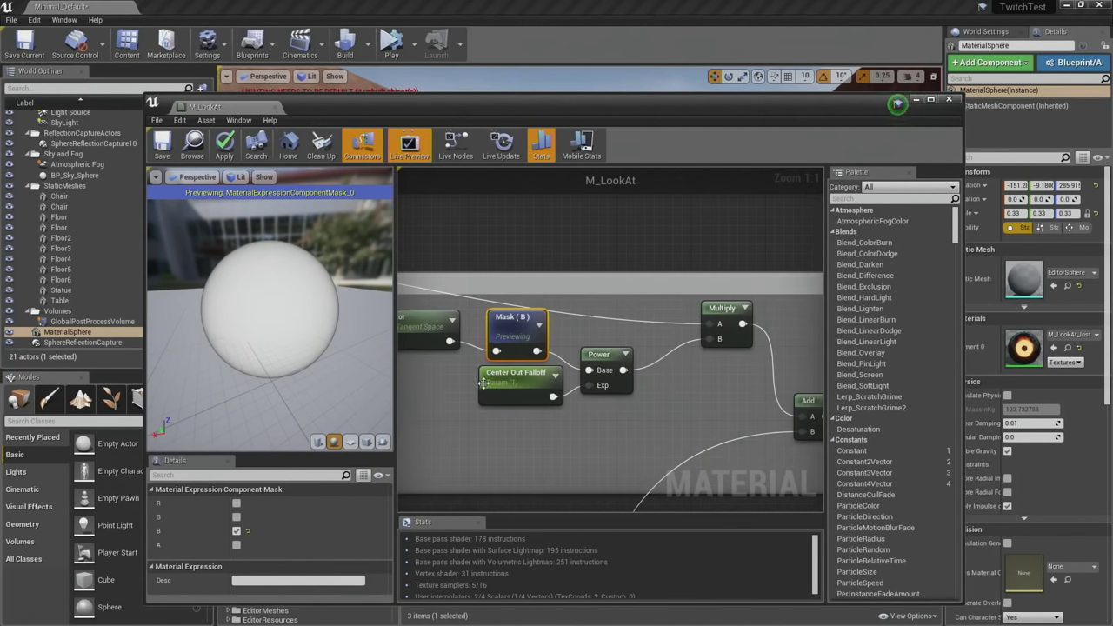
left_click_drag(506, 403, 484, 429)
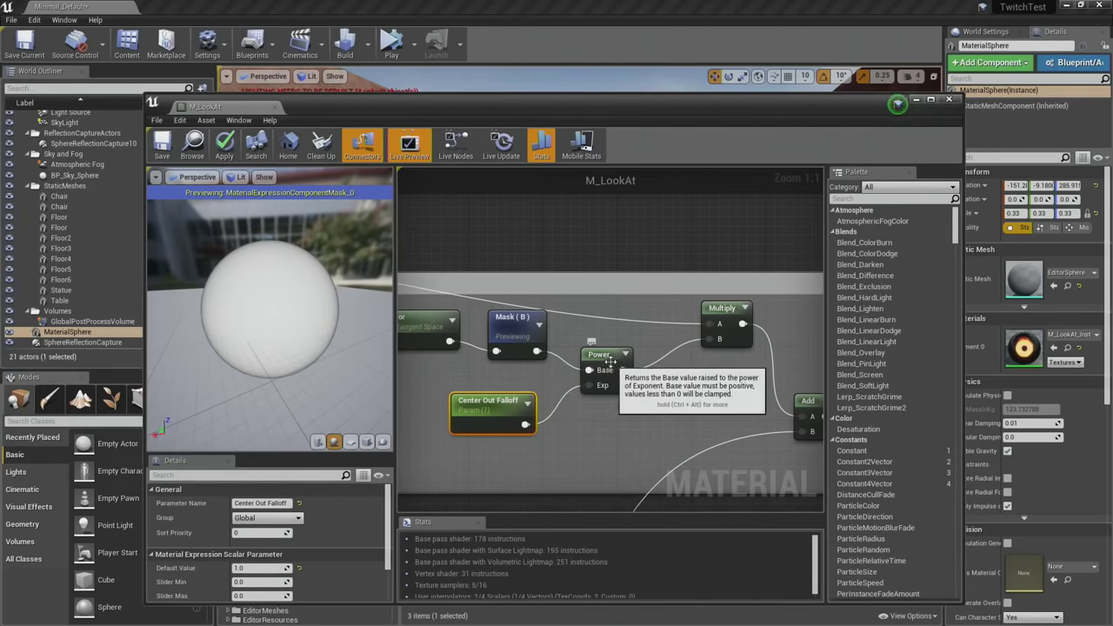
right_click(609, 357)
left_click(624, 361)
left_click(504, 417)
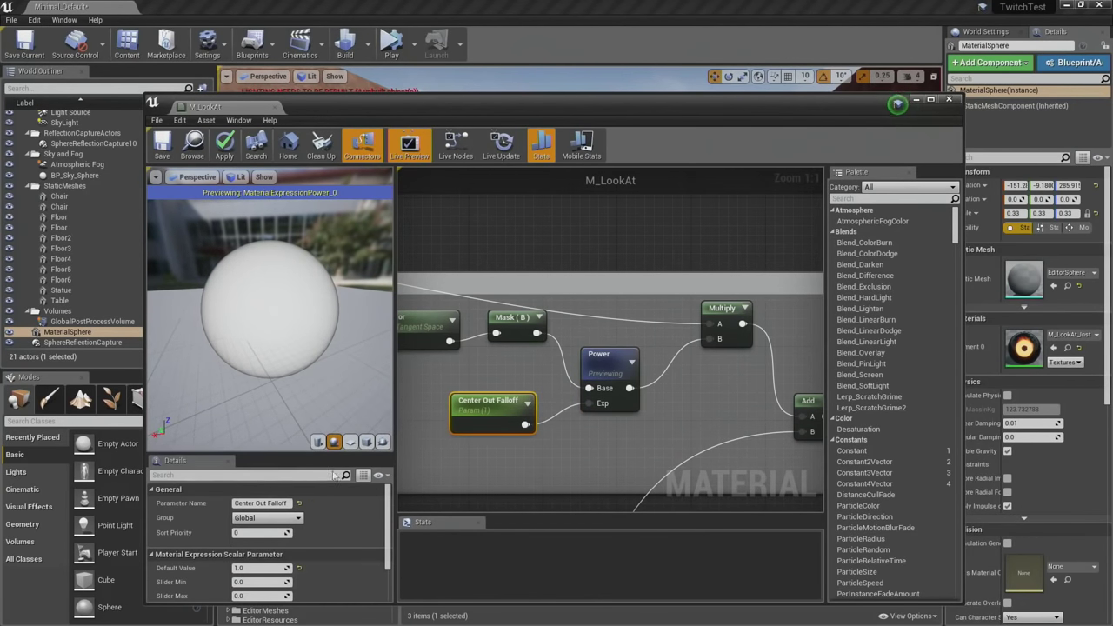
Try a Center Out Falloff default value of about 19.19, and inspect the Power preview from closer and other angles.
mouse_move(263, 569)
left_mouse_down()
mouse_move(306, 568)
mouse_move(272, 570)
left_mouse_up()
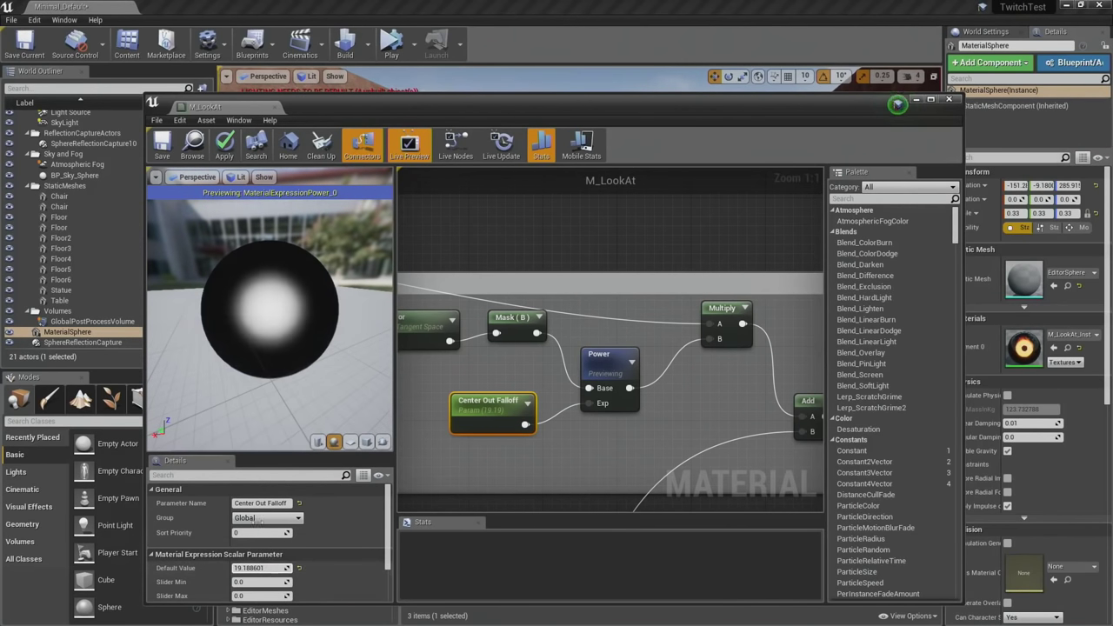
left_click_drag(224, 325, 382, 325)
scroll(261, 339, "up", 4)
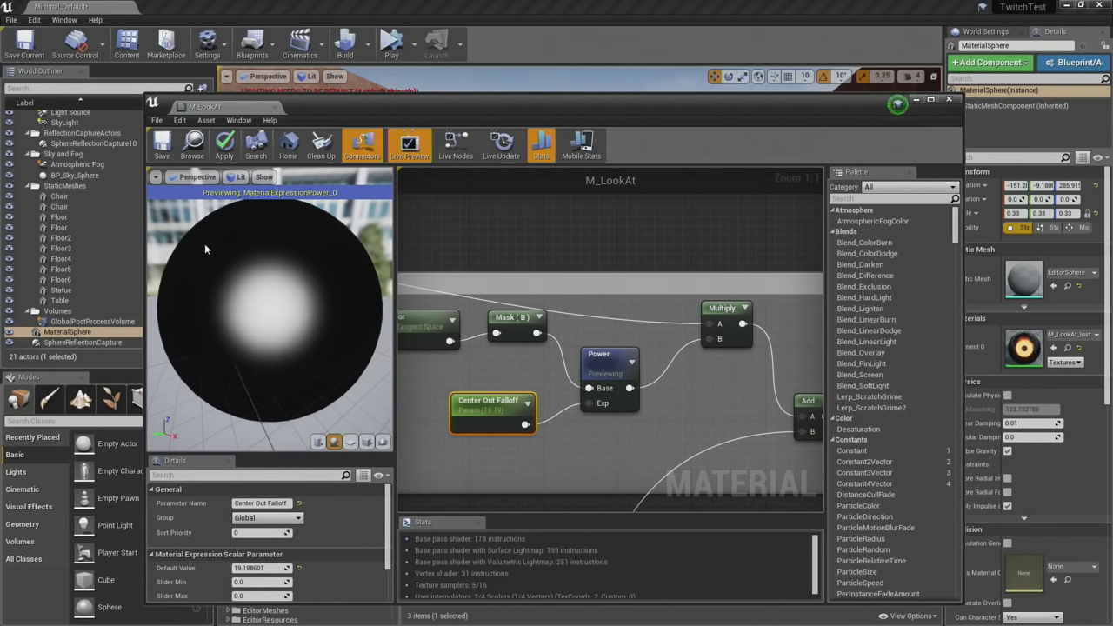
Reset the Center Out Falloff parameter and set its default value to 0.83.
left_click(299, 568)
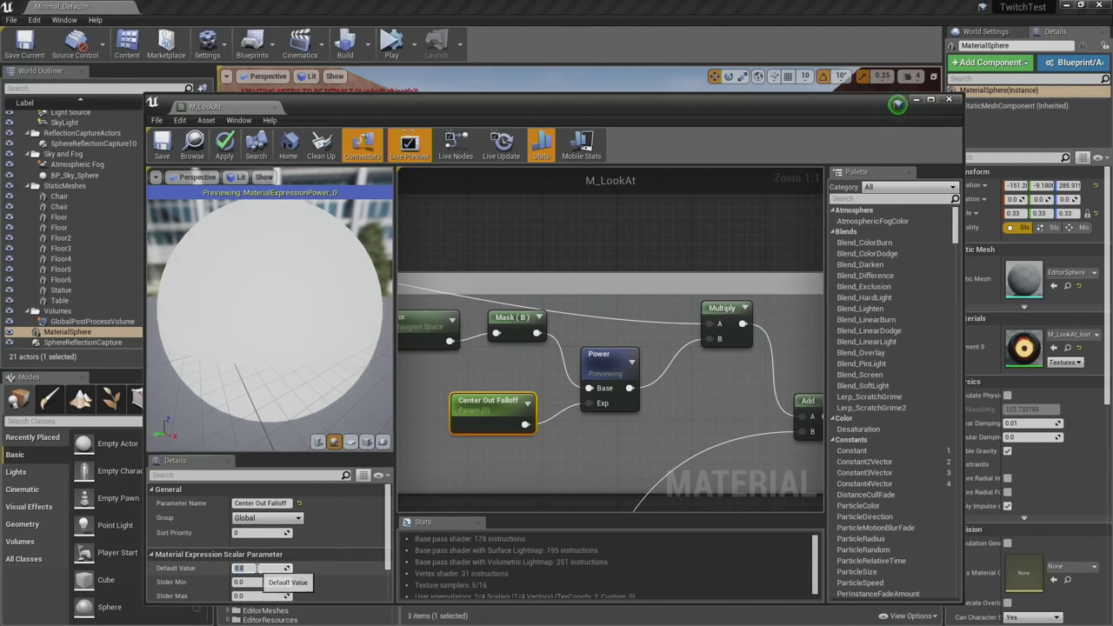
key("Return")
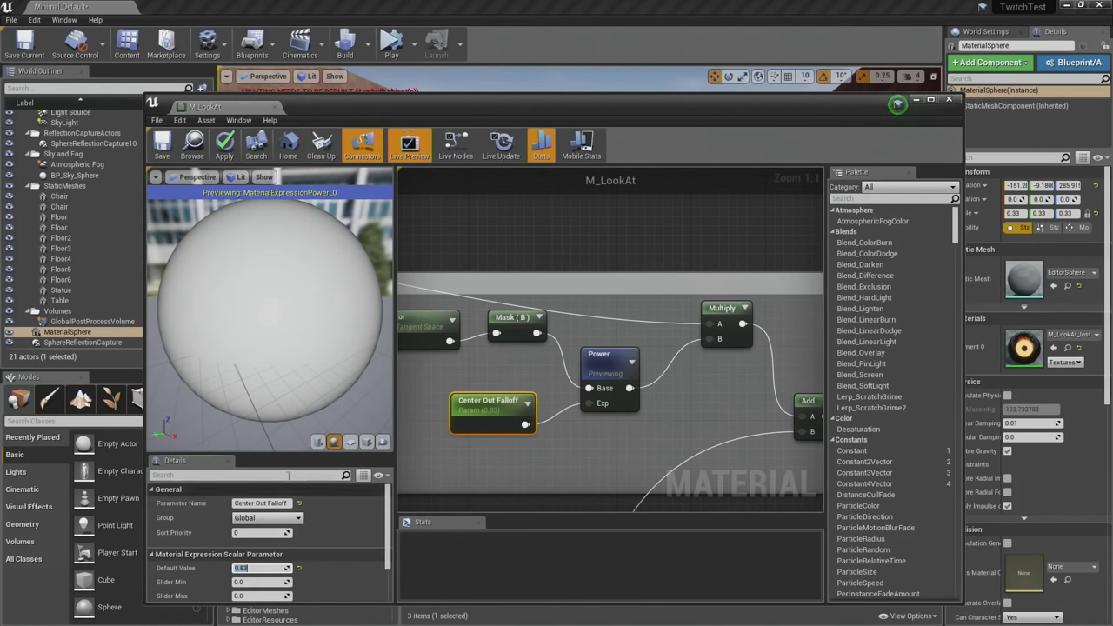
Look over the end of the Darkening group, the Iris and Pupil group and the Normals group.
right_click_drag(572, 375, 467, 334)
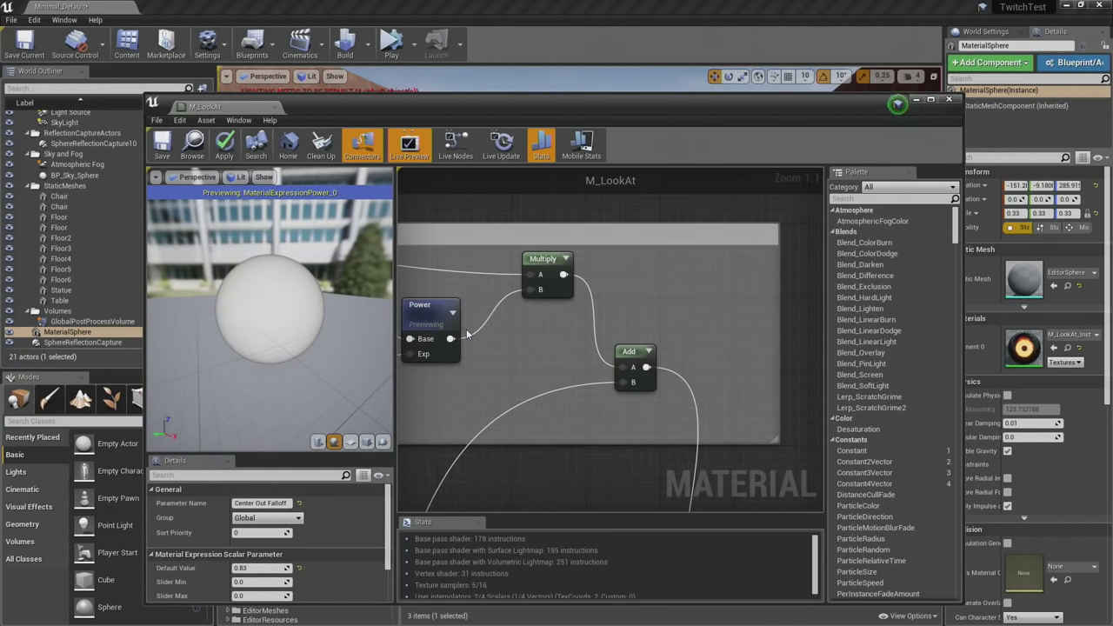
scroll(538, 352, "down", 7)
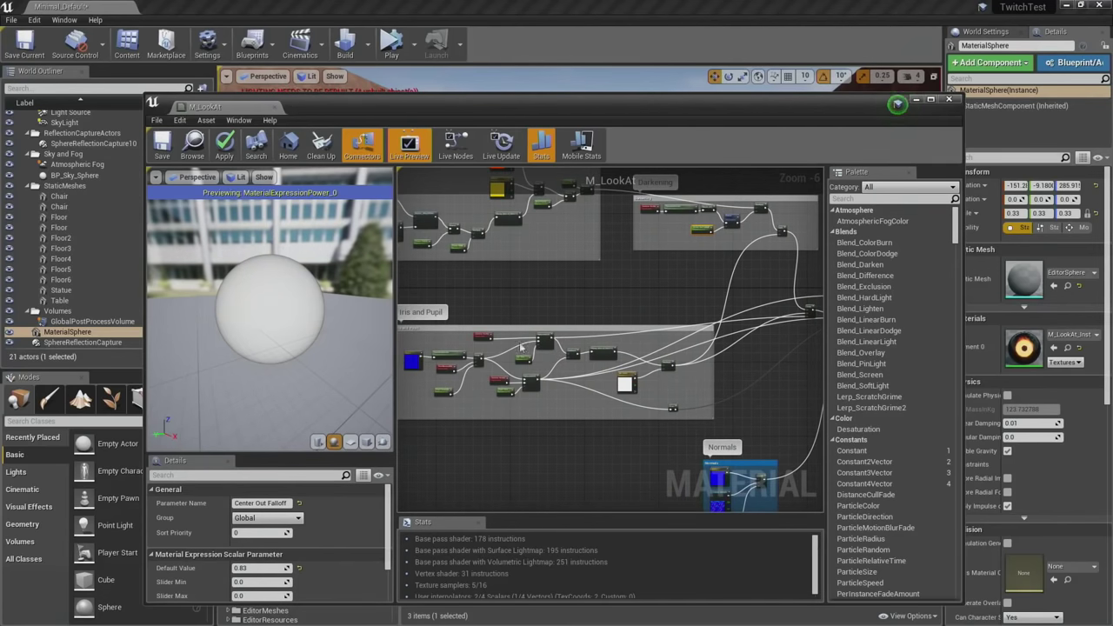
scroll(561, 339, "up", 3)
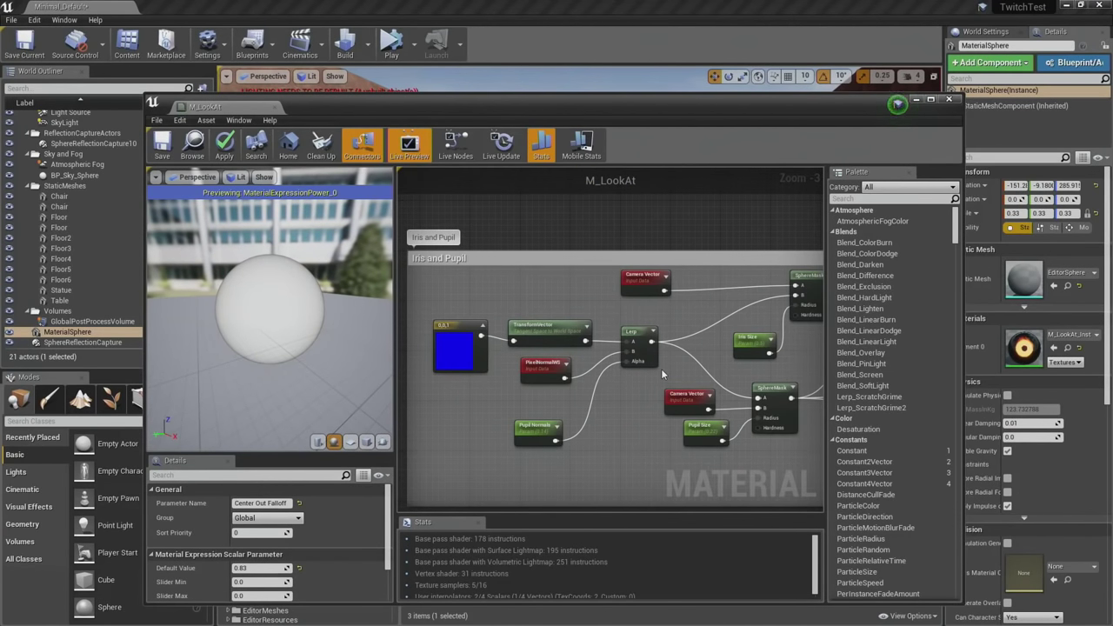
scroll(662, 374, "down", 5)
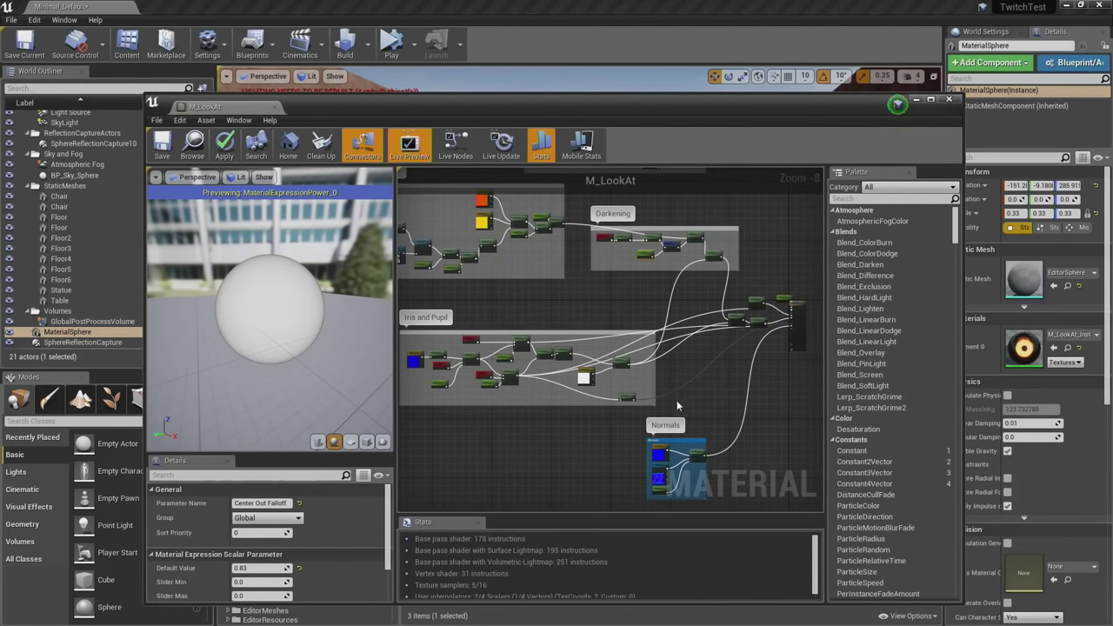
right_click_drag(677, 406, 666, 305)
right_click_drag(585, 304, 482, 280)
scroll(671, 357, "up", 1)
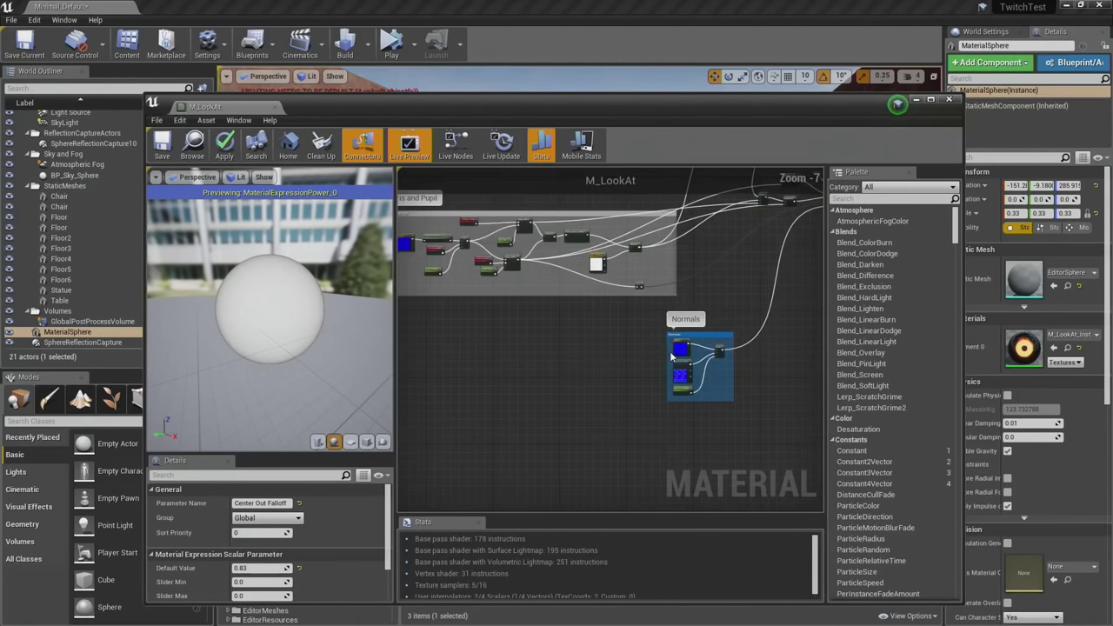
scroll(671, 356, "up", 3)
right_click_drag(671, 357, 611, 343)
scroll(612, 348, "up", 4)
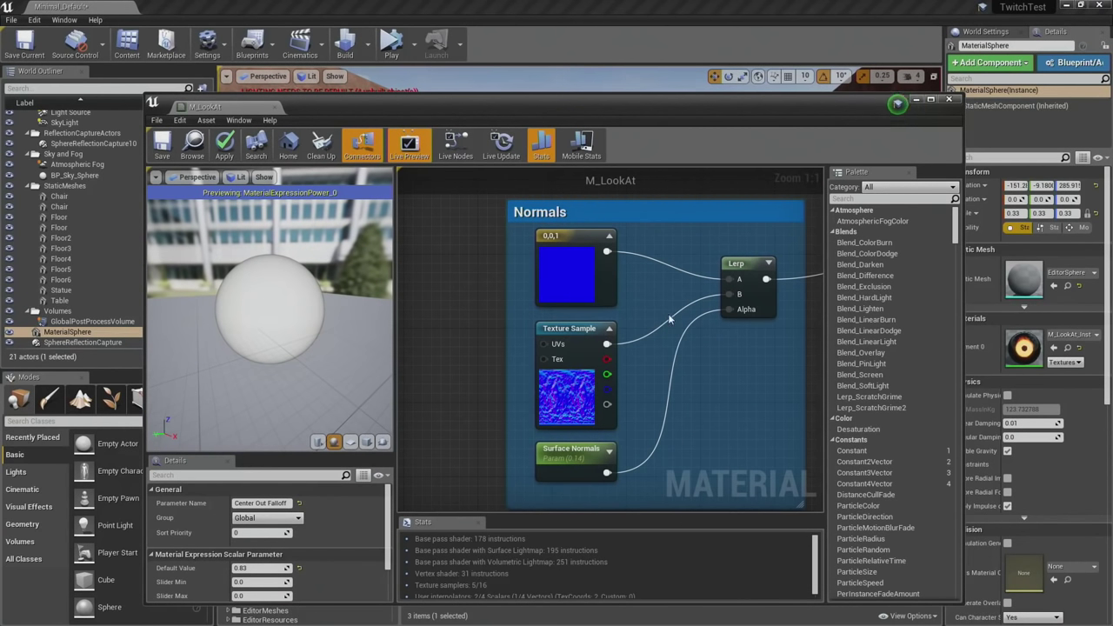
Preview the Normals group's Lerp node, and view the sphere from closer.
right_click(756, 268)
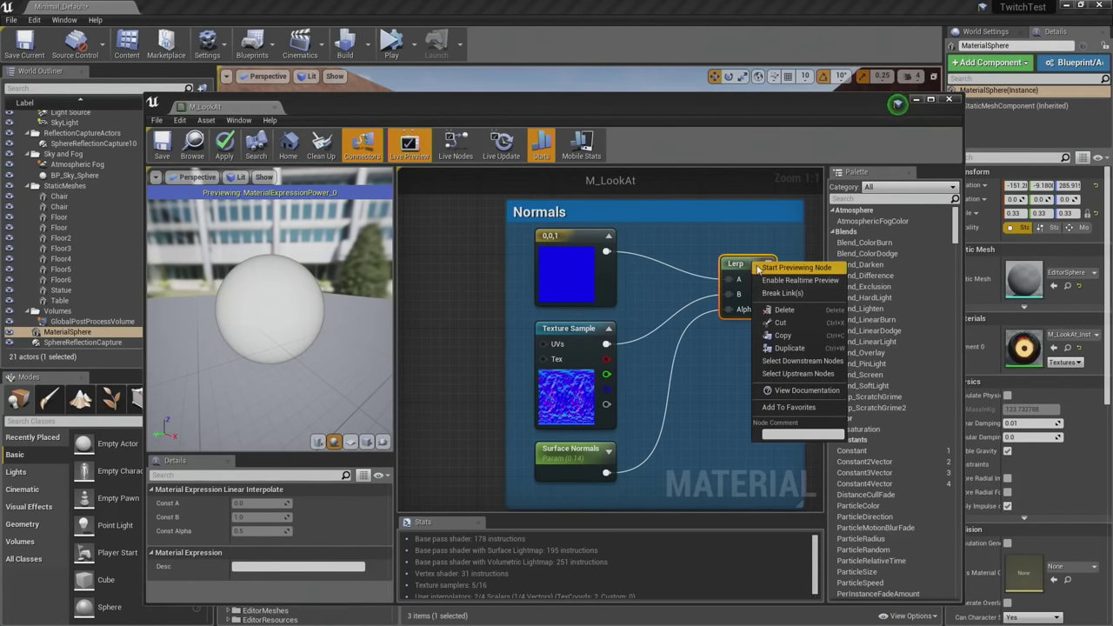
left_click(765, 264)
left_click_drag(377, 296, 384, 322)
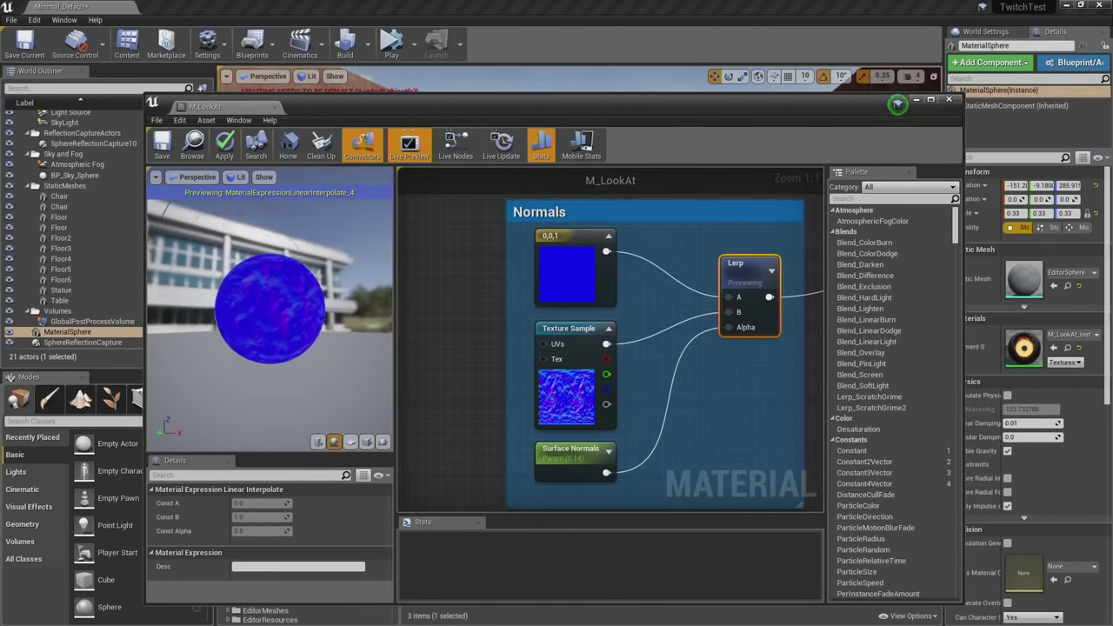
right_click_drag(384, 322, 397, 372)
Examine the Normals group's Surface Normals parameter and Texture Sample, opening and closing the T_UDK_Sky_CloudMask01_N texture.
left_click(581, 470)
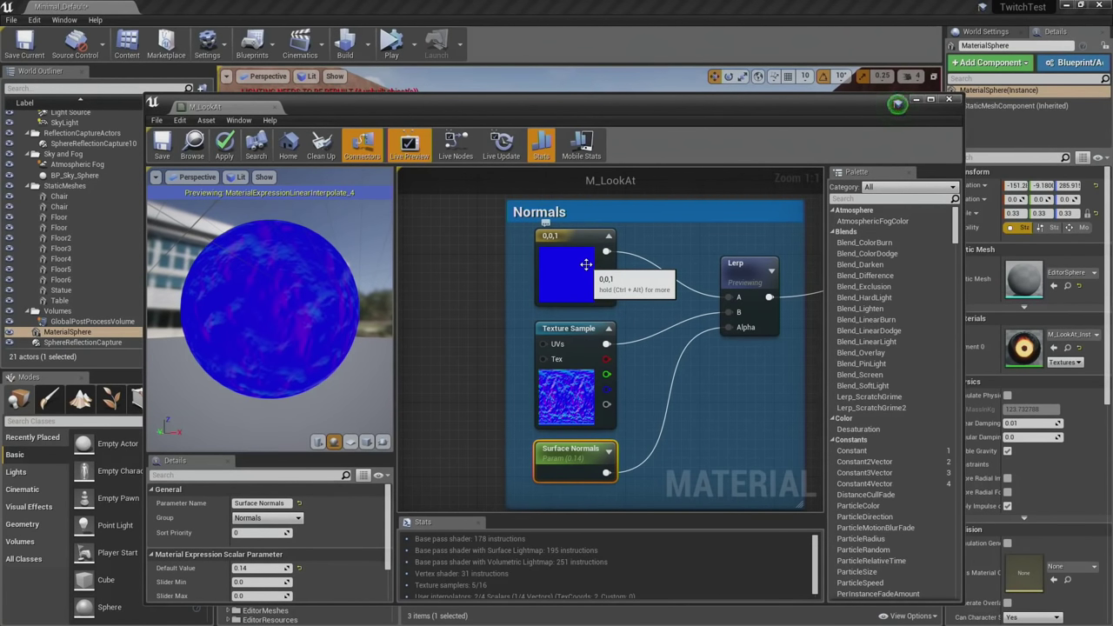
left_click(575, 391)
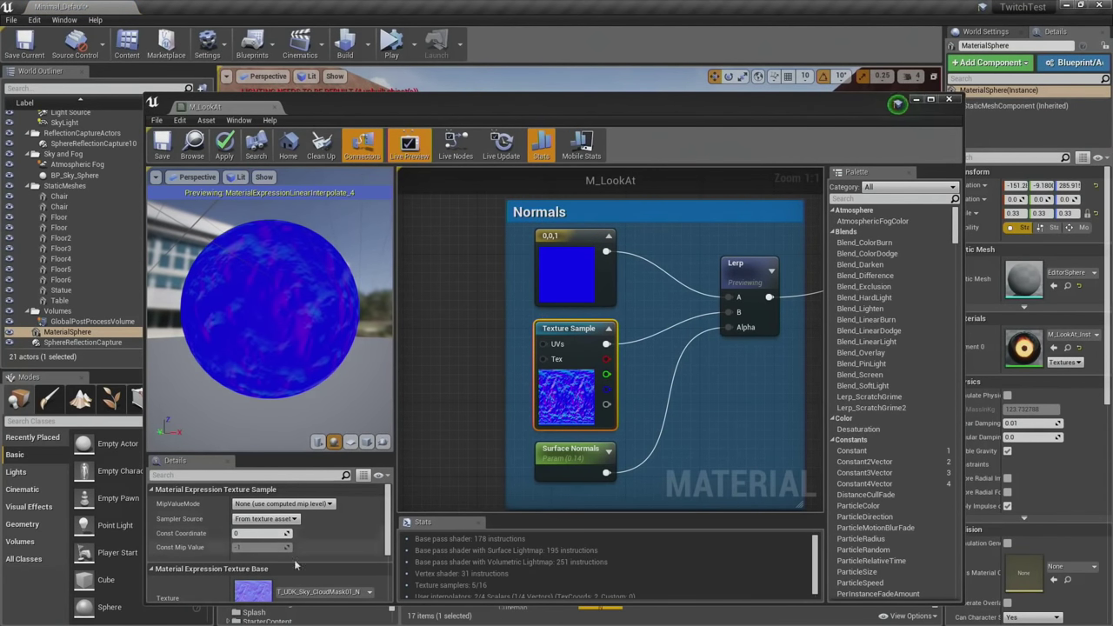
double_click(253, 592)
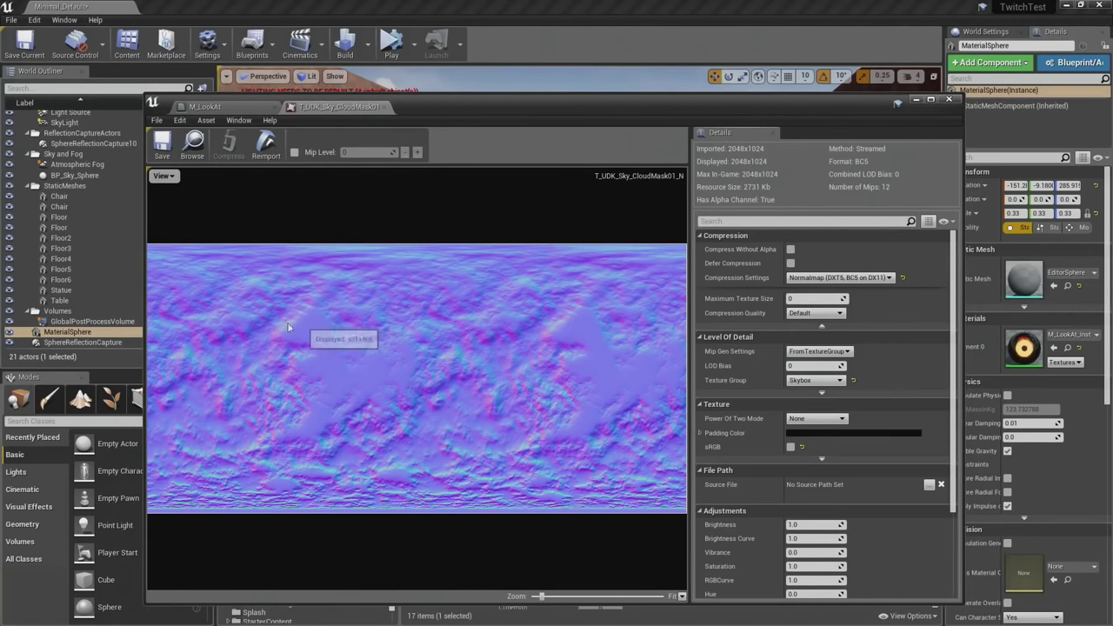
left_click(383, 108)
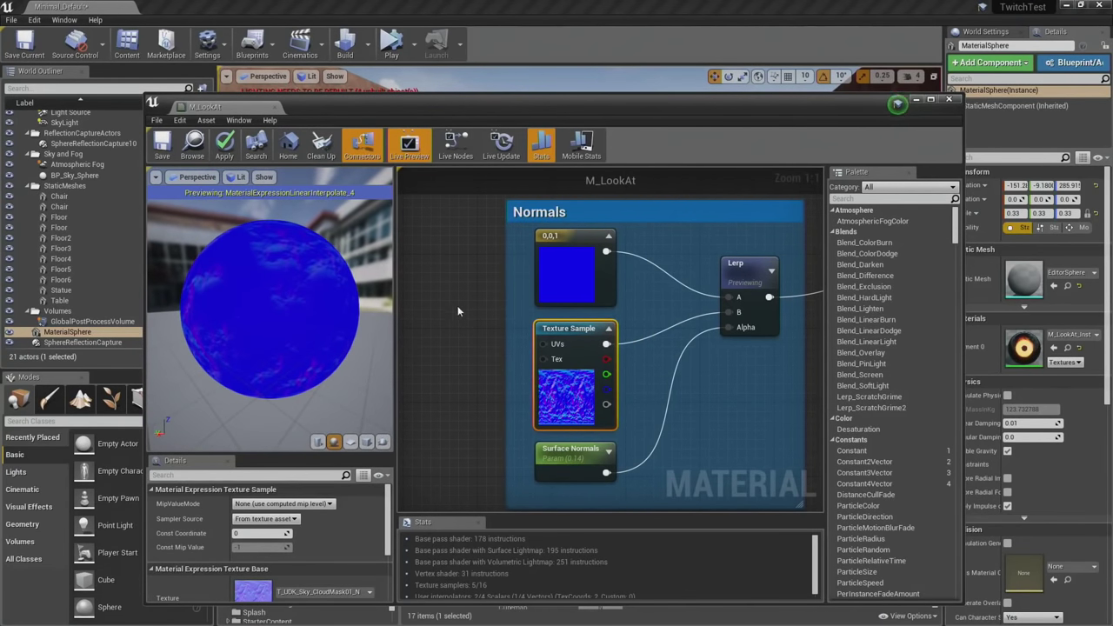
right_click(568, 329)
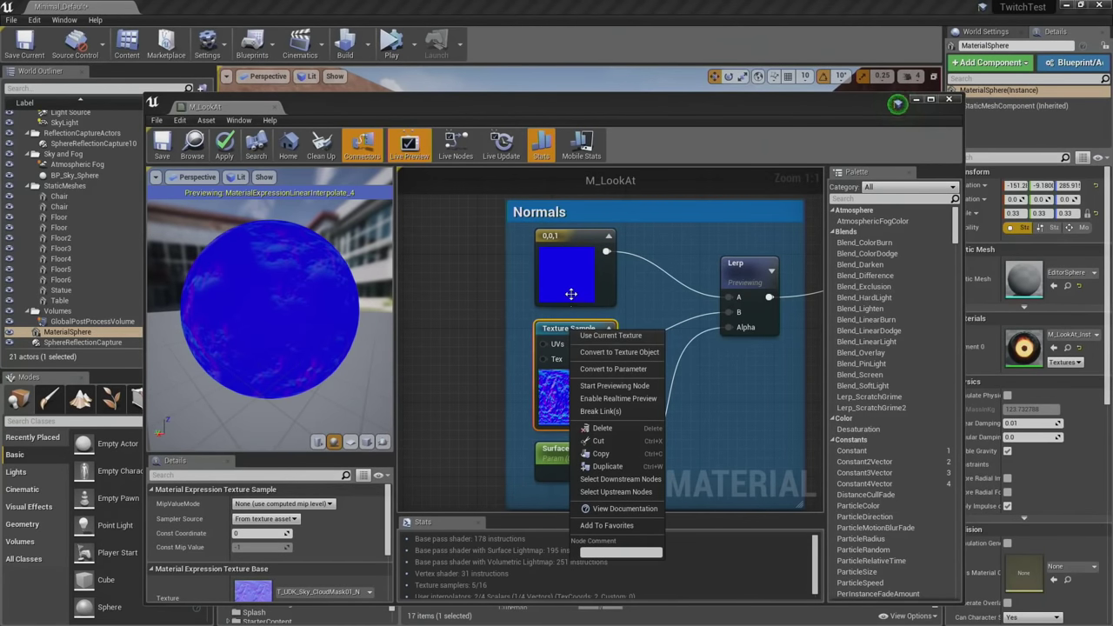
left_click(571, 294)
Try a Surface Normals default value of about 0.87, and orbit around the previewed normals.
left_click(566, 447)
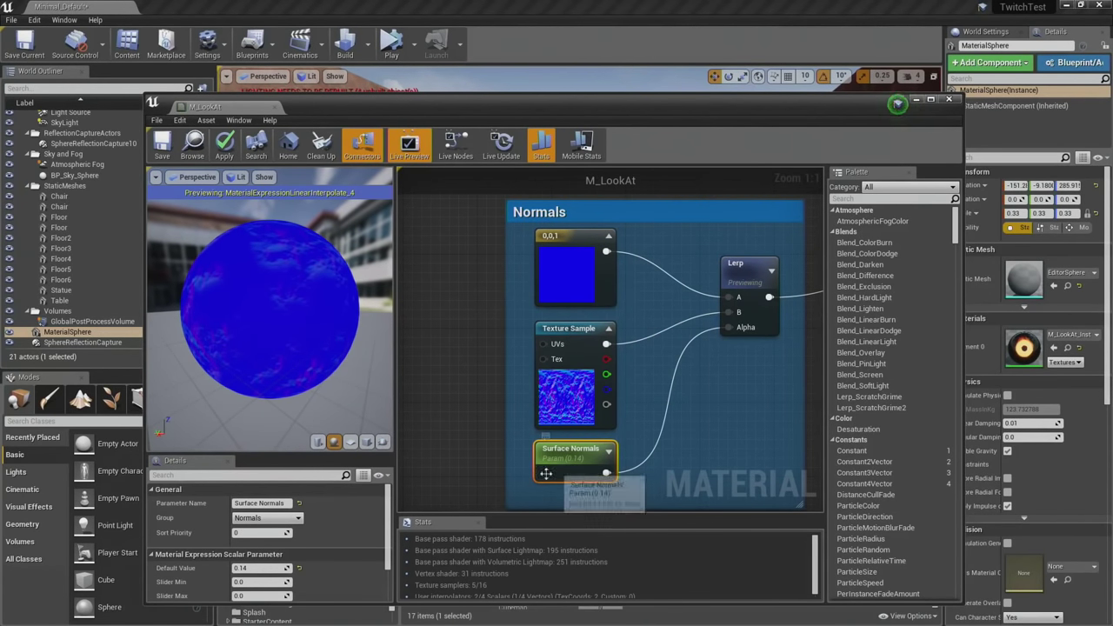
left_click_drag(275, 567, 282, 568)
left_click_drag(258, 393, 330, 393)
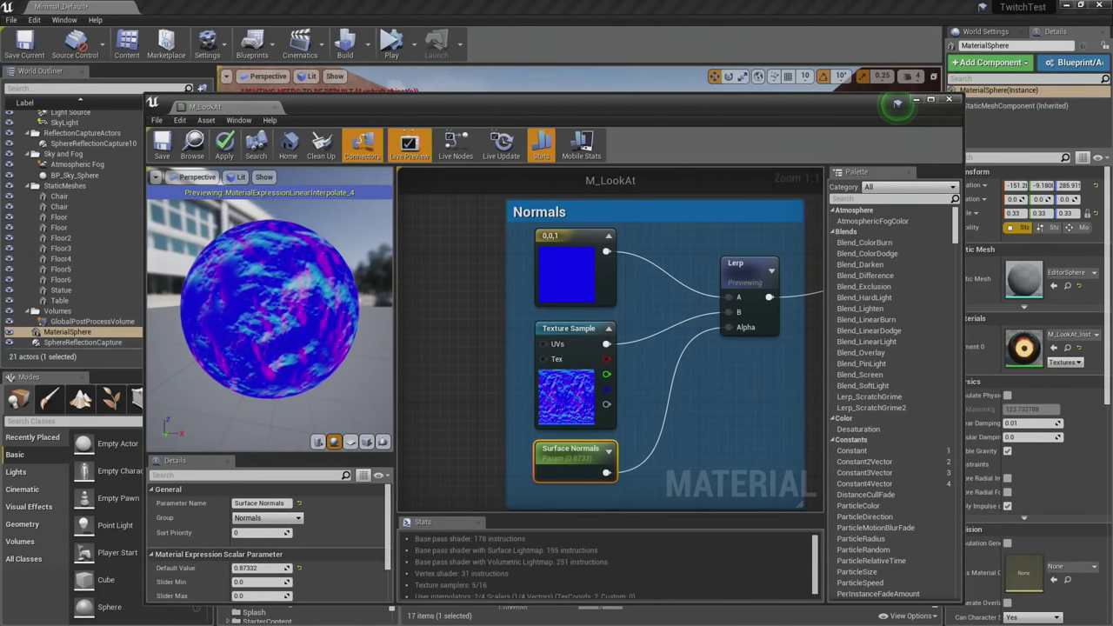
Set the Surface Normals parameter's default value to 0.14.
left_click(269, 568)
type(".14")
key("Return")
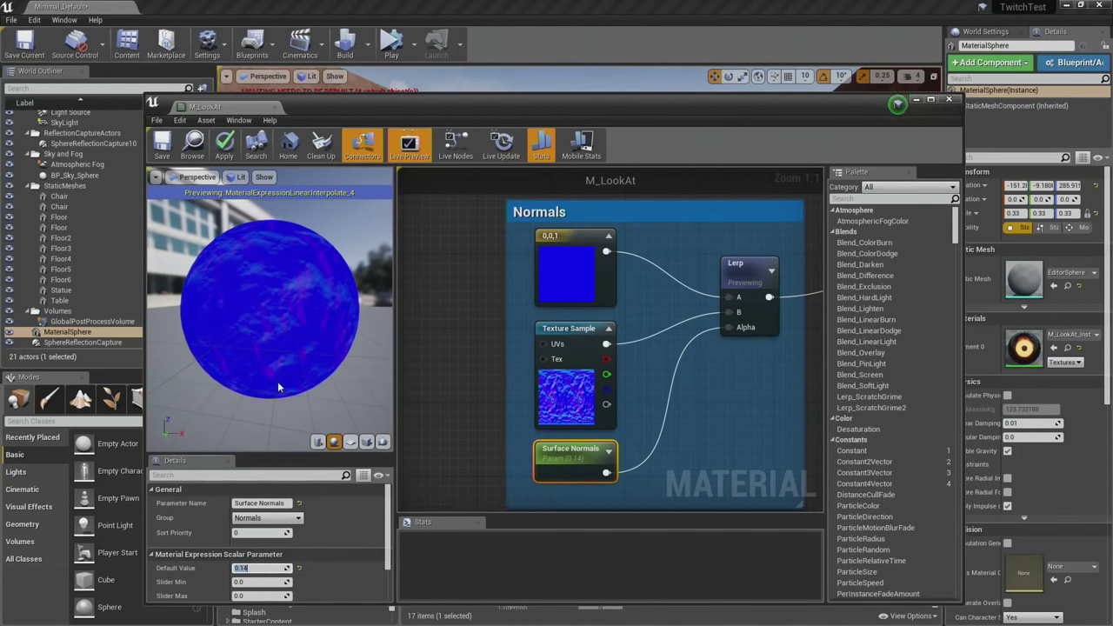
Move the material editor window lower to check the eye in the level, and stop previewing the Normals Lerp node.
left_click_drag(345, 109, 361, 402)
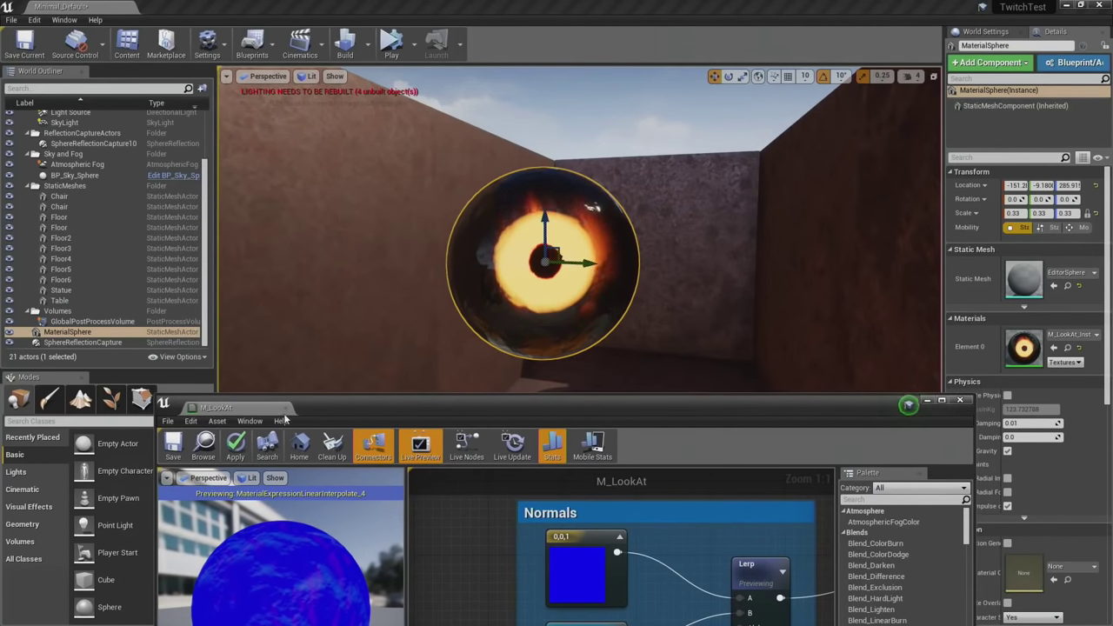
left_click_drag(405, 402, 356, 233)
scroll(514, 503, "down", 5)
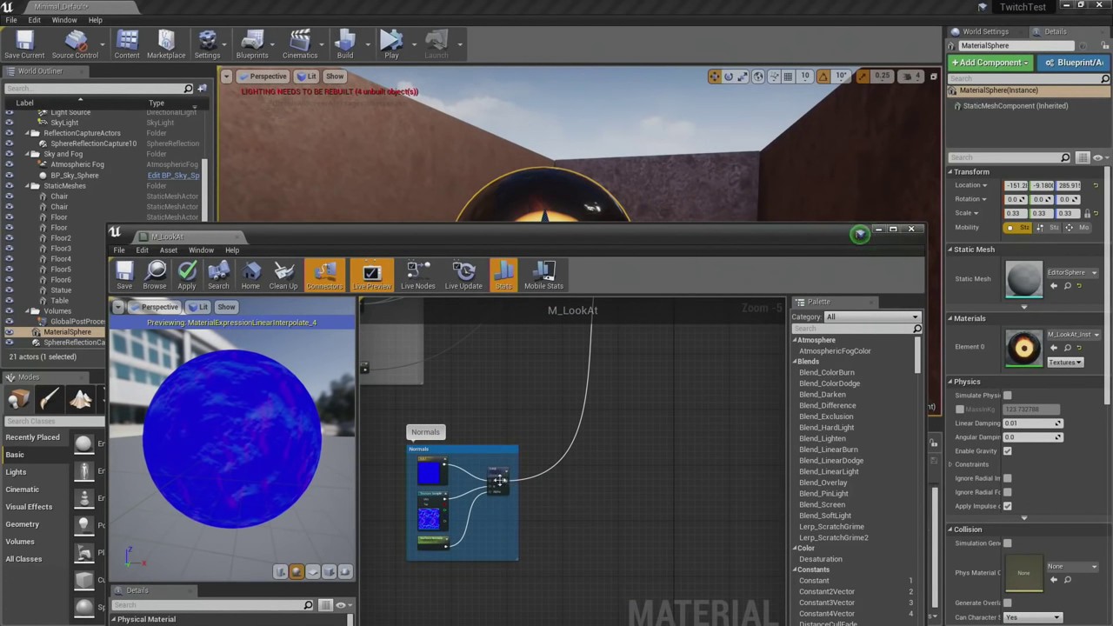
right_click(499, 481)
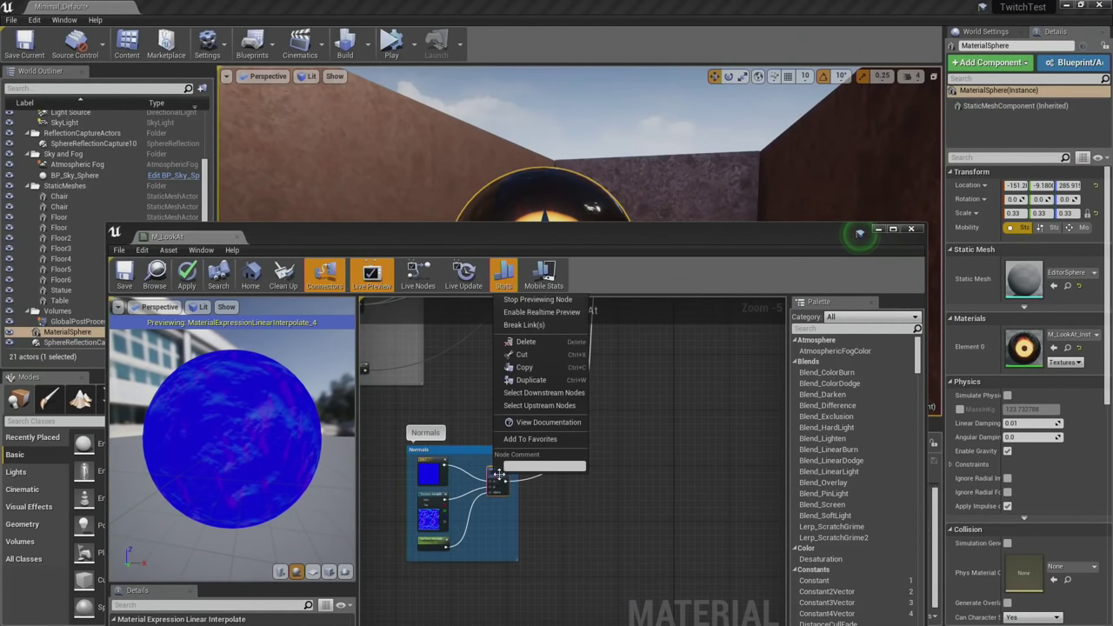
left_click(532, 299)
Move the PixelNormalWS node feeding the SphereMask below Flame Normals upward, clear of the Camera Vector node.
scroll(515, 358, "down", 6)
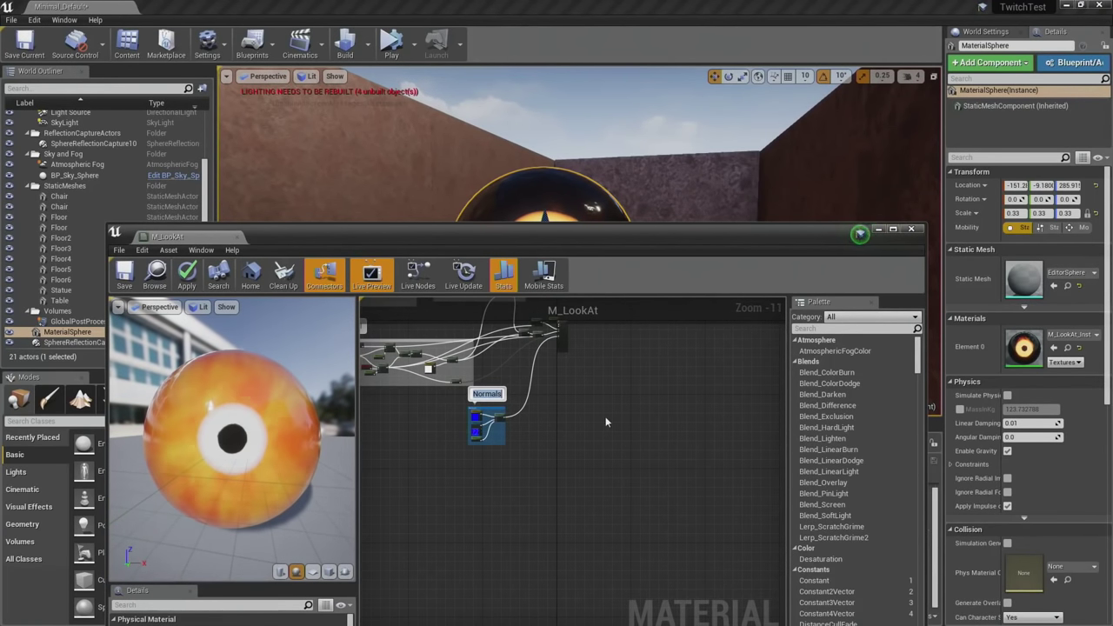
right_click_drag(607, 423, 726, 470)
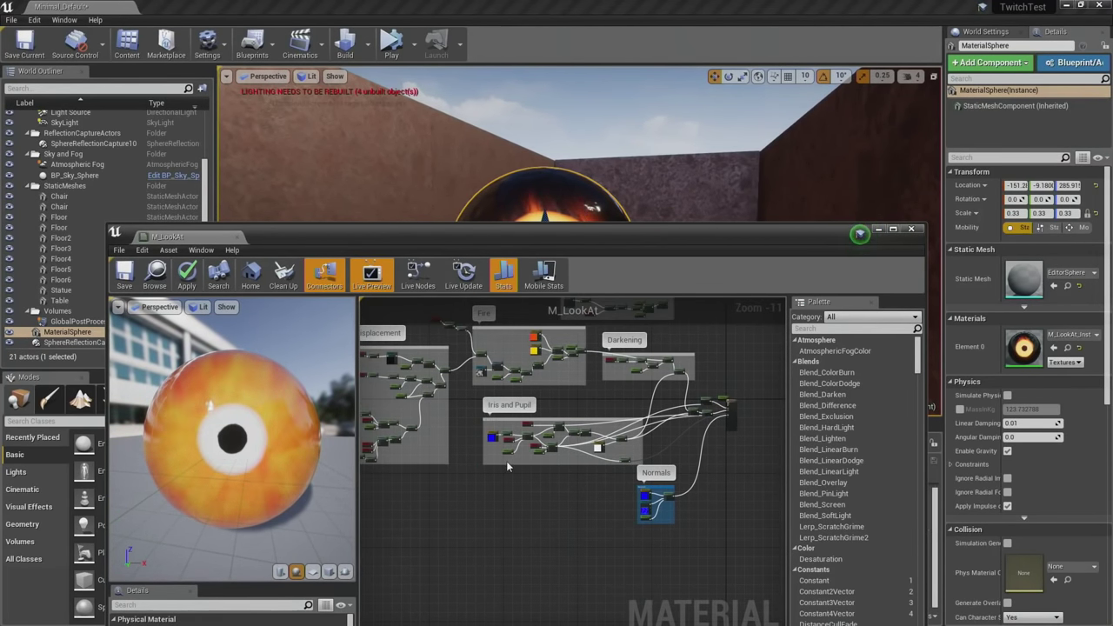
scroll(508, 467, "up", 8)
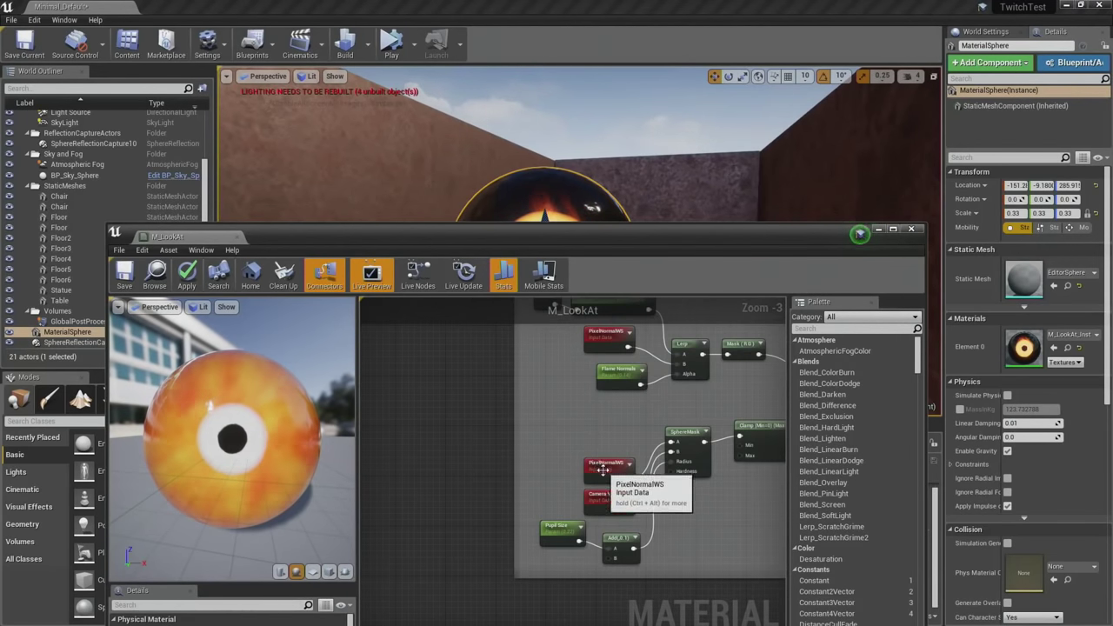
scroll(602, 470, "up", 3)
left_click_drag(603, 468, 607, 412)
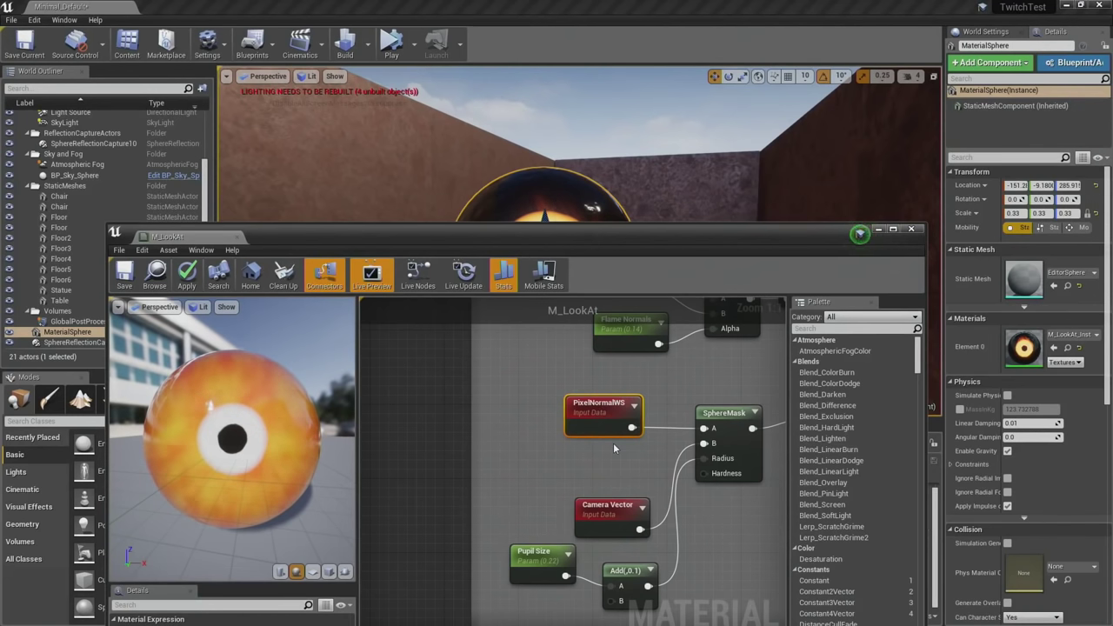
right_click_drag(648, 448, 621, 457)
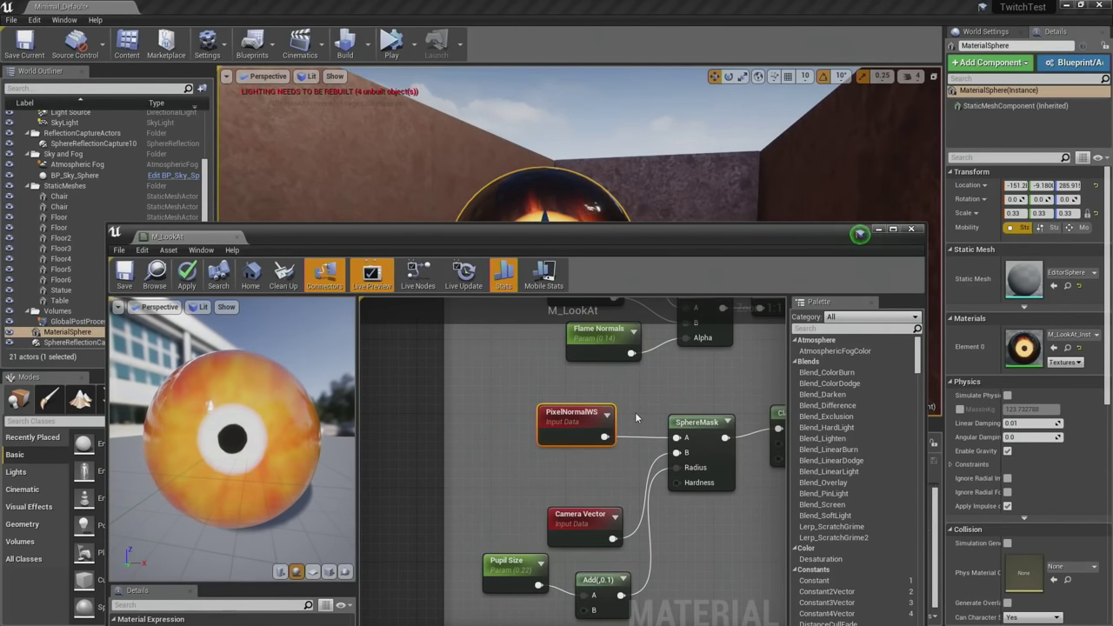
Preview the PixelNormalWS node, apply the M_LookAt material changes to the level, and put the material editor away.
right_click(589, 421)
left_click(614, 427)
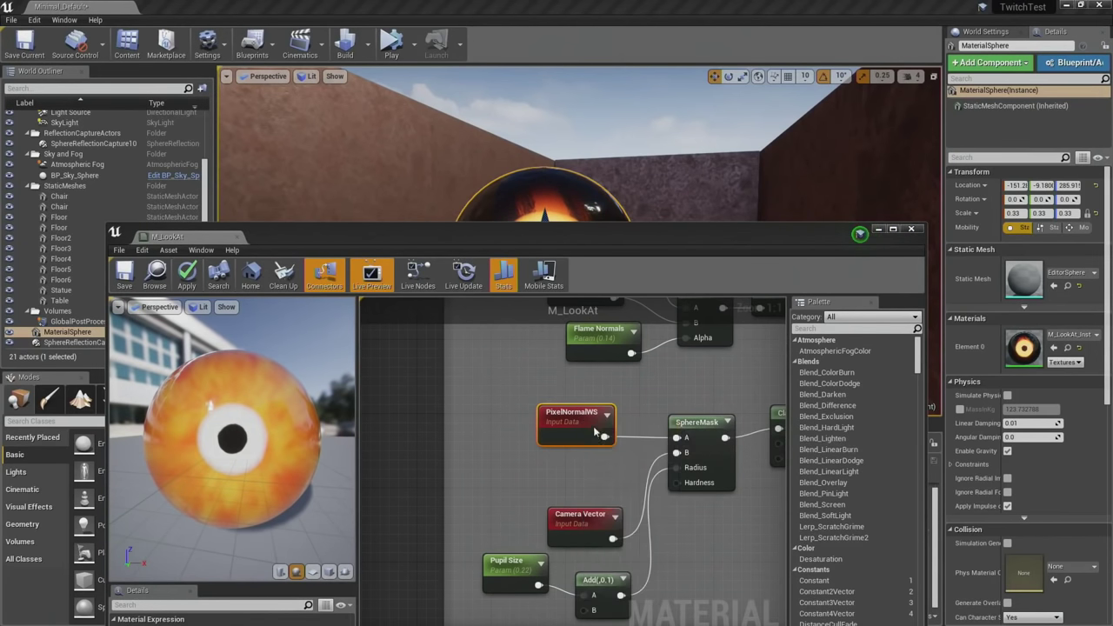
left_click_drag(269, 467, 217, 467)
left_click(186, 275)
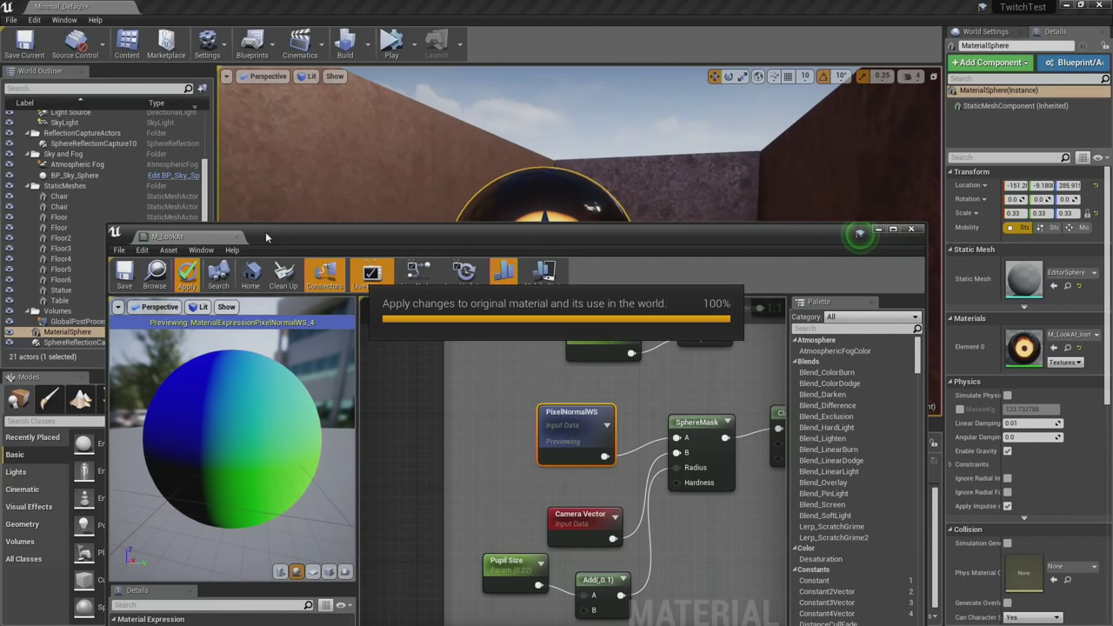
left_click_drag(276, 232, 561, 341)
left_click(530, 343)
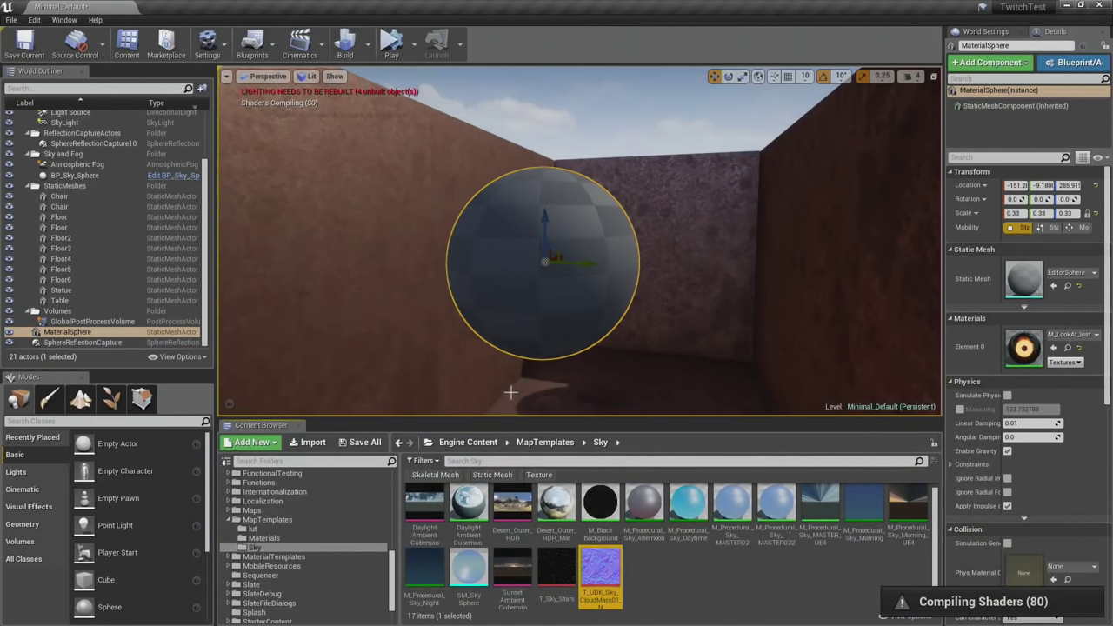
Open the M_LookAt_Inst material instance from the Content/My folder and place its window beside the eye in the level.
scroll(274, 530, "up", 8)
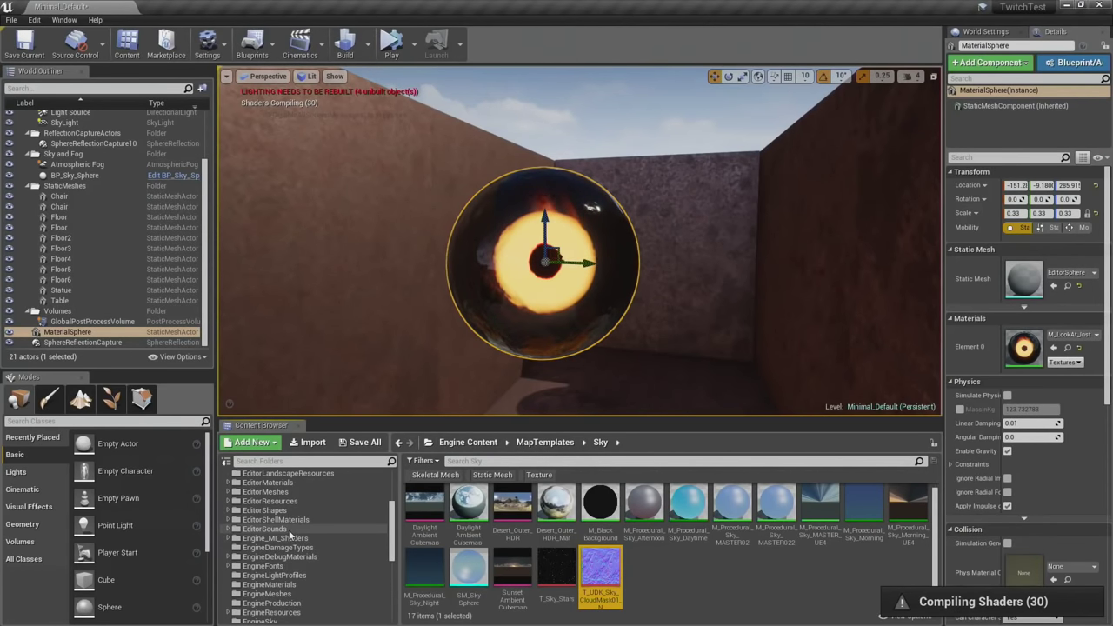
left_click(248, 486)
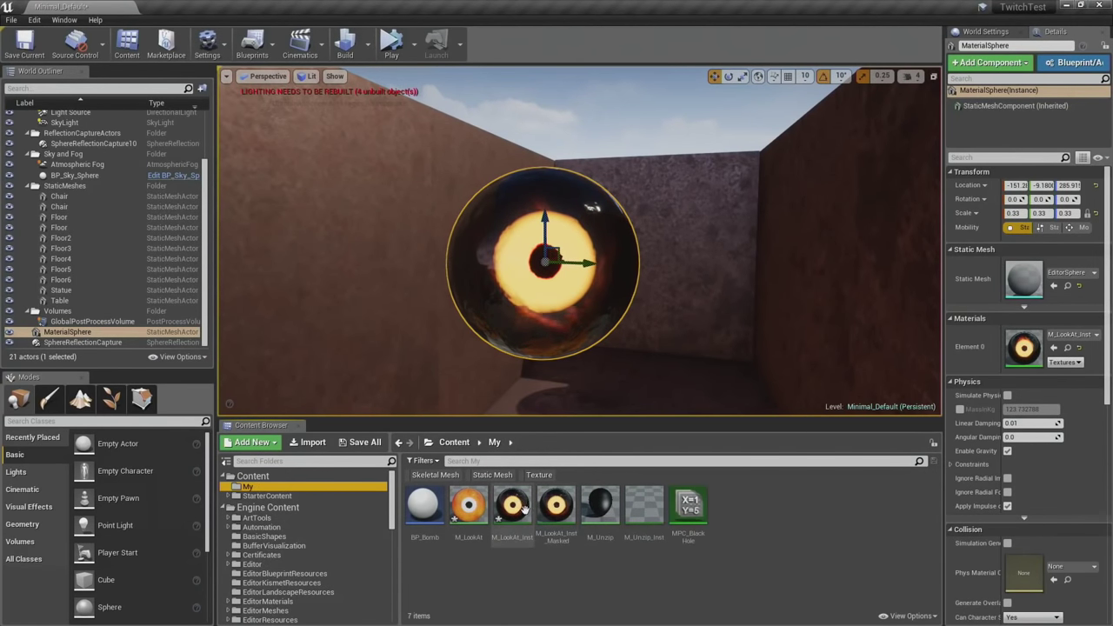
double_click(537, 519)
left_click_drag(627, 345, 823, 76)
scroll(680, 208, "up", 4)
scroll(680, 208, "down", 5)
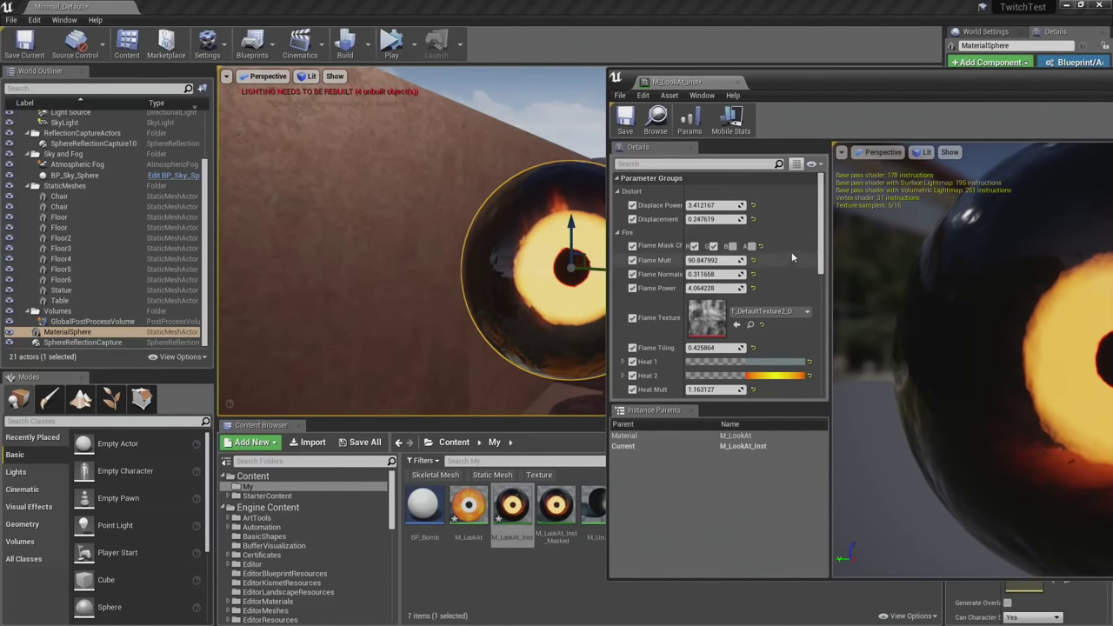
Try a Flame Normals value of about 4.02 in M_LookAt_Inst and check the eye in the enlarged preview.
mouse_move(715, 274)
left_mouse_down()
mouse_move(653, 274)
mouse_move(897, 282)
left_mouse_up()
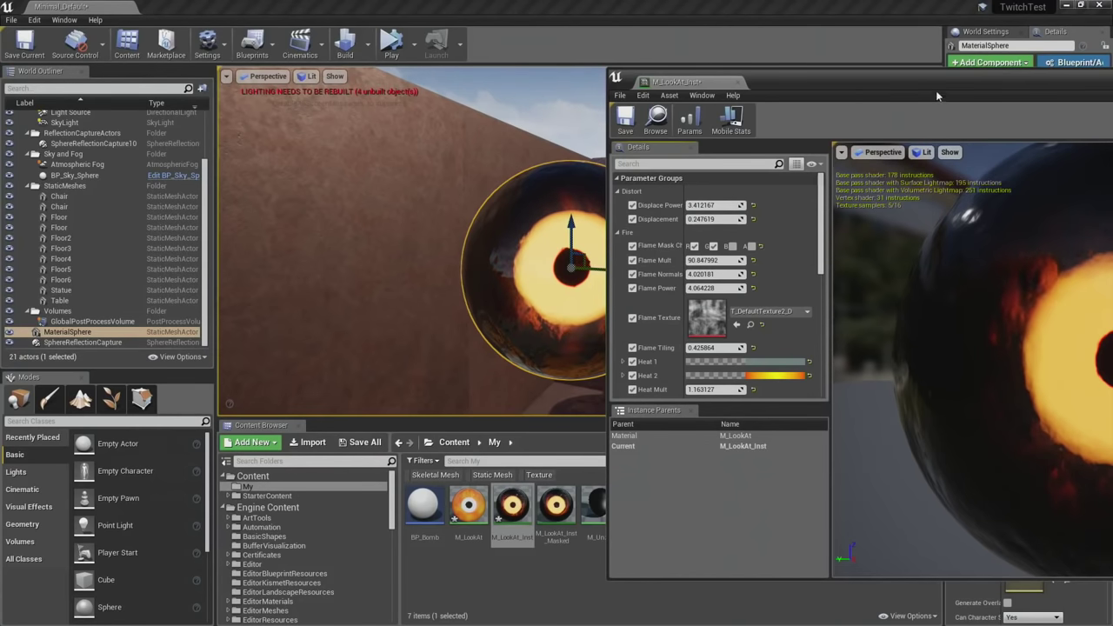
left_click_drag(868, 82, 357, 69)
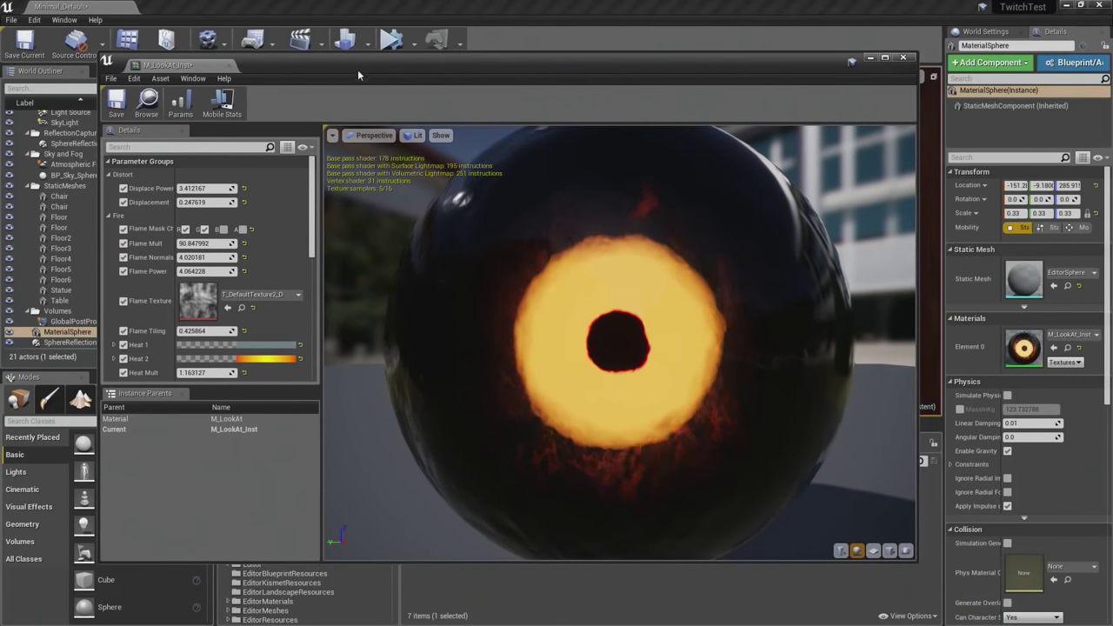
left_click_drag(569, 253, 521, 253)
Set the Center Out Falloff parameter to about 3.5 and check the flames around the previewed eye.
scroll(569, 253, "down", 5)
scroll(207, 314, "down", 4)
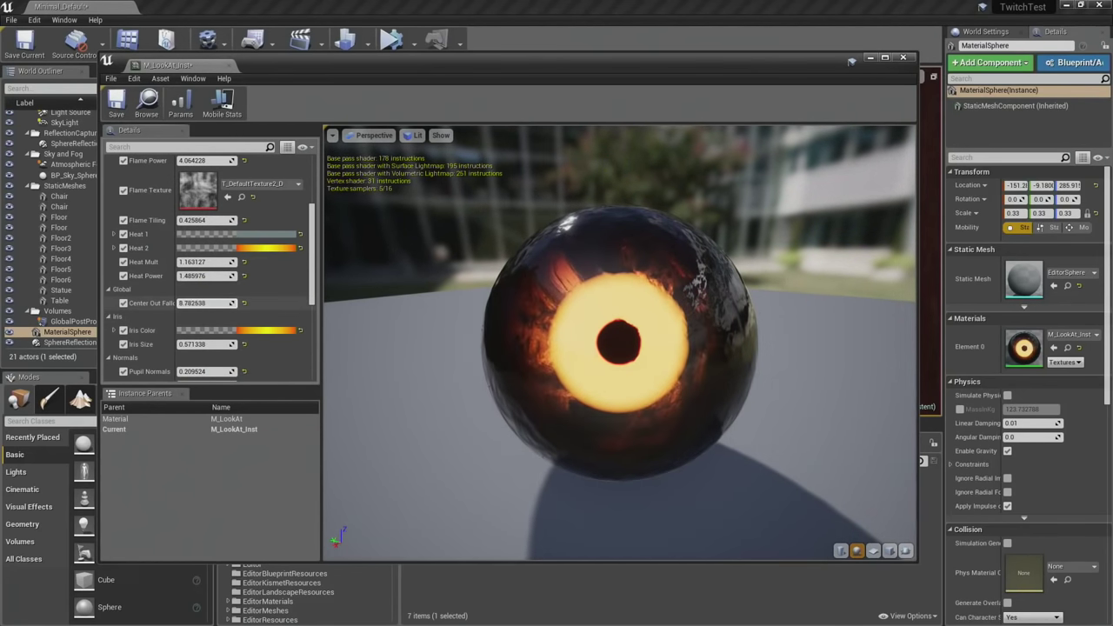
left_click_drag(205, 302, 156, 303)
left_click_drag(469, 286, 558, 286)
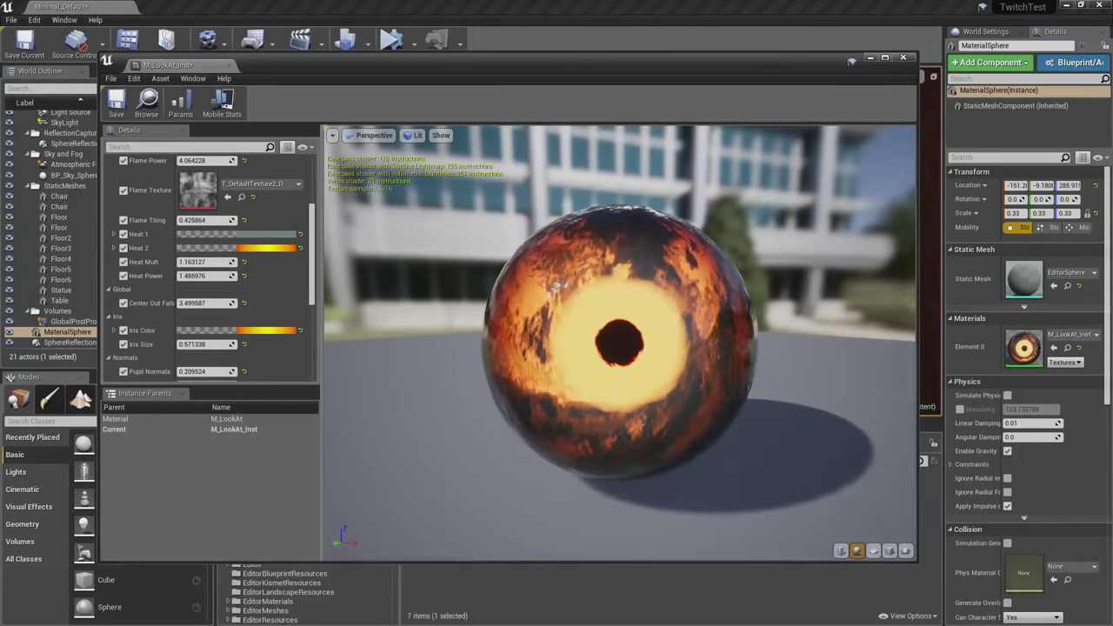
Try a Flame Normals value of 0, and set it to about -1.81 while checking the flames on the preview sphere.
scroll(174, 235, "up", 3)
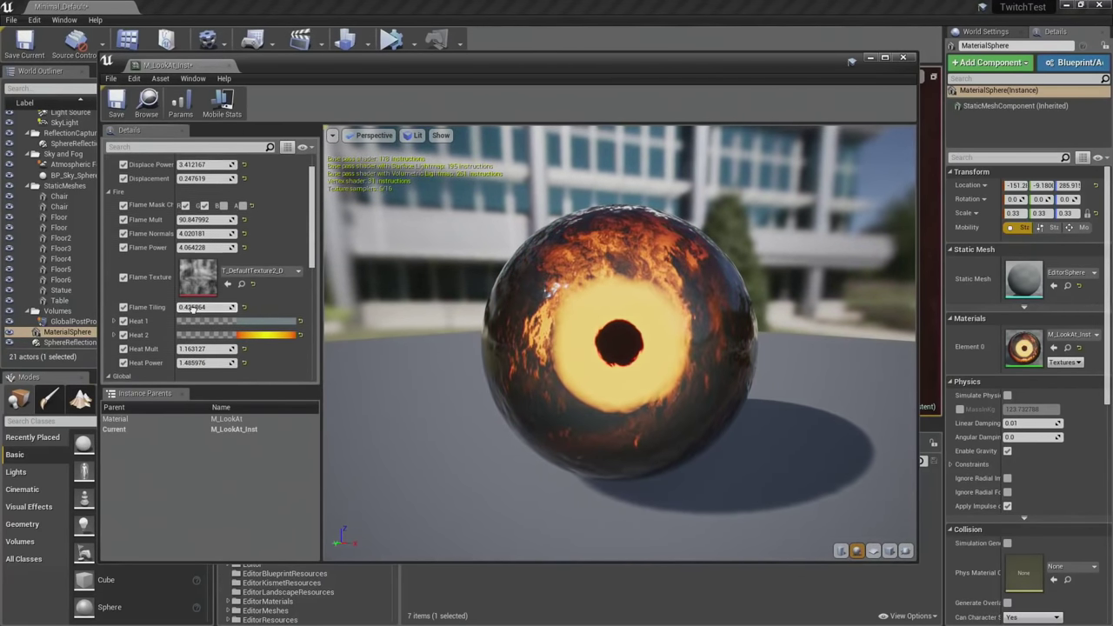
left_click_drag(199, 234, 260, 234)
left_click(203, 235)
type("0")
key("Return")
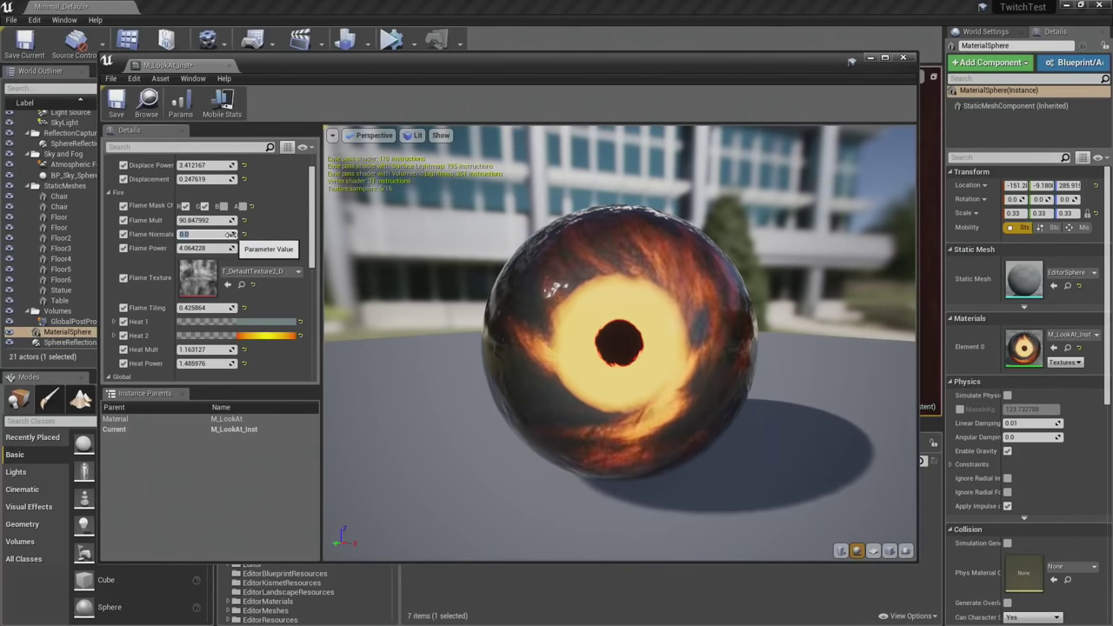
left_click_drag(232, 234, 200, 234)
left_click_drag(515, 275, 391, 275)
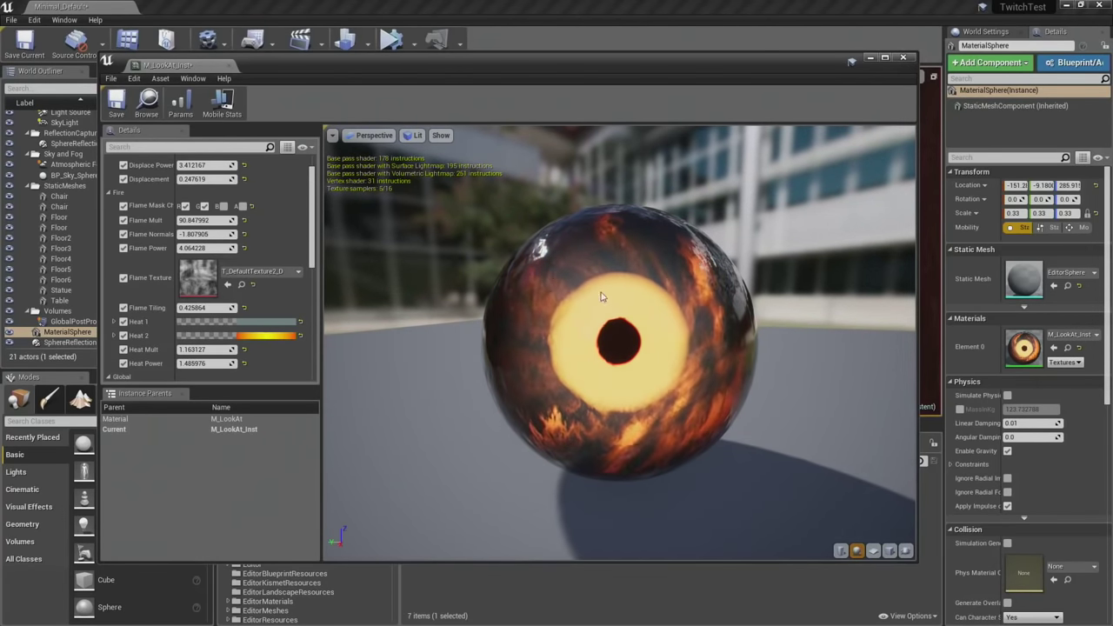
Set the Displacement parameter to 0 and orbit around the previewed eye.
left_click(199, 179)
type("0")
key("Return")
left_click_drag(352, 244, 566, 330)
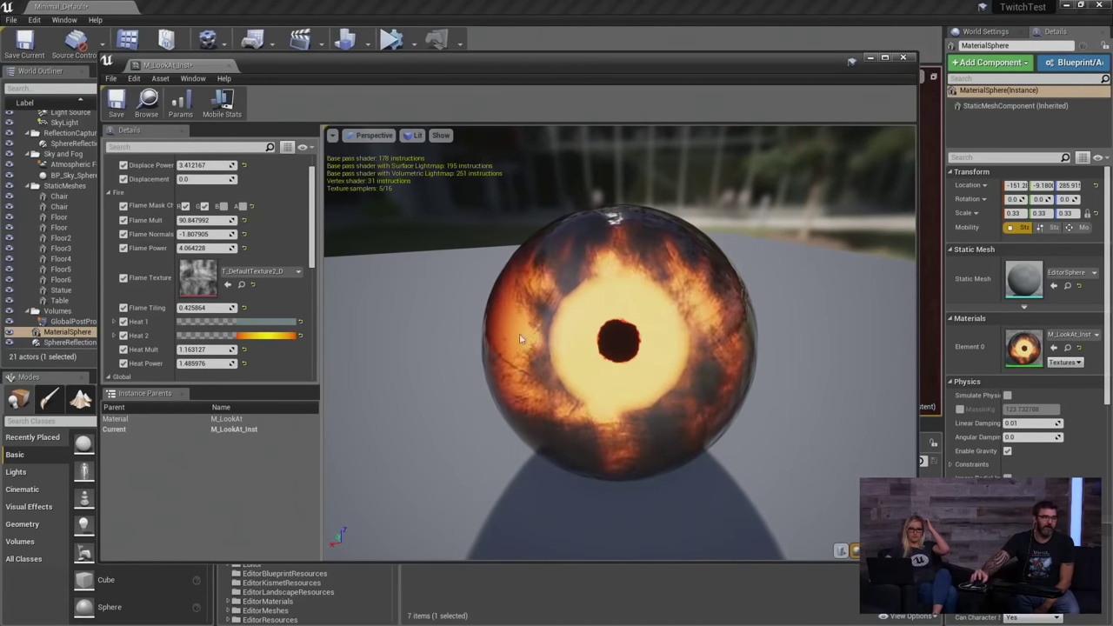
Check the changed eye in the level from different camera angles, and close the M_LookAt_Inst editor.
left_click_drag(277, 64, 303, 427)
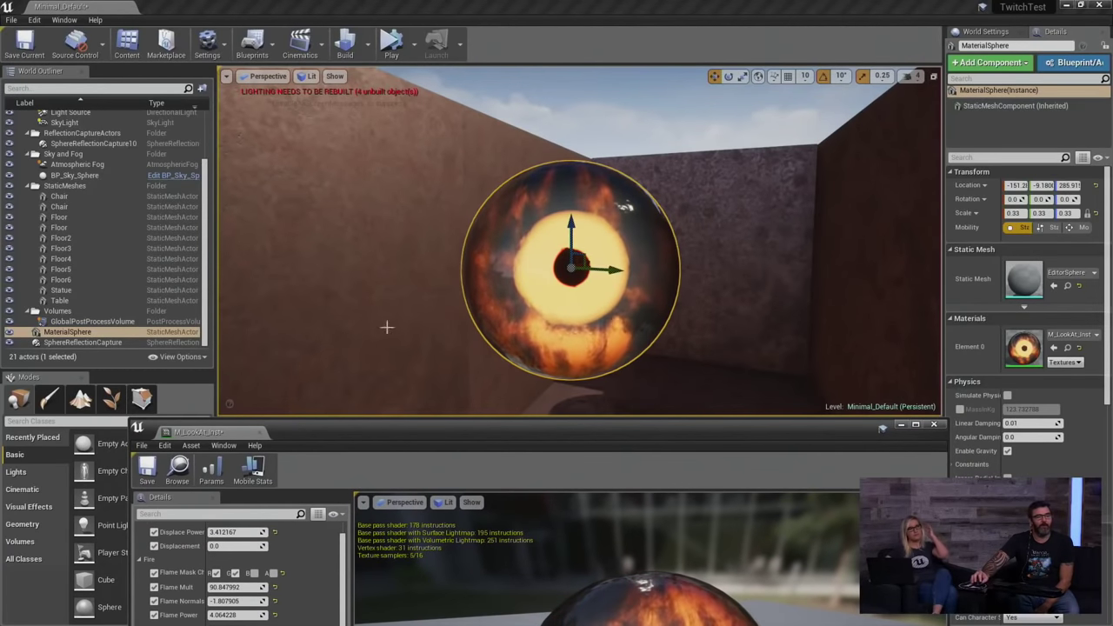
left_click_drag(424, 435, 438, 215)
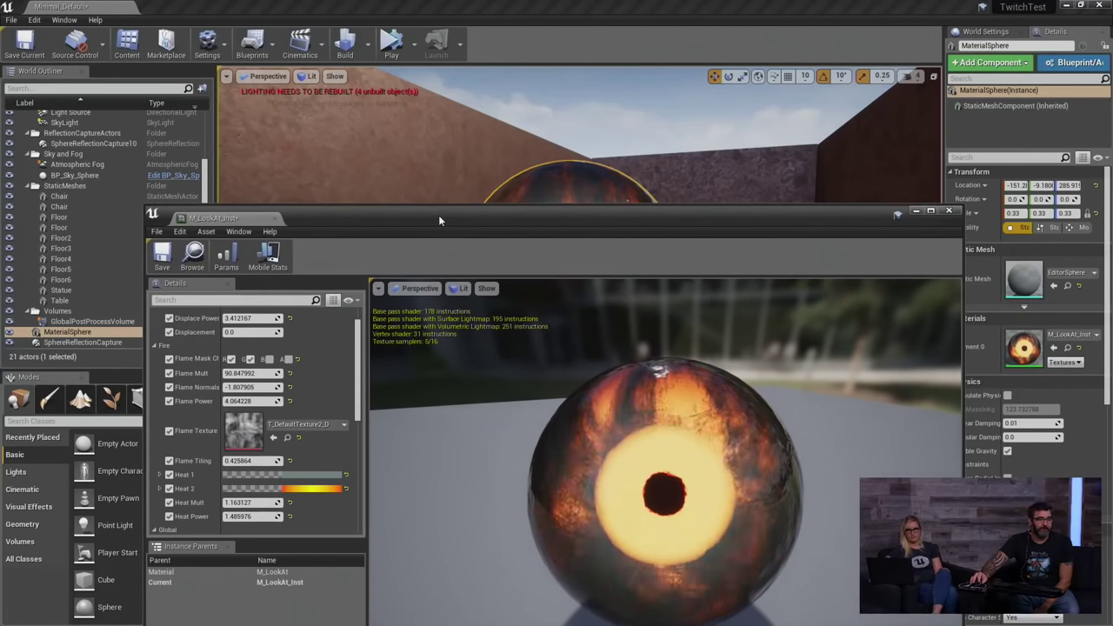
right_click_drag(346, 156, 345, 201)
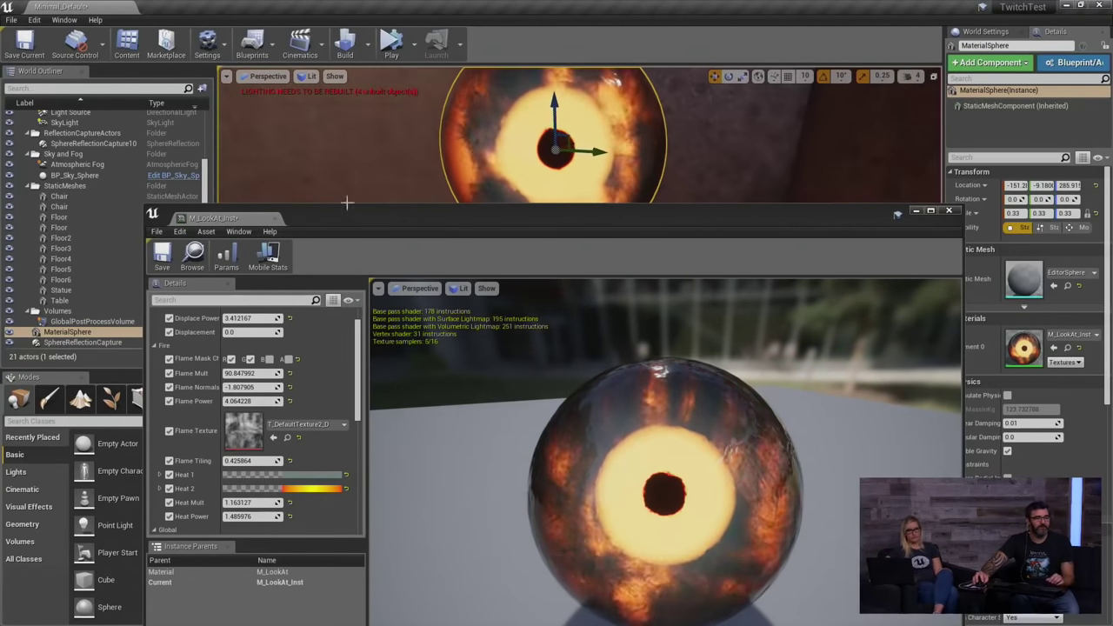
left_click(274, 219)
right_click_drag(410, 187, 434, 134)
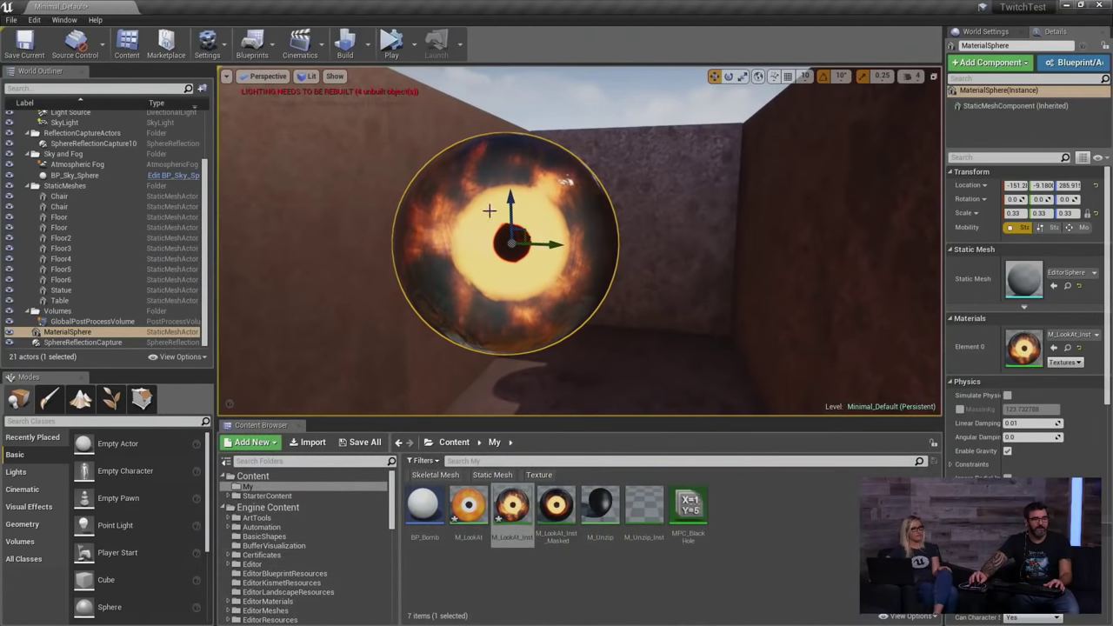
Duplicate the MaterialSphere beside and slightly above the original, and assign M_LookAt_Inst_Masked to the copy.
left_click_drag(529, 226, 779, 182, "alt")
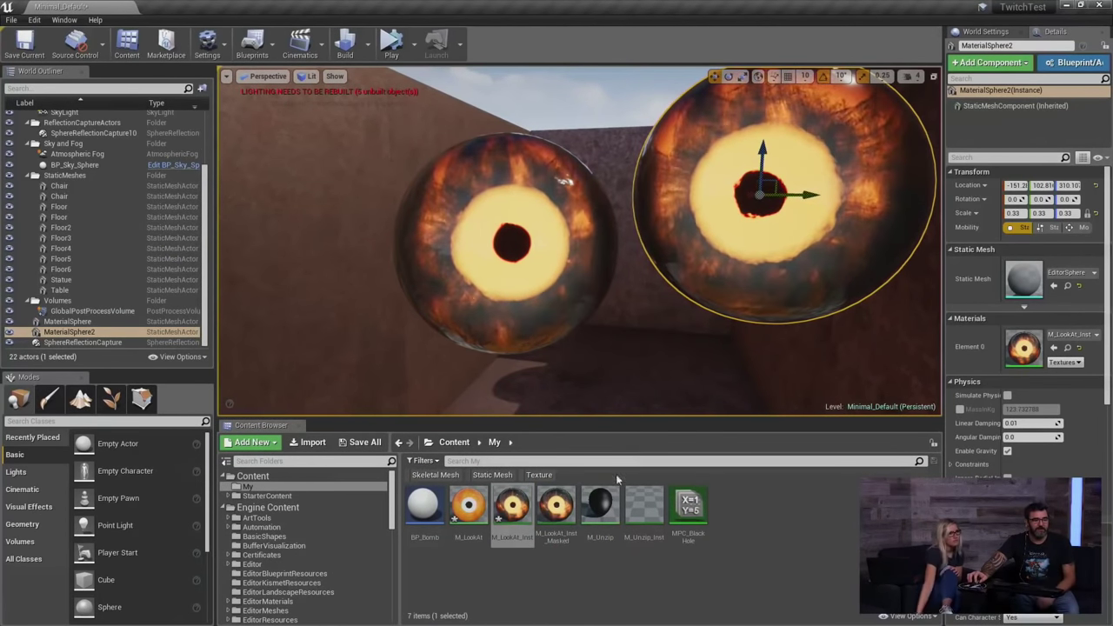
left_click(556, 506)
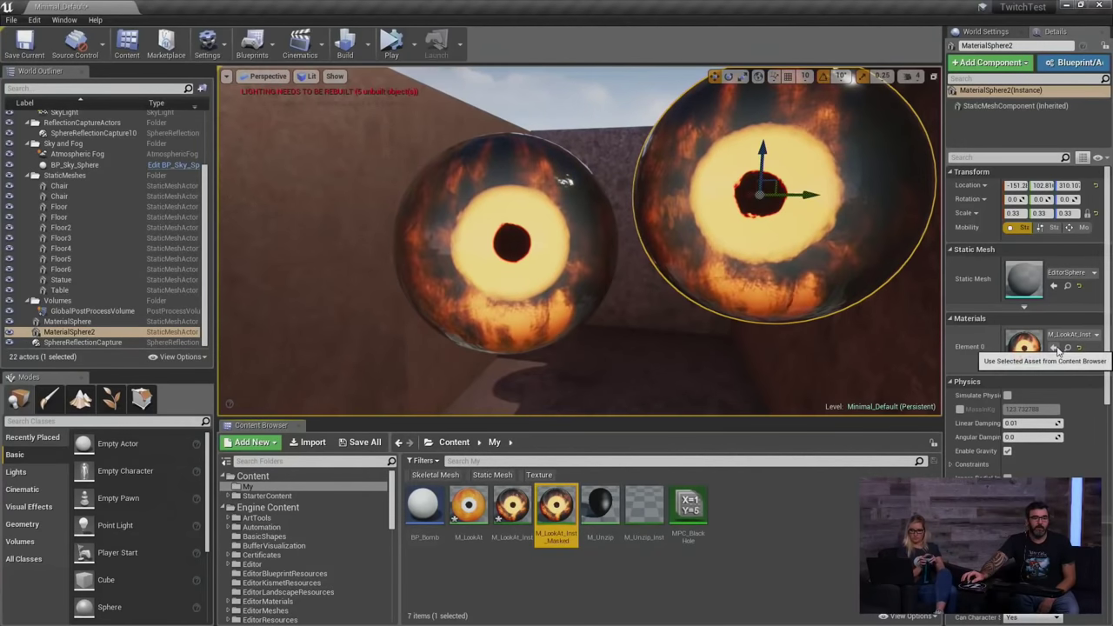
left_click(1054, 347)
right_click_drag(826, 287, 870, 252)
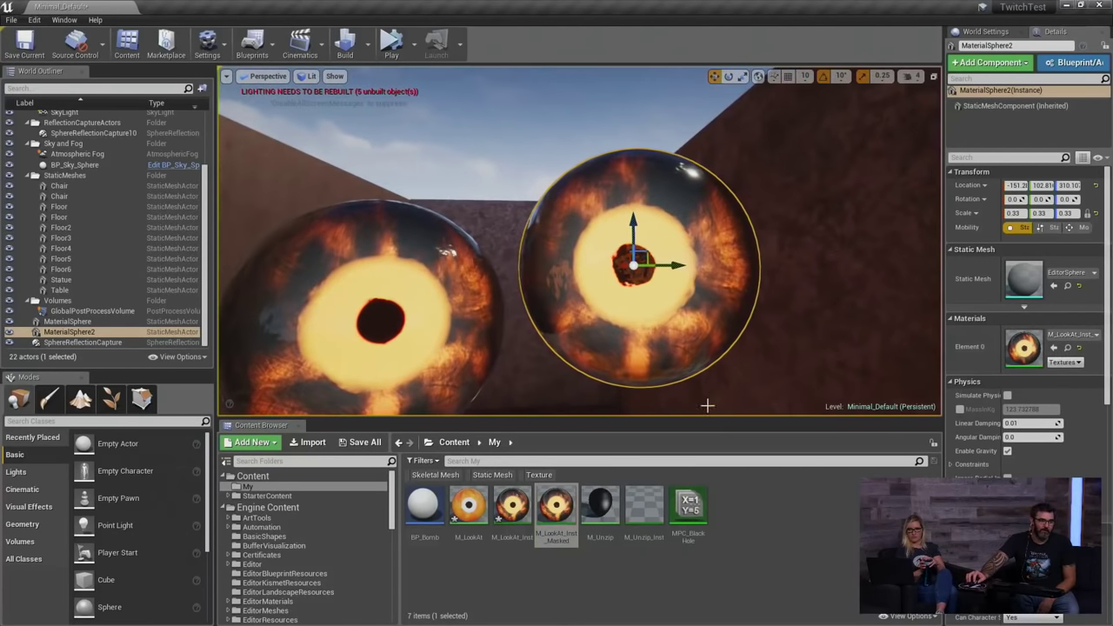
Open the M_LookAt_Inst_Masked instance and review its inherited parameters and parent alongside the eye in the level.
double_click(555, 507)
scroll(283, 451, "down", 10)
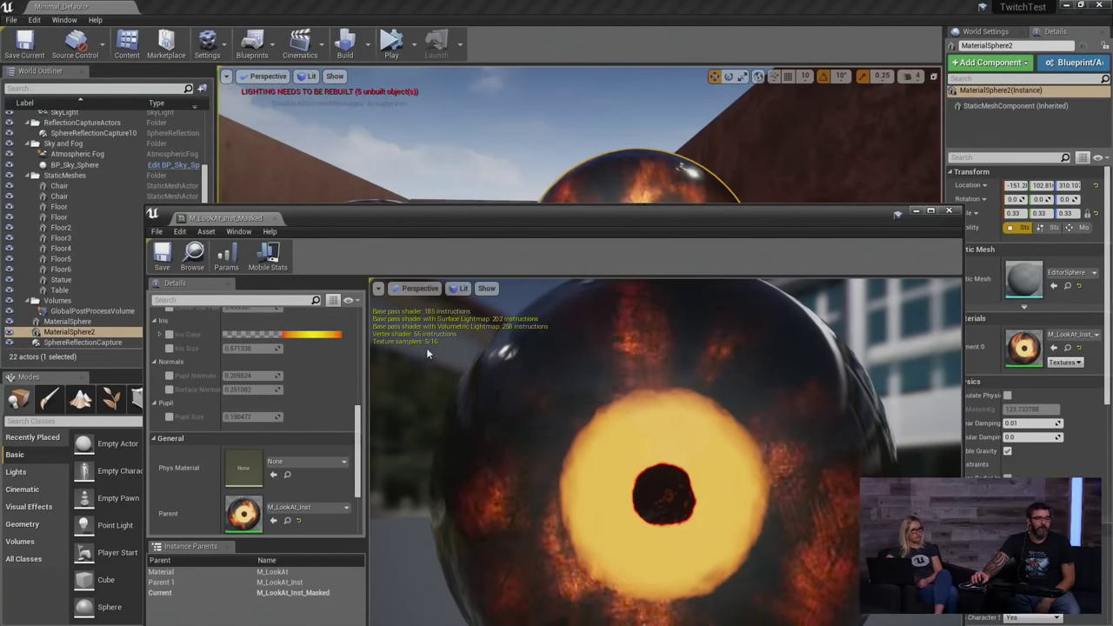
left_click_drag(435, 222, 556, 352)
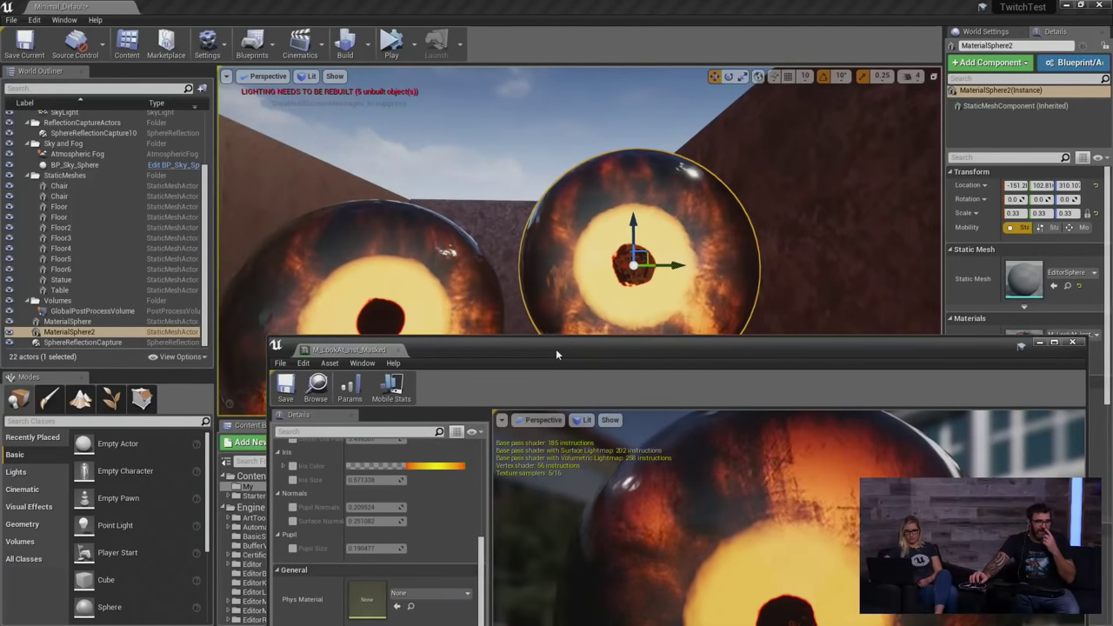
left_click_drag(555, 349, 546, 249)
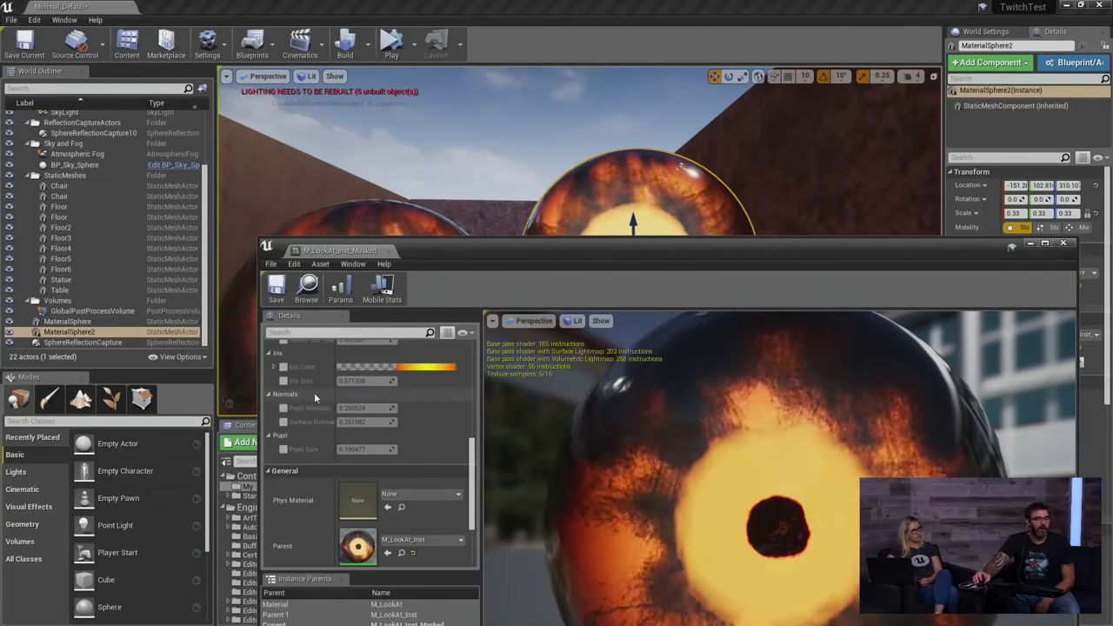
scroll(356, 412, "up", 3)
scroll(358, 405, "down", 5)
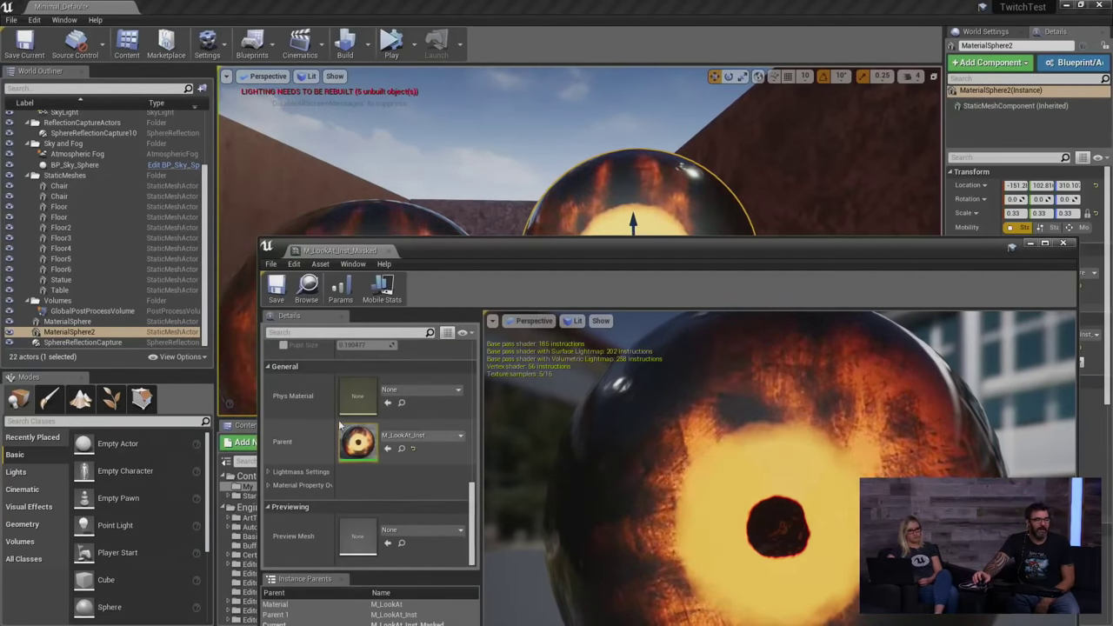
Override Iris Size with about 0.73 and Pupil Size with about 0.66 in M_LookAt_Inst_Masked.
scroll(315, 431, "up", 4)
left_click(283, 406)
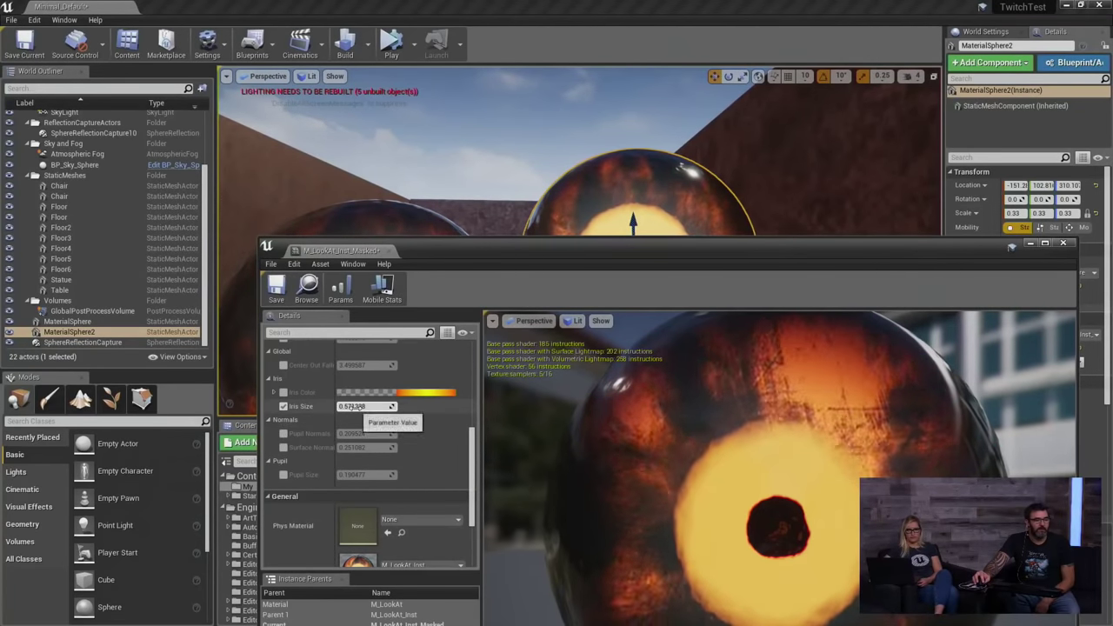
mouse_move(360, 406)
left_mouse_down()
mouse_move(392, 406)
mouse_move(375, 406)
left_mouse_up()
left_click(283, 475)
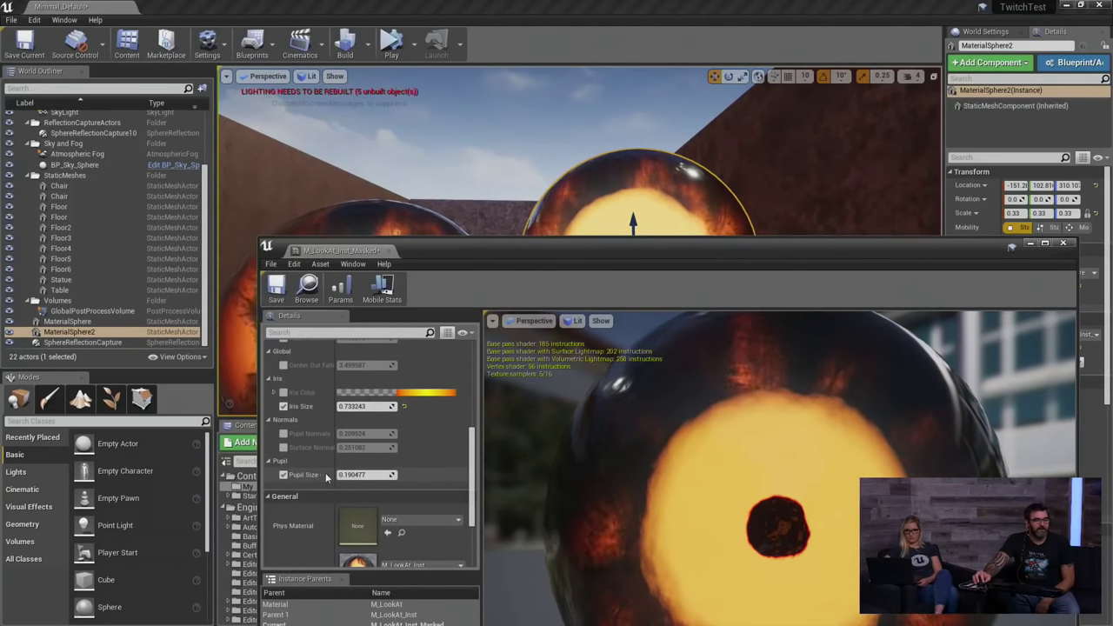
left_click_drag(351, 475, 426, 474)
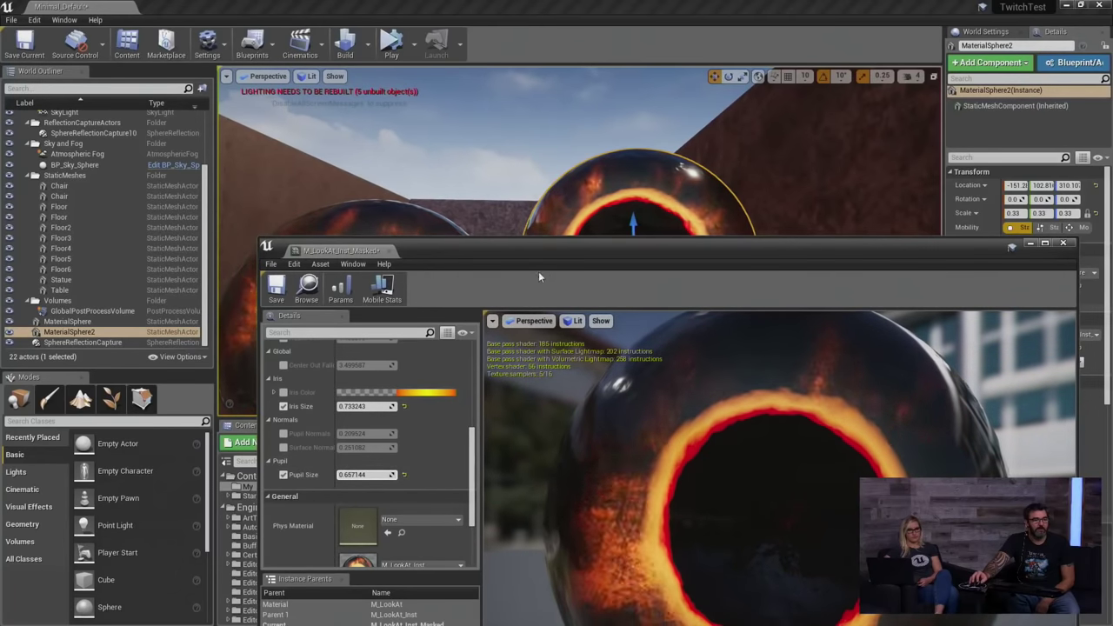
Uncover the level and inspect the enlarged pupil of the duplicated eye up close.
left_click_drag(555, 256, 534, 422)
mouse_move(534, 348)
right_mouse_down()
mouse_move(487, 383)
mouse_move(608, 322)
mouse_move(591, 348)
mouse_move(526, 365)
mouse_move(556, 330)
mouse_move(539, 336)
right_mouse_up()
key("w")
key("s")
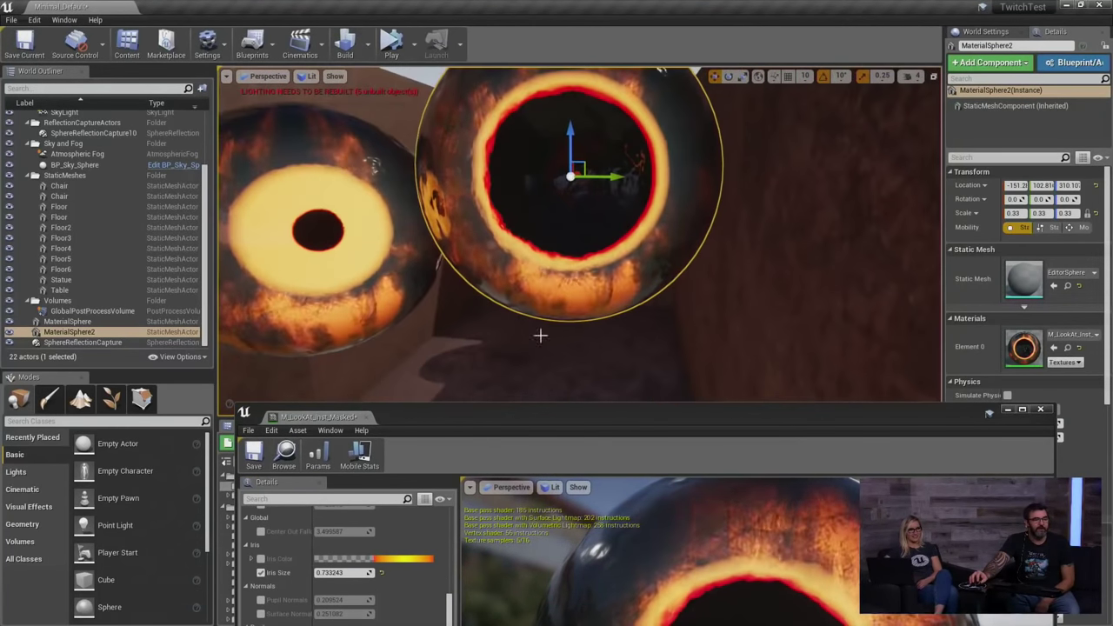
Turn off Two Sided in the material property overrides of M_LookAt_Inst_Masked, keeping the Masked blend mode.
left_click_drag(579, 415, 580, 287)
scroll(348, 505, "down", 5)
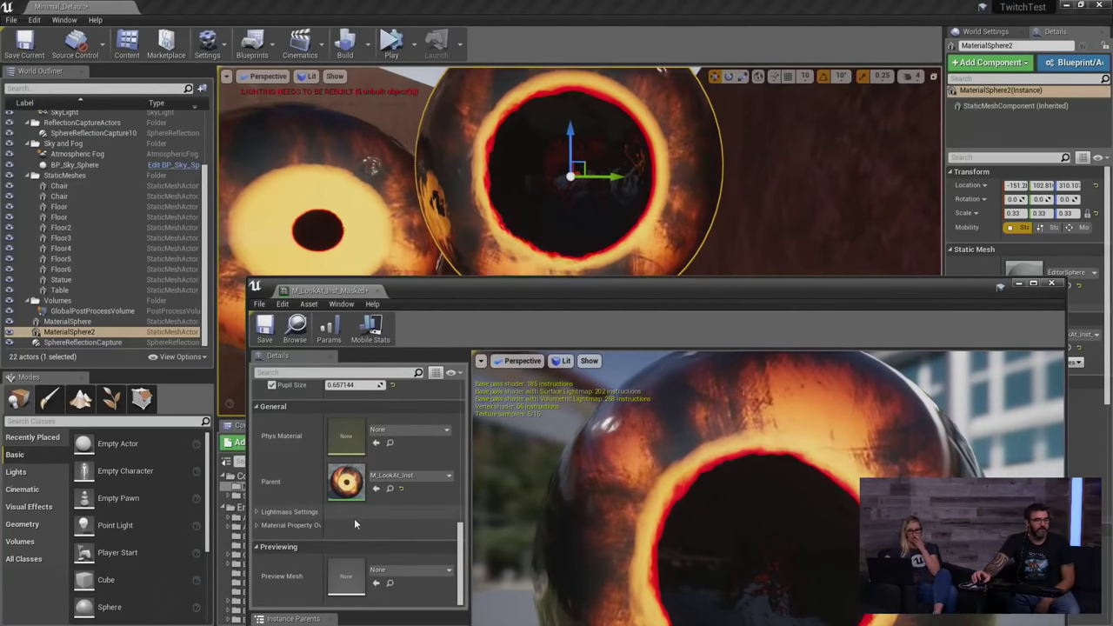
left_click(272, 527)
scroll(348, 505, "down", 2)
left_click(271, 481)
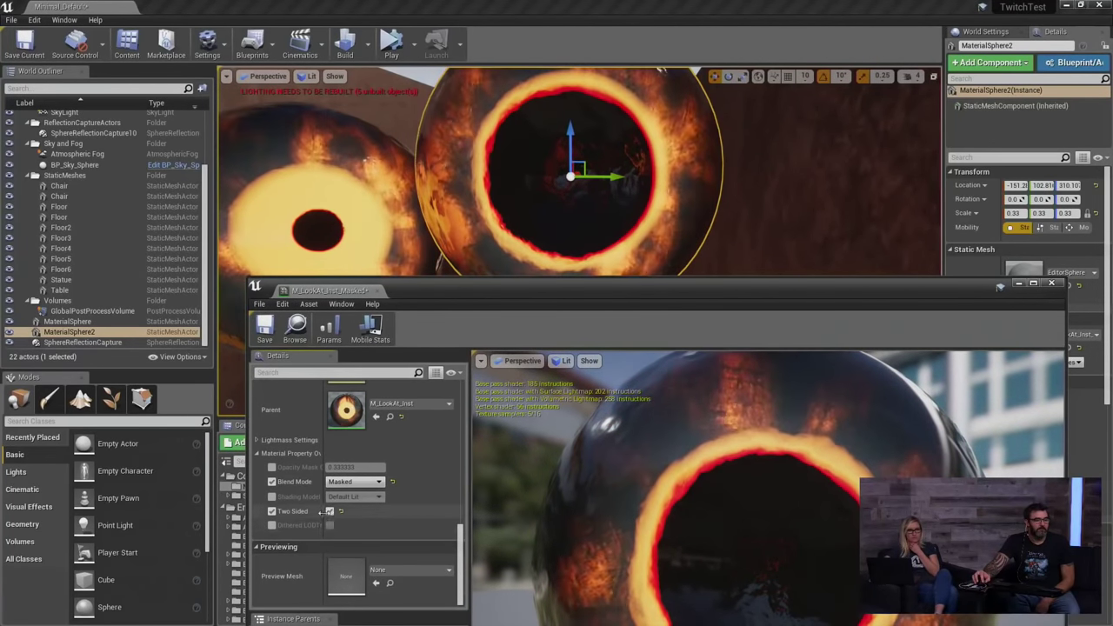
left_click(271, 511)
Examine the pupil of the masked eye in the level from several distances and angles, with the sphere deselected.
left_click_drag(541, 290, 515, 470)
scroll(532, 382, "down", 8)
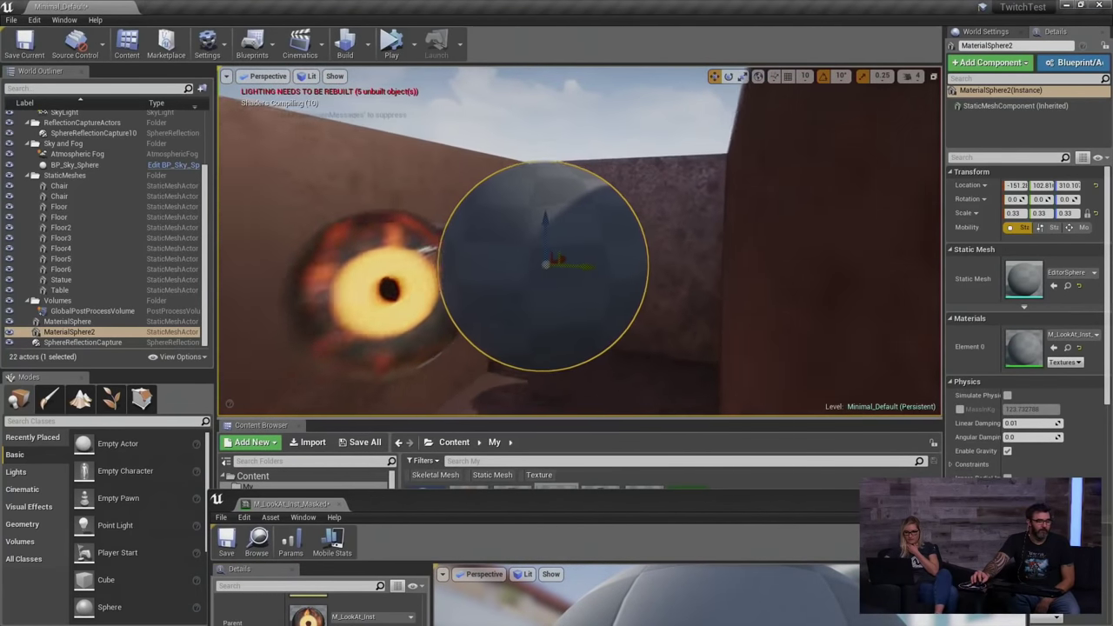
key("w")
right_click_drag(568, 312, 604, 348)
key("s")
key("s")
key("w")
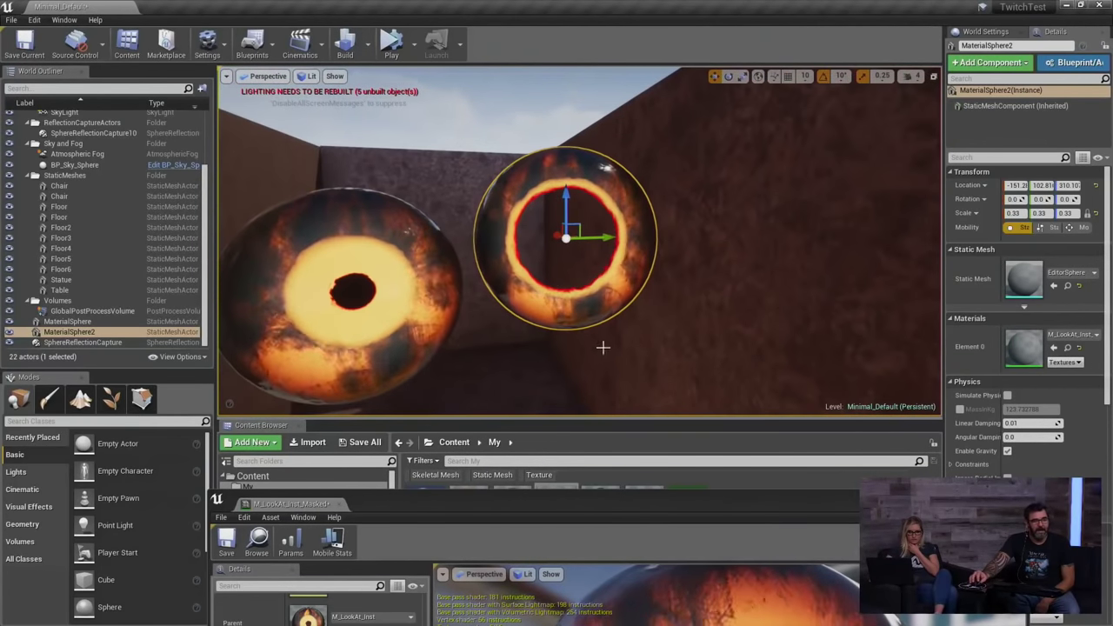
left_click(682, 305)
key("Escape")
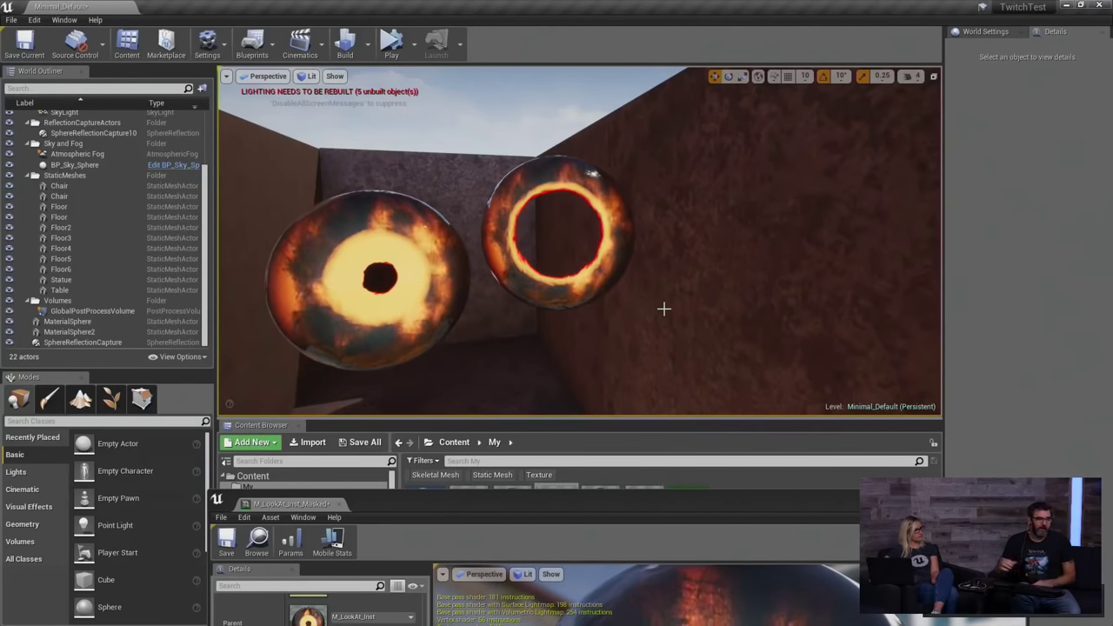
left_click_drag(459, 504, 568, 248)
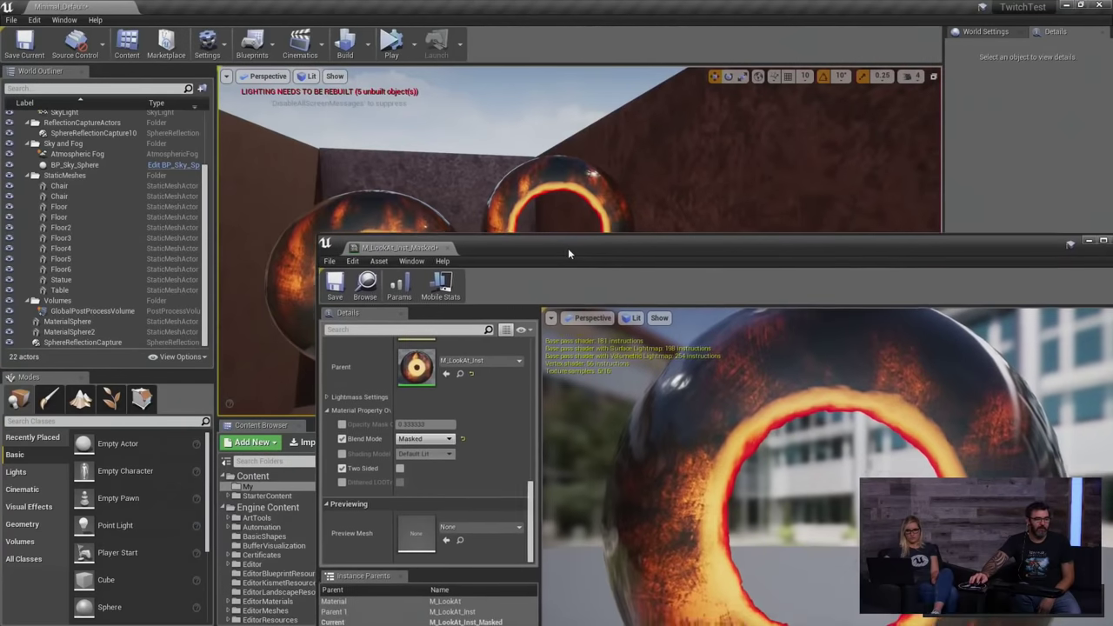
Enable the Heat 1 and Heat 2 overrides in M_LookAt_Inst_Masked and set Heat 2 to blue with a hue of about 222.
scroll(480, 373, "down", 5)
scroll(448, 409, "down", 3)
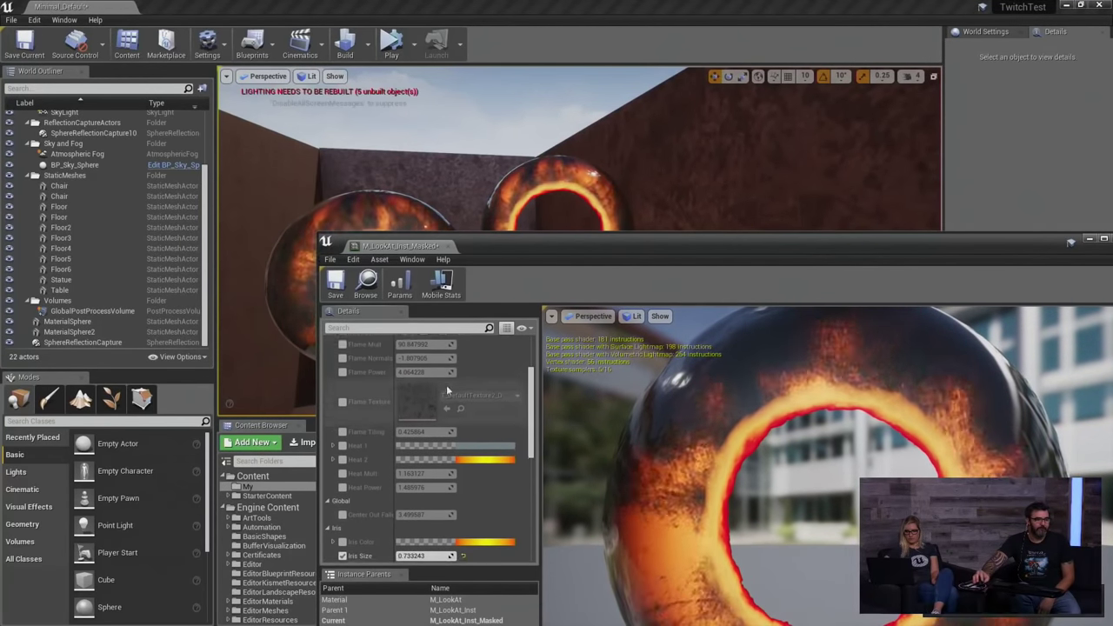
left_click(342, 428)
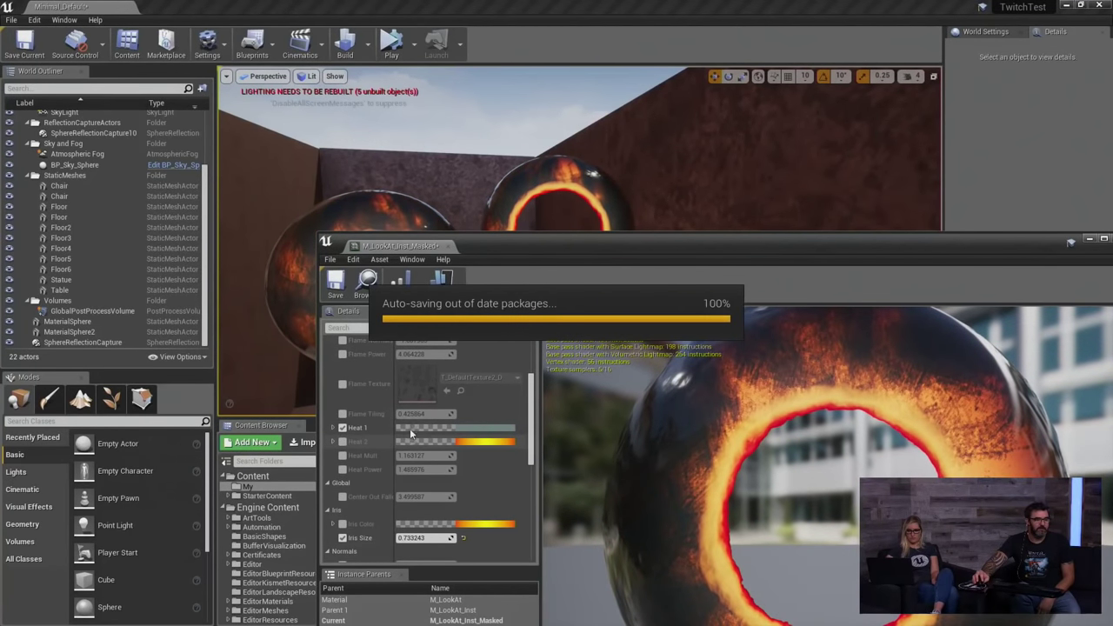
left_click(343, 442)
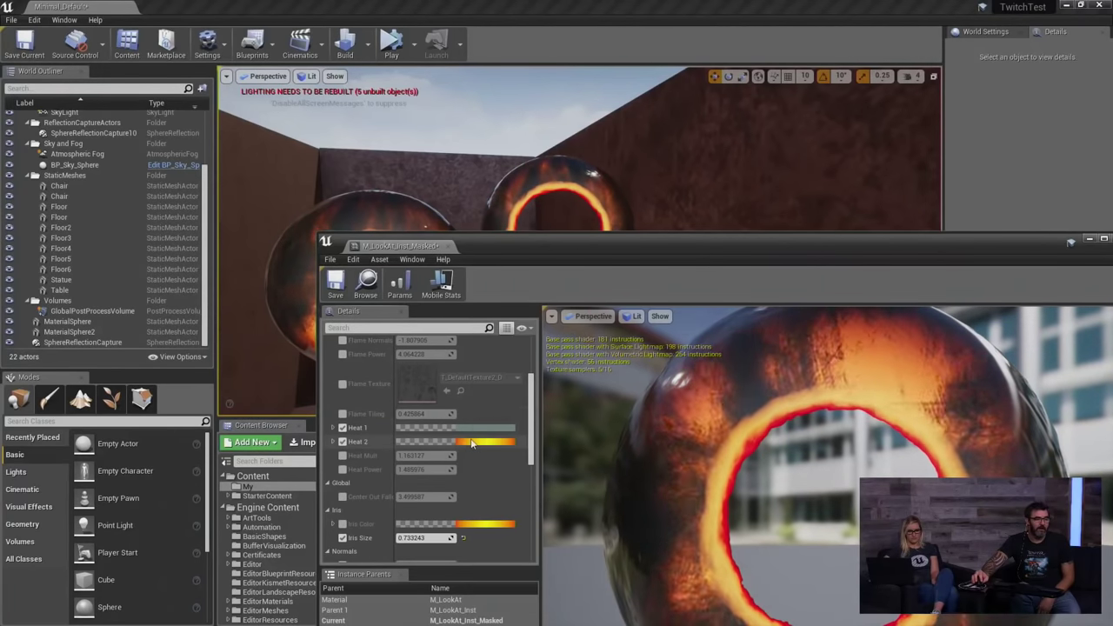
left_click(471, 443)
left_click_drag(663, 490, 722, 491)
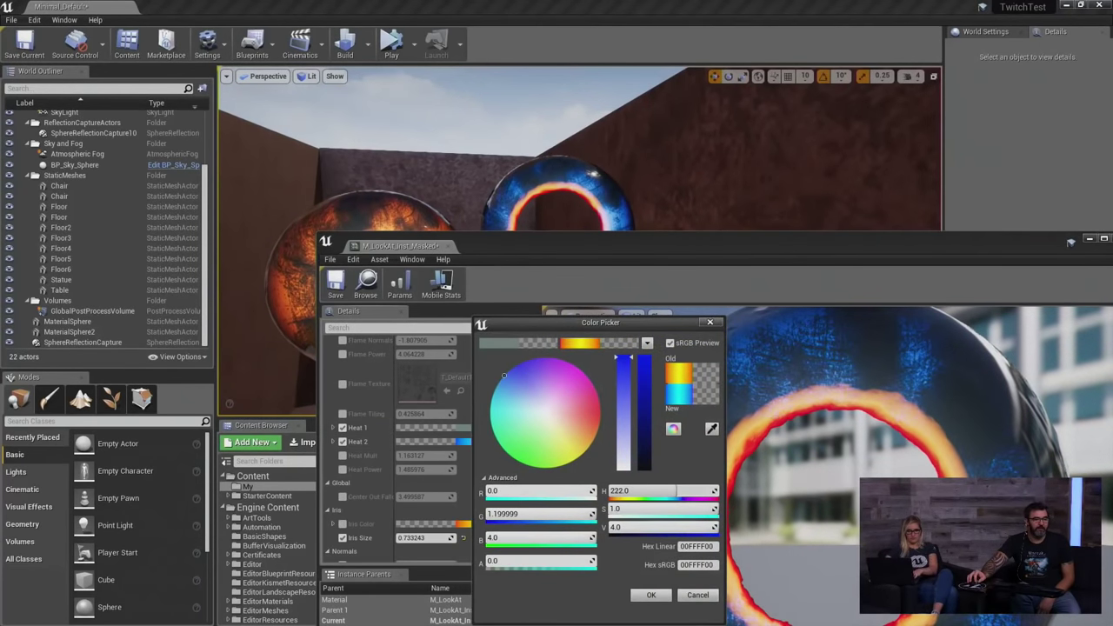
left_click(650, 595)
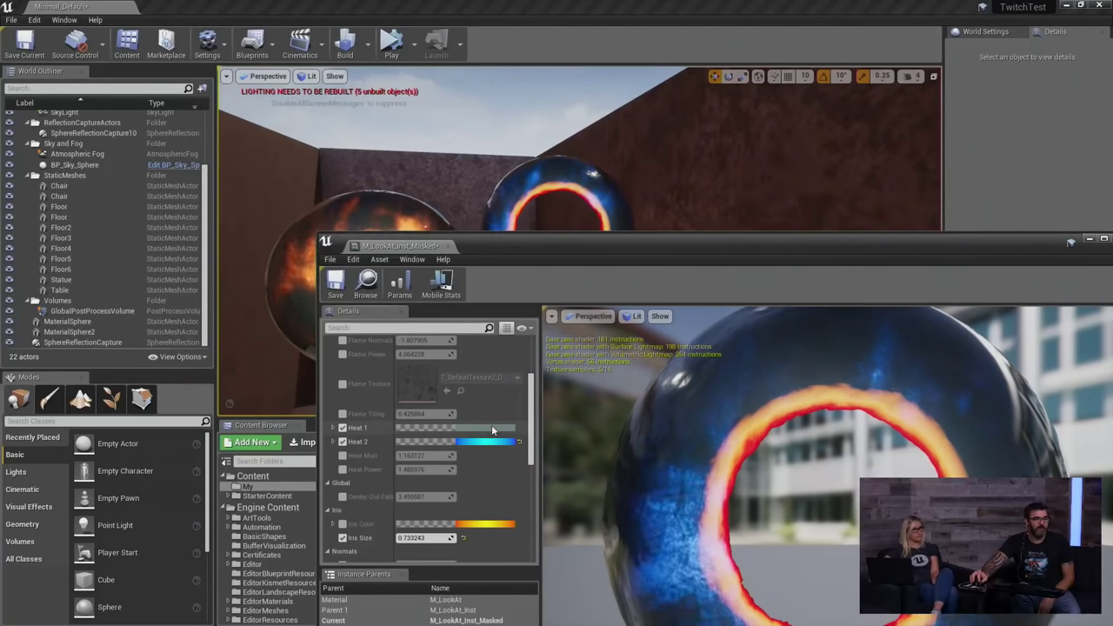
Set the Heat 1 color of M_LookAt_Inst_Masked to a brightened green with a hue of about 141.
left_click(493, 429)
mouse_move(571, 414)
left_mouse_down()
mouse_move(520, 429)
mouse_move(534, 438)
left_mouse_up()
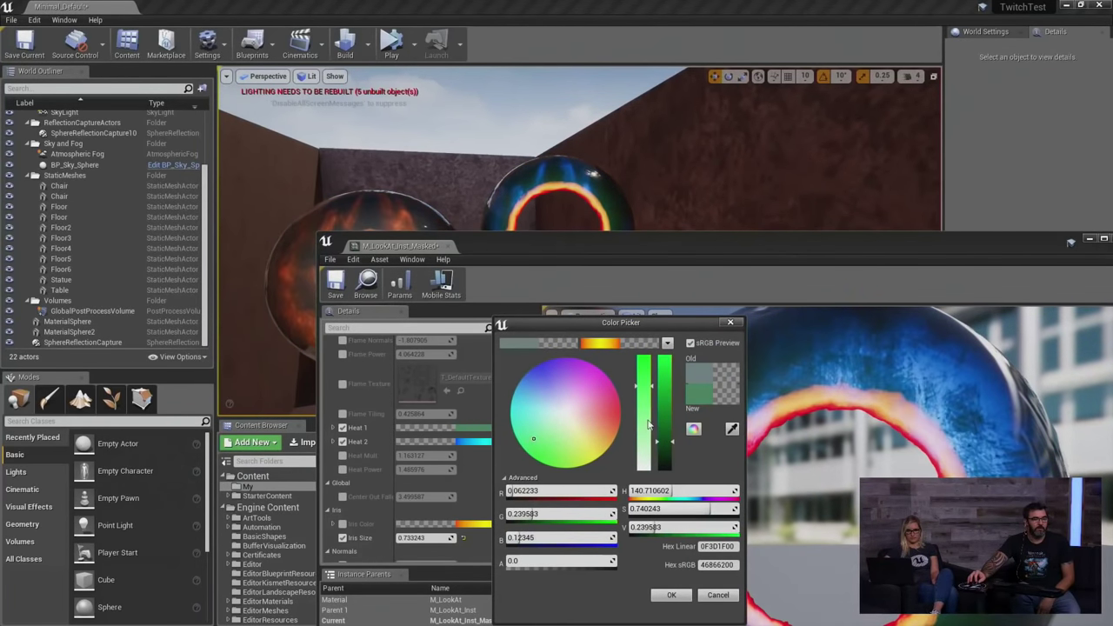
left_click_drag(663, 441, 665, 412)
left_click(672, 595)
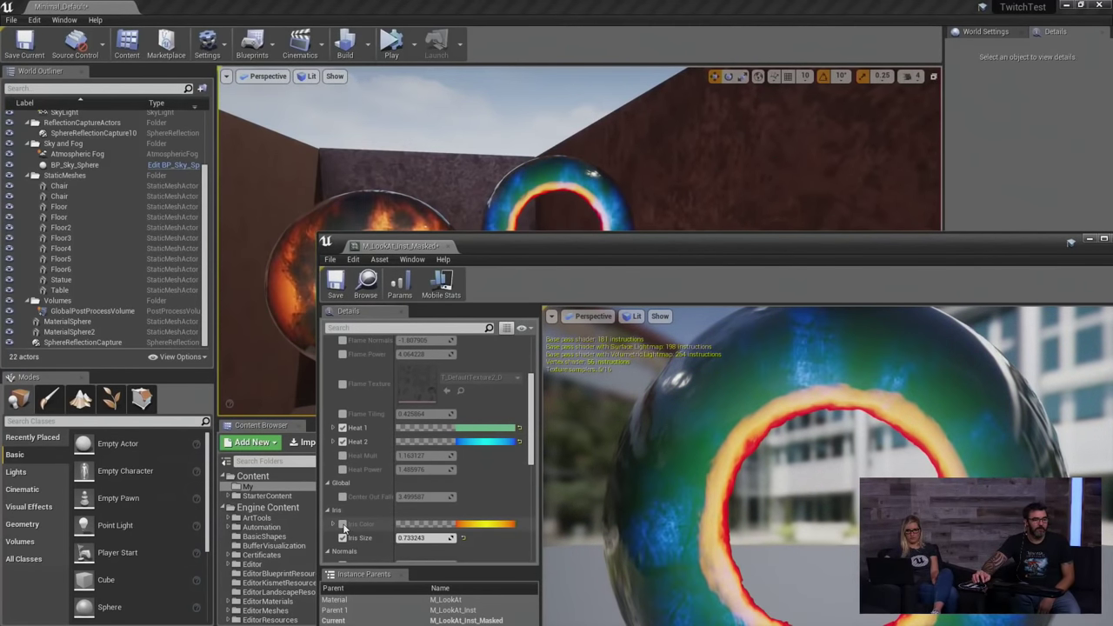
Override Iris Color in M_LookAt_Inst_Masked with a bright blue.
left_click(487, 523)
mouse_move(556, 442)
left_mouse_down()
mouse_move(543, 450)
mouse_move(479, 380)
left_mouse_up()
left_click(628, 595)
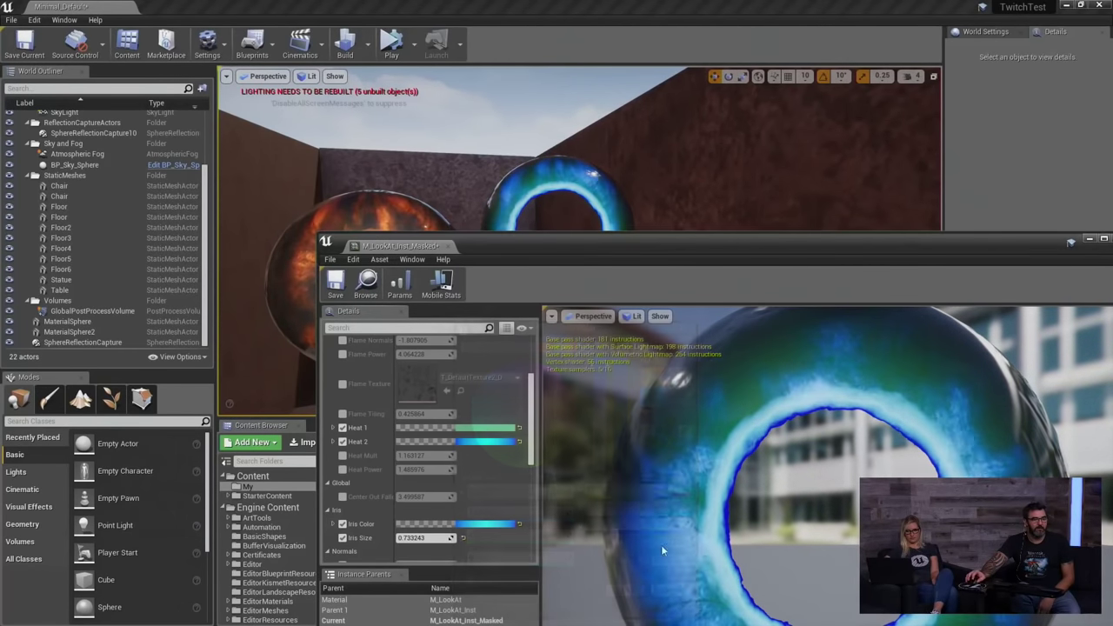
Close the M_LookAt_Inst_Masked editor and compare the recolored masked eye with the fiery eye in the level from several distances.
left_click_drag(1057, 245, 896, 274)
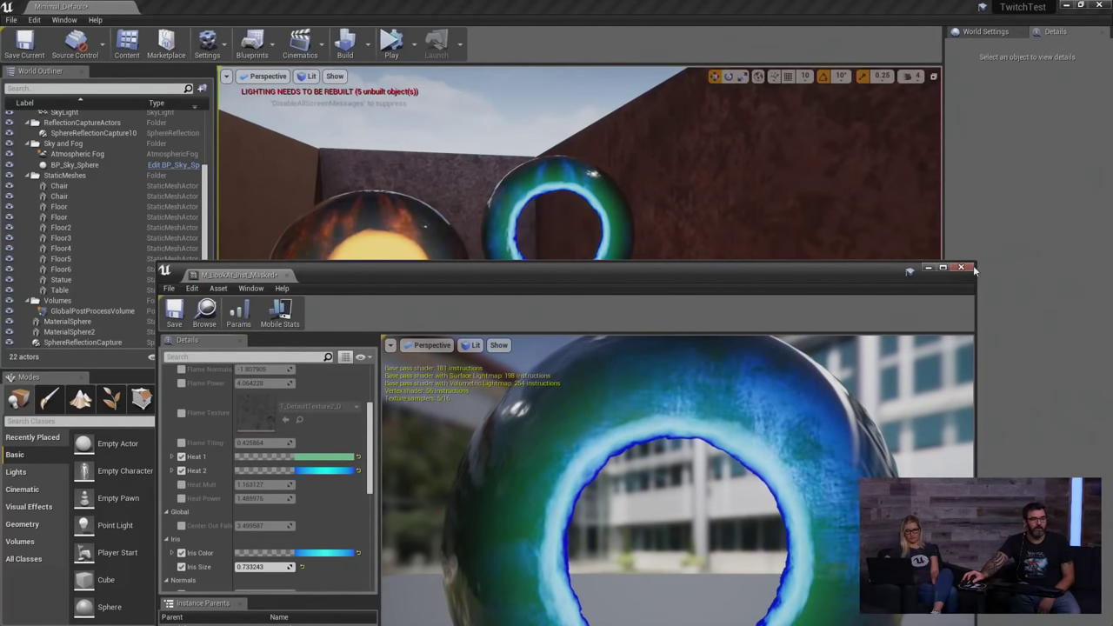
left_click(961, 267)
right_click_drag(586, 321, 472, 368)
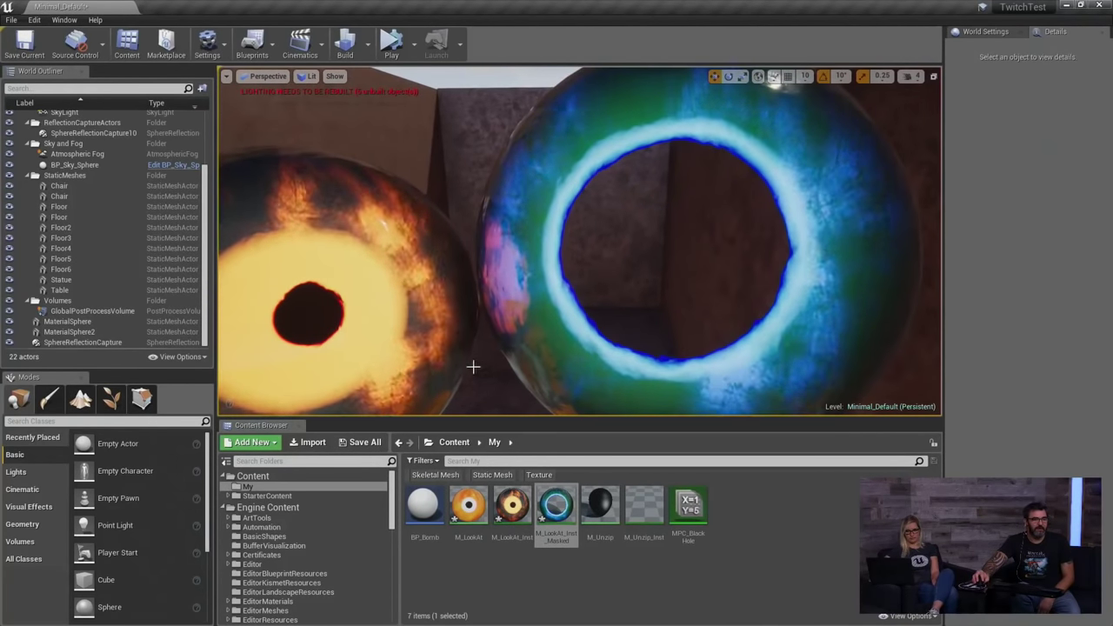
scroll(473, 368, "down", 2)
scroll(339, 282, "down", 3)
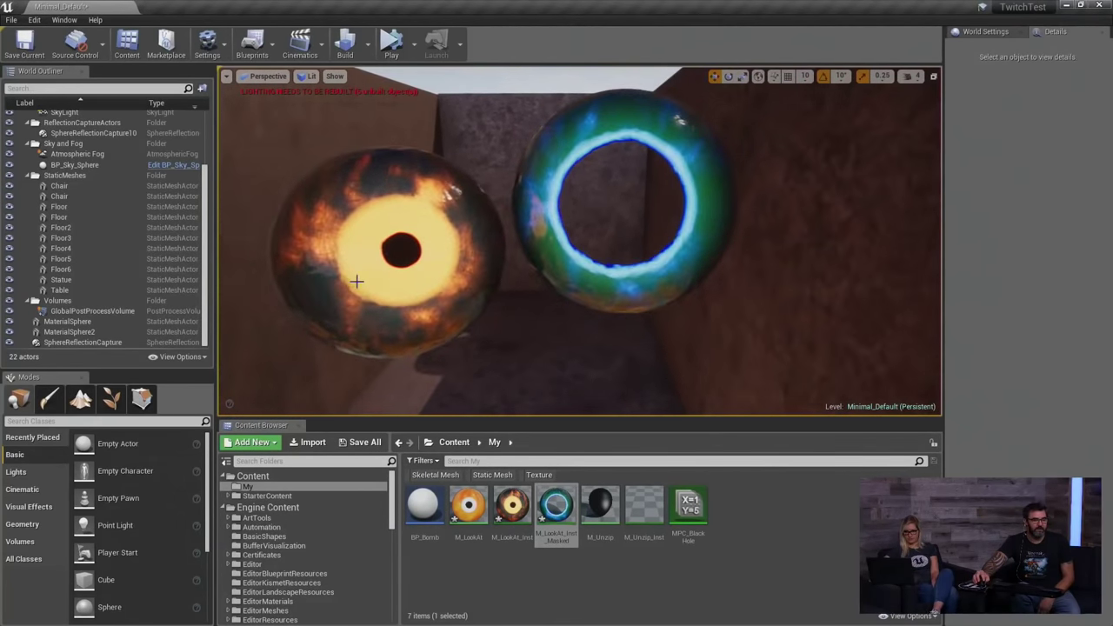
right_click_drag(574, 365, 595, 383)
mouse_move(528, 299)
right_mouse_down()
mouse_move(527, 315)
mouse_move(528, 298)
right_mouse_up()
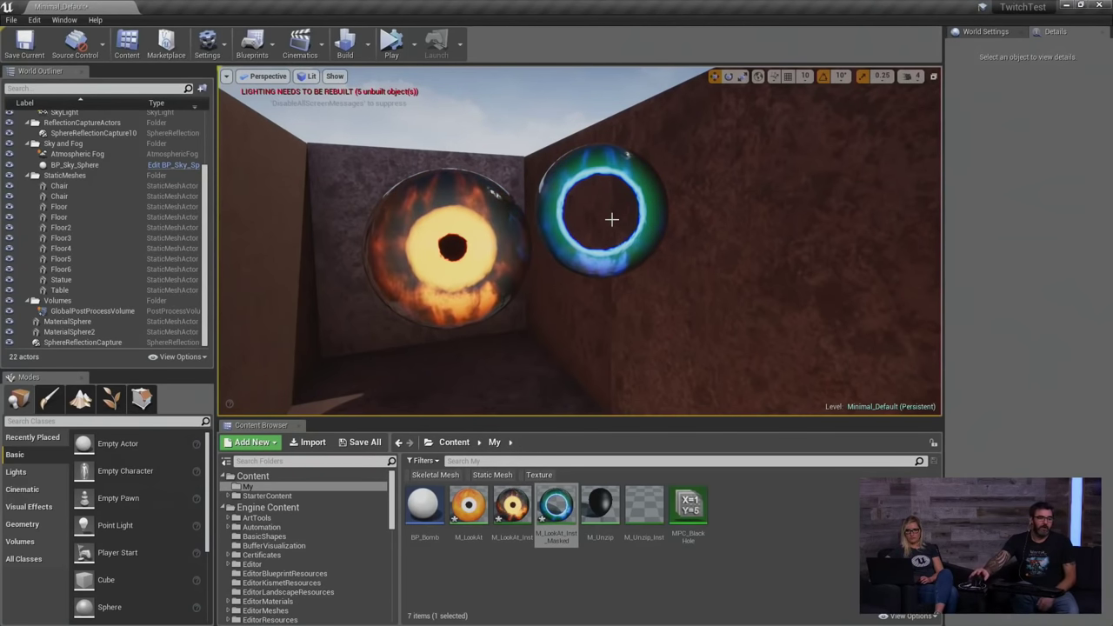
Open the M_LookAt material and examine the Camera Vector and TransformVector nodes in the Displacement group.
double_click(468, 504)
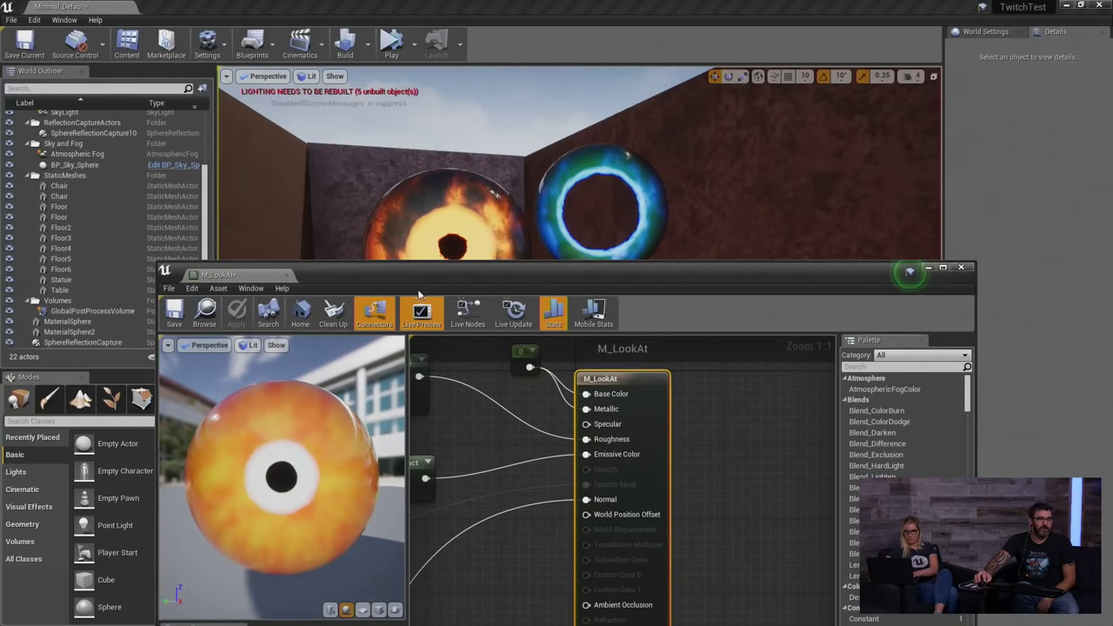
scroll(501, 288, "down", 5)
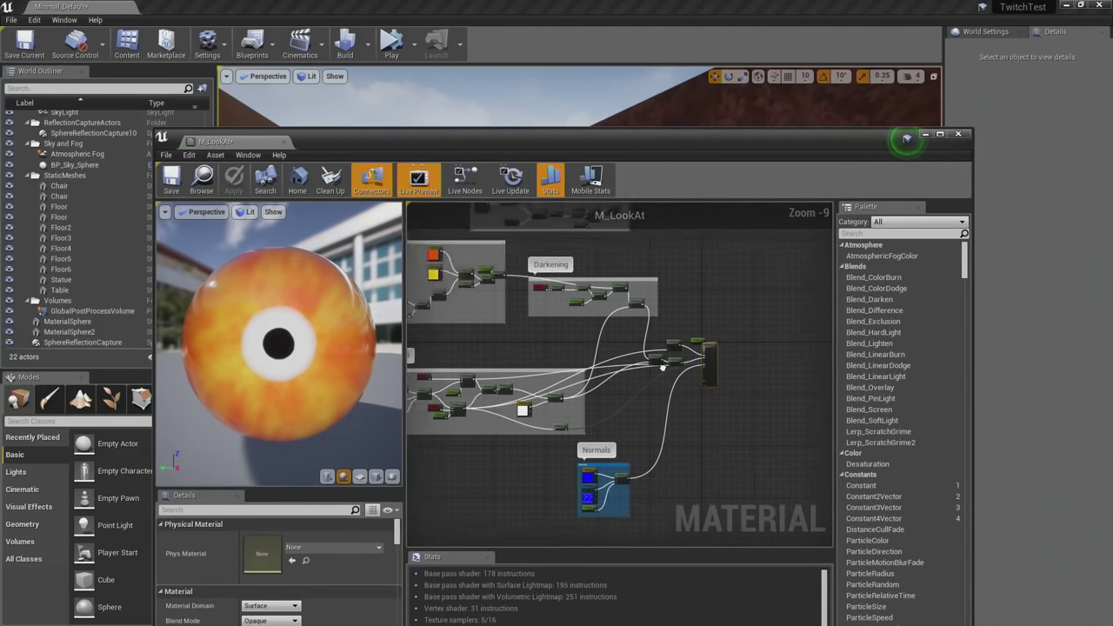
scroll(572, 332, "up", 3)
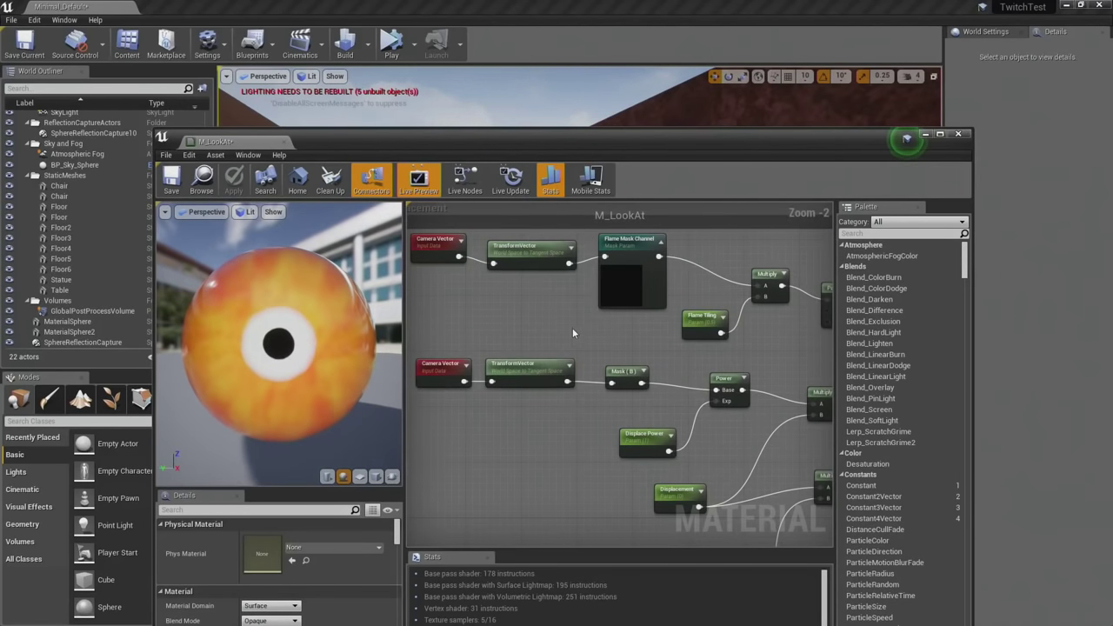
left_click_drag(434, 366, 442, 352)
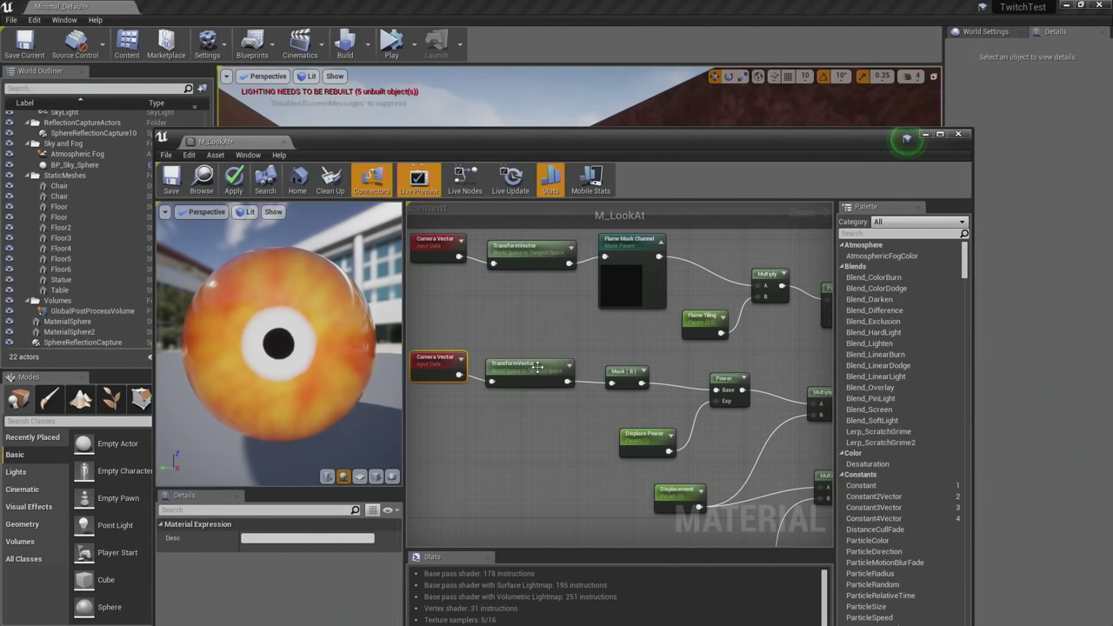
left_click(573, 337)
scroll(563, 337, "down", 8)
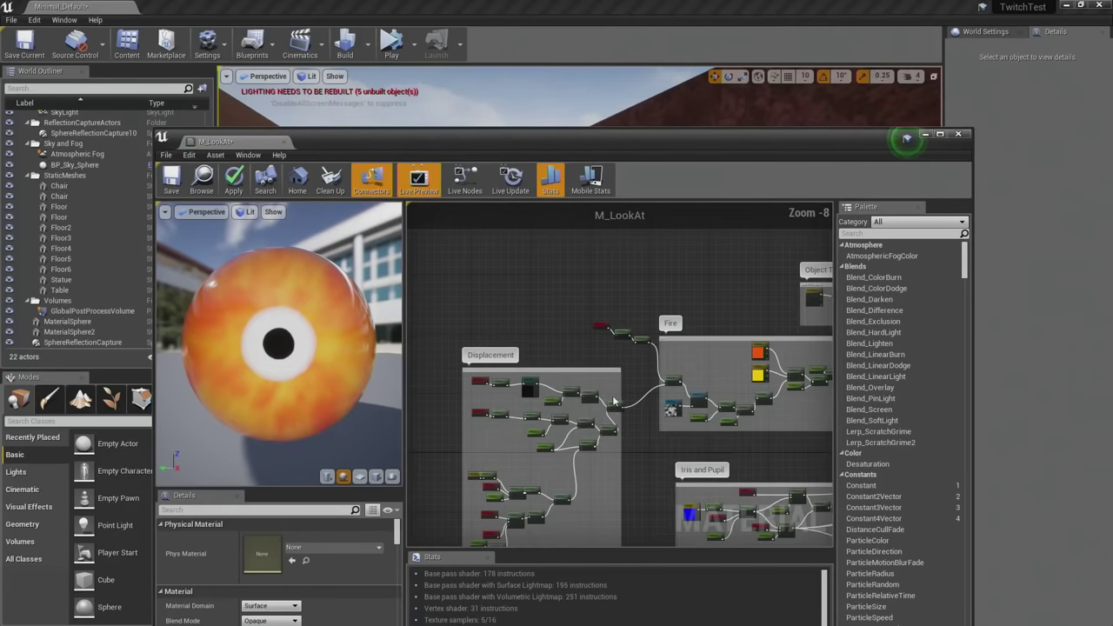
Examine the ExternalLoc parameter and Actor Position node that feed the Object Tracking group of M_LookAt.
right_click_drag(713, 356, 627, 397)
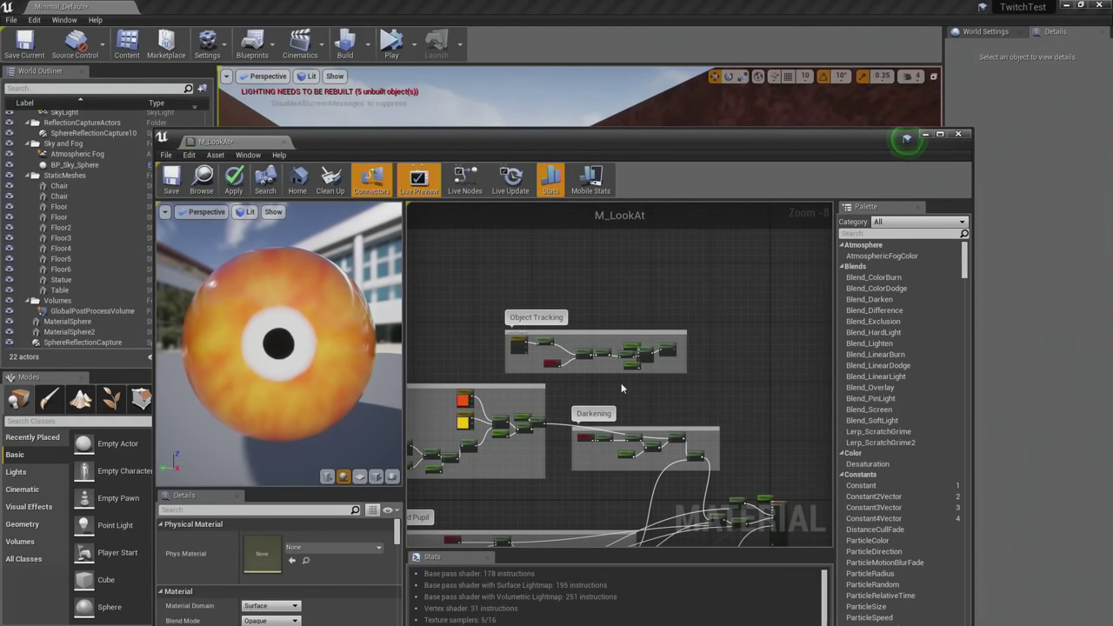
scroll(605, 377, "up", 6)
right_click_drag(557, 326, 712, 421)
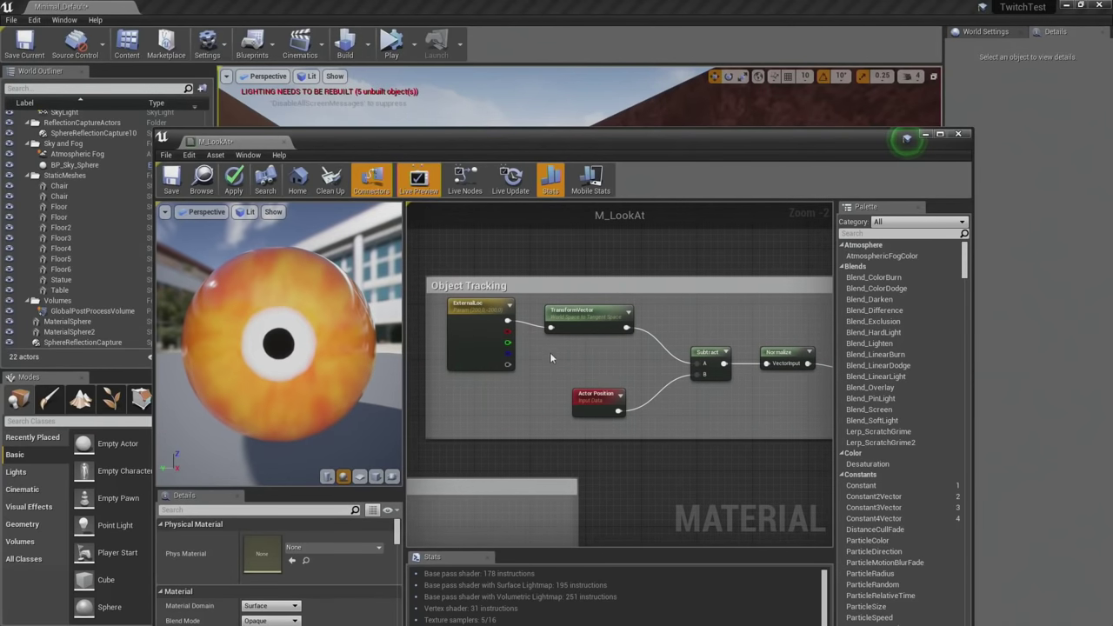
left_click(486, 348)
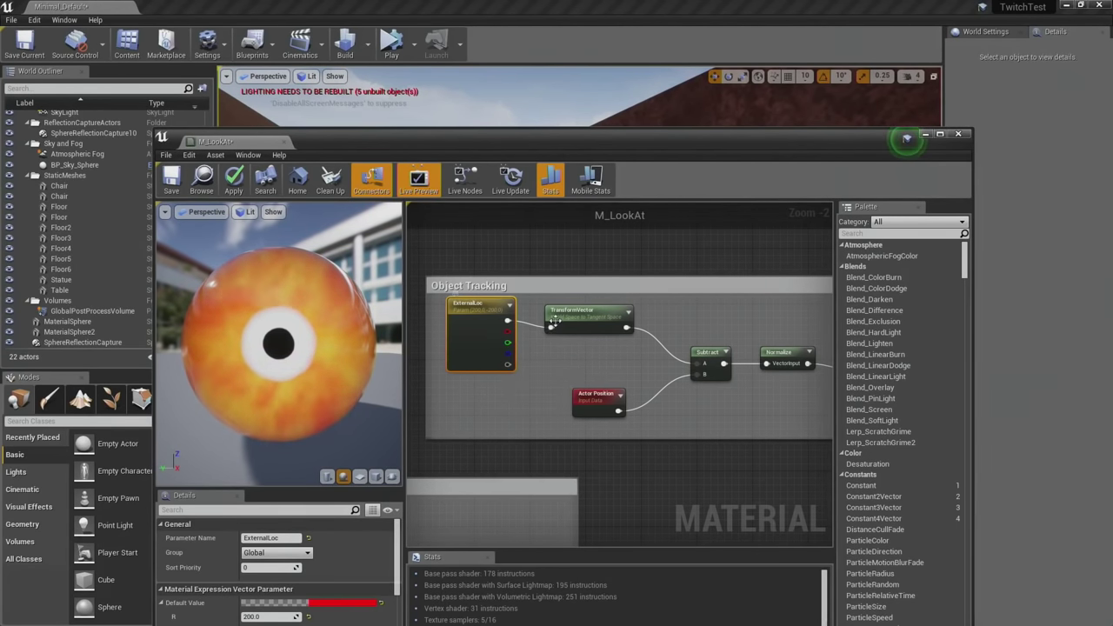
left_click_drag(587, 393, 566, 386)
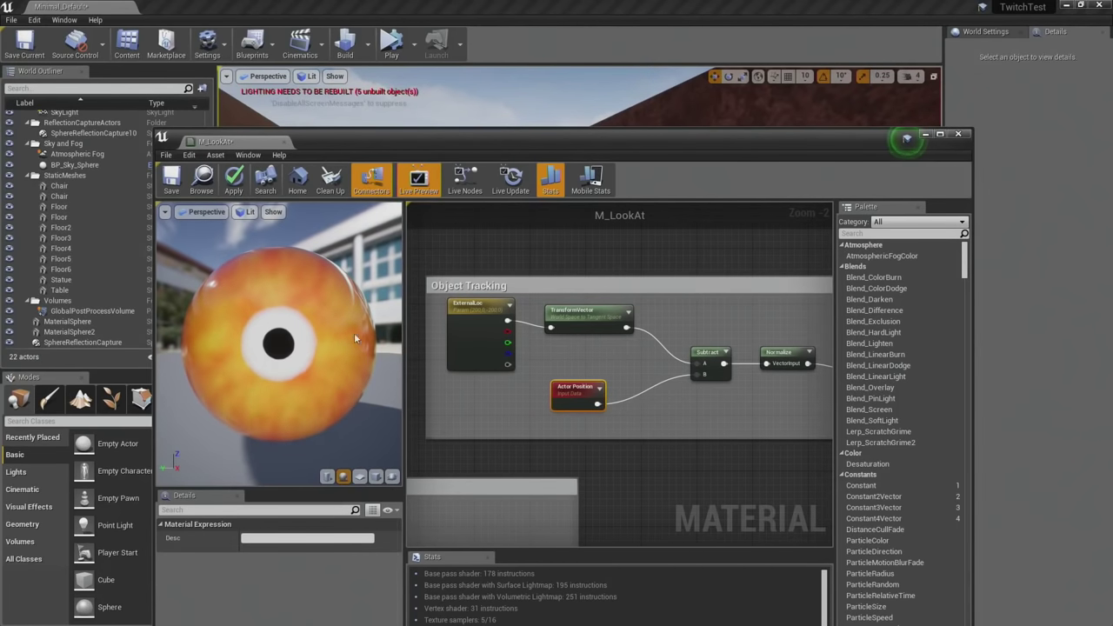
left_click_drag(365, 348, 372, 348)
left_click_drag(488, 336, 480, 342)
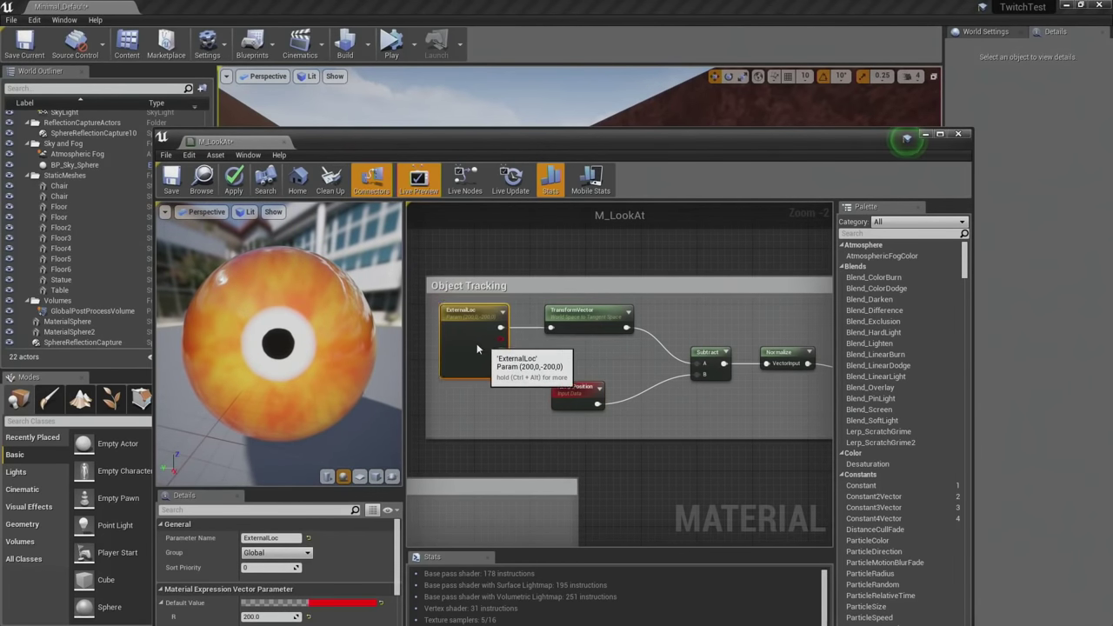
Follow the Object Tracking chain through Subtract, Normalize and SphereMask, and preview its final Clamp node.
right_click_drag(620, 358, 497, 351)
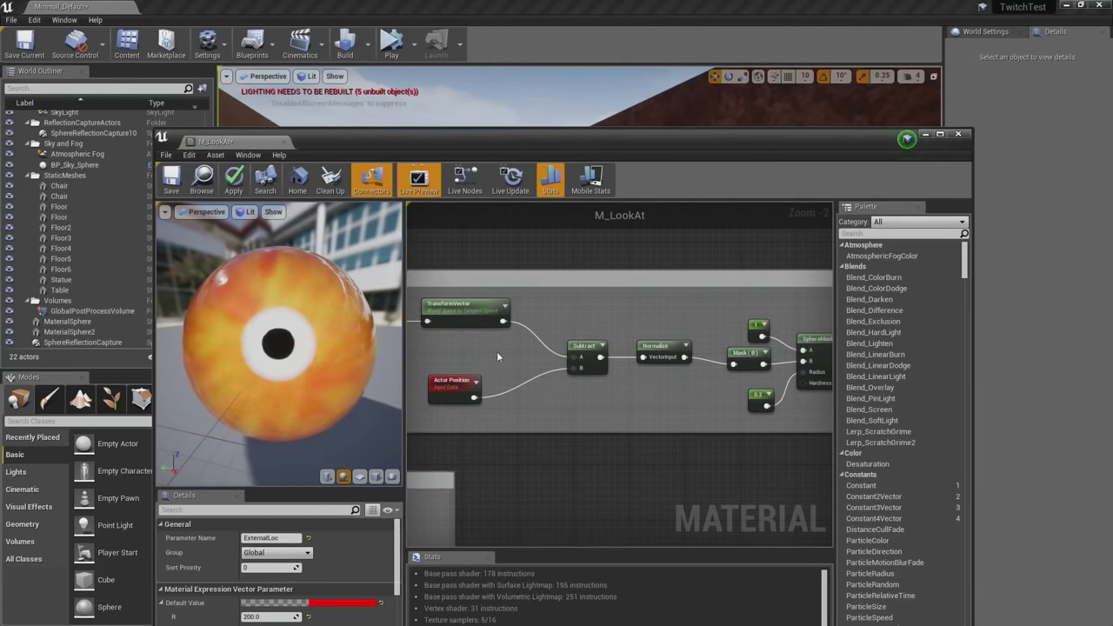
left_click(584, 345)
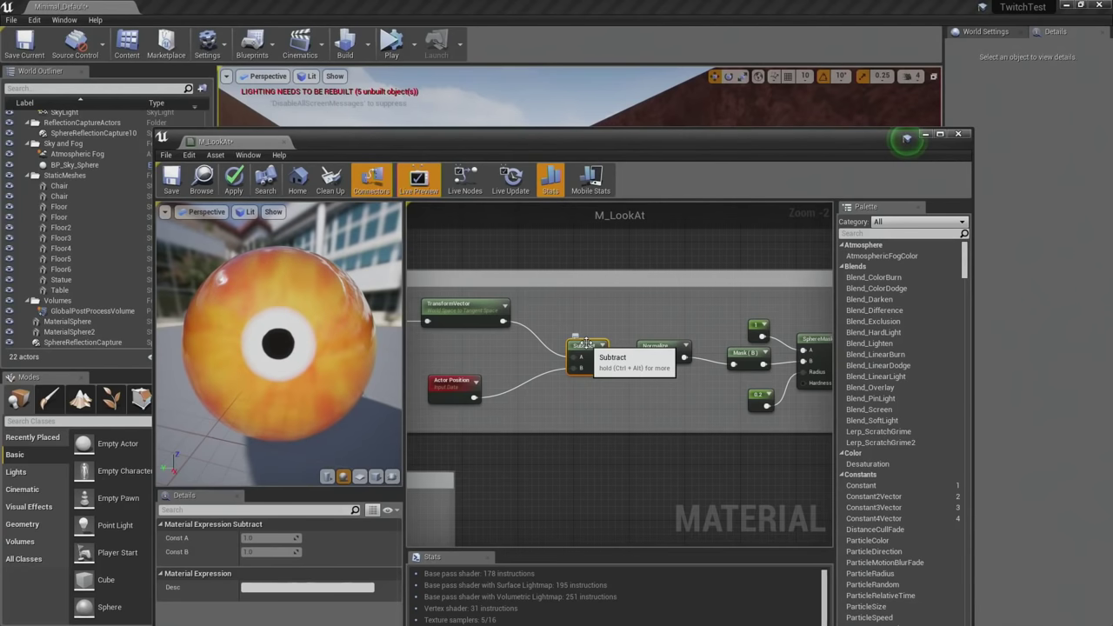
right_click_drag(807, 367, 653, 335)
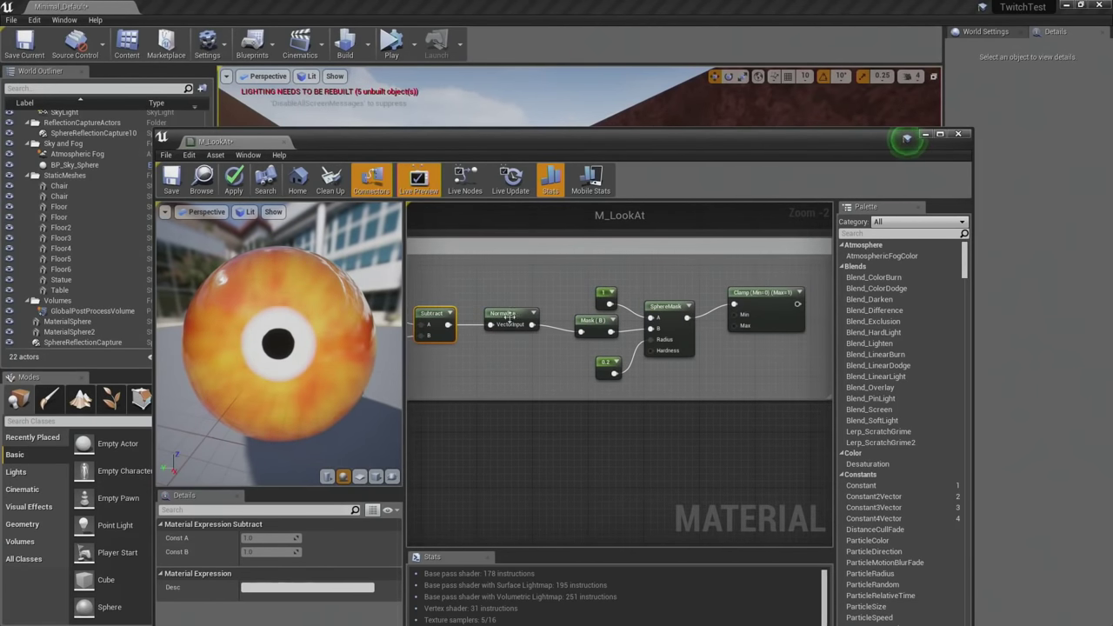
right_click(768, 297)
left_click(780, 306)
key("space")
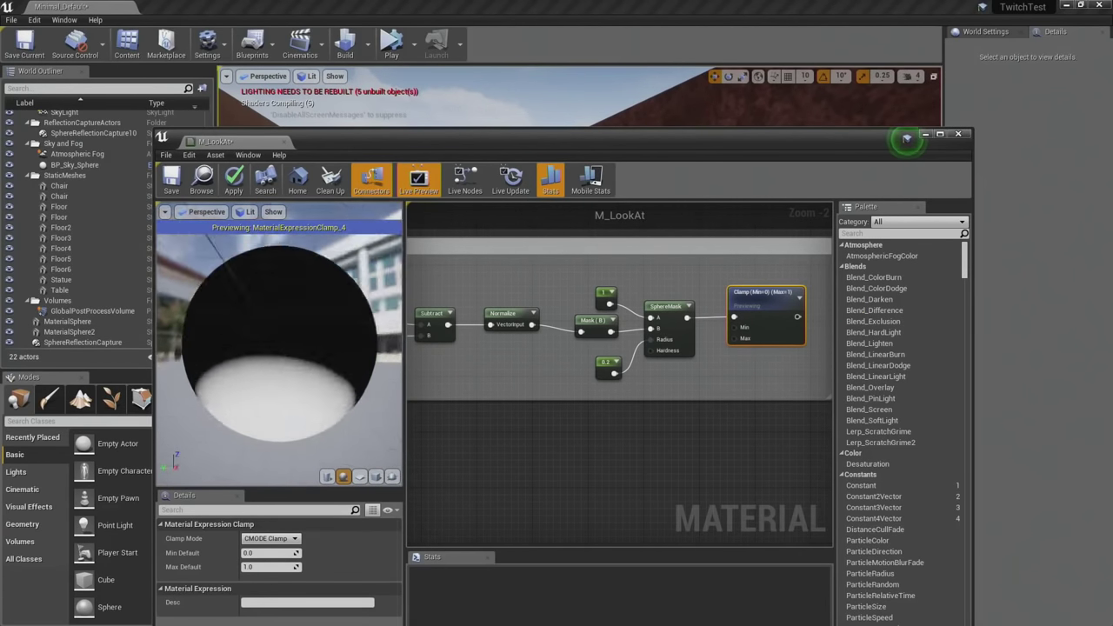
Set the B default value of the ExternalLoc parameter to about 487.47 to move the previewed tracking spot.
scroll(326, 377, "down", 4)
right_click_drag(446, 373, 766, 383)
left_click(540, 326)
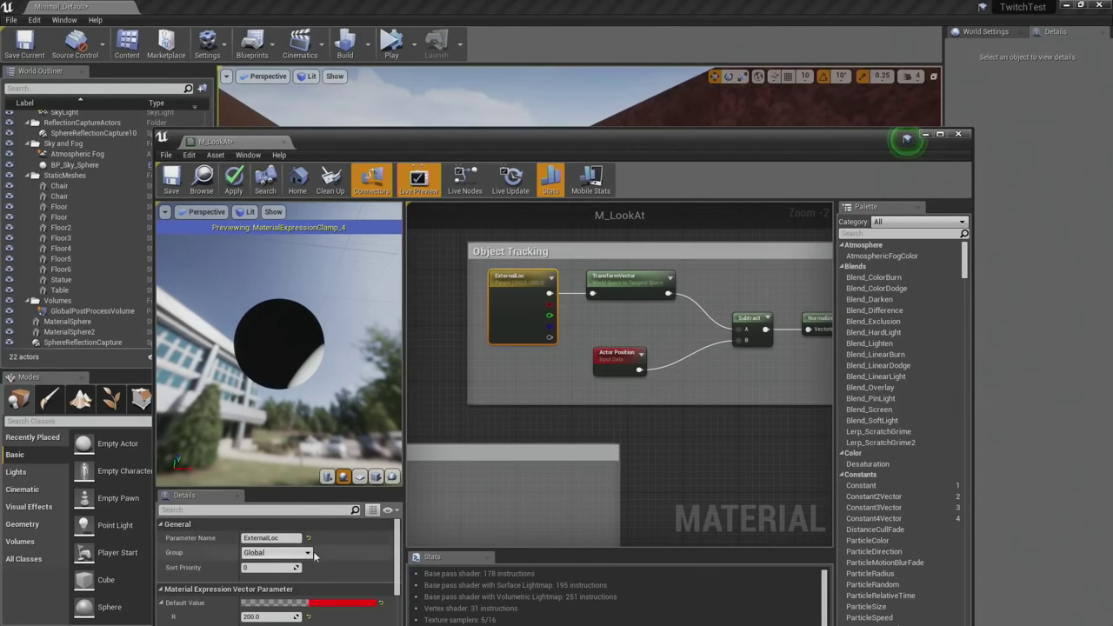
scroll(271, 578, "down", 3)
left_click_drag(268, 581, 301, 581)
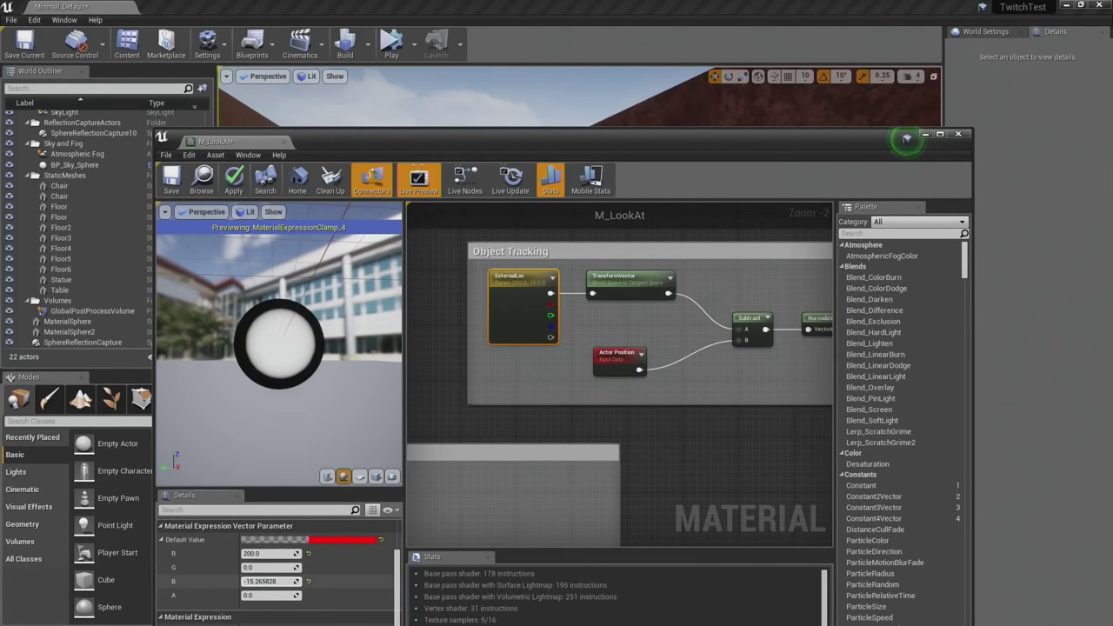
left_click_drag(271, 581, 290, 581)
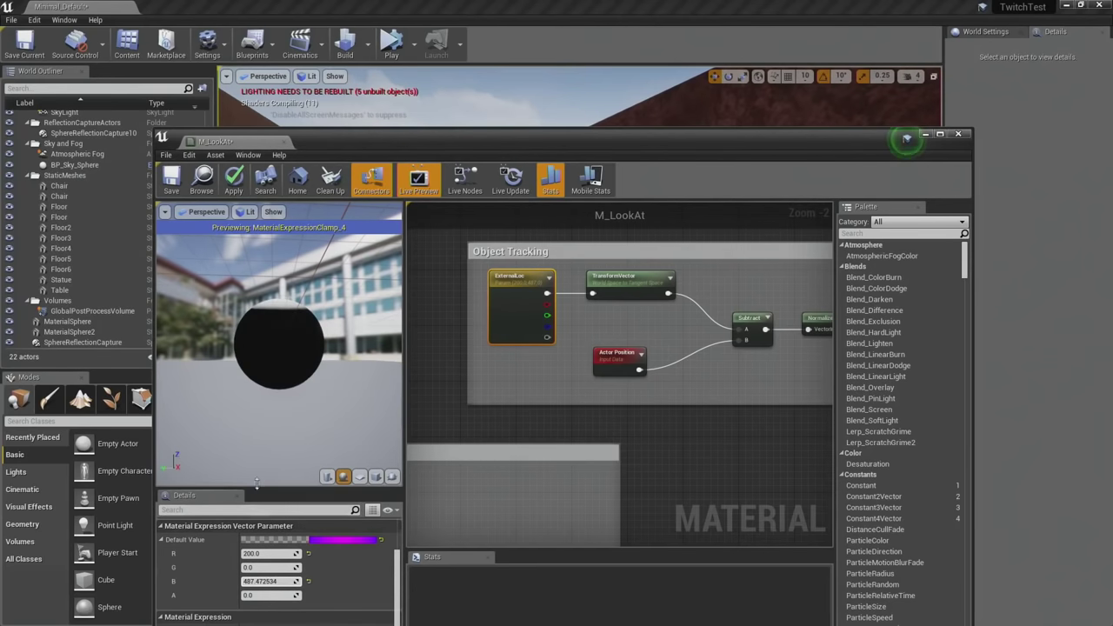
Set ExternalLoc's R default value to about -17522.8, inspect the preview sphere, and close M_LookAt without applying the changes.
left_click_drag(261, 442, 339, 470)
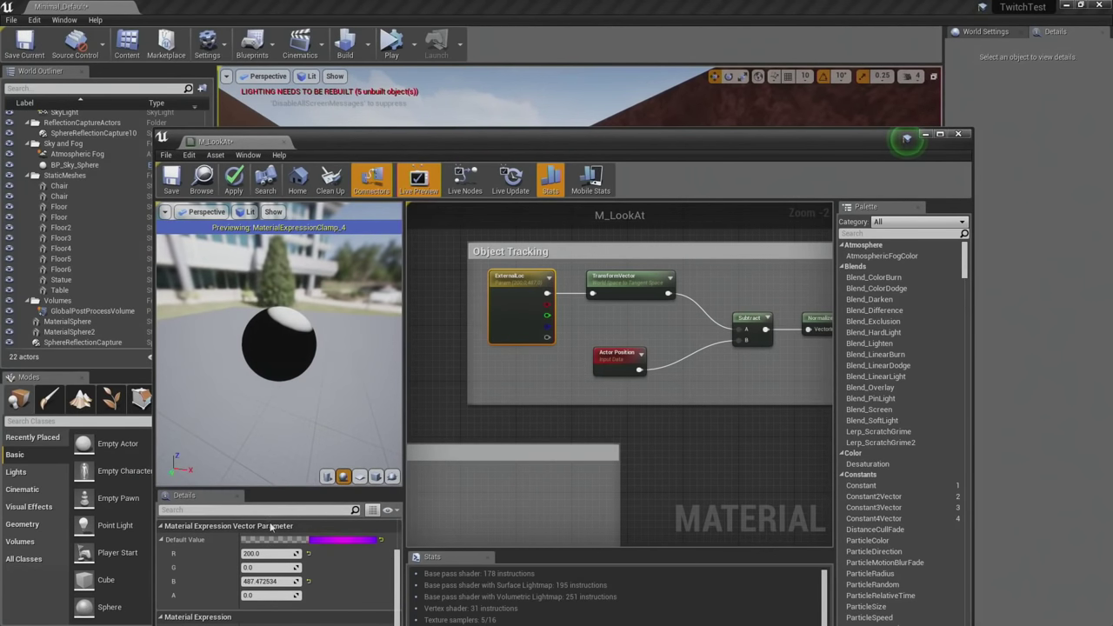
mouse_move(269, 553)
left_mouse_down()
mouse_move(244, 553)
mouse_move(260, 553)
left_mouse_up()
scroll(301, 428, "up", 4)
left_click_drag(301, 428, 379, 428)
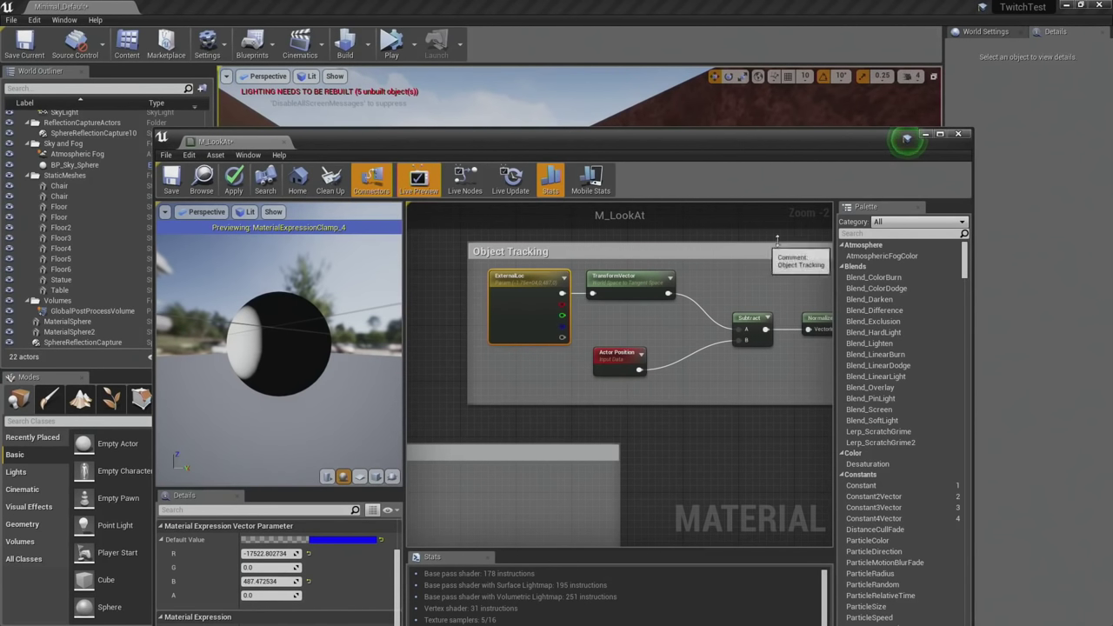
left_click(957, 134)
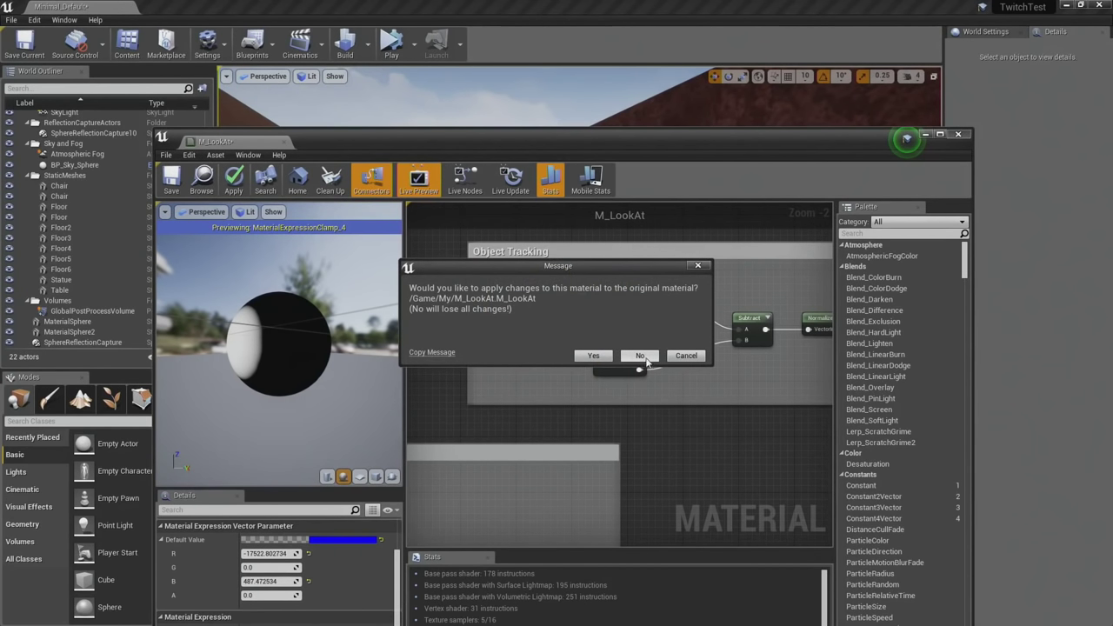
left_click(640, 355)
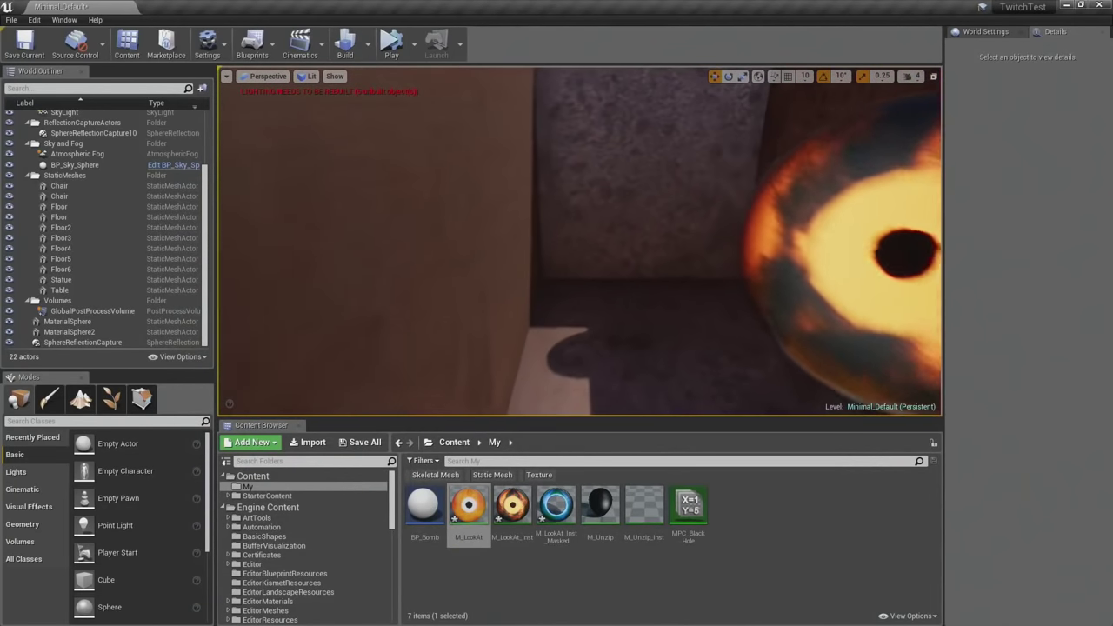
View the fiery eye up close in the level, and back away until both eyes are in view.
right_click_drag(530, 328, 557, 328)
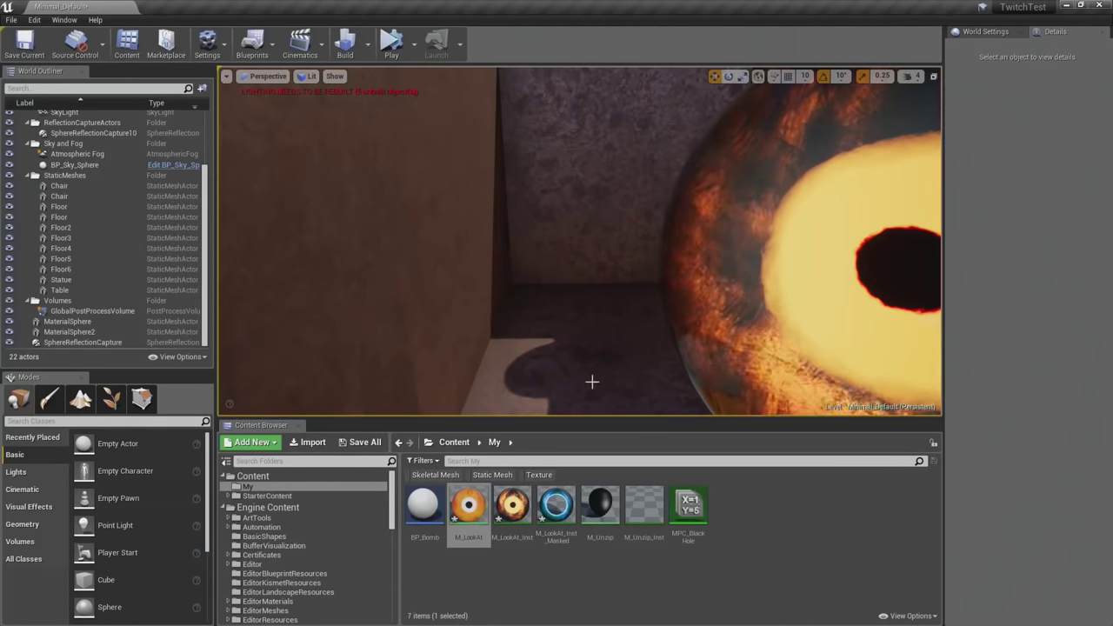
right_click_drag(592, 381, 607, 283)
key("s")
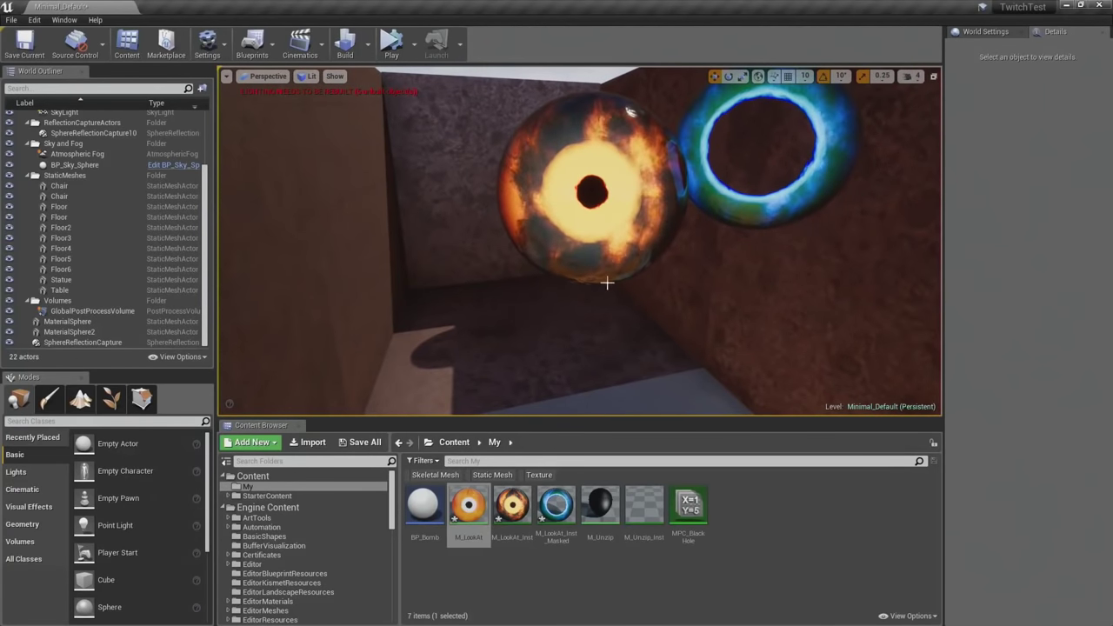
Move around the fiery eye in the level to examine its surface and pupil from close up and from farther away.
left_click_drag(607, 283, 607, 196)
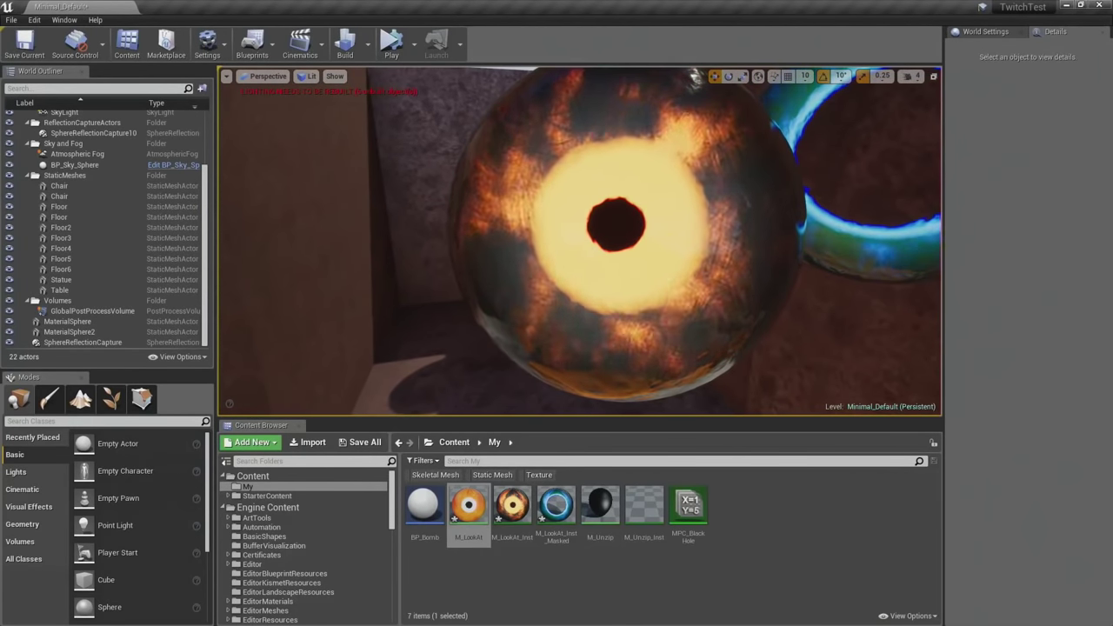
key("s")
right_click_drag(607, 196, 548, 174)
key("w")
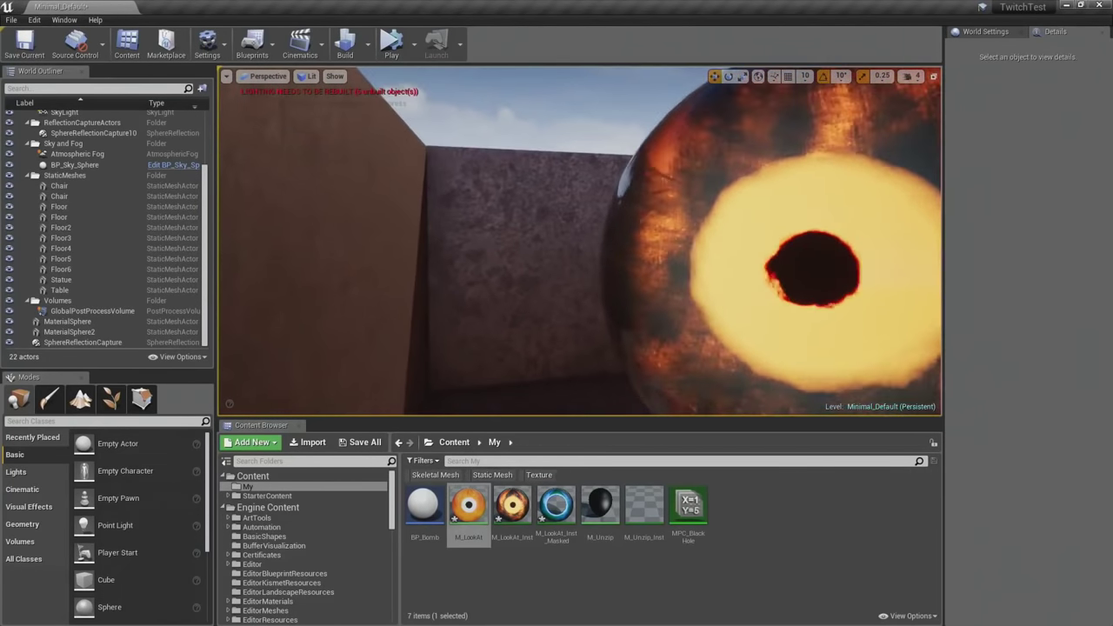
right_click_drag(551, 336, 533, 336)
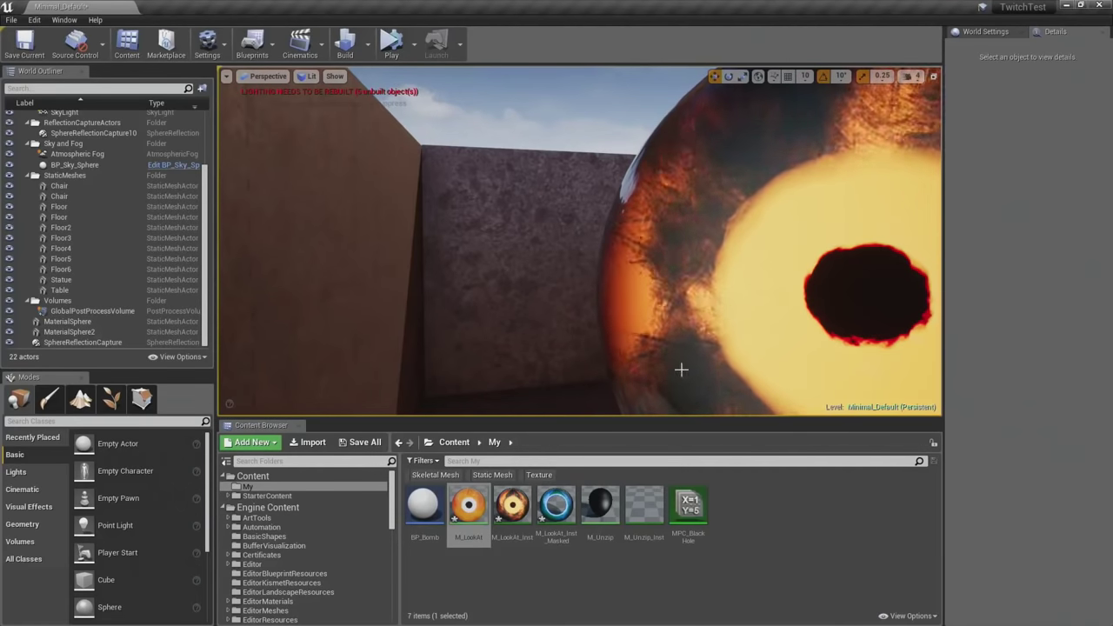
right_click_drag(681, 368, 757, 366)
key("a")
key("w")
key("s")
key("d")
key("s")
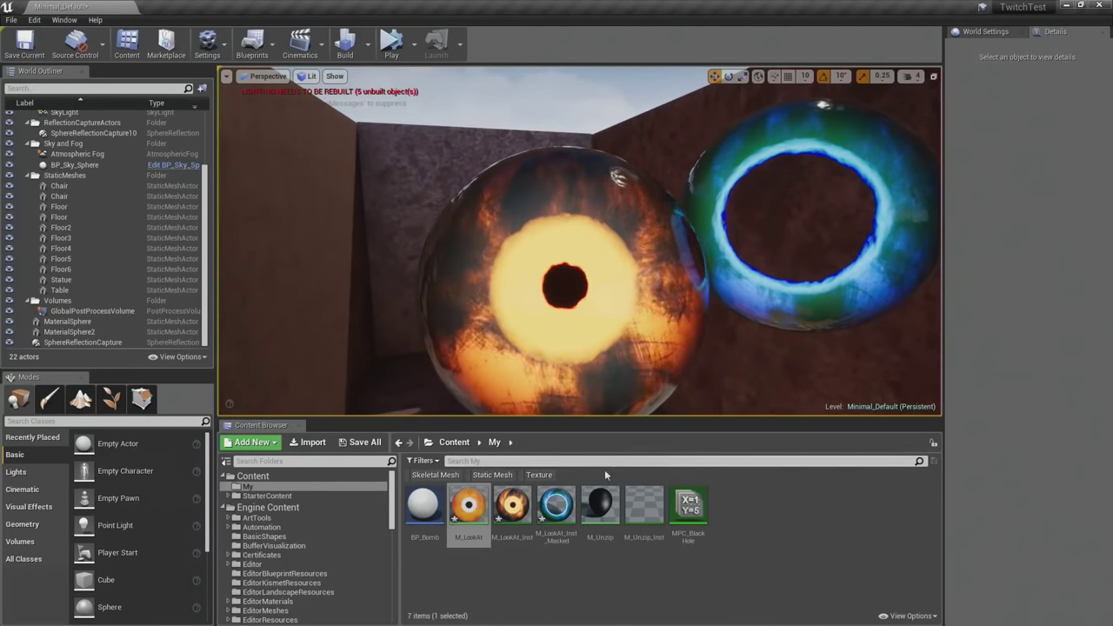
Open M_LookAt, review the ExternalLoc parameter in the Object Tracking section, and close the material.
double_click(471, 514)
right_click_drag(535, 367, 880, 594)
scroll(772, 492, "down", 5)
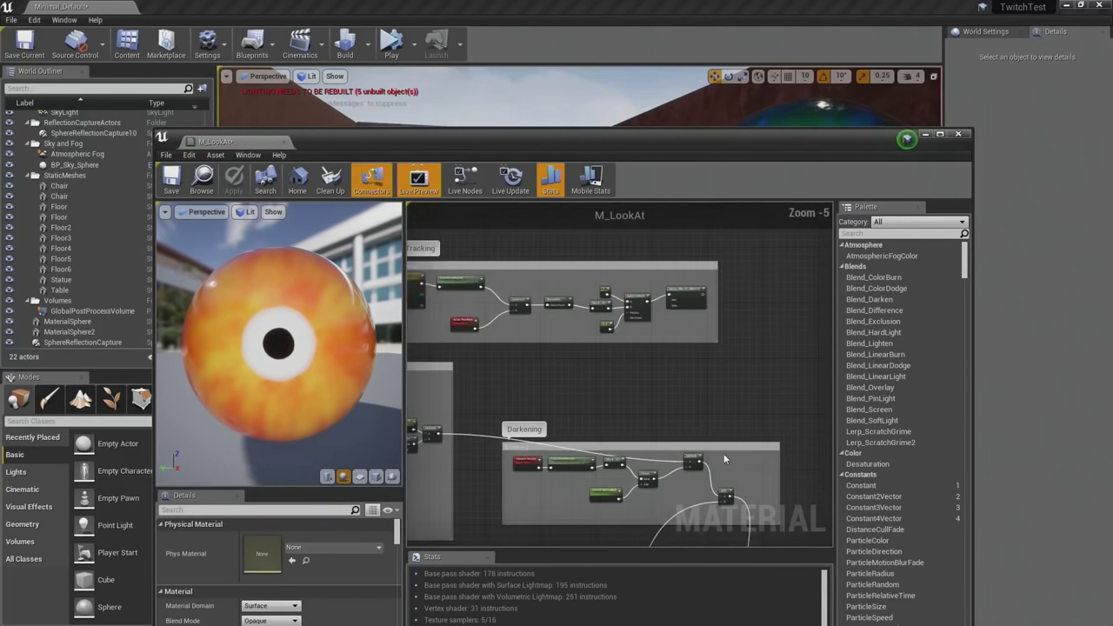
right_click_drag(724, 454, 717, 513)
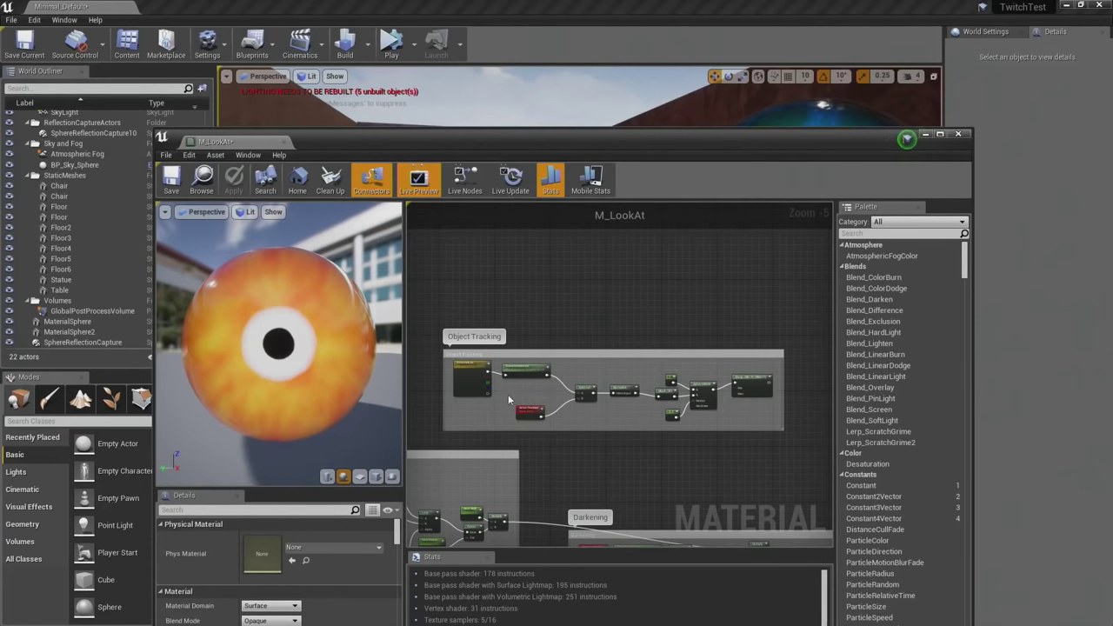
right_click_drag(493, 407, 586, 397)
scroll(514, 433, "up", 1)
right_click_drag(511, 435, 597, 402)
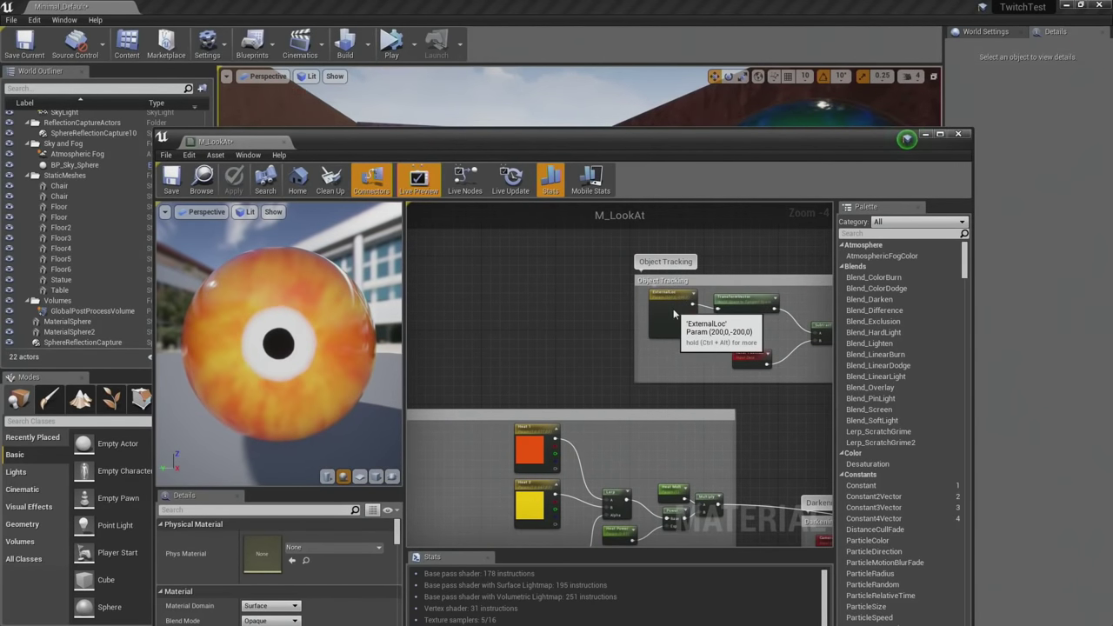
left_click(659, 315)
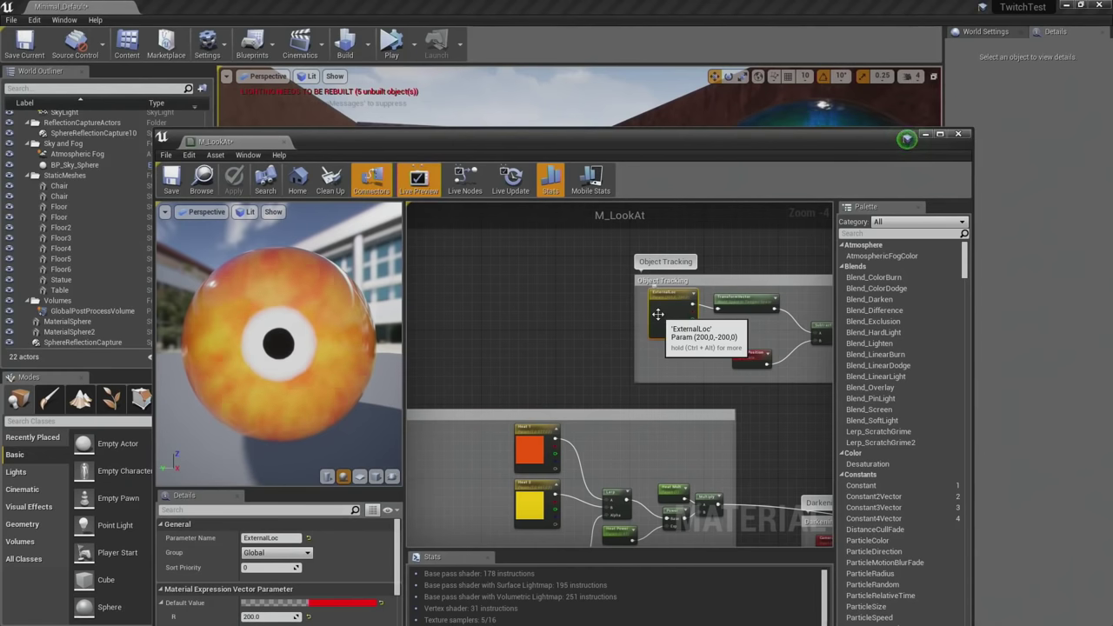
left_click(567, 360)
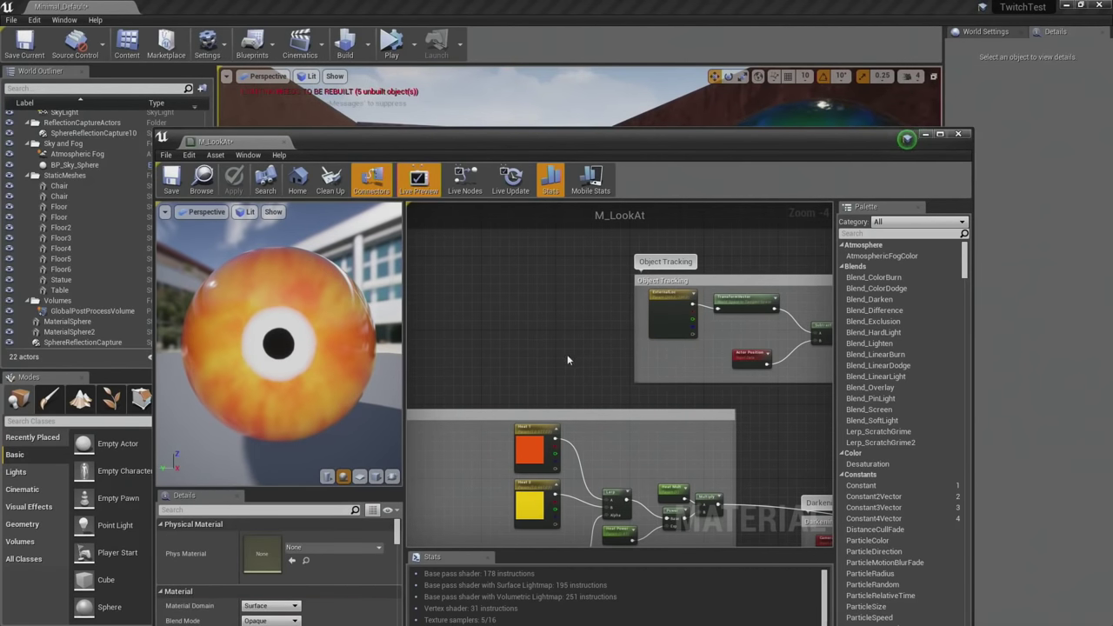
scroll(567, 356, "down", 6)
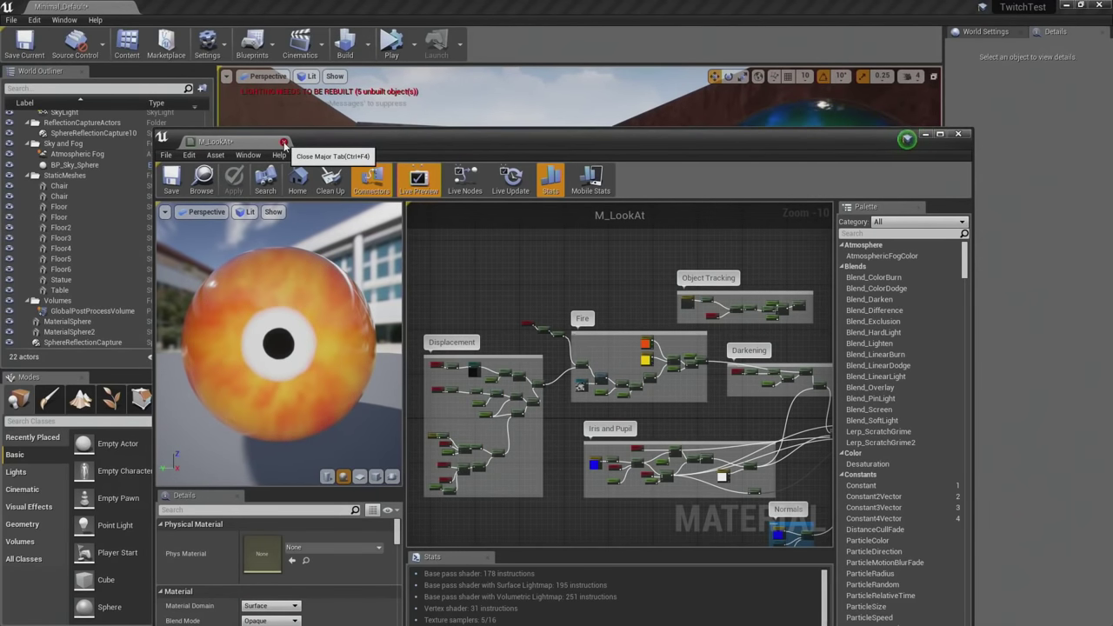
left_click(284, 142)
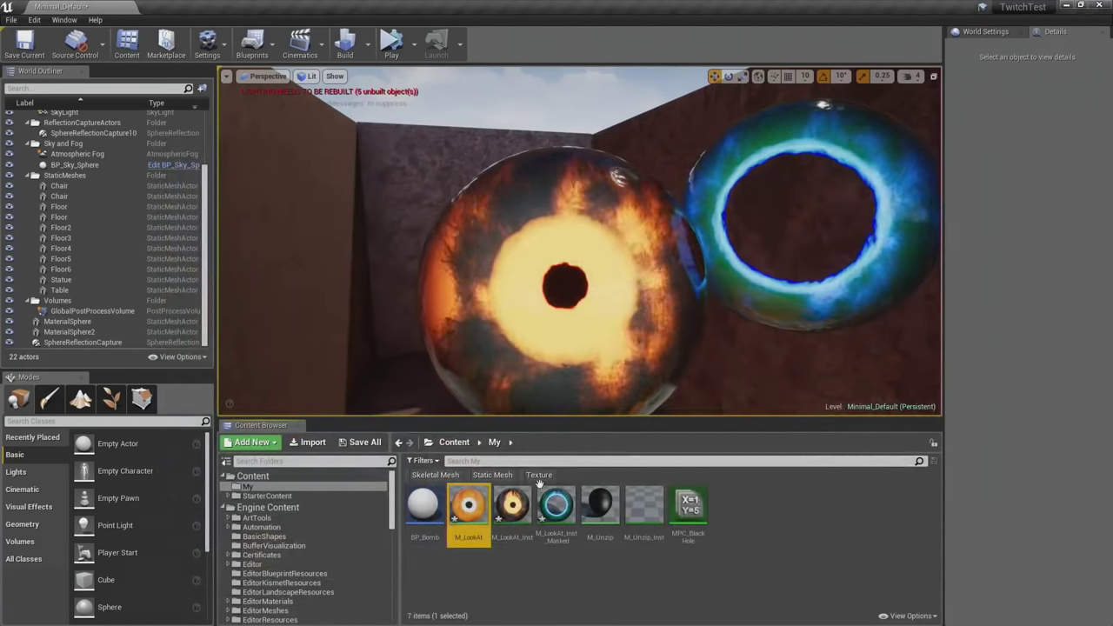
Open M_LookAt_Inst_Masked and turn on Two Sided in its material property overrides.
double_click(557, 505)
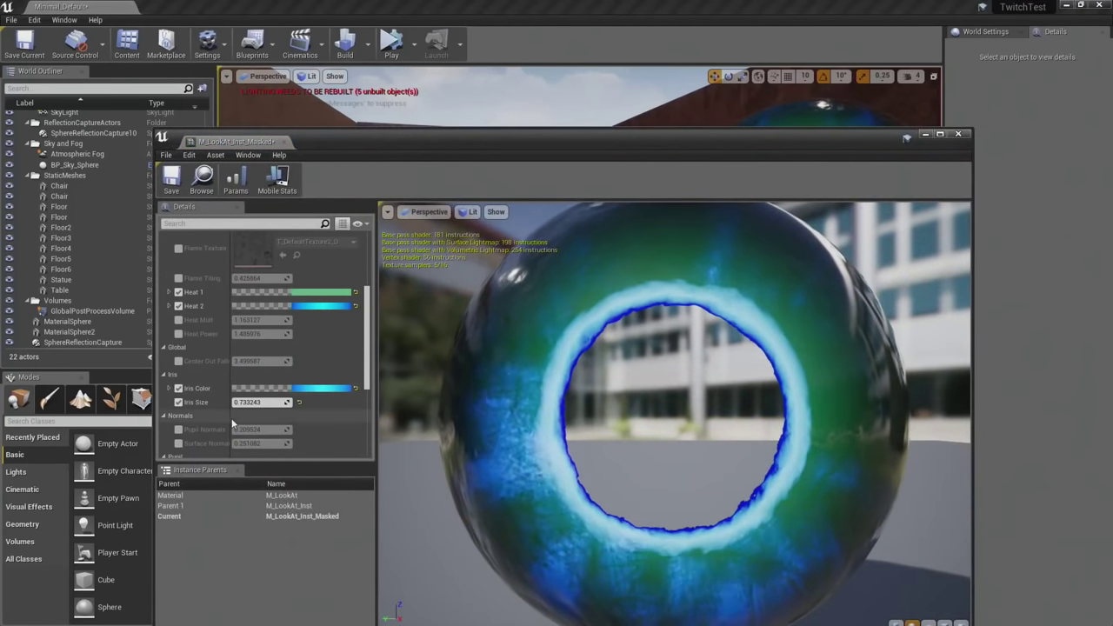
scroll(232, 424, "down", 5)
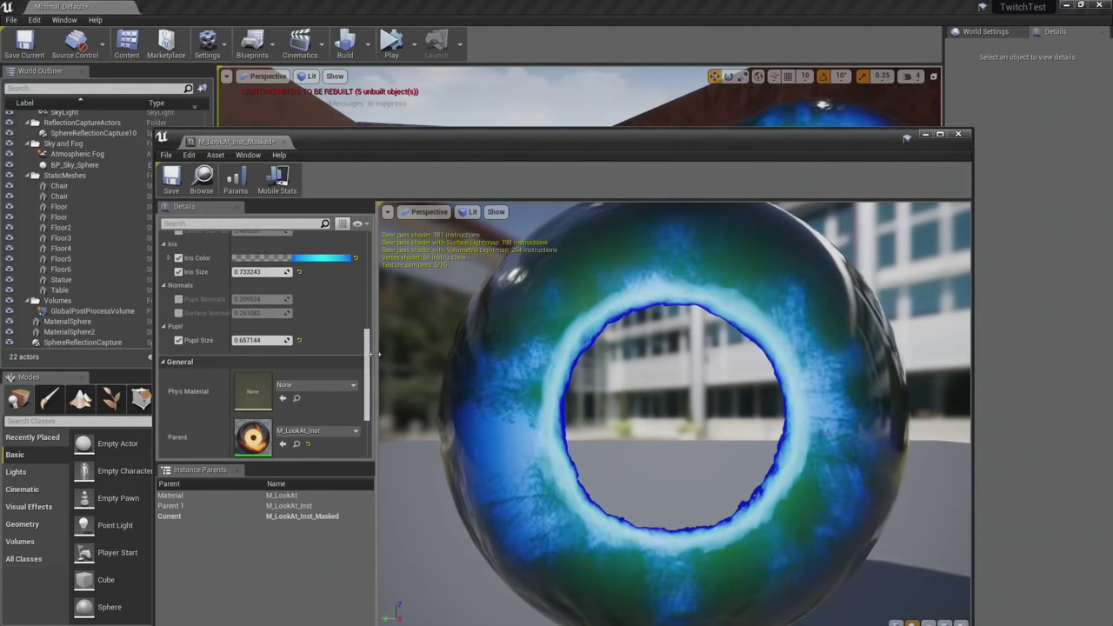
scroll(162, 378, "down", 3)
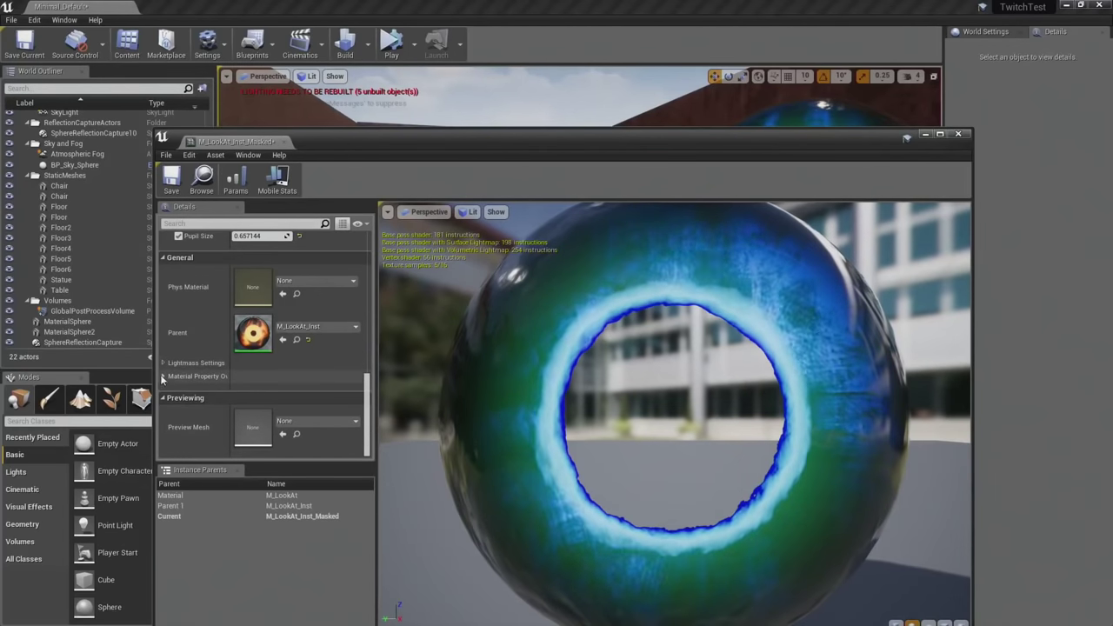
left_click(162, 377)
left_click(236, 434)
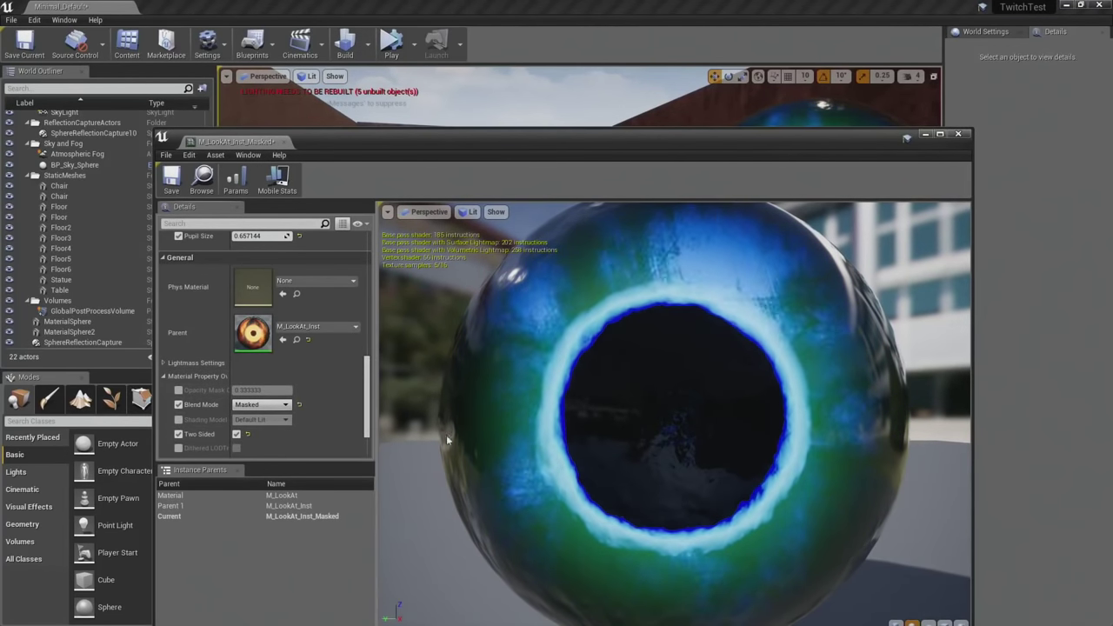
Override the Pupil Normals parameter of the masked instance and set it to 1.
scroll(256, 371, "up", 4)
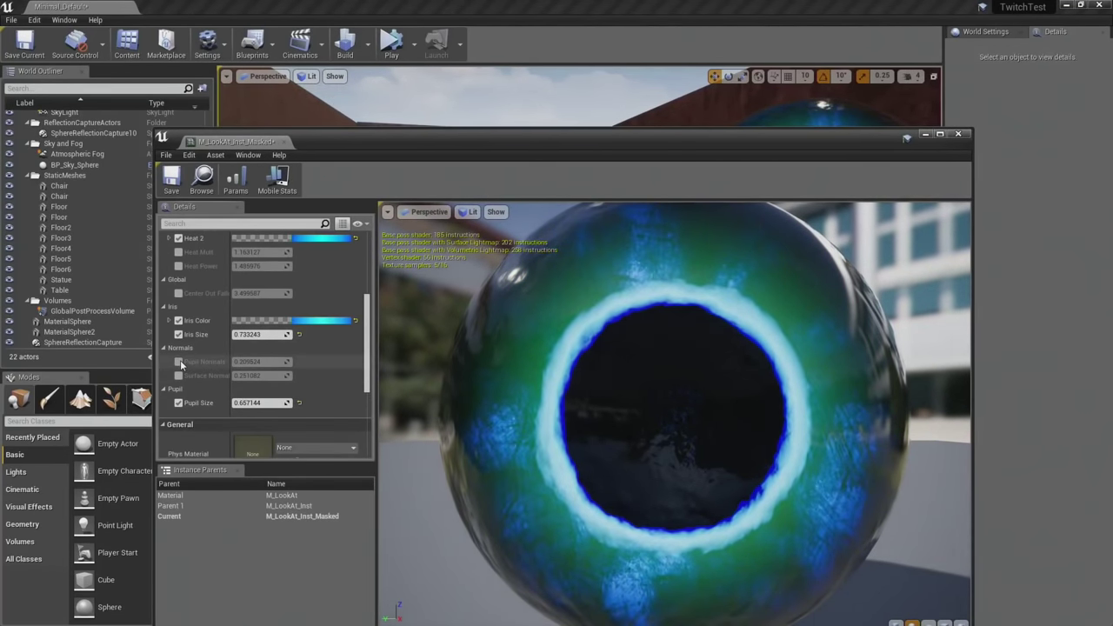
left_click(179, 361)
left_click(259, 362)
type("1")
key("Return")
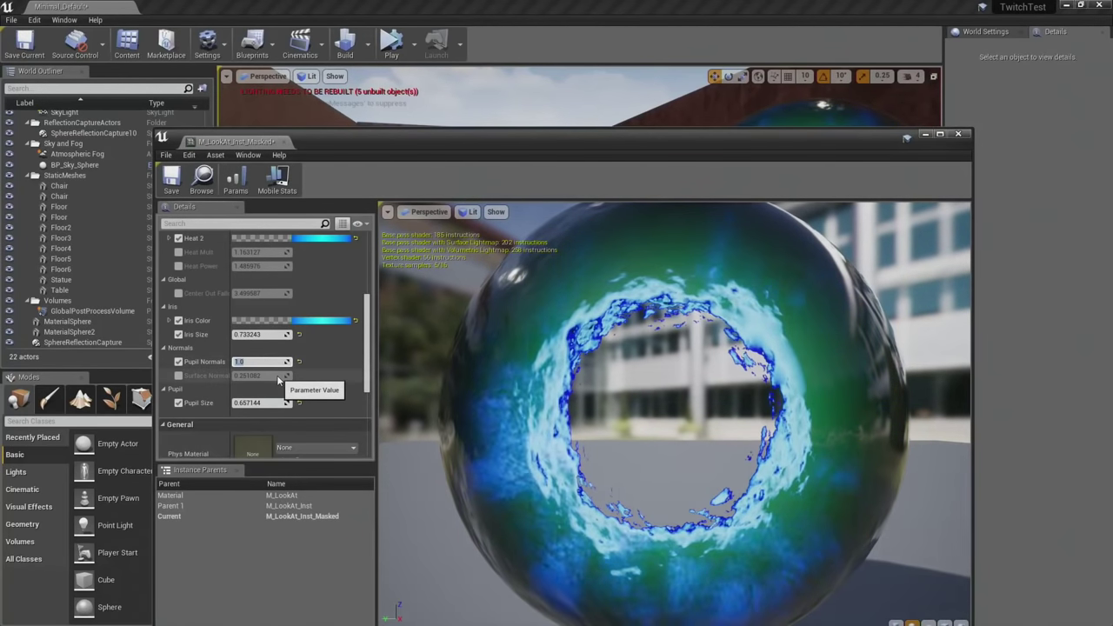
Inspect the masked eye's distorted pupil edge on the preview sphere from several angles and distances.
mouse_move(609, 392)
left_mouse_down()
mouse_move(661, 400)
mouse_move(696, 383)
mouse_move(626, 400)
left_mouse_up()
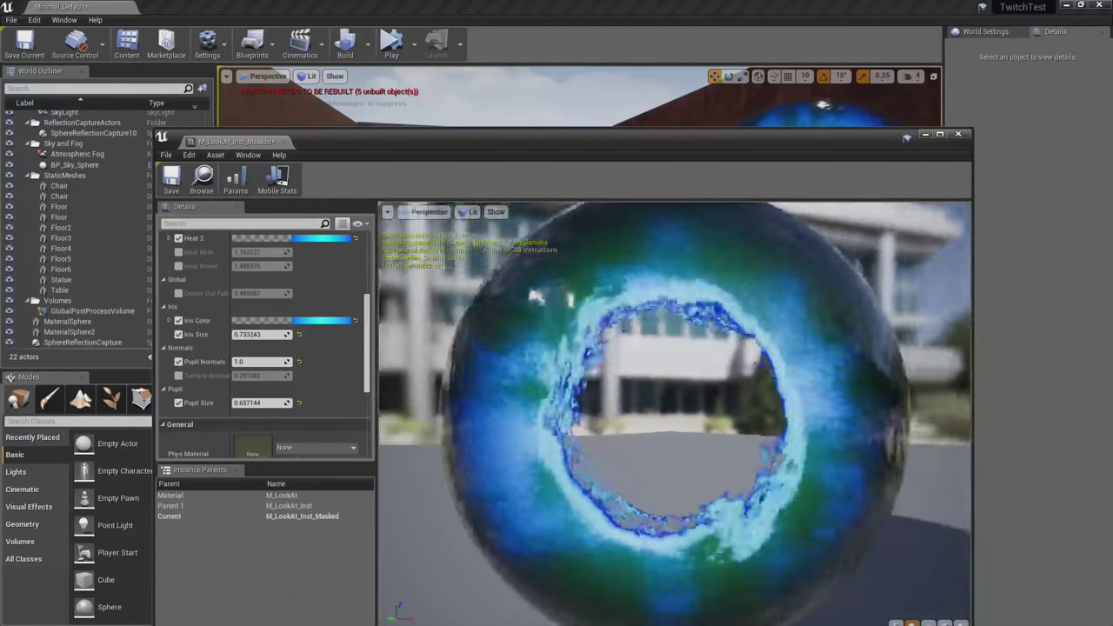
scroll(674, 413, "up", 10)
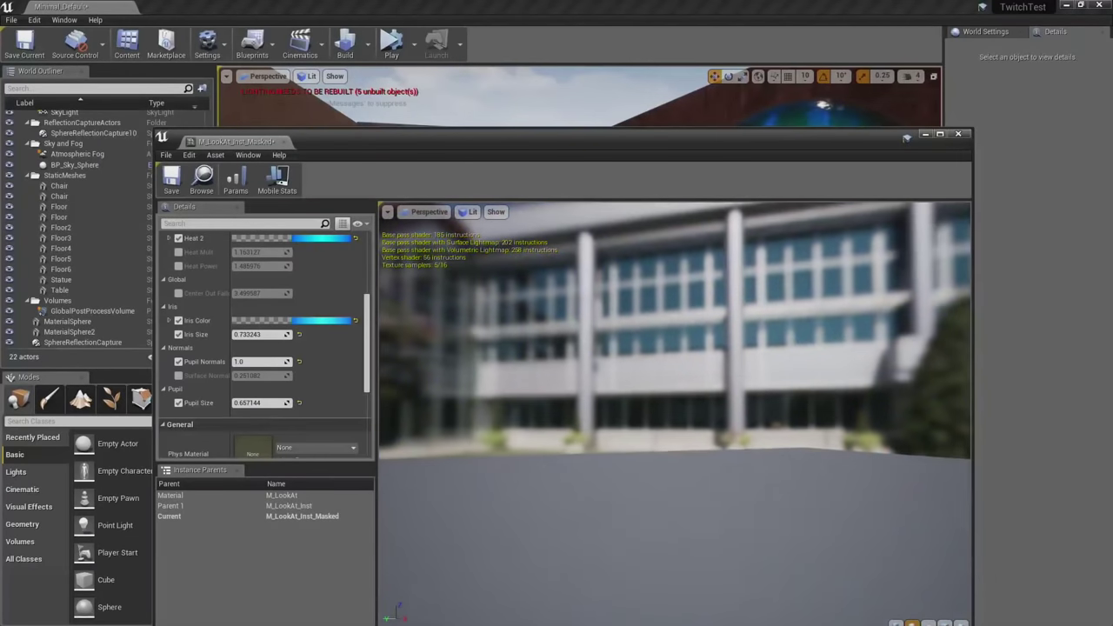
scroll(595, 367, "down", 10)
mouse_move(606, 368)
left_mouse_down()
mouse_move(696, 409)
mouse_move(595, 368)
left_mouse_up()
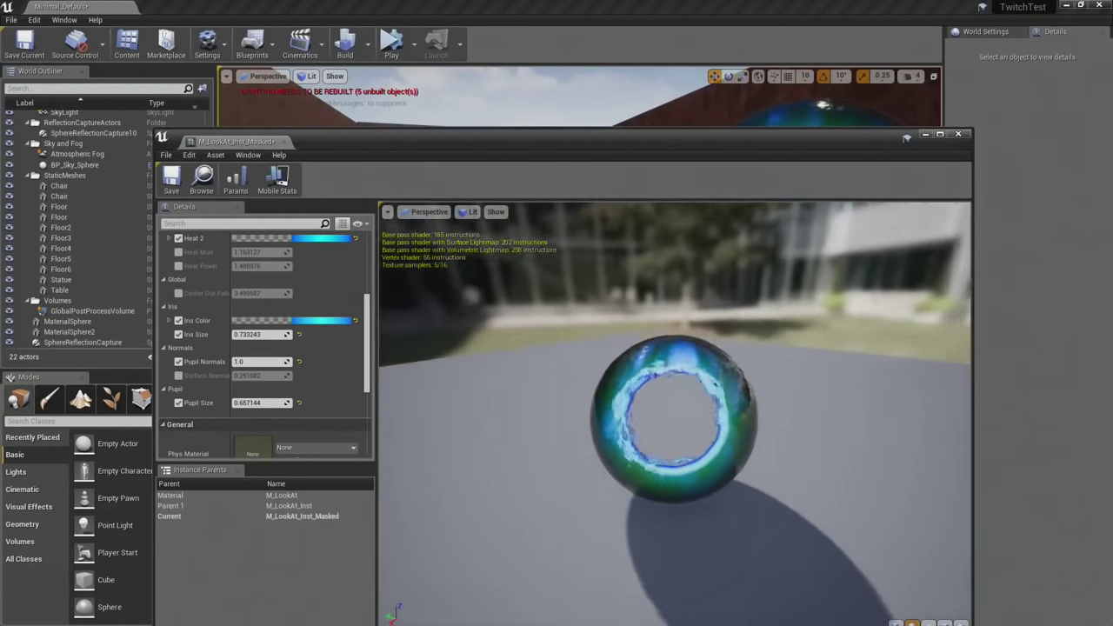
left_click_drag(645, 407, 704, 380)
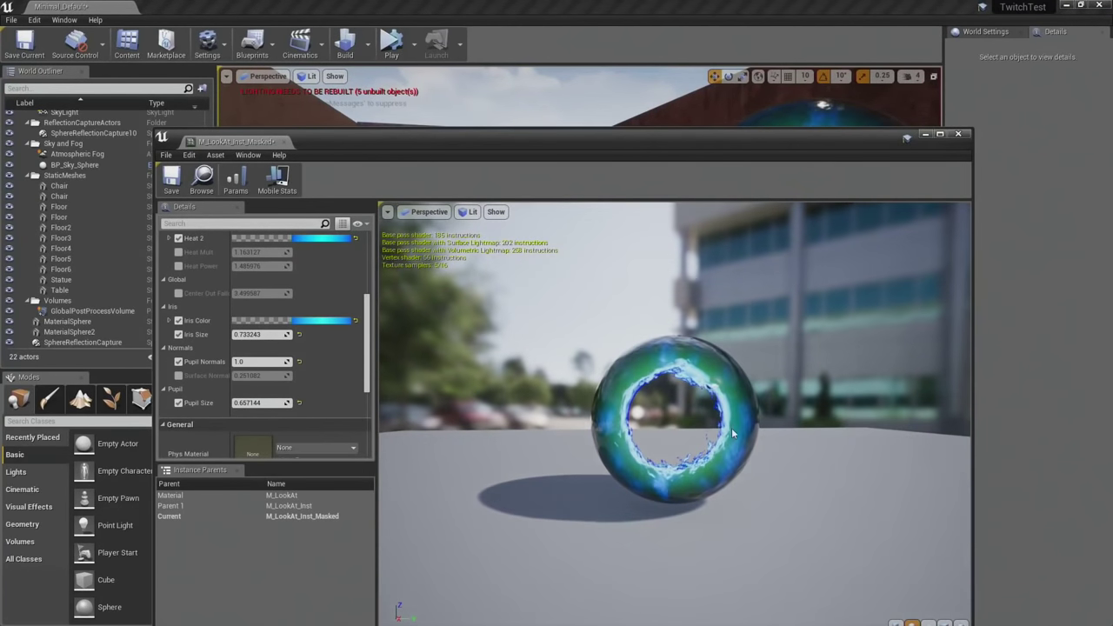
left_click_drag(661, 414, 665, 402)
right_click_drag(675, 418, 675, 465)
scroll(675, 414, "up", 6)
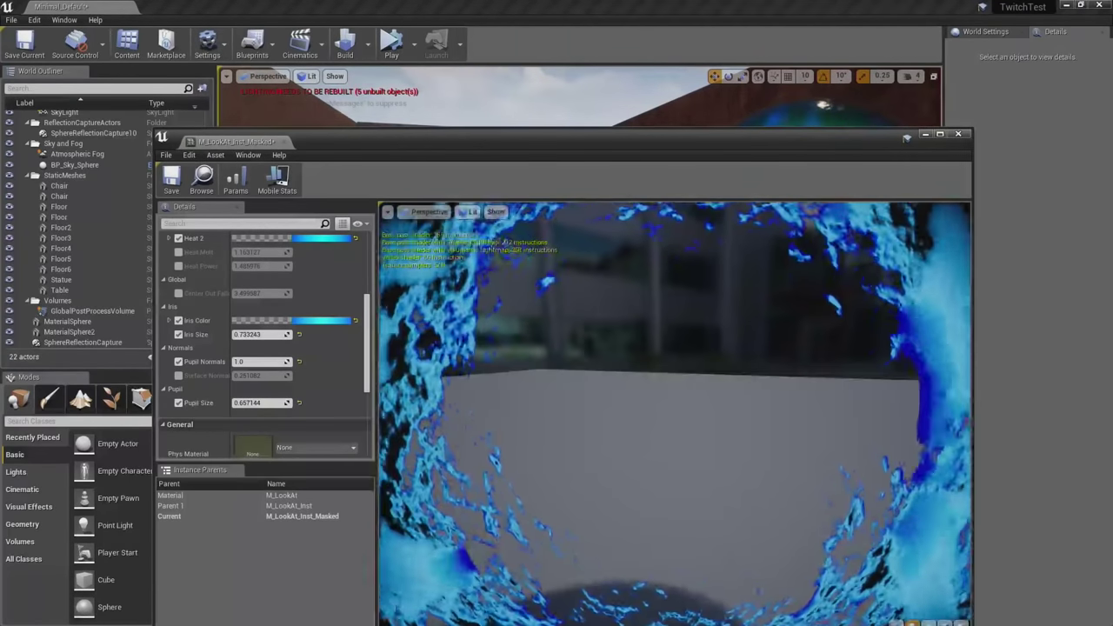
mouse_move(651, 420)
right_mouse_down()
mouse_move(652, 383)
mouse_move(652, 420)
right_mouse_up()
mouse_move(652, 420)
left_mouse_down()
mouse_move(627, 408)
mouse_move(652, 369)
mouse_move(722, 426)
mouse_move(774, 422)
mouse_move(839, 374)
mouse_move(634, 420)
left_mouse_up()
right_click_drag(634, 420, 641, 447)
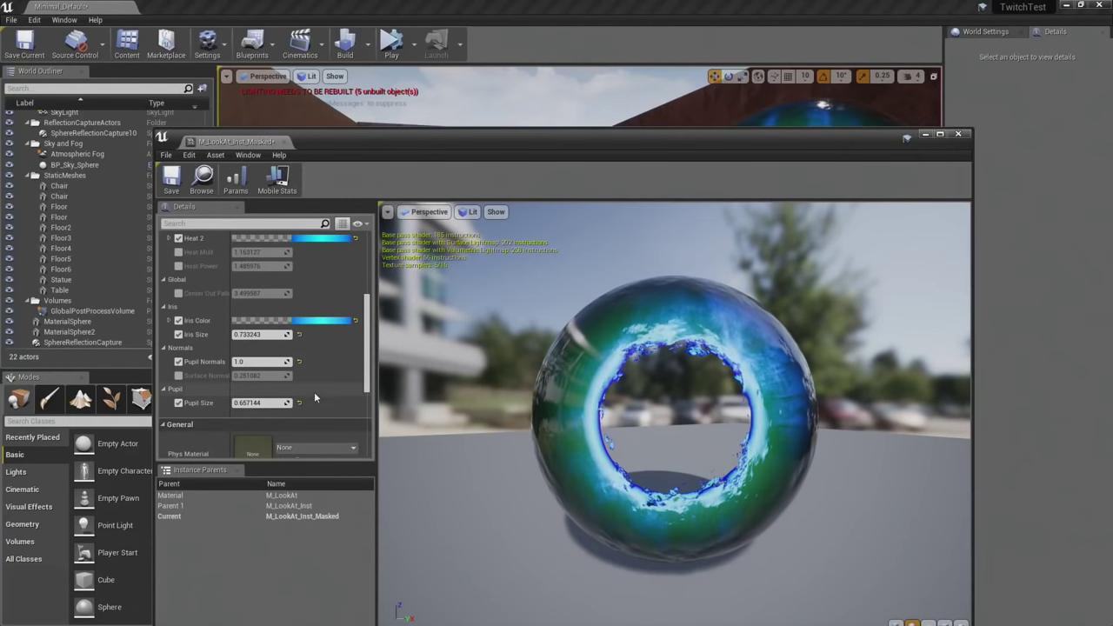
left_click_drag(570, 410, 644, 435)
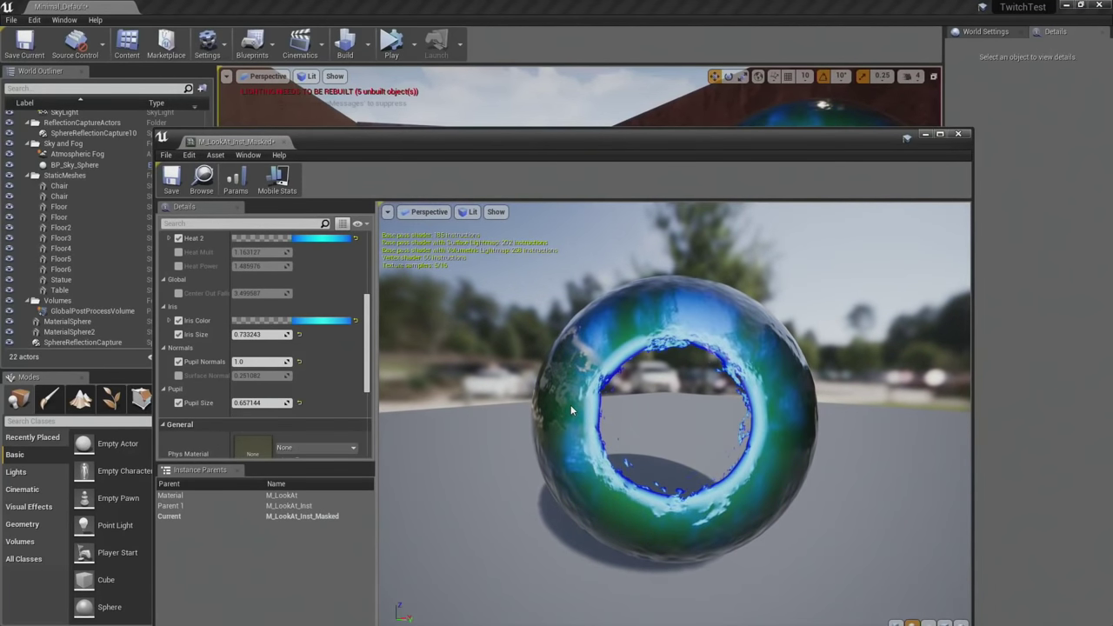
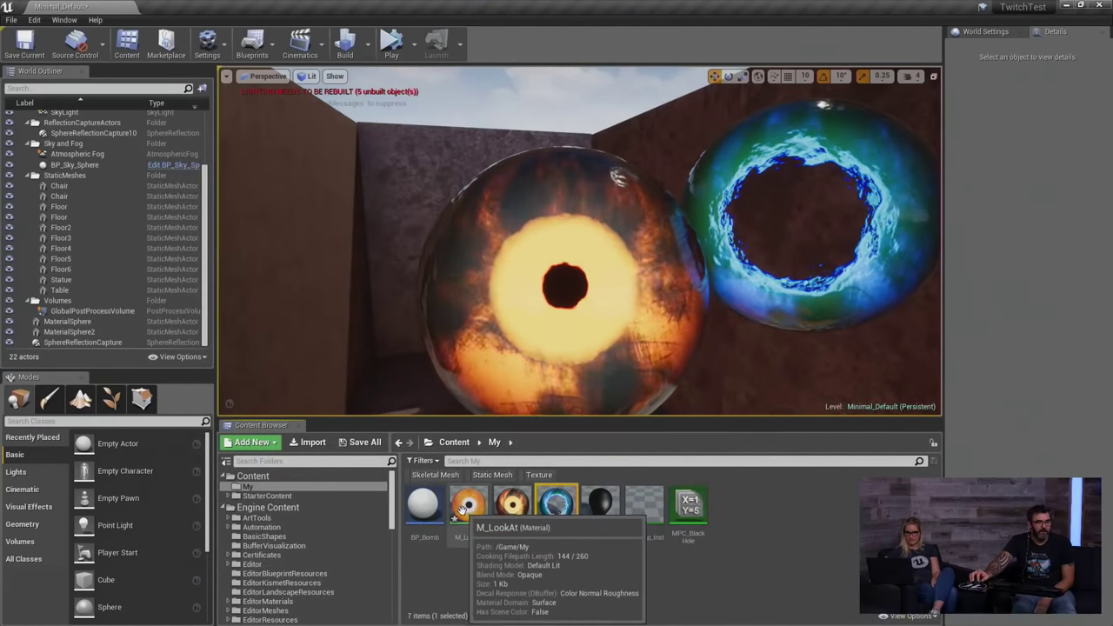
Open M_LookAt and examine the PixelNormalWS and SphereMask nodes in the Iris and Pupil section.
double_click(462, 509)
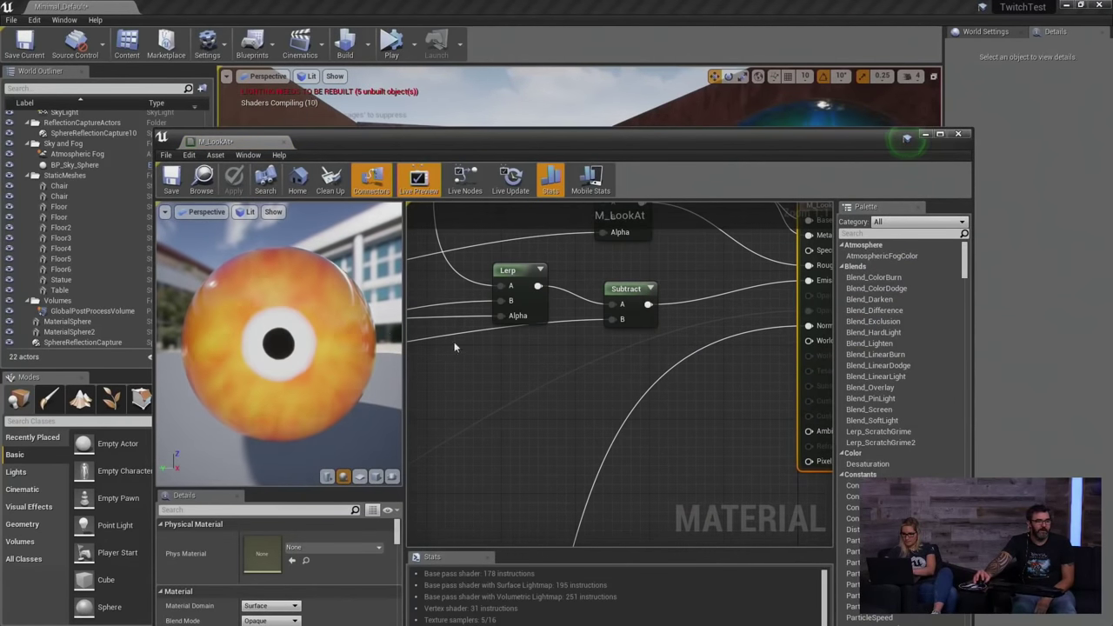
right_click_drag(424, 398, 575, 418)
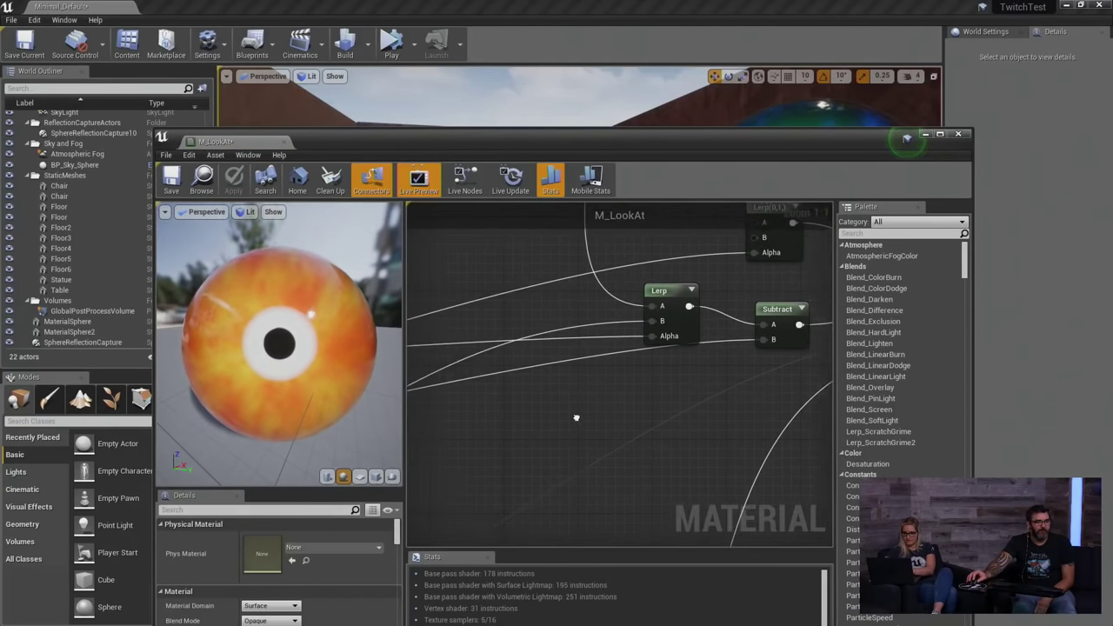
scroll(576, 417, "down", 7)
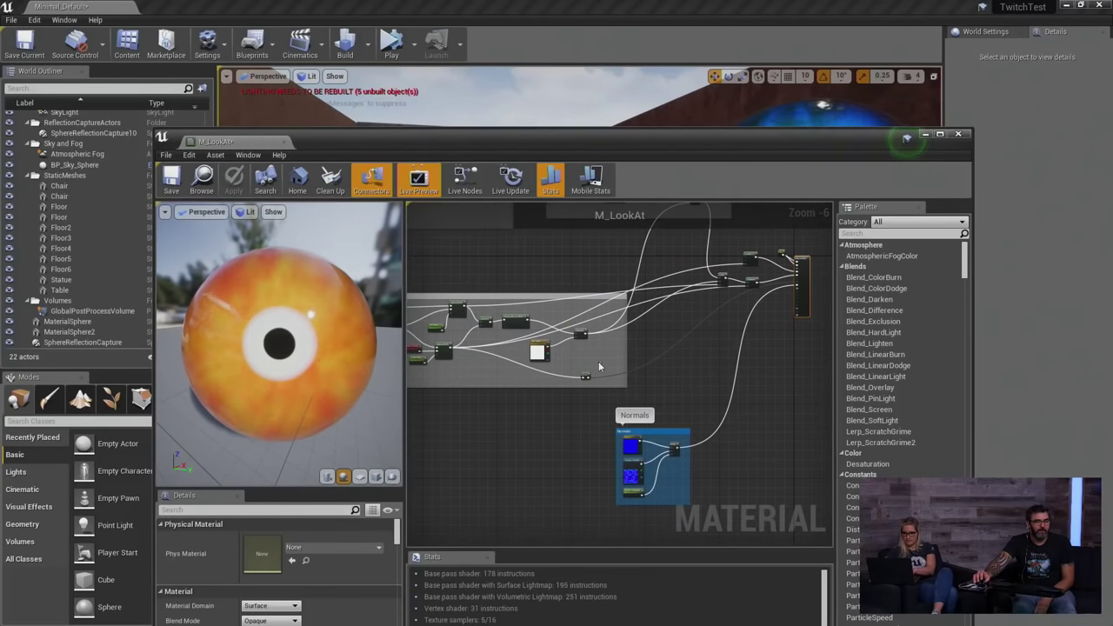
right_click_drag(580, 448, 632, 440)
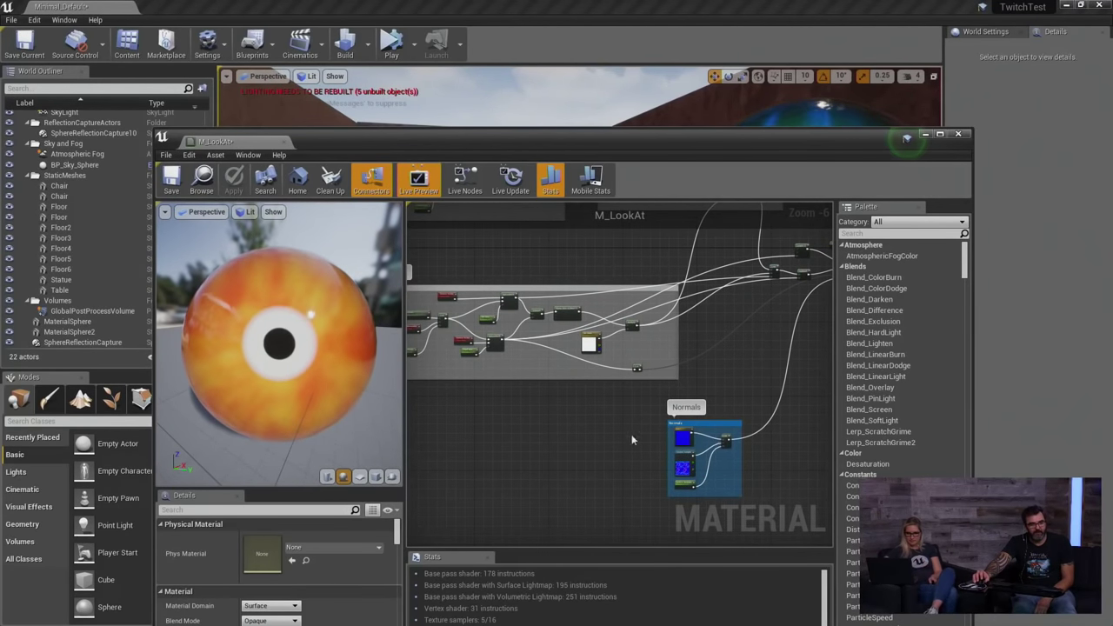
scroll(530, 343, "up", 5)
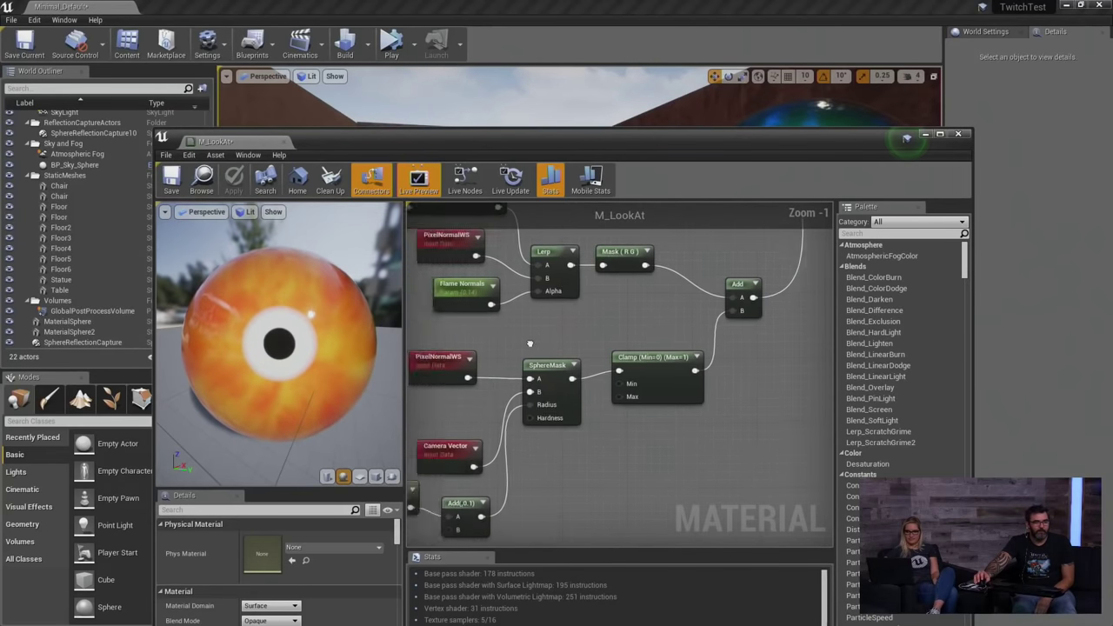
scroll(529, 343, "up", 1)
left_click(547, 358)
right_click(554, 366)
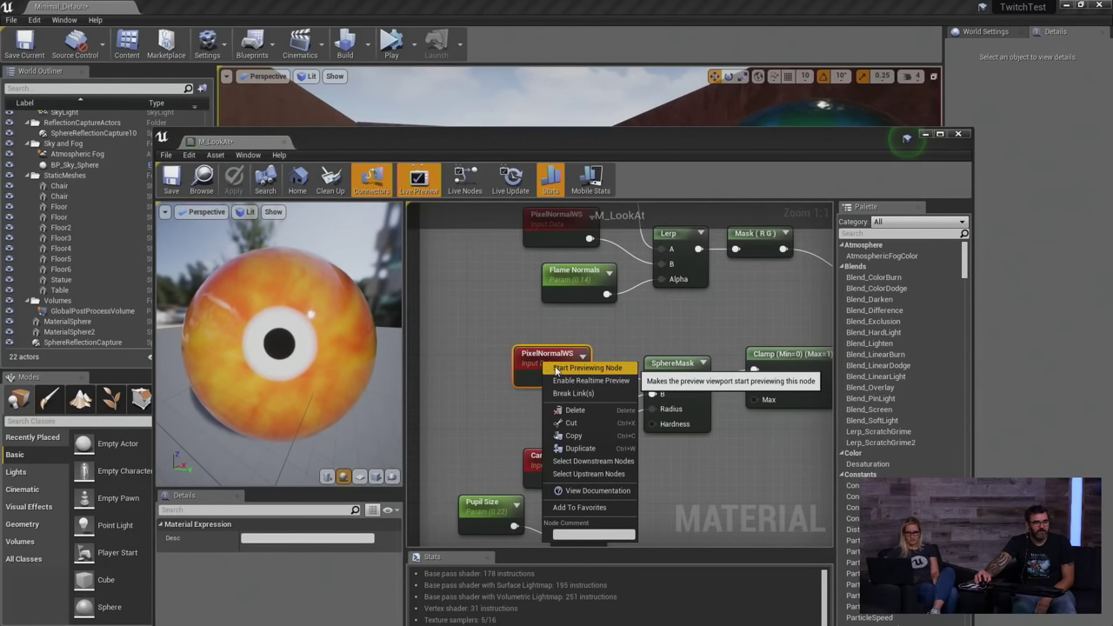
left_click(554, 340)
Set the default value of the Surface Normals parameter in the Normals section to 1 and then 2, and inspect the preview sphere.
scroll(554, 340, "down", 8)
right_click_drag(675, 359, 461, 347)
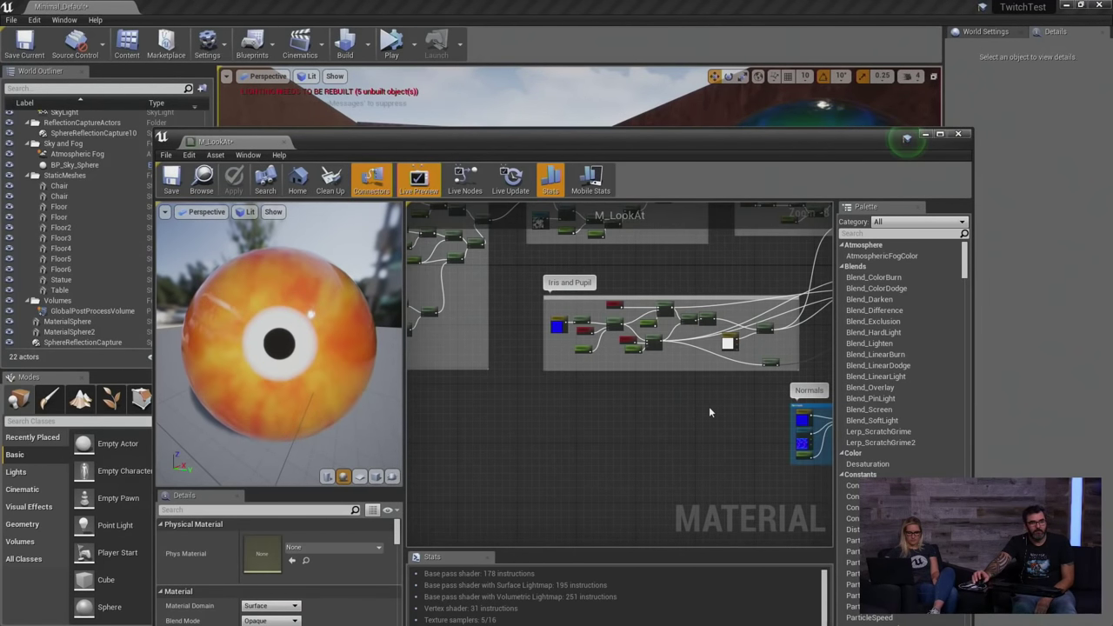
scroll(804, 426, "up", 9)
left_click(661, 422)
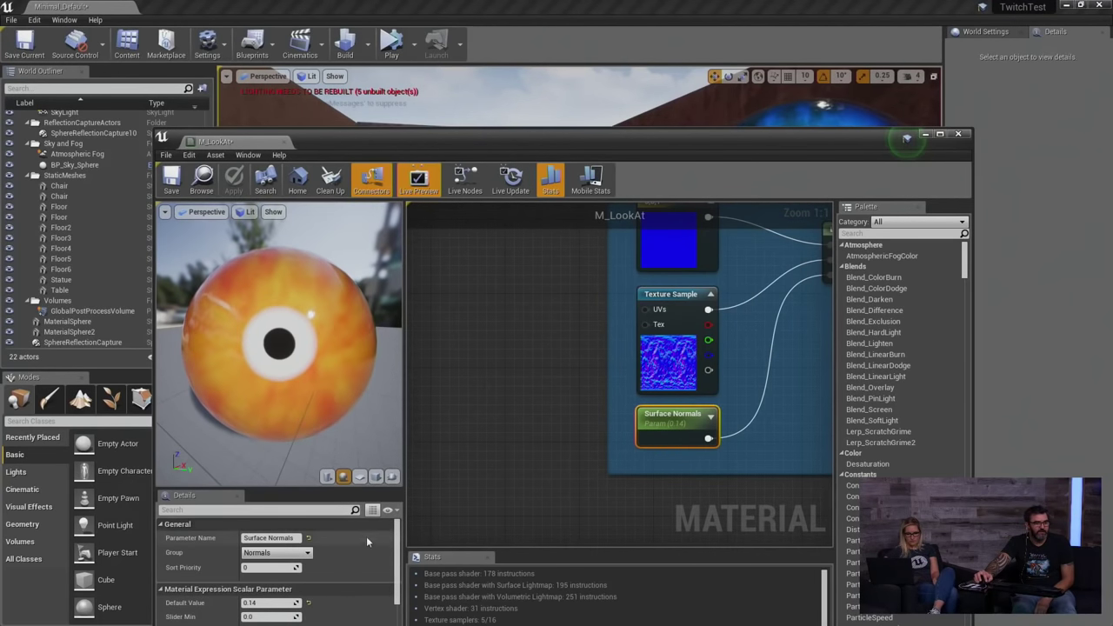
left_click(296, 603)
type("1")
key("Return")
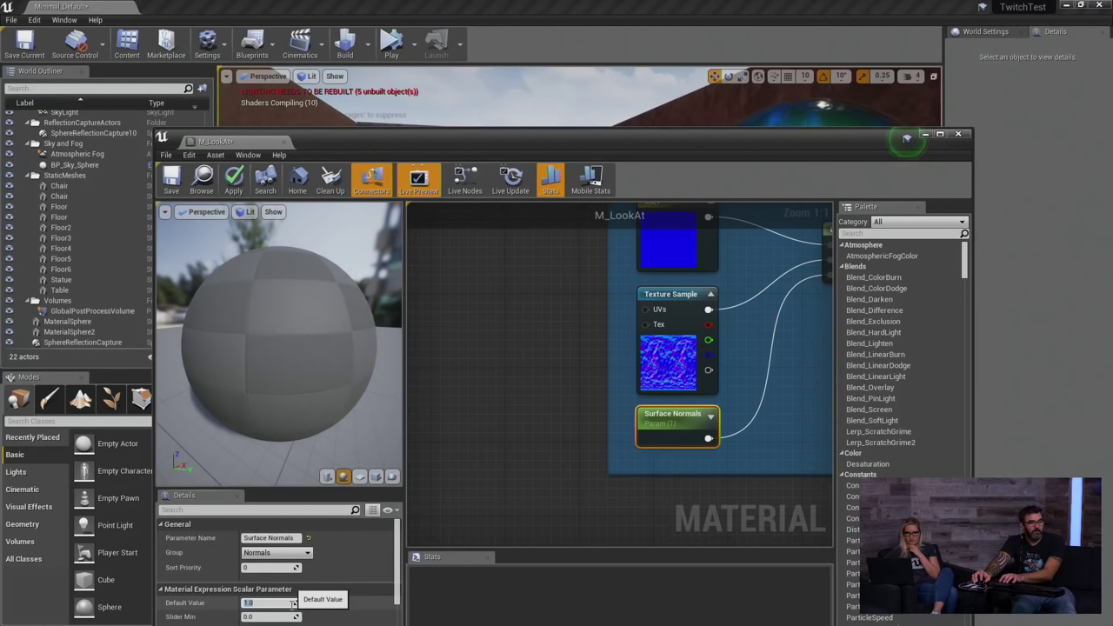
type("2")
key("Return")
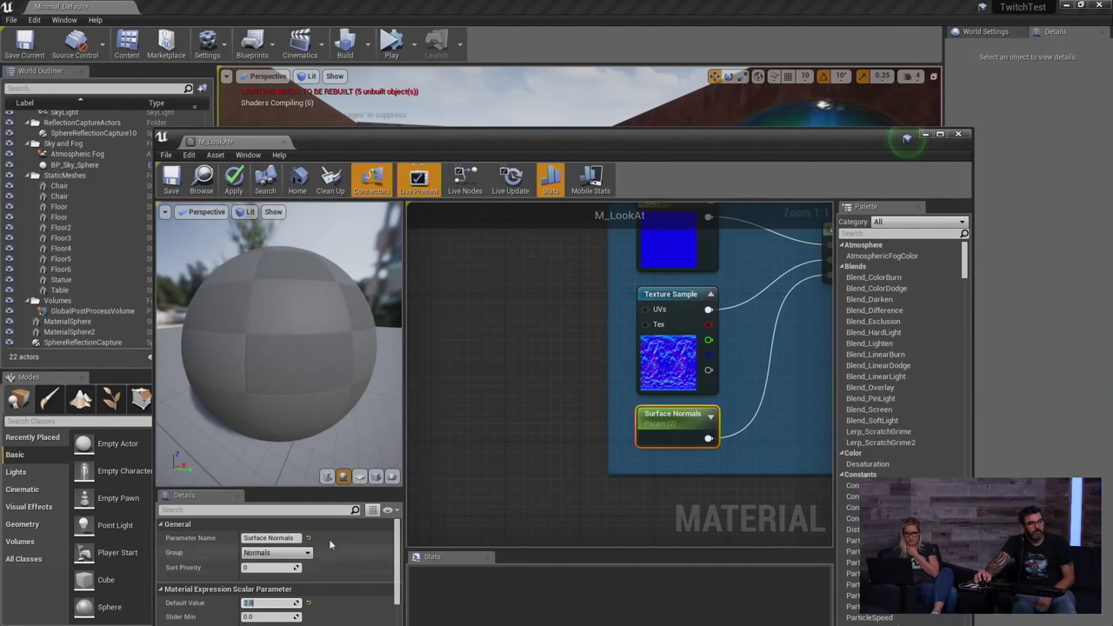
left_click_drag(326, 412, 391, 411)
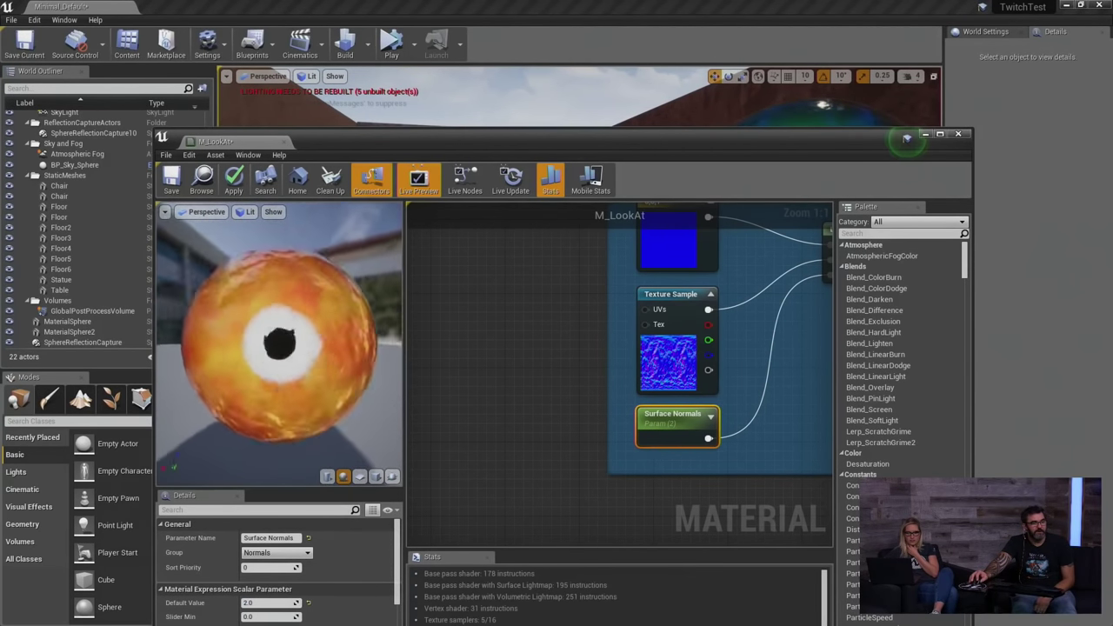
scroll(590, 411, "down", 9)
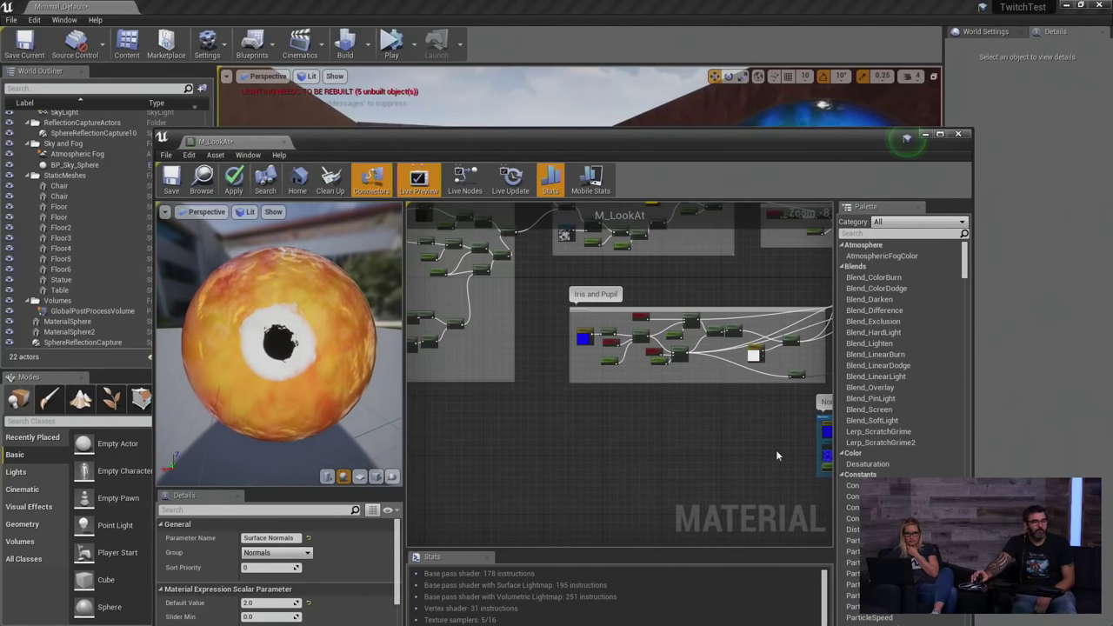
Preview the Lerp node of the Normals group on the sphere, and stop previewing it.
right_click_drag(776, 454, 601, 435)
scroll(608, 427, "up", 7)
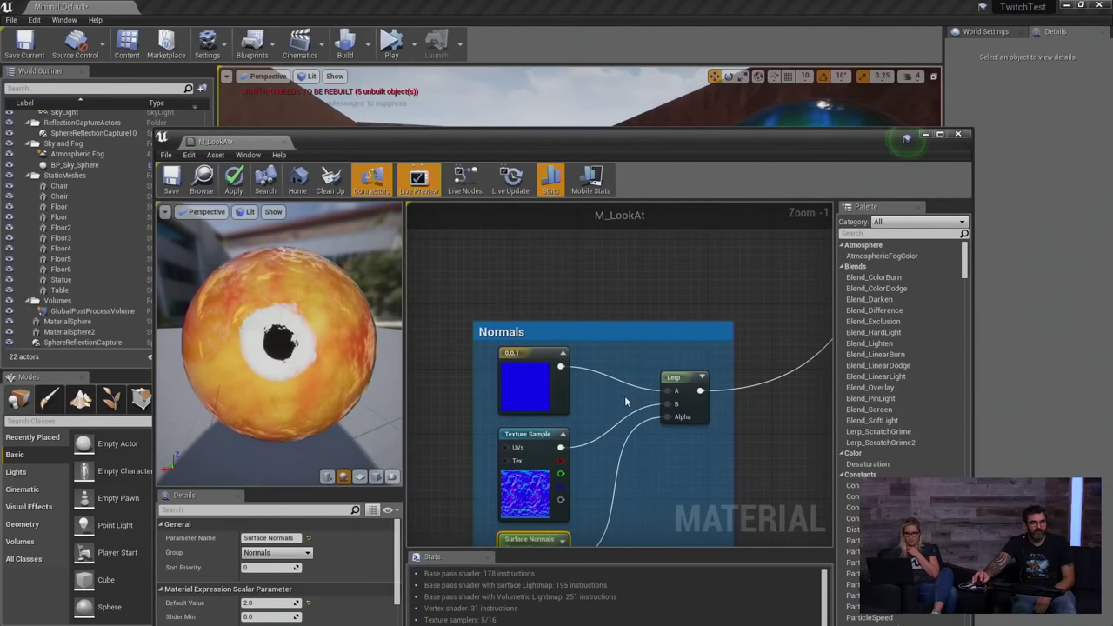
left_click(678, 373)
right_click_drag(679, 373, 674, 374)
right_click(686, 380)
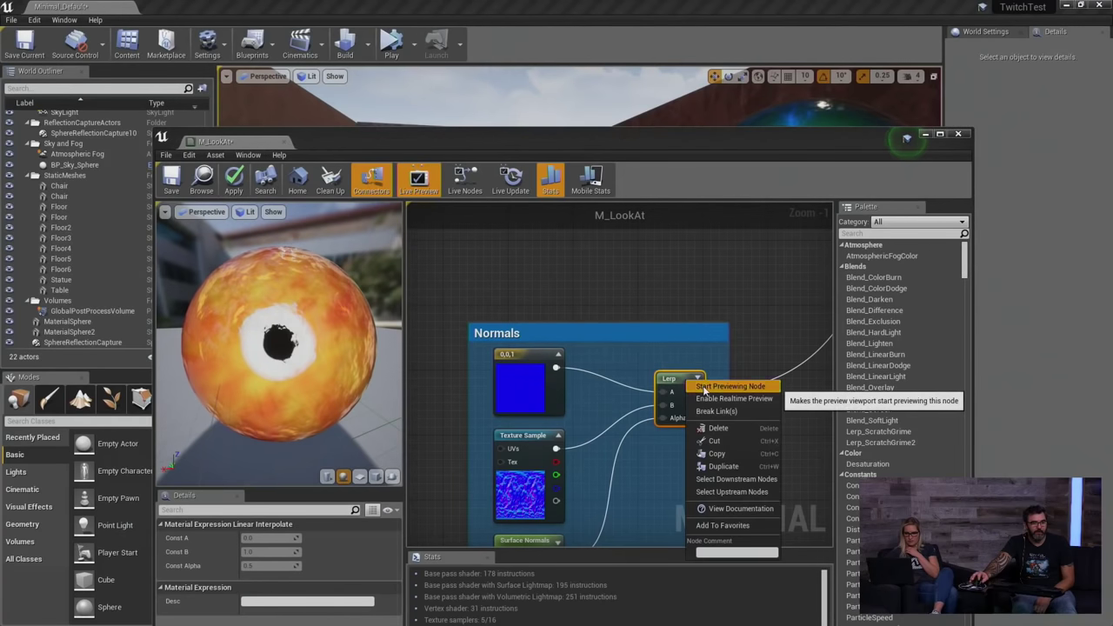
left_click(729, 387)
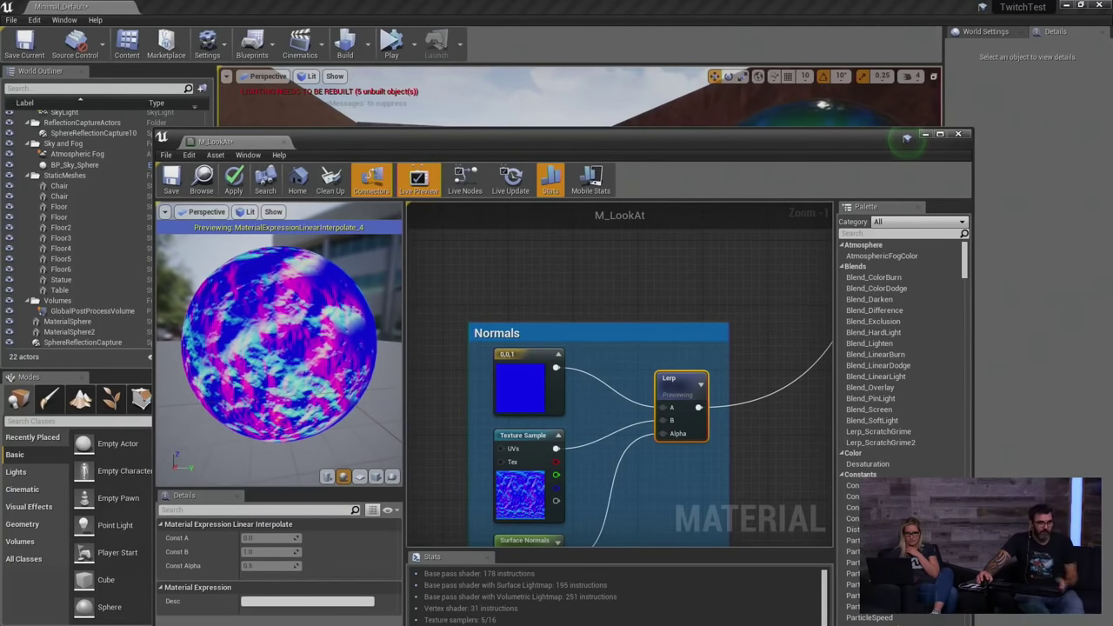
right_click(675, 375)
left_click(684, 384)
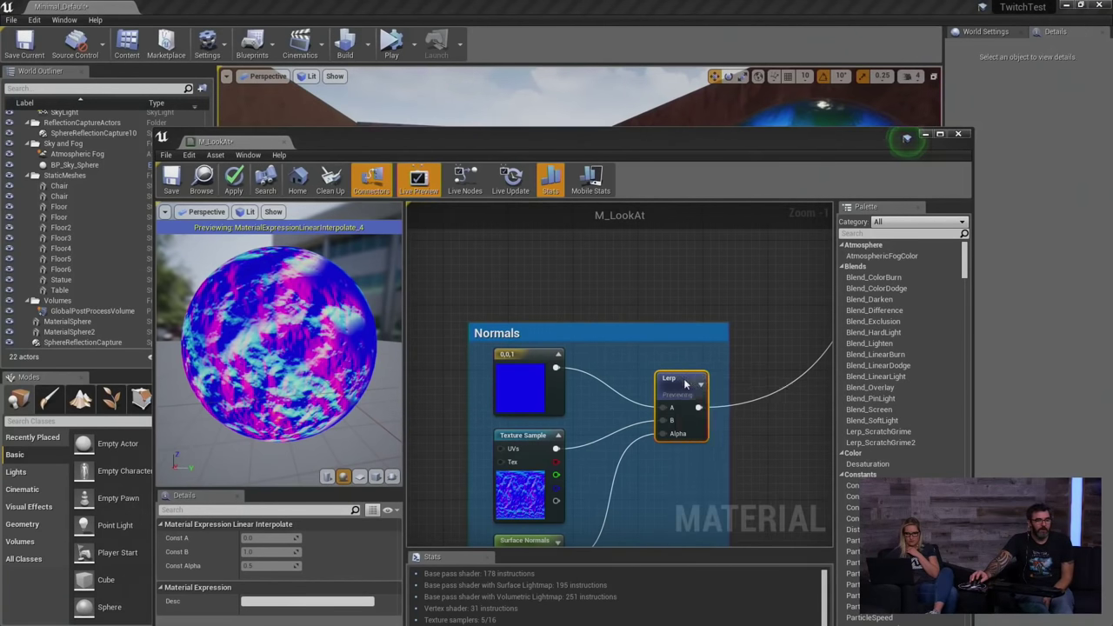
Preview the 0,0,1 constant of the Normals group on the sphere, and stop previewing it.
left_click(530, 393)
right_click(527, 375)
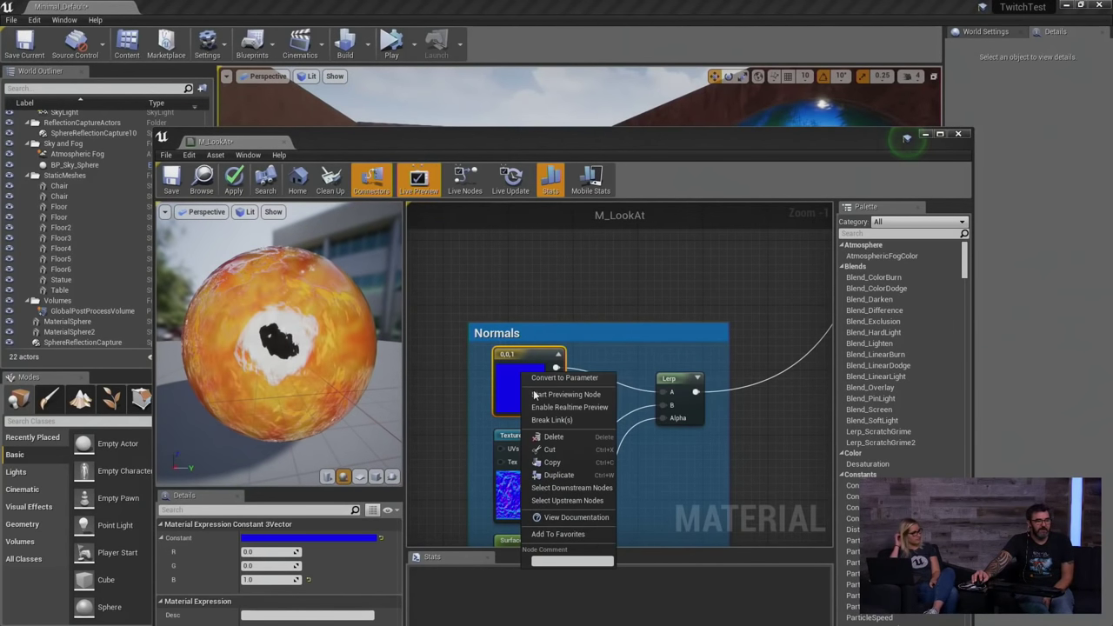
left_click(534, 394)
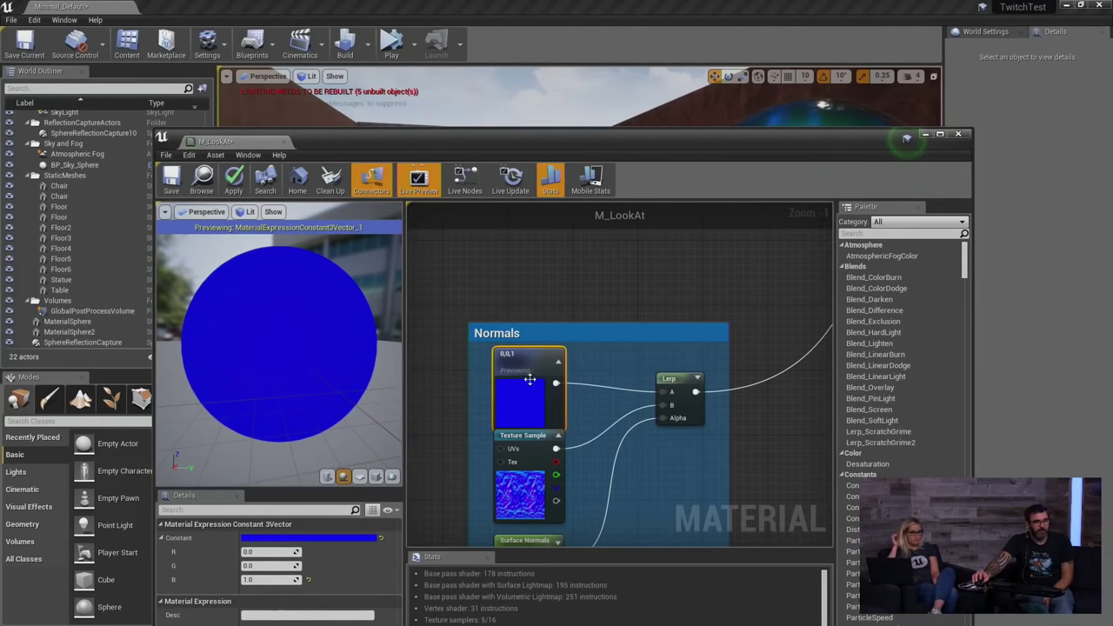
right_click(536, 344)
left_click(609, 380)
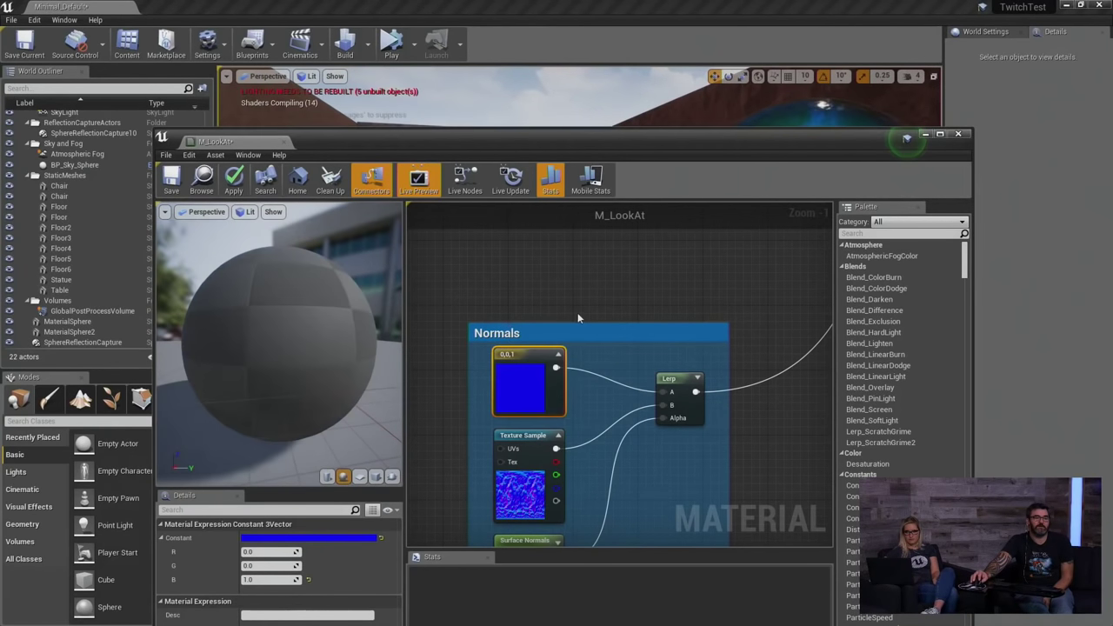
Preview the PixelNormalWS node above Flame Normals in the Displacement group and view the sphere from another angle.
scroll(472, 318, "down", 8)
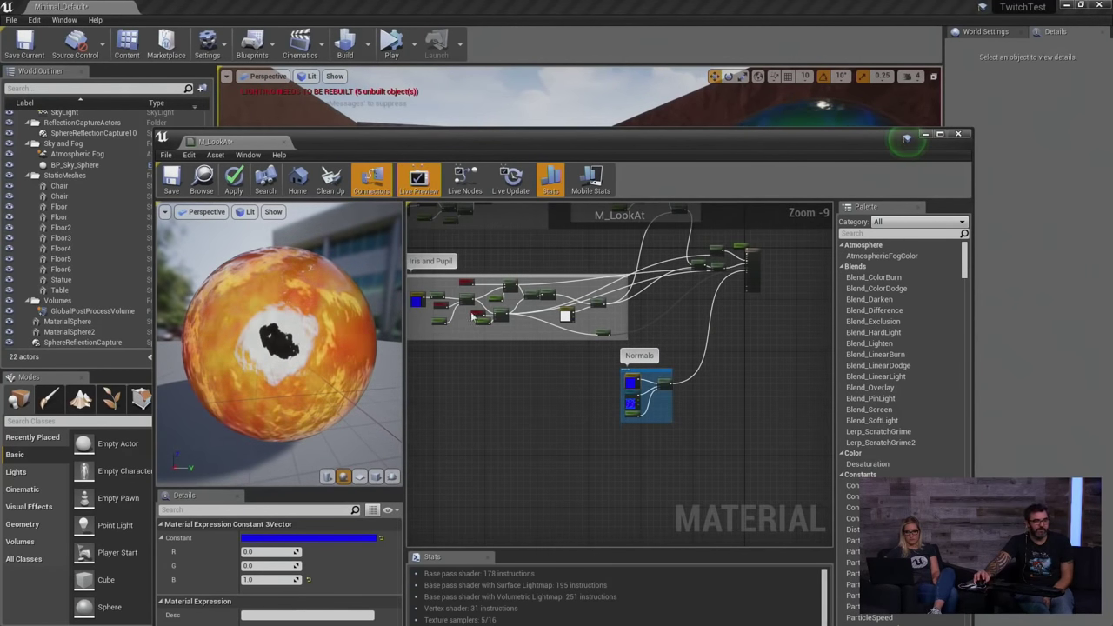
scroll(473, 318, "up", 9)
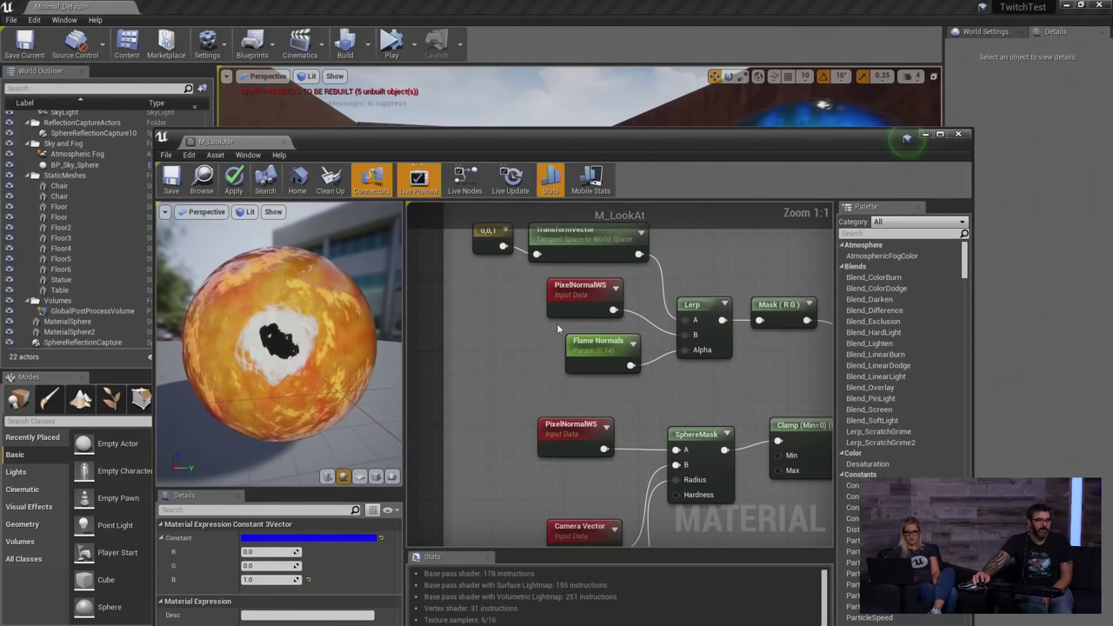
right_click(589, 280)
left_click(608, 291)
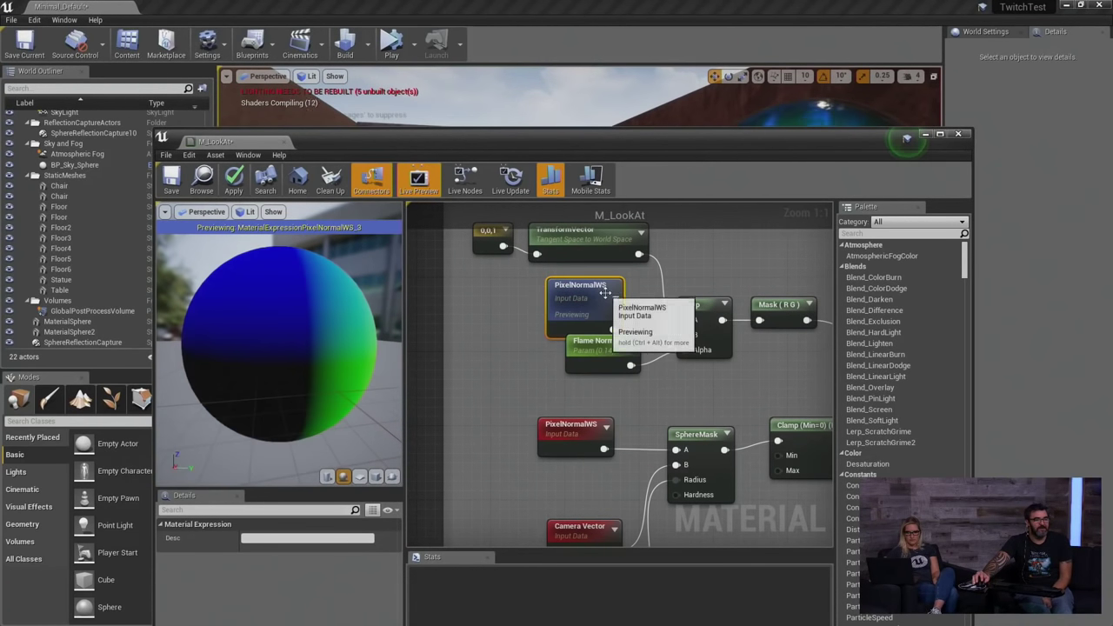
scroll(609, 295, "down", 8)
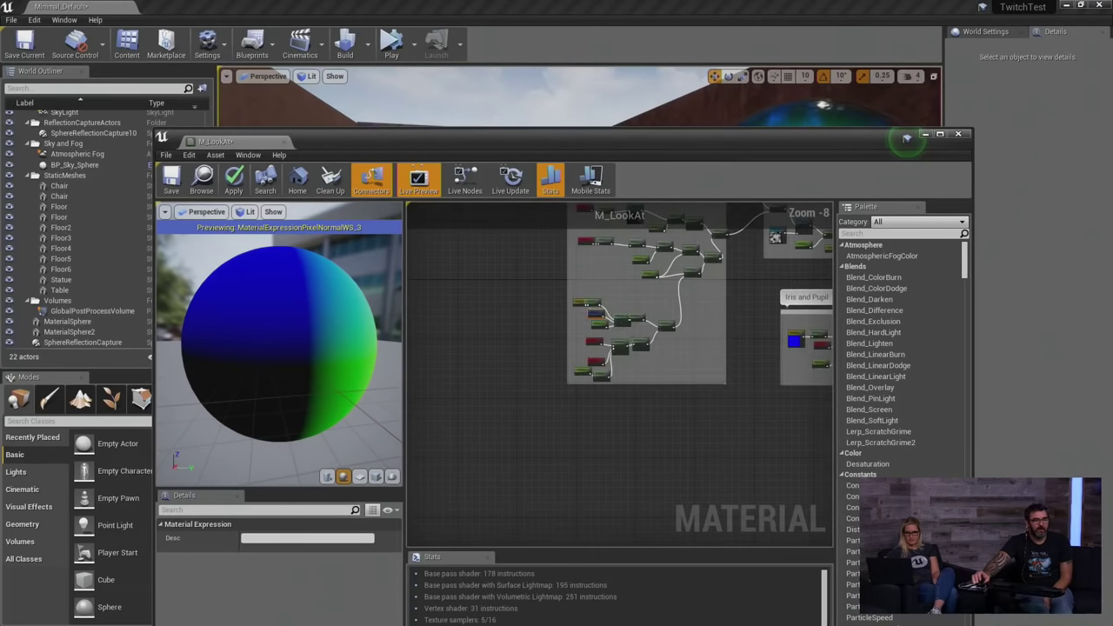
right_click_drag(803, 253, 505, 401)
right_click_drag(651, 432, 778, 375)
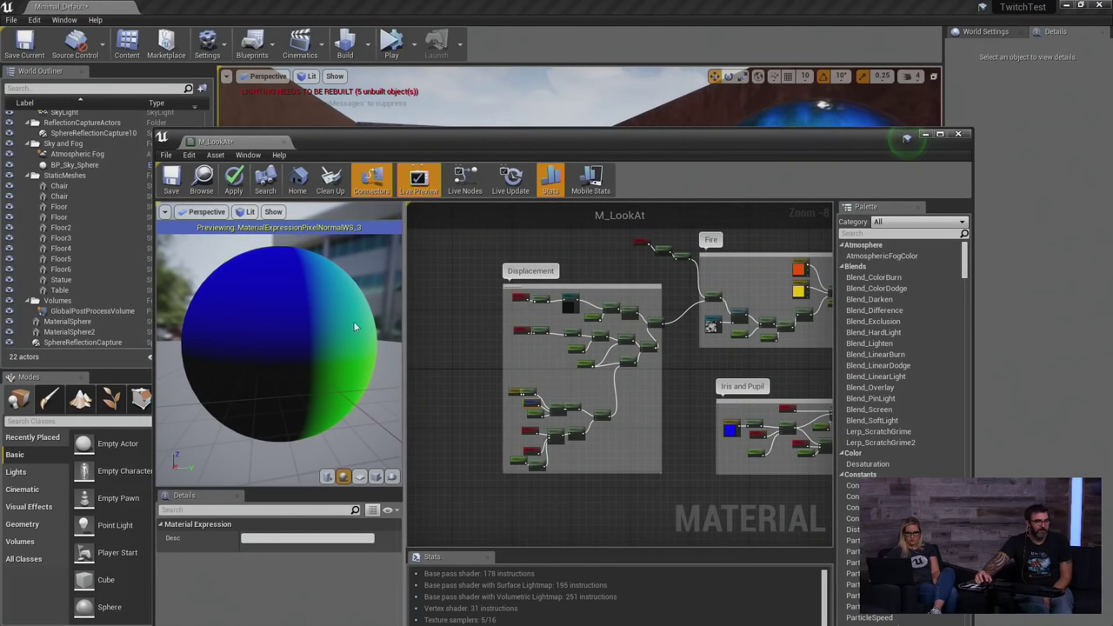
left_click_drag(267, 373, 316, 350)
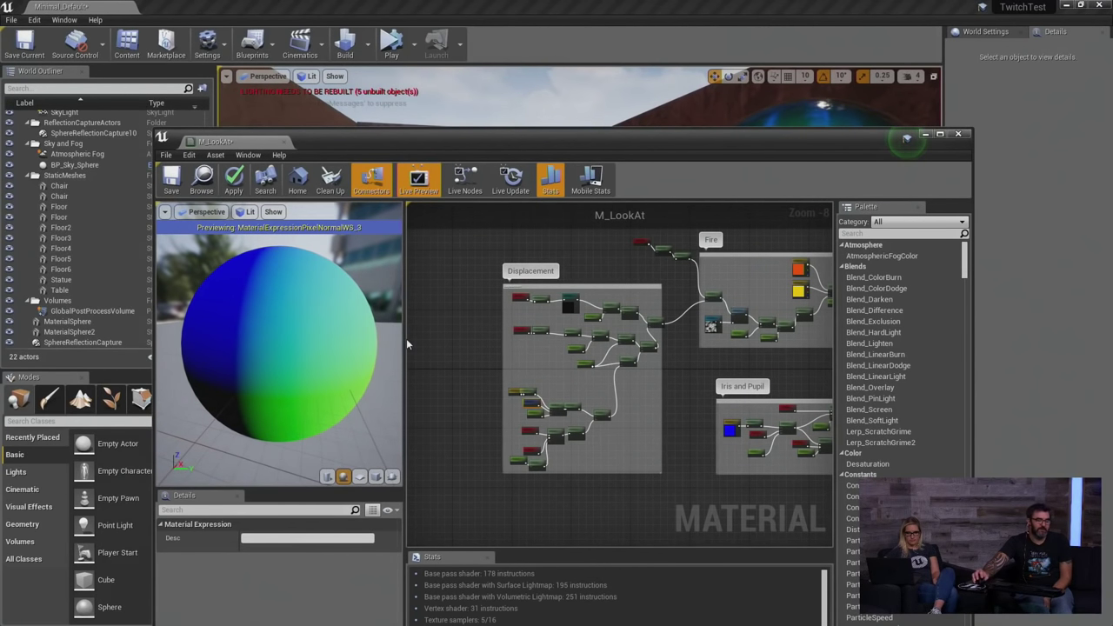
Stop previewing the PixelNormalWS node above Flame Normals and shift it slightly farther from its Lerp node.
scroll(463, 358, "up", 8)
right_click_drag(464, 360, 501, 264)
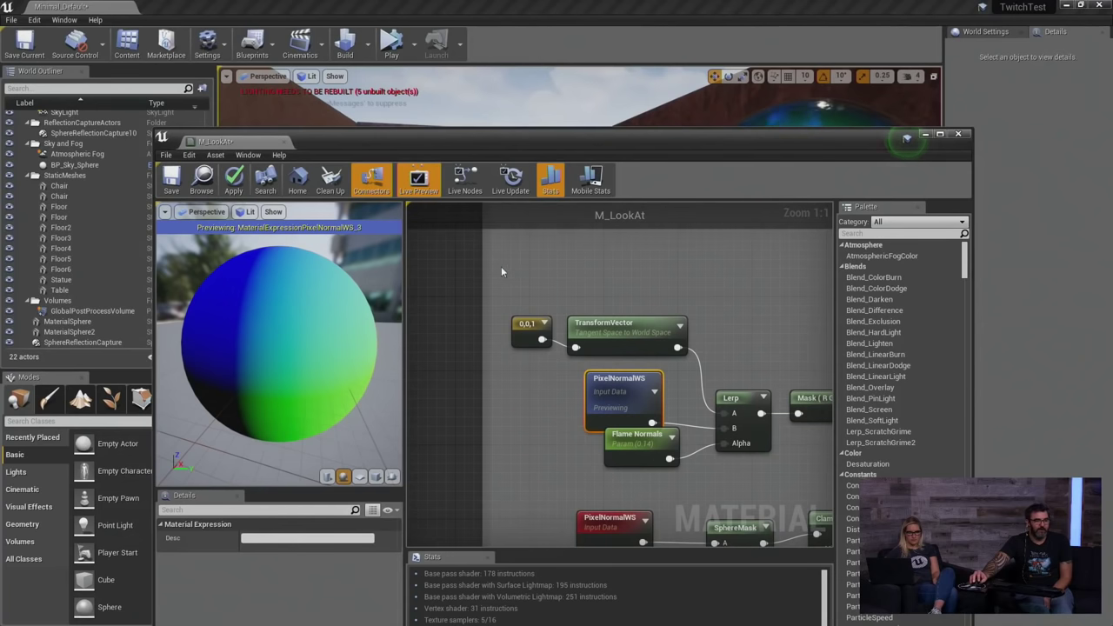
right_click(609, 383)
left_click(649, 392)
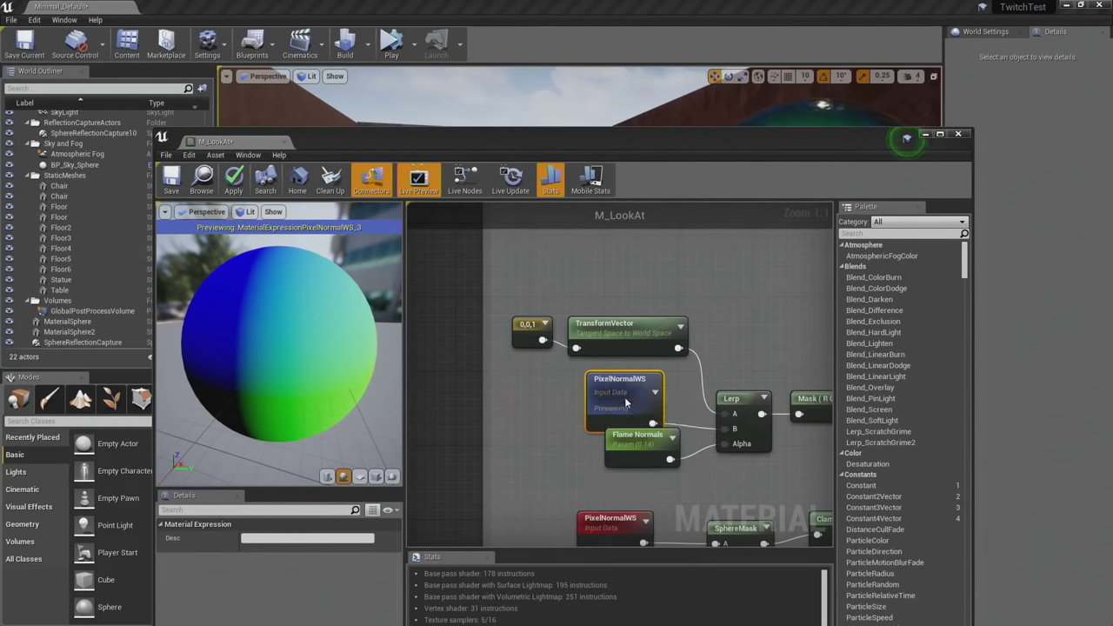
left_click_drag(259, 313, 365, 327)
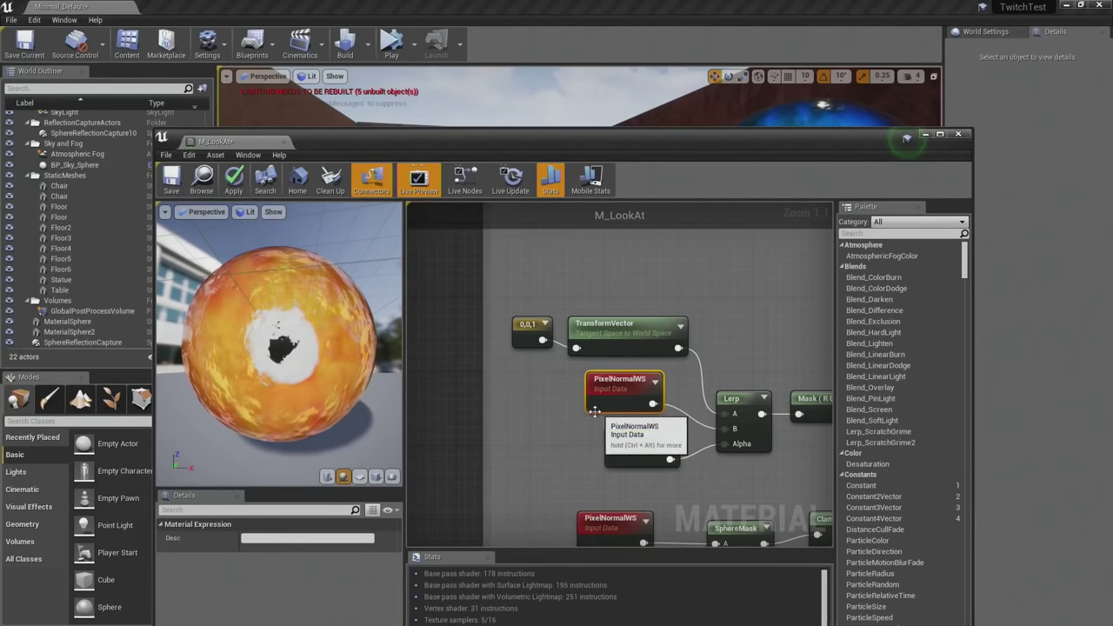
left_click_drag(357, 365, 363, 346)
right_click_drag(495, 386, 434, 356)
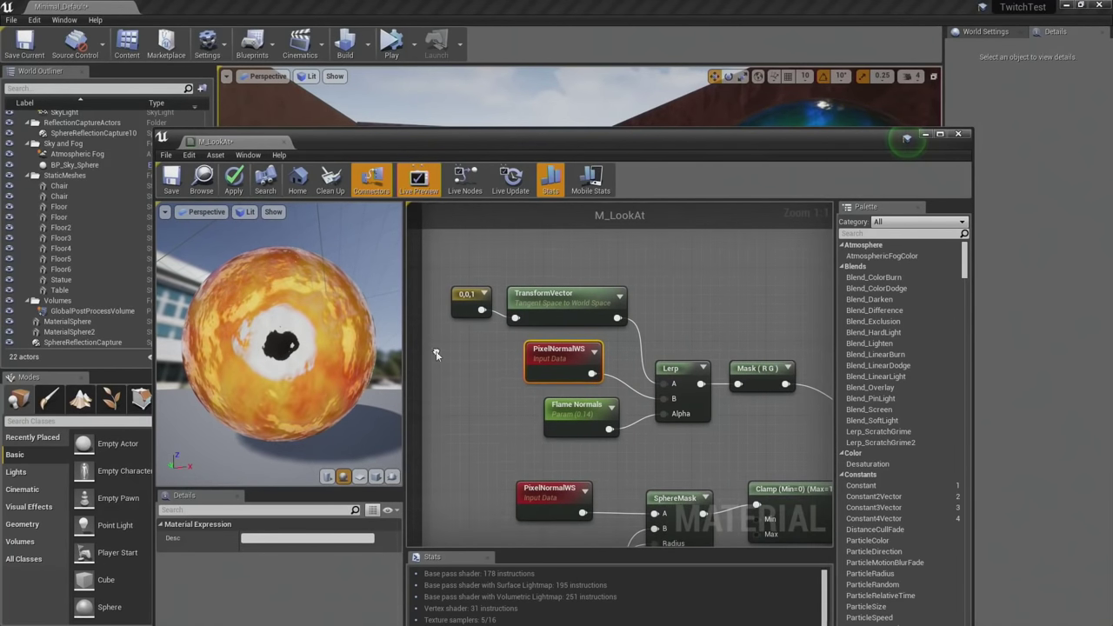
left_click_drag(548, 361, 540, 372)
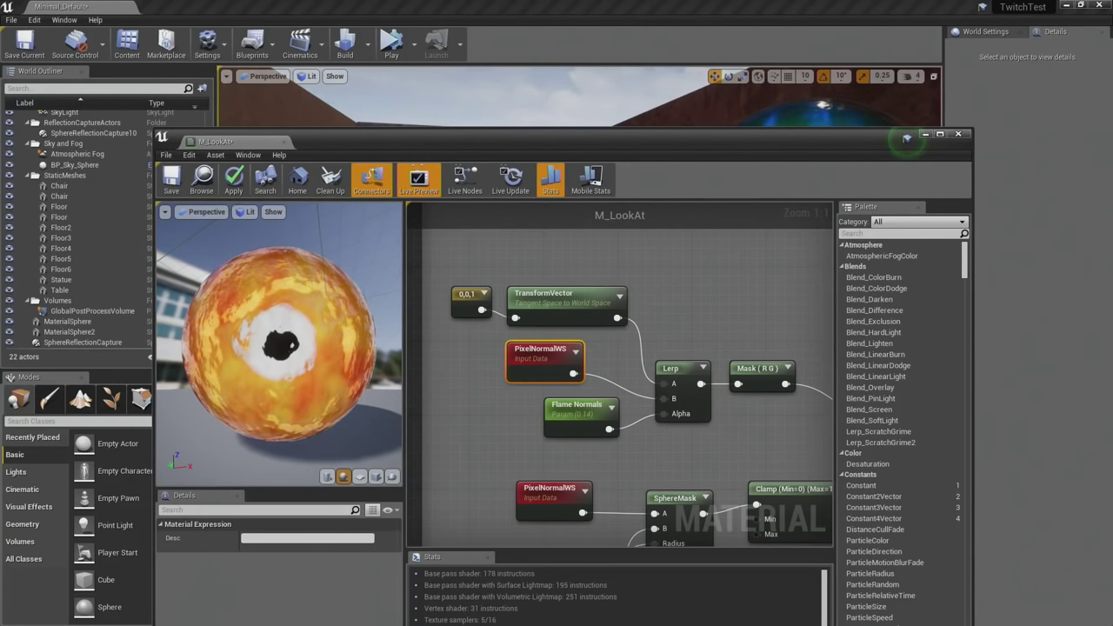
Move the 0 constant farther from the M_LookAt output node and view the preview sphere's shading from several angles.
scroll(614, 371, "down", 8)
left_click(623, 357)
right_click_drag(627, 356, 520, 407)
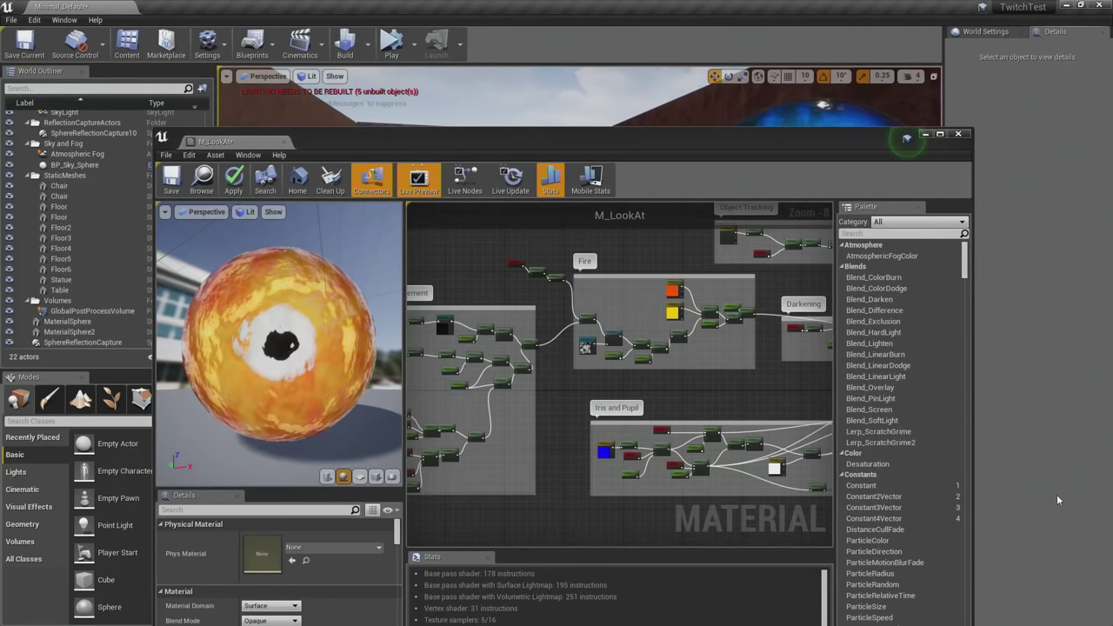
scroll(576, 421, "up", 7)
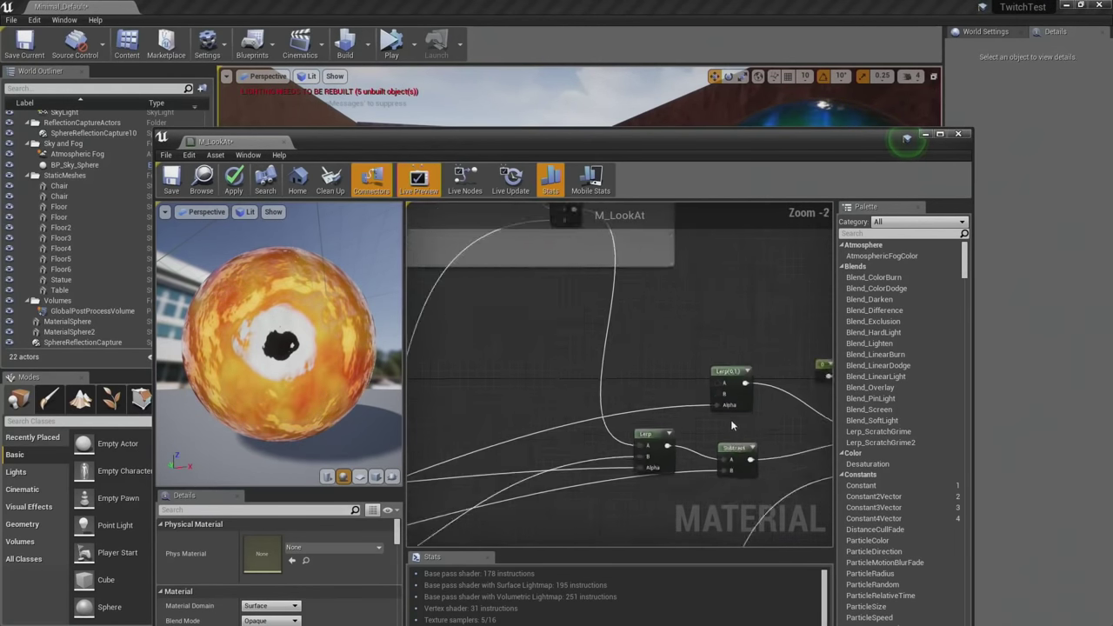
scroll(575, 395, "up", 1)
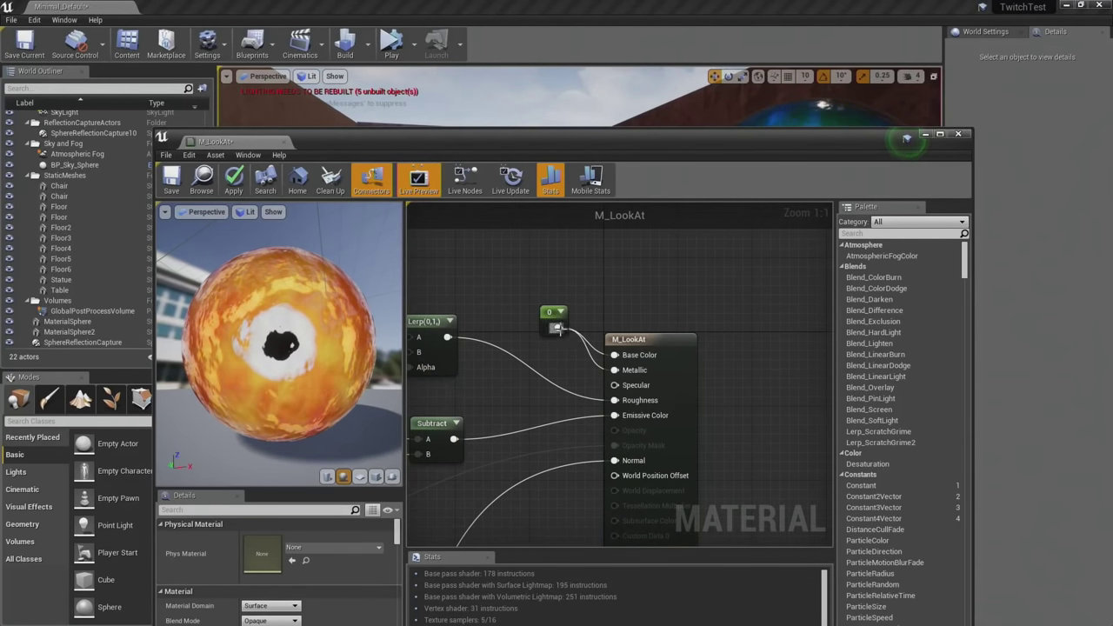
left_click_drag(557, 329, 526, 284)
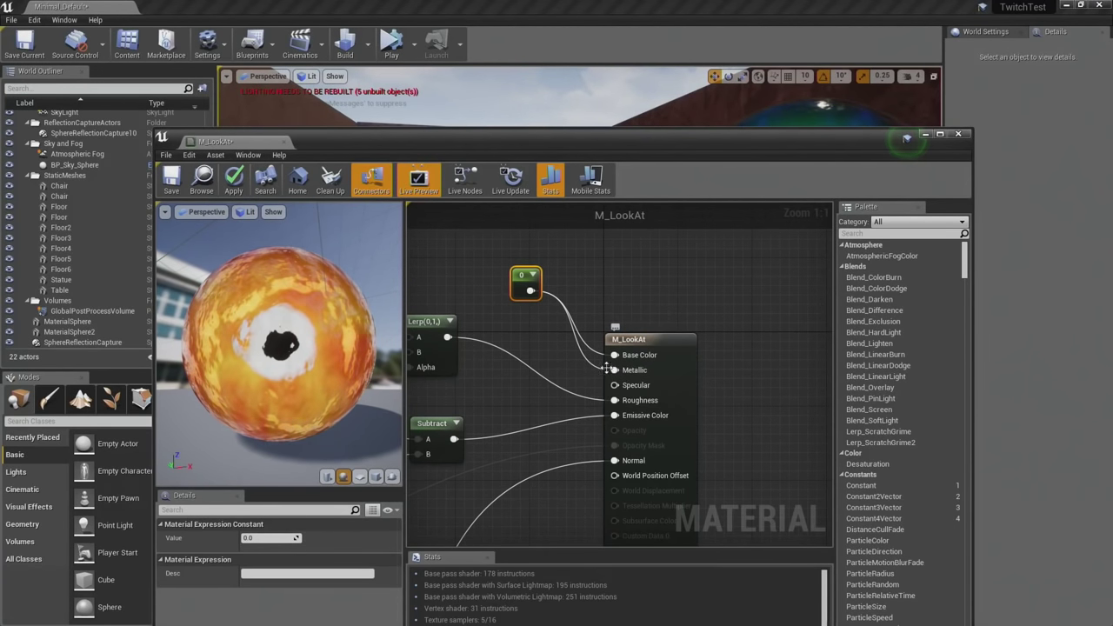
left_click_drag(315, 359, 383, 392)
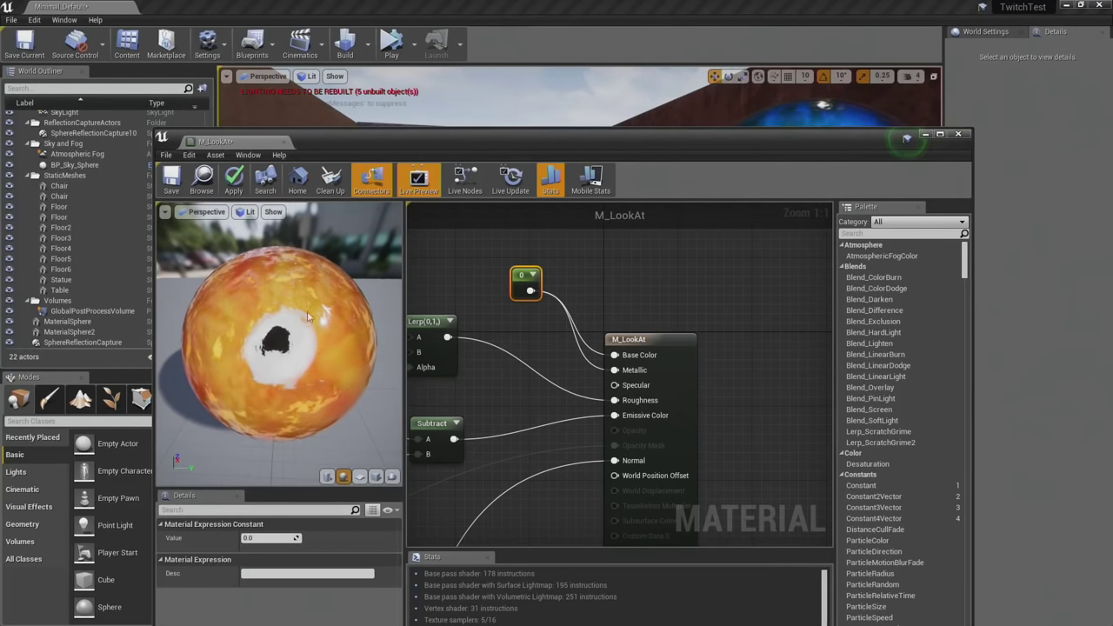
left_click_drag(315, 358, 256, 428)
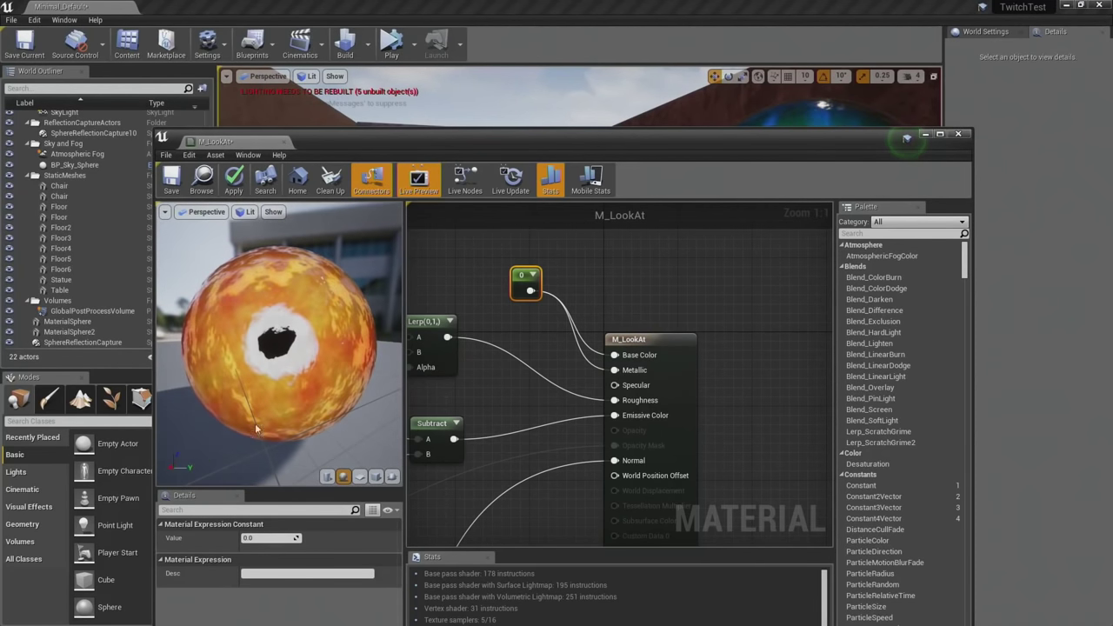
Set the default value of the Surface Normals parameter to 0.14 and check the preview sphere.
right_click_drag(452, 414, 559, 304)
scroll(558, 410, "down", 5)
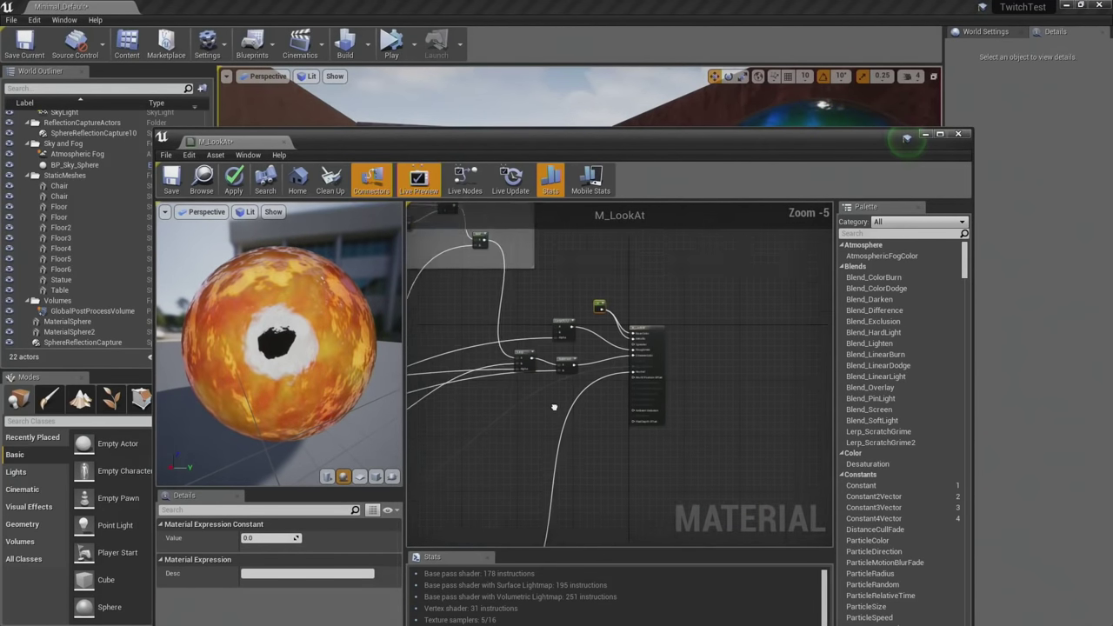
right_click_drag(554, 408, 679, 257)
left_click(510, 526)
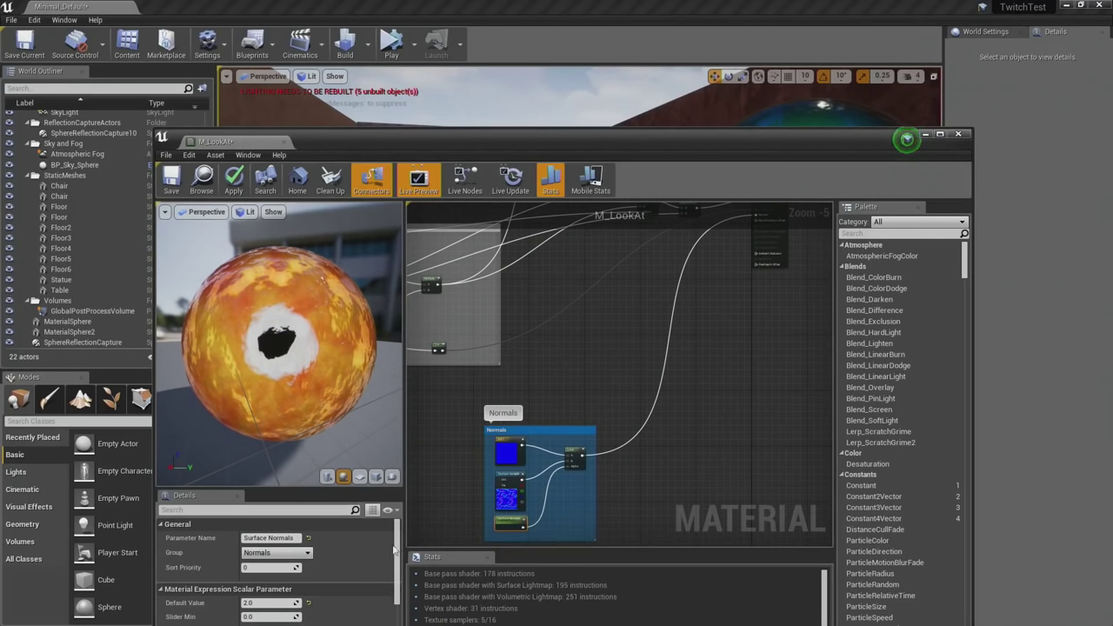
left_click(275, 607)
type(".14")
key("Return")
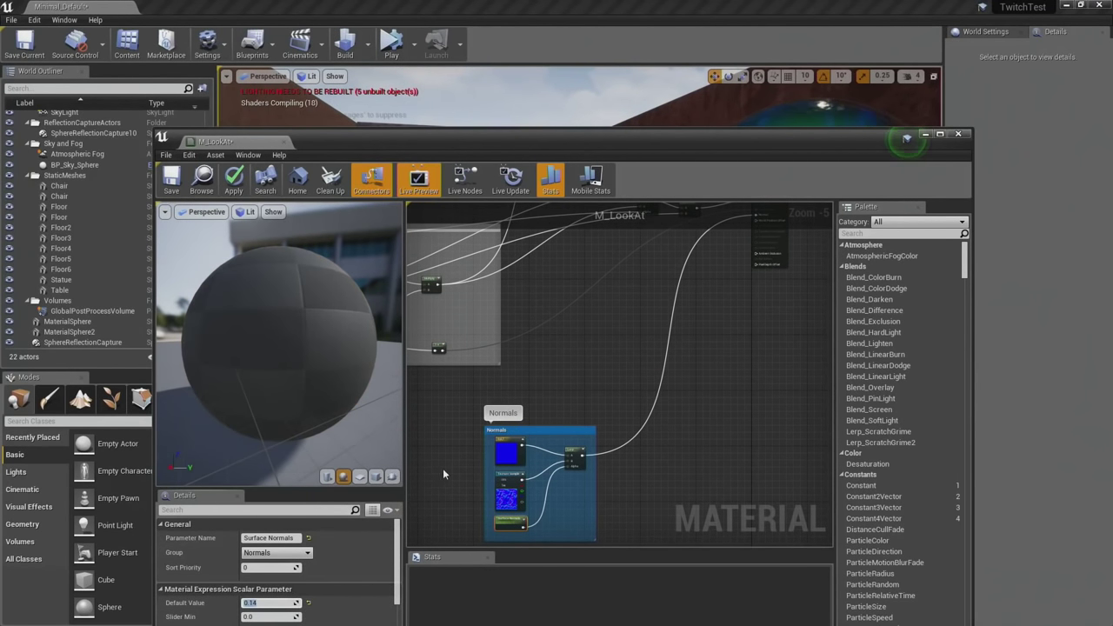
left_click(528, 394)
scroll(578, 418, "up", 5)
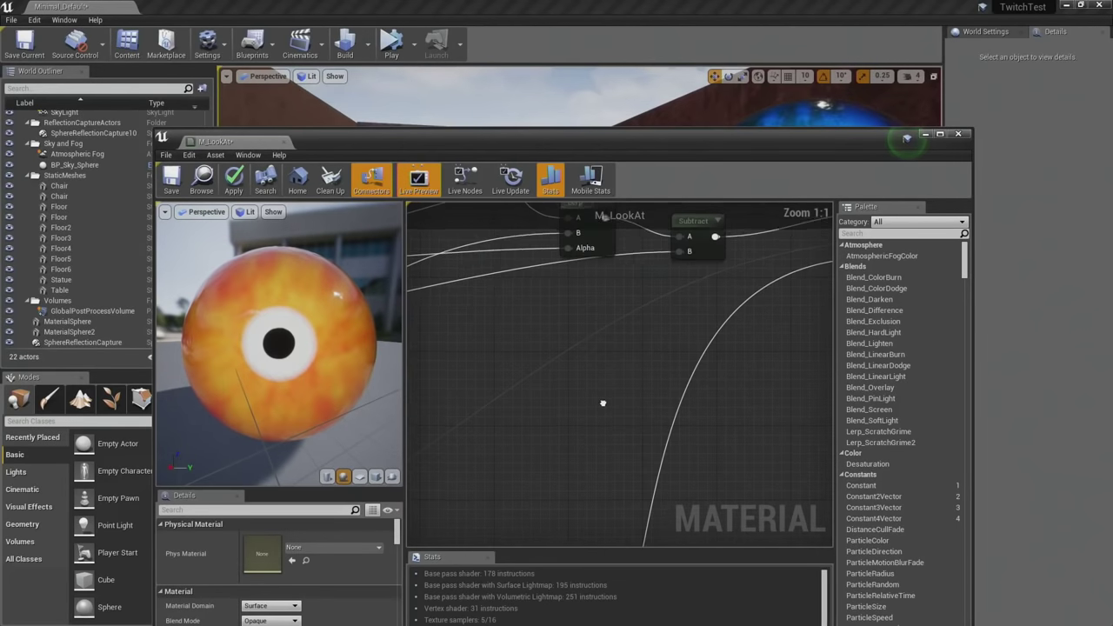
left_click_drag(370, 424, 361, 424)
scroll(474, 474, "down", 3)
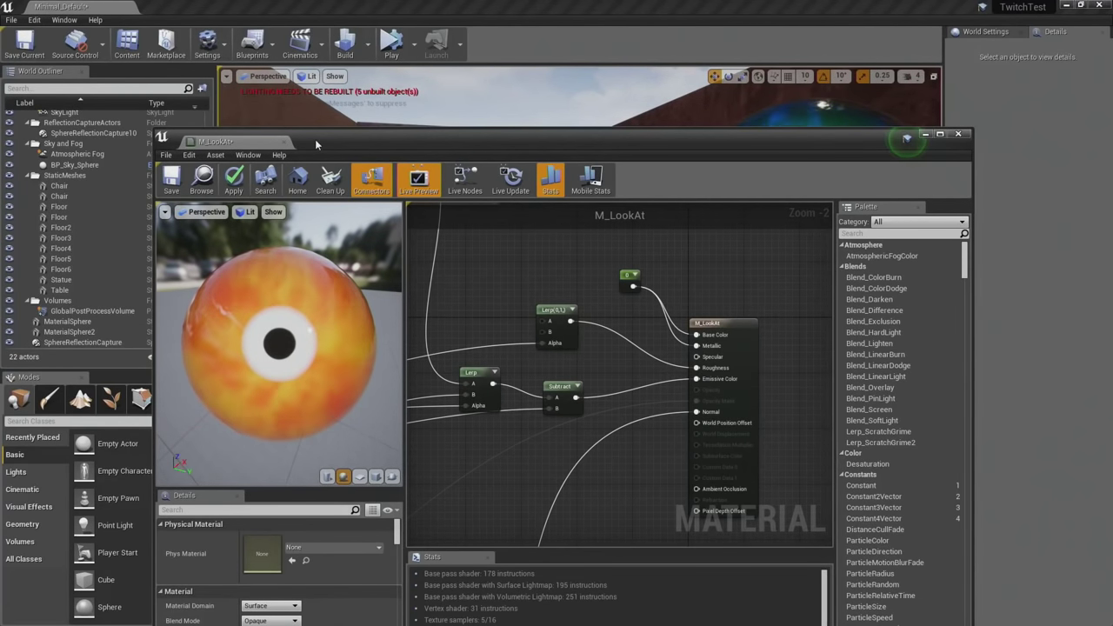
Move the material window aside, filter Engine Content to textures, and select the Grid texture.
left_click_drag(315, 139, 702, 193)
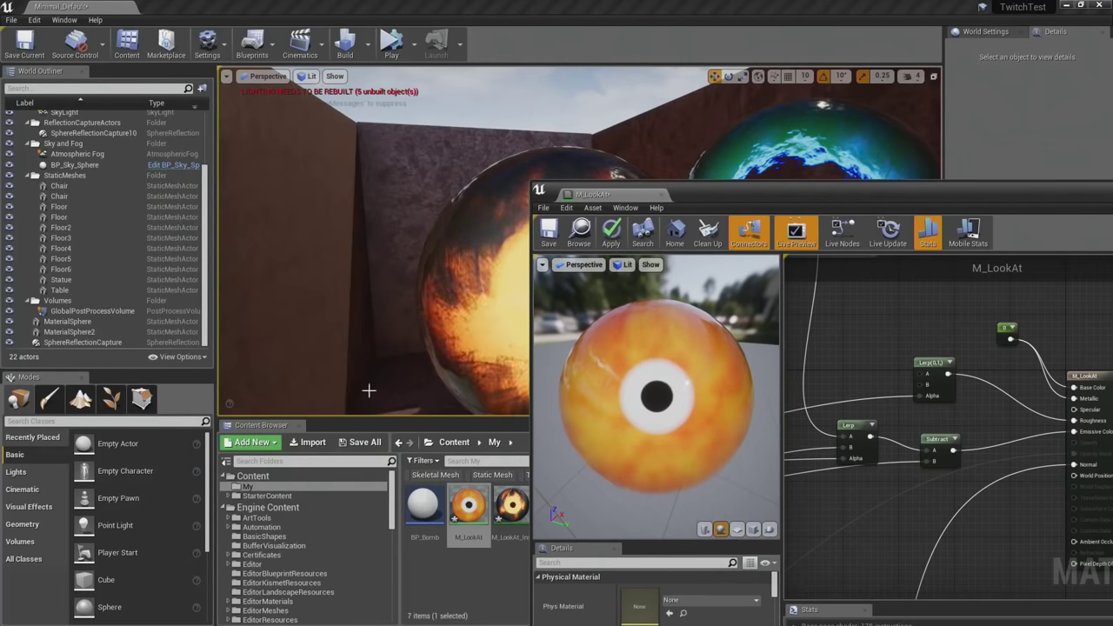
left_click(423, 460)
left_click(467, 564)
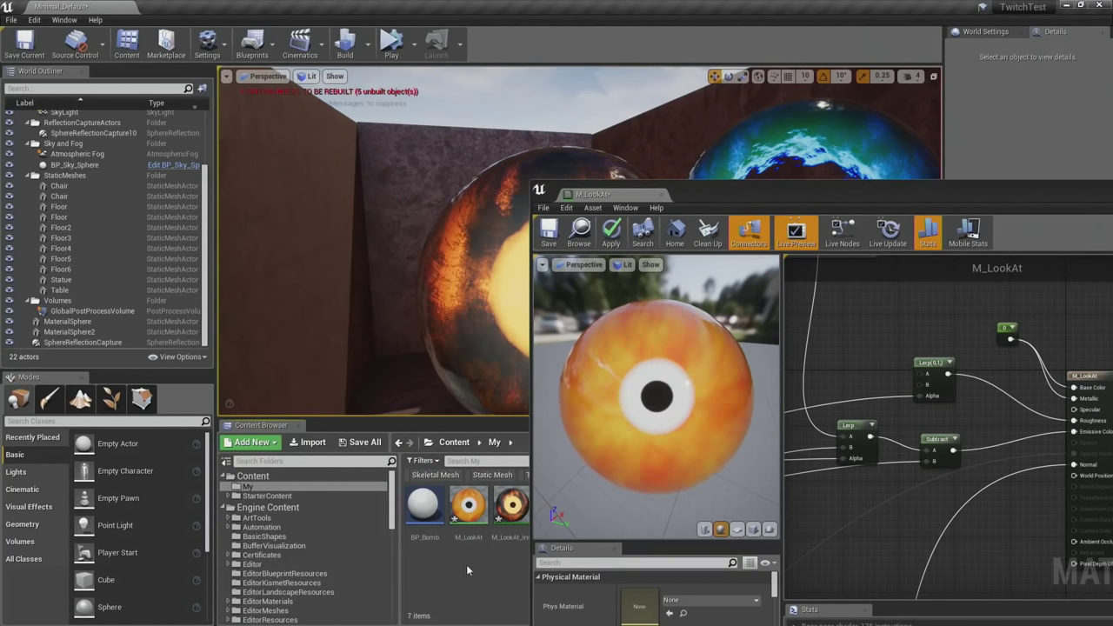
left_click(523, 475)
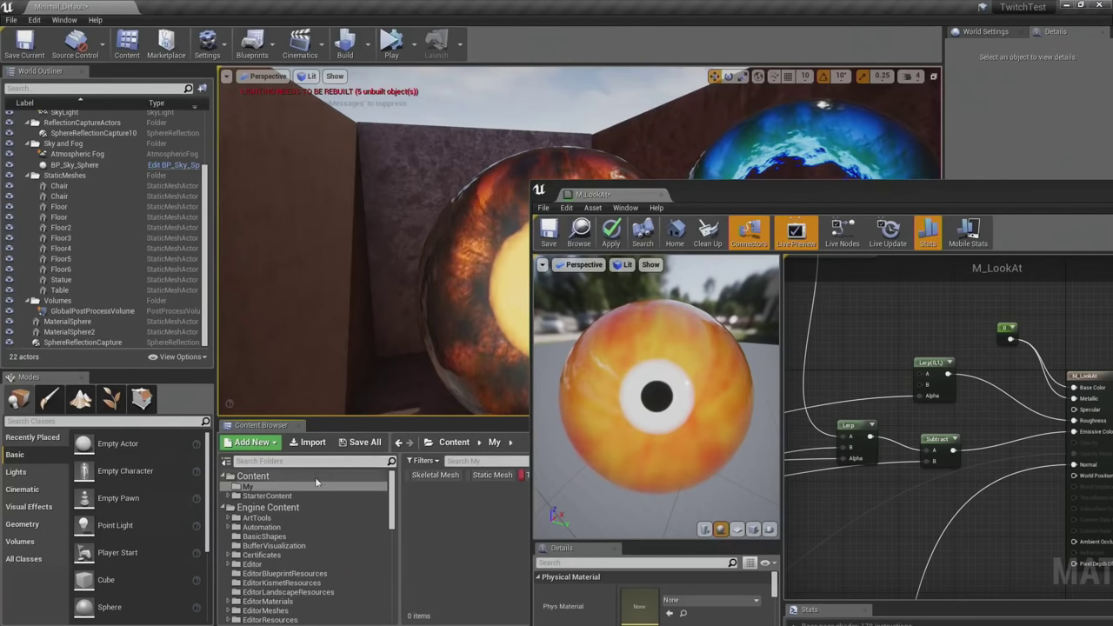
left_click(268, 507)
left_click_drag(706, 200, 901, 217)
scroll(614, 507, "down", 10)
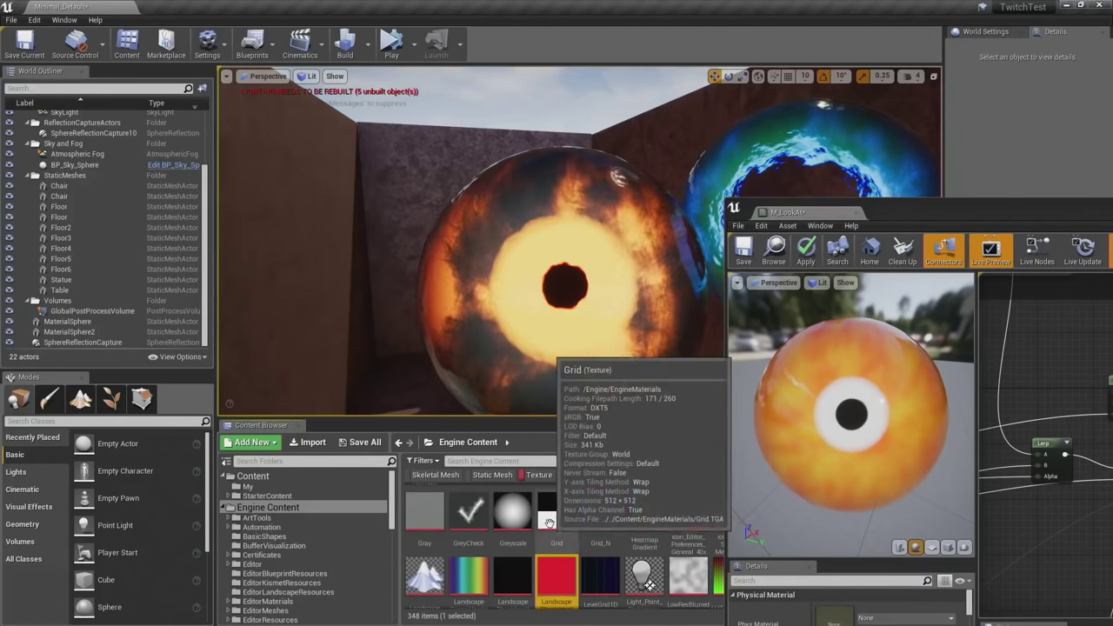
left_click(557, 511)
Bring the M_LookAt graph back into view and add a Texture Sample node near the 0 constant.
left_click_drag(961, 230, 542, 234)
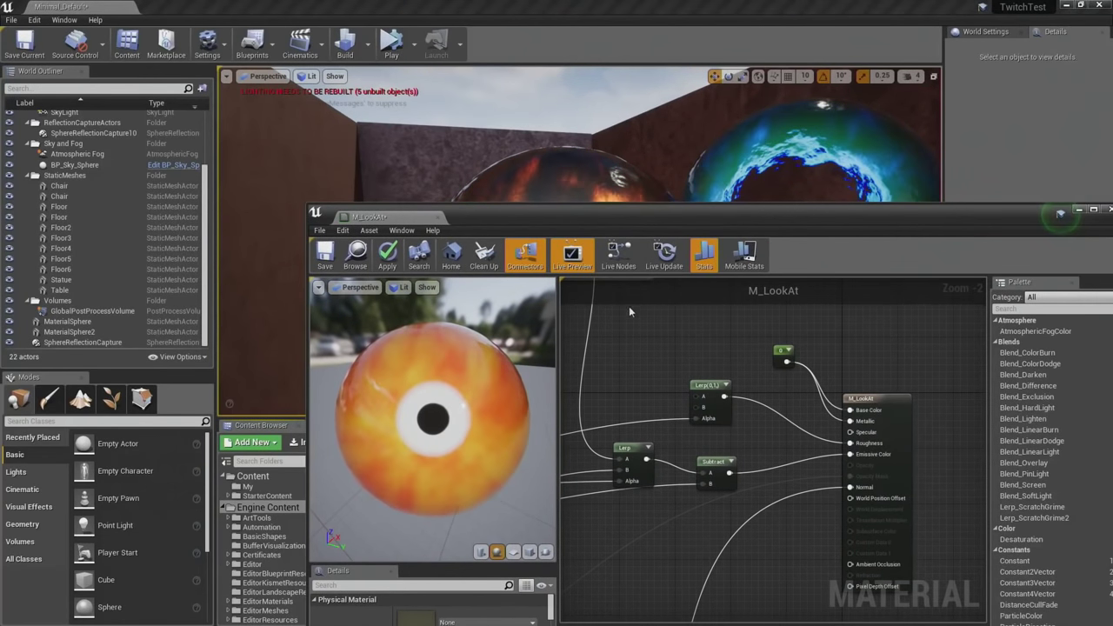
scroll(664, 390, "down", 1)
key("t")
left_click(694, 363)
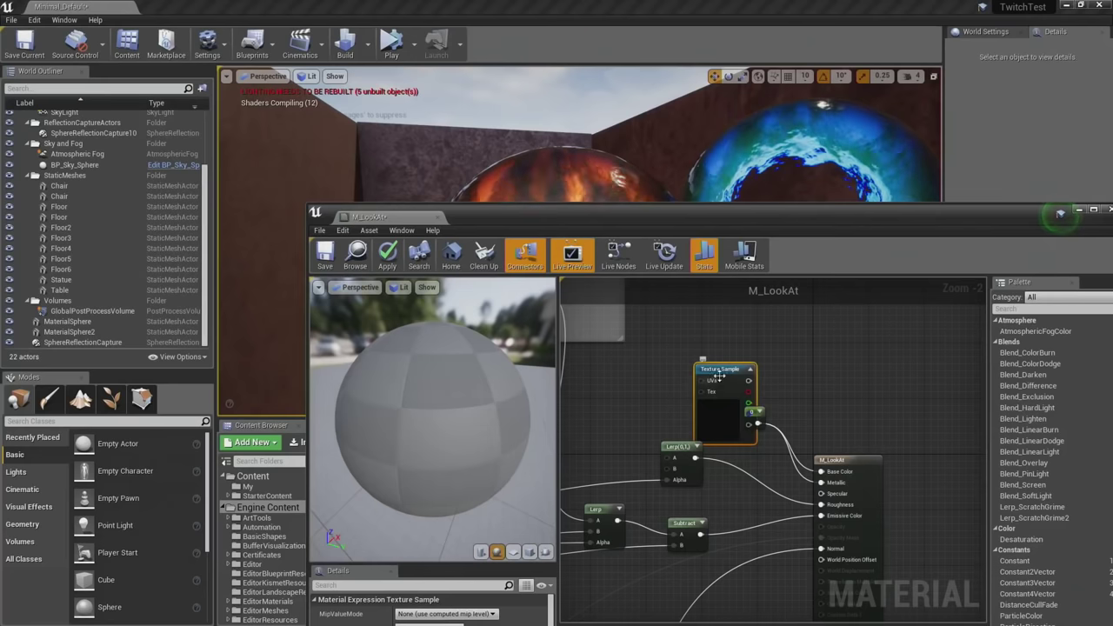
Add a Lerp node beside the Texture Sample, wiring in the texture's green channel, the 0 constant and the Subtract output.
left_click_drag(724, 368, 792, 380)
left_click(784, 359)
left_click(767, 433)
left_click_drag(757, 424, 707, 467)
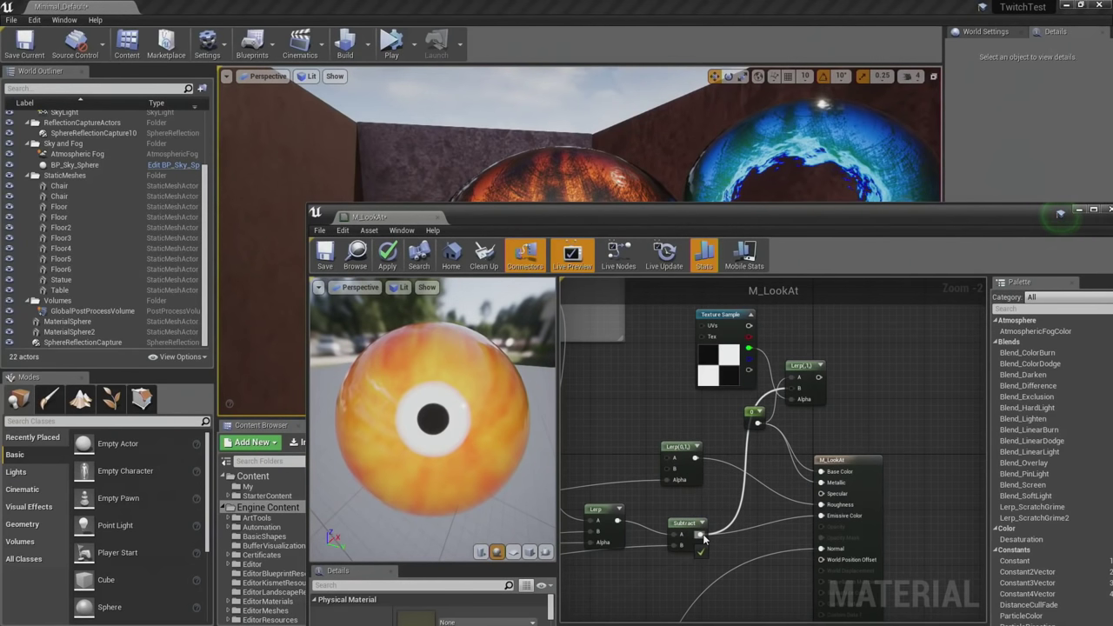
left_click_drag(704, 539, 702, 537)
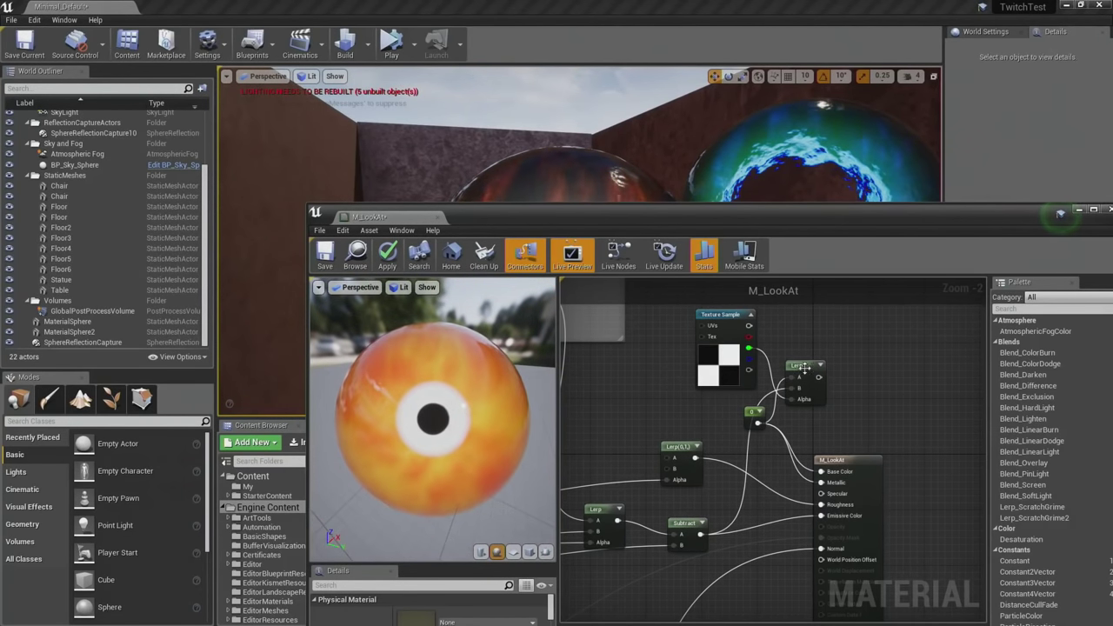
Connect the new Lerp output to Emissive Color, apply the material and view the spheres in the level.
left_click_drag(818, 376, 821, 515)
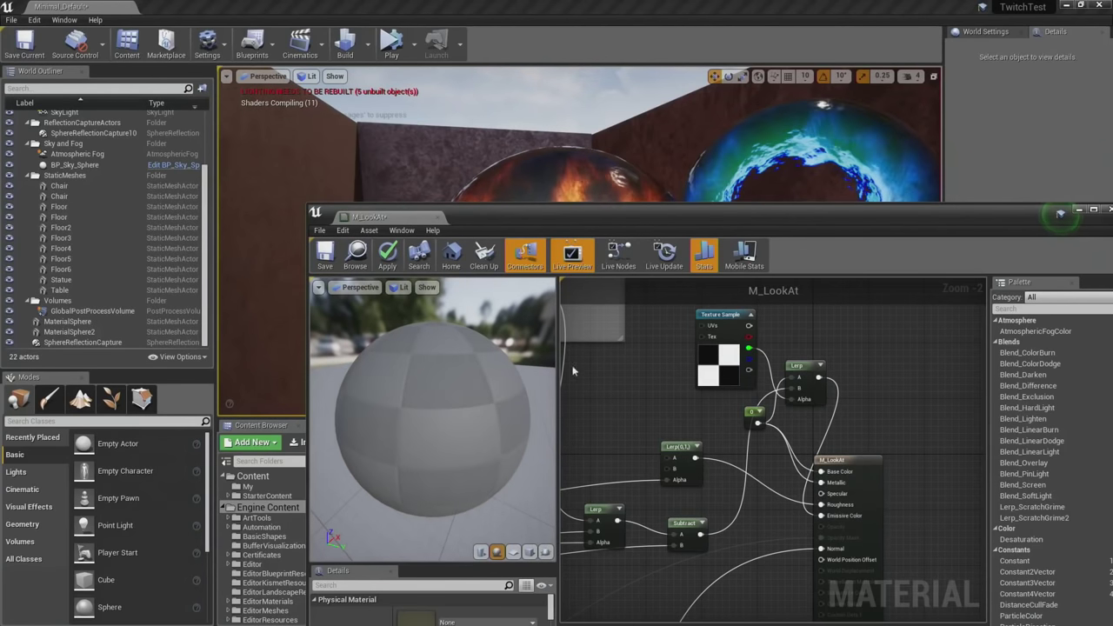
left_click(388, 255)
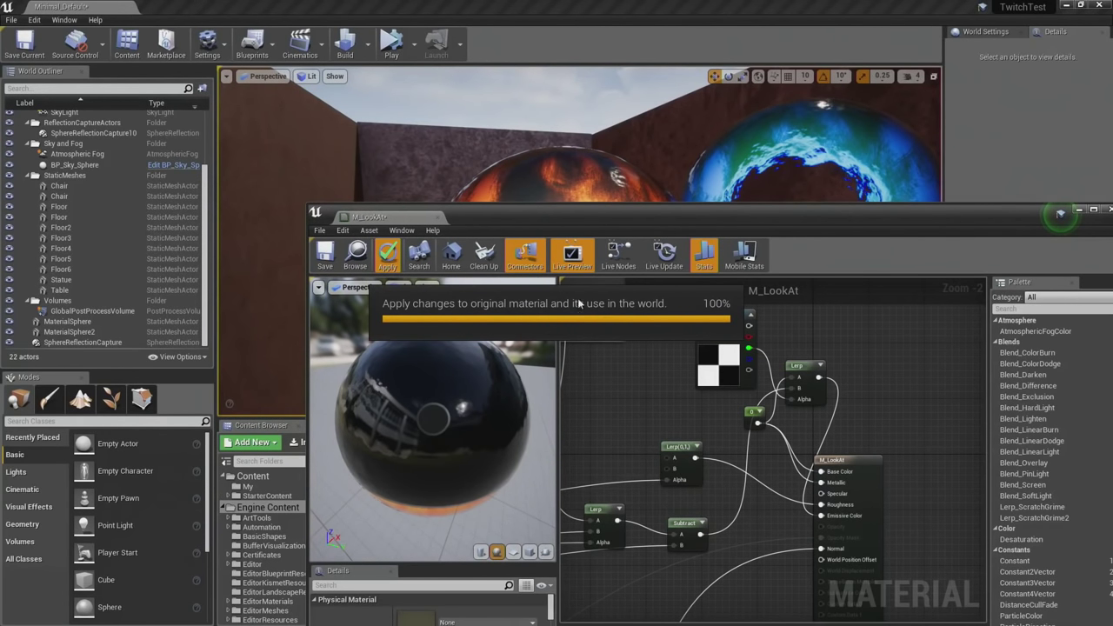
left_click_drag(614, 222, 758, 409)
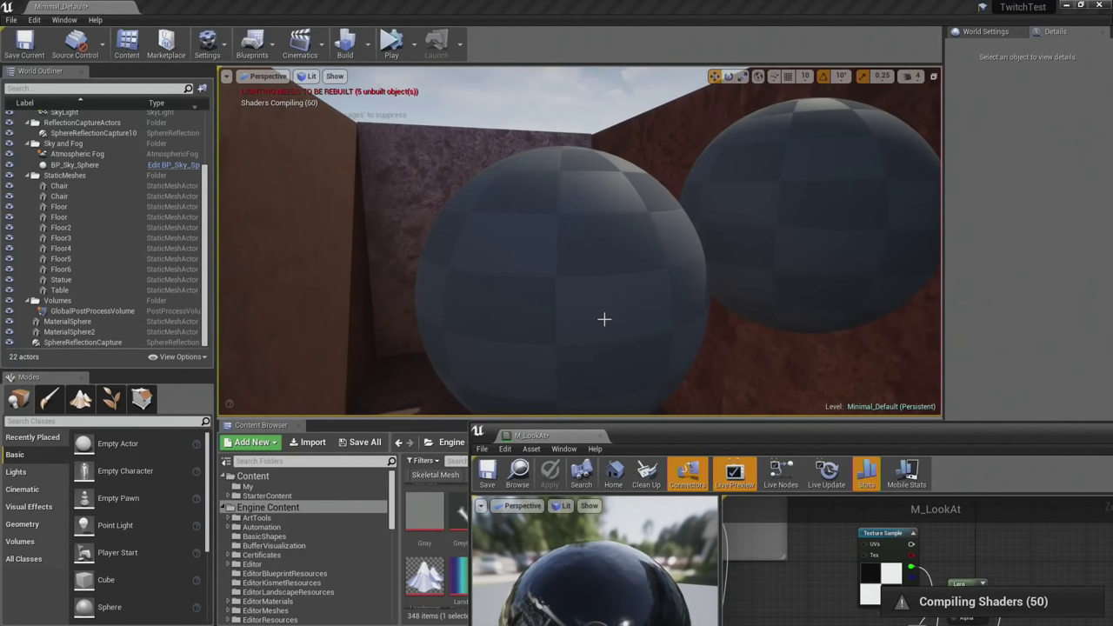
mouse_move(605, 320)
right_mouse_down()
mouse_move(609, 269)
mouse_move(600, 383)
mouse_move(609, 261)
mouse_move(661, 304)
mouse_move(556, 300)
mouse_move(609, 282)
mouse_move(614, 313)
right_mouse_up()
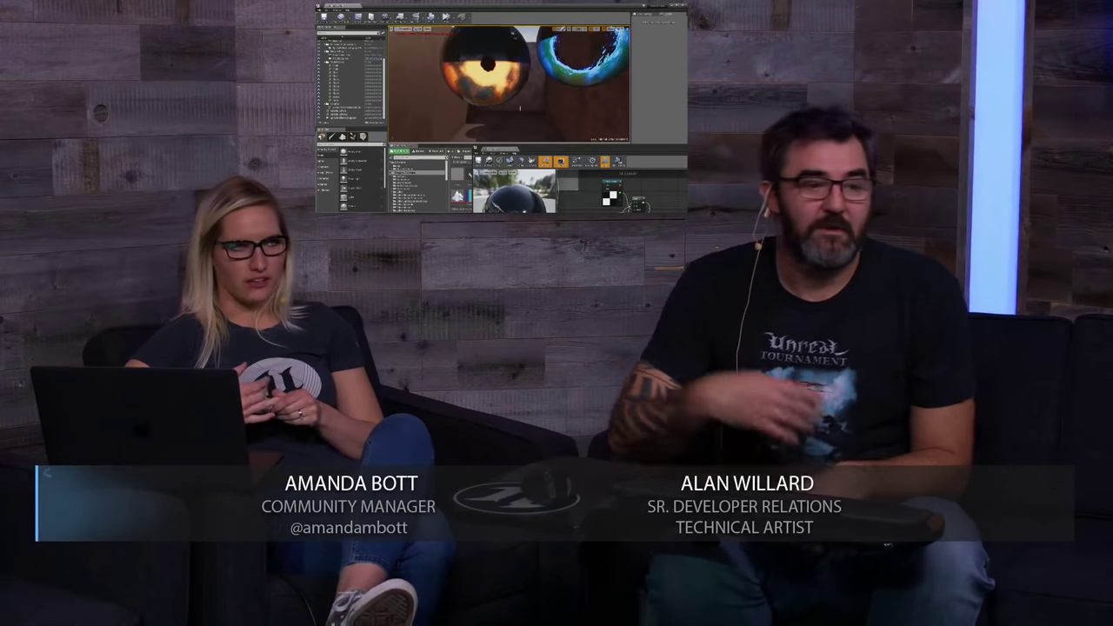
Compare the two eye spheres in the level's Shader Complexity view mode and return the viewport to Lit.
left_click(417, 29)
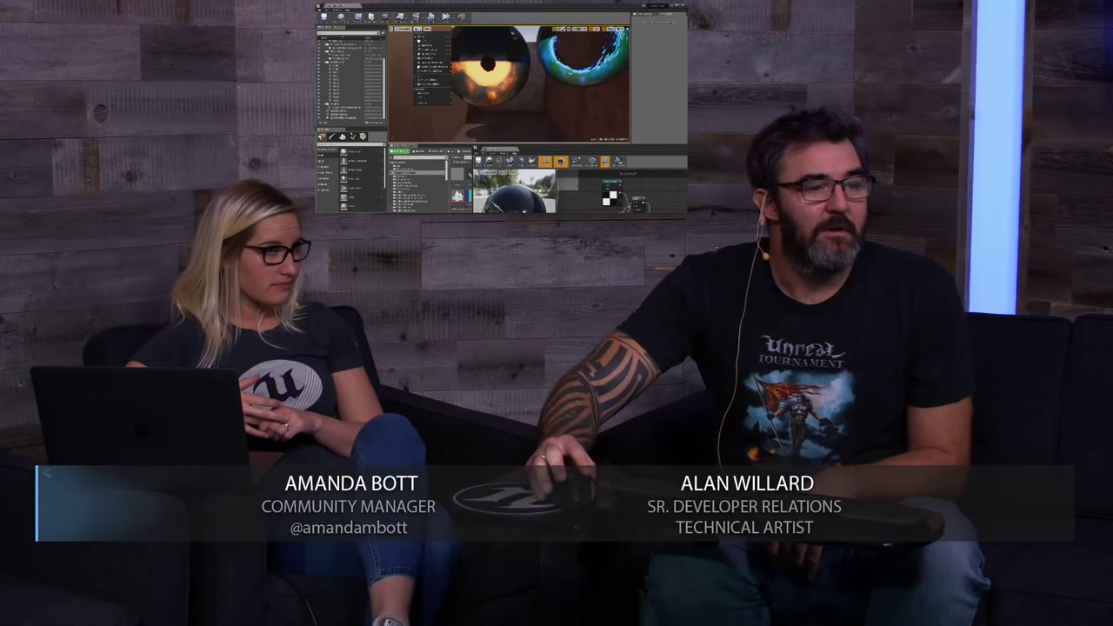
mouse_move(427, 67)
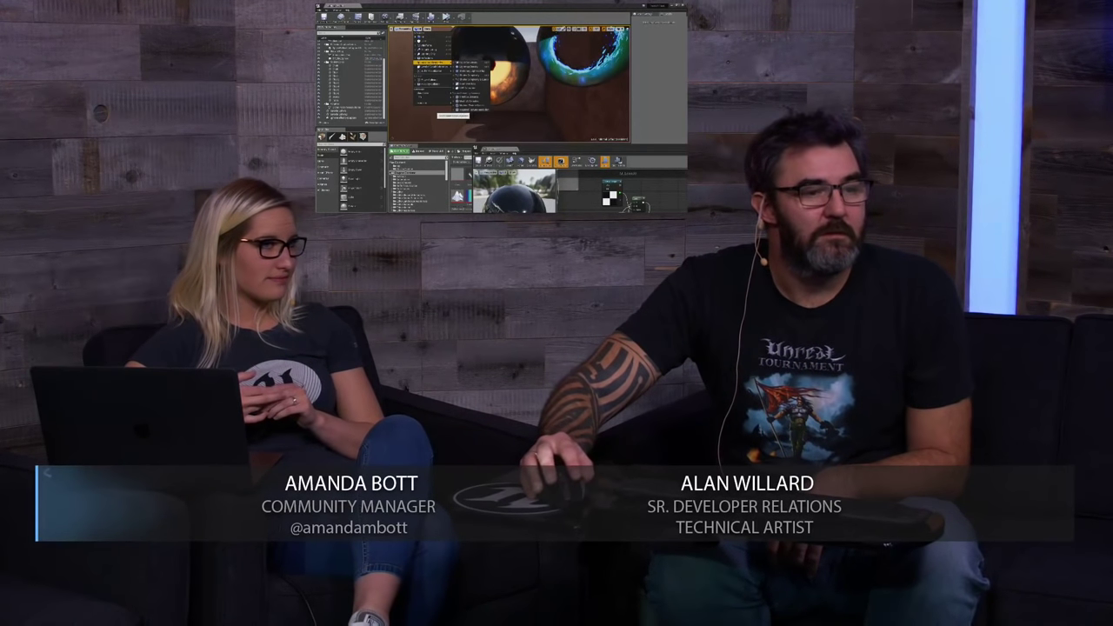
left_click(470, 78)
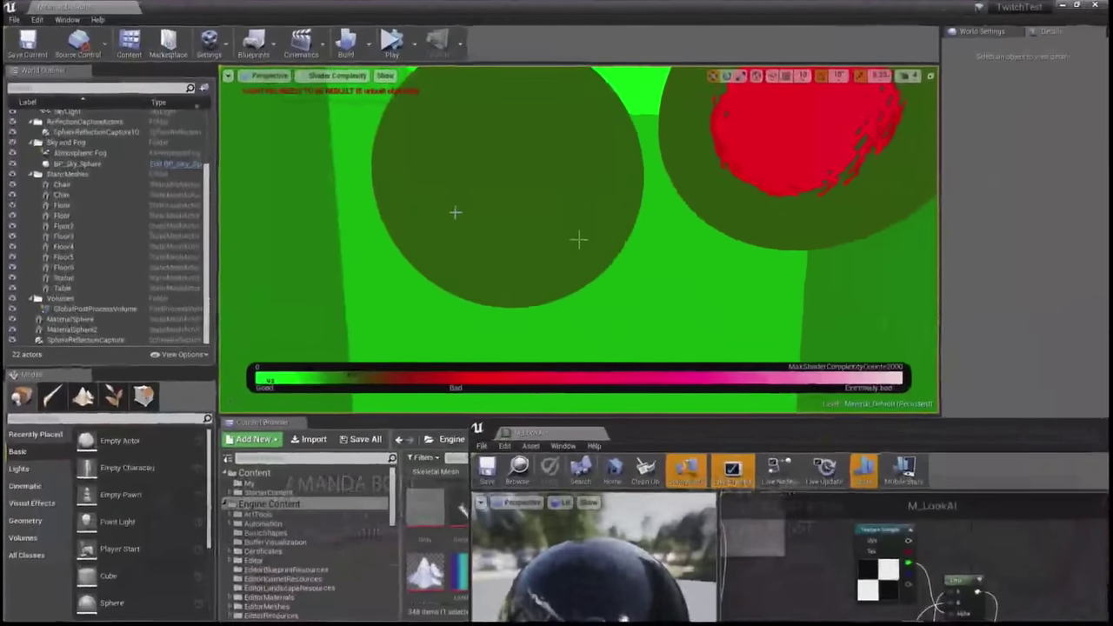
scroll(580, 243, "down", 5)
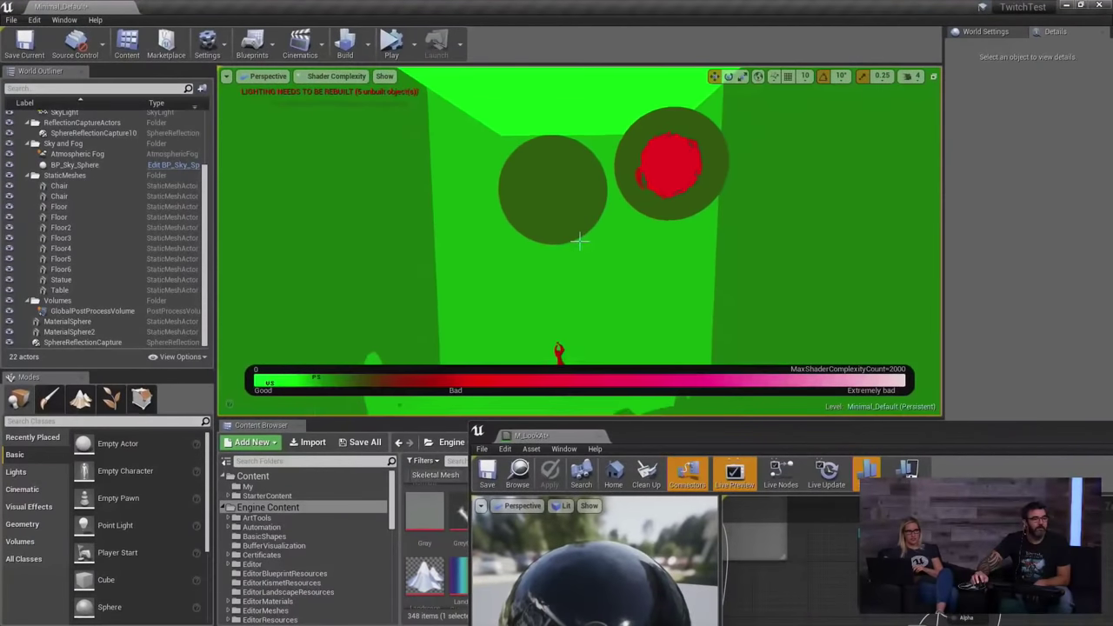
scroll(580, 242, "up", 5)
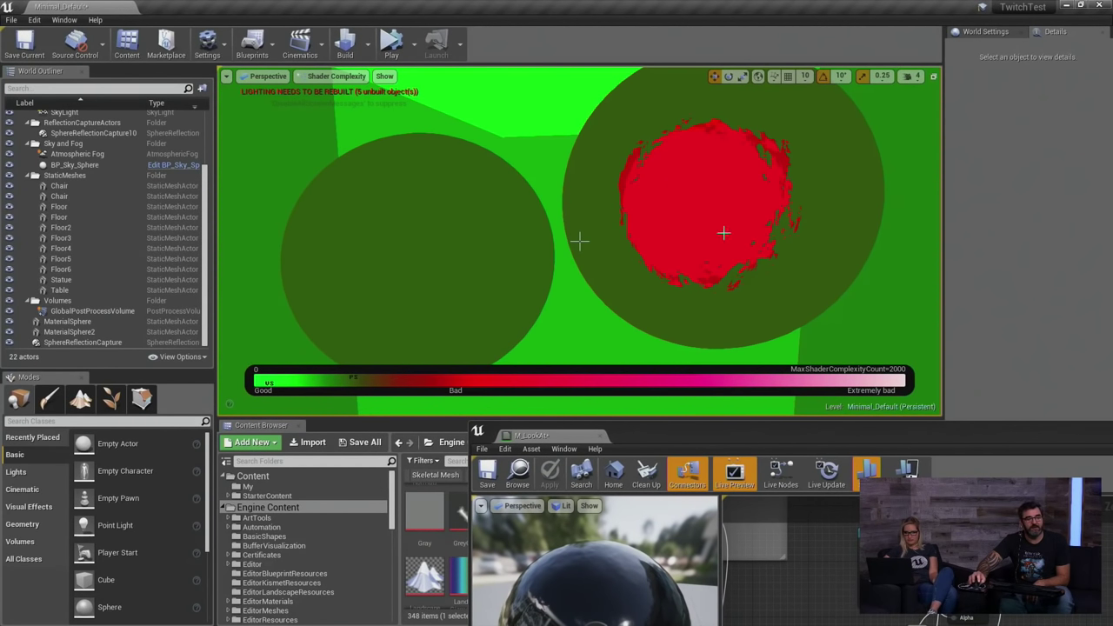
right_click_drag(644, 247, 647, 197)
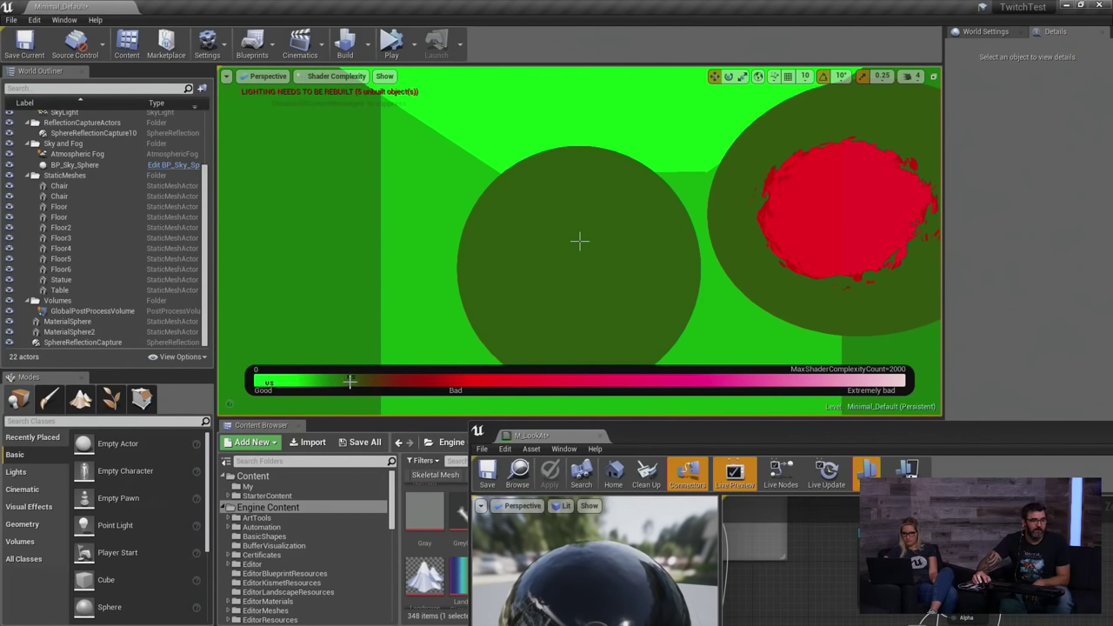
right_click_drag(580, 241, 580, 242)
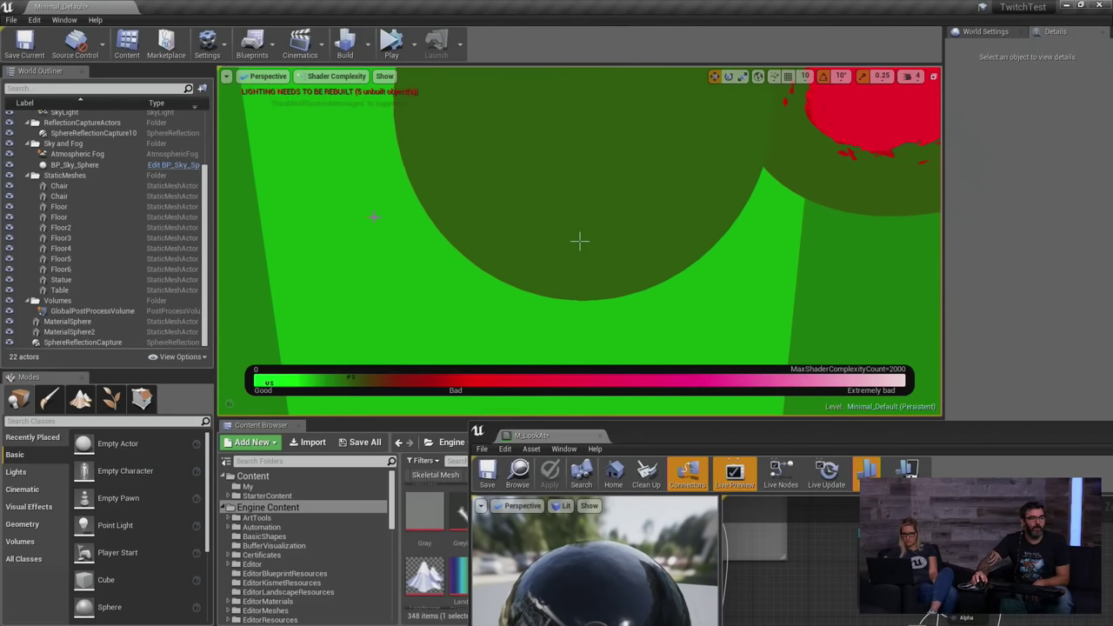
left_click(335, 77)
left_click(322, 101)
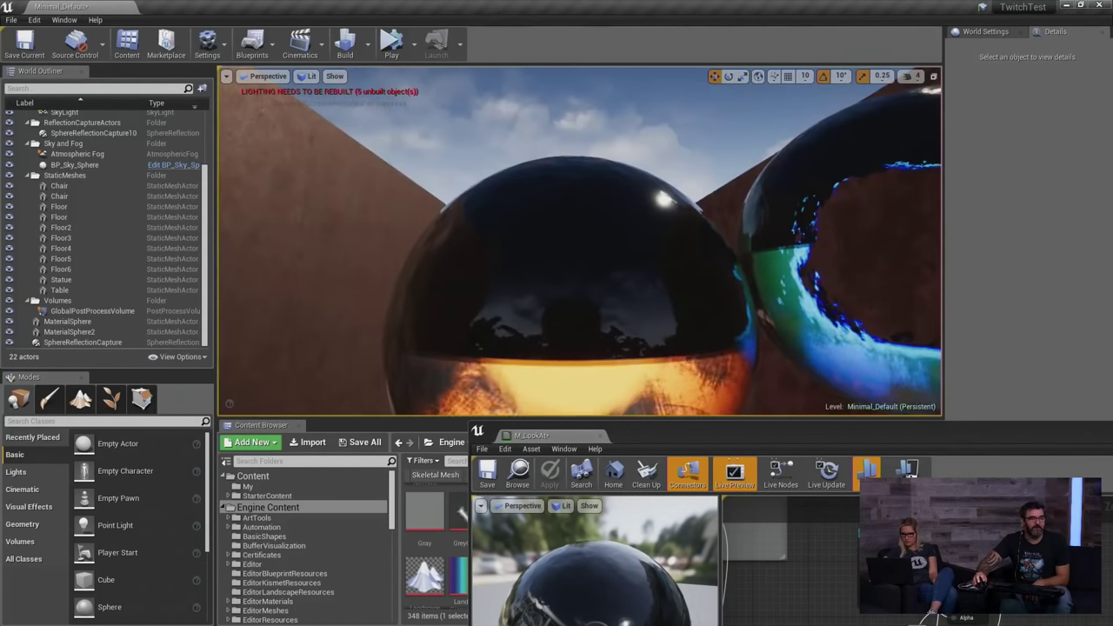
Reconnect the Subtract output to Emissive Color in M_LookAt, apply the change and view the eye sphere in the level.
left_click_drag(667, 431, 491, 213)
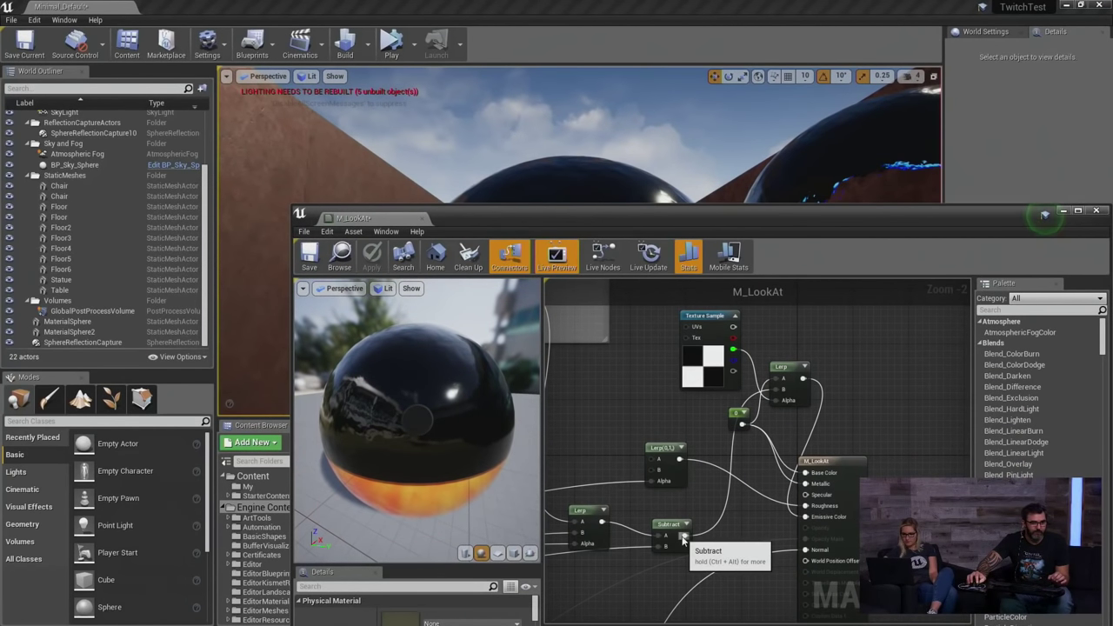
left_click_drag(684, 536, 806, 518)
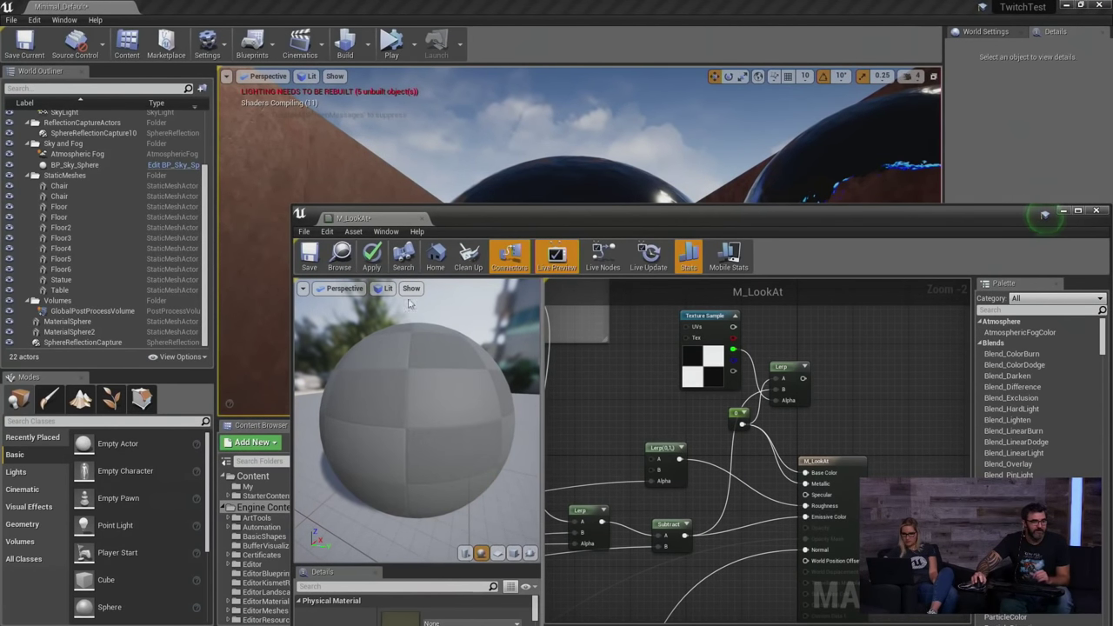
left_click(371, 254)
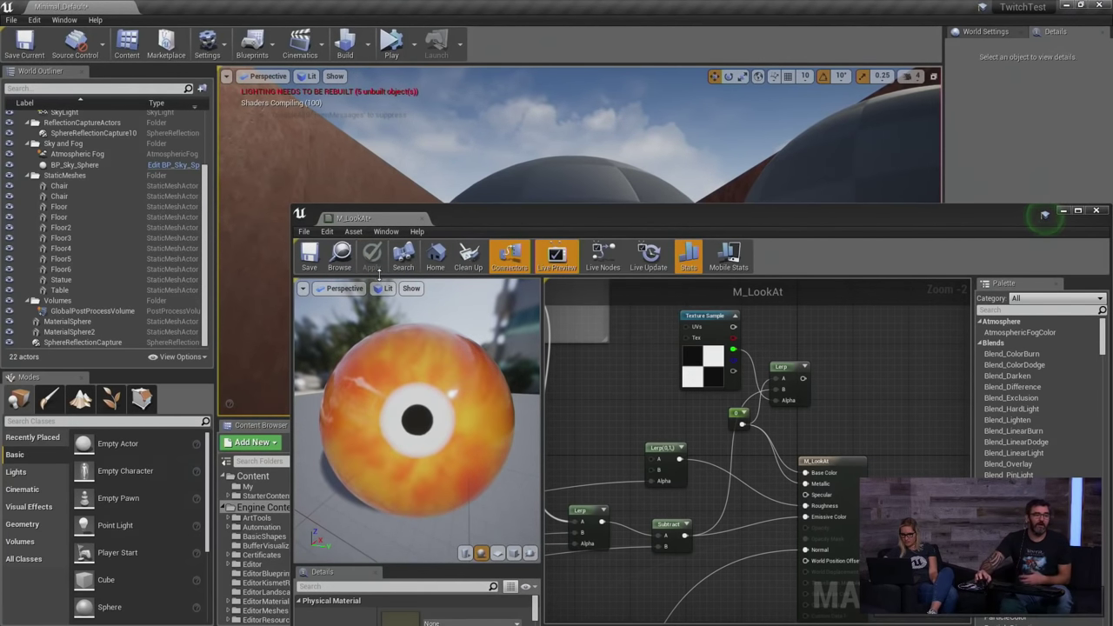
left_click_drag(467, 215, 508, 442)
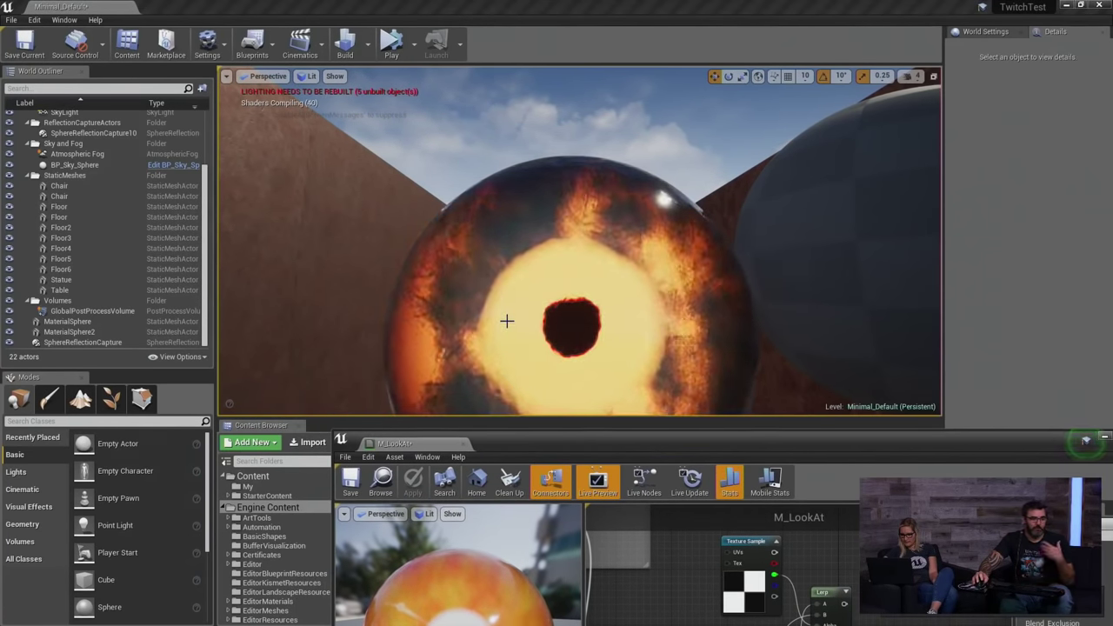
right_click_drag(512, 321, 512, 409)
Close M_LookAt and open the M_LookAt_Inst material instance from the My folder with the Texture filter off.
left_click(463, 444)
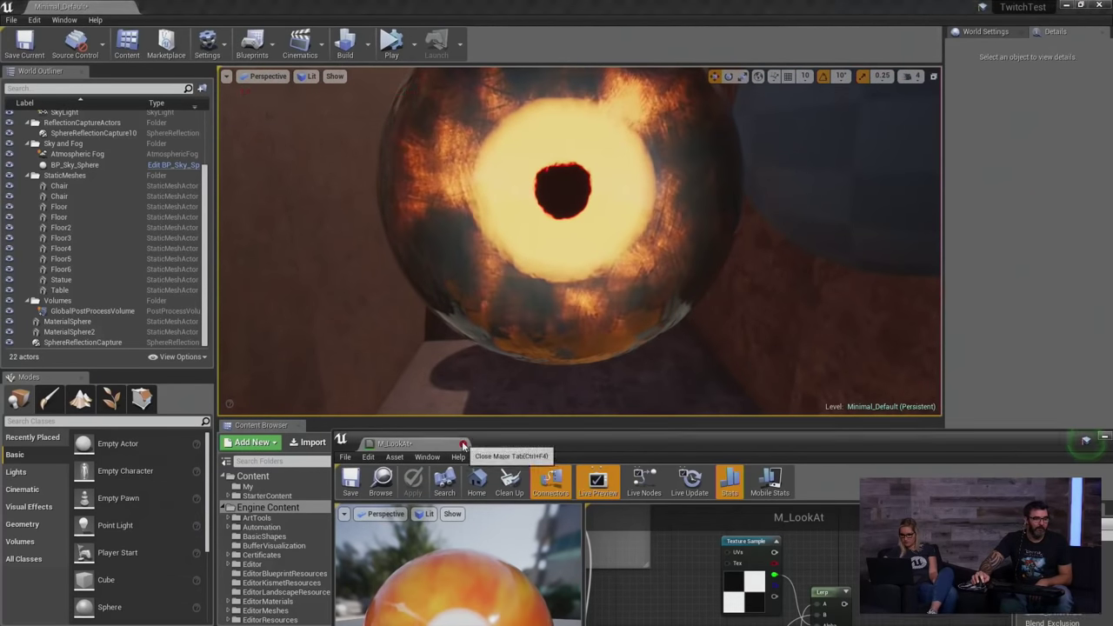
left_click(464, 445)
left_click(388, 486)
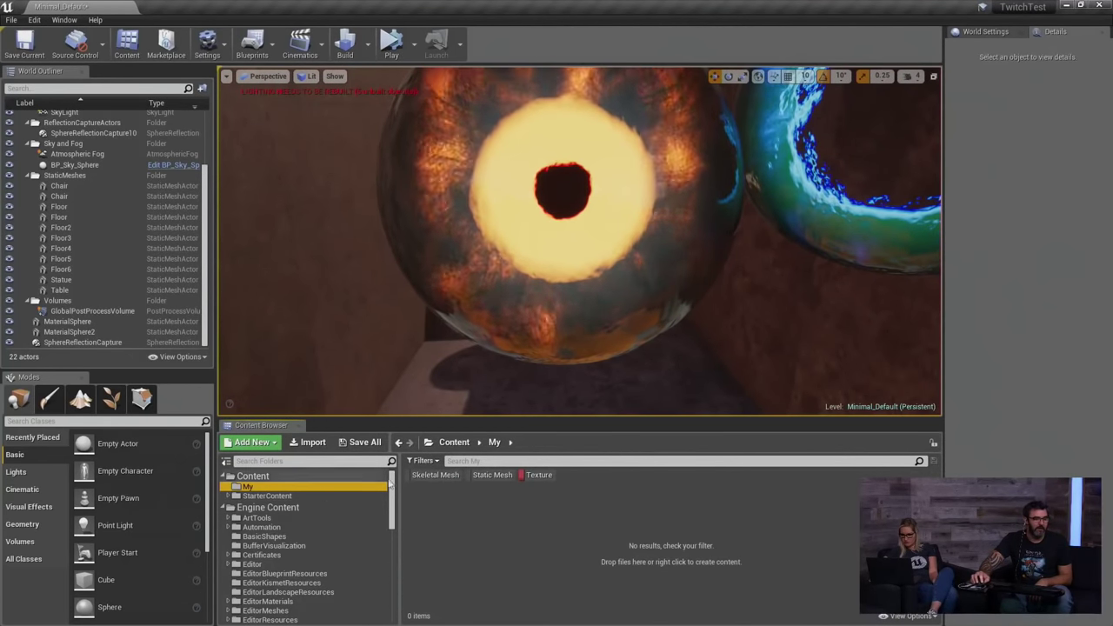
double_click(511, 509)
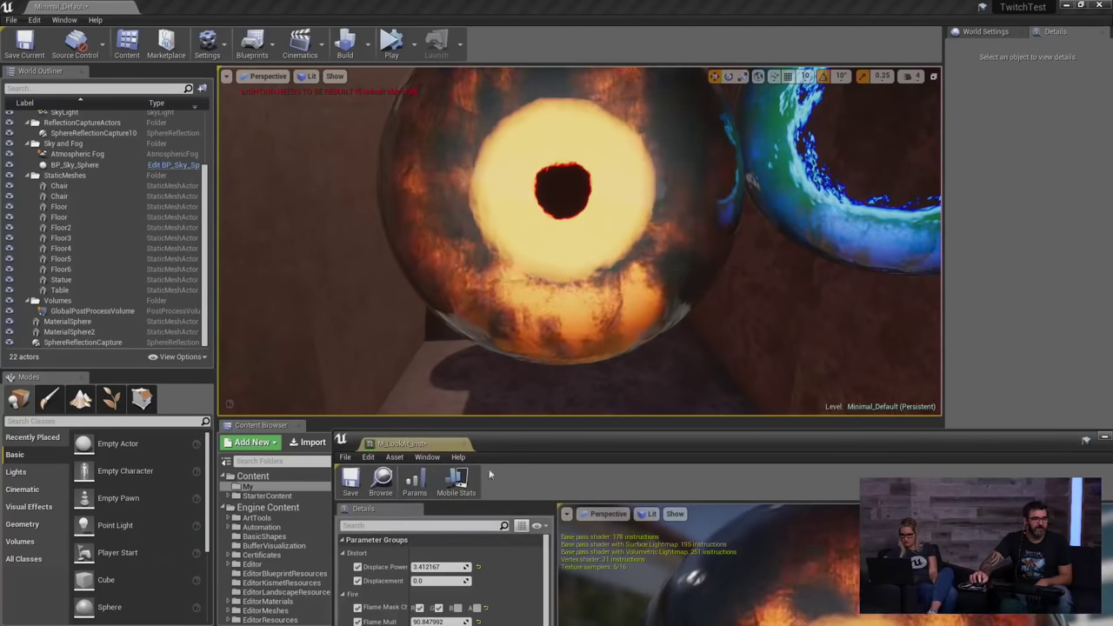
Set the Center Out Falloff parameter of M_LookAt_Inst to 8.69375.
left_click_drag(522, 440, 683, 225)
scroll(552, 466, "down", 4)
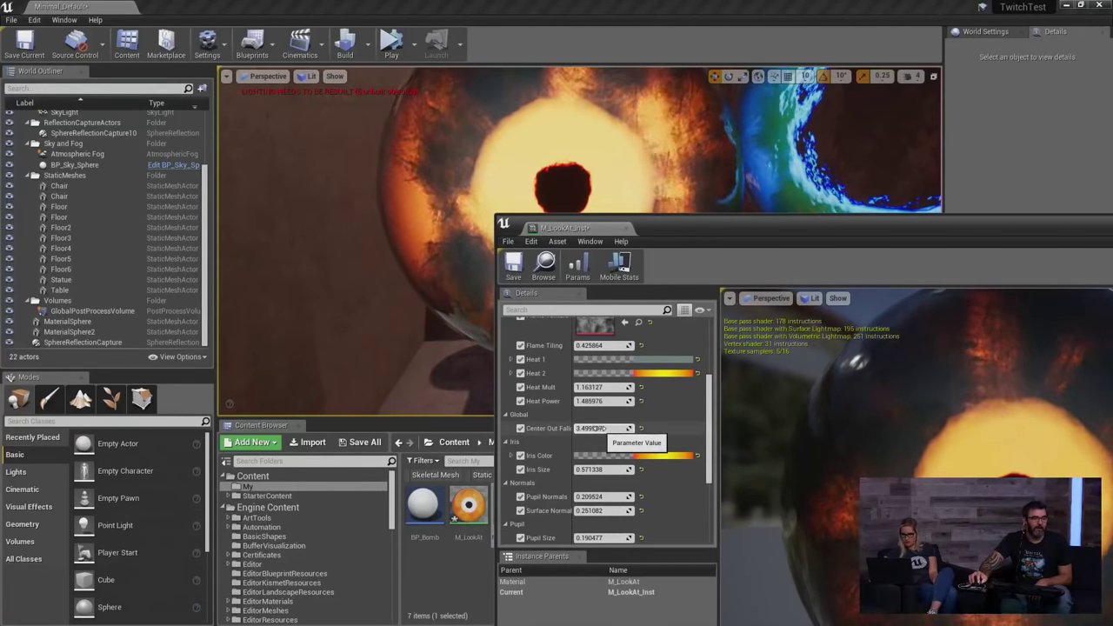
left_click_drag(598, 428, 634, 428)
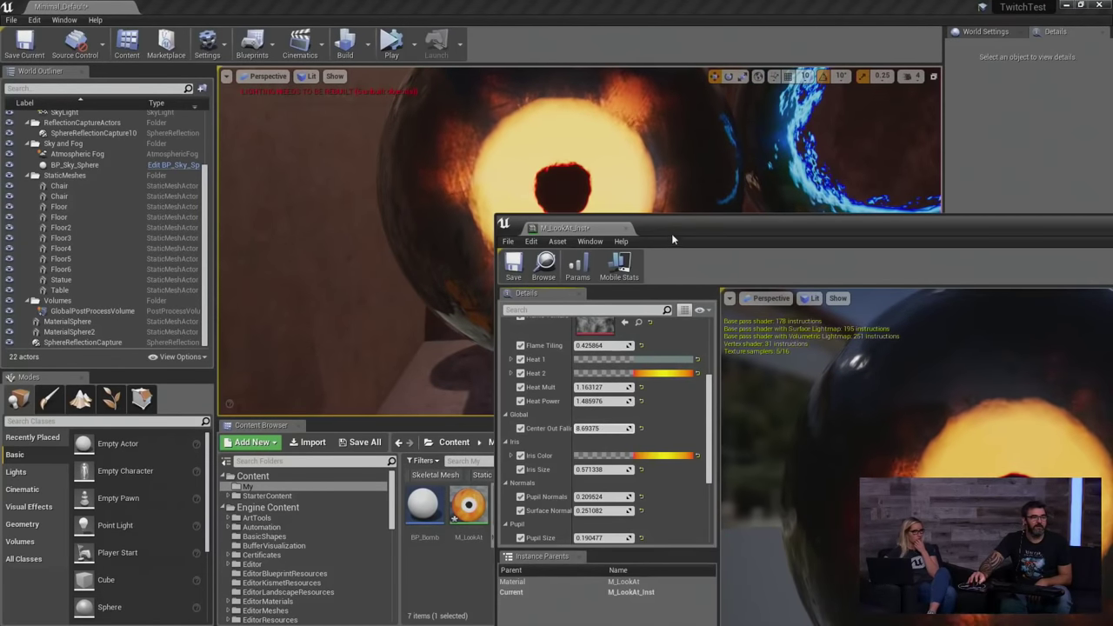
Move the instance window aside and inspect the fiery eye sphere in the level from several angles.
left_click_drag(673, 239, 900, 294)
right_click_drag(609, 200, 713, 281)
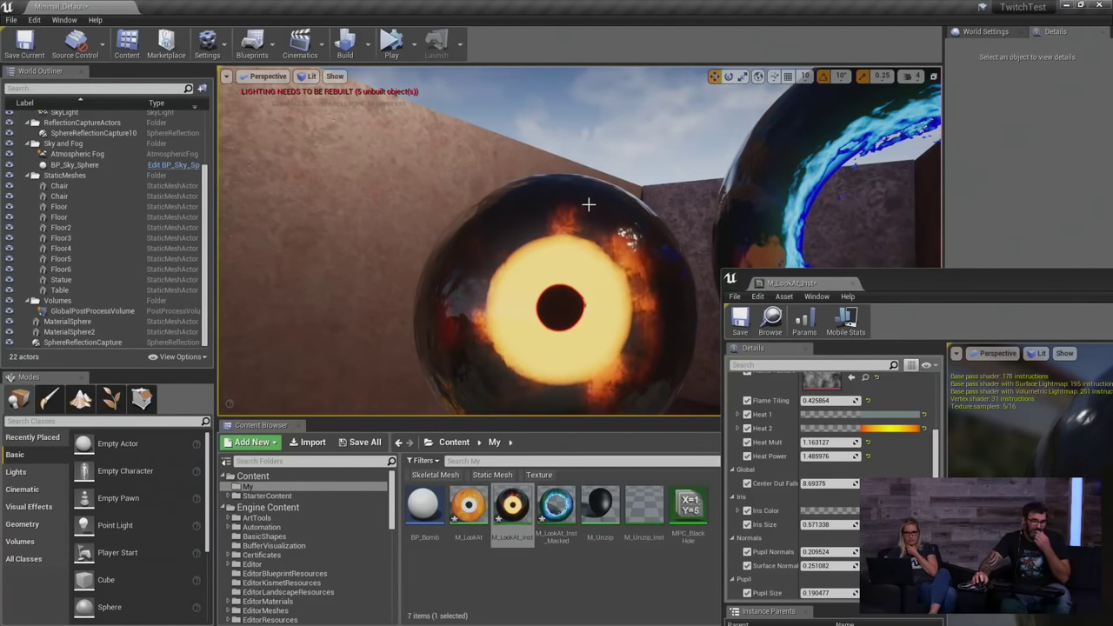
right_click_drag(539, 202, 596, 250)
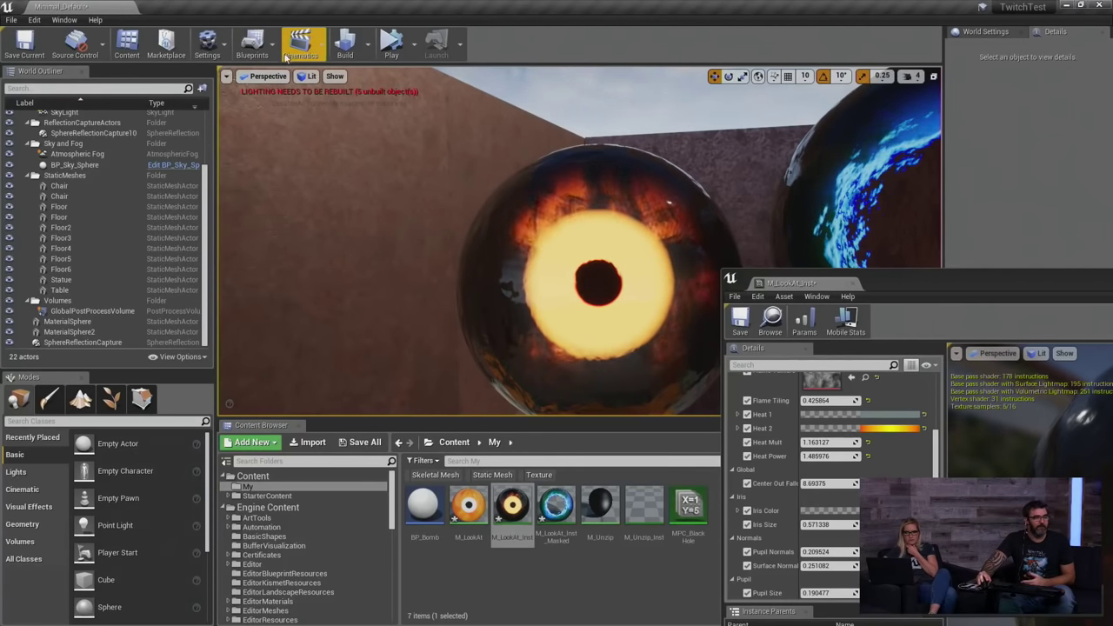
left_click(222, 46)
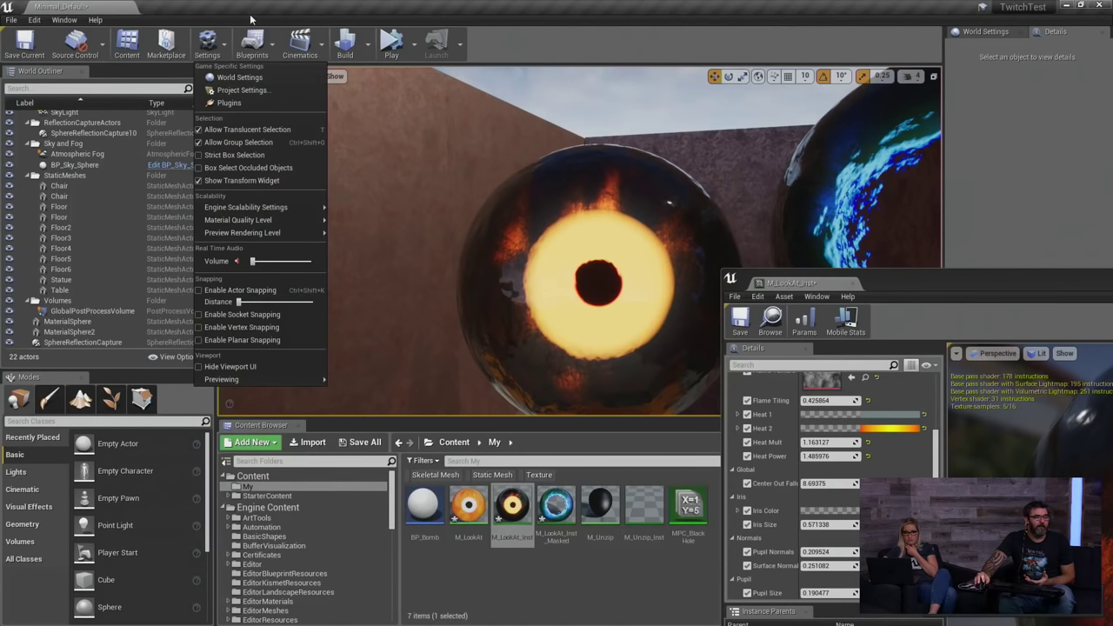
right_click_drag(442, 186, 451, 192)
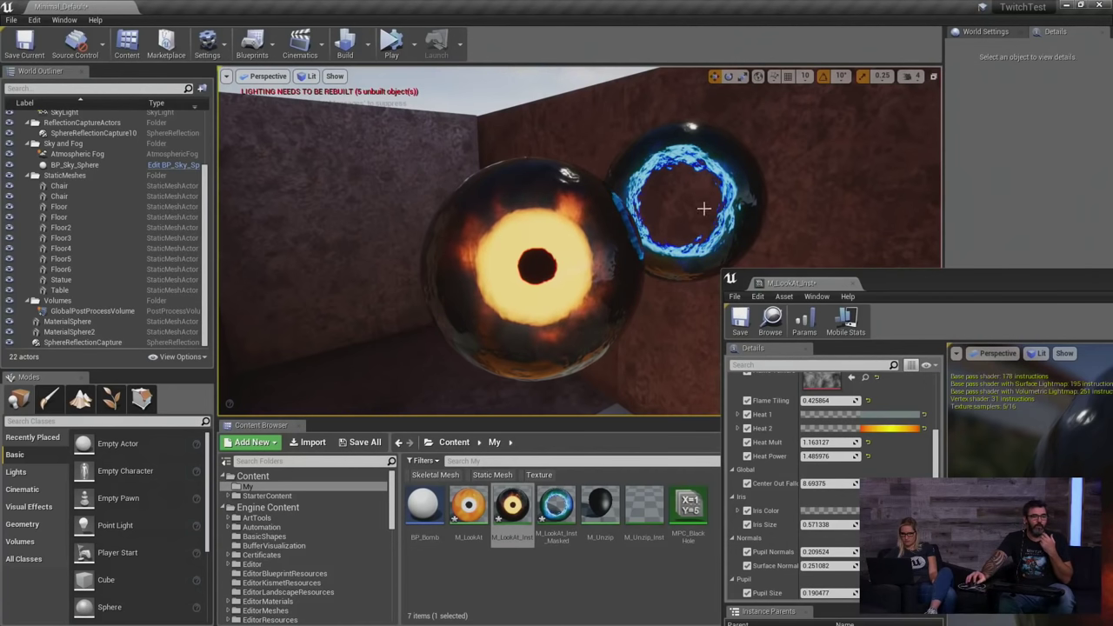
Close M_LookAt_Inst, select MaterialSphere in the level and reopen the M_LookAt material.
left_click(854, 284)
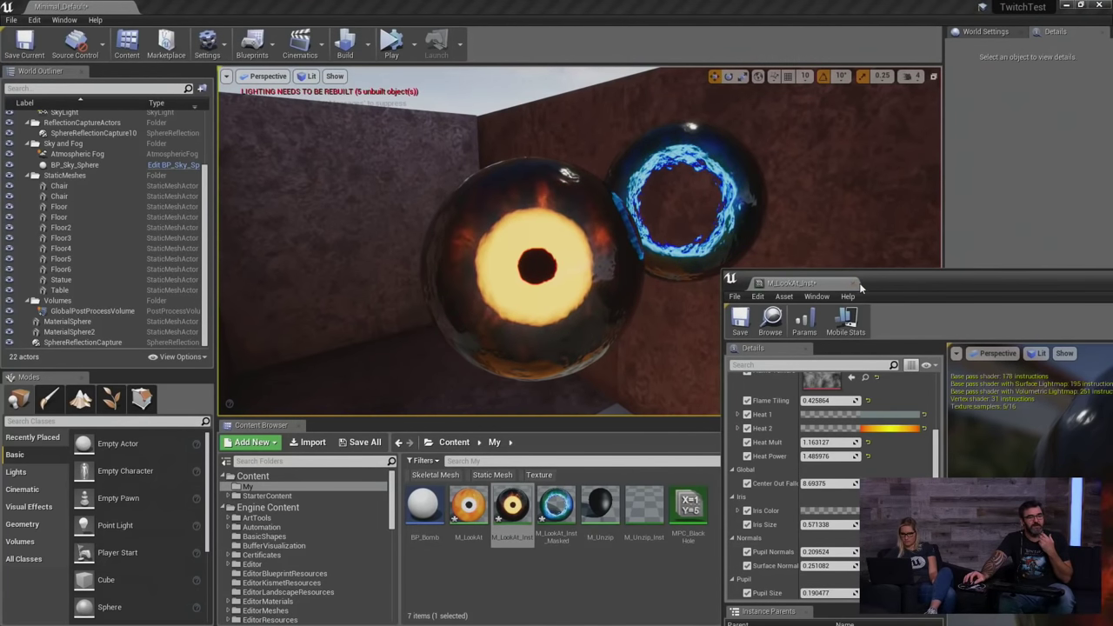
left_click(853, 283)
left_click(534, 265)
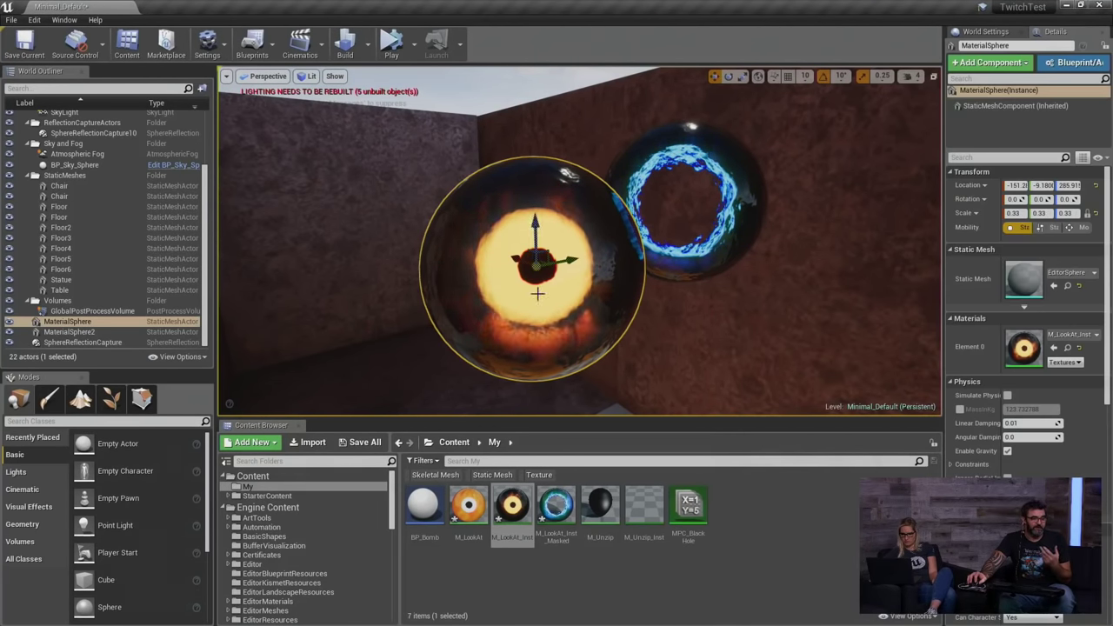
left_click(472, 507)
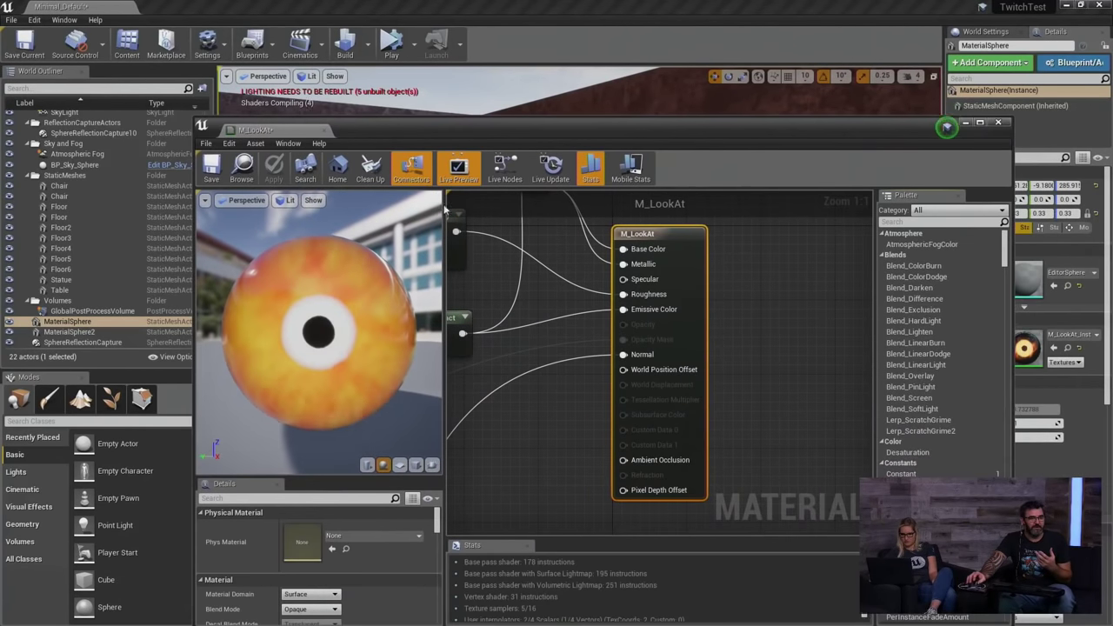
Add a Feature Level Switch node to the M_LookAt graph and place it in the empty area above the Texture Sample.
right_click_drag(505, 252, 674, 473)
right_click_drag(536, 336, 655, 533)
right_click(714, 379)
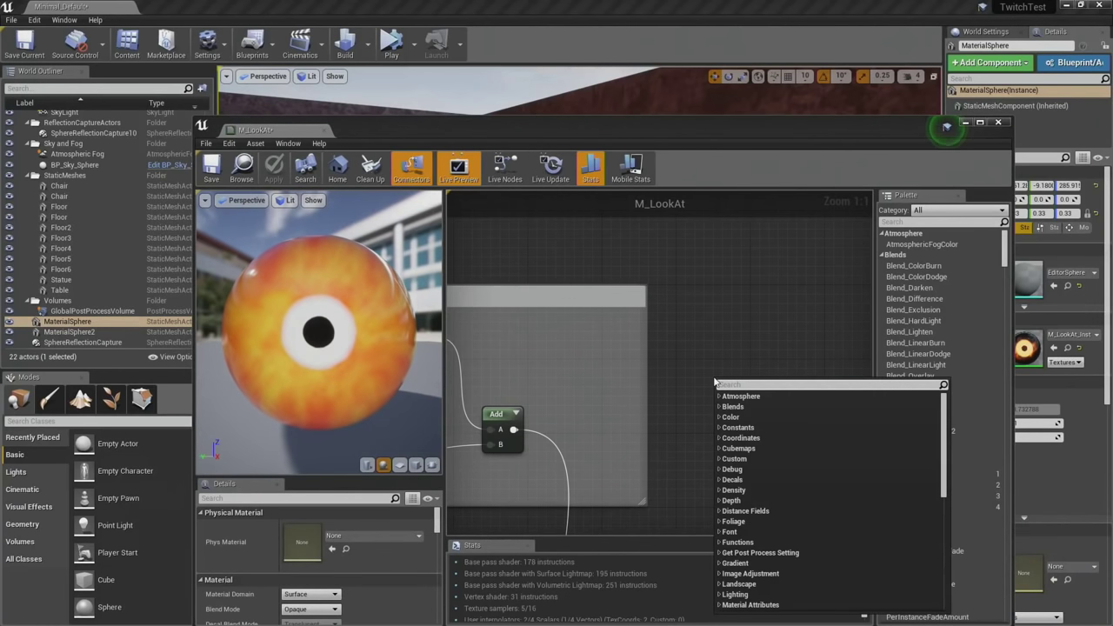
type("feat")
key("Return")
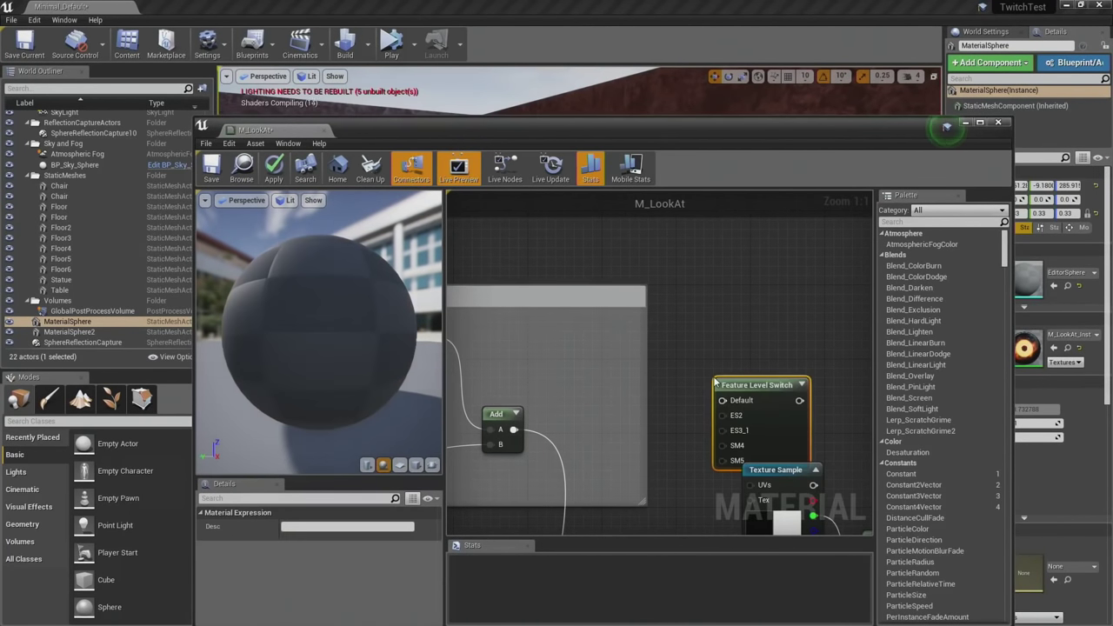
left_click_drag(739, 386, 600, 301)
left_click_drag(658, 398, 662, 414)
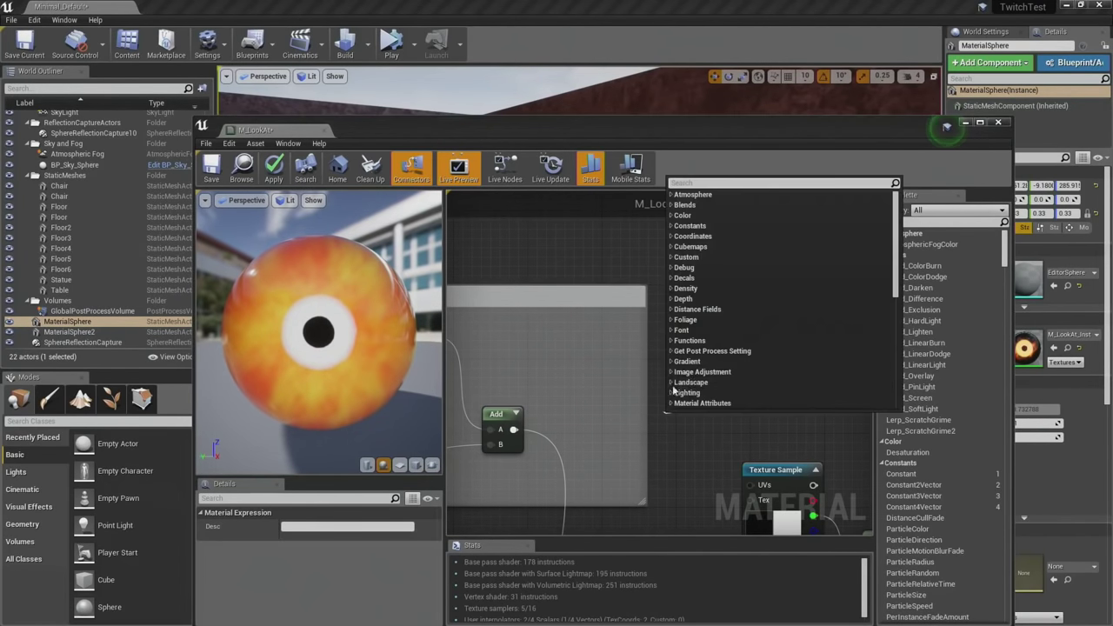
left_click(613, 352)
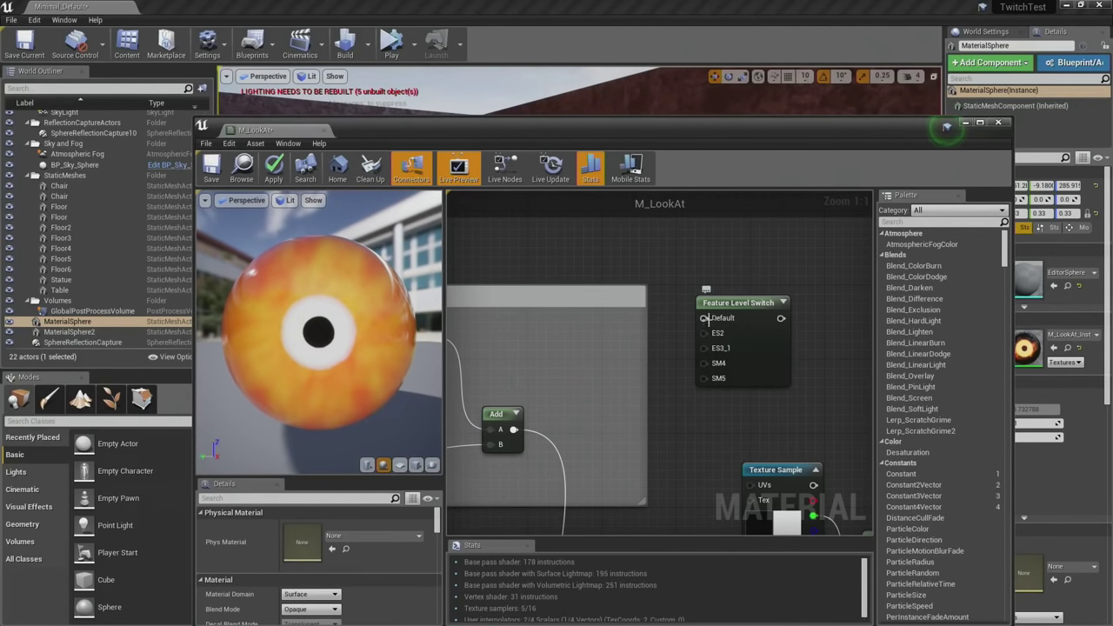
left_click_drag(738, 307, 717, 259)
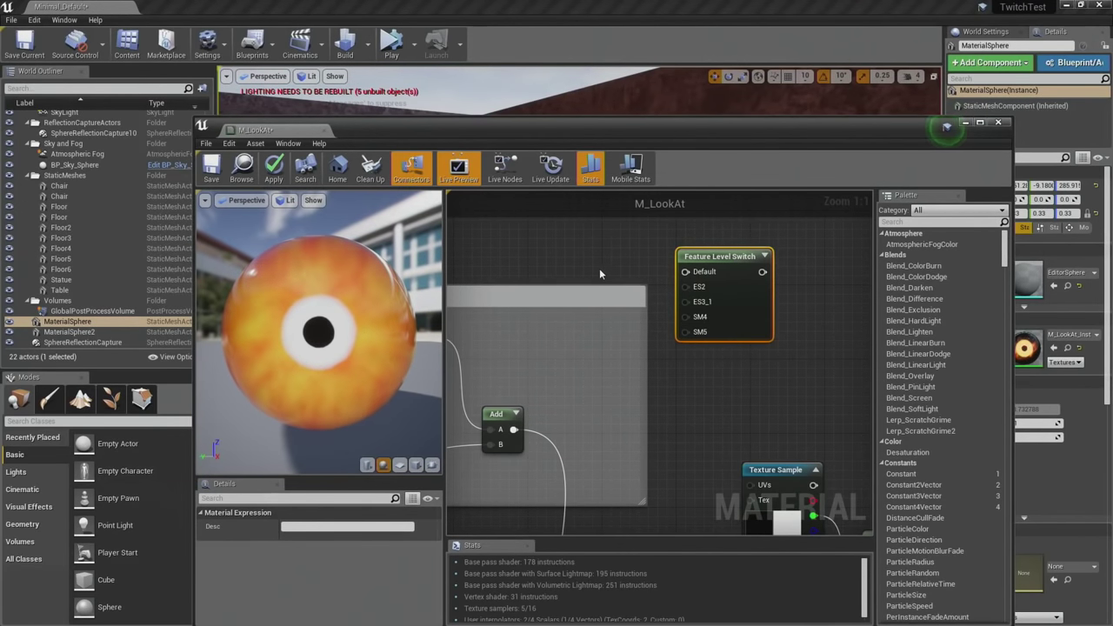
Delete the Feature Level Switch node and close the M_LookAt material without applying its changes.
left_click_drag(693, 252, 698, 241)
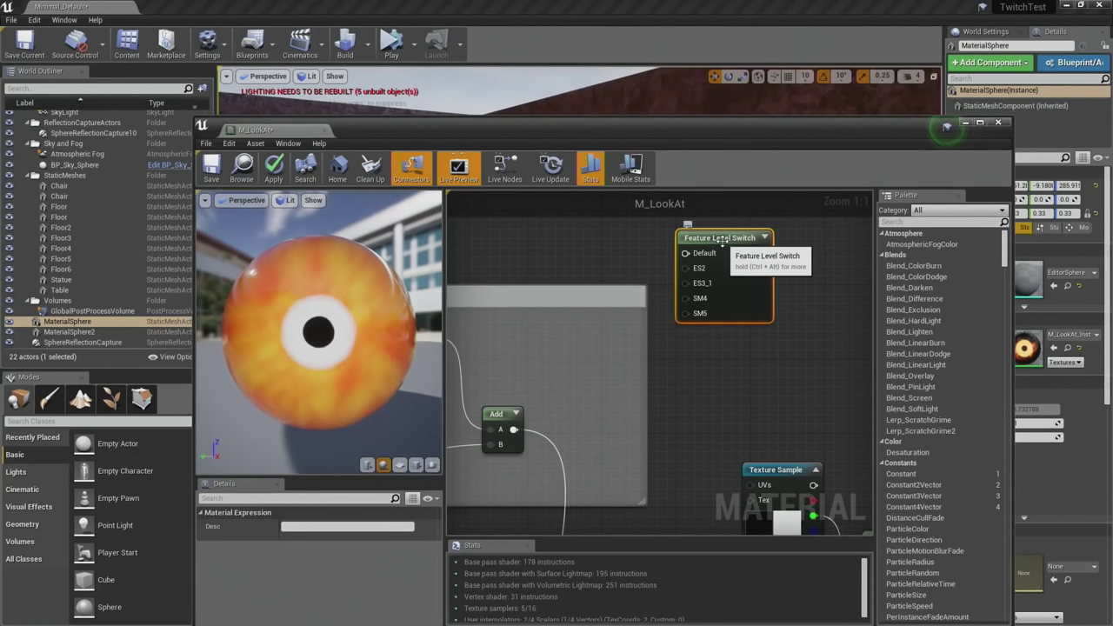
key("Delete")
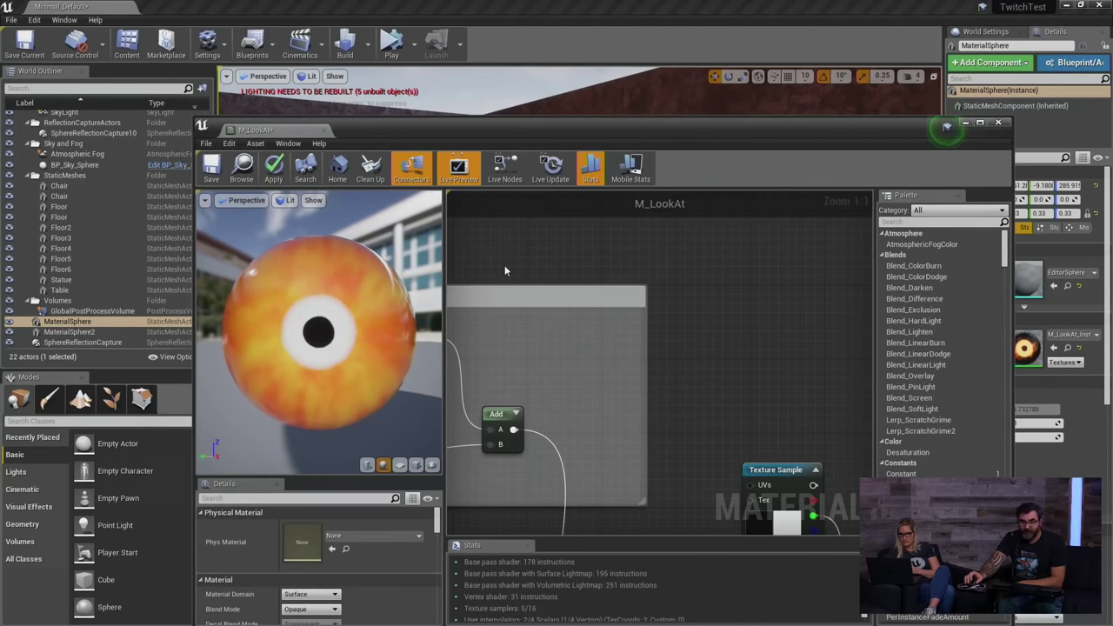
right_click_drag(467, 314, 517, 194)
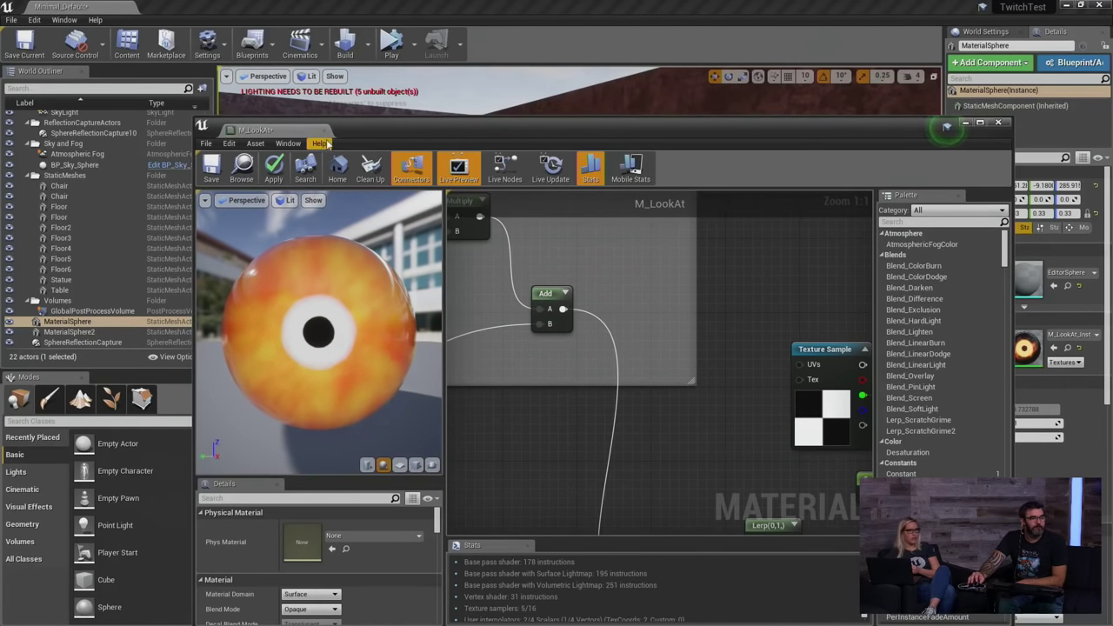
right_click_drag(529, 307, 541, 306)
scroll(541, 304, "down", 7)
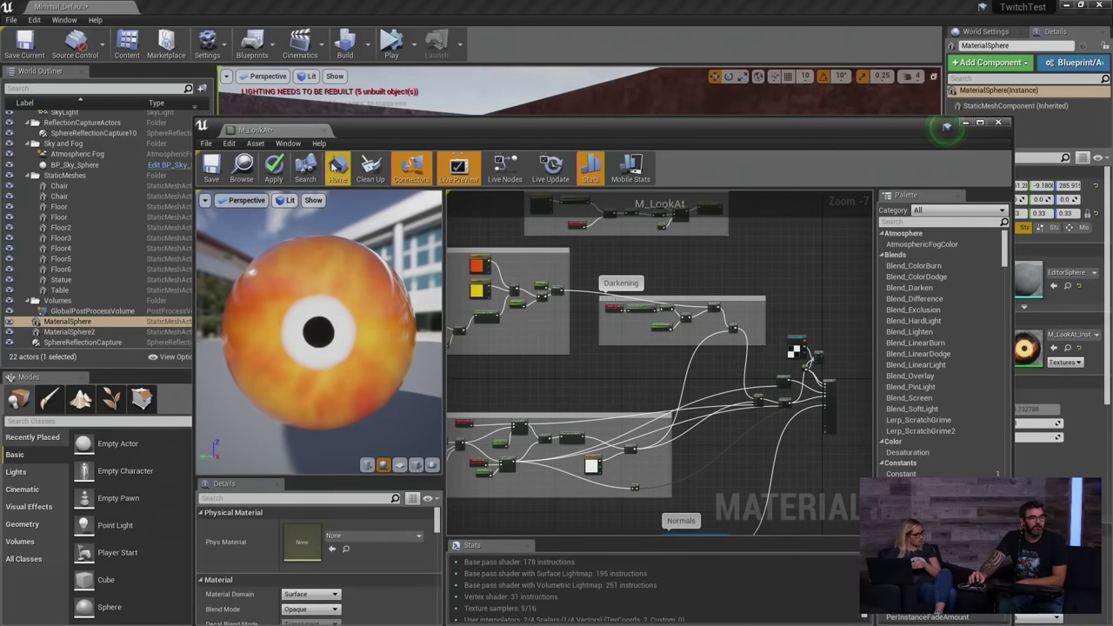
left_click(323, 131)
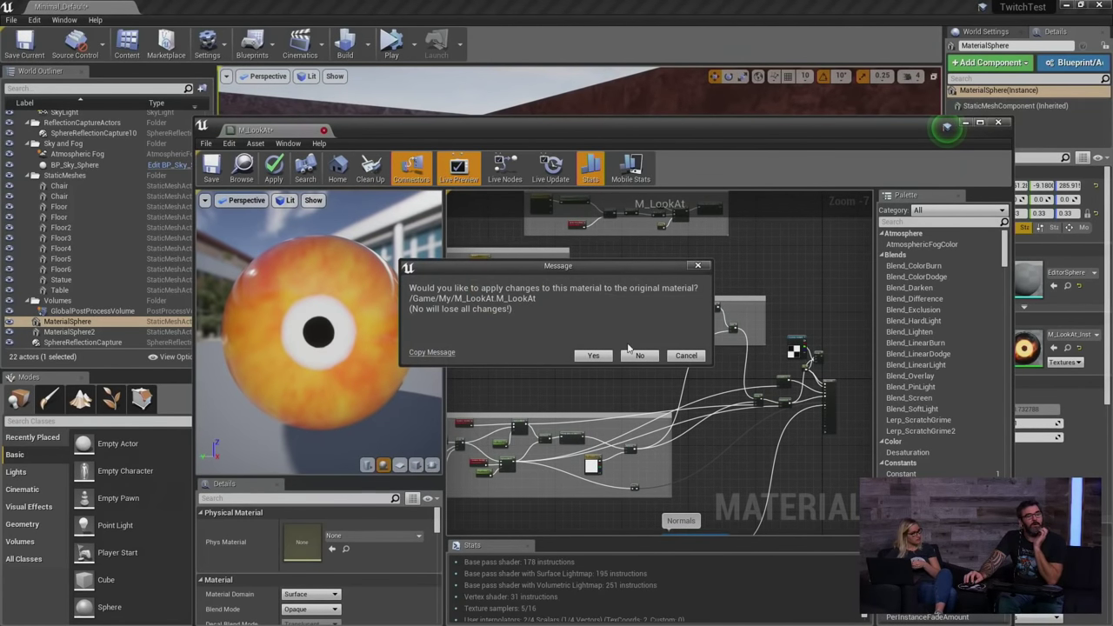
left_click(638, 355)
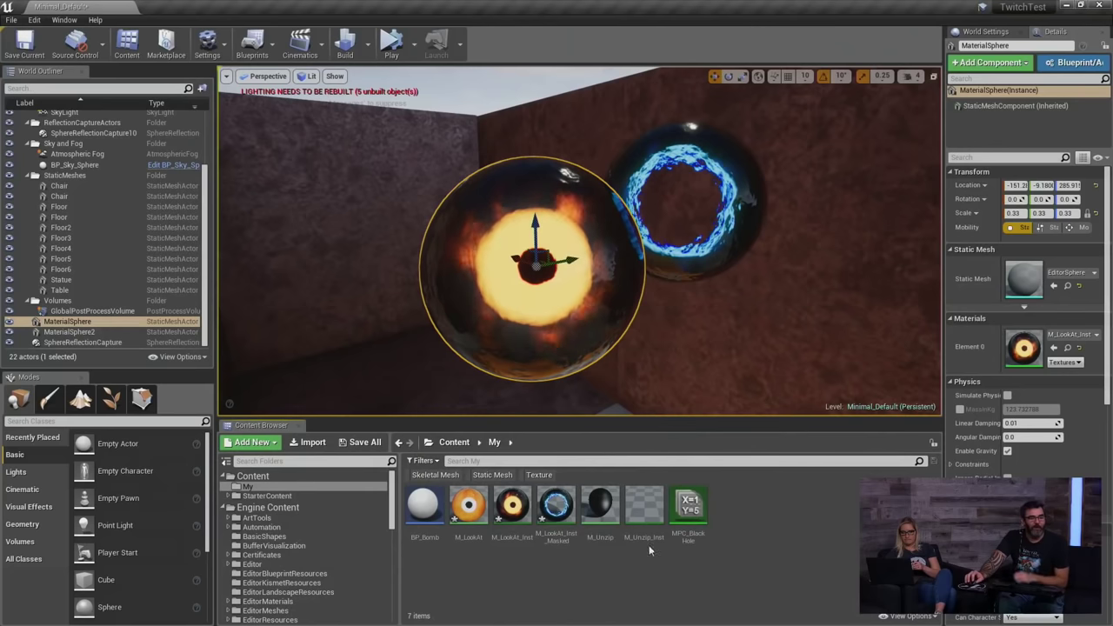
Create a new material named Recreate in the My folder and open it for editing.
right_click(760, 502)
right_click_drag(652, 377, 710, 318)
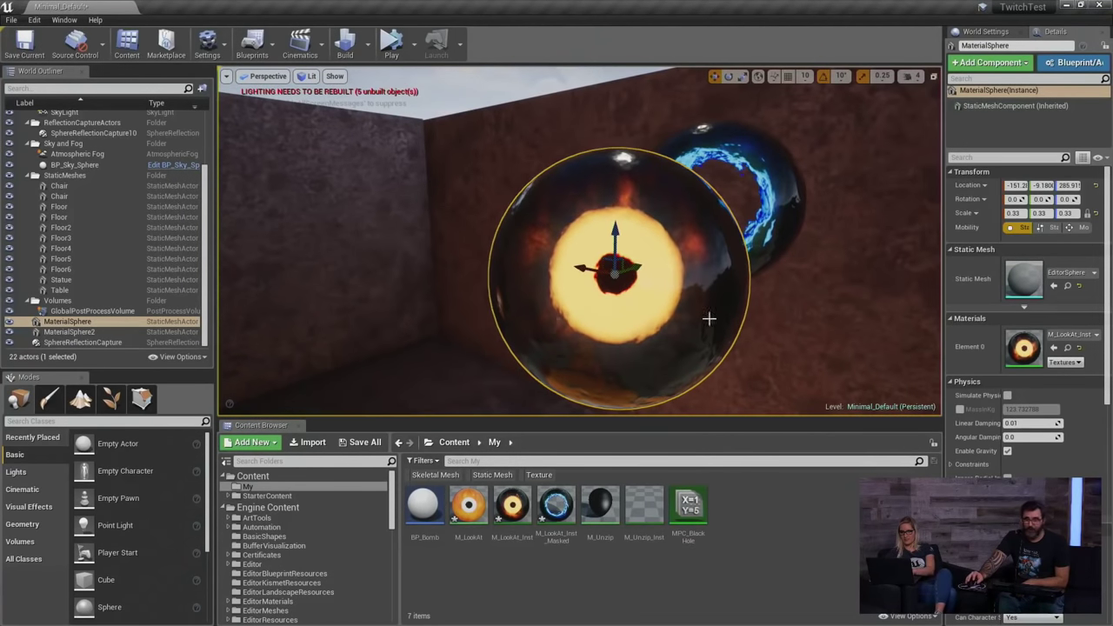
right_click(729, 502)
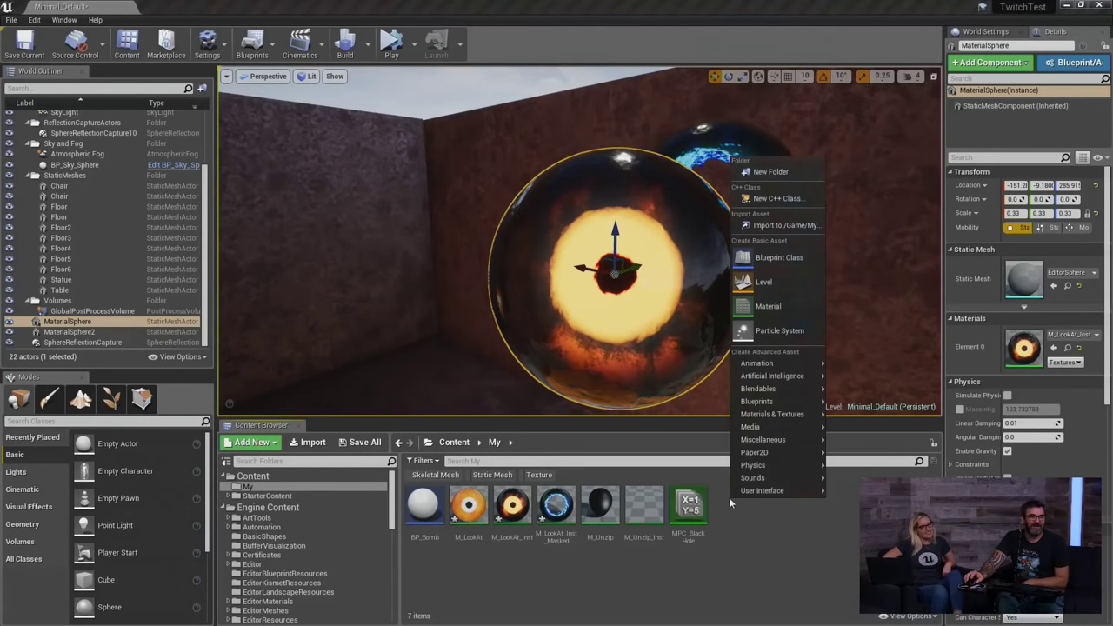
left_click(762, 308)
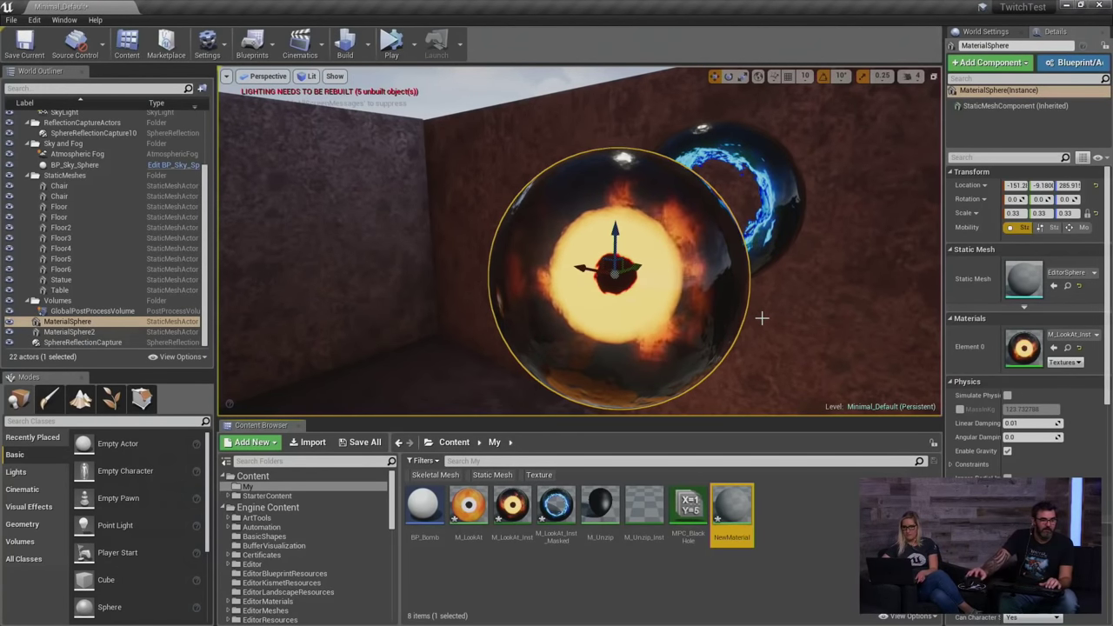
left_click_drag(732, 512, 735, 520)
left_click(729, 539)
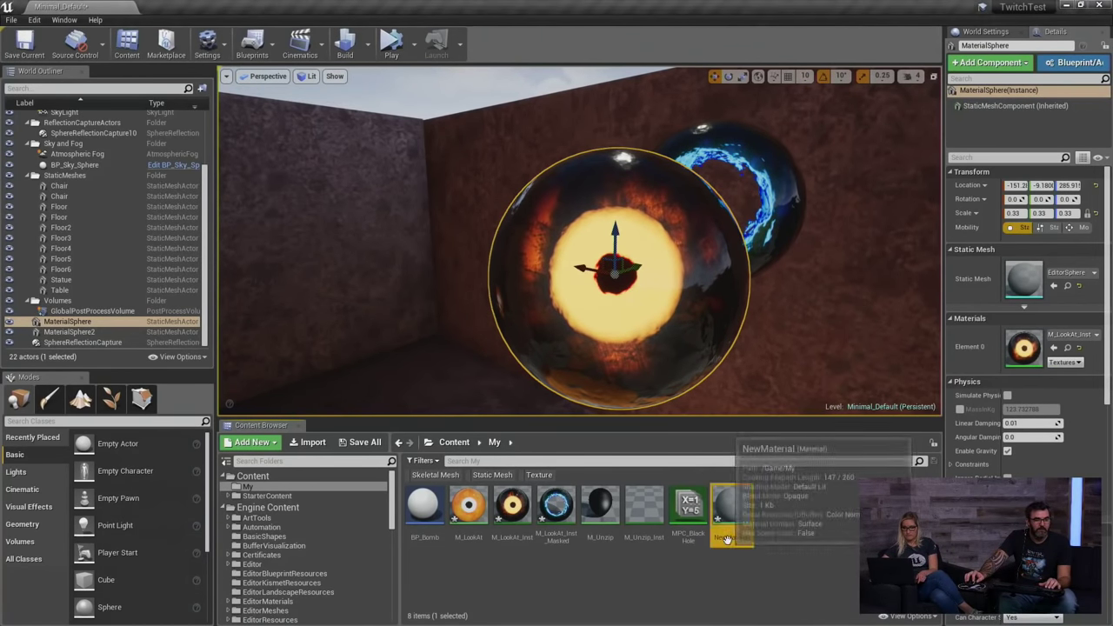
left_click(729, 538)
type("Recreate")
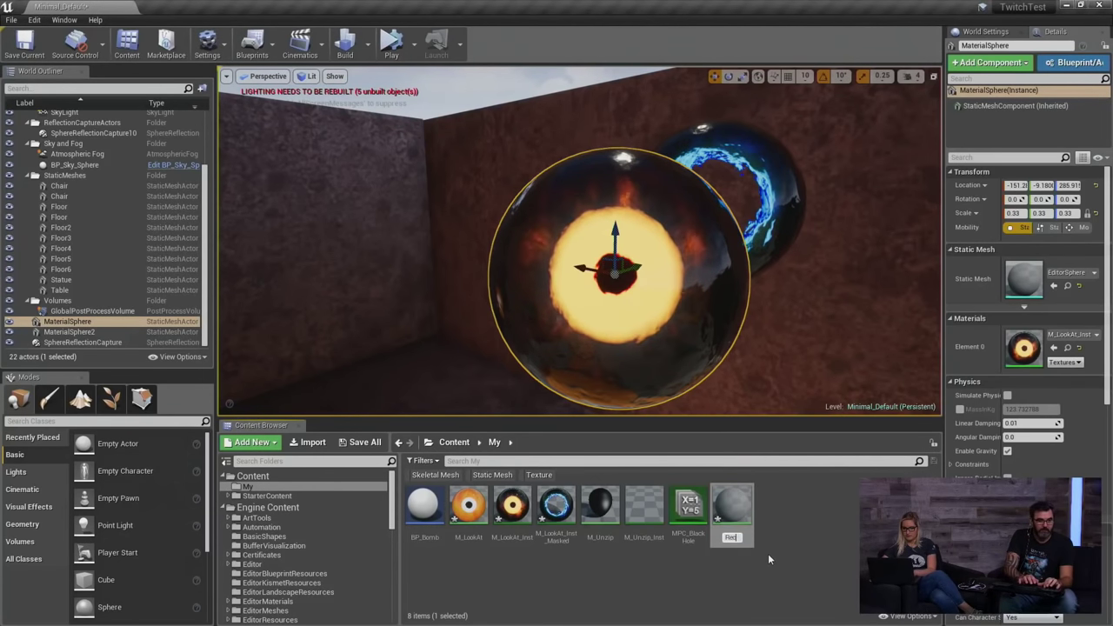
key("Return")
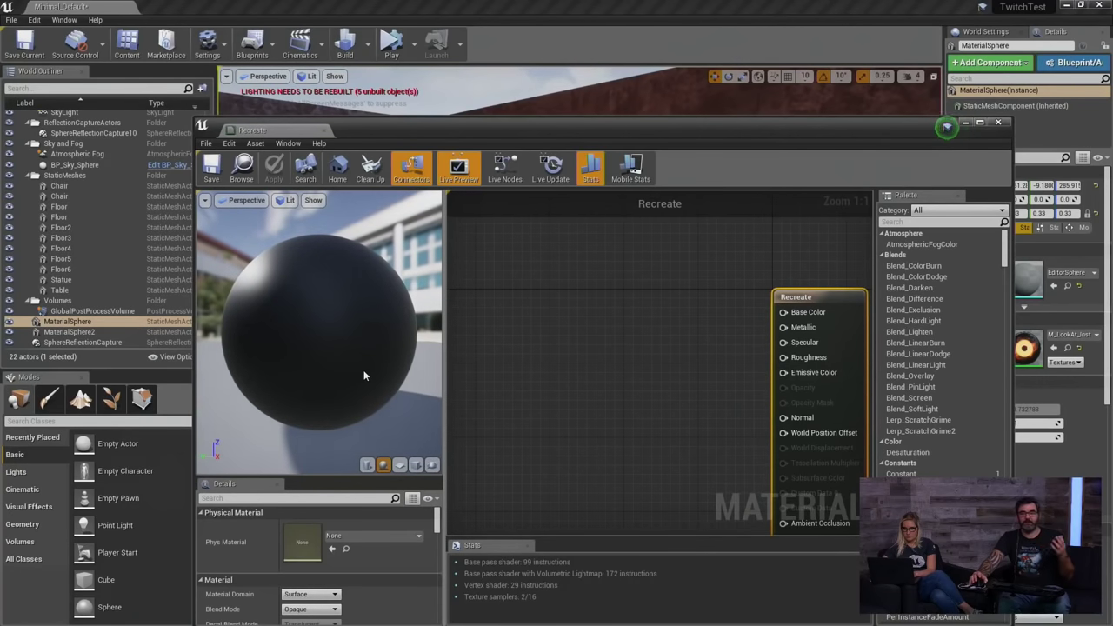
Add a SphereMask node to the Recreate graph, to the left of the material's result node.
right_click(548, 361)
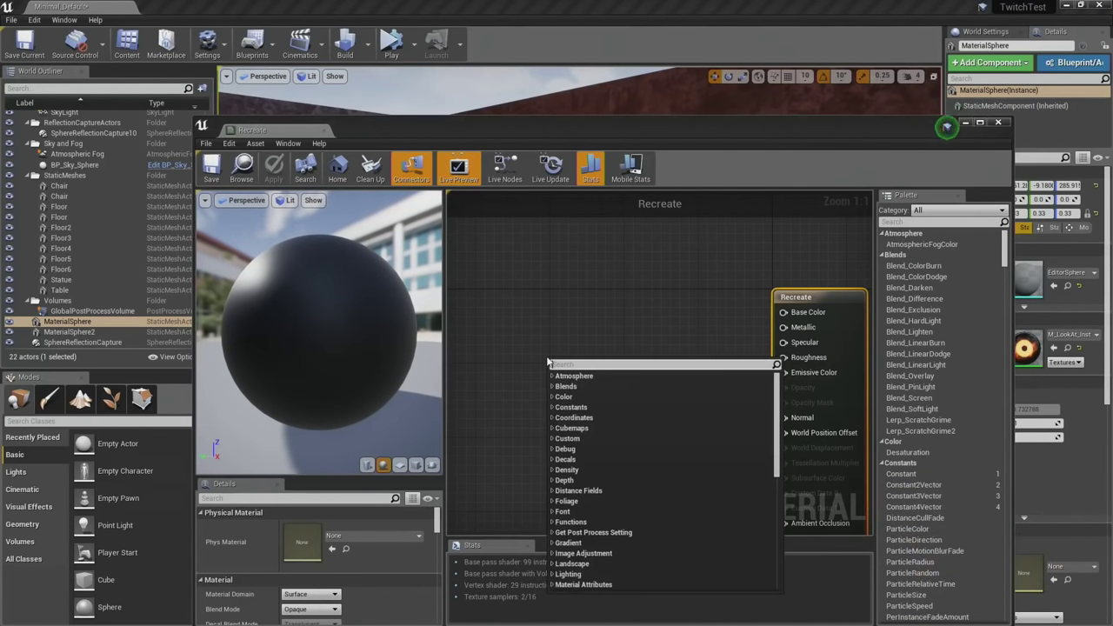
type("sphere")
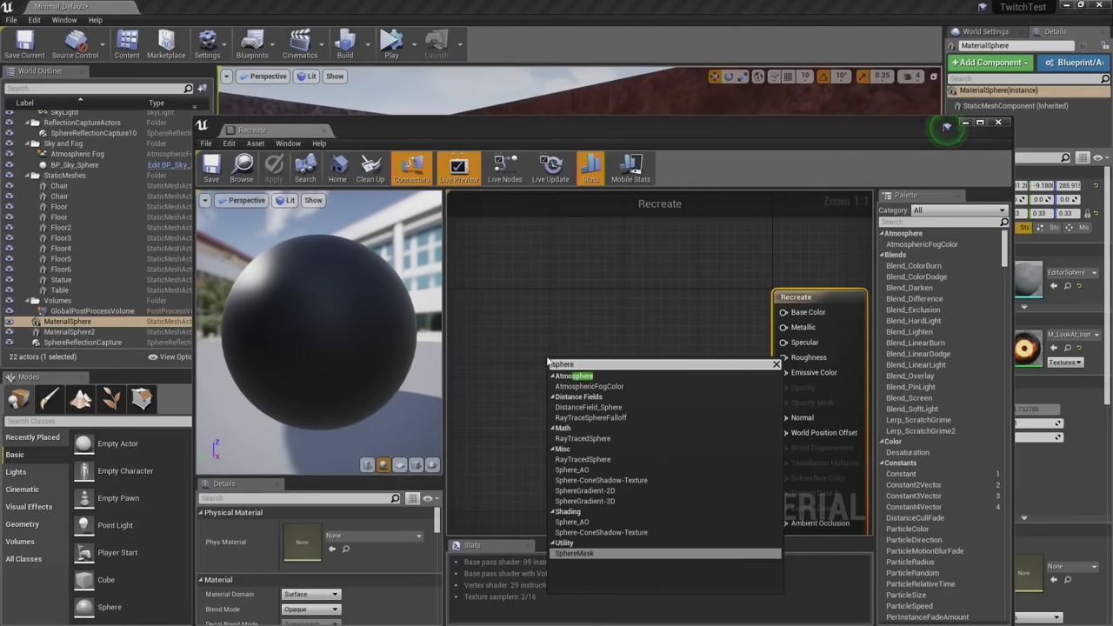
key("Return")
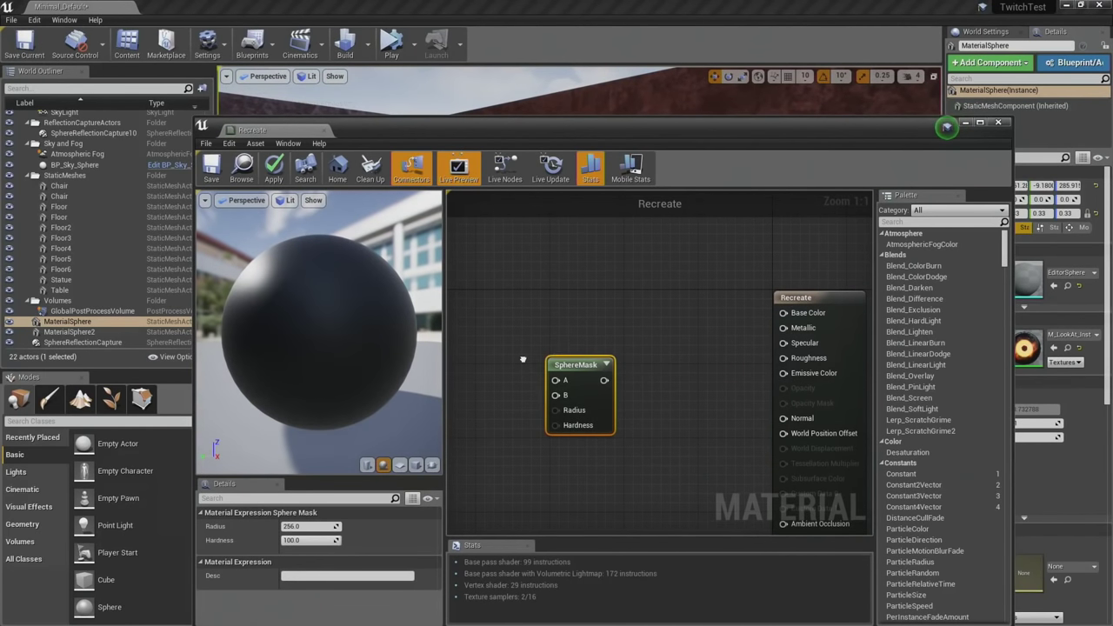
right_click_drag(522, 358, 662, 368)
Add a Constant3Vector node to the left of the SphereMask and set its B value to 1.
right_click(575, 356)
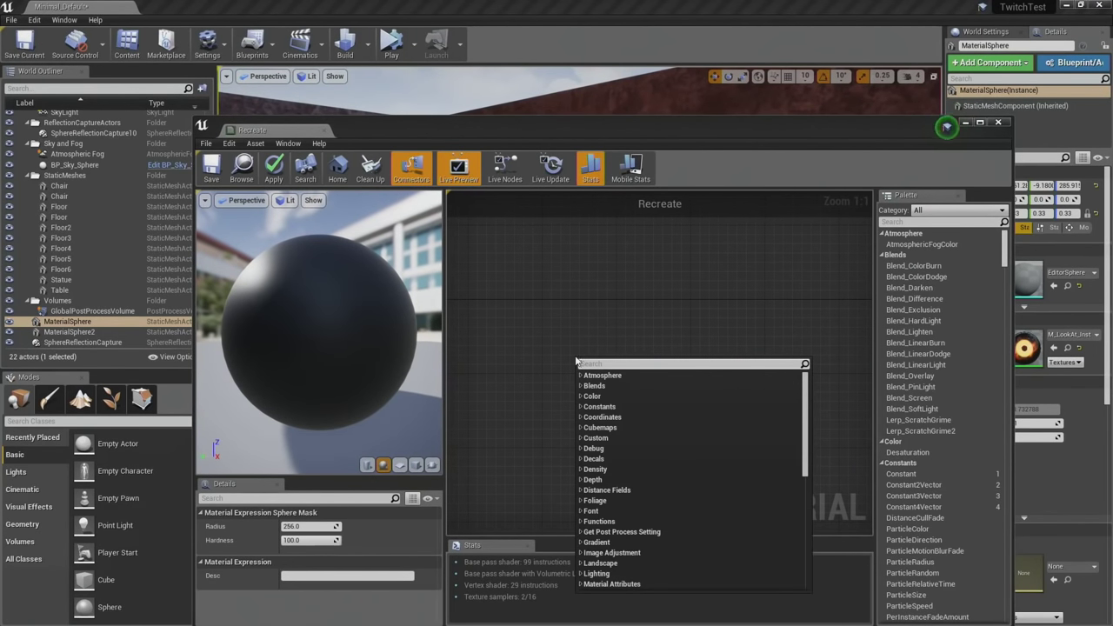
scroll(576, 360, "down", 10)
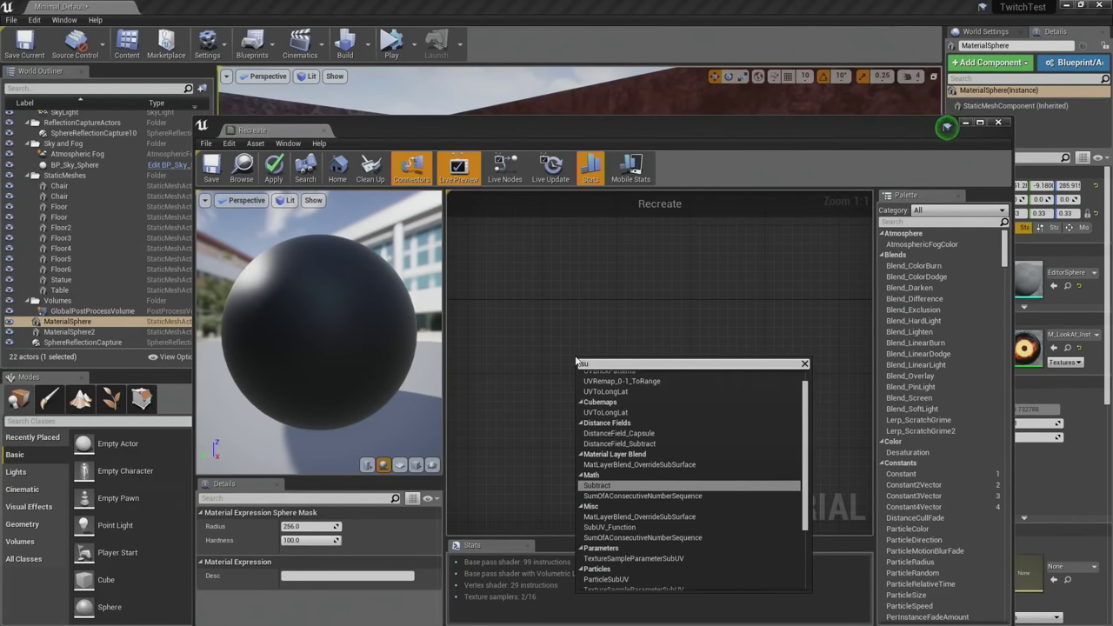
left_click(539, 330)
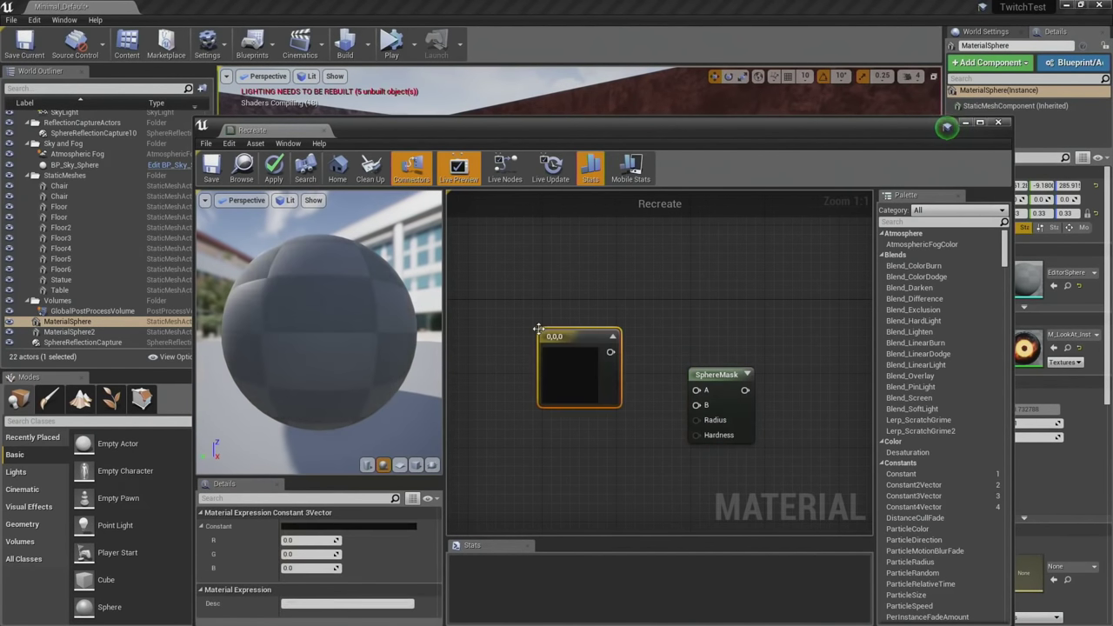
left_click(309, 568)
type("1")
left_click(313, 554)
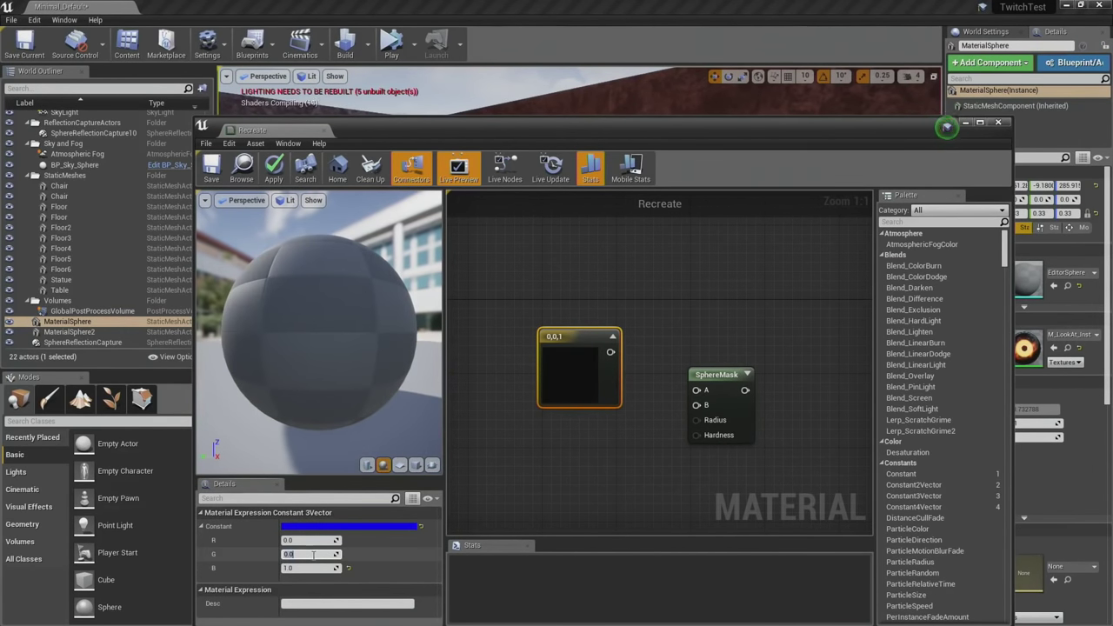
left_click(517, 461)
Feed the blue constant vector into a new TransformVector node.
left_click_drag(610, 351, 648, 337)
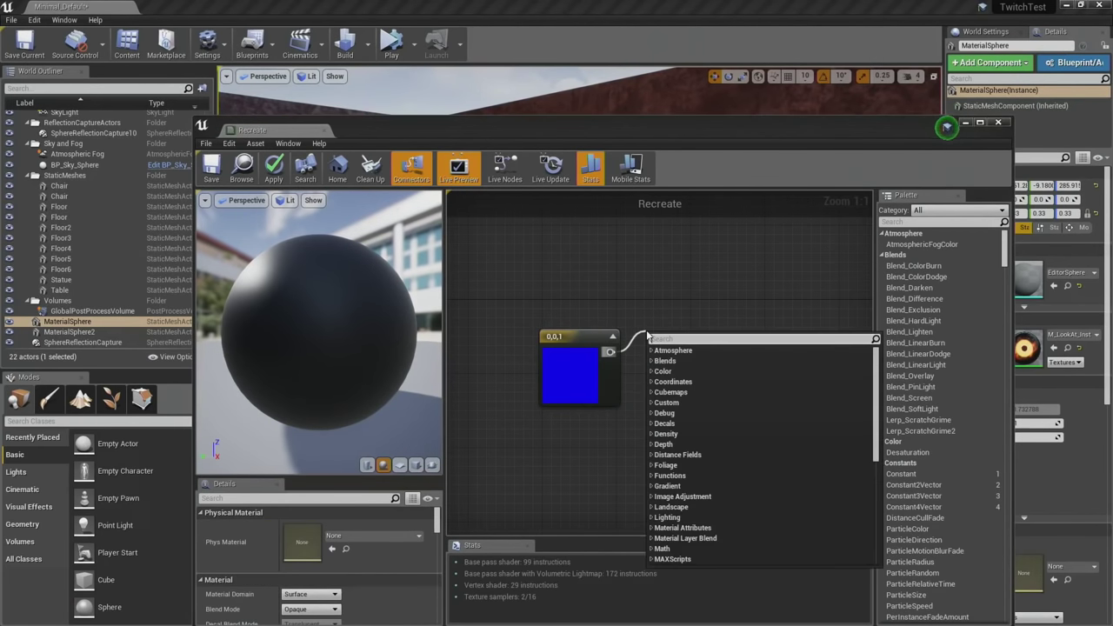
type("trans")
key("Return")
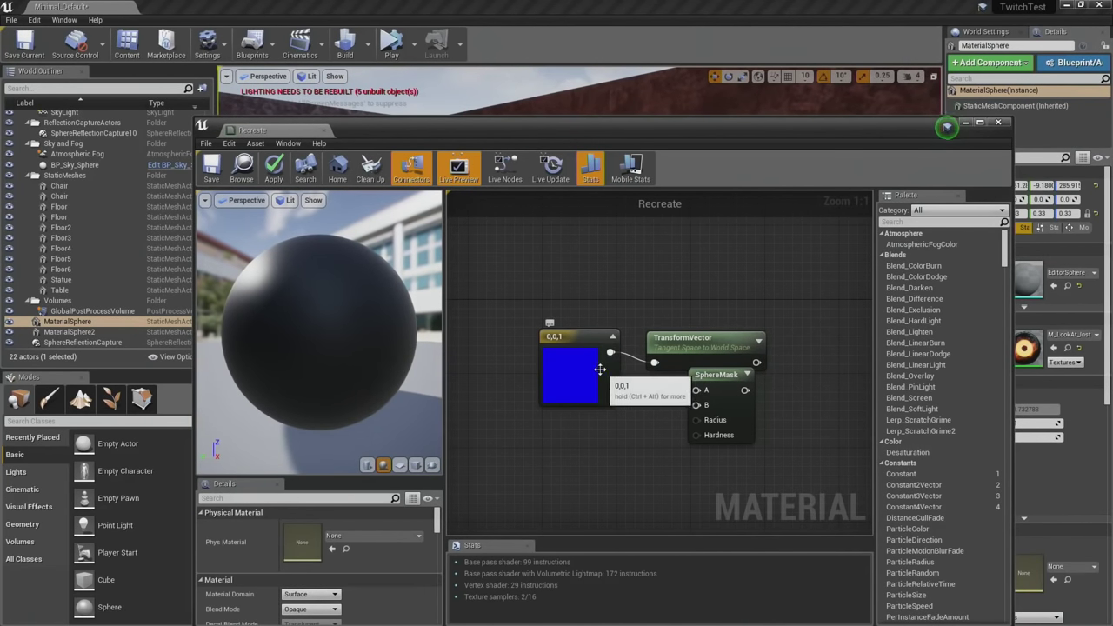
Delete the constant vector and TransformVector nodes from the Recreate graph.
right_click_drag(521, 285, 581, 263)
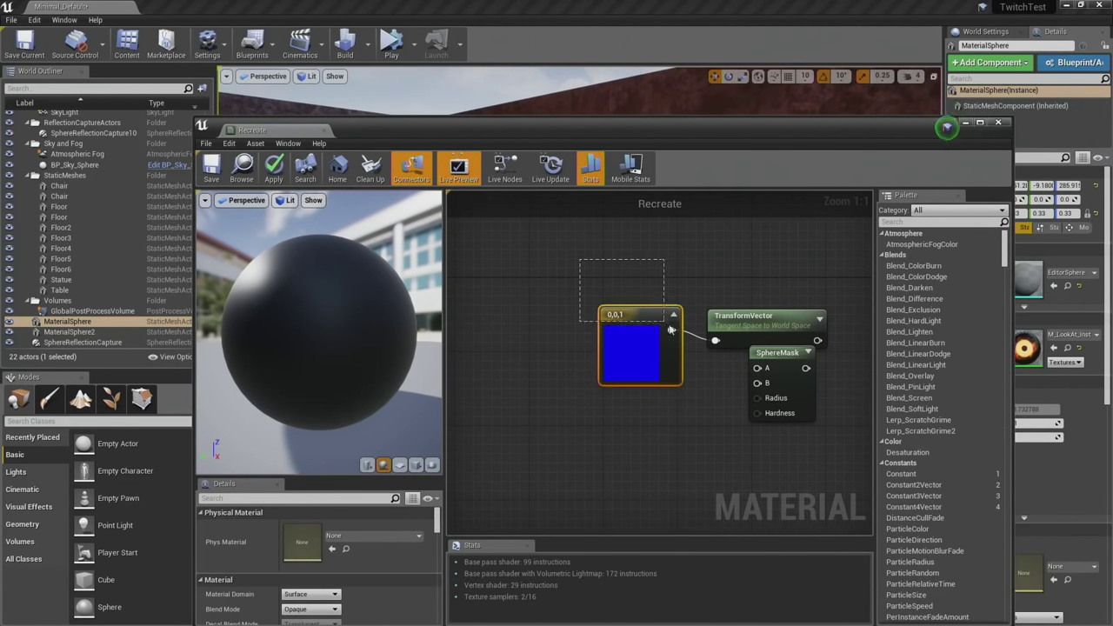
left_click_drag(670, 329, 722, 340)
key("Delete")
Add a scalar parameter named Pupil Size and connect it to the Radius input of the SphereMask.
right_click(614, 348)
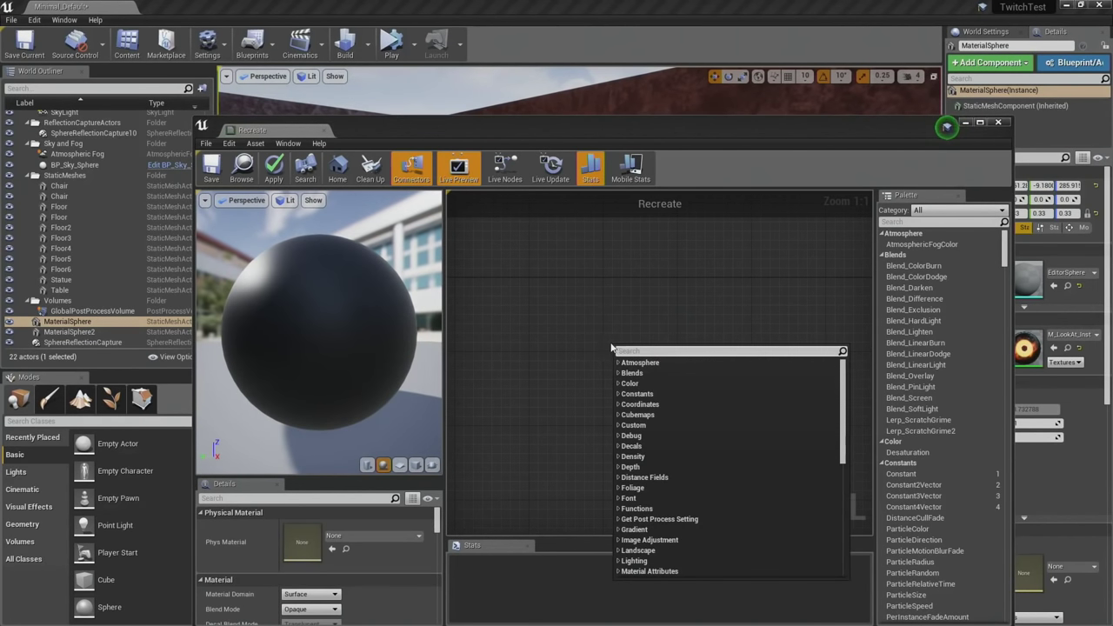
left_click(567, 329)
key("s")
left_click(511, 306)
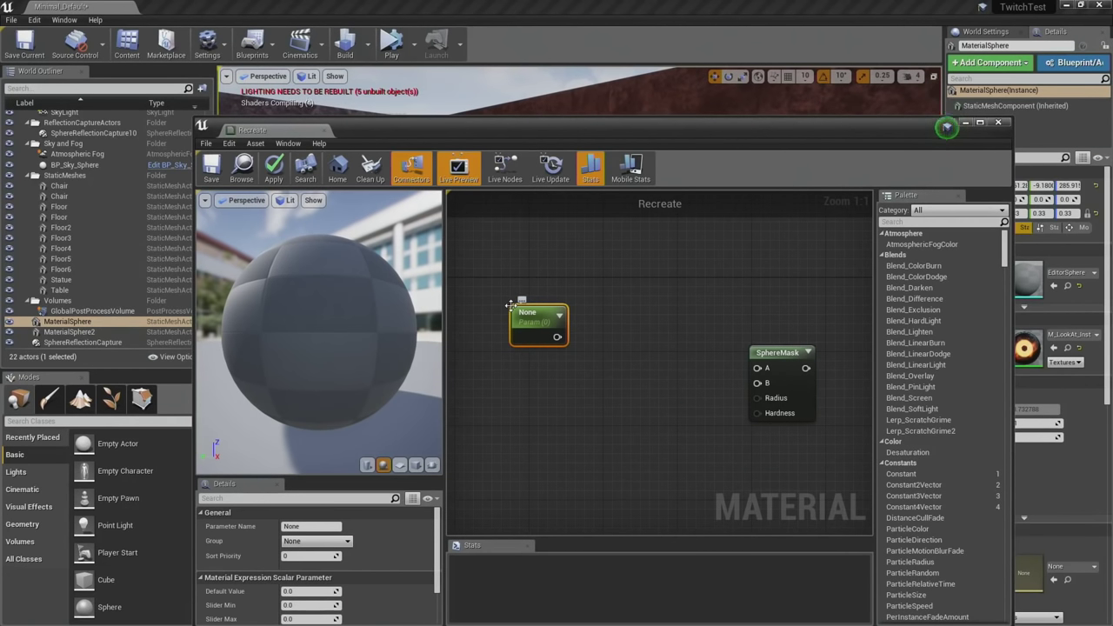
left_click(306, 526)
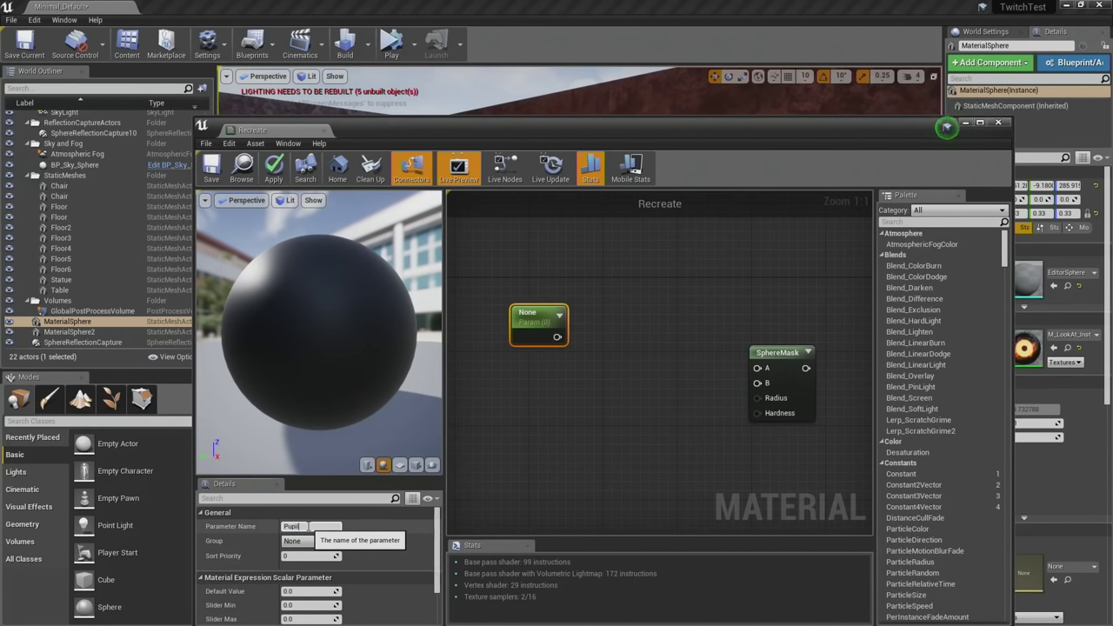
type("Pupil Size")
key("Return")
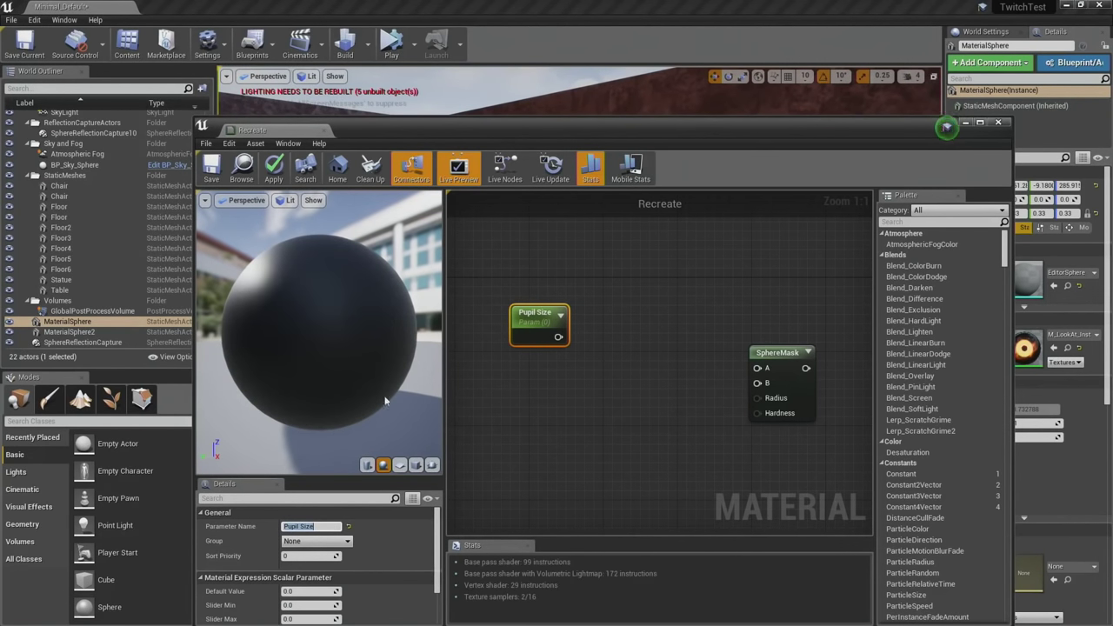
left_click_drag(522, 326, 763, 402)
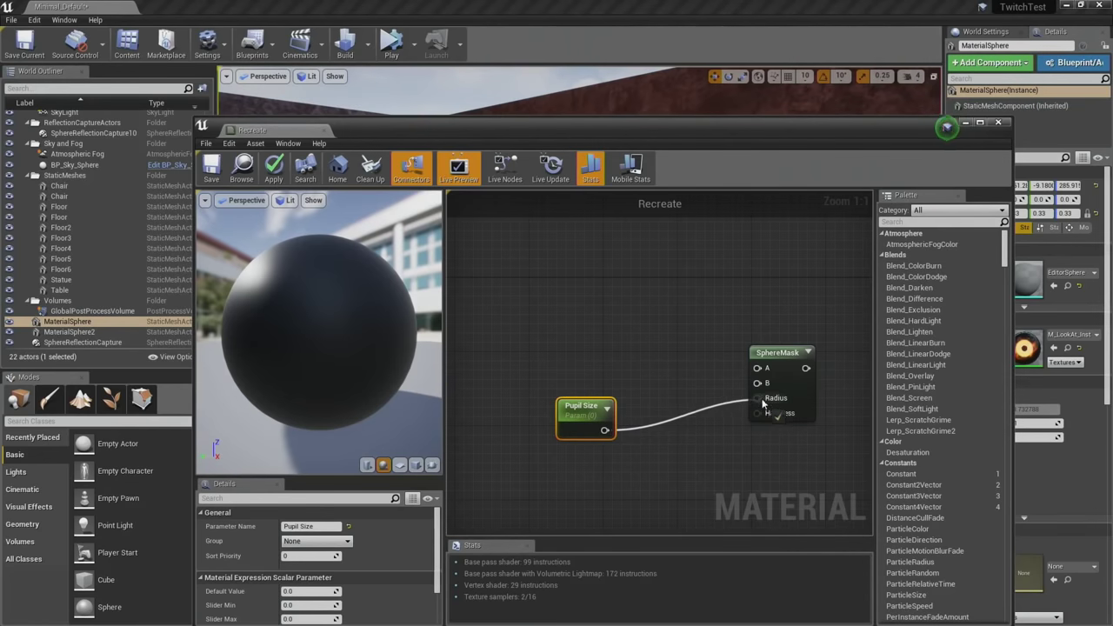
left_click_drag(592, 405, 620, 424)
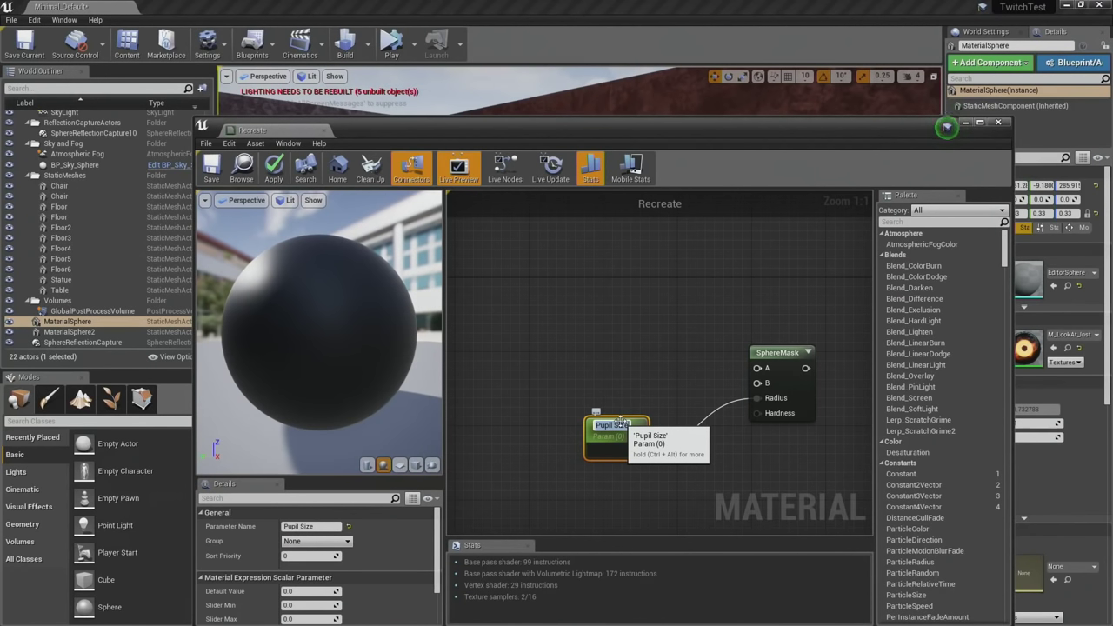
Move the material editor window aside, open M_LookAt alongside Recreate and bring the window back into view.
left_click_drag(820, 134, 715, 576)
double_click(464, 511)
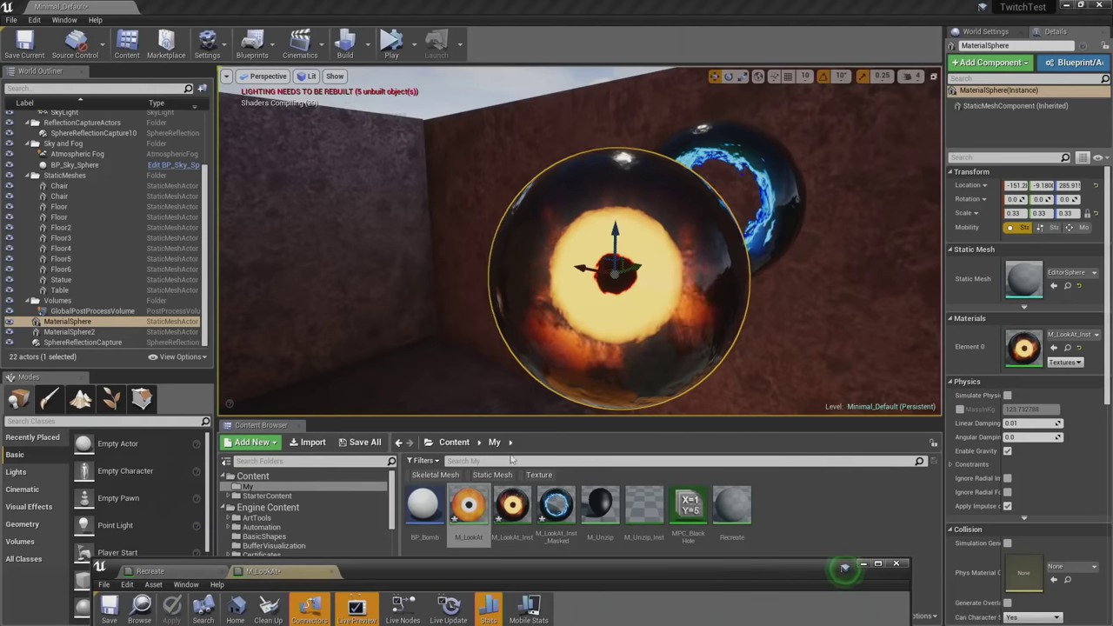
left_click_drag(504, 570, 508, 212)
Examine the Iris and Pupil group of M_LookAt, from its SphereMask inputs back to the Lerp, TransformVector and Pupil Normals nodes.
scroll(655, 472, "down", 8)
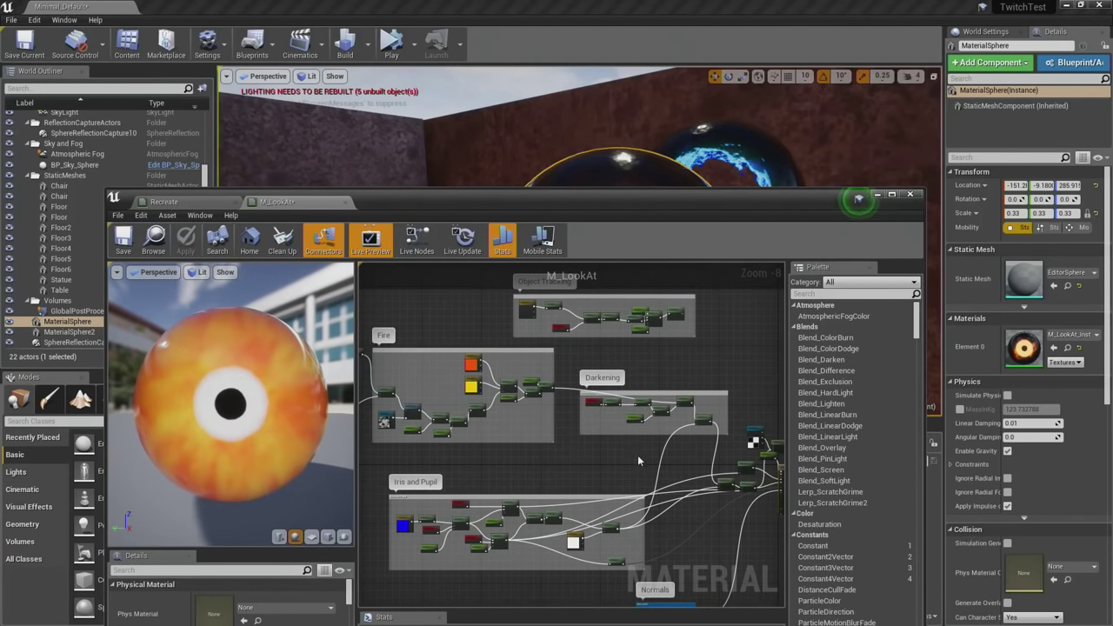
scroll(486, 527, "up", 7)
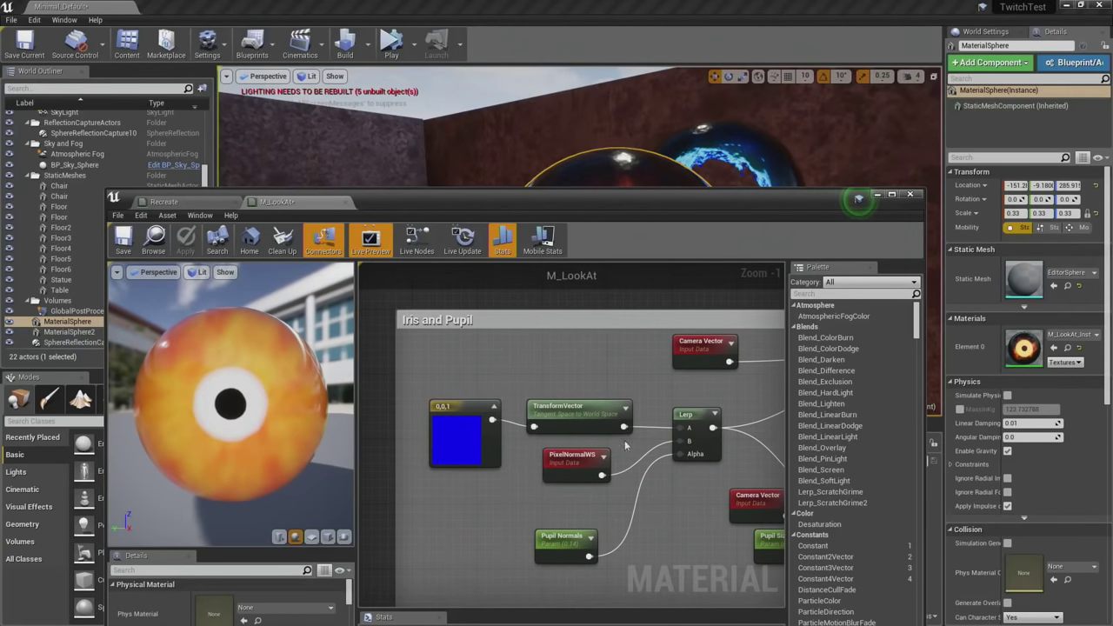
scroll(539, 461, "down", 10)
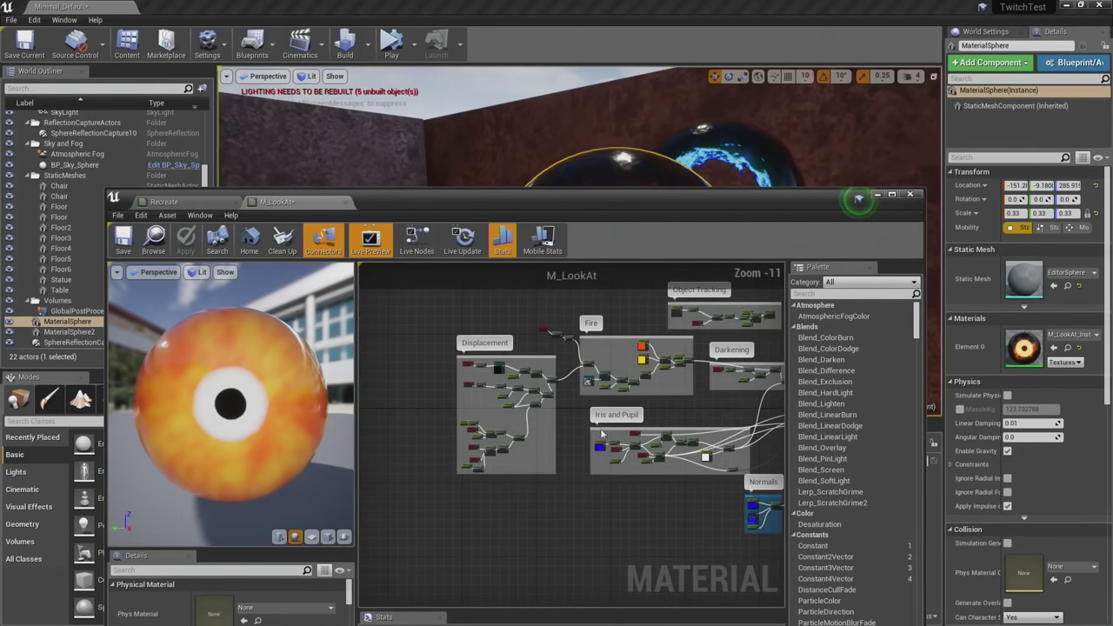
right_click_drag(448, 417, 492, 491)
right_click_drag(704, 410, 540, 393)
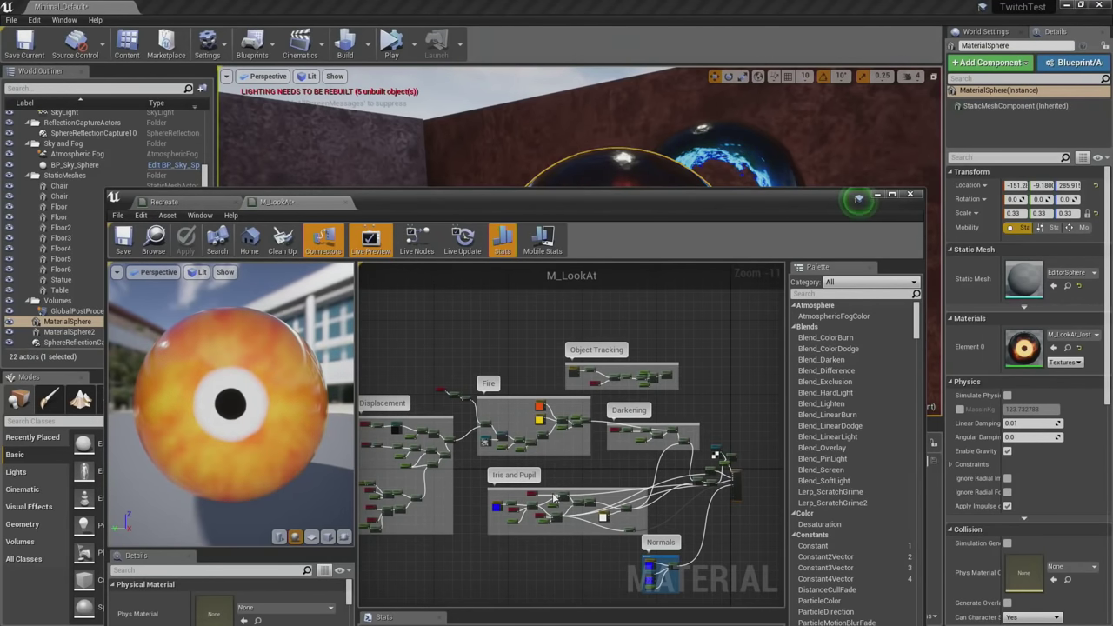
scroll(562, 501, "up", 12)
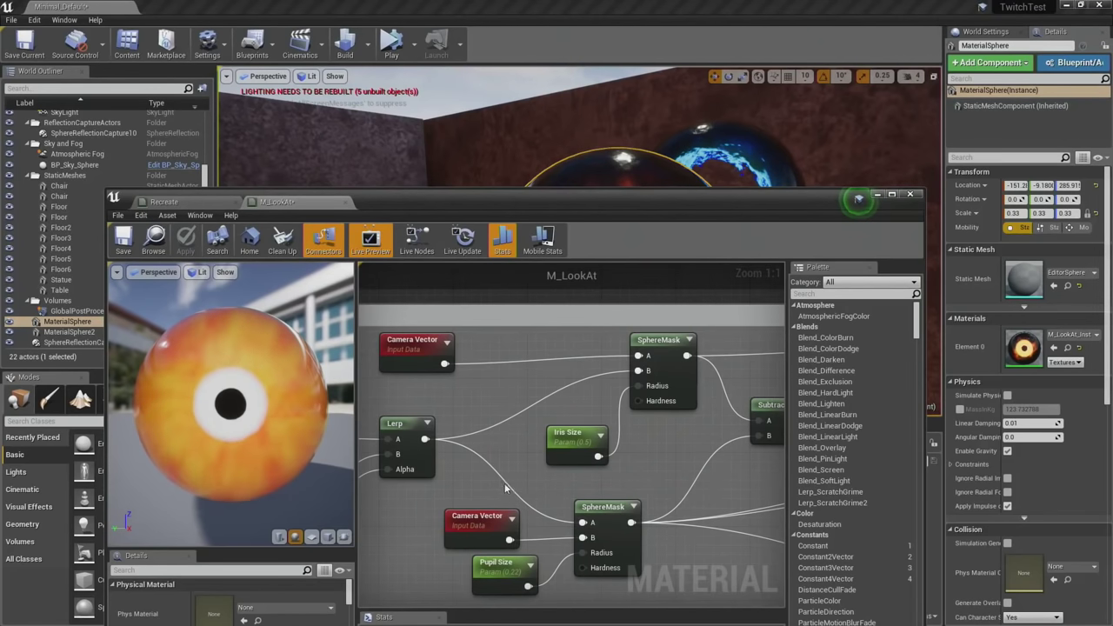
right_click_drag(504, 489, 597, 421)
right_click_drag(513, 467, 654, 420)
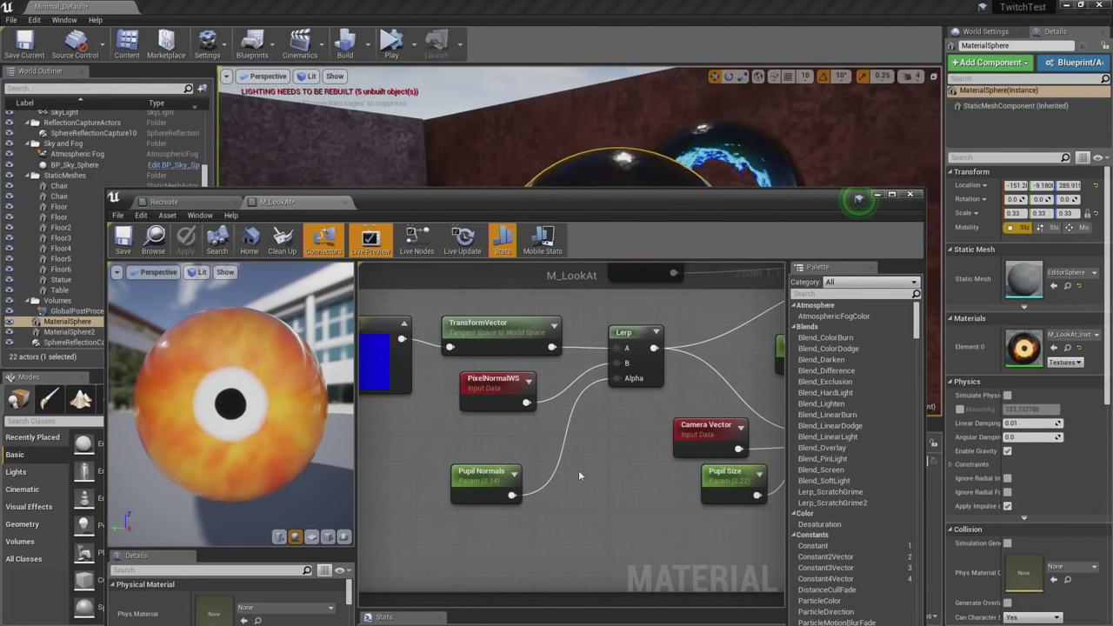
Examine how Pupil Normals, PixelNormalWS and TransformVector feed the Lerp and SphereMasks in M_LookAt, and return to the Recreate graph.
right_click_drag(578, 469, 432, 397)
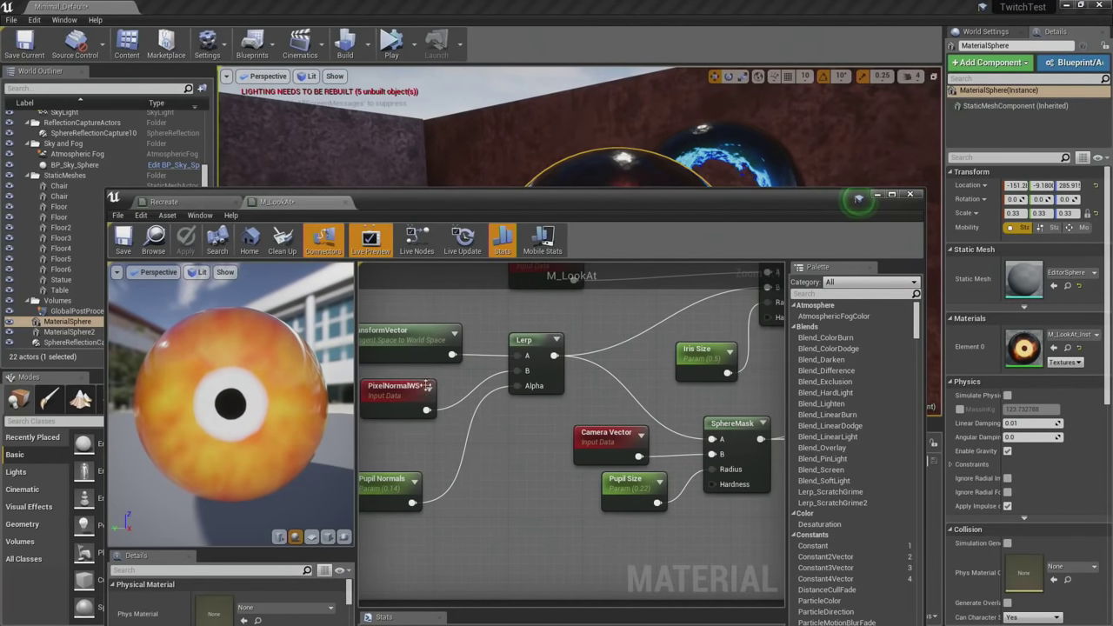
left_click_drag(387, 479, 433, 470)
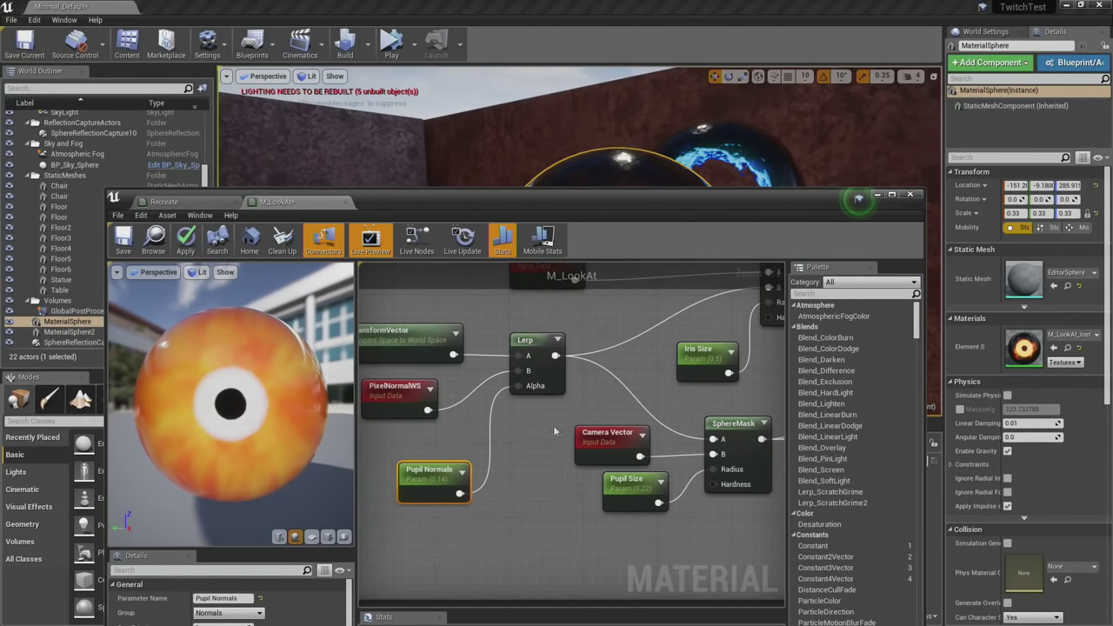
right_click_drag(660, 328, 670, 449)
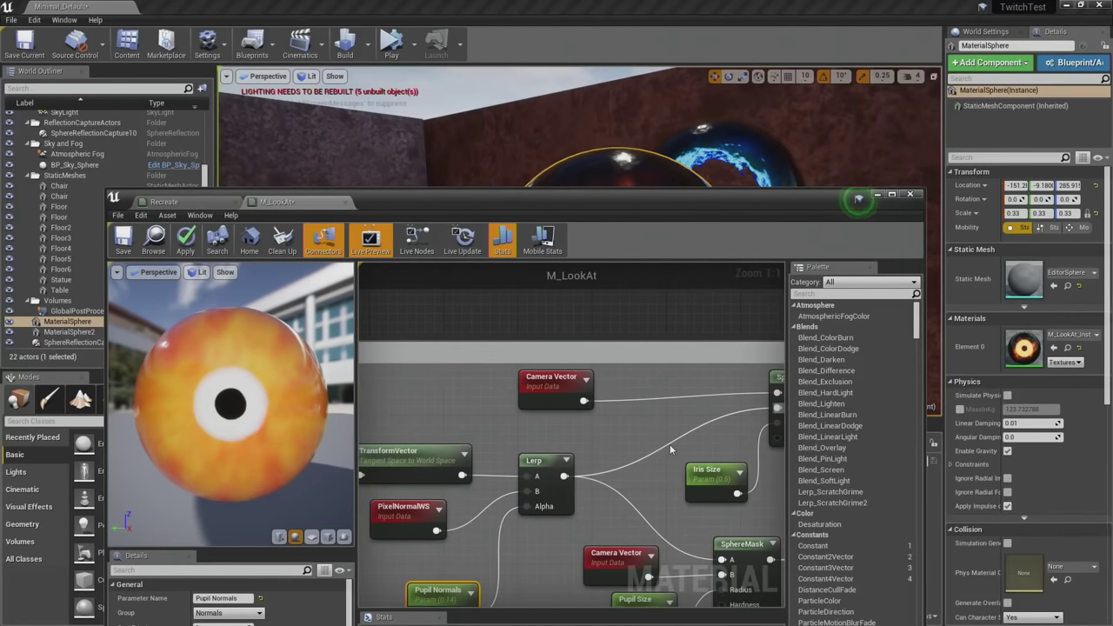
right_click_drag(544, 432, 646, 412)
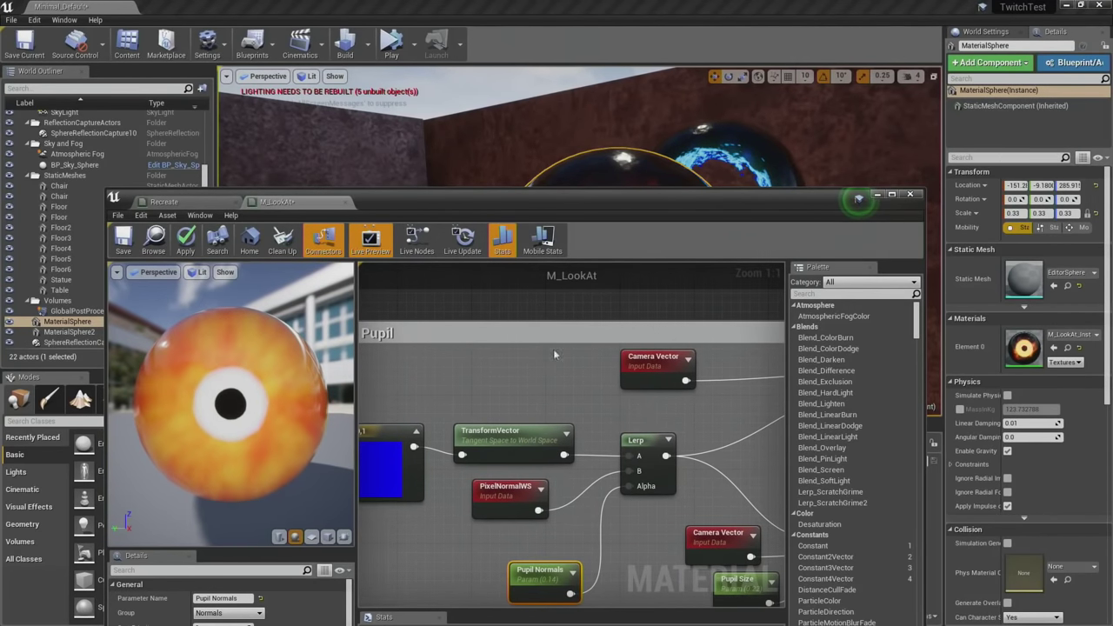
left_click(193, 199)
left_click(252, 202)
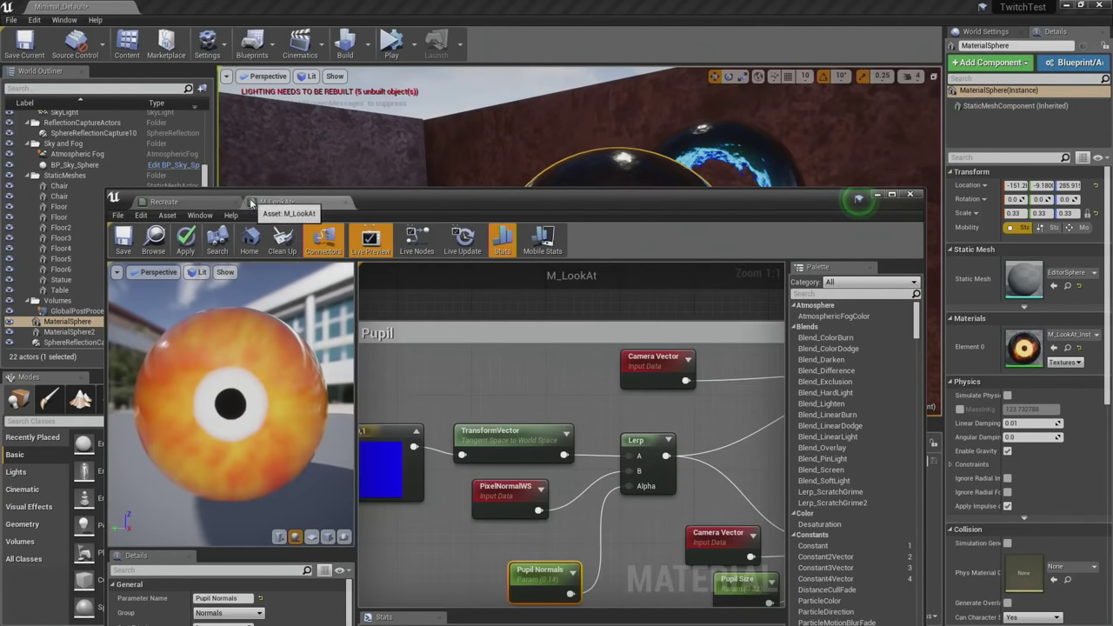
left_click(170, 202)
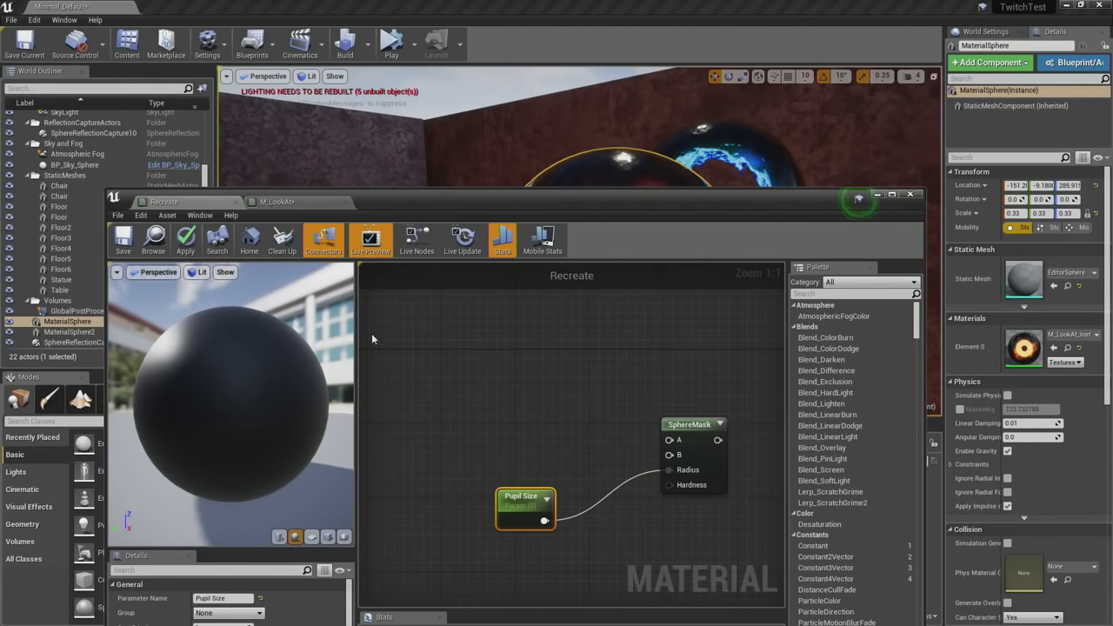
Add a Constant3Vector with value 0,0,1 to Recreate and connect it to input A of the SphereMask.
right_click(461, 384)
left_click(445, 351)
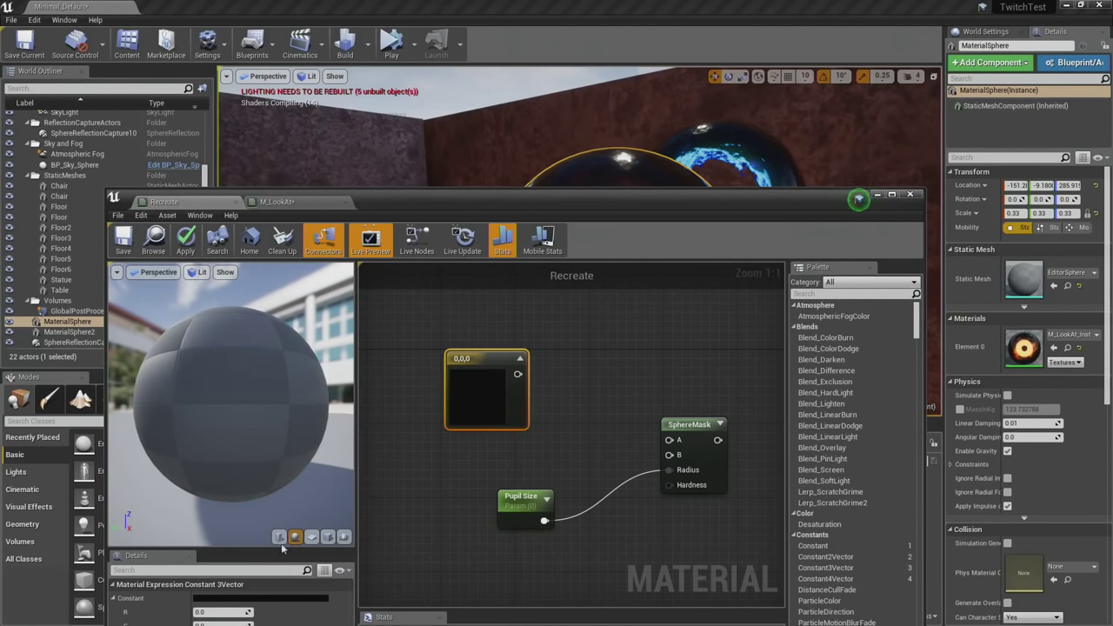
left_click_drag(390, 201, 406, 144)
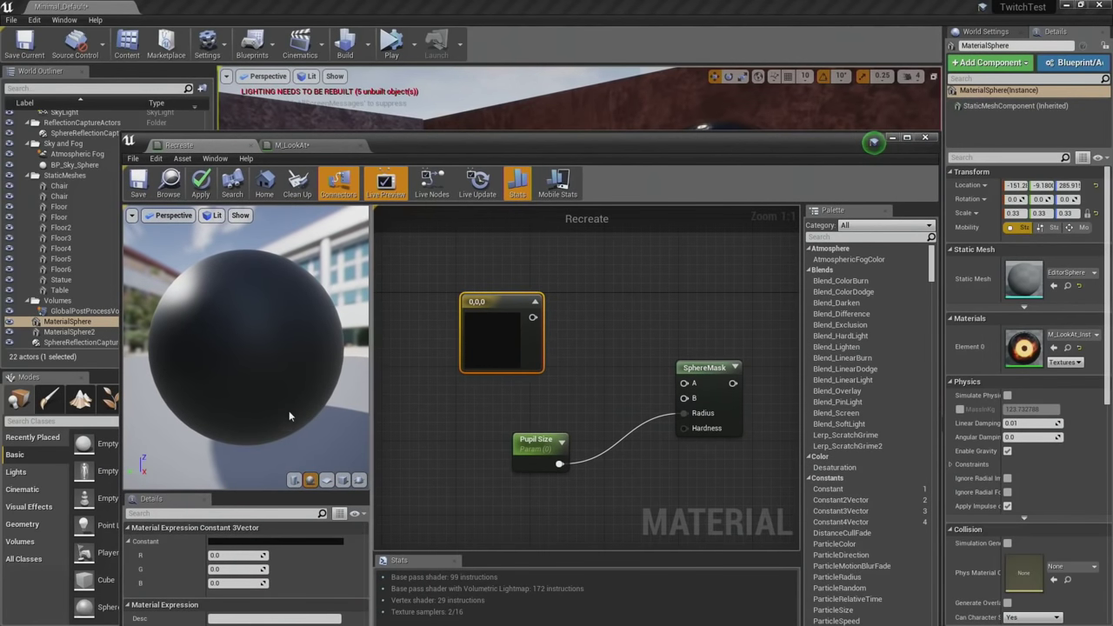
type("1")
left_click(244, 569)
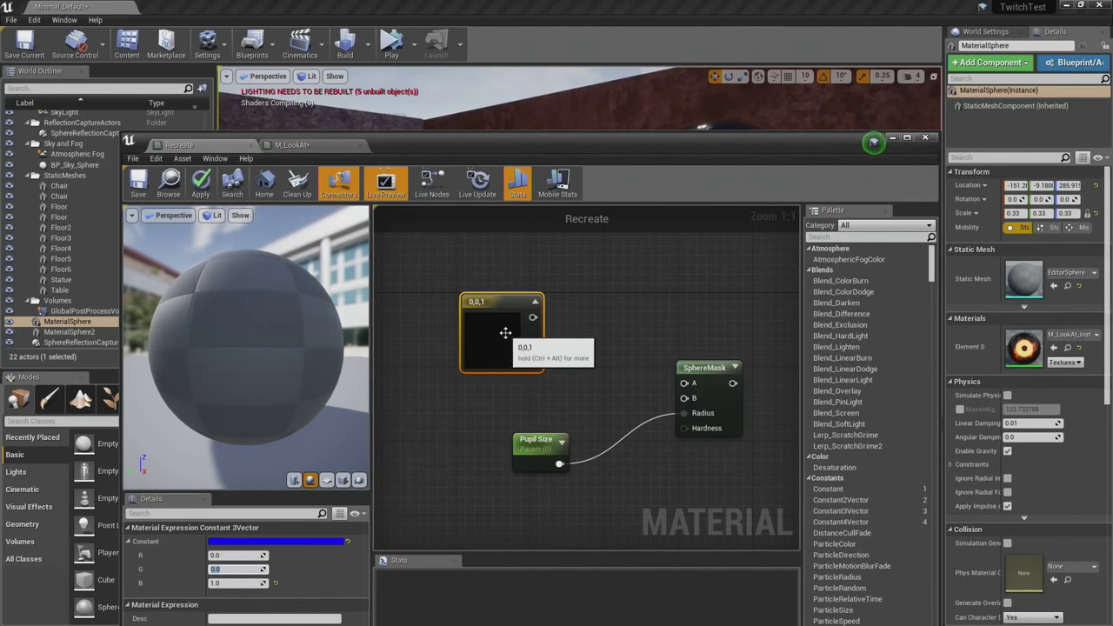
left_click_drag(533, 316, 689, 384)
left_click(627, 304)
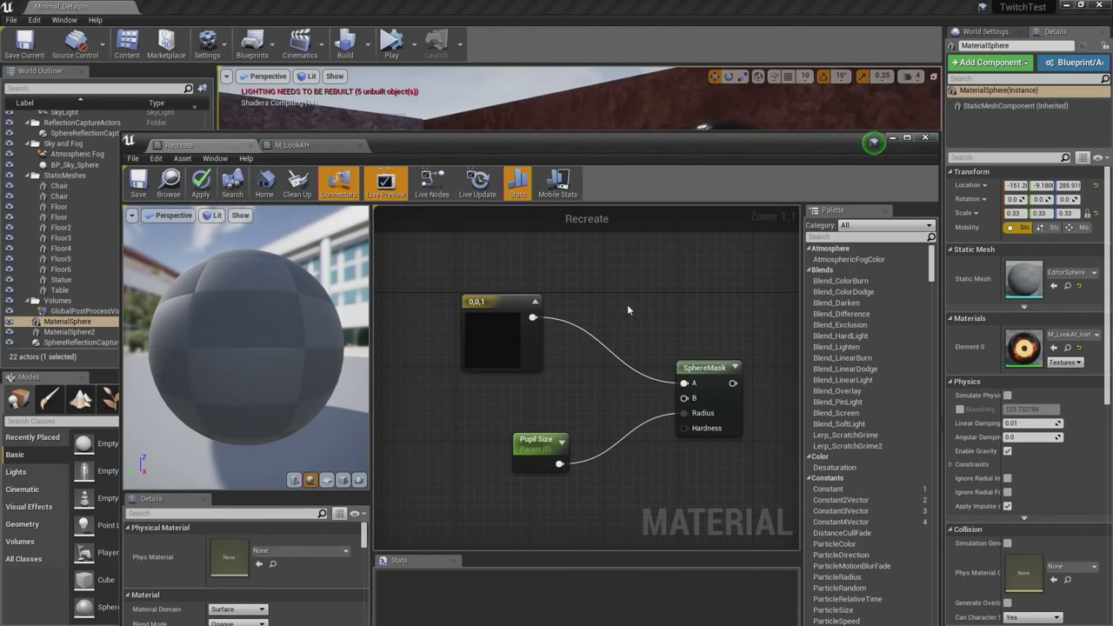
Add a CameraVectorWS node above the constant vector and connect it to input B of the SphereMask.
right_click_drag(570, 273, 573, 340)
left_click(500, 369)
right_click(487, 297)
type("camera")
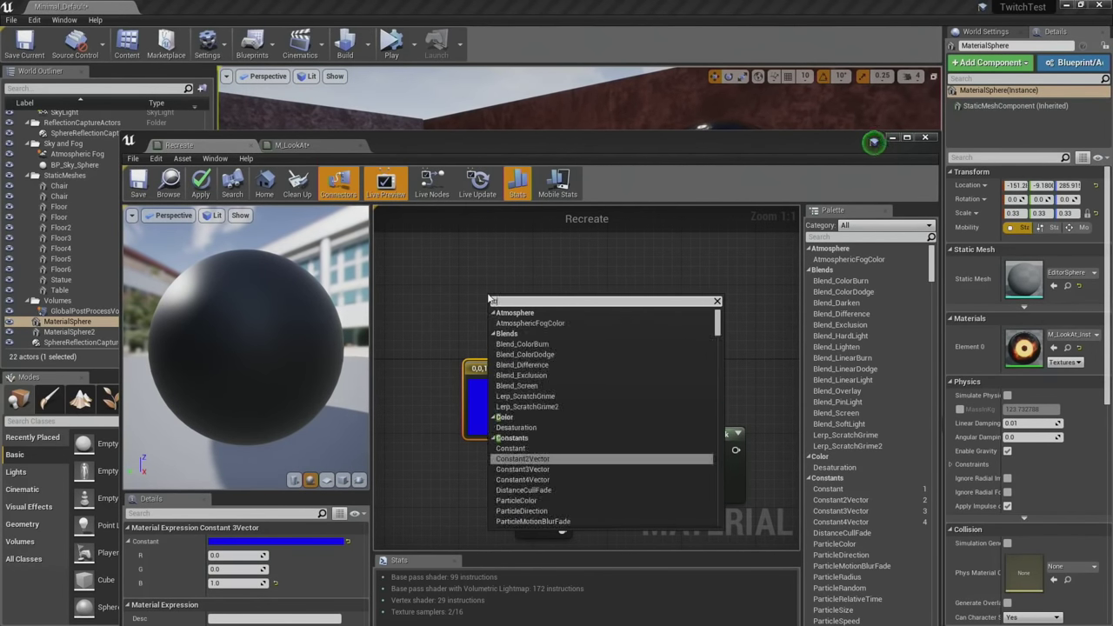
type("v")
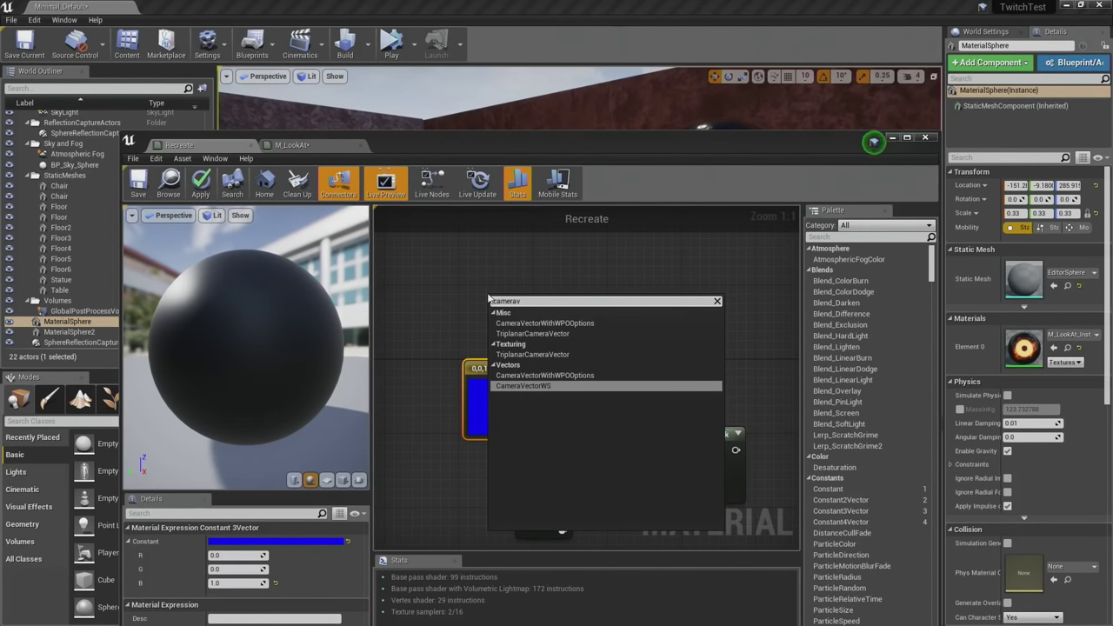
key("Return")
left_click_drag(554, 325, 692, 465)
Preview the SphereMask node and set the Pupil Size parameter's default value to 0.5.
left_click(707, 435)
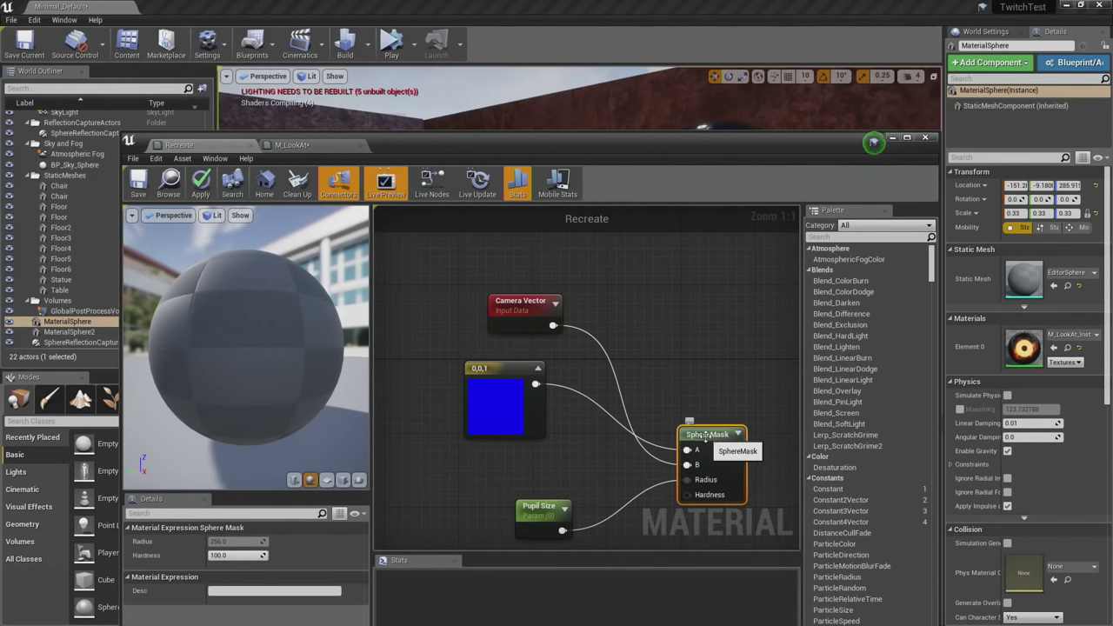
right_click(710, 436)
left_click(738, 444)
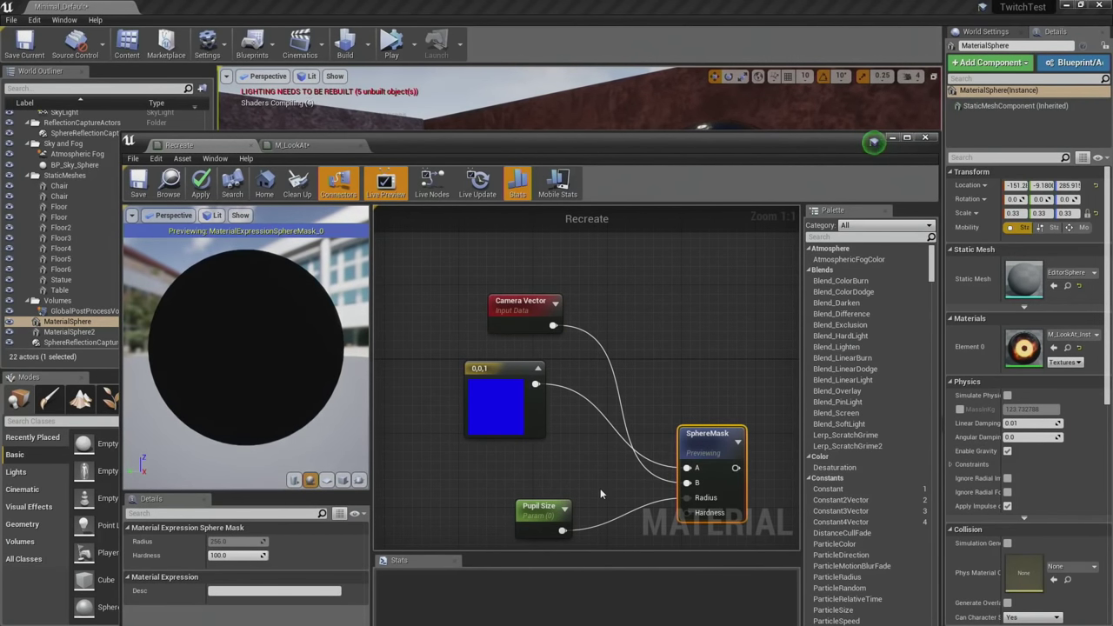
right_click_drag(600, 492, 604, 413)
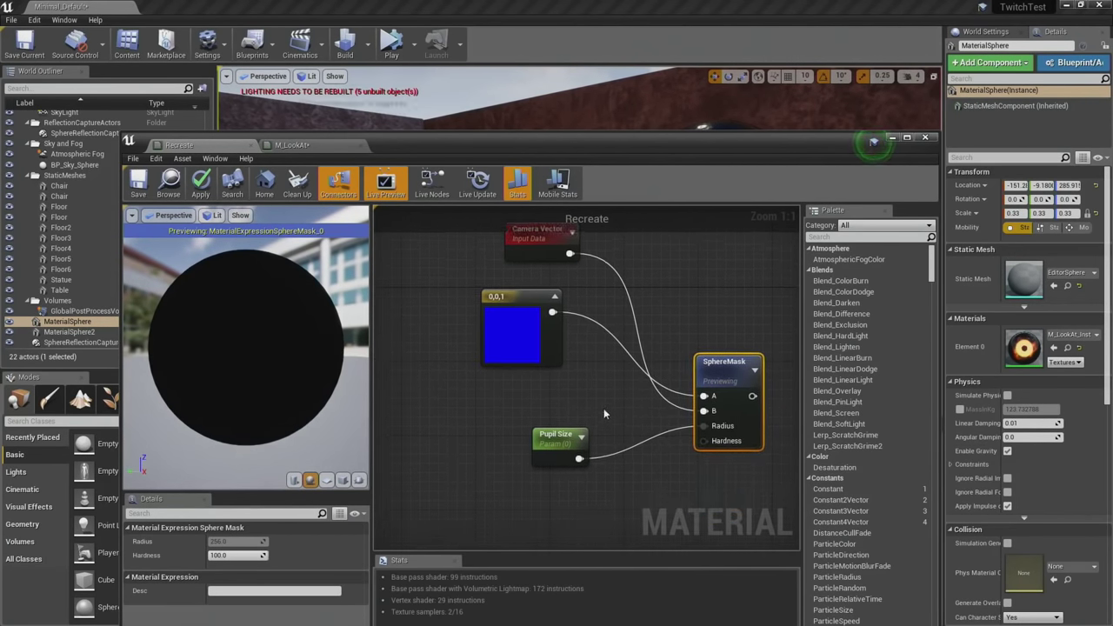
left_click(538, 433)
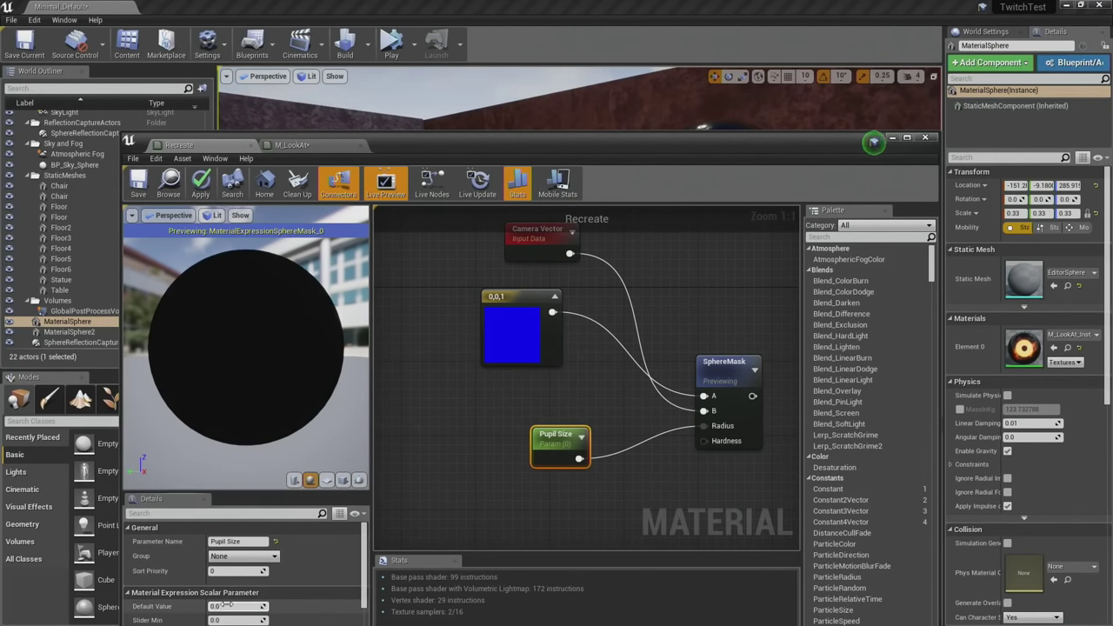
key("Return")
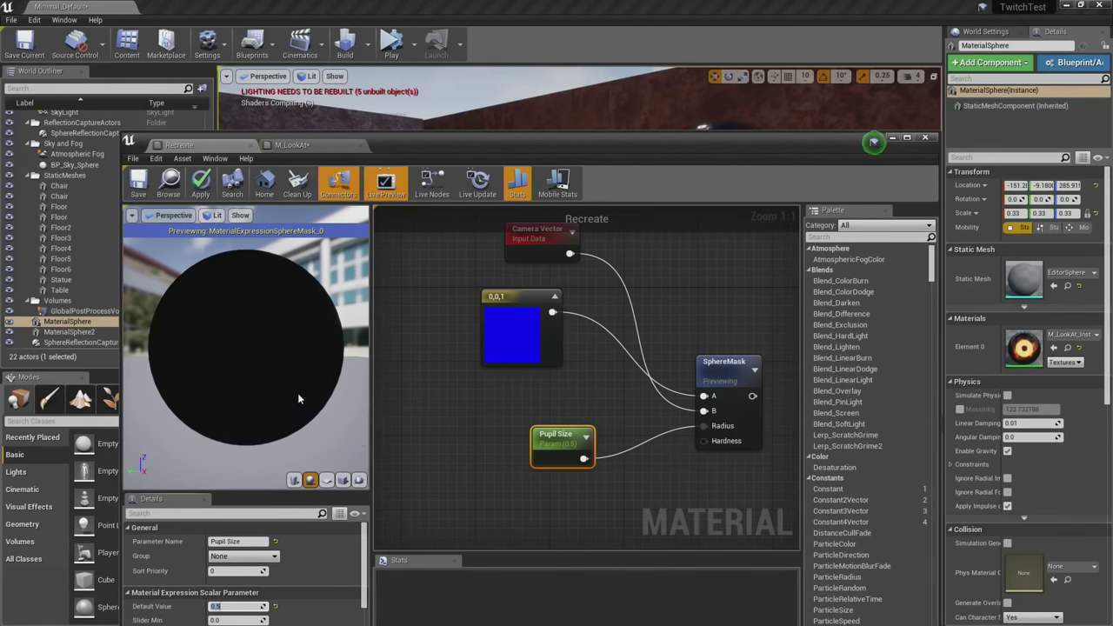
Insert a TransformVector node, tangent space to world space, between the 0,0,1 vector and input A of the SphereMask.
left_click_drag(552, 312, 581, 322)
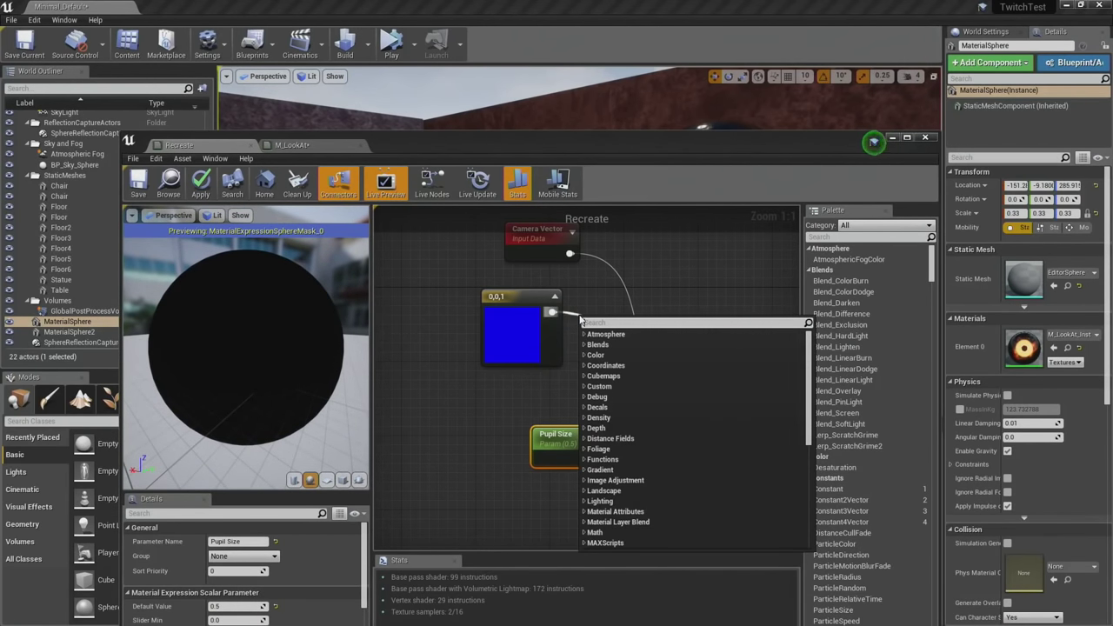
type("tranms")
key("BackSpace")
key("BackSpace")
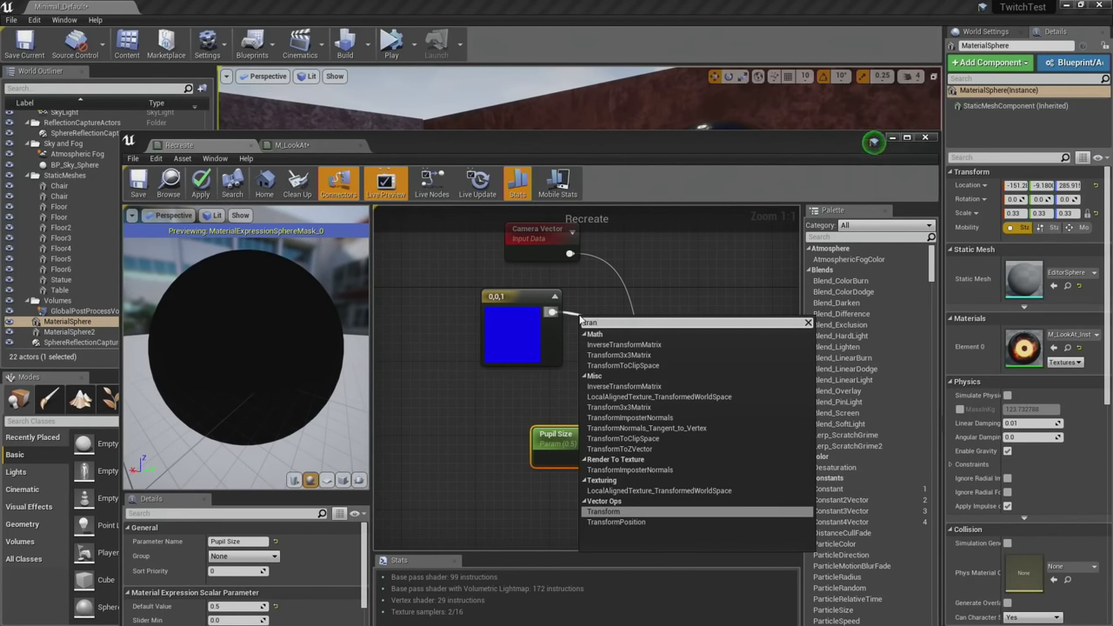
type("m")
key("BackSpace")
type("sfo")
key("Return")
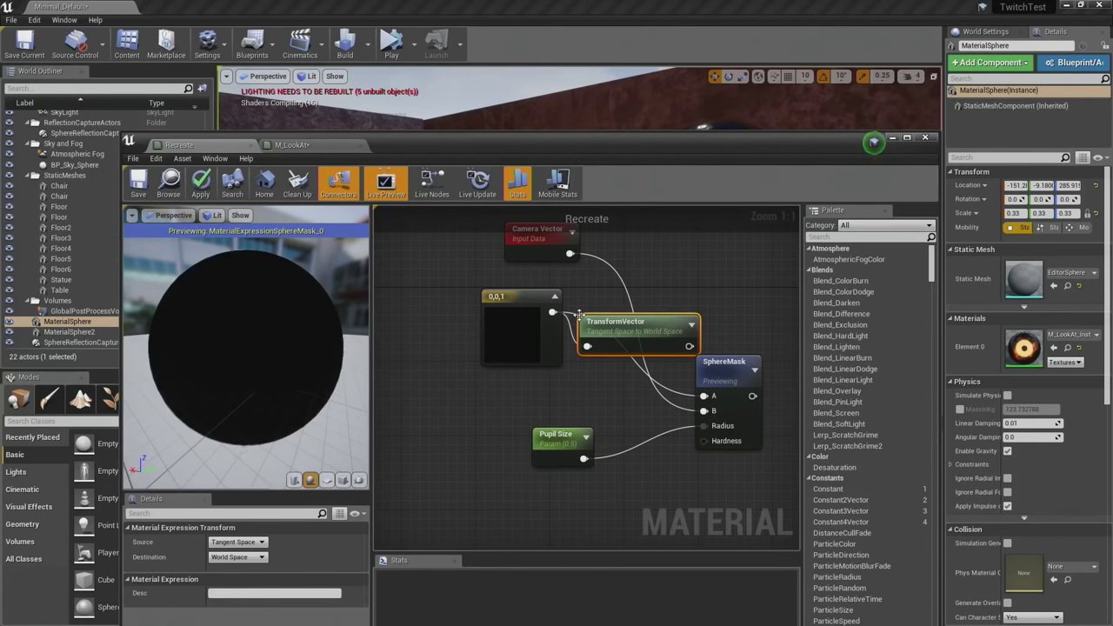
left_click_drag(557, 302, 705, 399)
left_click_drag(651, 322, 592, 362)
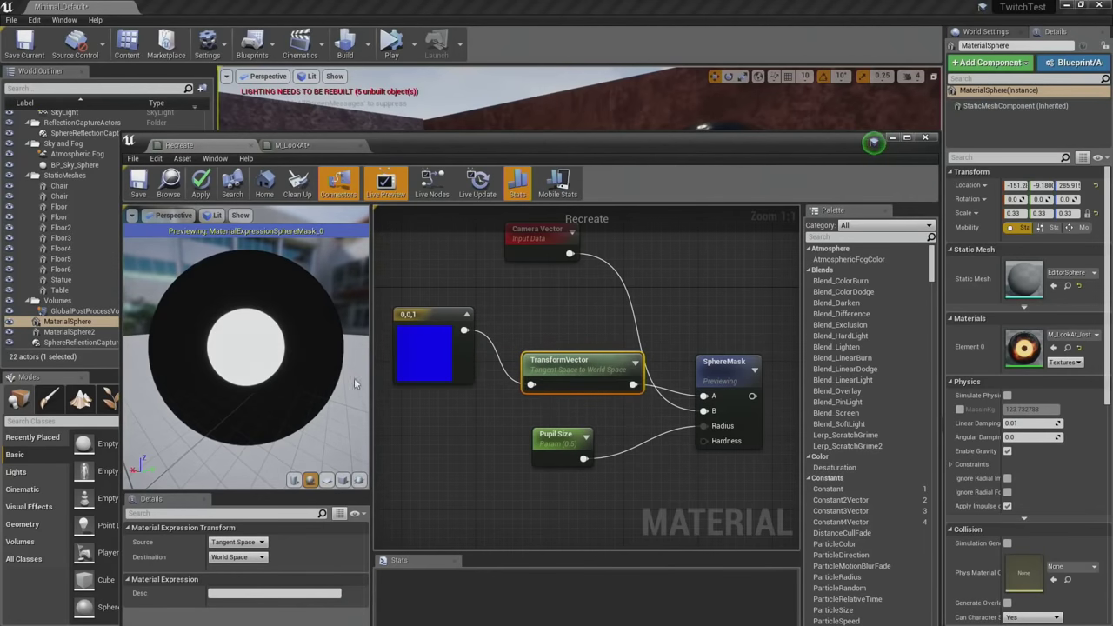
Set the Pupil Size default value to 1 and space out the Pupil Size and TransformVector nodes.
left_click_drag(245, 348, 261, 392)
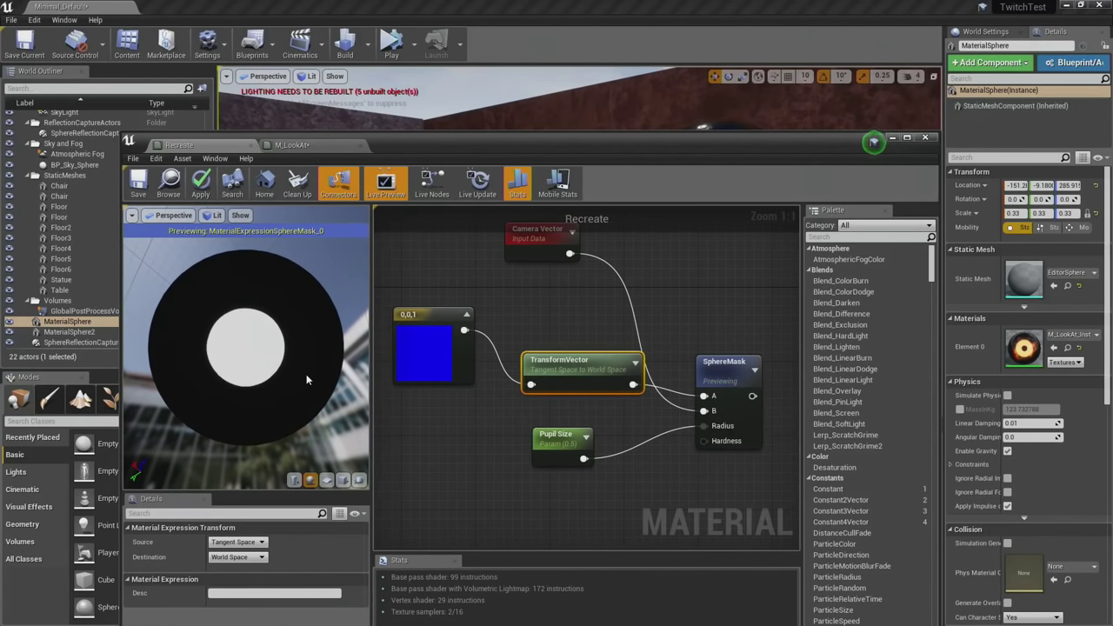
left_click(547, 448)
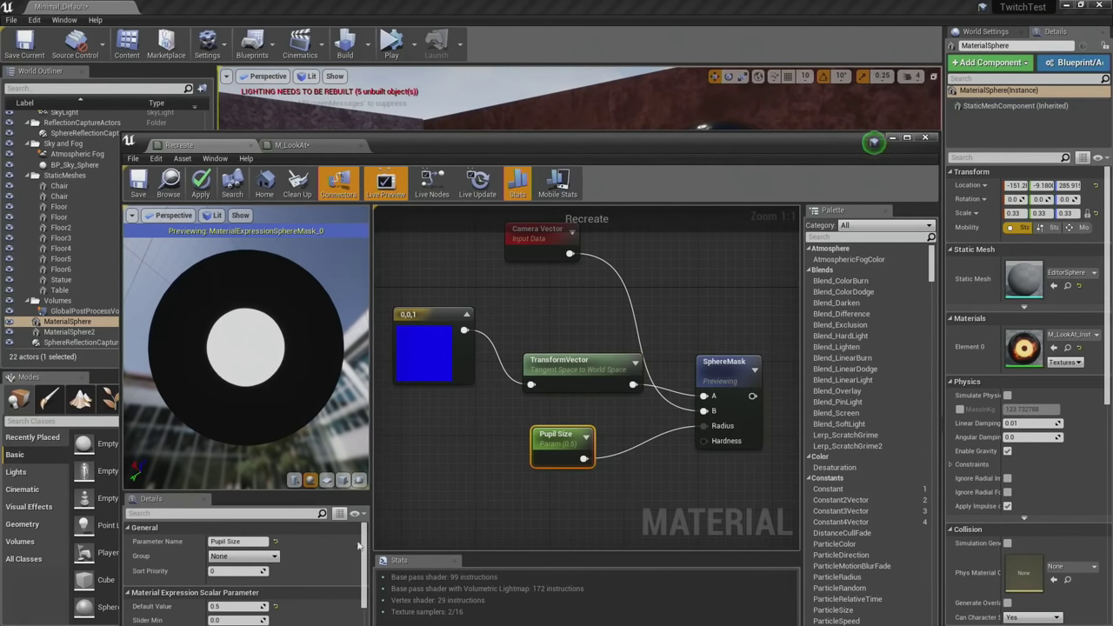
left_click_drag(228, 607, 236, 609)
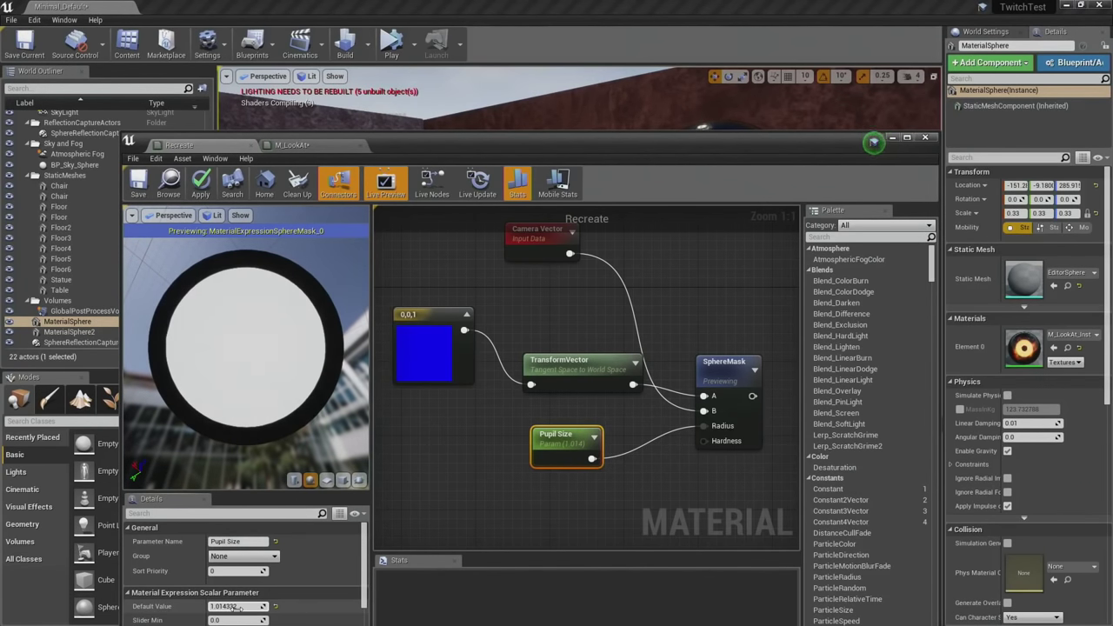
type("1")
key("Return")
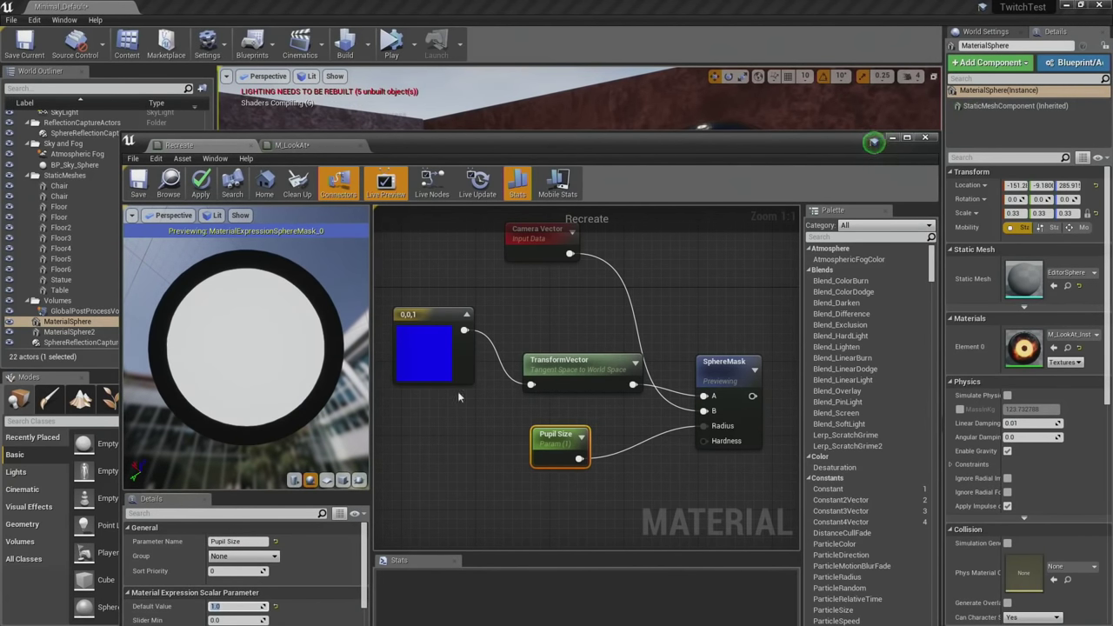
left_click_drag(549, 440, 587, 430)
left_click_drag(583, 365, 555, 337)
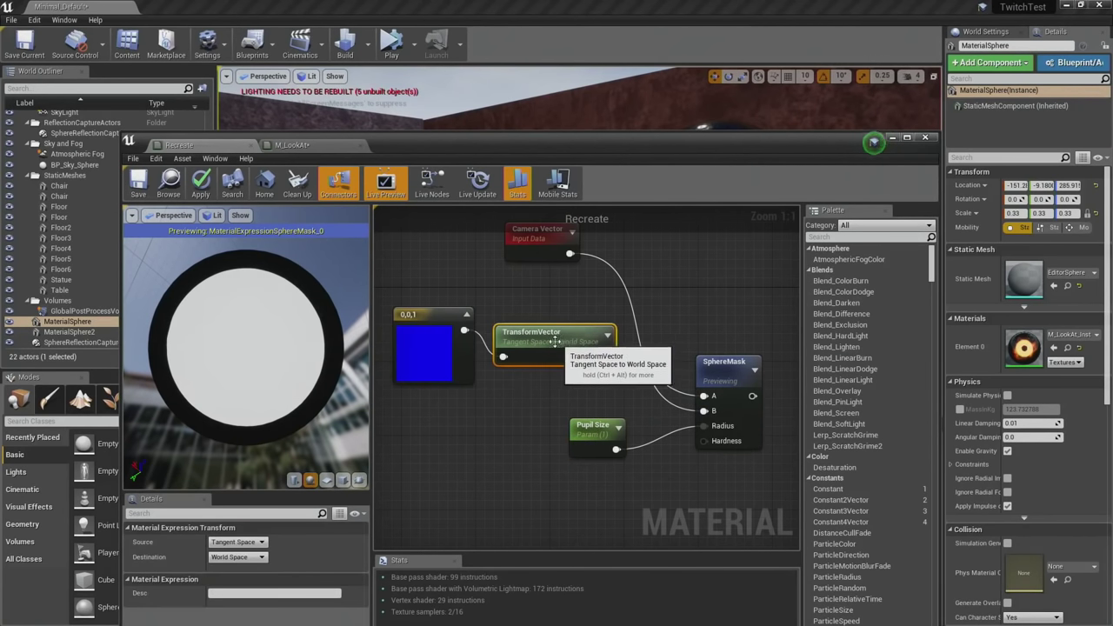
Inspect the mask in the preview from other angles and on a cube mesh, and return to the sphere preview.
left_click_drag(276, 321, 276, 374)
scroll(276, 321, "down", 3)
left_click_drag(534, 342, 534, 333)
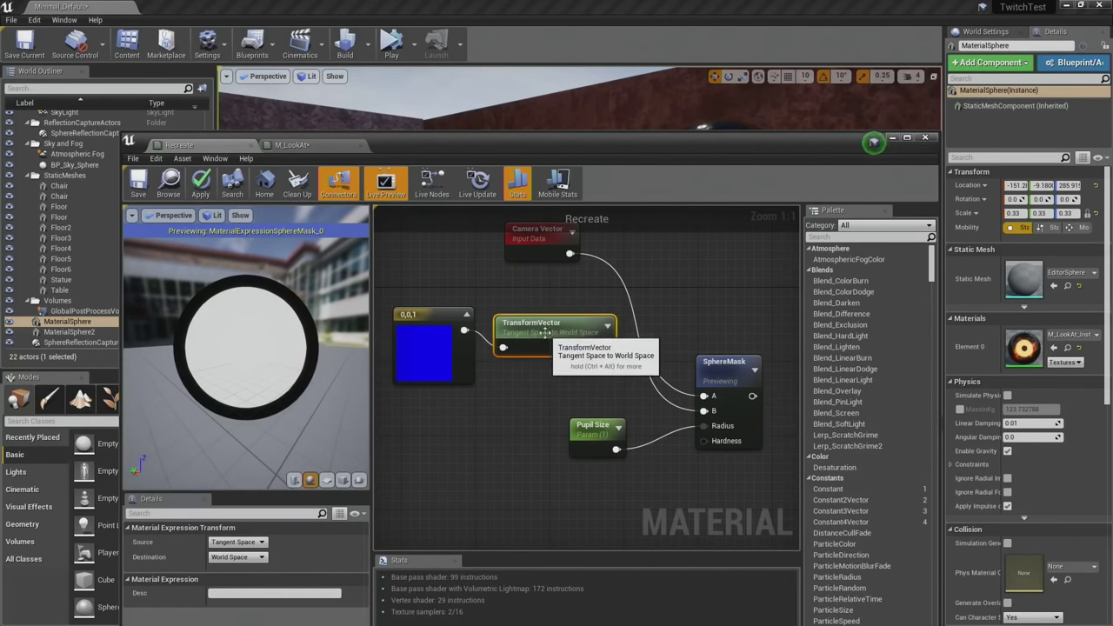
left_click(342, 480)
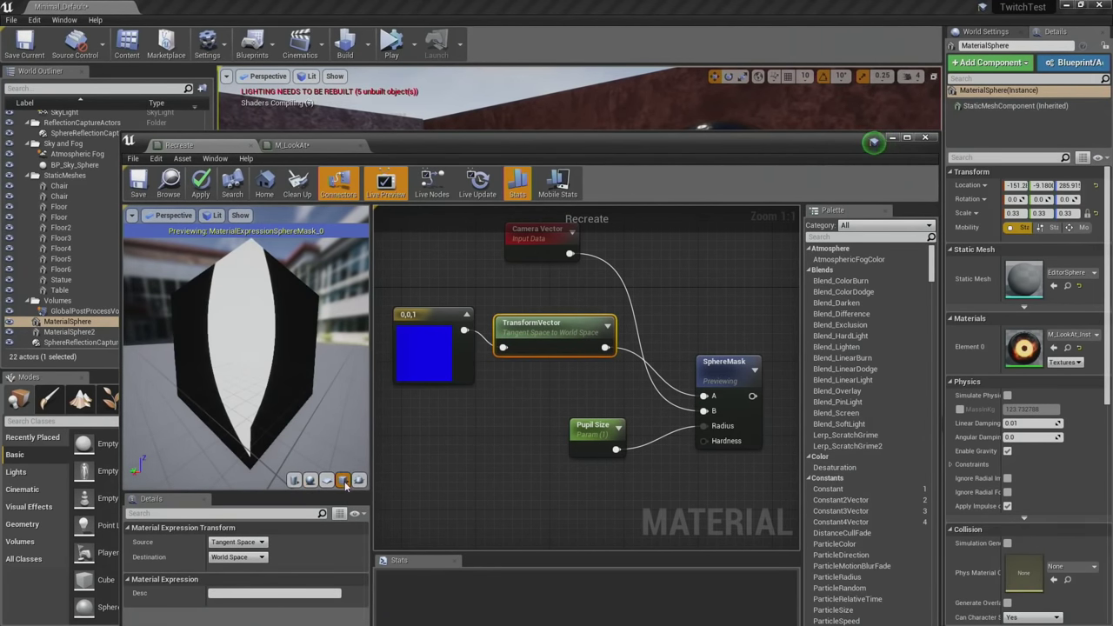
mouse_move(253, 416)
left_mouse_down()
mouse_move(300, 417)
mouse_move(231, 392)
mouse_move(270, 400)
mouse_move(291, 383)
mouse_move(252, 407)
mouse_move(270, 409)
mouse_move(261, 416)
mouse_move(243, 413)
mouse_move(271, 408)
left_mouse_up()
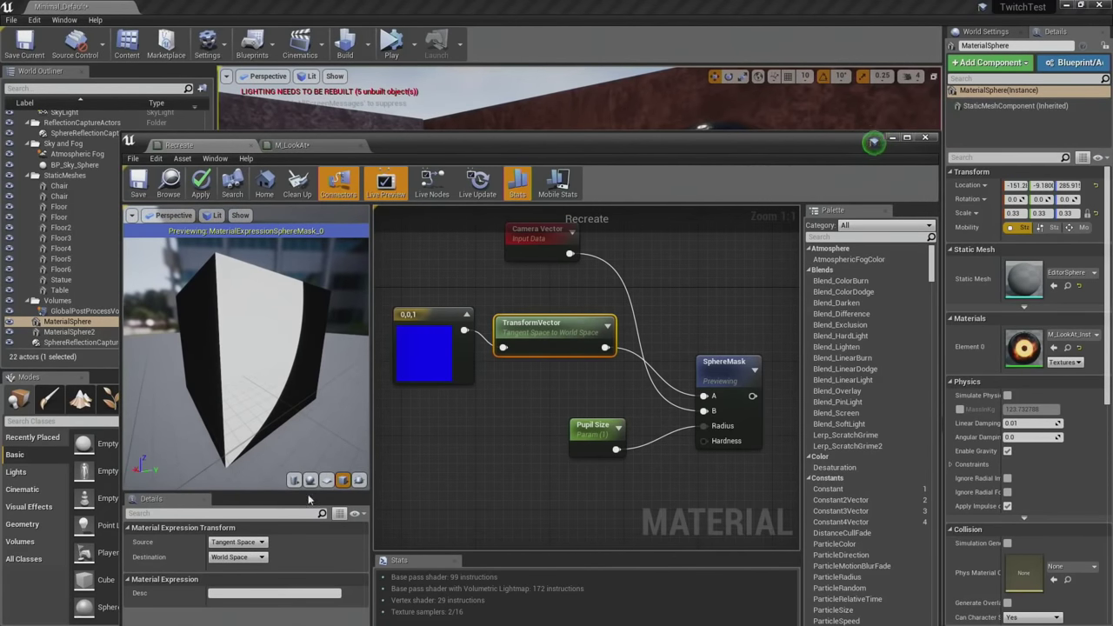
left_click(310, 480)
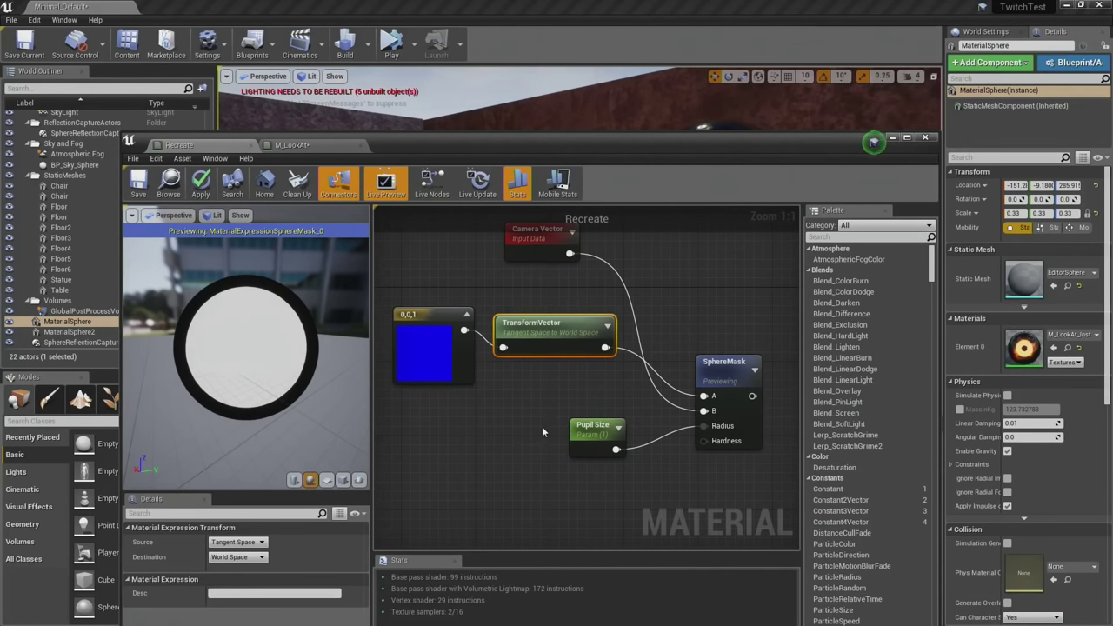
Add a Multiply node fed by Pupil Size, with its Const B value set to 0.95.
right_click_drag(542, 426, 495, 431)
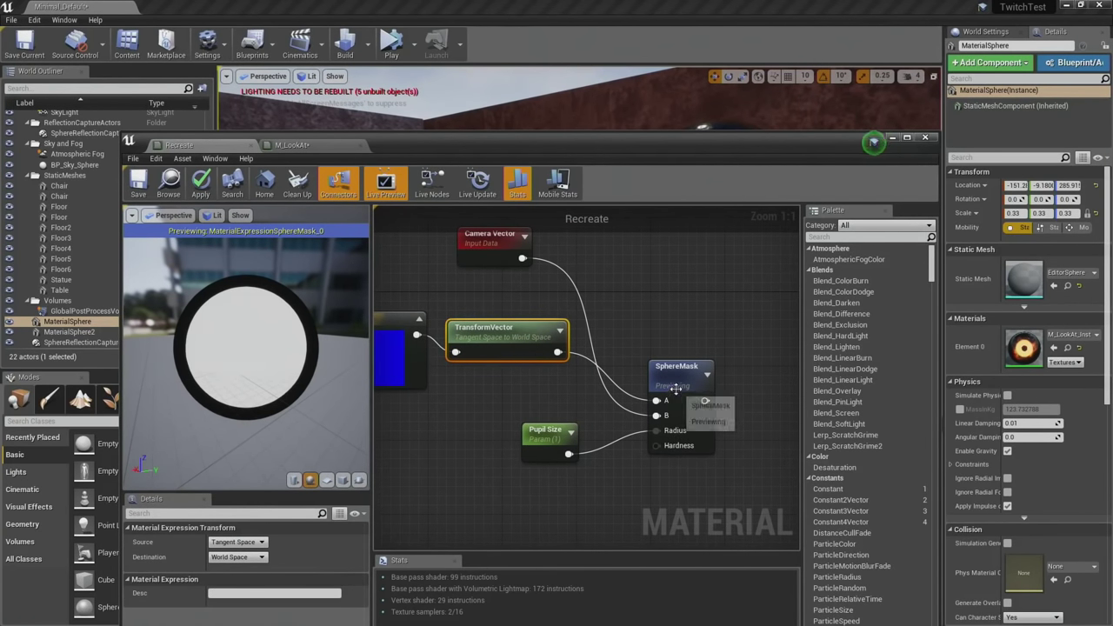
left_click_drag(676, 388, 668, 360)
left_click_drag(569, 454, 601, 463)
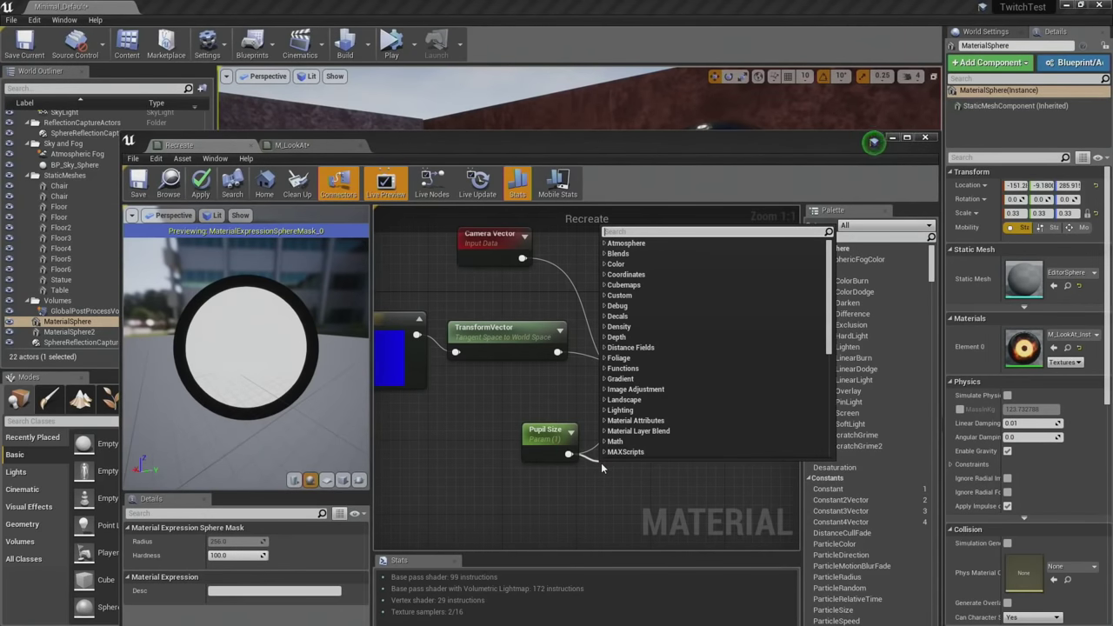
type("mult")
key("Return")
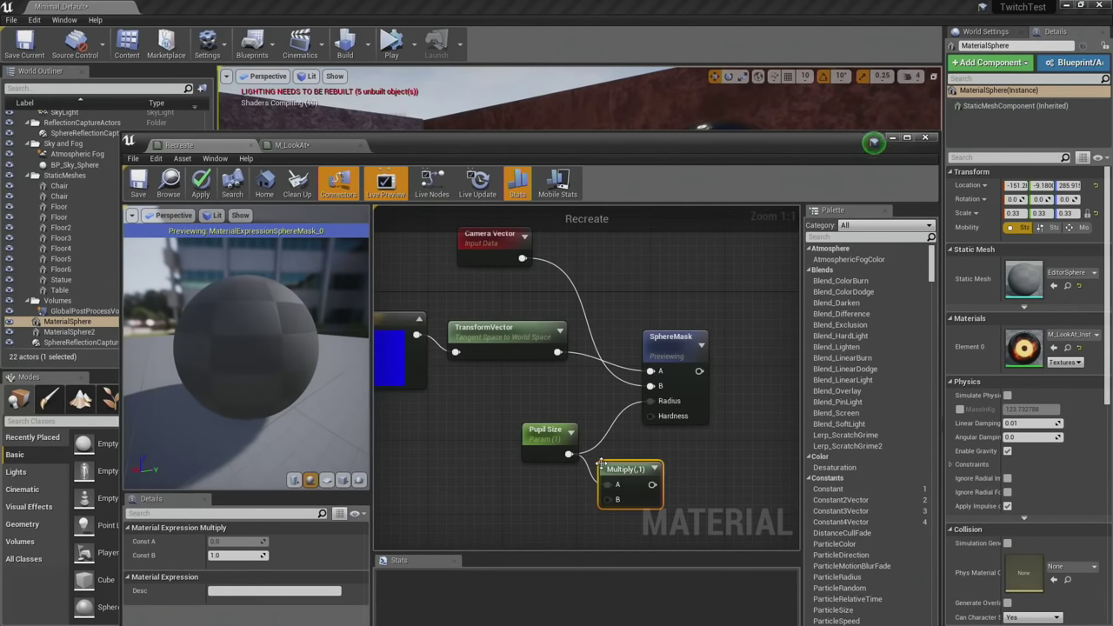
left_click(241, 555)
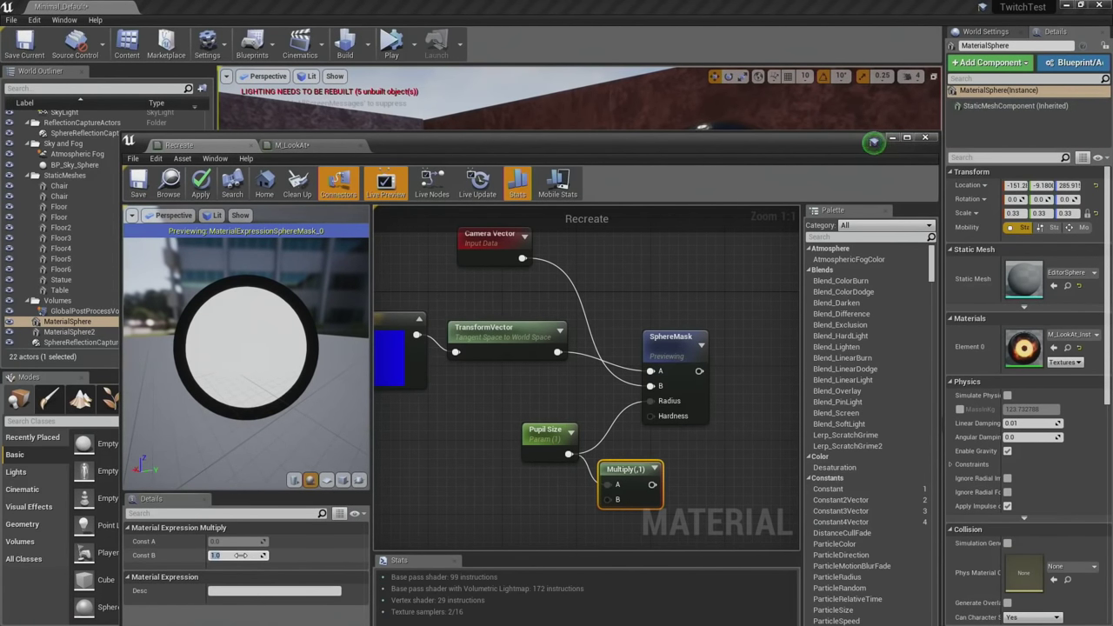
type("0.95")
key("Return")
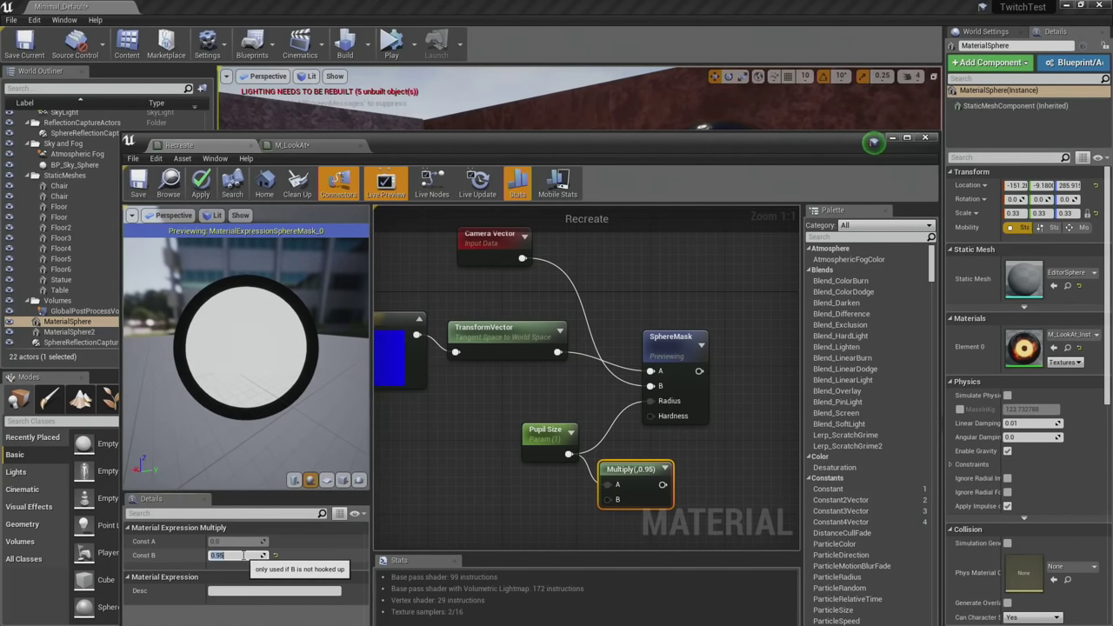
Set the Multiply's Const B to 0.9, and feed its B input from a new scalar parameter named Iris Ratio, default 0.9.
key("Return")
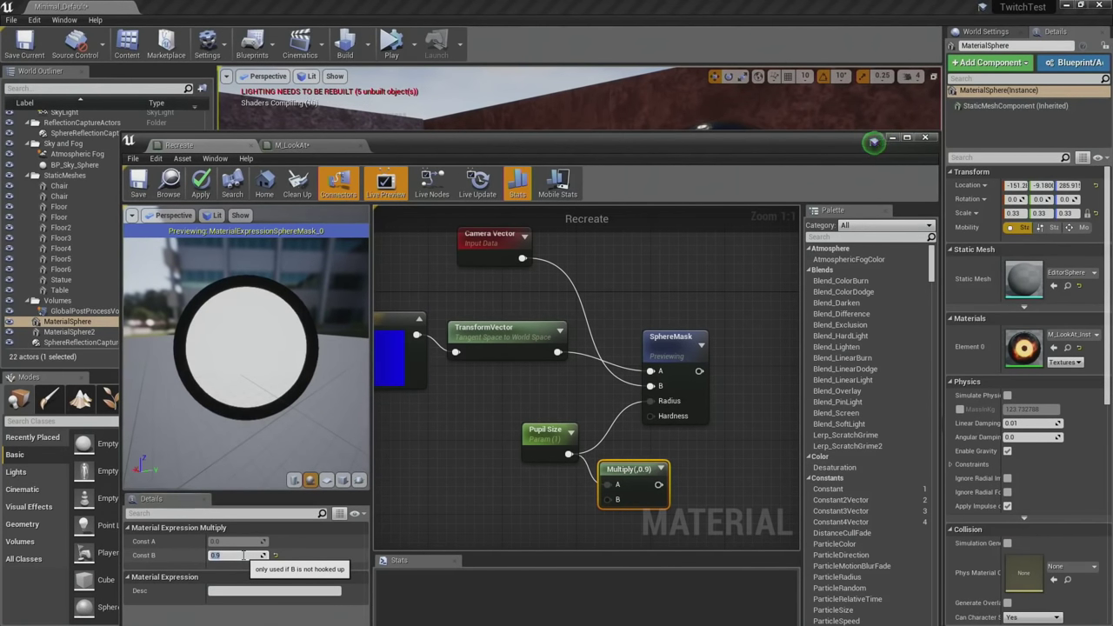
left_click(473, 495)
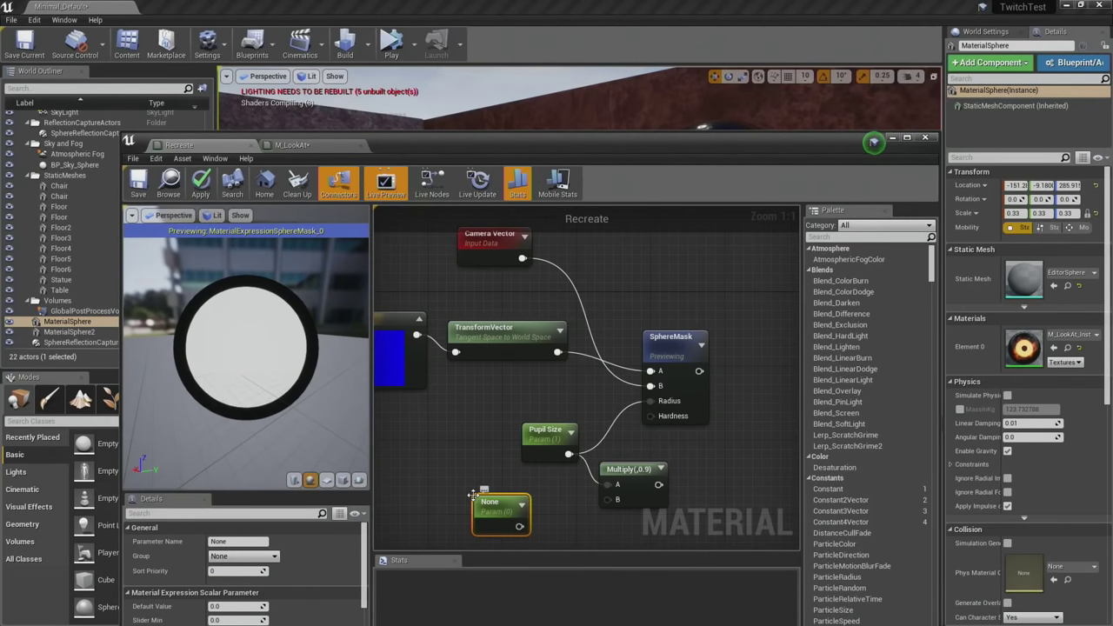
left_click(241, 543)
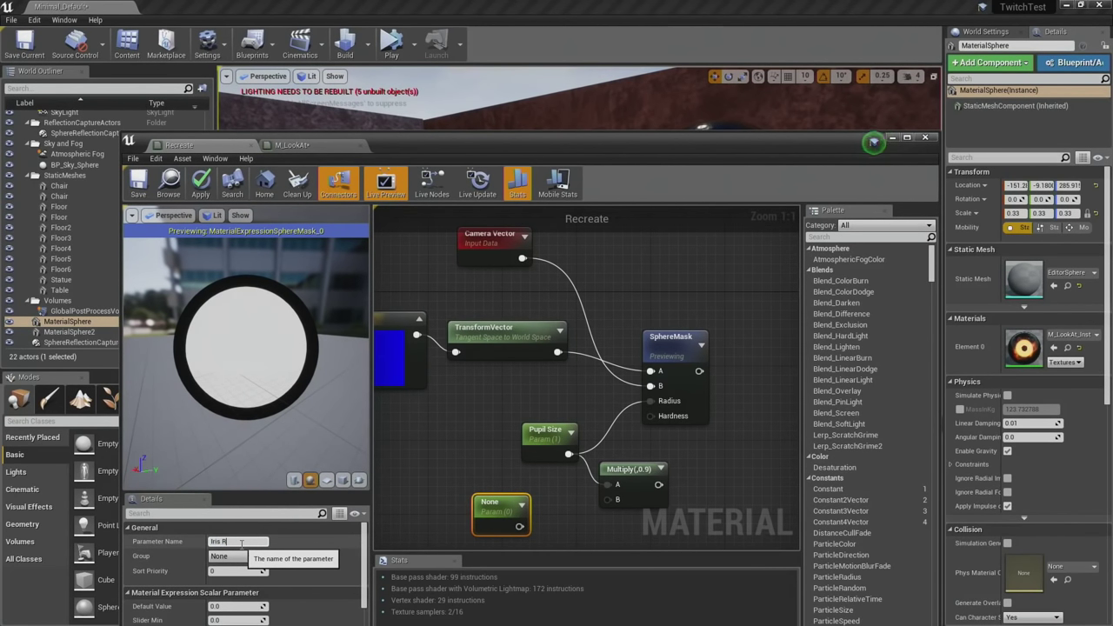
type("Iris Ratio")
key("Return")
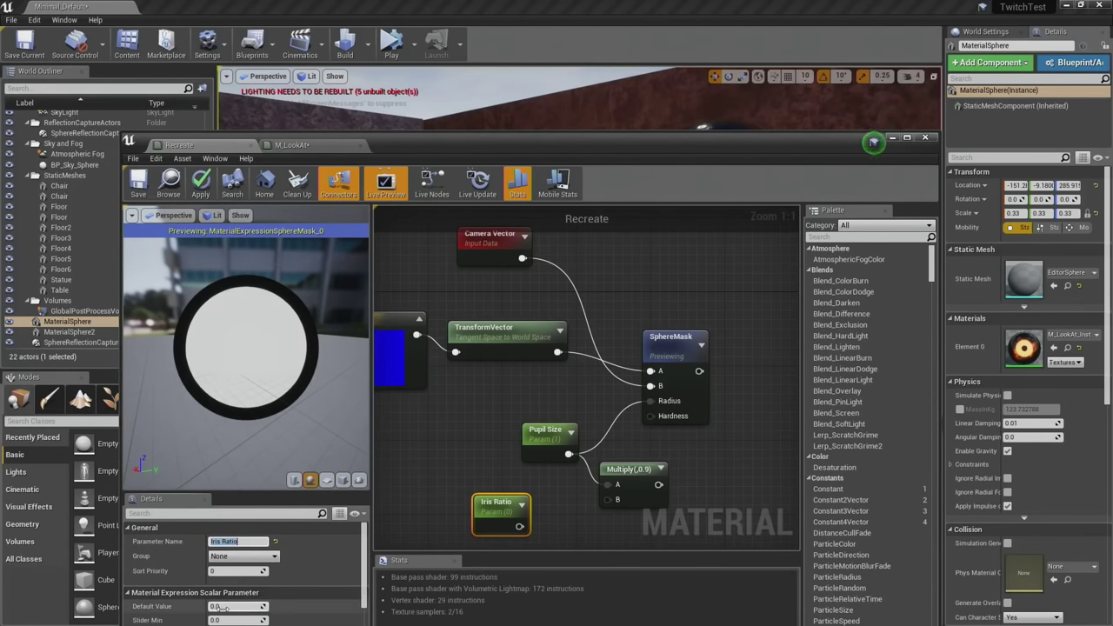
type("0.9")
key("Return")
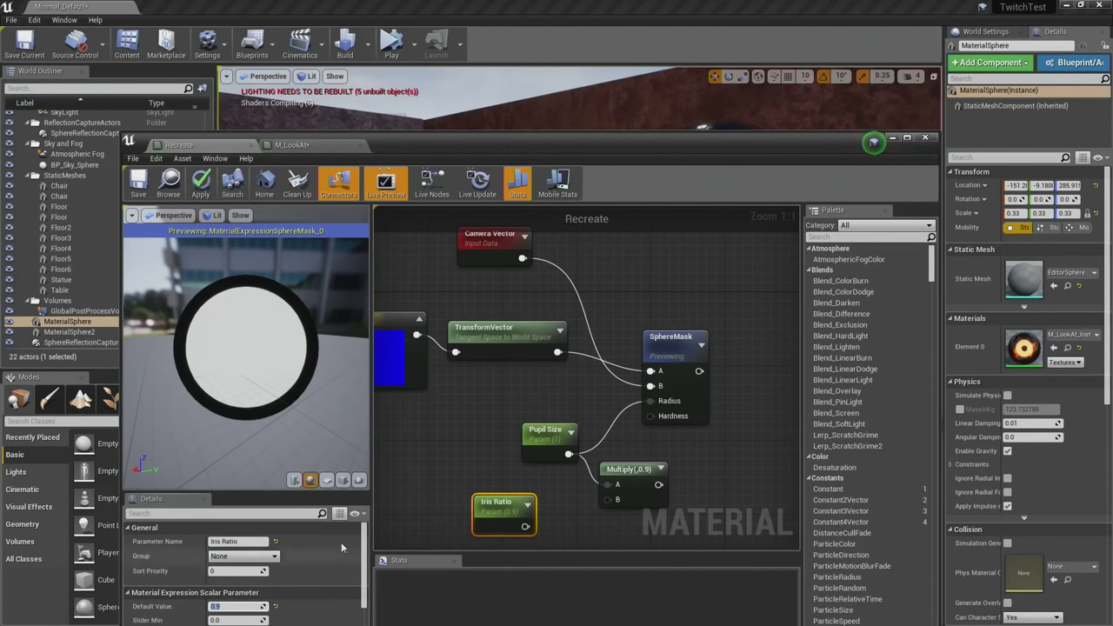
left_click_drag(524, 527, 612, 503)
Duplicate the SphereMask node and rename the Pupil Size parameter to Iris.
left_click_drag(681, 358, 752, 352)
key("ctrl+w")
left_click(534, 441)
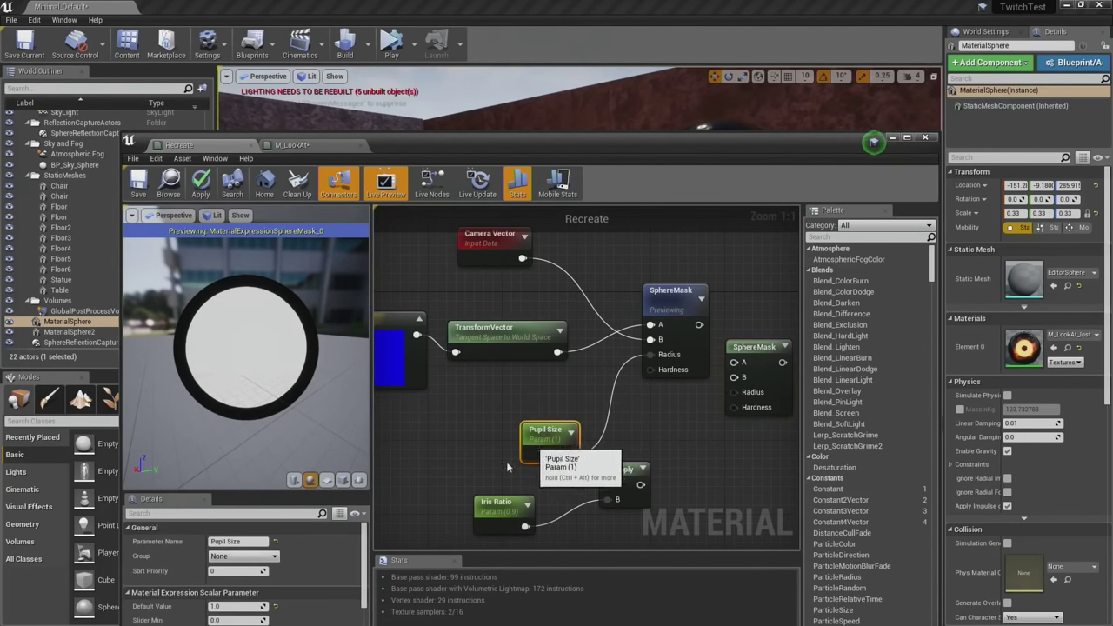
left_click(240, 542)
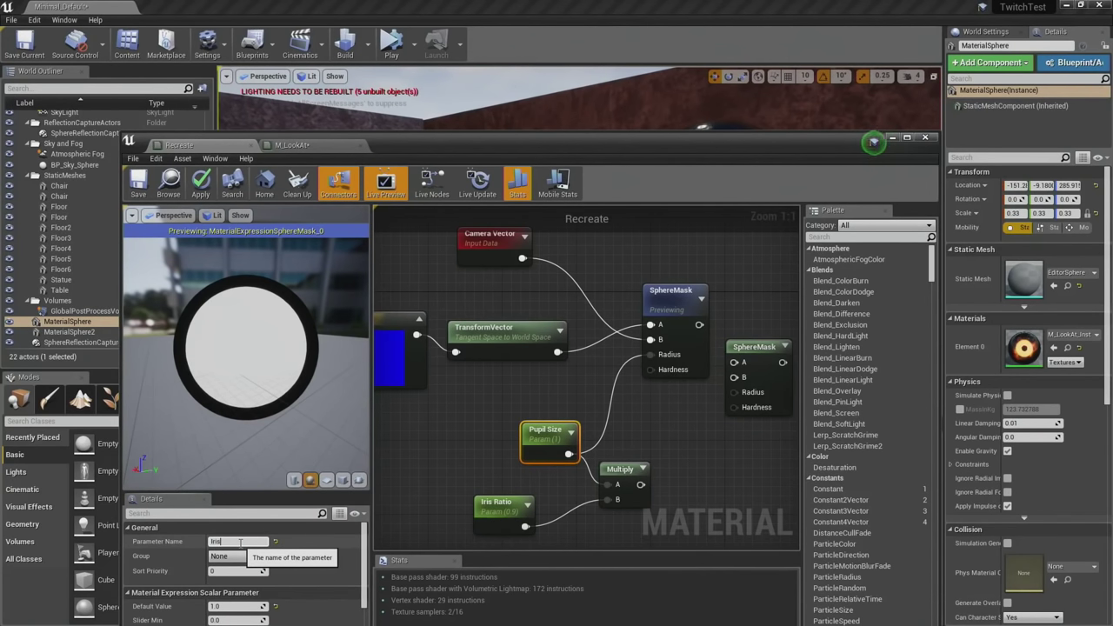
type("Iris")
key("Return")
Wire the second SphereMask with Camera Vector into A, TransformVector into B and the Multiply into Radius, and space out the nodes.
left_click_drag(494, 504, 523, 515)
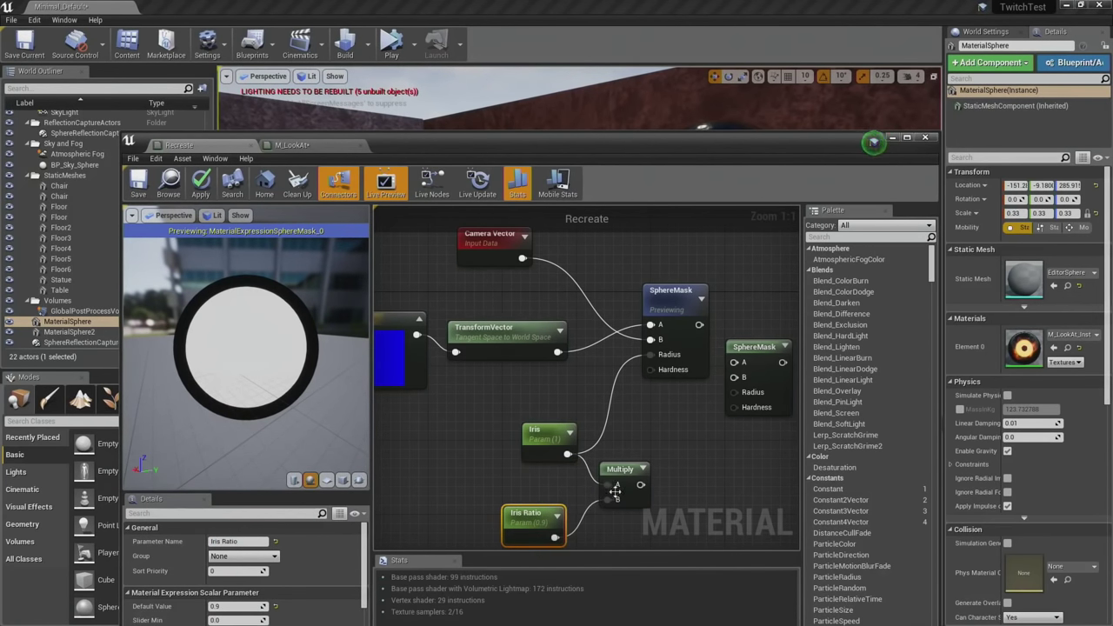
left_click_drag(641, 484, 523, 259)
left_click_drag(558, 352, 736, 377)
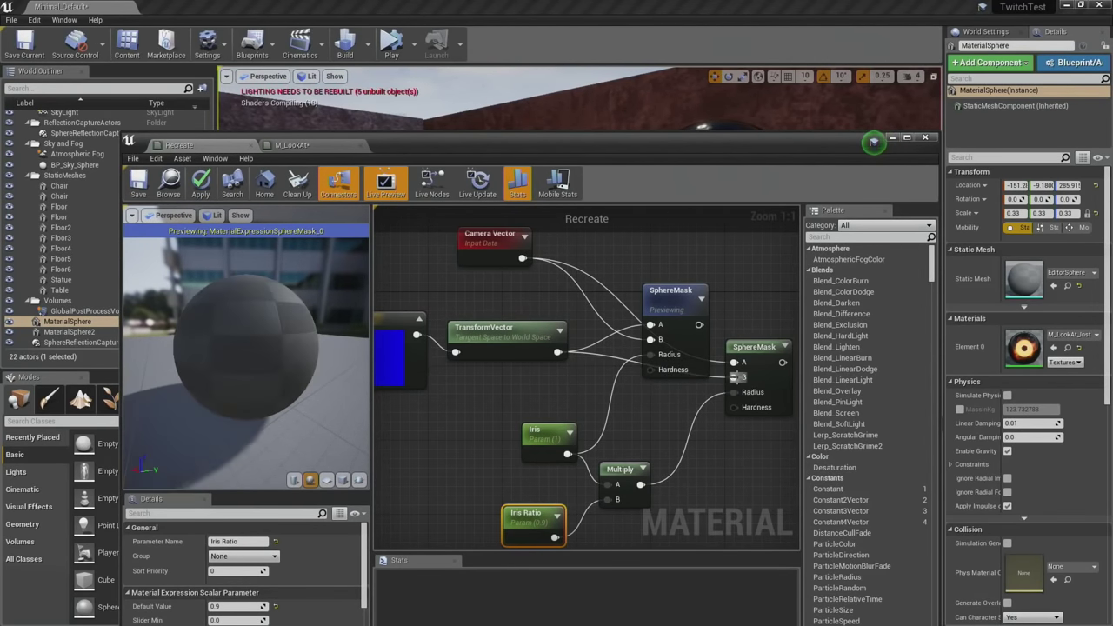
right_click_drag(735, 377, 648, 438)
left_click_drag(600, 351, 647, 286)
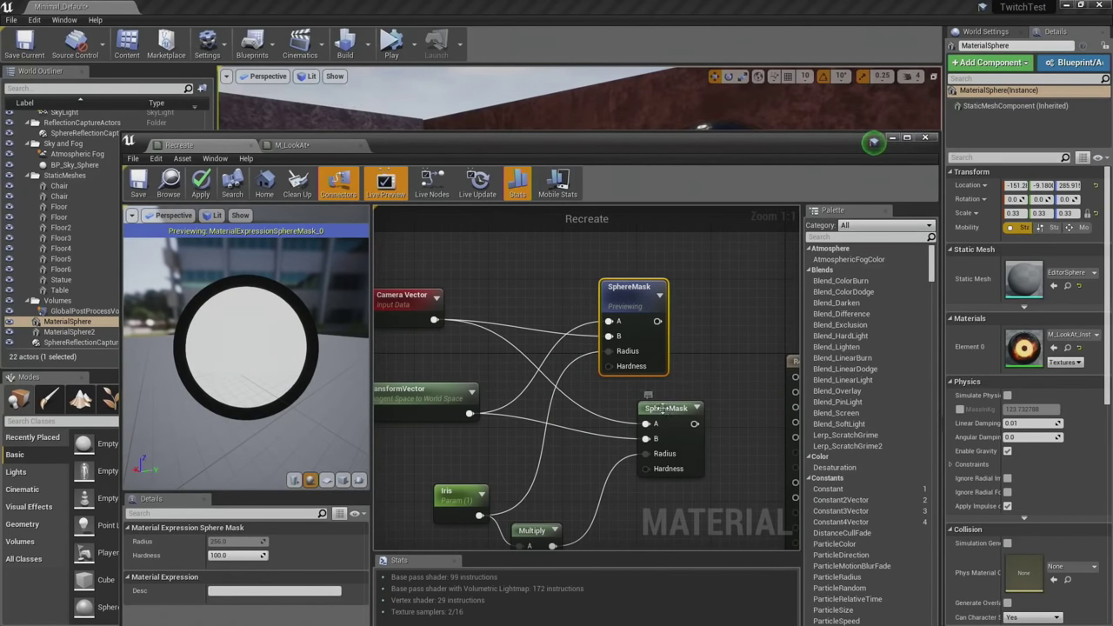
Preview the second SphereMask on the sphere, and return the preview to the first SphereMask.
right_click(663, 408)
left_click(670, 411)
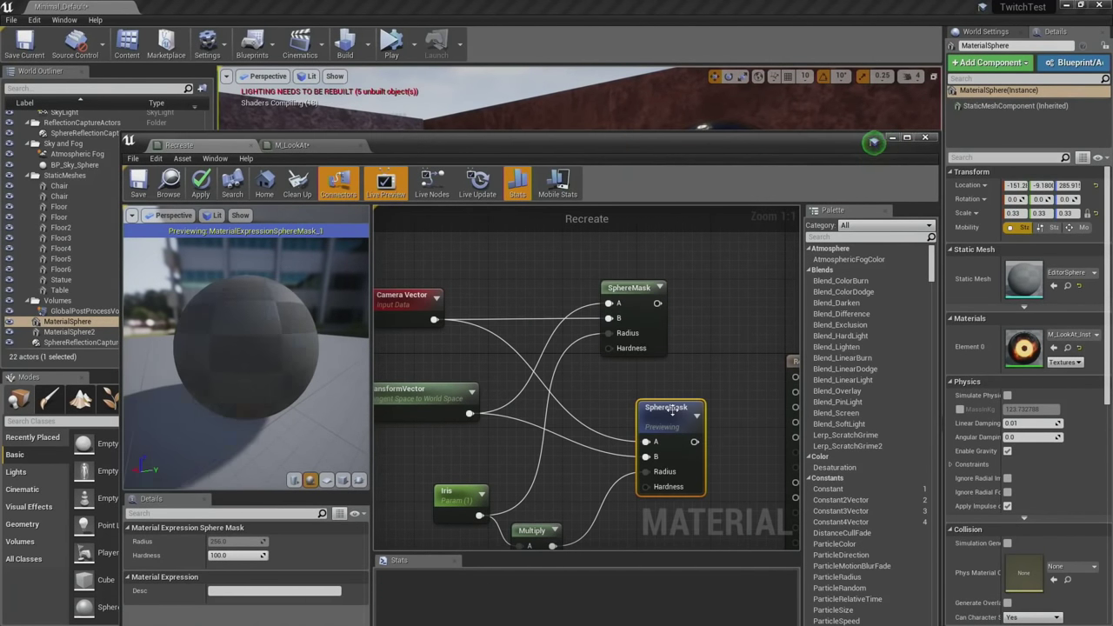
right_click(642, 299)
left_click(687, 305)
scroll(591, 347, "down", 2)
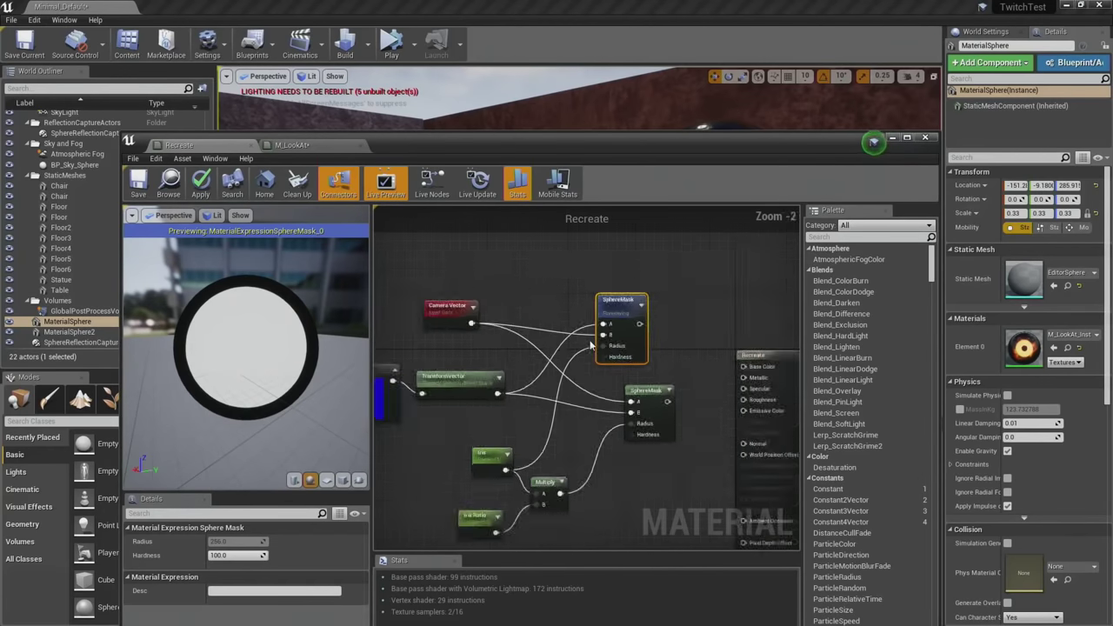
Shift the mask nodes away from the Recreate output node and line up the second SphereMask beneath the first.
scroll(590, 346, "down", 4)
left_click_drag(612, 405, 614, 405)
scroll(611, 371, "up", 6)
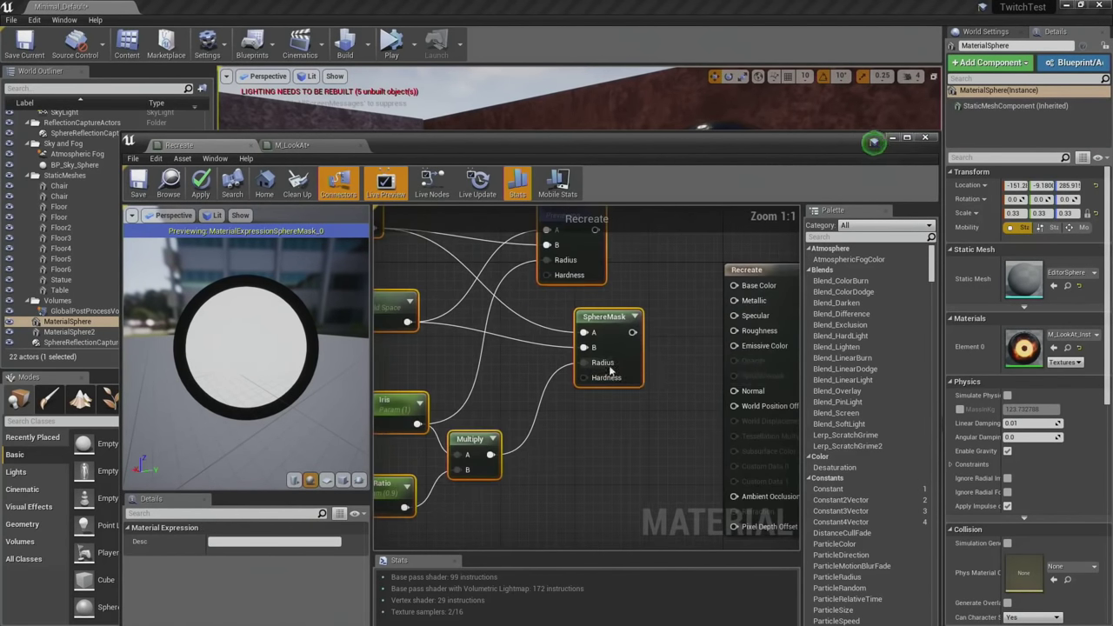
left_click_drag(608, 352, 432, 370)
left_click(472, 334)
right_click_drag(471, 334, 514, 388)
left_click_drag(514, 389, 469, 398)
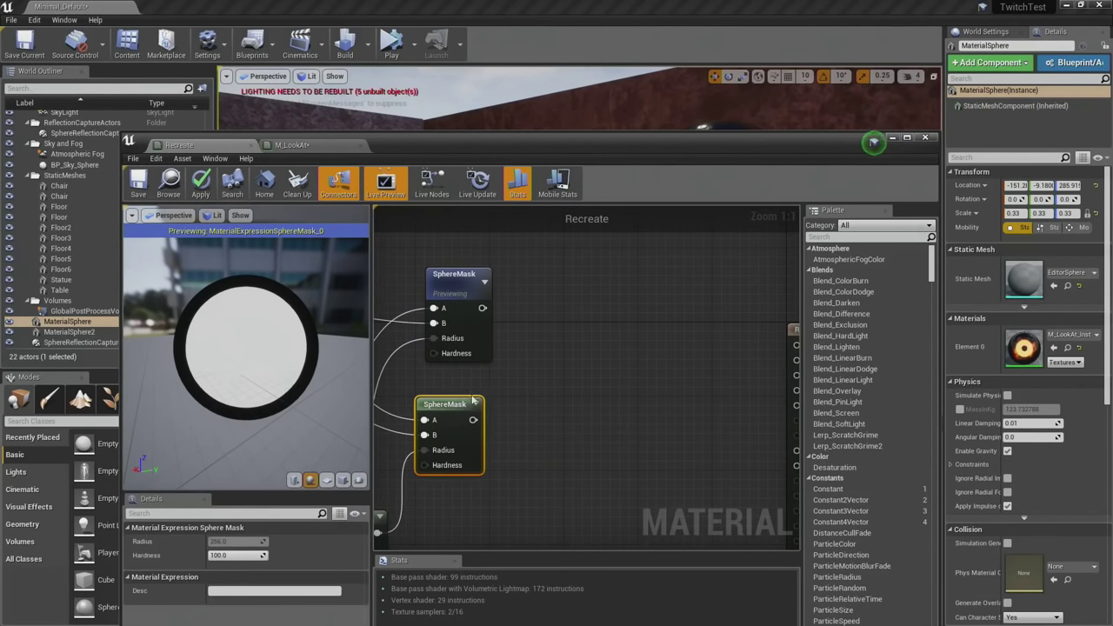
Add a Subtract node with the first SphereMask into A and the second SphereMask into B.
right_click_drag(525, 371, 545, 371)
right_click(546, 376)
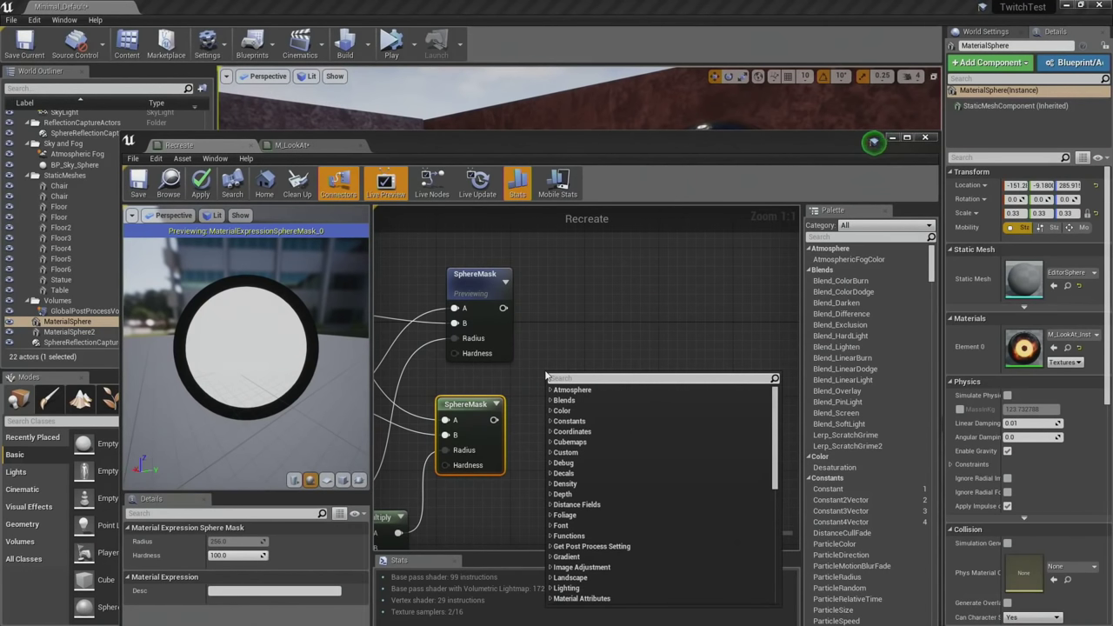
type("sub")
key("Return")
left_click_drag(503, 308, 554, 394)
left_click_drag(493, 420, 555, 408)
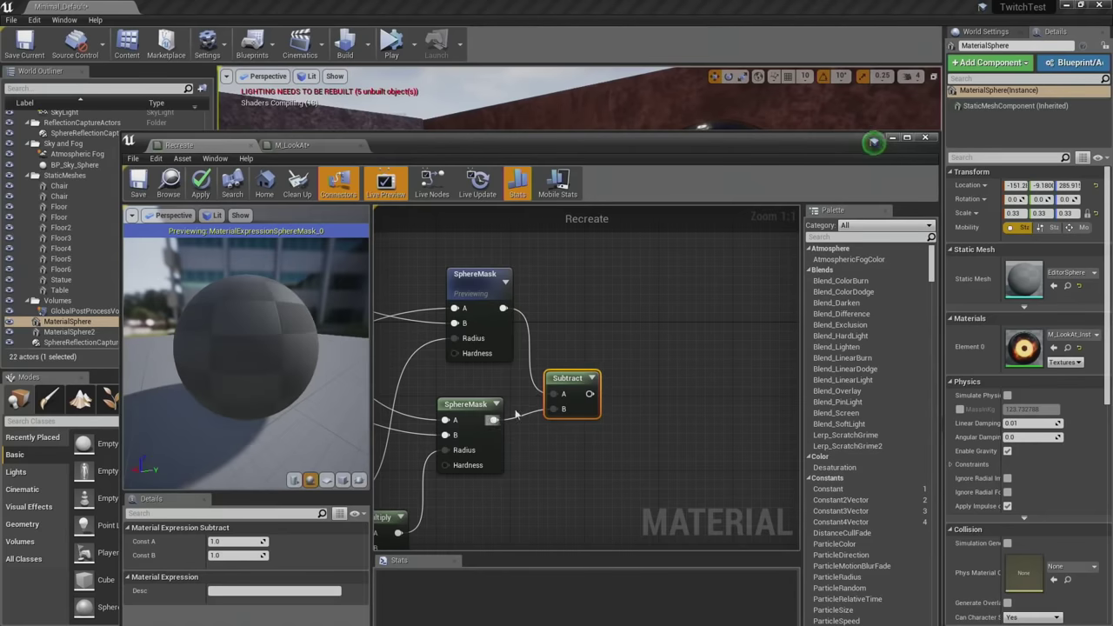
Preview the Subtract node and inspect its result on the sphere from another angle.
right_click(548, 381)
left_click(564, 385)
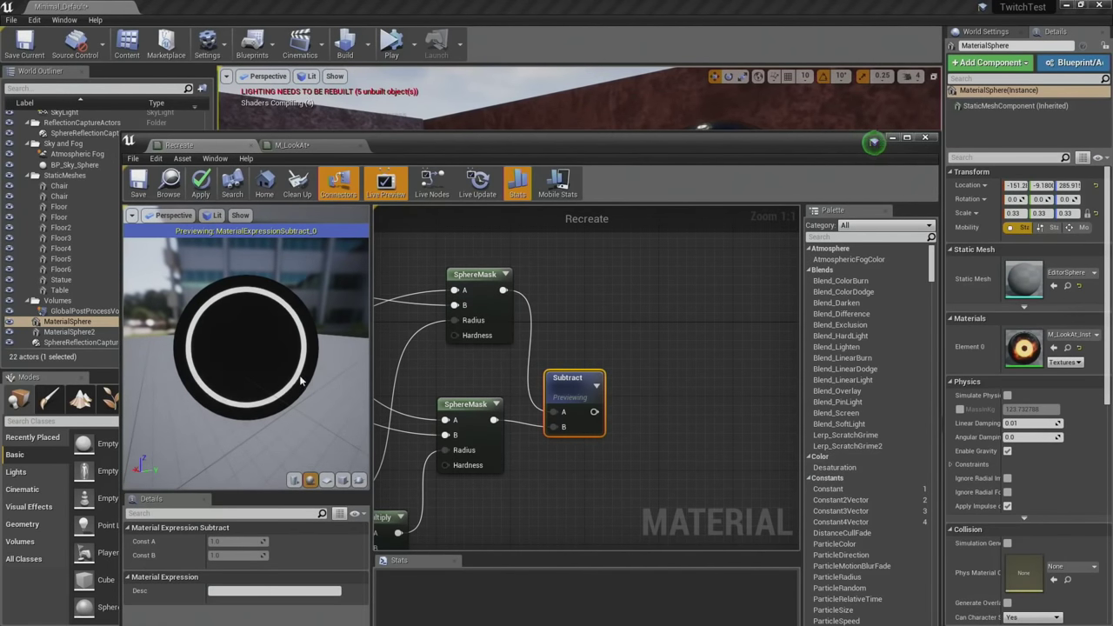
left_click_drag(300, 380, 229, 375)
scroll(435, 331, "down", 1)
Connect the Subtract output to Emissive Color and apply the Recreate material.
right_click_drag(550, 372, 461, 355)
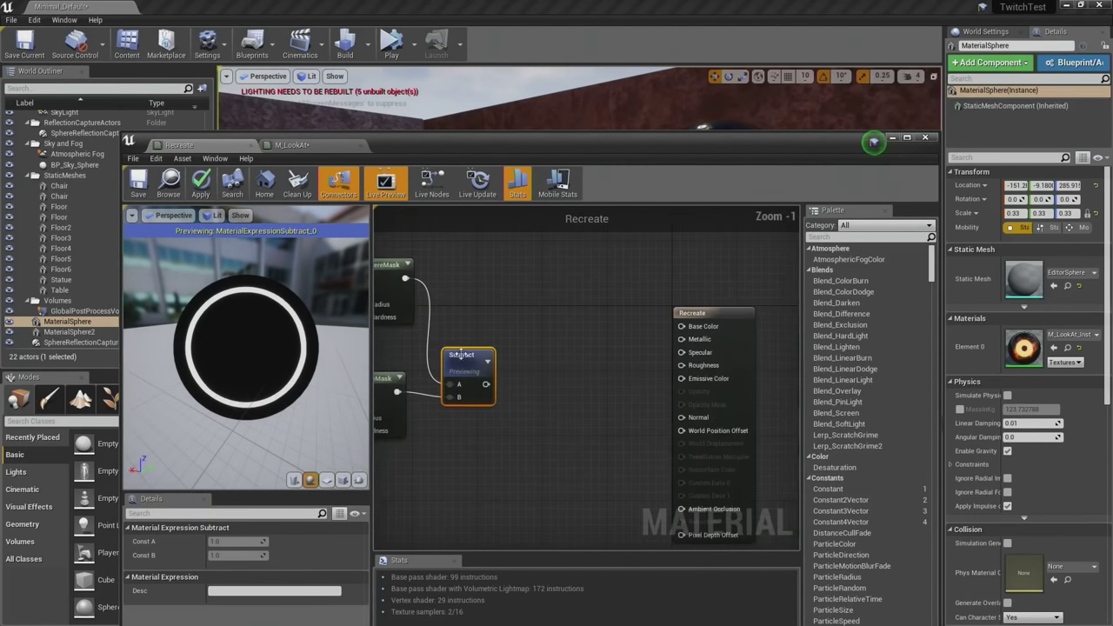
left_click_drag(486, 383, 681, 378)
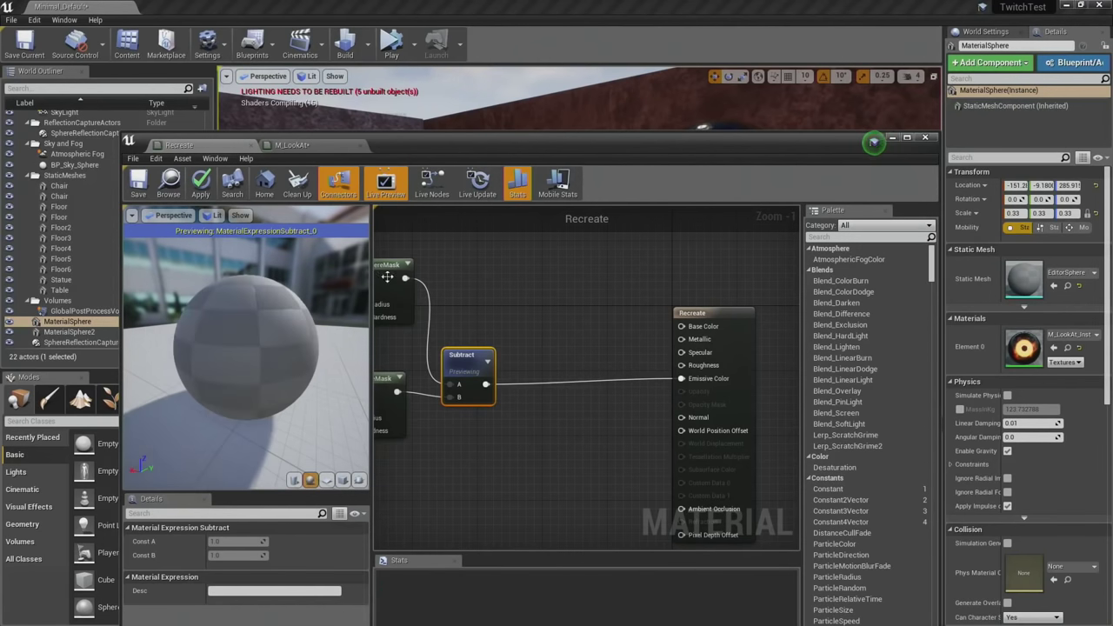
left_click(201, 183)
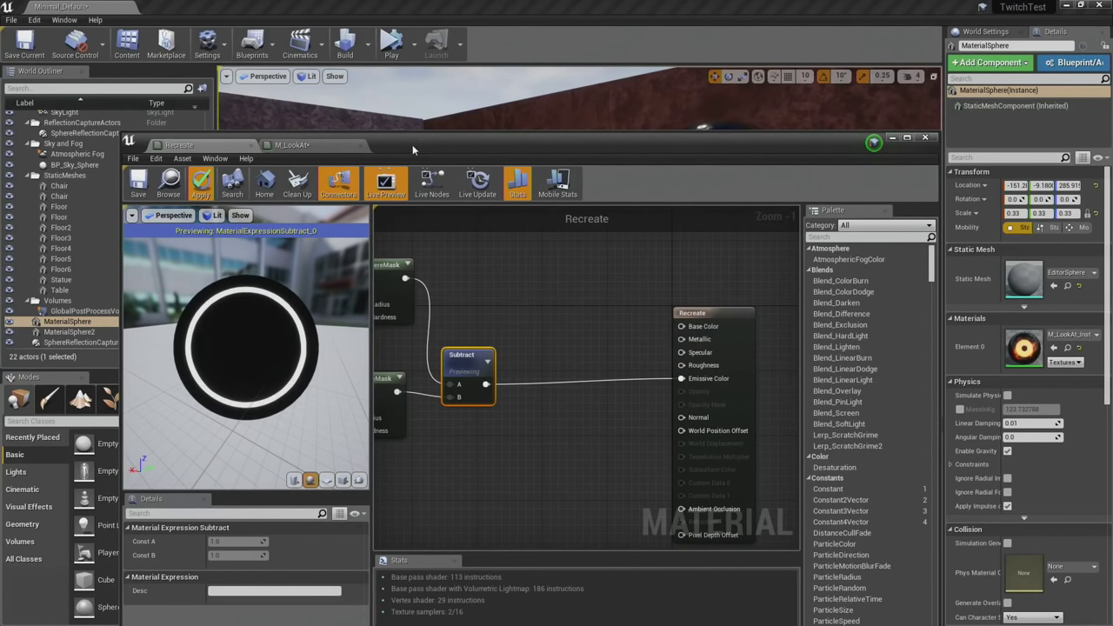
Close the material editor, discarding the changes to M_LookAt, and create a material instance of Recreate.
left_click(925, 137)
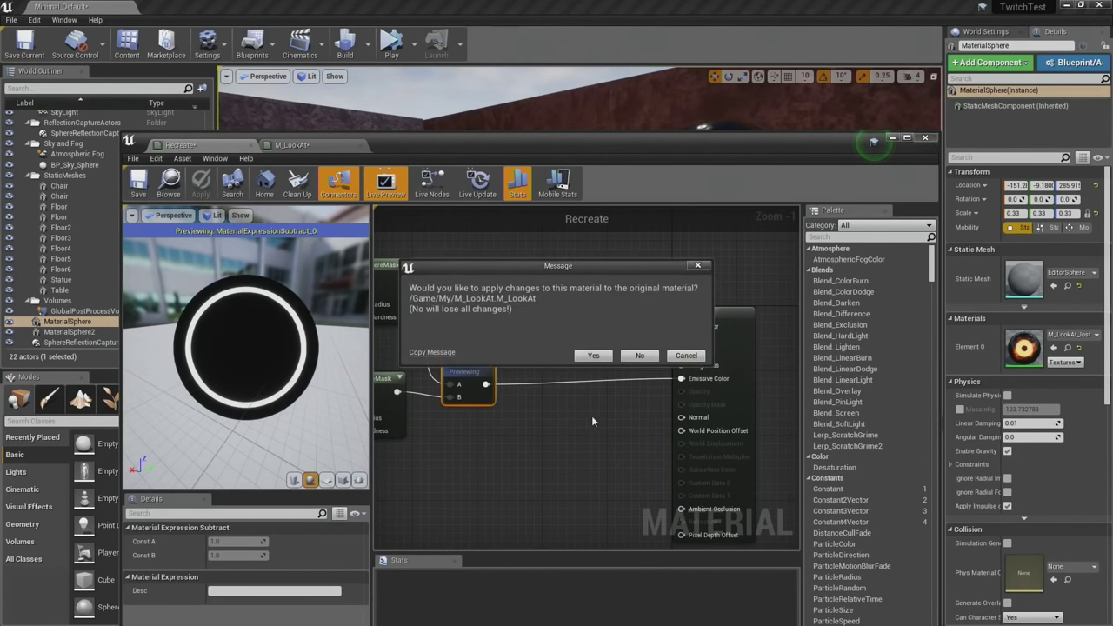
left_click(640, 356)
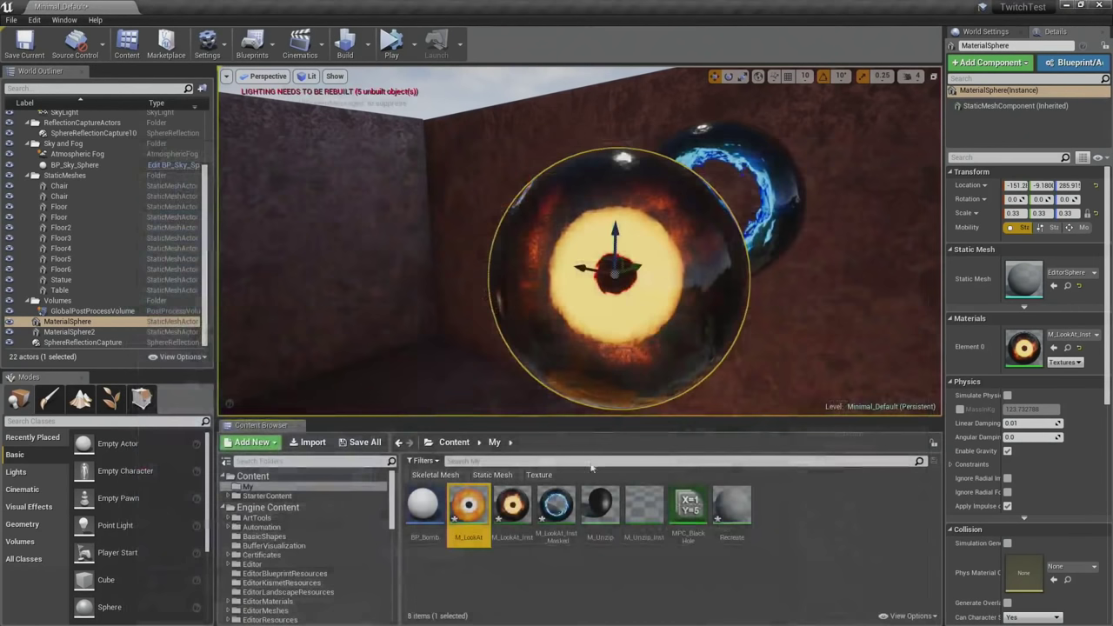
right_click(731, 506)
left_click(794, 248)
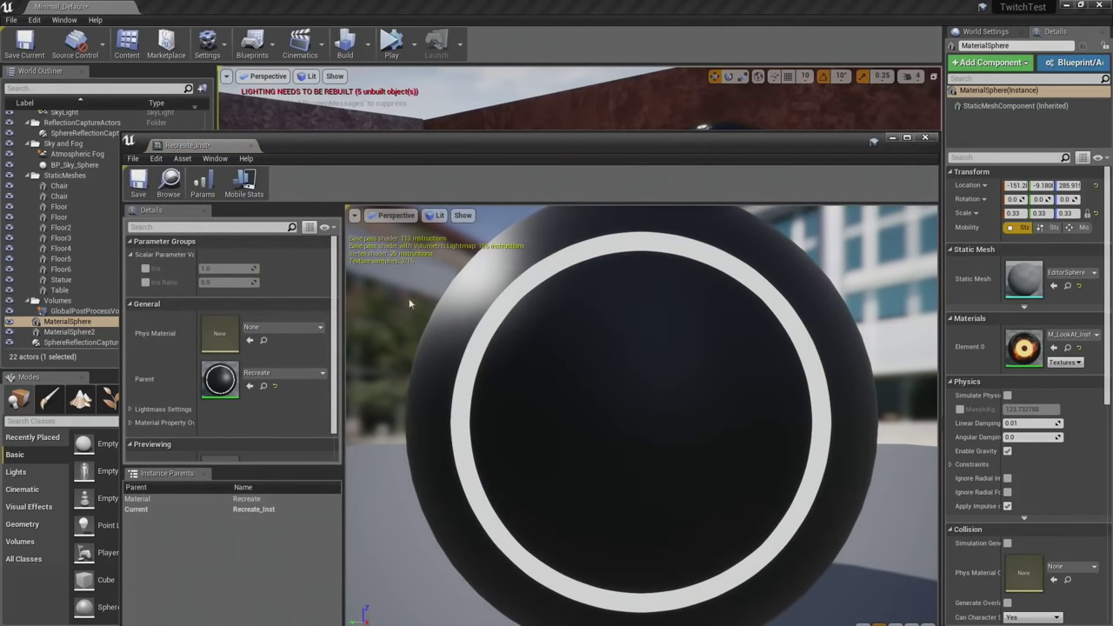
Enable the Iris and Iris Ratio overrides in the instance and set them to about 1.39 and 0.66.
left_click(145, 268)
left_click(146, 282)
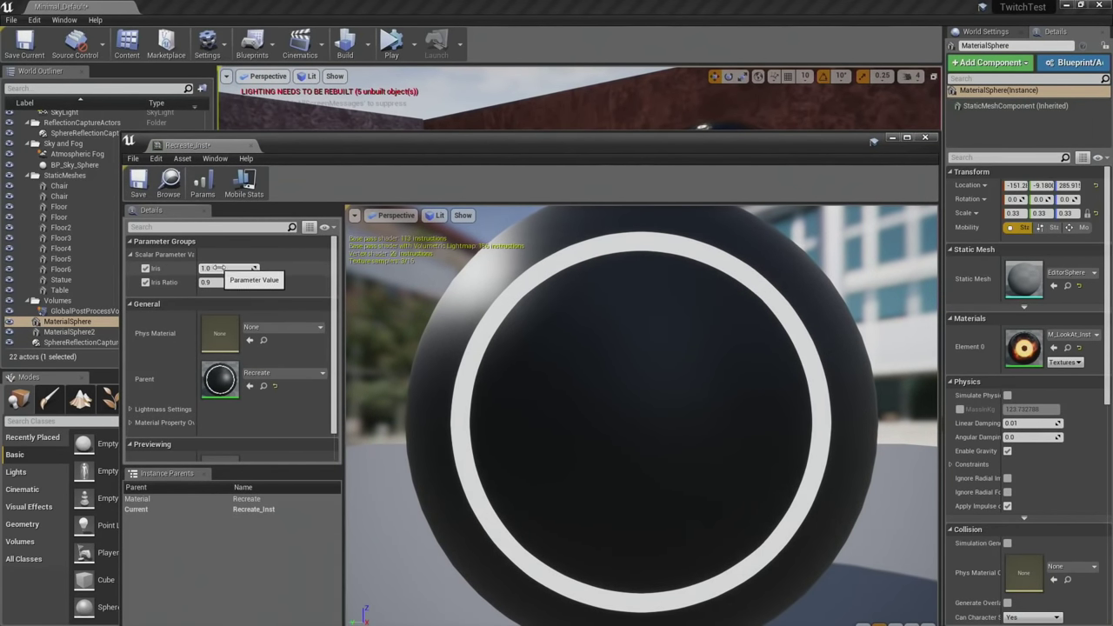
left_click_drag(217, 268, 264, 269)
left_click_drag(642, 400, 642, 426)
right_click_drag(642, 426, 641, 348)
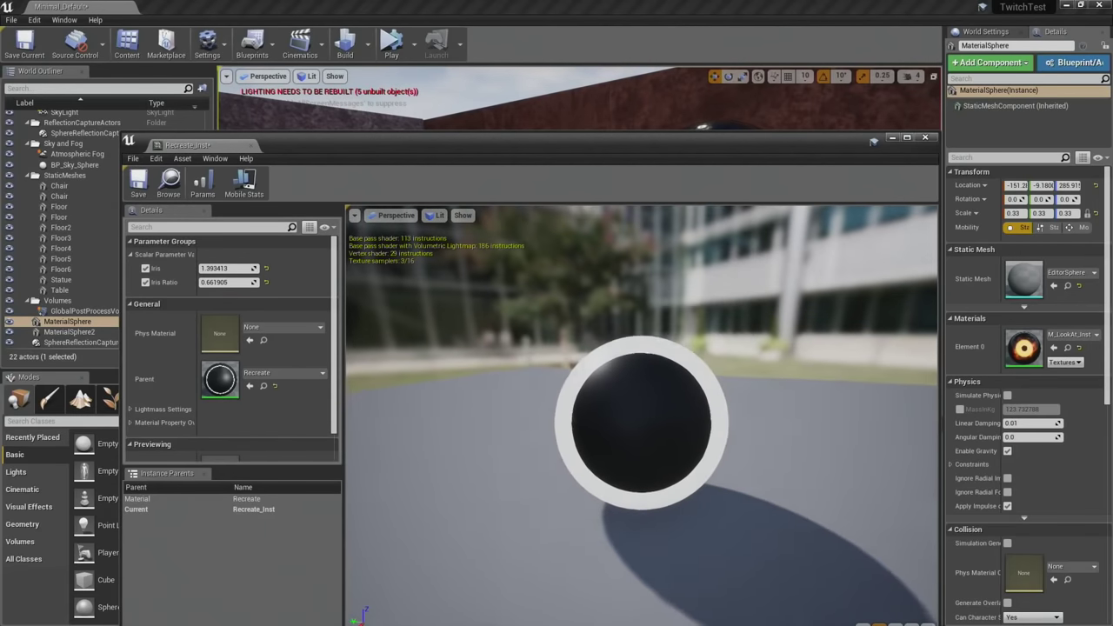
mouse_move(369, 337)
left_mouse_down()
mouse_move(435, 278)
mouse_move(443, 409)
mouse_move(400, 330)
mouse_move(368, 337)
left_mouse_up()
Adjust the instance's Iris to about 0.43 and Iris Ratio to about 0.92, checking the ring up close on the preview sphere.
left_click_drag(224, 272, 122, 271)
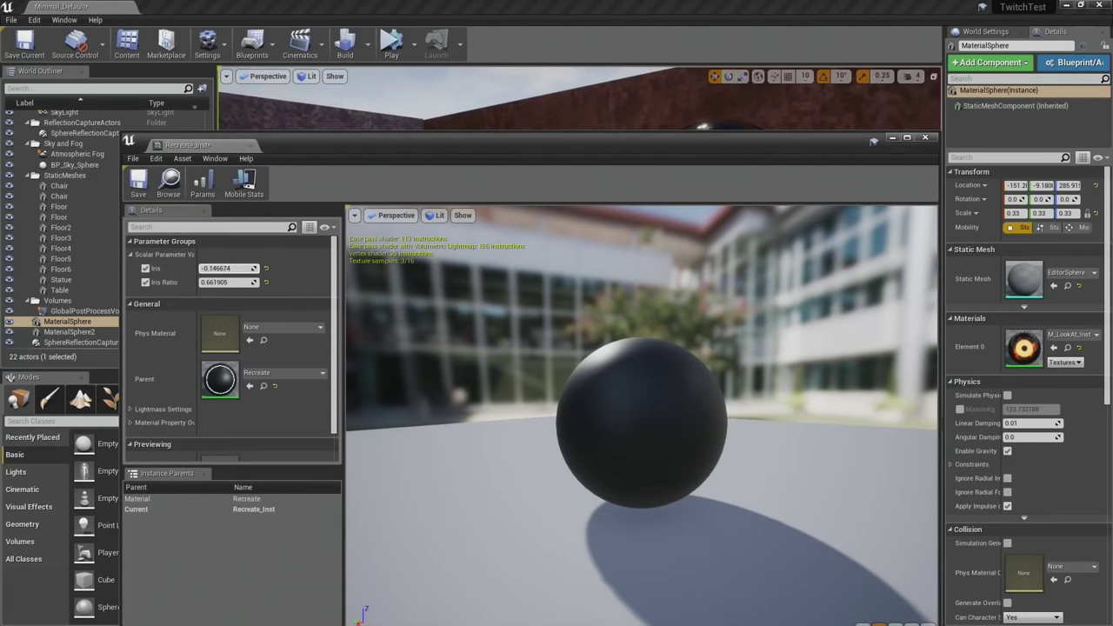
left_click_drag(224, 268, 229, 269)
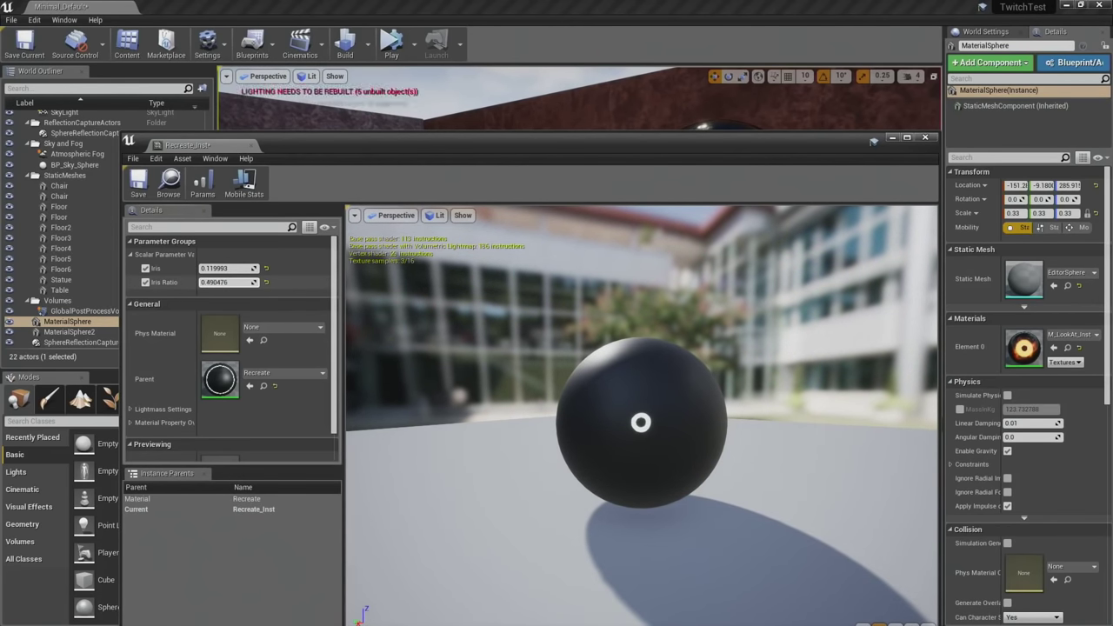
scroll(433, 341, "up", 5)
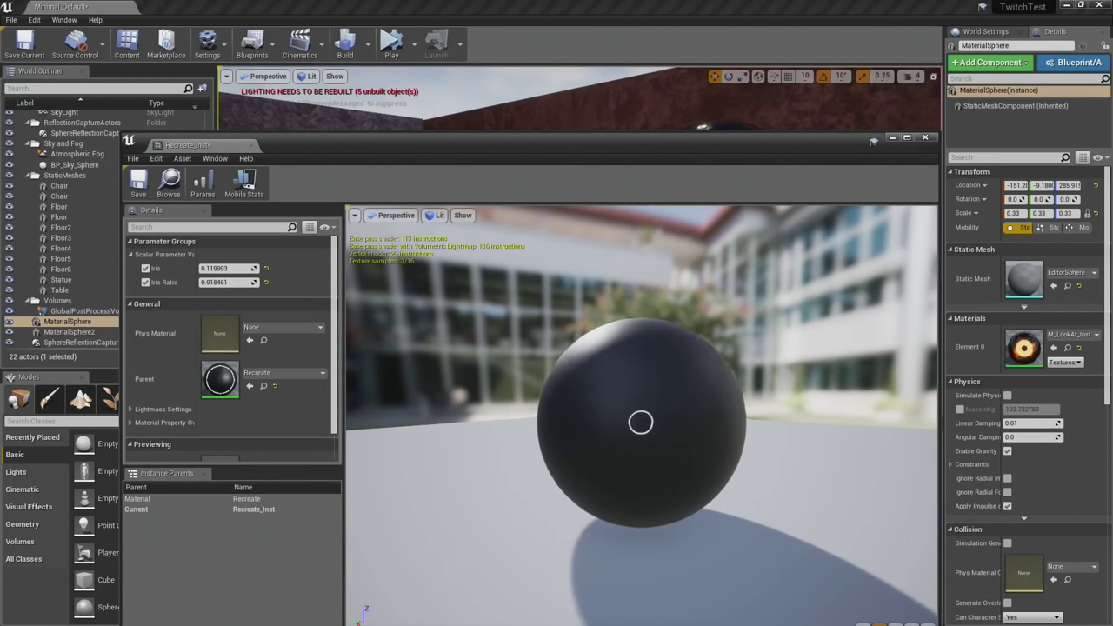
left_click_drag(432, 341, 459, 358)
scroll(457, 355, "up", 3)
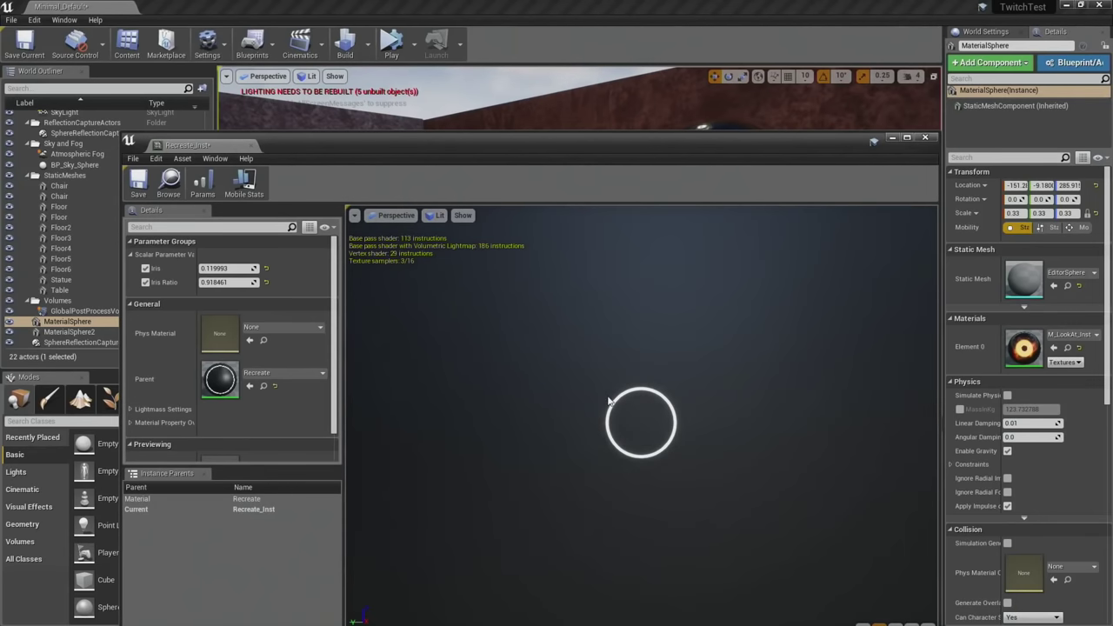
left_click_drag(224, 268, 245, 269)
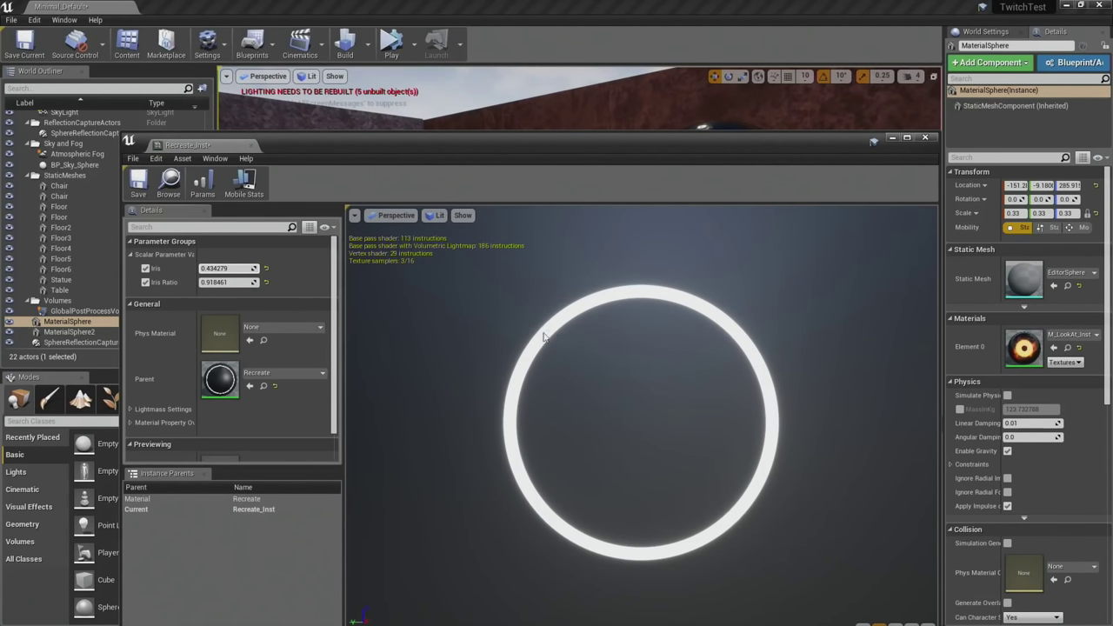
left_click_drag(549, 336, 659, 297)
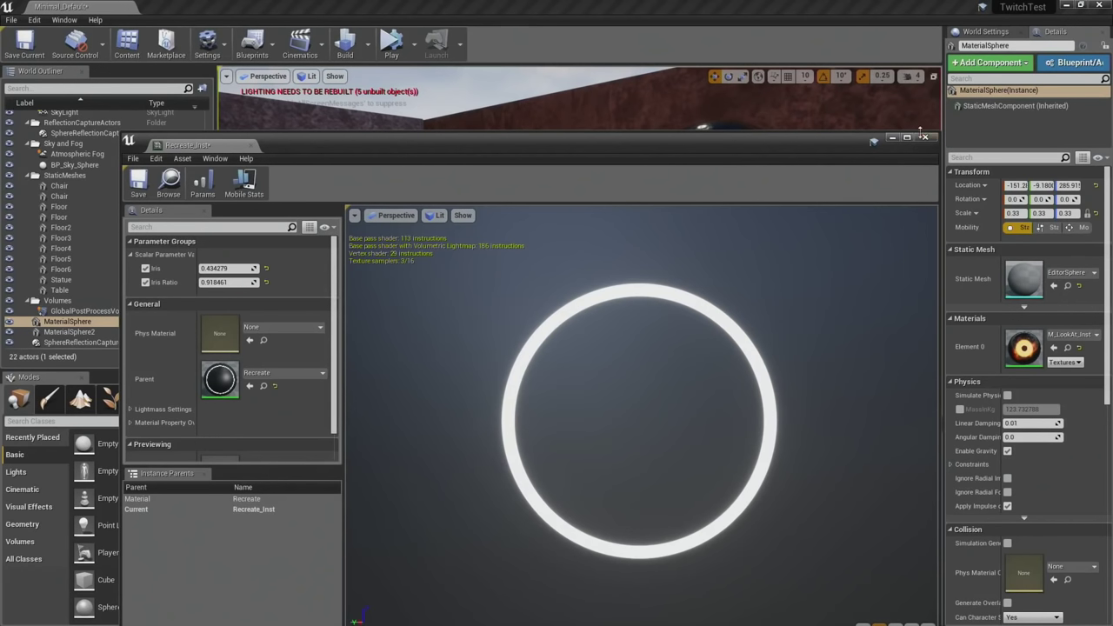
Move the instance window aside, reopen the Recreate material, and bring its node graph back into view.
left_click_drag(835, 137, 902, 552)
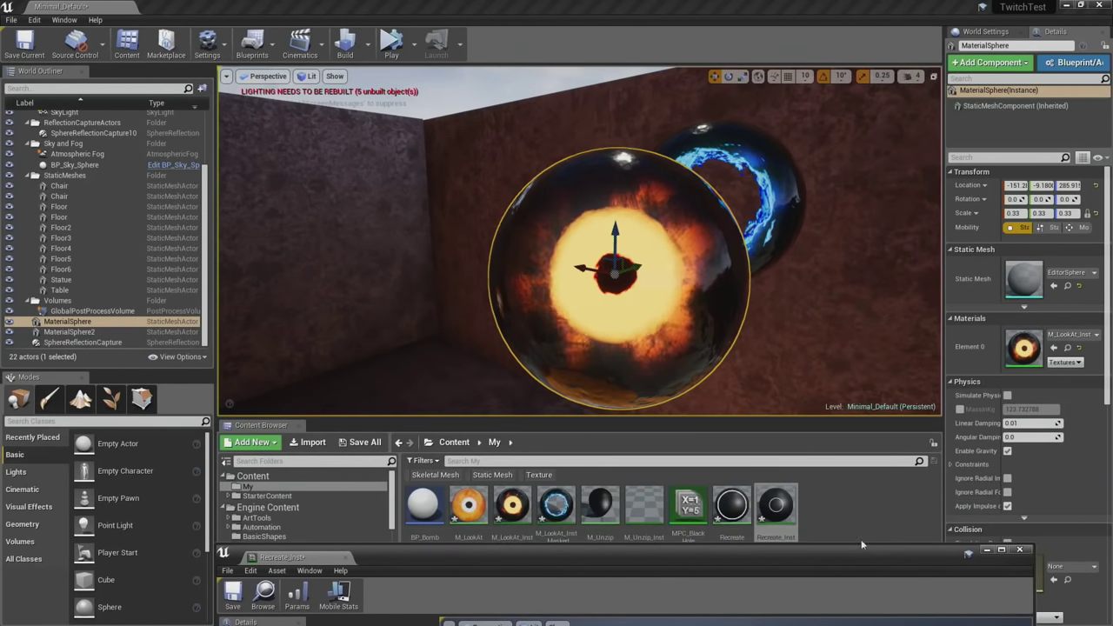
double_click(731, 506)
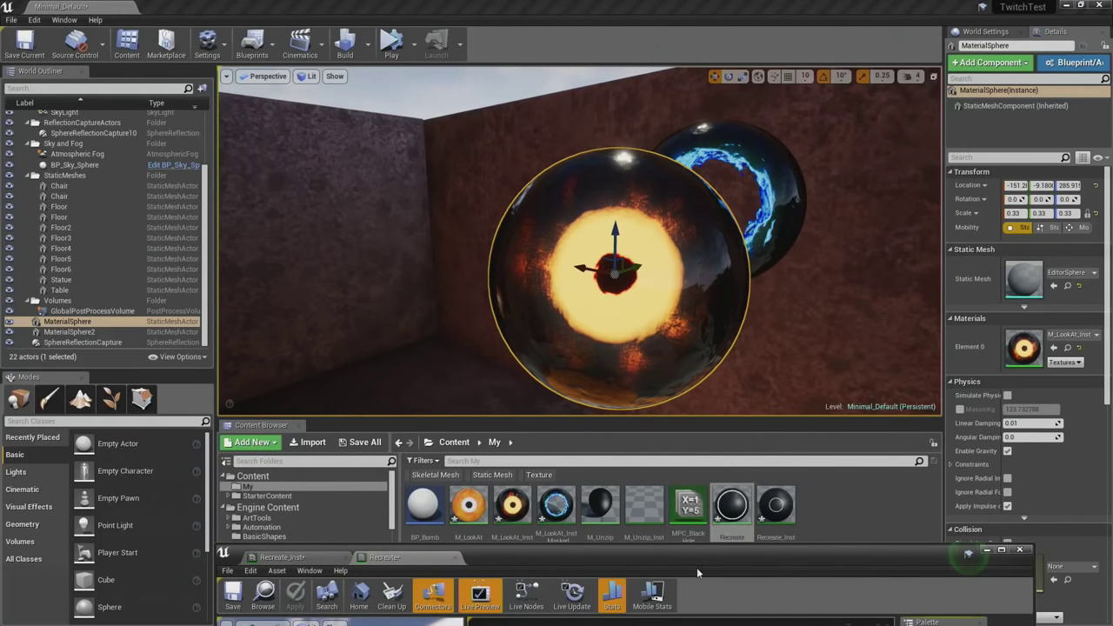
left_click_drag(696, 567, 614, 159)
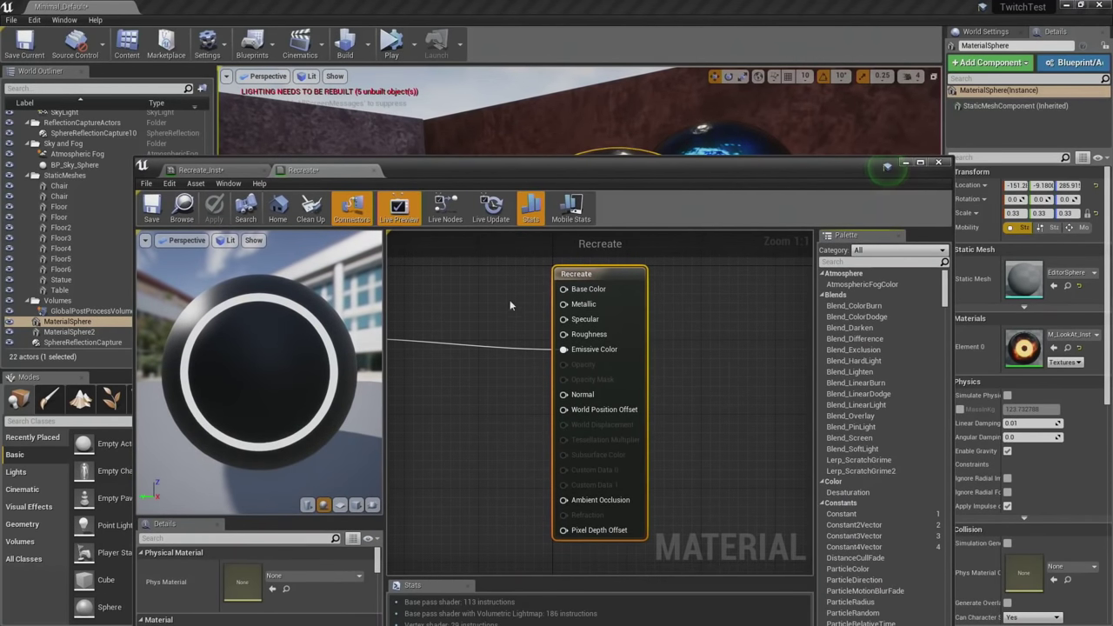
scroll(670, 333, "down", 5)
scroll(597, 355, "up", 5)
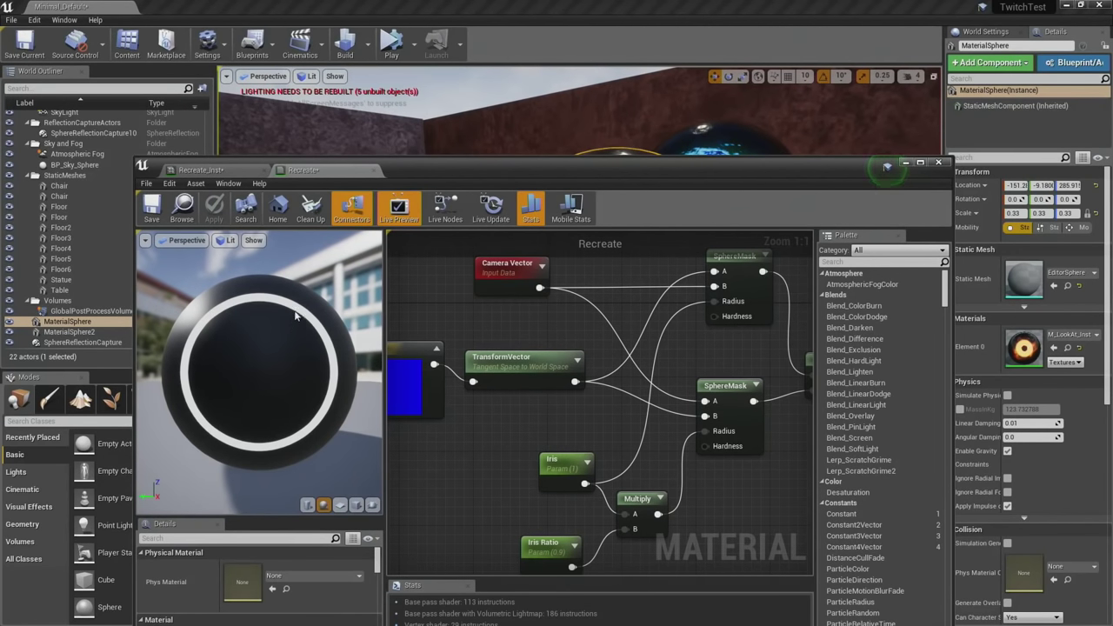
Set the Hardness of the upper SphereMask, whose radius comes directly from Iris, to 75.
right_click_drag(517, 346, 514, 379)
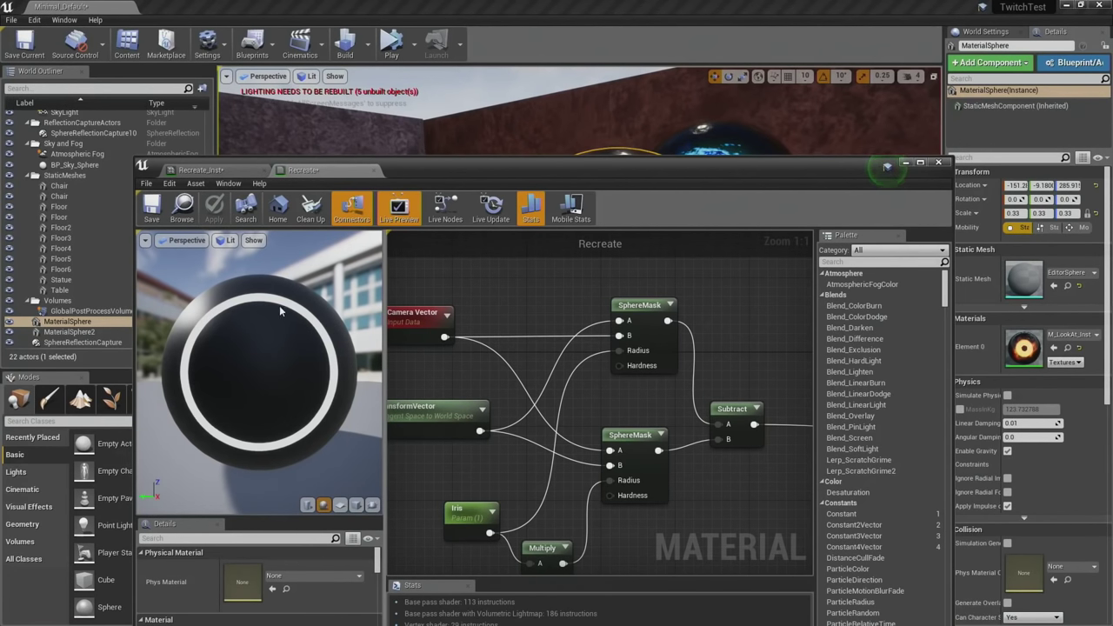
scroll(287, 302, "up", 3)
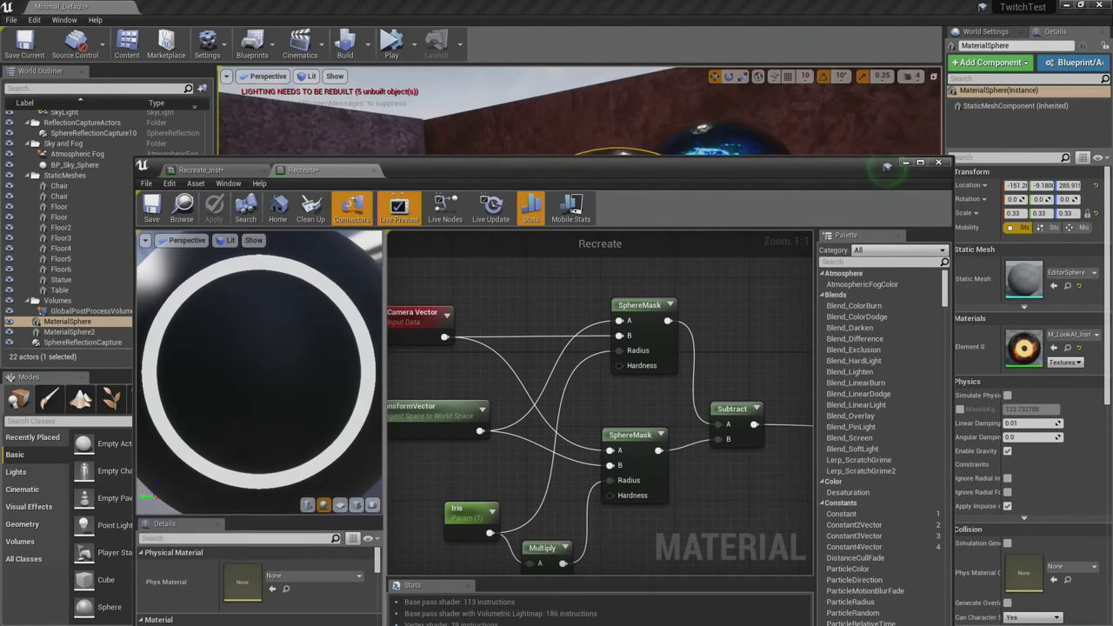
left_click(665, 356)
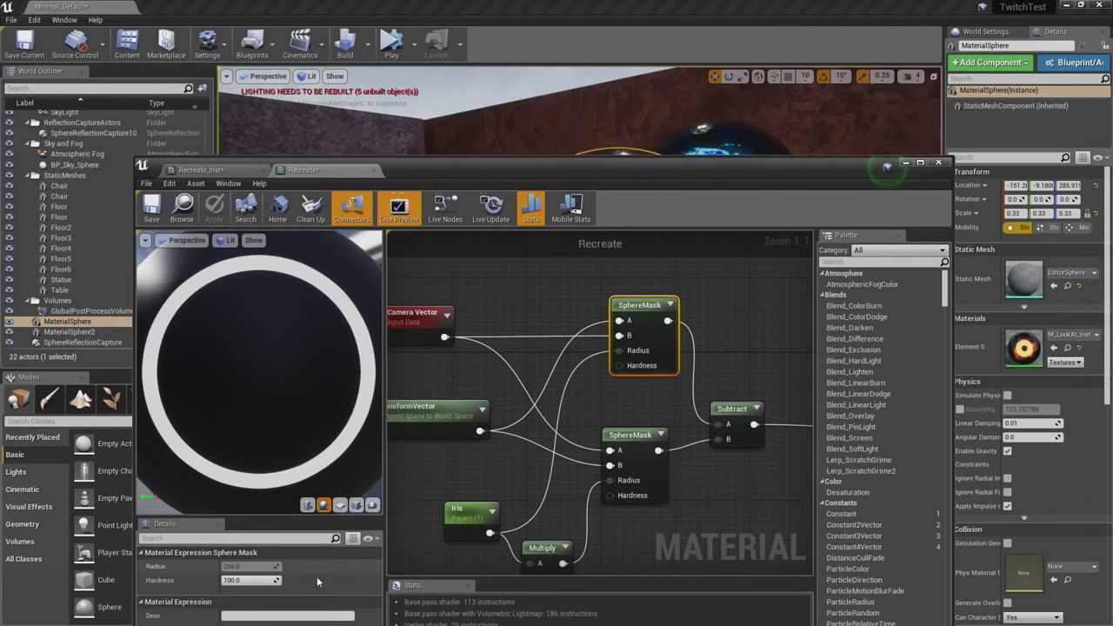
left_click(251, 580)
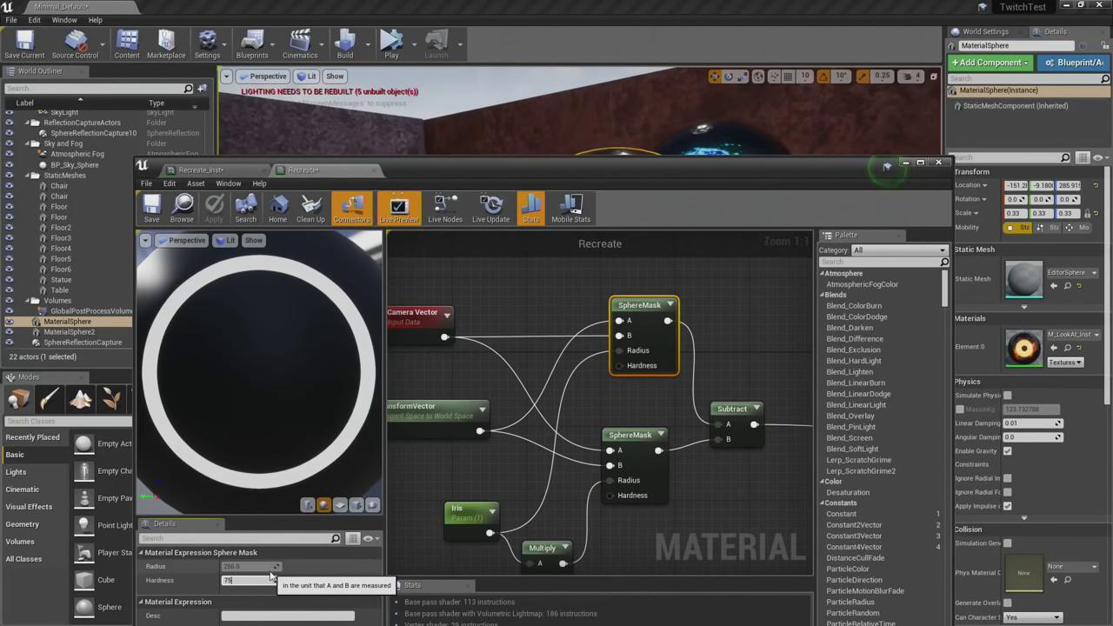
type("75")
key("Return")
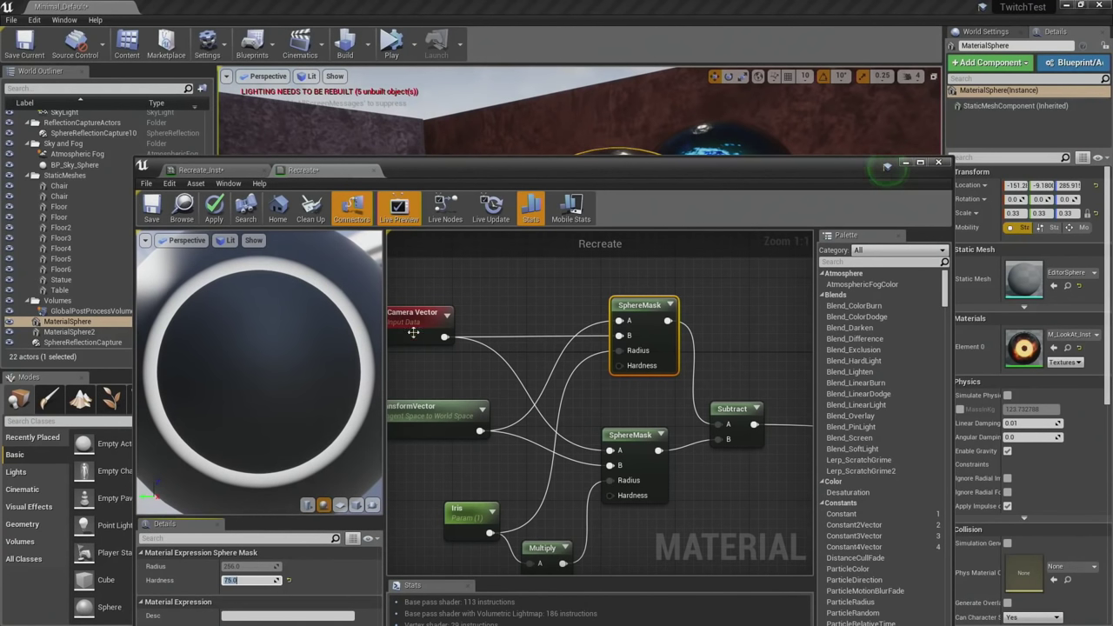
Set the lower SphereMask's Hardness to 85 and check the ring's softened edges on the preview sphere.
left_click(617, 443)
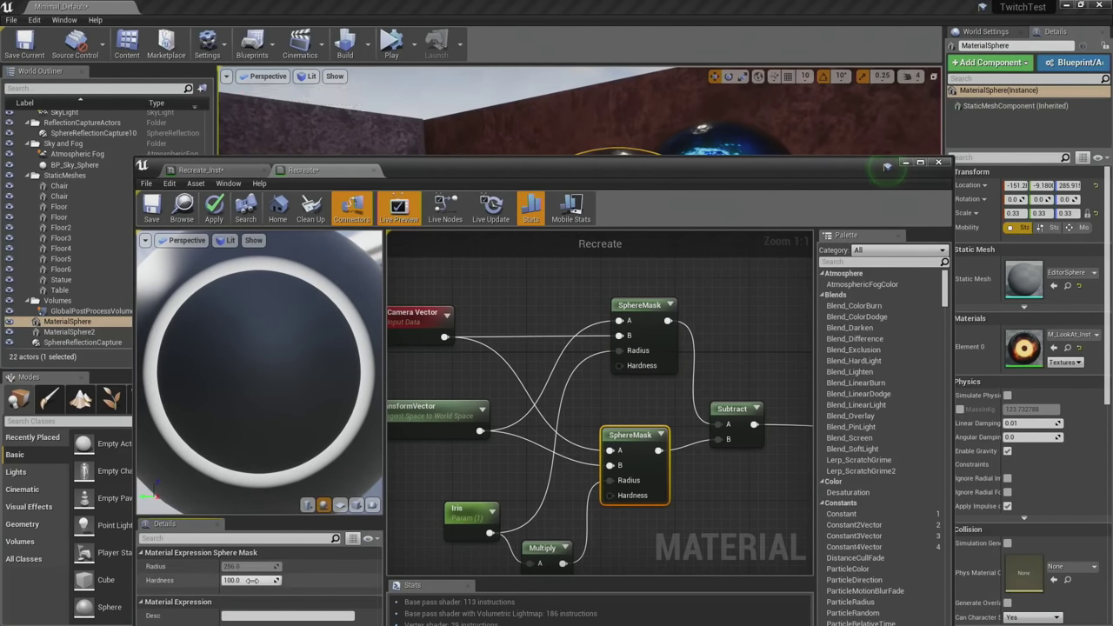
left_click(283, 583)
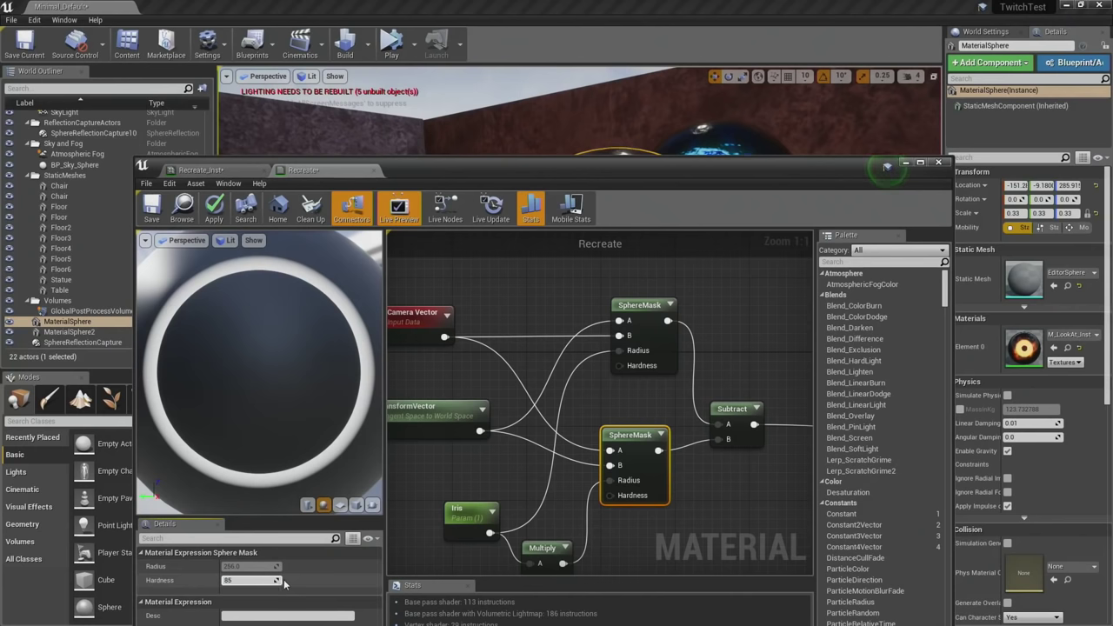
type("85")
key("Return")
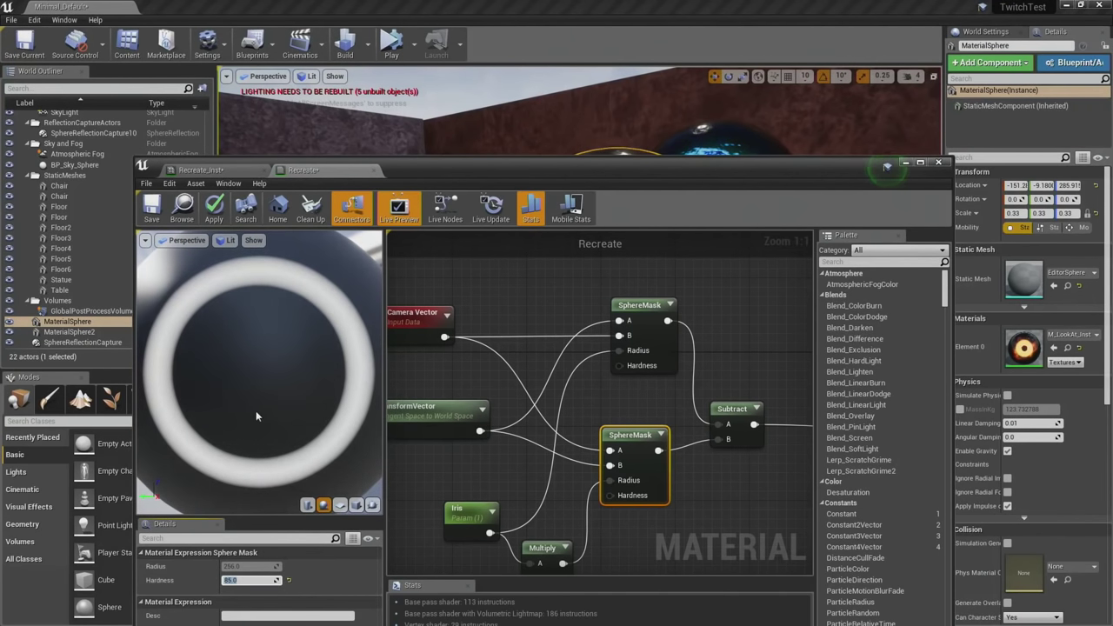
left_click_drag(255, 411, 264, 408)
scroll(264, 409, "down", 5)
scroll(265, 408, "up", 5)
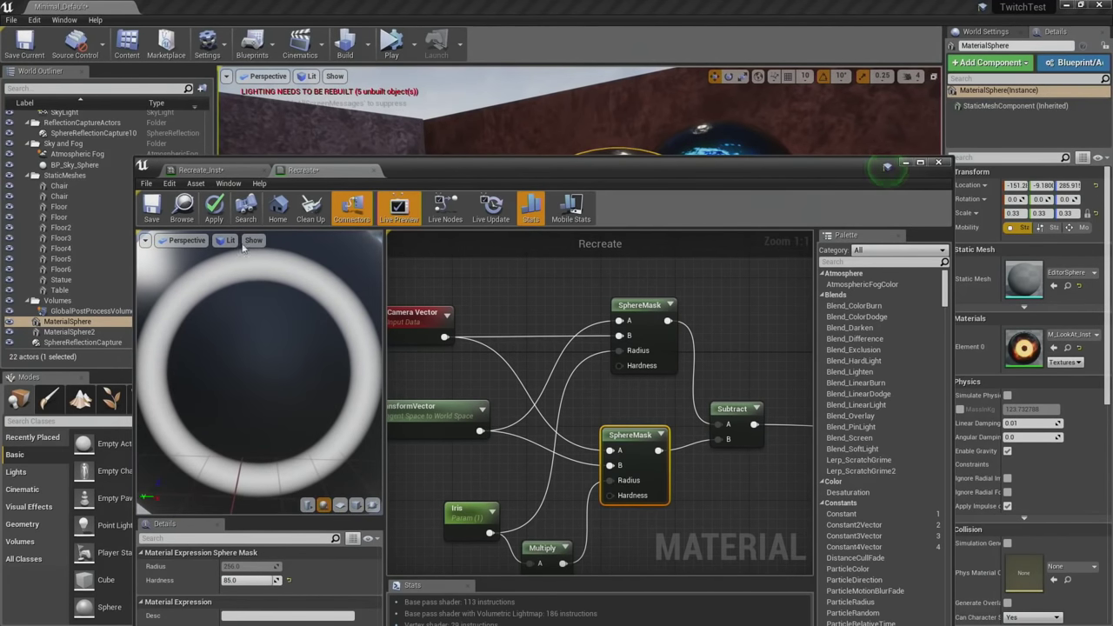
Set the Iris Ratio parameter's default value to 0.85 and inspect the ring on the preview sphere from another angle.
right_click_drag(451, 418, 498, 358)
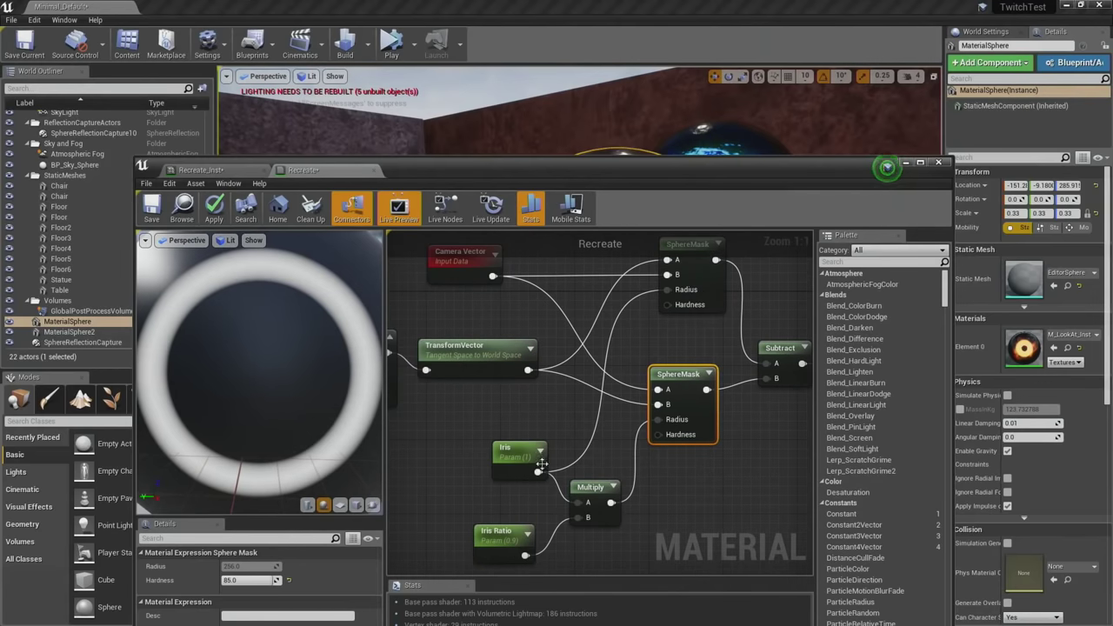
left_click(507, 534)
scroll(259, 592, "down", 2)
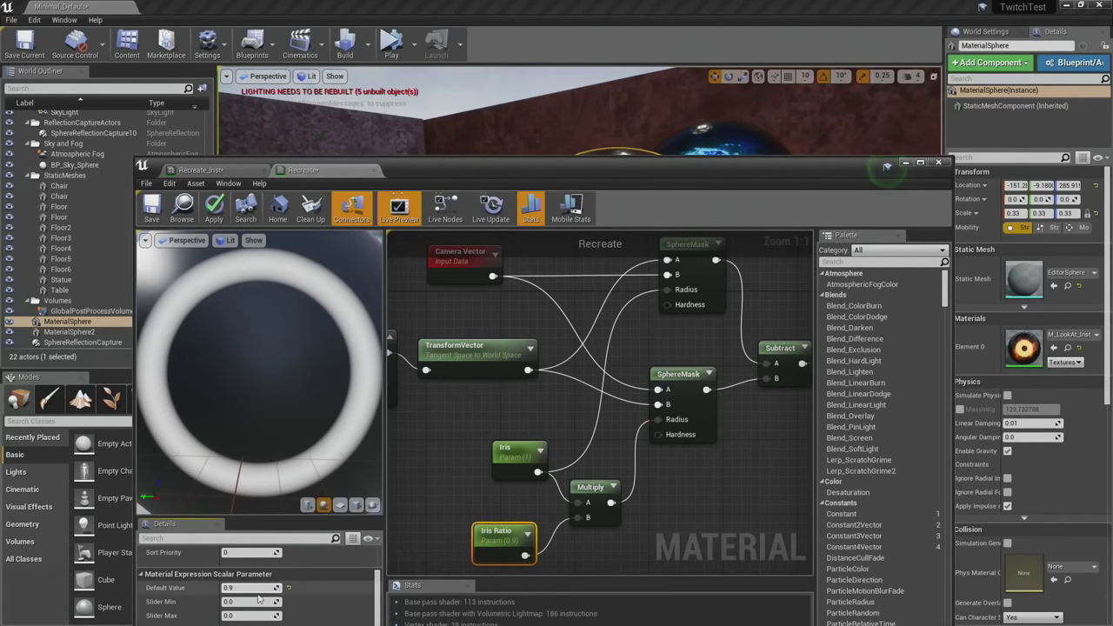
key("Return")
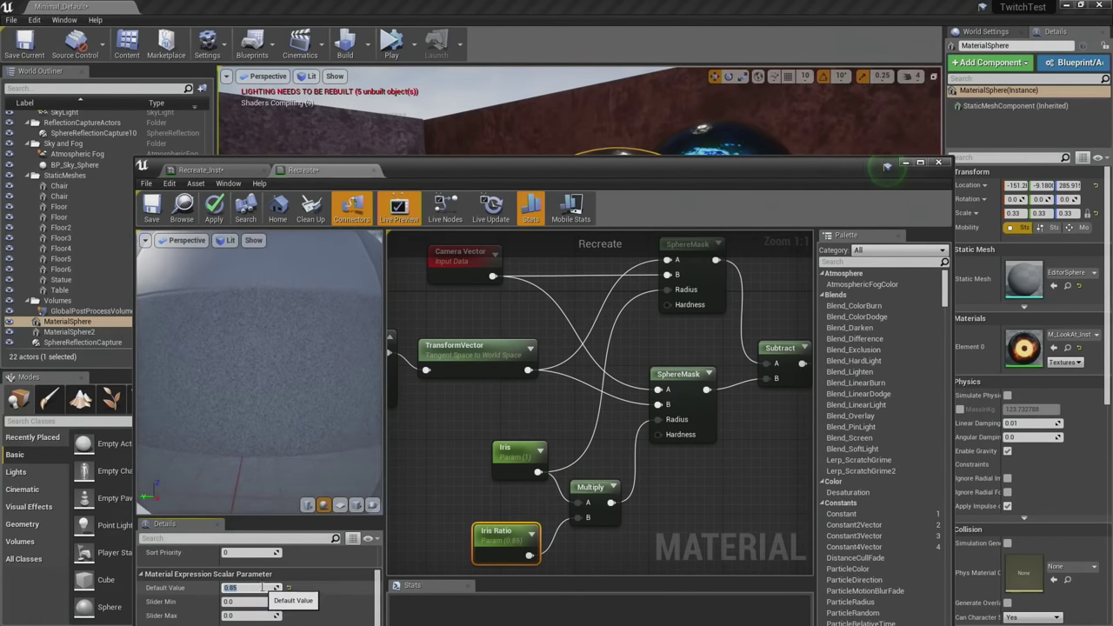
scroll(276, 472, "up", 2)
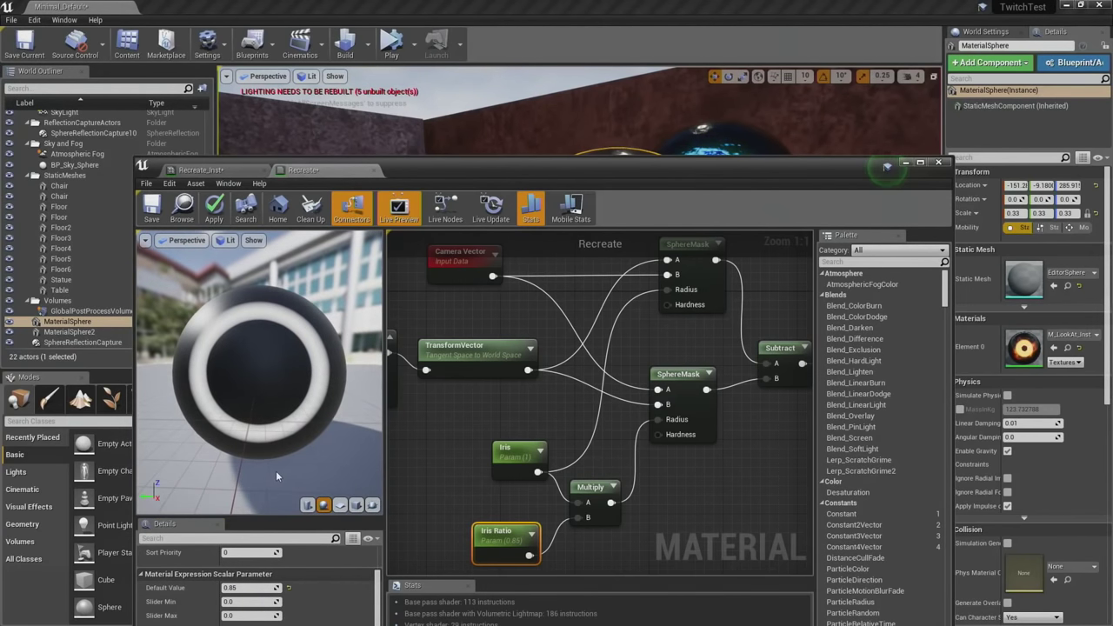
left_click_drag(184, 332, 359, 365)
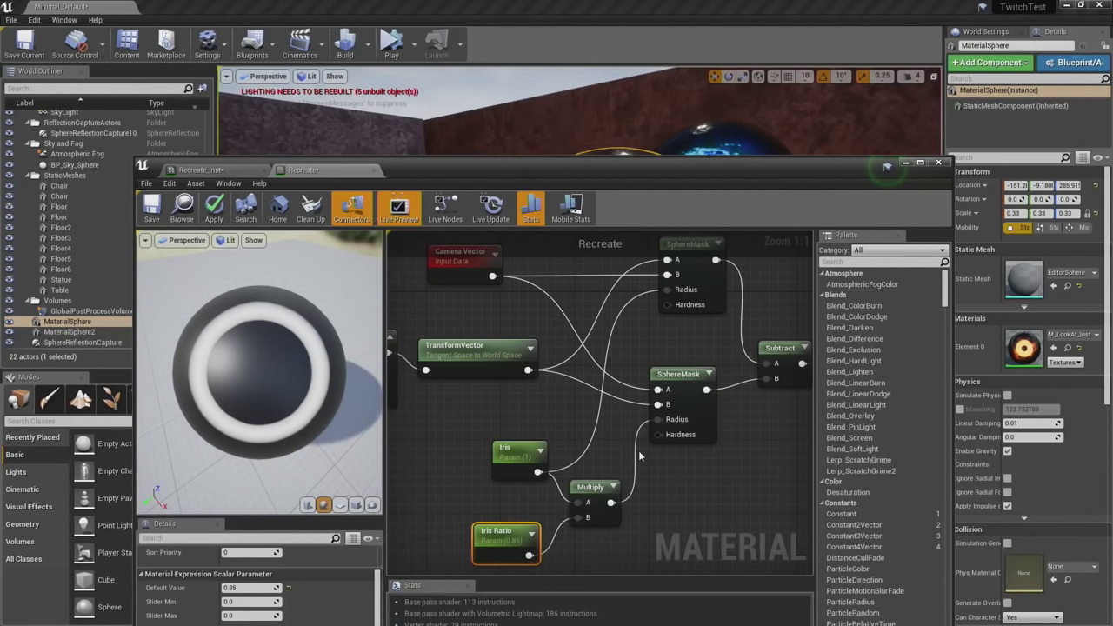
Move the ring mask nodes together lower in the graph to free space above them, and deselect them.
scroll(638, 450, "down", 5)
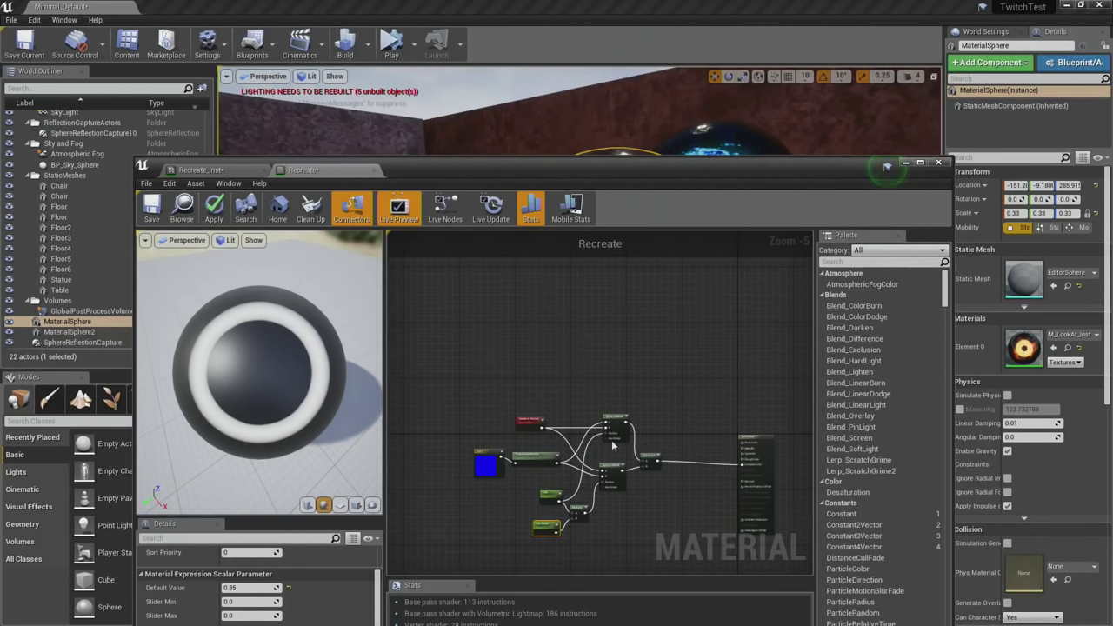
left_click_drag(646, 535, 656, 536)
left_click_drag(646, 464, 633, 514)
left_click(450, 428)
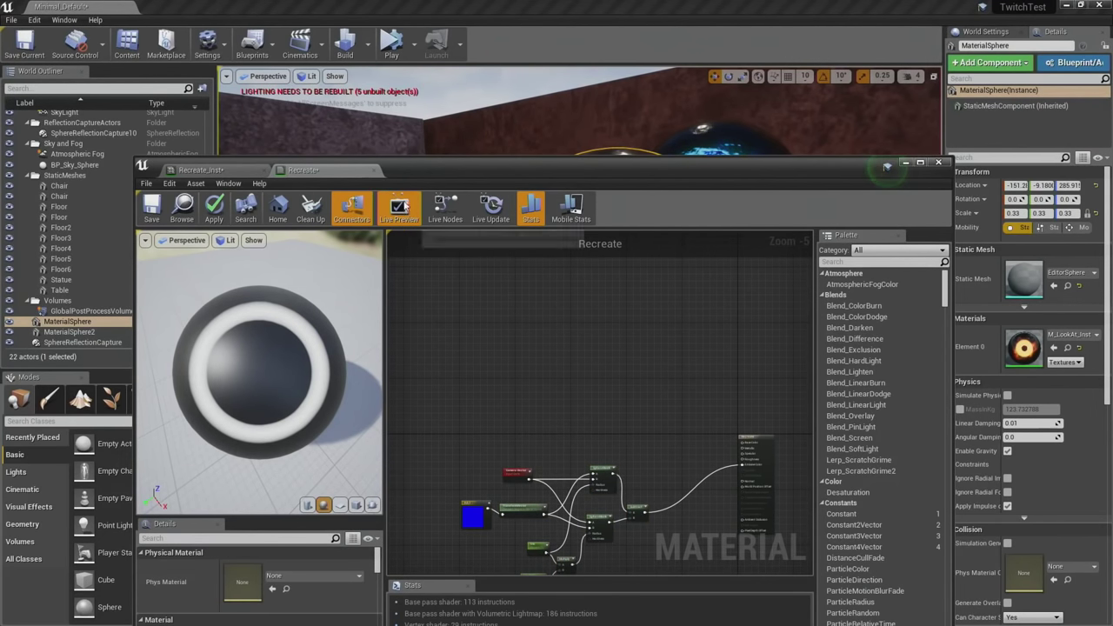
Move the material window aside, search the Engine Content textures for "nois", and select LowResBlurredNoise.
left_click_drag(378, 175, 764, 200)
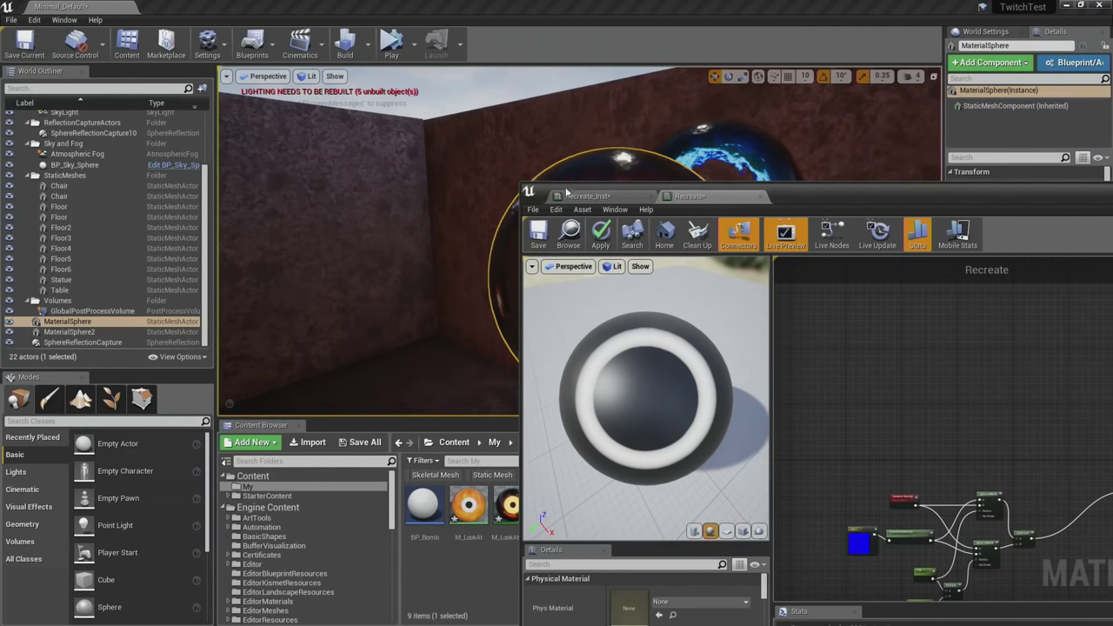
left_click_drag(561, 190, 702, 193)
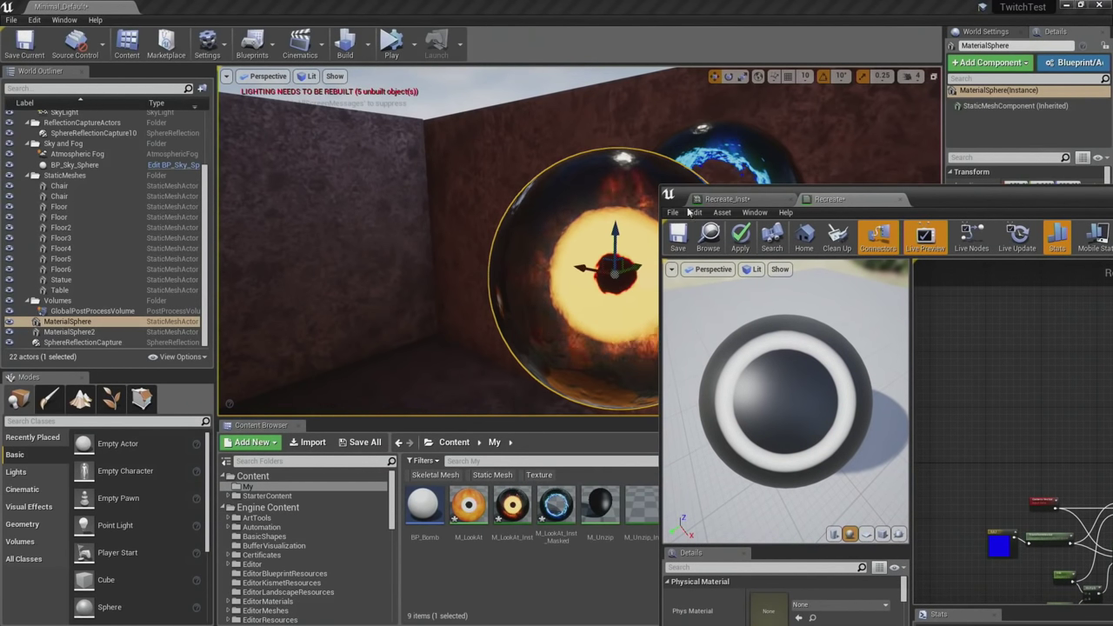
left_click(537, 475)
left_click(291, 508)
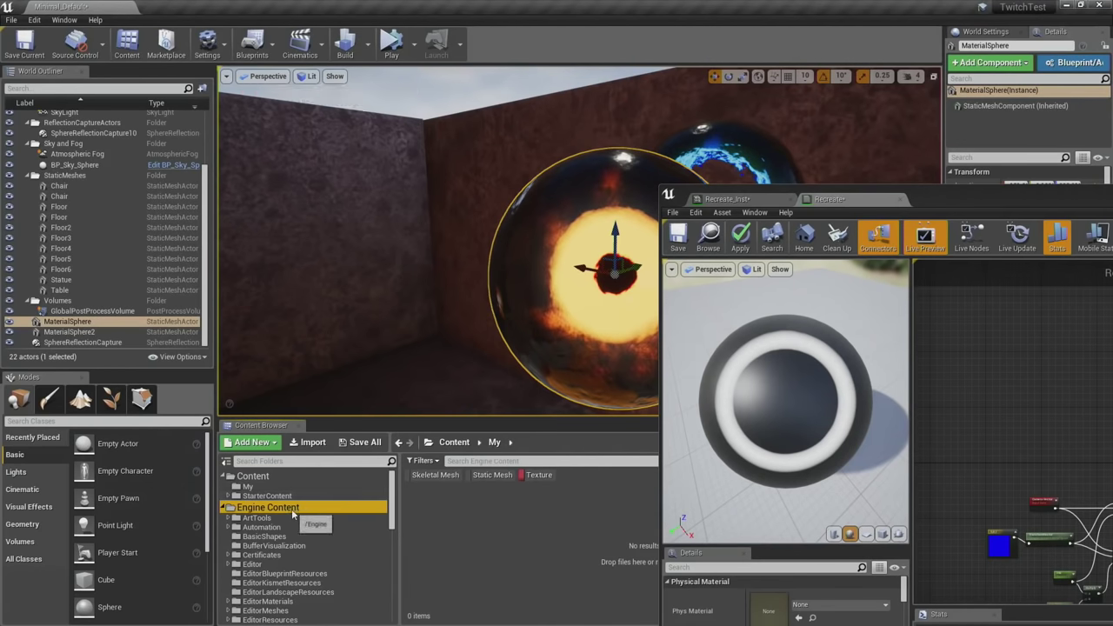
left_click(477, 461)
type("nois")
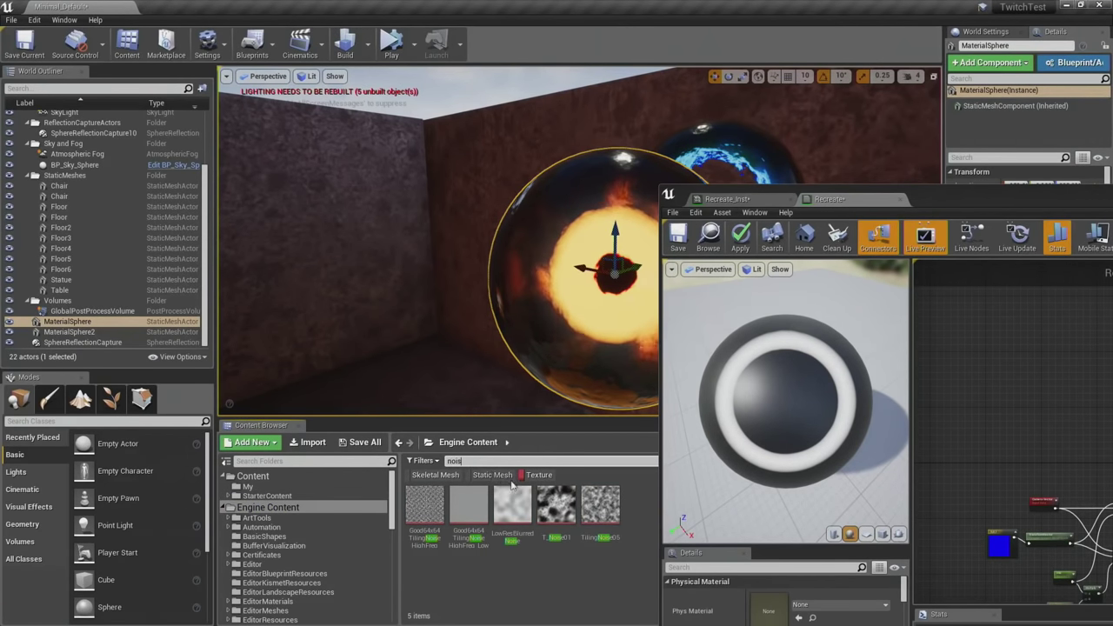
mouse_move(546, 538)
left_click(512, 508)
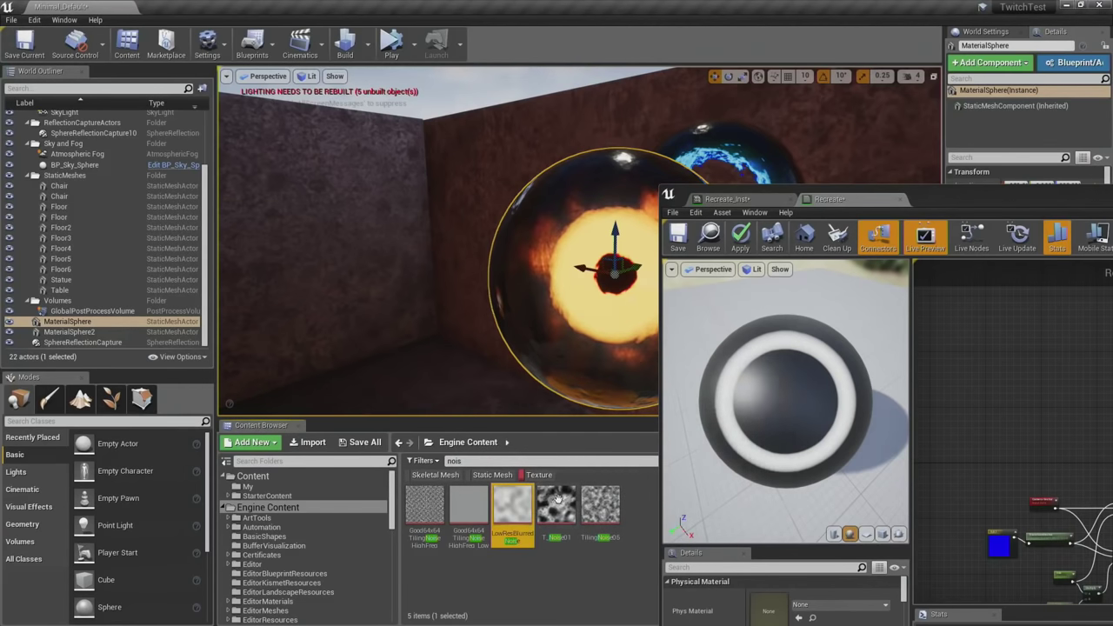
Bring the Recreate graph back into view and add a TextureObjectParameter node in the empty area above the mask nodes.
left_click_drag(1009, 200, 637, 127)
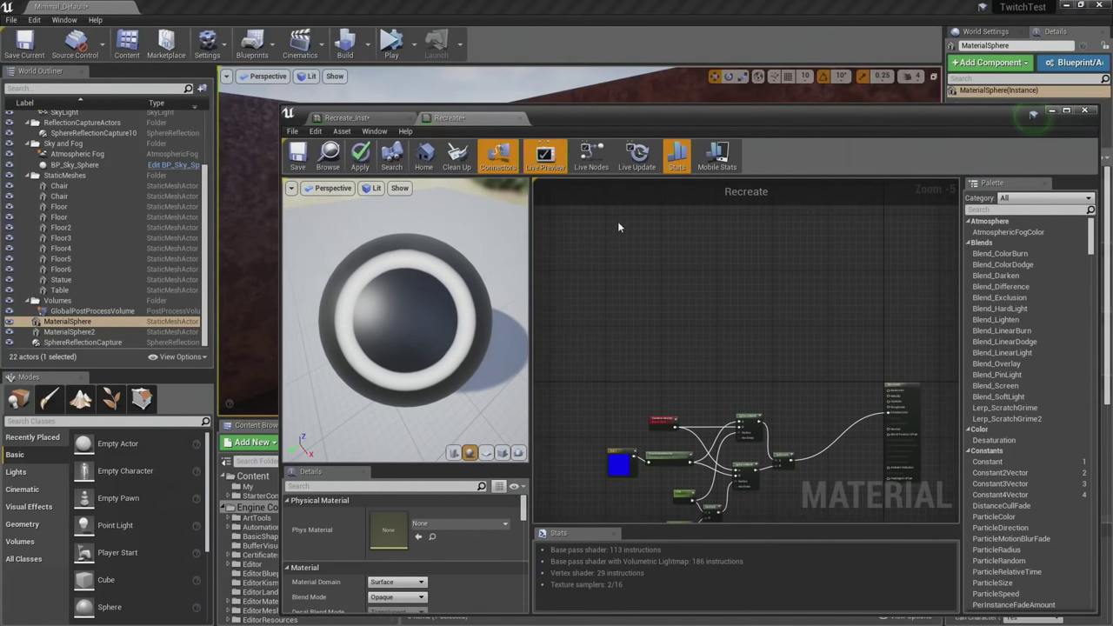
scroll(622, 341, "up", 5)
right_click(621, 341)
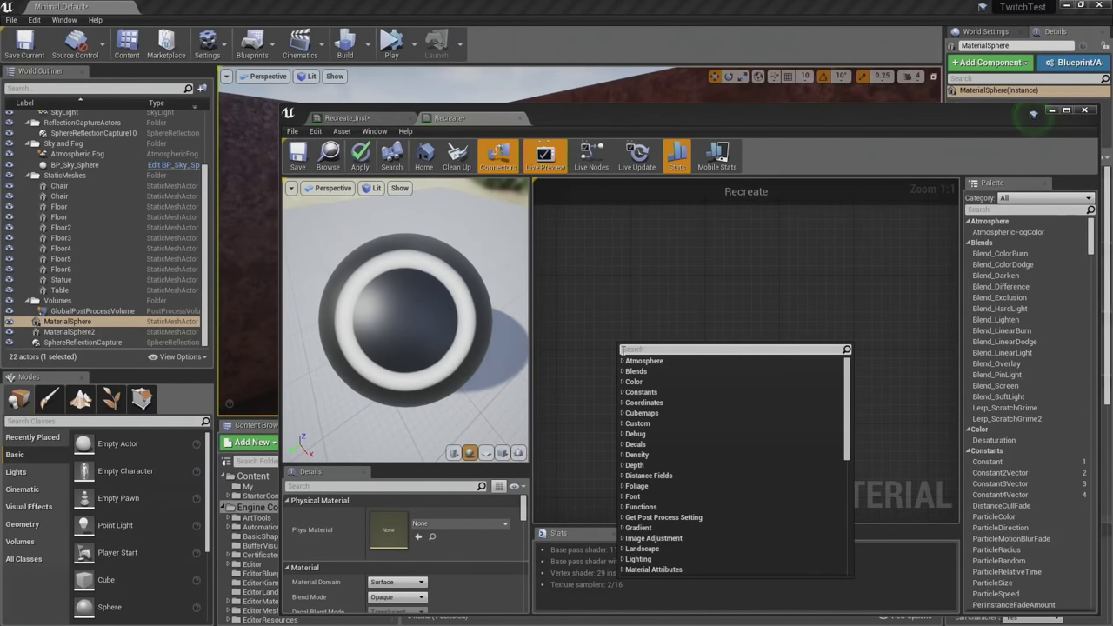
type("Textureob")
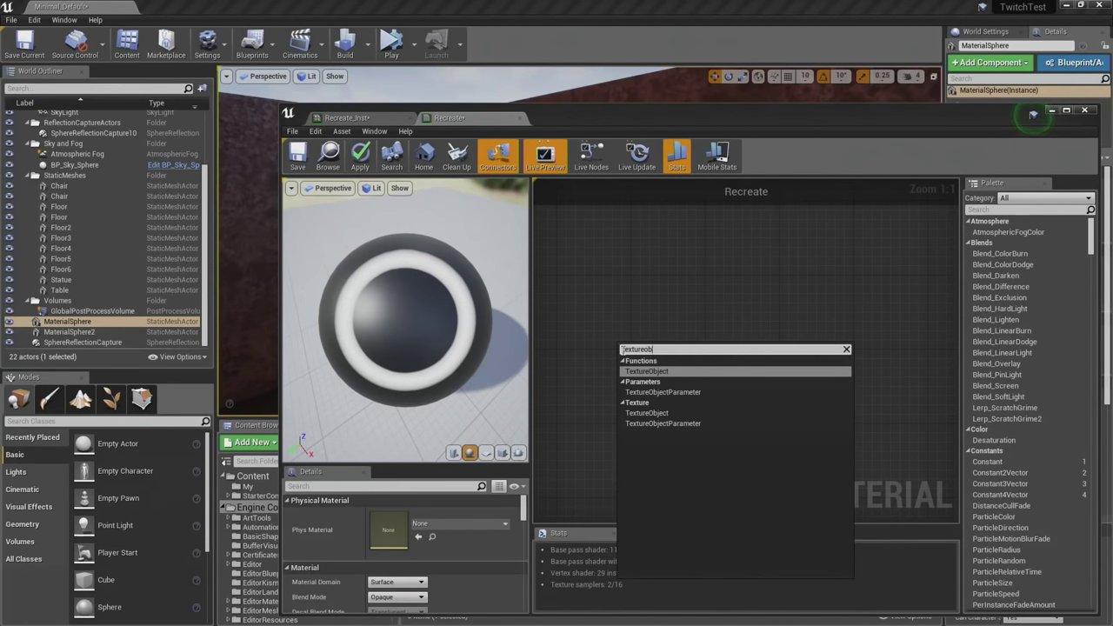
key("Down")
key("Return")
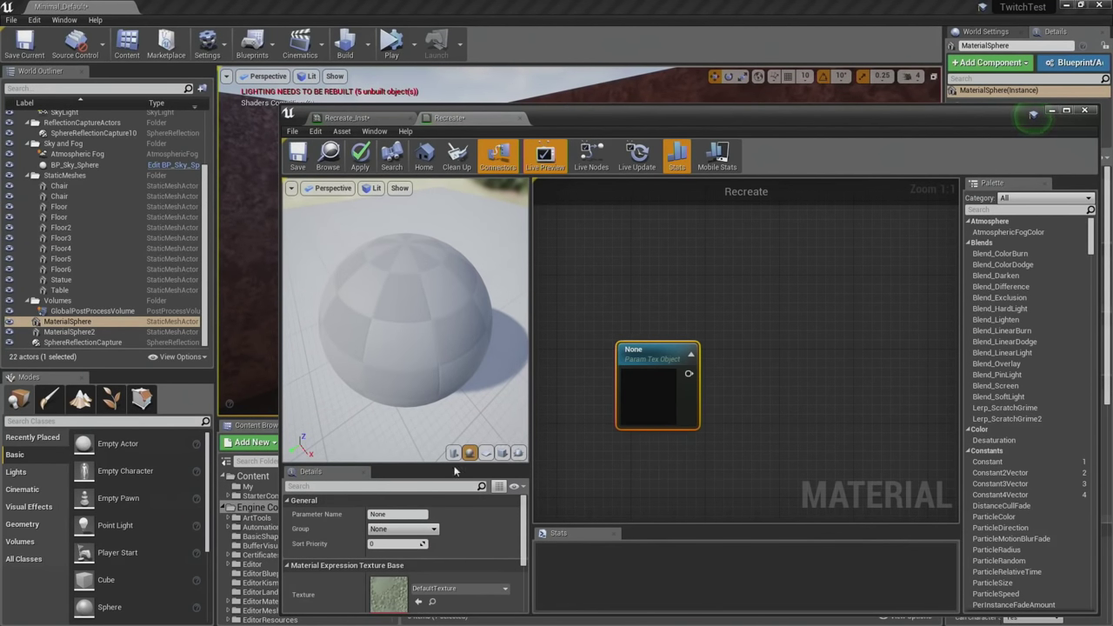
Name the texture object parameter Fire Txt, assign it the LowResBlurredNoise texture, and move the node slightly higher.
left_click(409, 501)
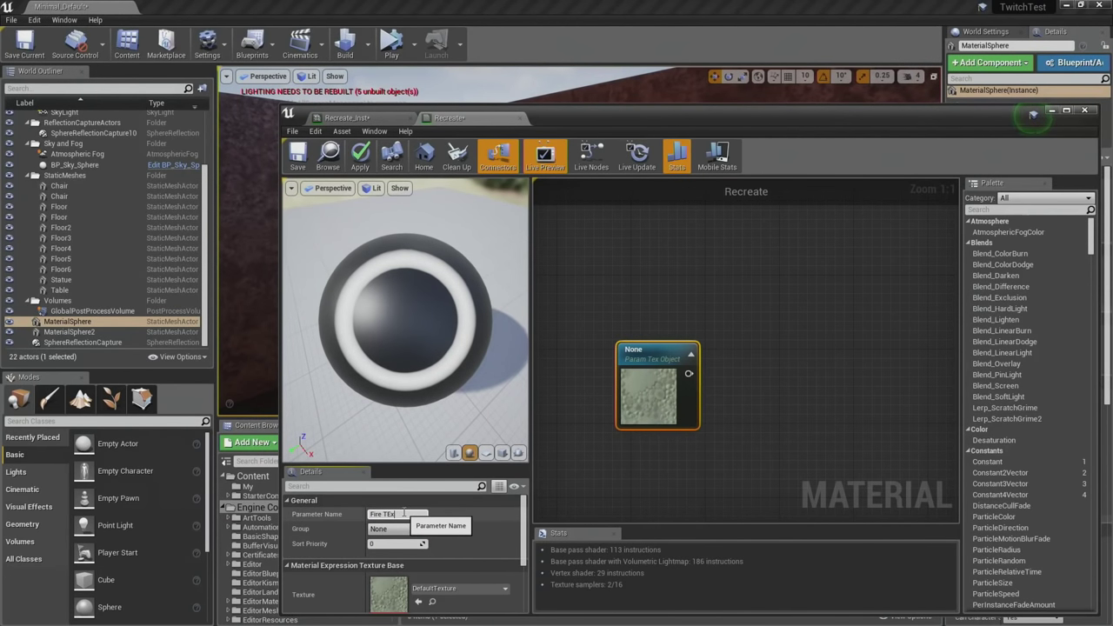
key("Return")
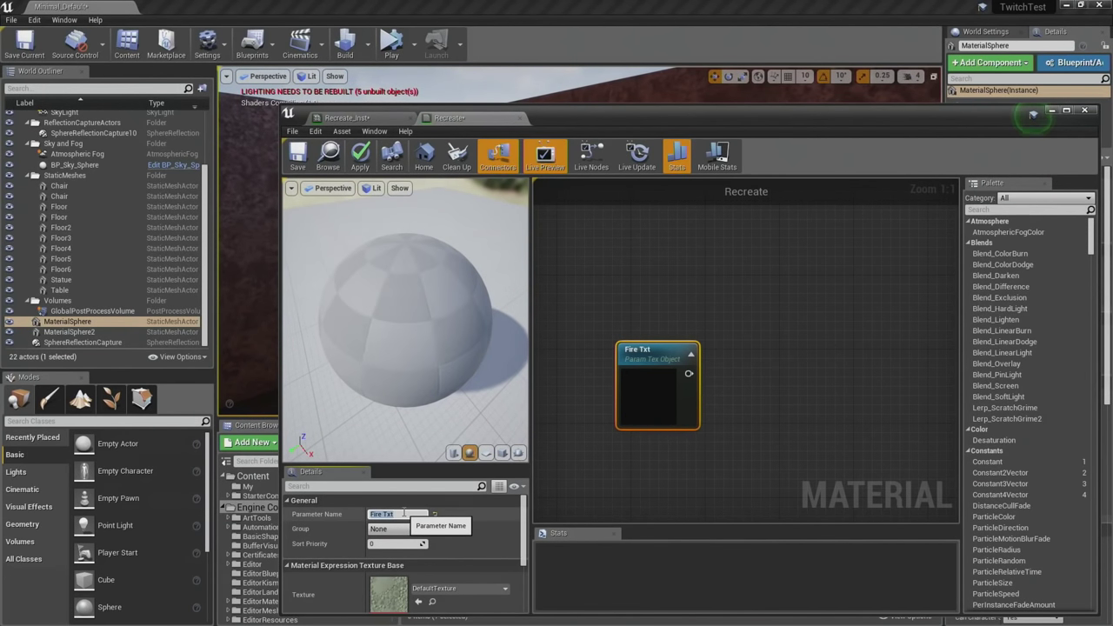
left_click(418, 602)
left_click_drag(645, 402, 660, 354)
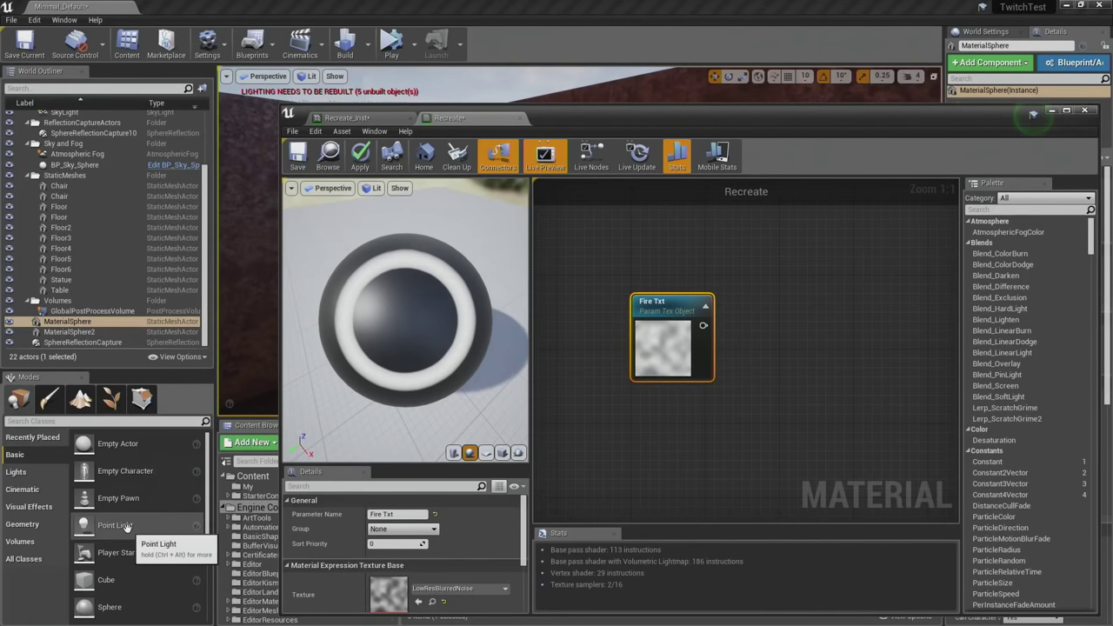
Search Engine Content for "chaos" with the Texture filter off, and add the Motion_4WayChaos function to the Recreate graph.
left_click(254, 508)
left_click_drag(551, 120, 905, 139)
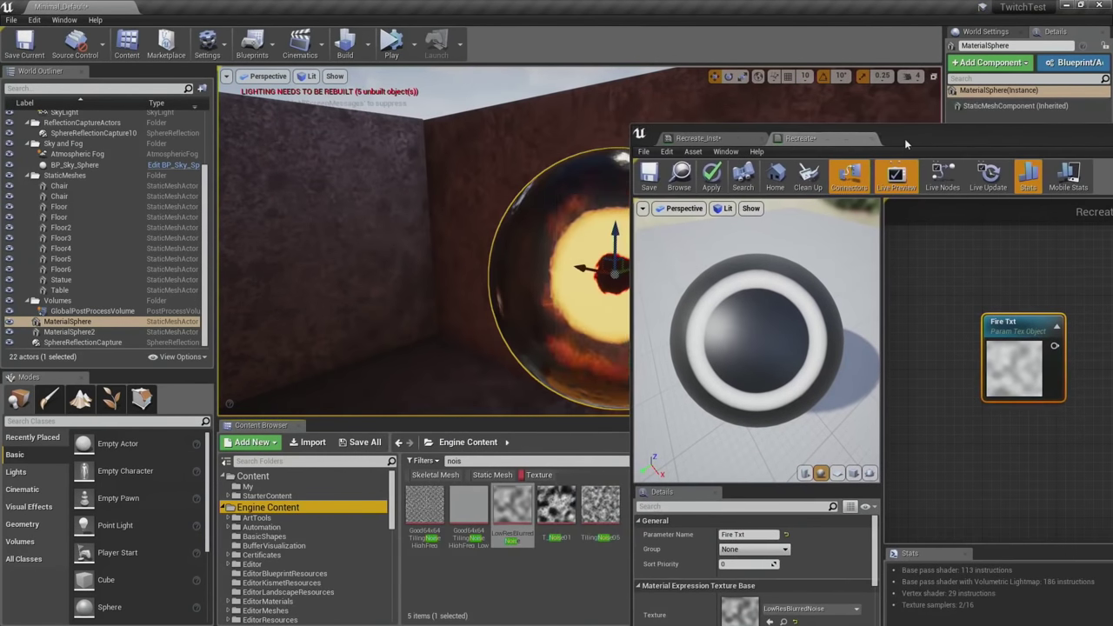
left_click(531, 478)
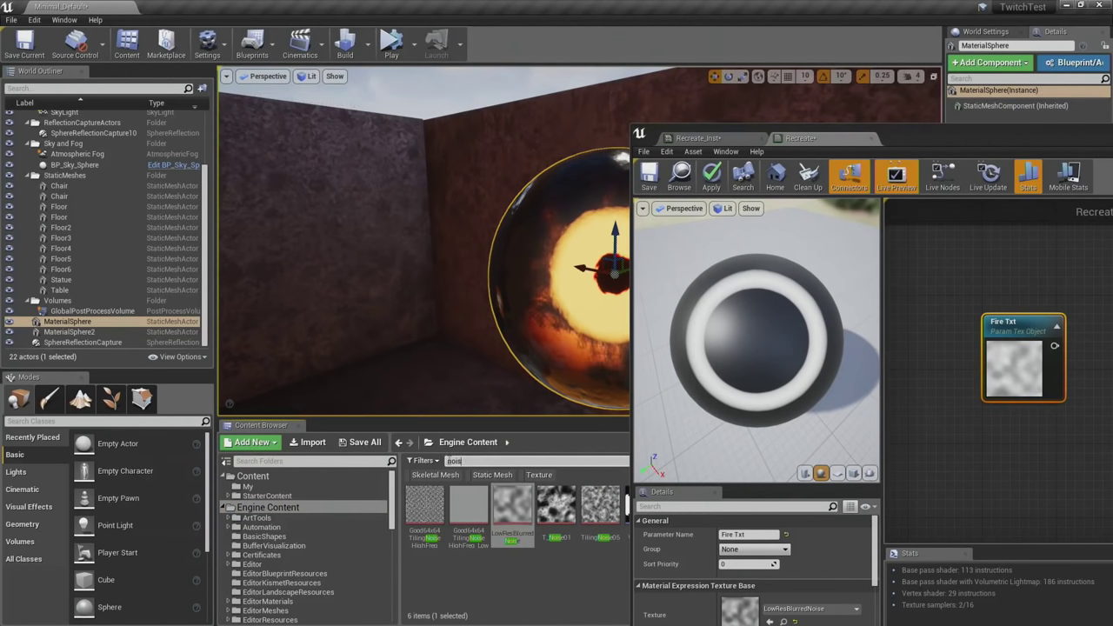
left_click_drag(474, 461, 390, 462)
type("chaos")
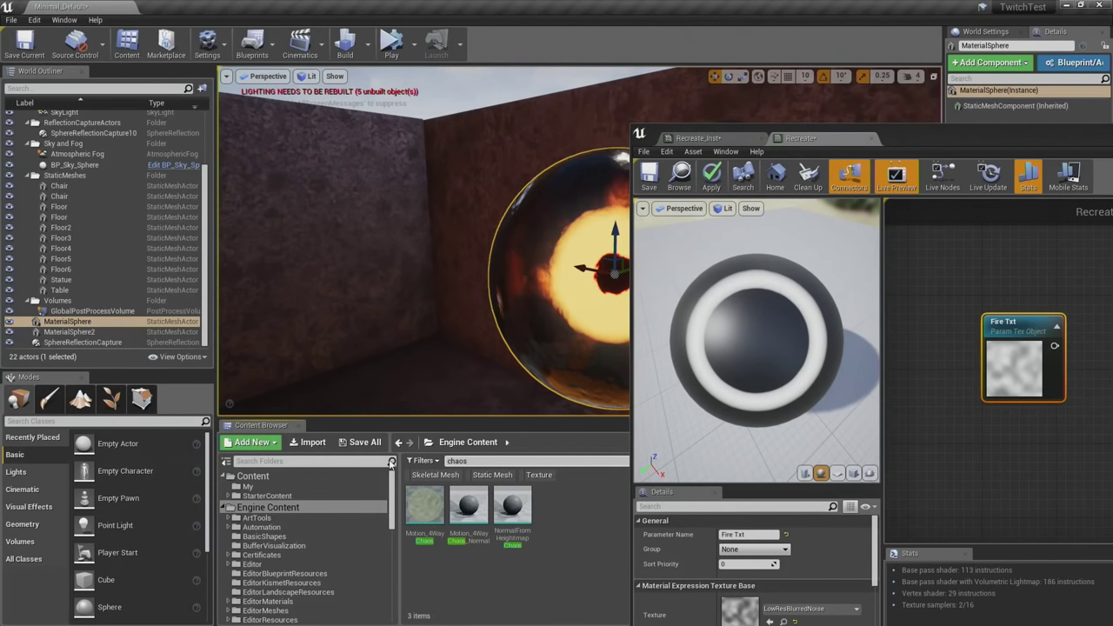
left_click_drag(424, 507, 924, 476)
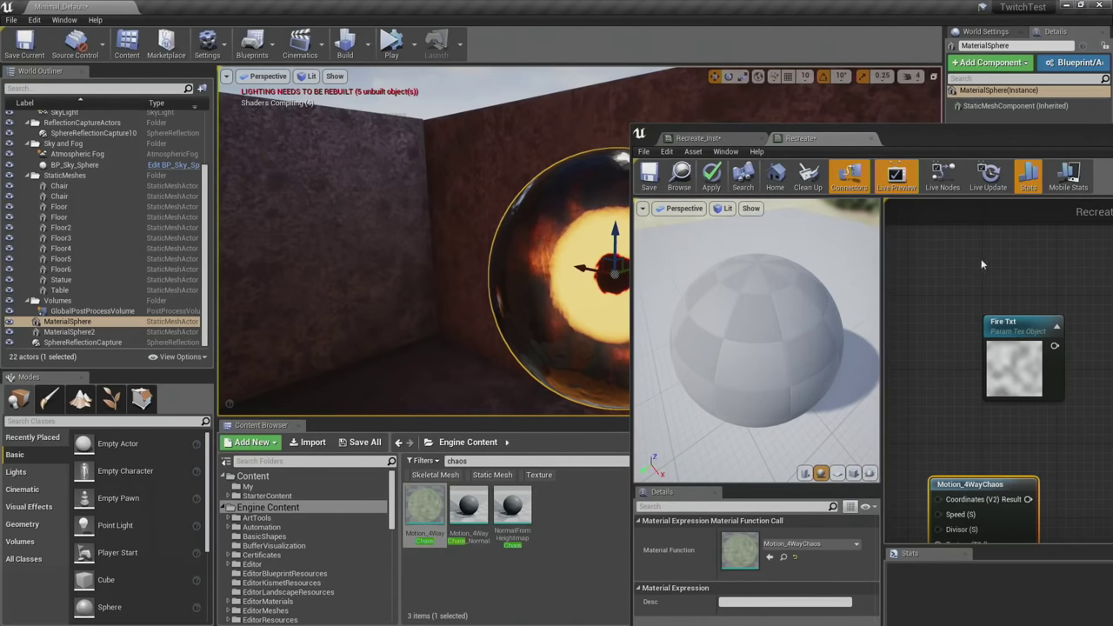
Place the Fire Txt node beside Motion_4WayChaos and connect its output to the function's Texture input.
left_click_drag(1002, 352, 946, 435)
right_click_drag(950, 490, 1034, 373)
left_click_drag(1048, 346, 1023, 425)
right_click_drag(1031, 331, 973, 349)
Start previewing the Motion_4WayChaos node and switch the preview mesh to a cube.
right_click(1002, 385)
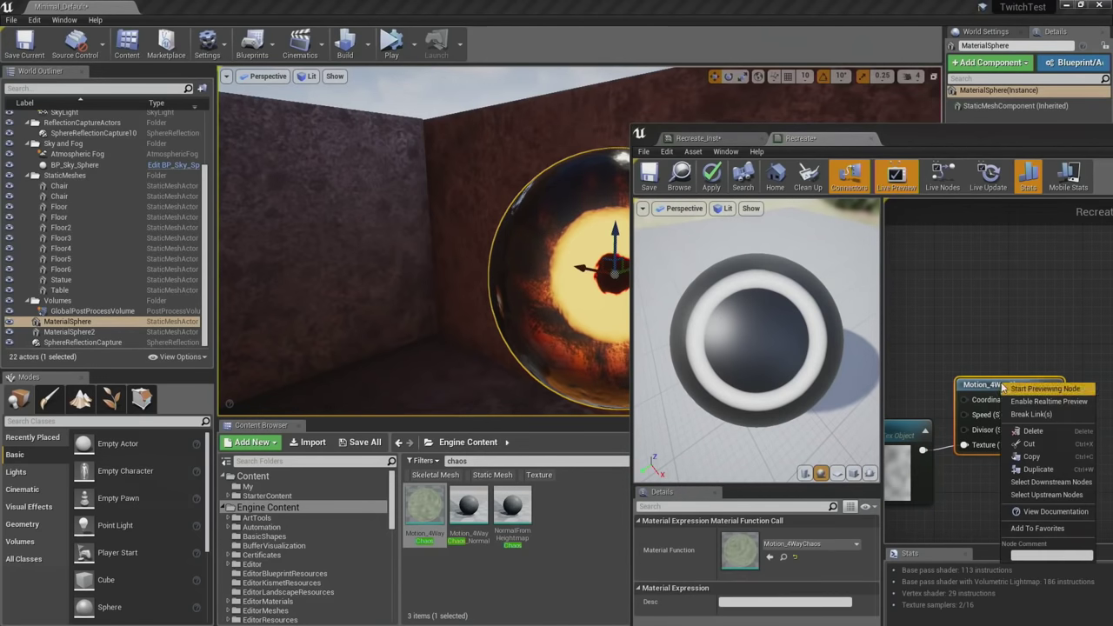
left_click(1010, 389)
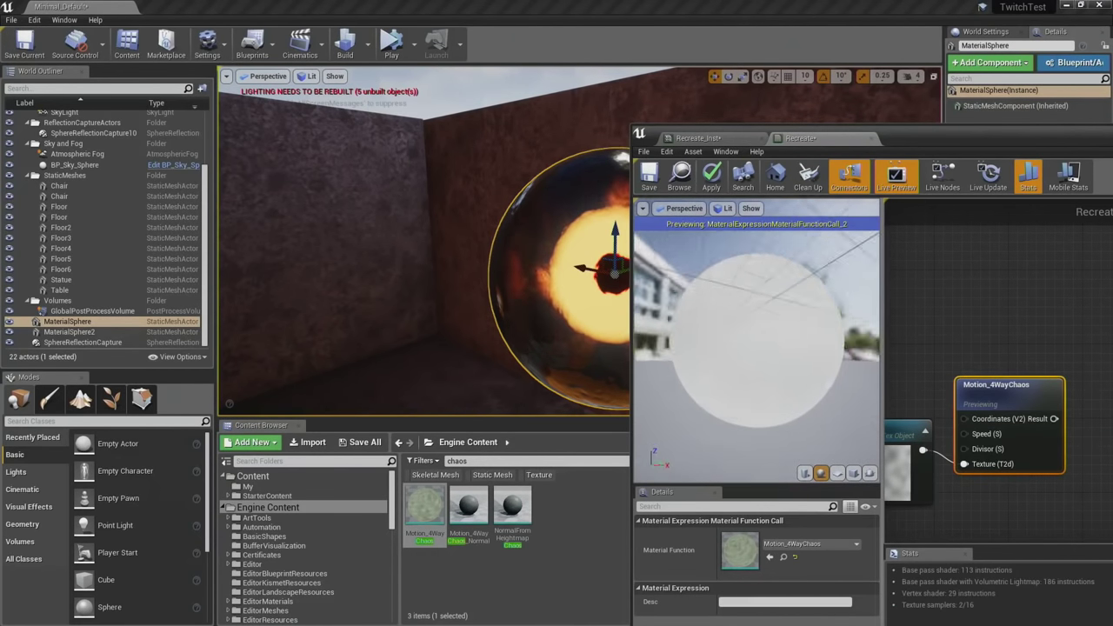
left_click_drag(739, 348, 791, 398)
left_click(852, 473)
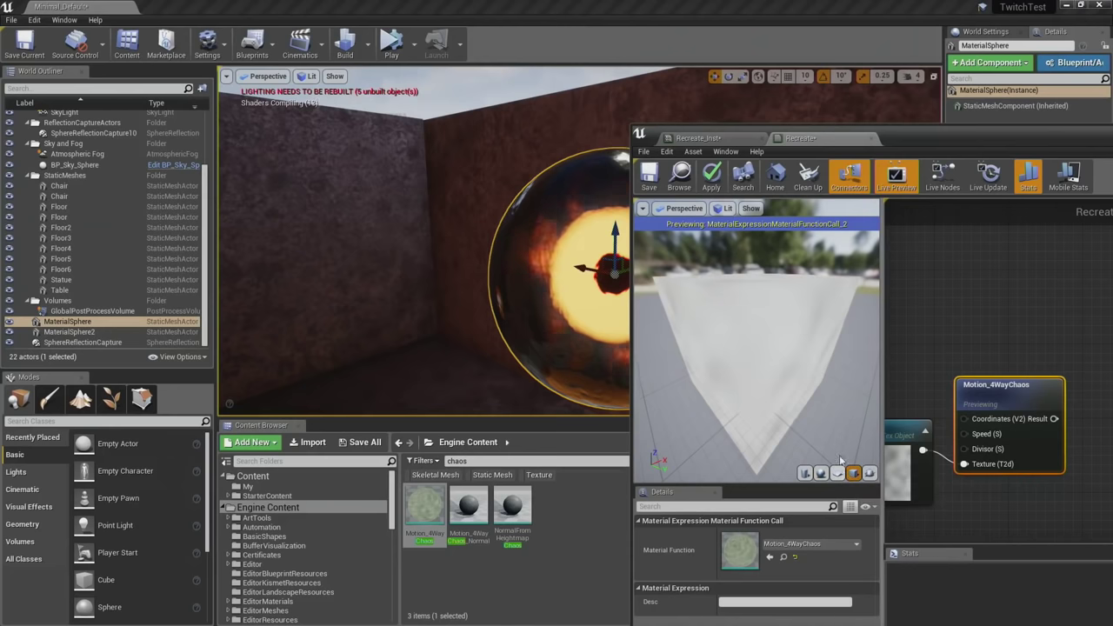
Move the material editor window fully into view and add a Power node fed by the Result of Motion_4WayChaos.
left_click_drag(811, 324, 687, 325)
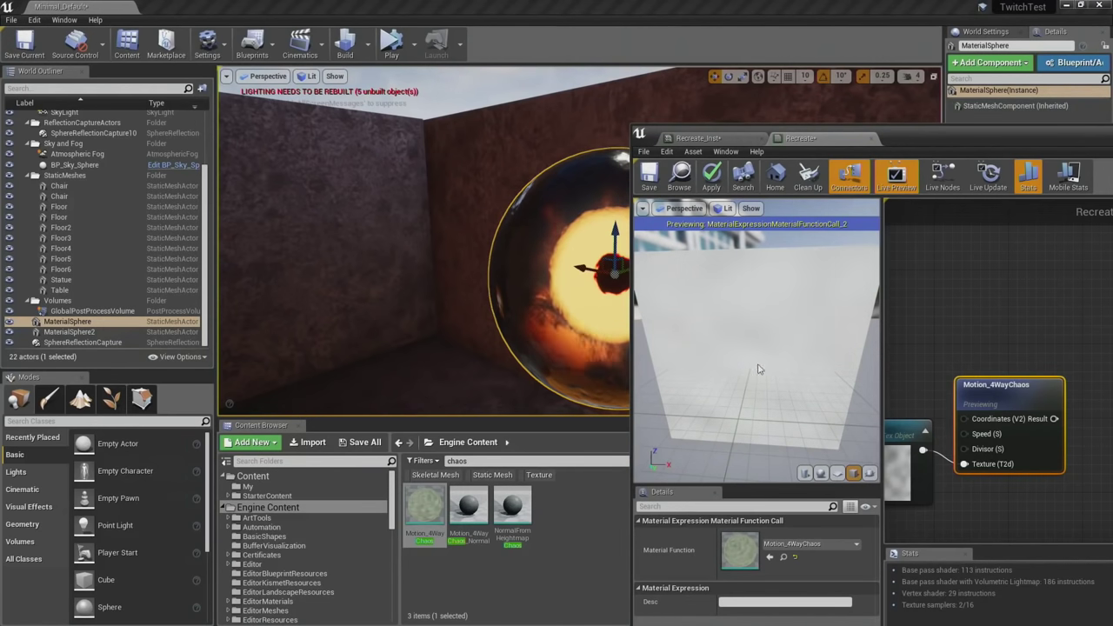
left_click_drag(903, 137, 594, 155)
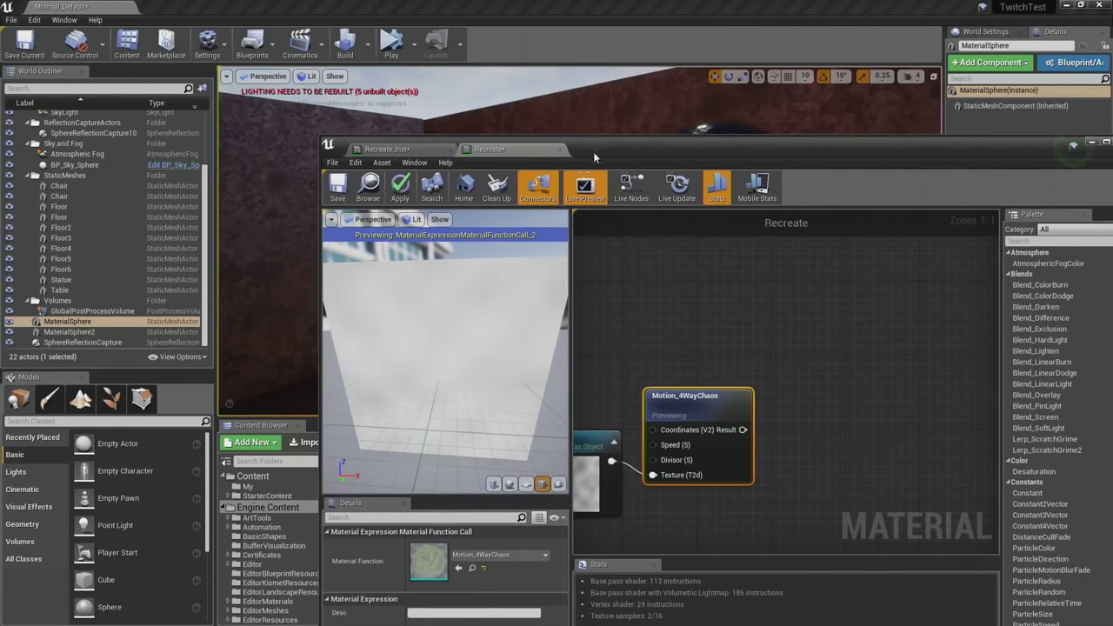
left_click_drag(665, 148, 508, 59)
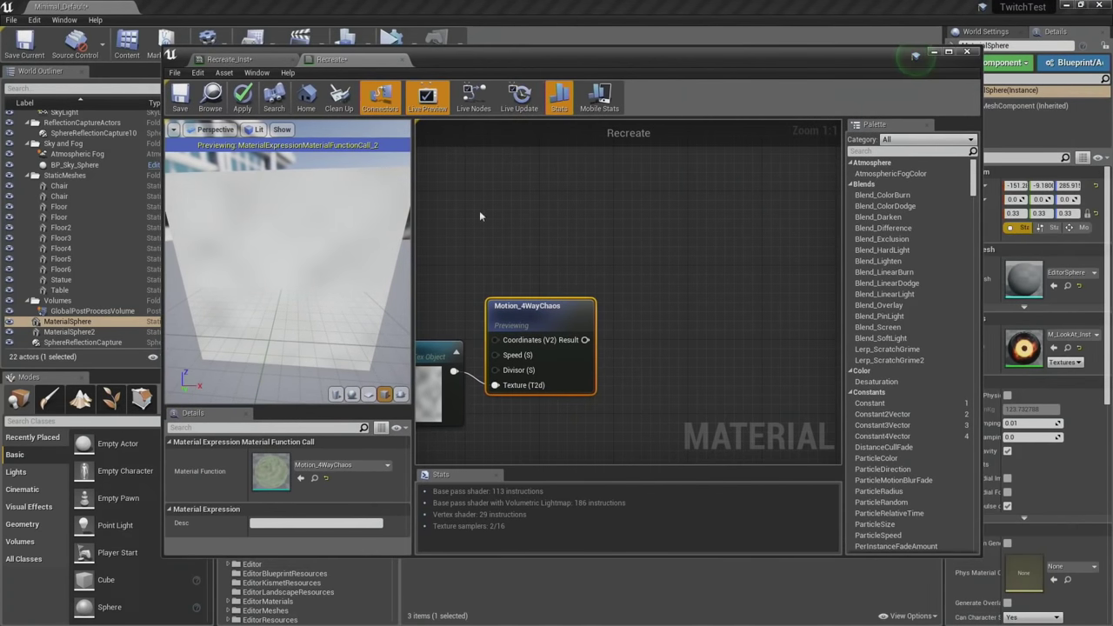
left_click_drag(590, 345, 638, 348)
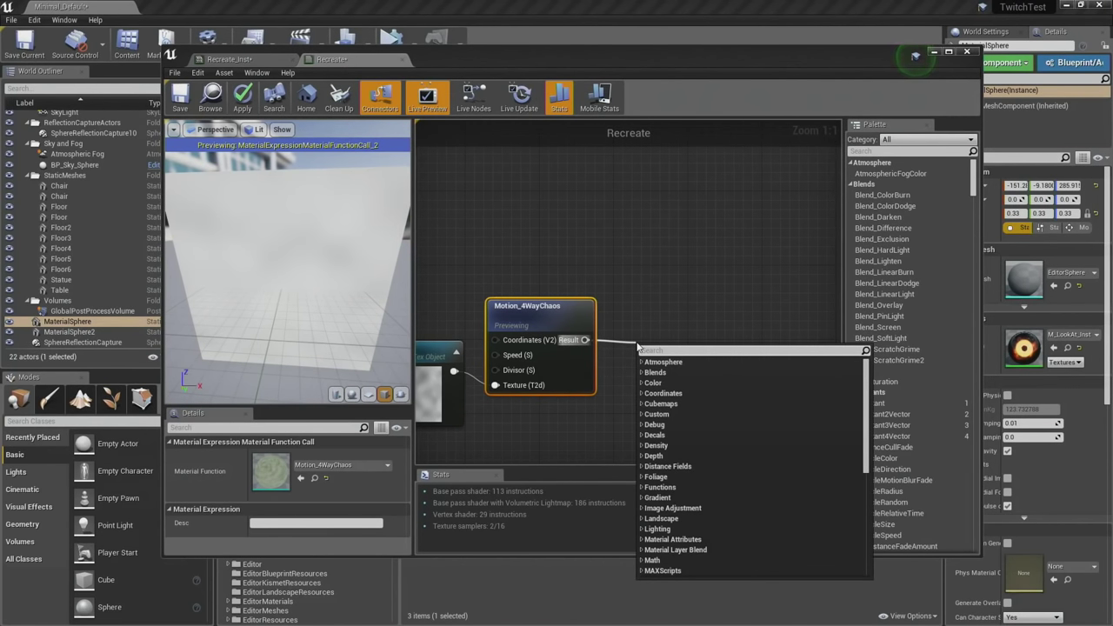
type("pow")
key("Return")
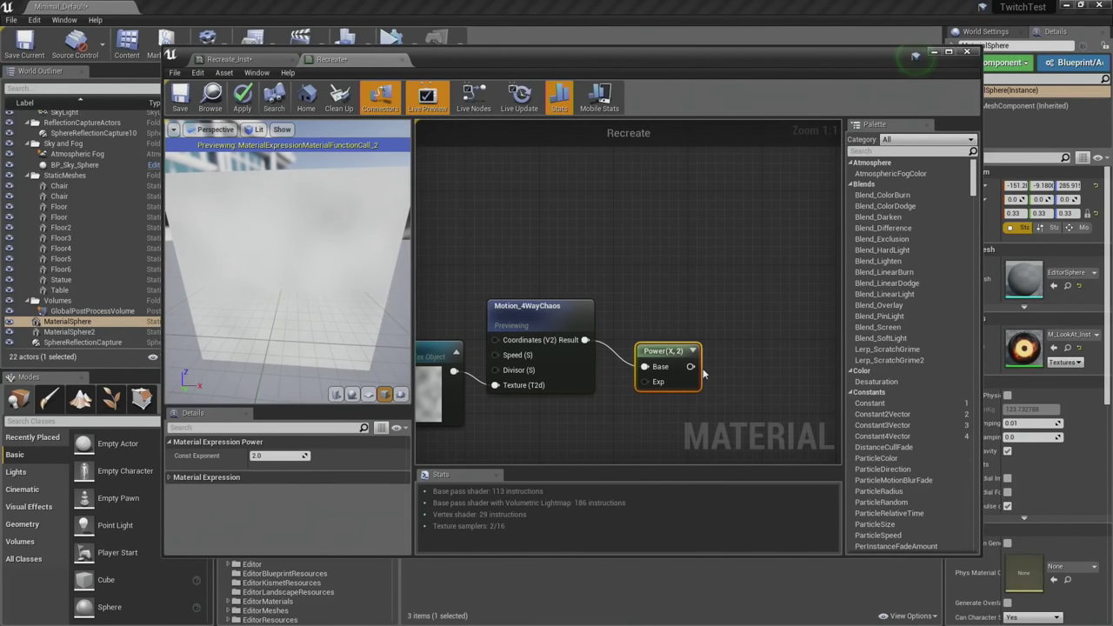
Add a Multiply node that takes the Power node's output as its A input.
left_click_drag(690, 366, 744, 369)
type("ma")
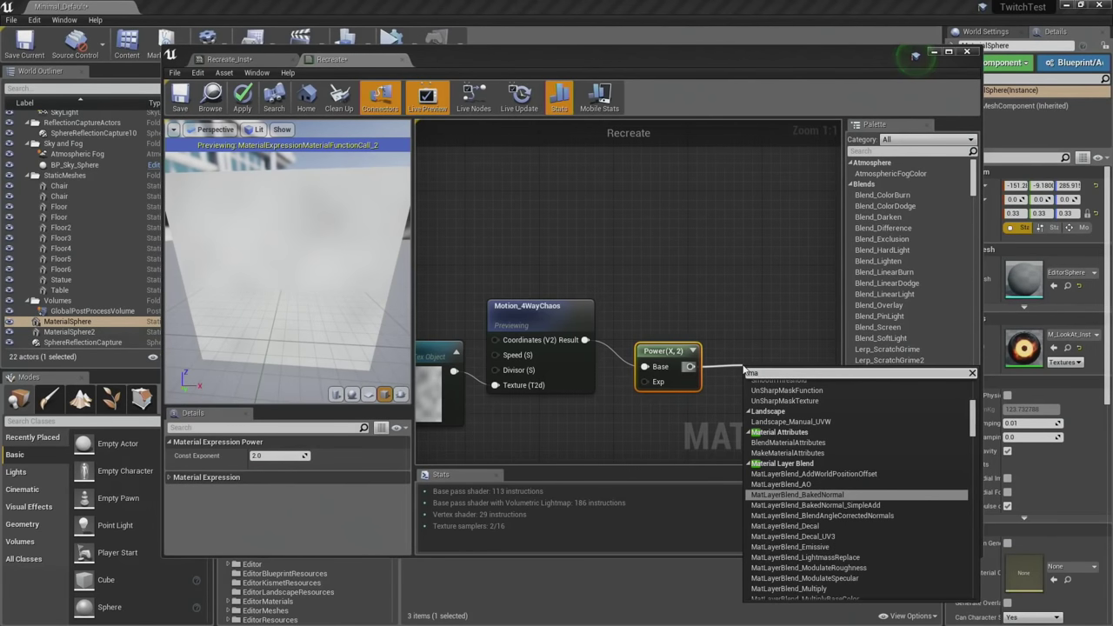
key("BackSpace")
type("ult")
key("Return")
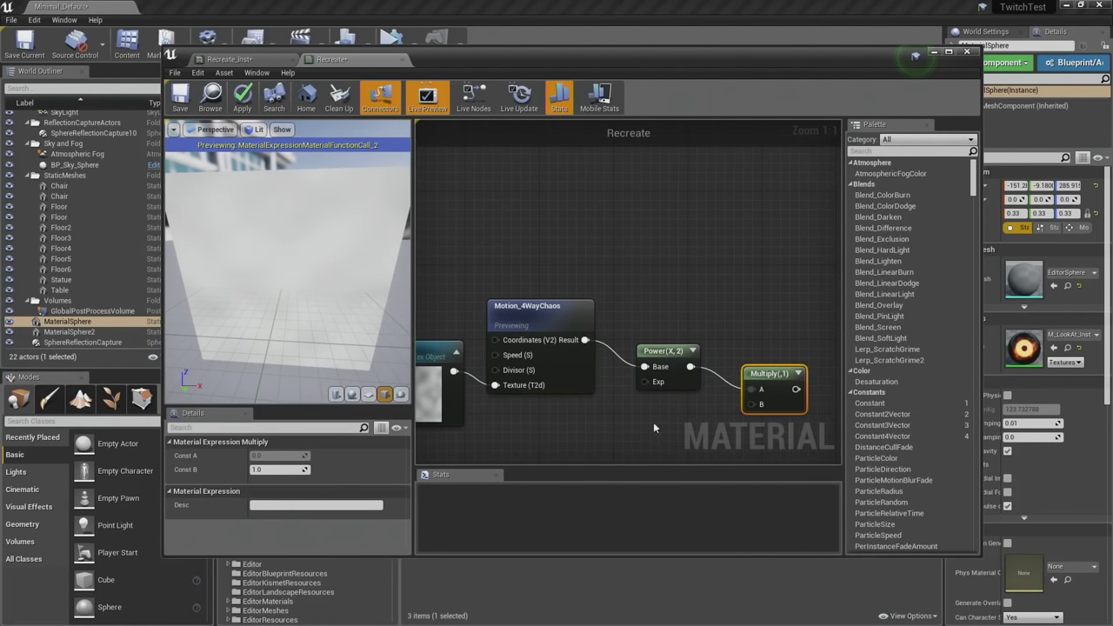
Add a scalar parameter named Fire Power below the Power node with a default value of 1.
left_click(598, 422)
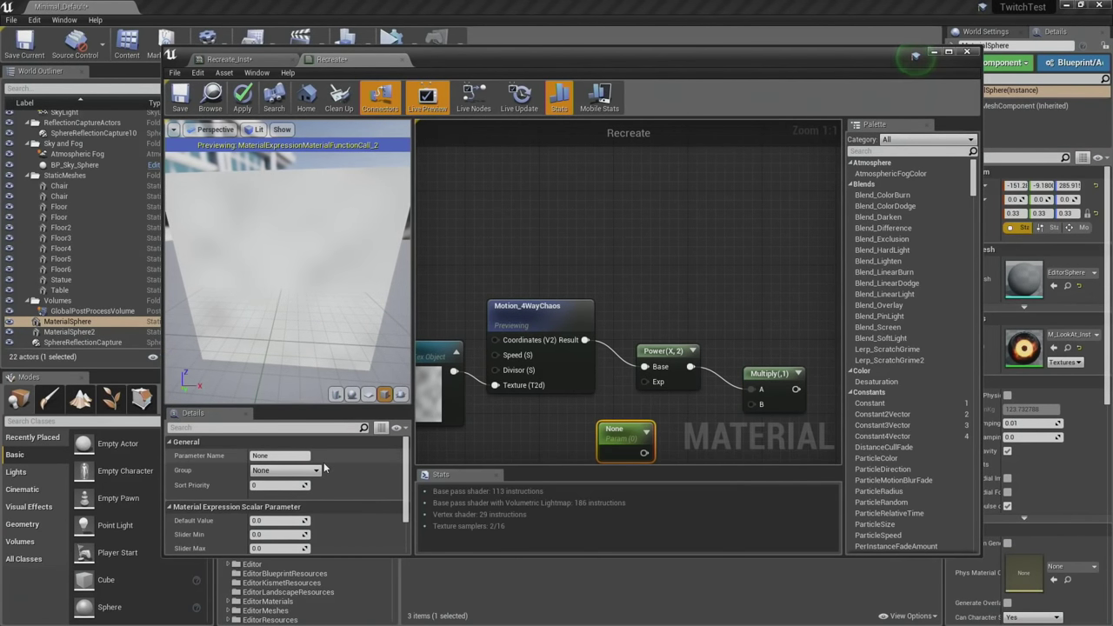
left_click(286, 456)
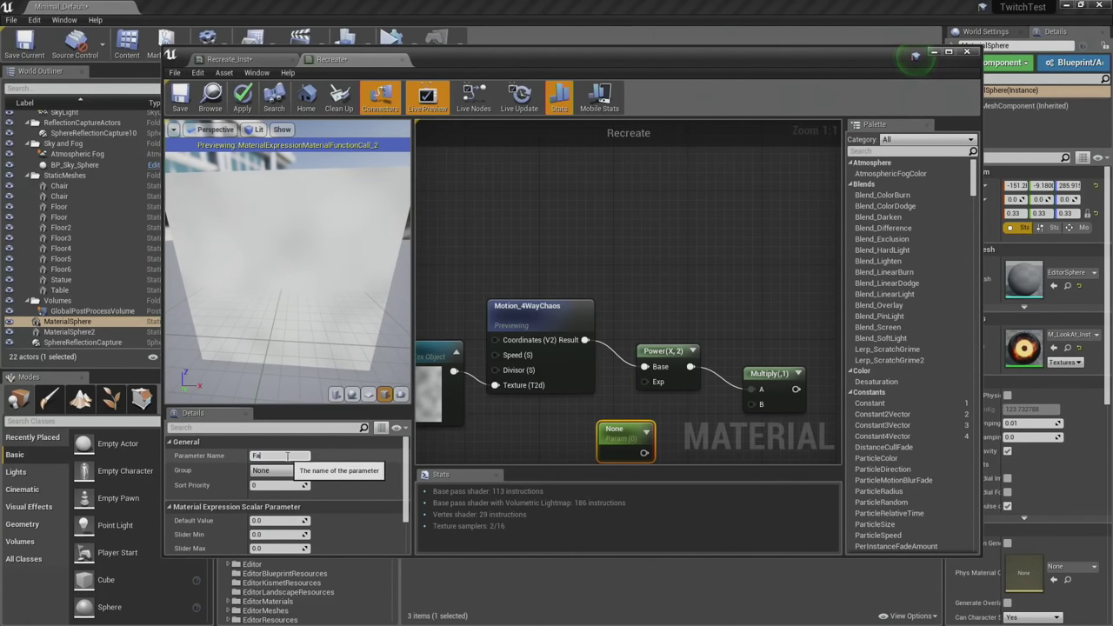
key("Return")
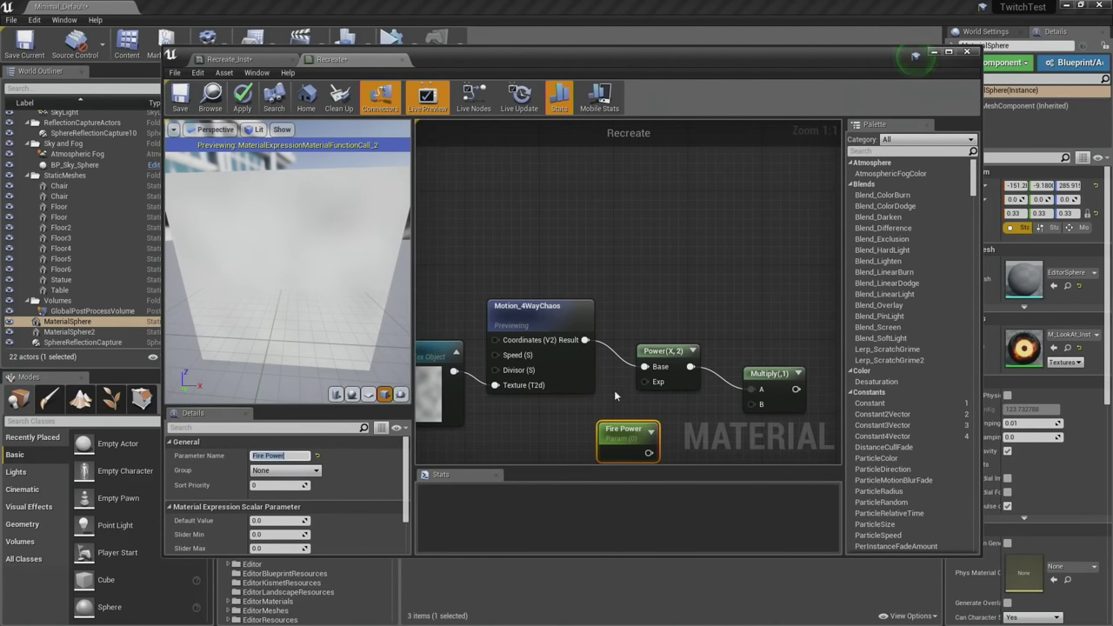
left_click(273, 521)
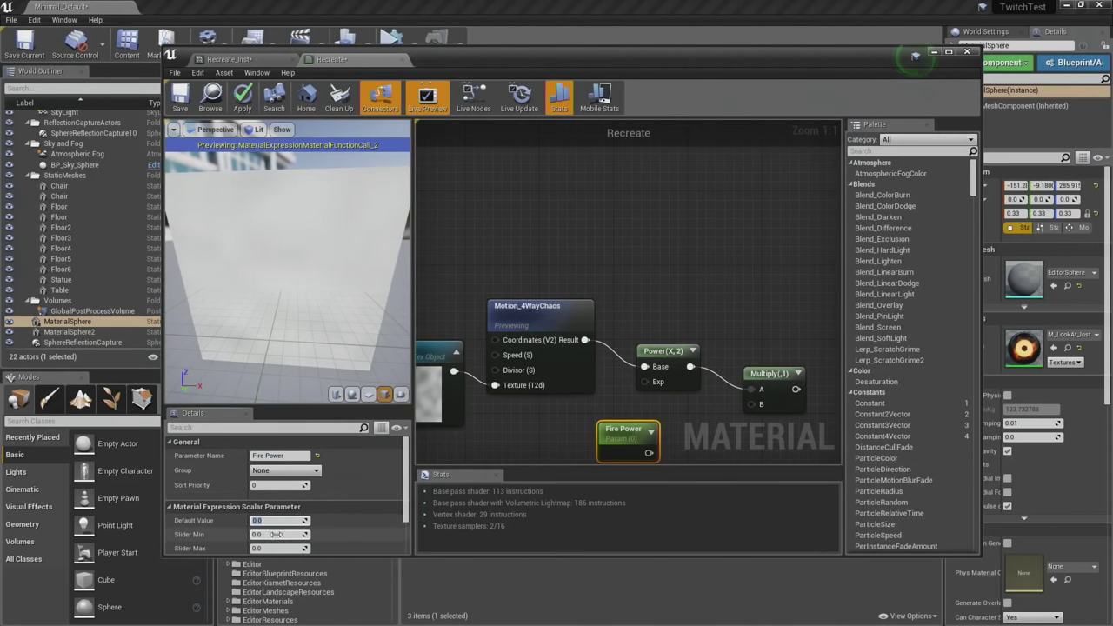
type("1")
key("Return")
Add a scalar parameter named Fire Mult below the Multiply node with a default value of 1.
key("s")
left_click(715, 452)
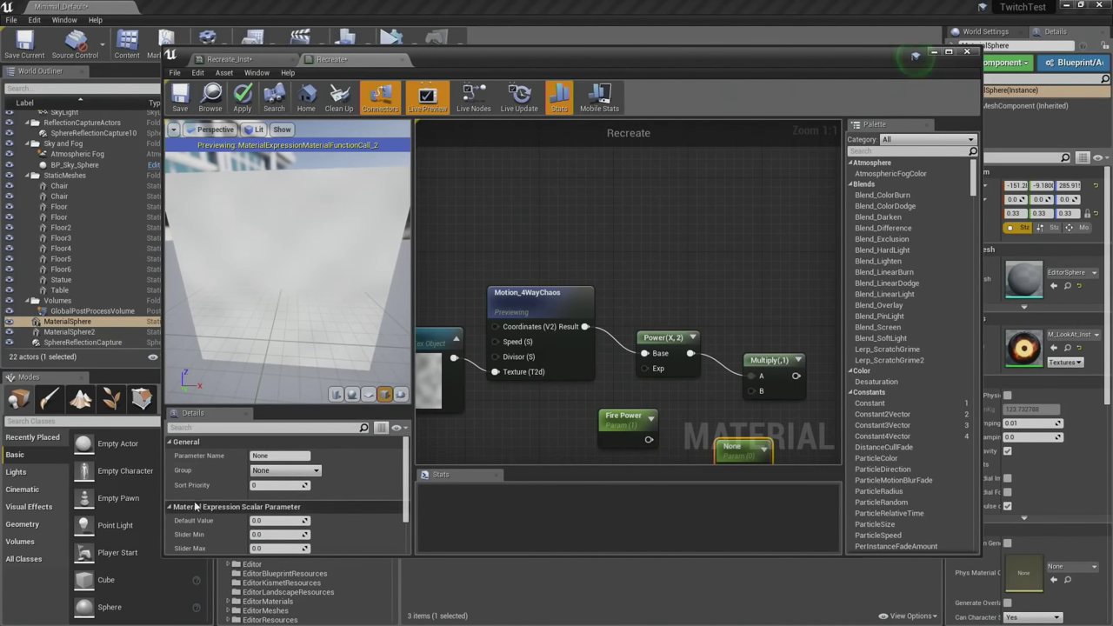
left_click(288, 456)
type("Fire Mu")
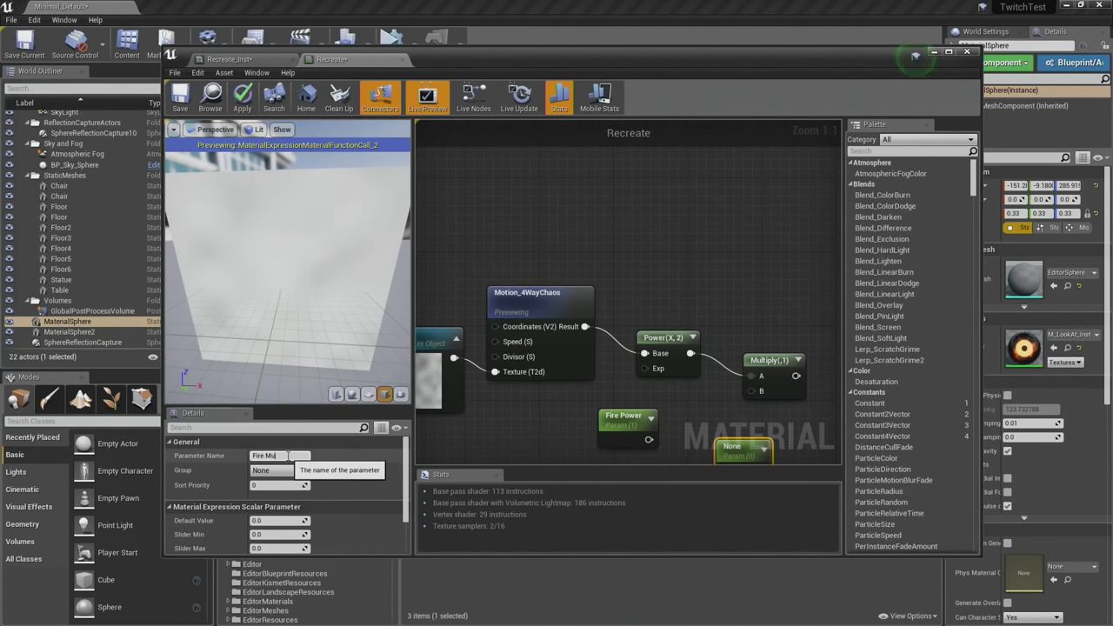
type("lt")
key("Return")
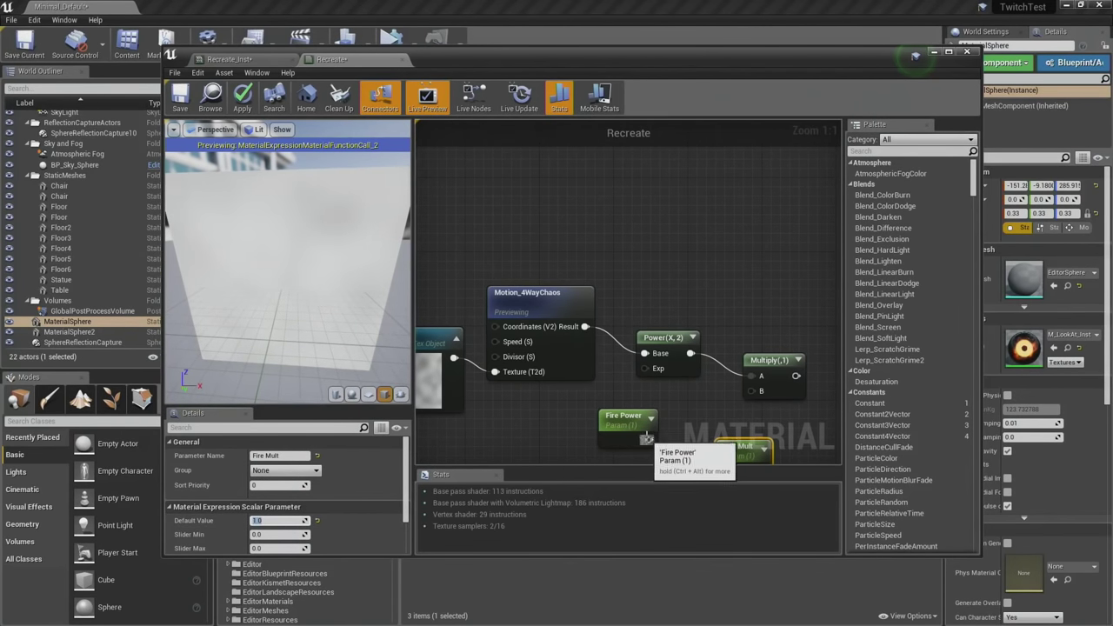
Connect Fire Power to the Power node's Exp input and Fire Mult to the Multiply node's B input.
left_click_drag(649, 439, 645, 368)
right_click_drag(757, 442, 725, 385)
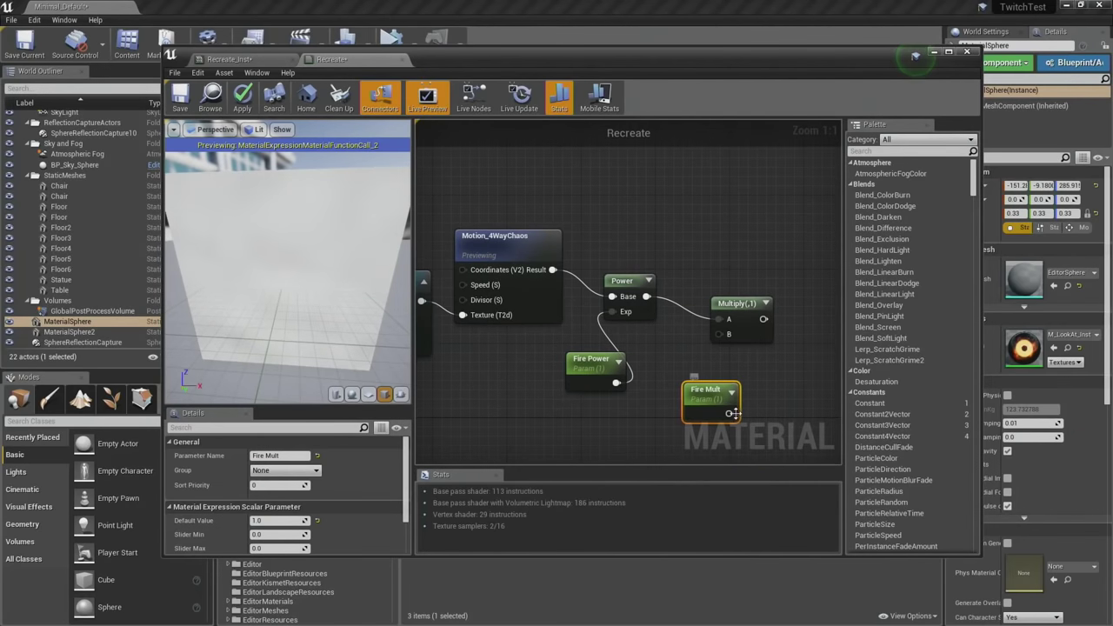
left_click_drag(730, 413, 729, 335)
Start previewing the Multiply node at the end of the fire noise chain.
left_click(737, 303)
right_click(737, 304)
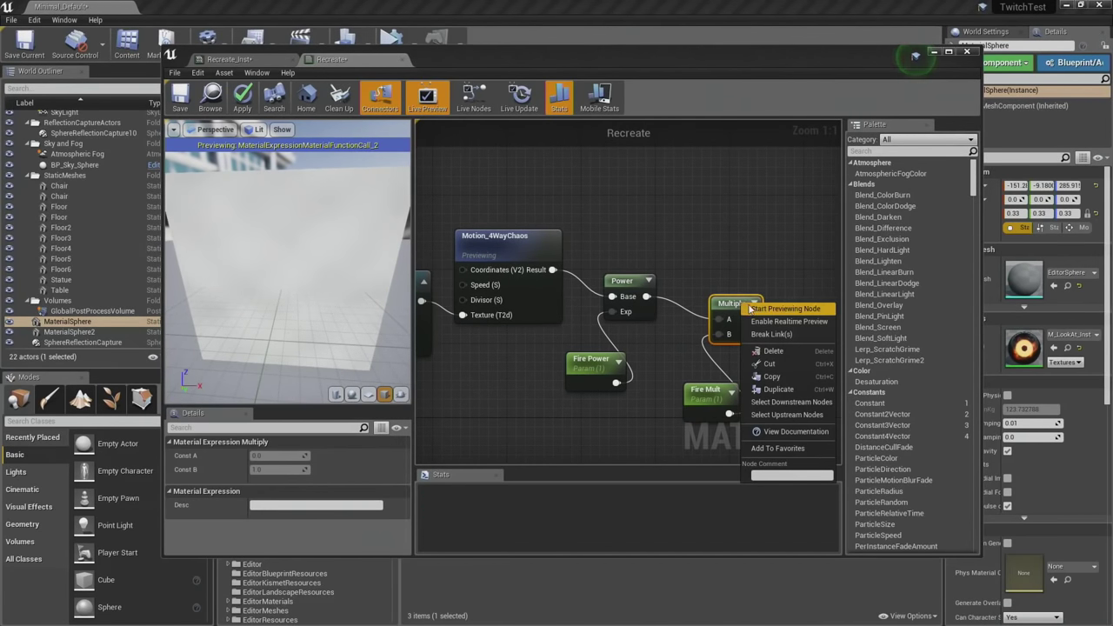
left_click(770, 307)
Set the default values of Fire Power to 6 and Fire Mult to 3, checking the noise on the preview cube.
left_click(599, 367)
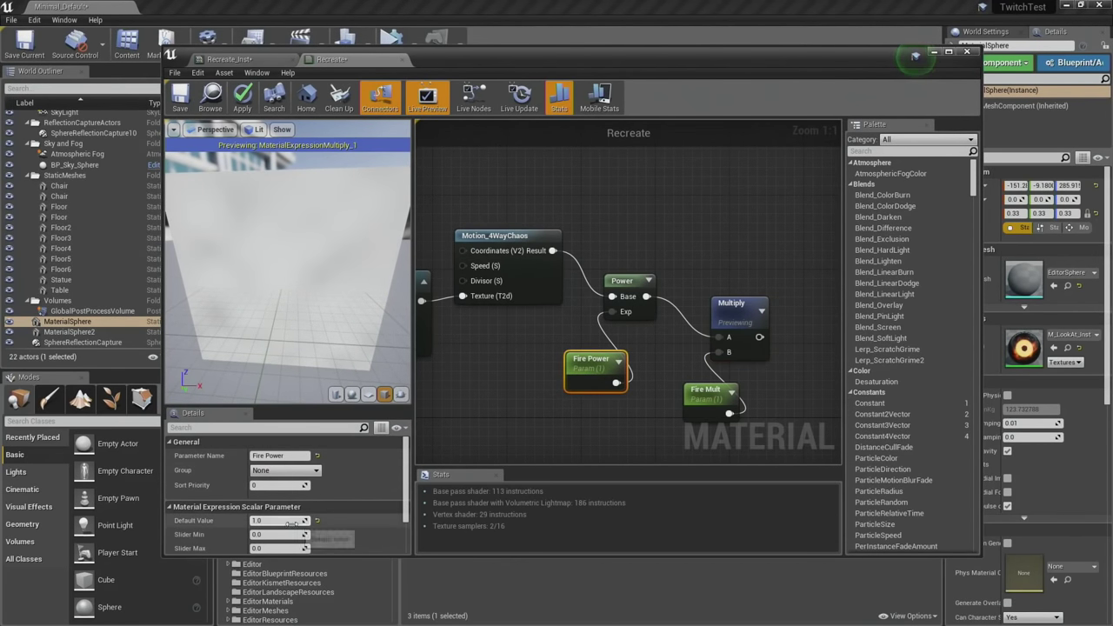
type("6")
key("Return")
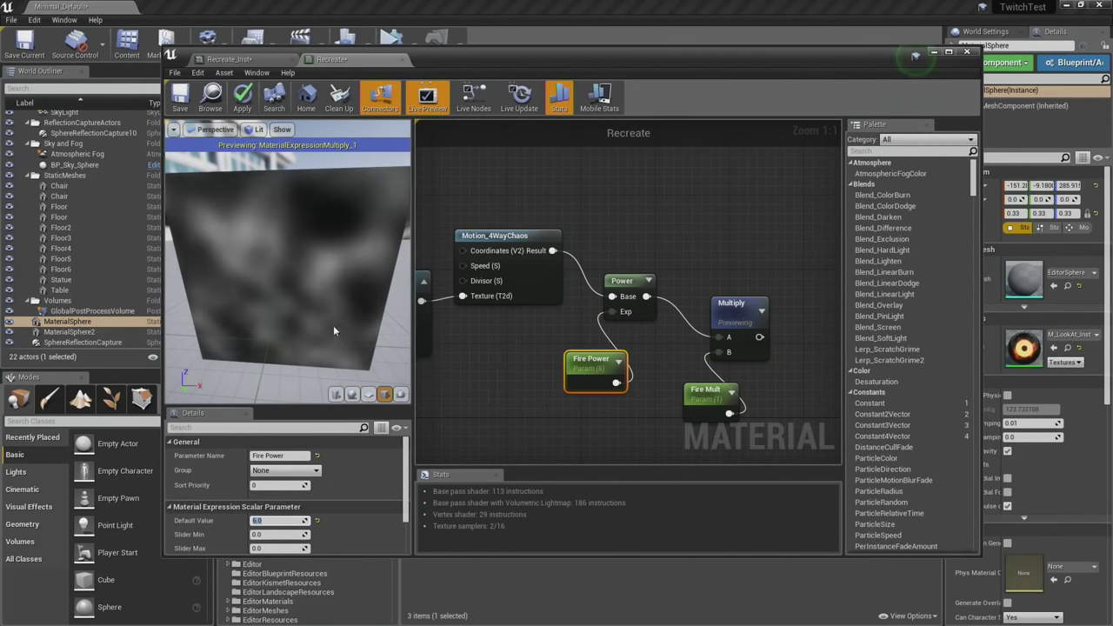
left_click_drag(333, 325, 321, 257)
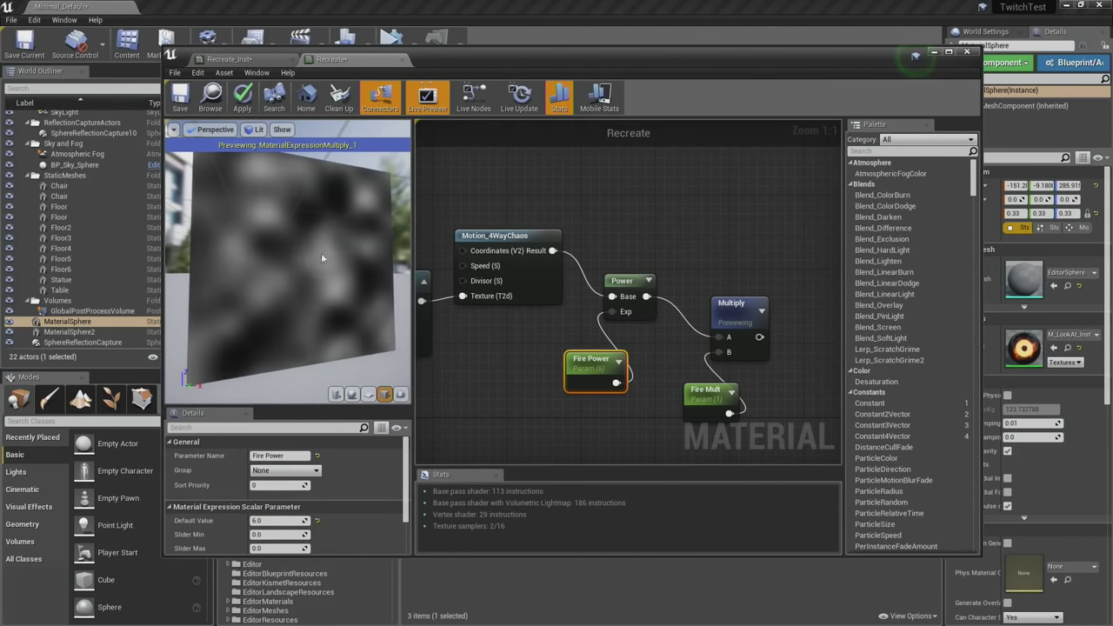
left_click(706, 391)
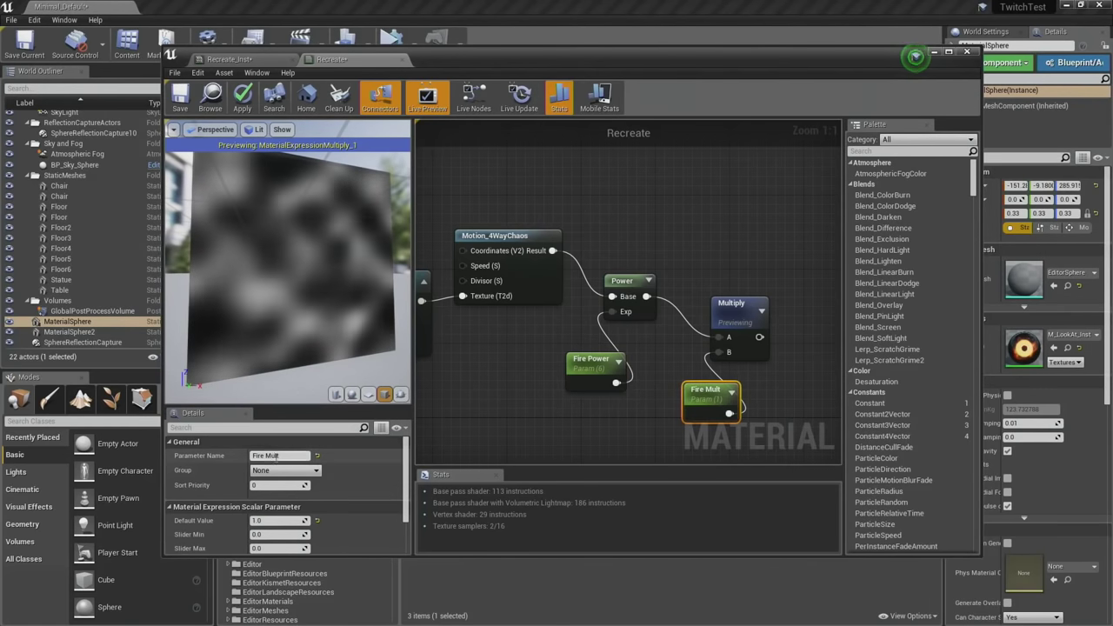
left_click(276, 521)
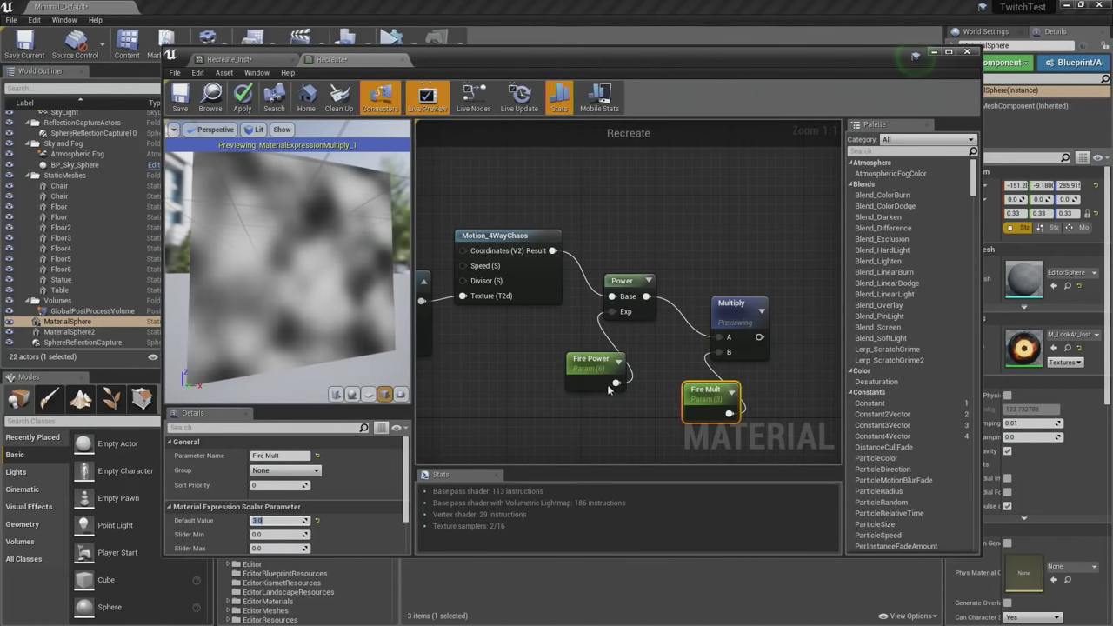
Rewire Multiply's B input so Fire Mult feeds it, and move the Fire Power and Fire Mult nodes up and to the left.
left_click_drag(616, 383, 719, 353)
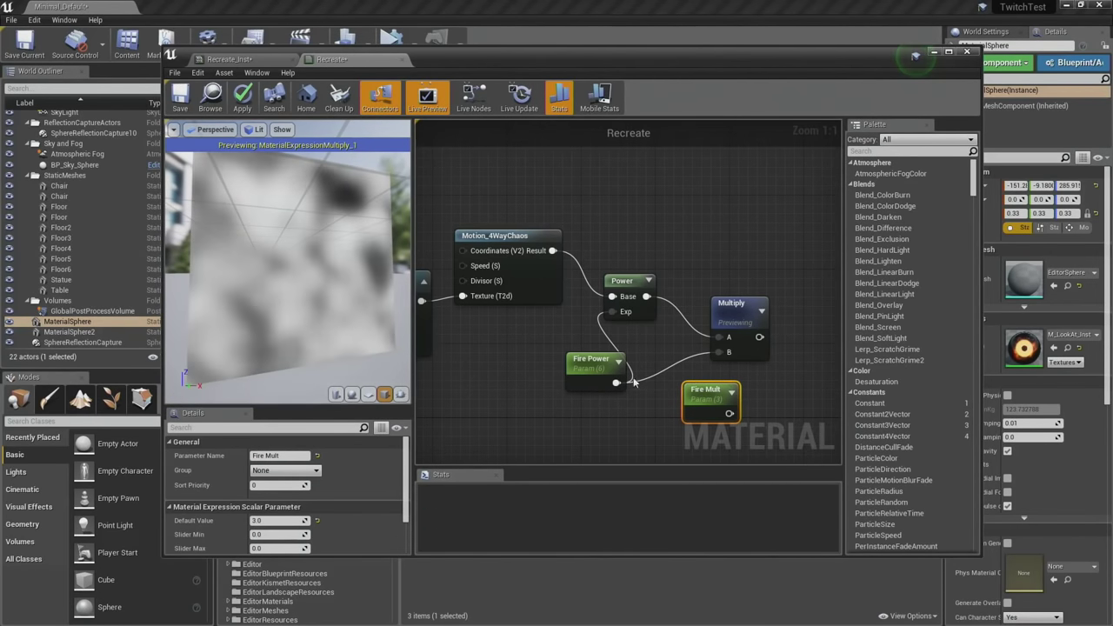
left_click_drag(729, 413, 719, 353)
left_click_drag(576, 366, 514, 343)
left_click_drag(707, 396, 623, 376)
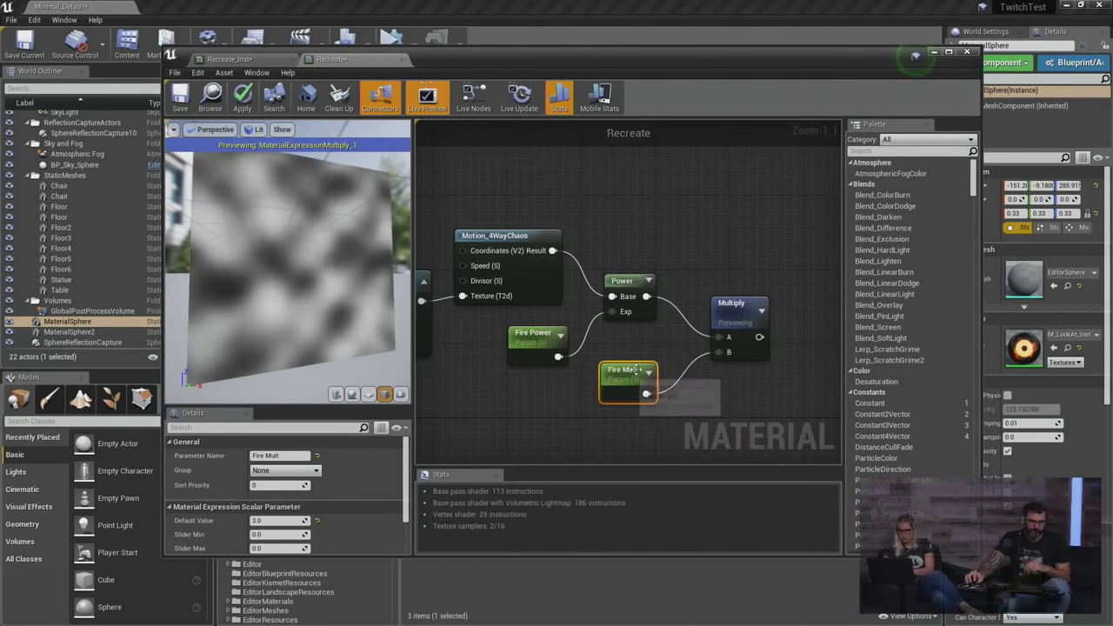
Try stronger default values of about 20.18 for Fire Power and about 48.82 for Fire Mult.
right_click_drag(644, 326, 582, 385)
left_click(489, 405)
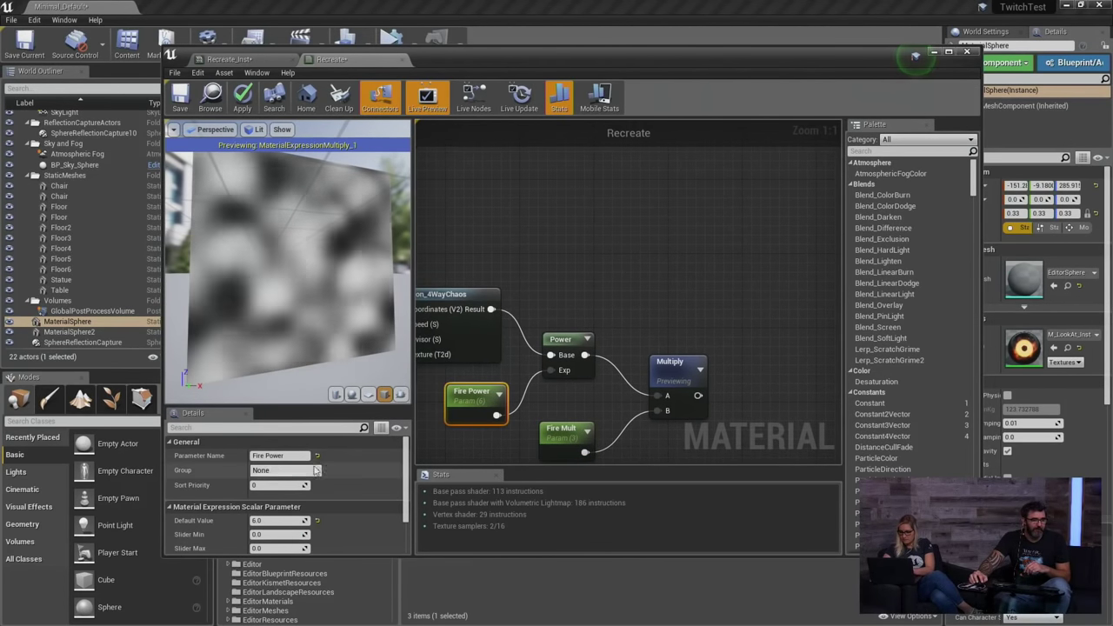
left_click_drag(274, 520, 470, 439)
left_click(561, 429)
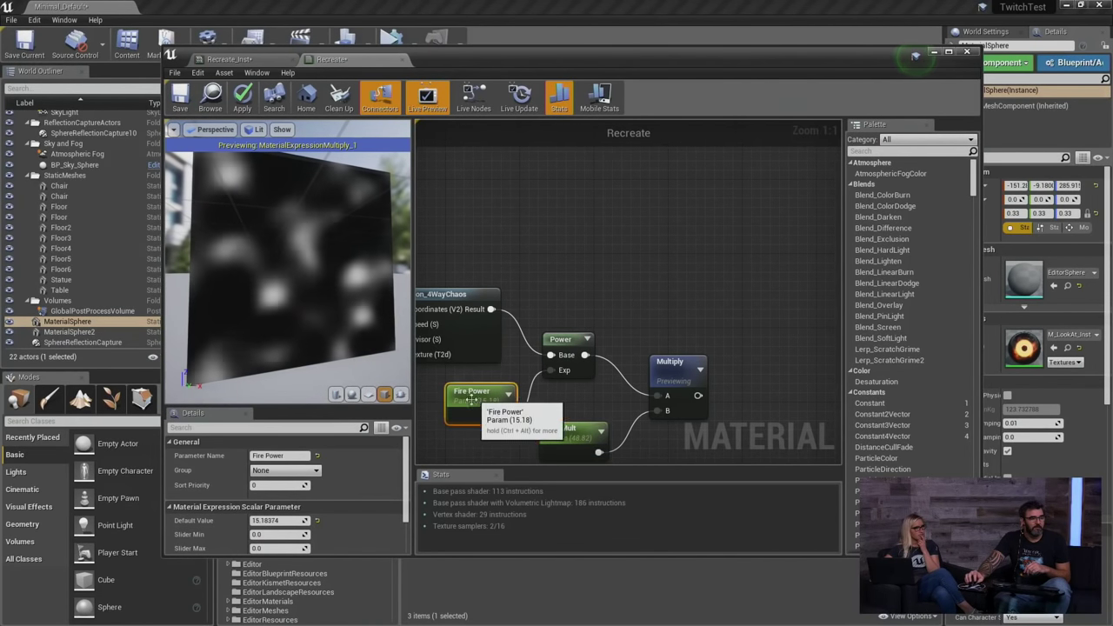
left_click(474, 395)
left_click_drag(278, 520, 269, 519)
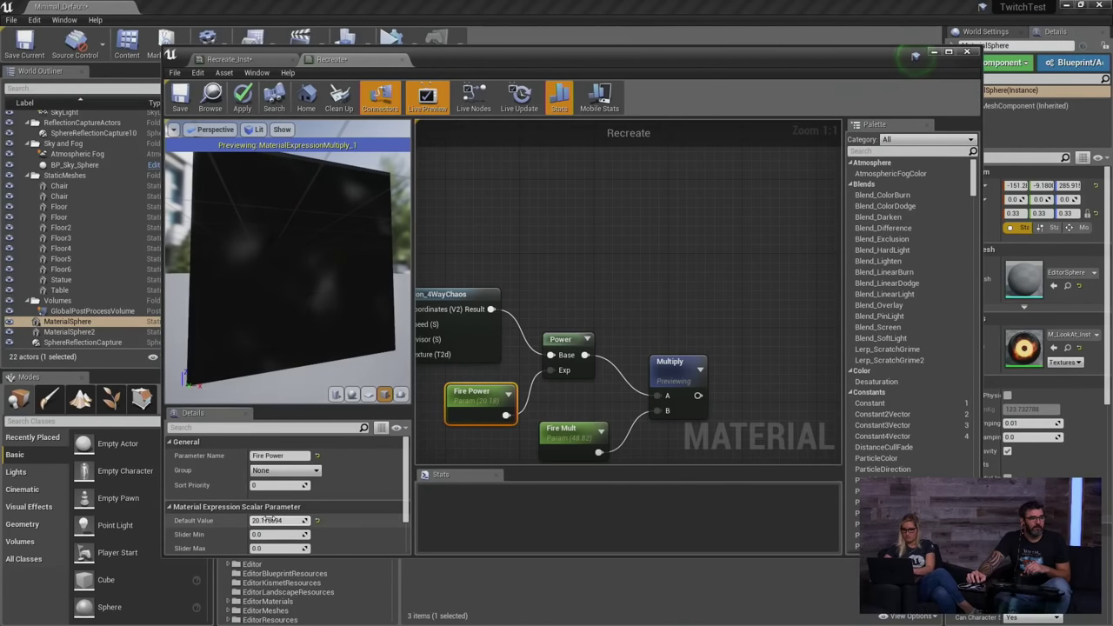
Select Fire Power and Fire Mult together and set their shared default value to 2.
left_click(562, 445, "ctrl")
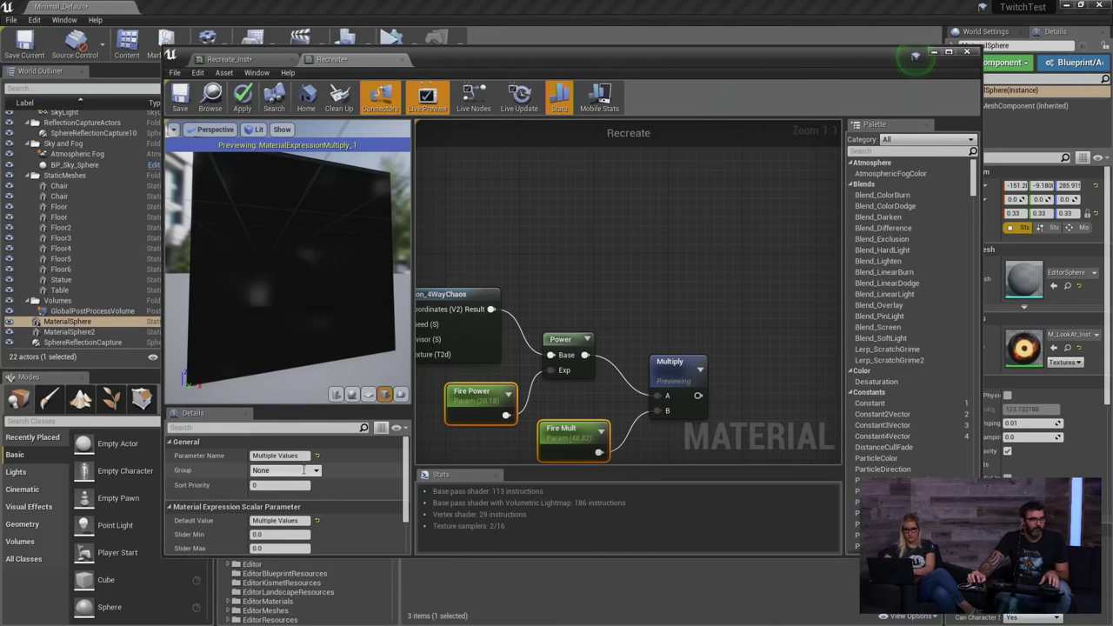
left_click(287, 520)
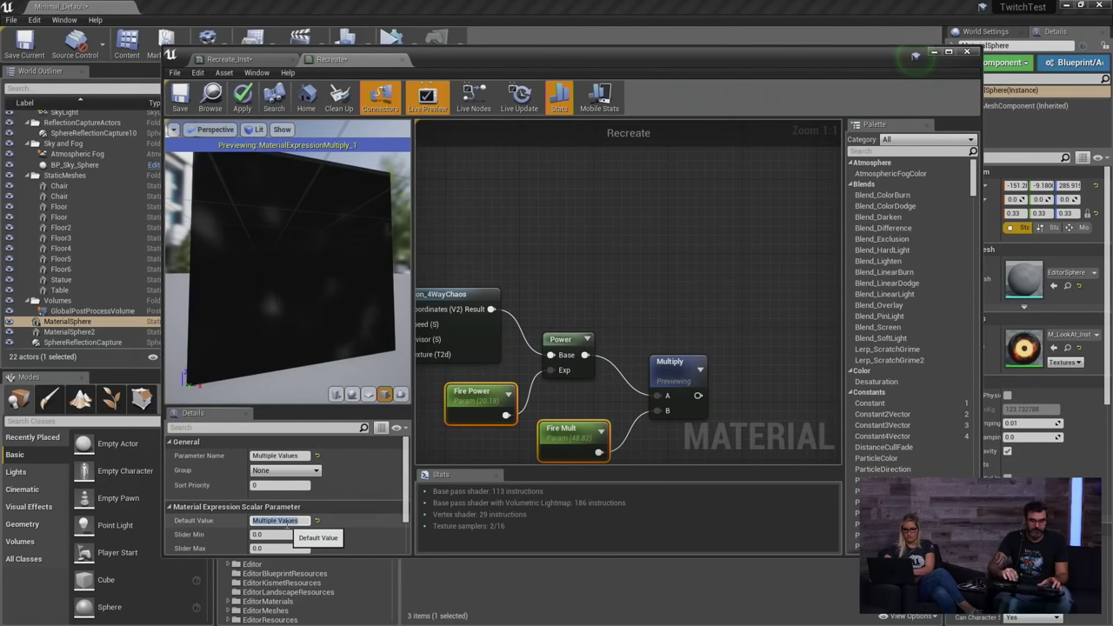
type("2")
key("Return")
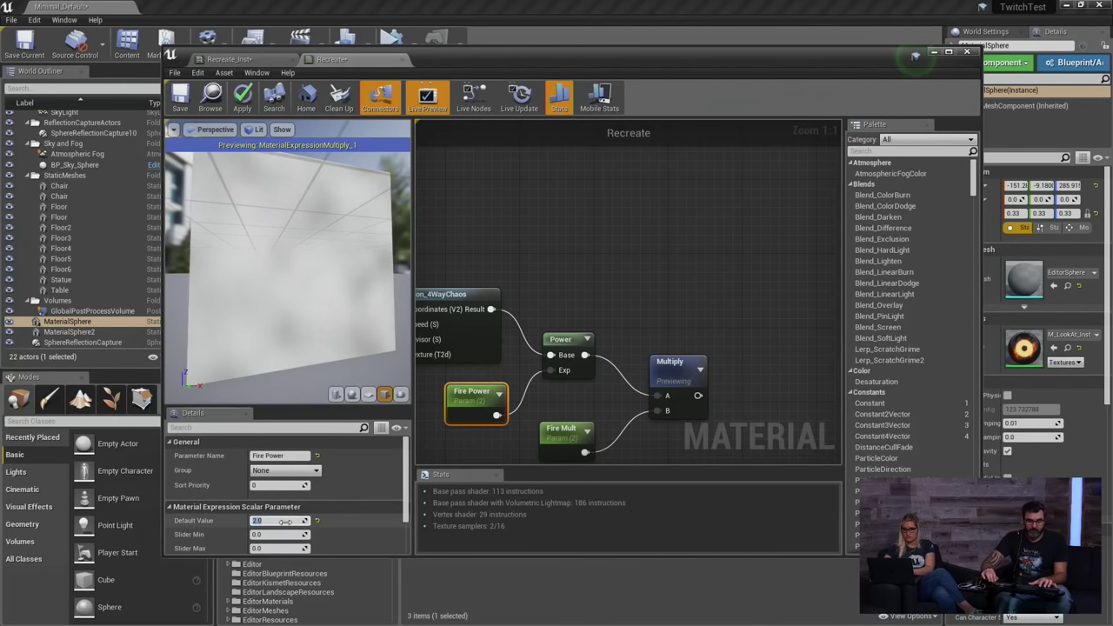
Set the Fire Power parameter's default value to 6 and deselect the node.
type("8")
key("Return")
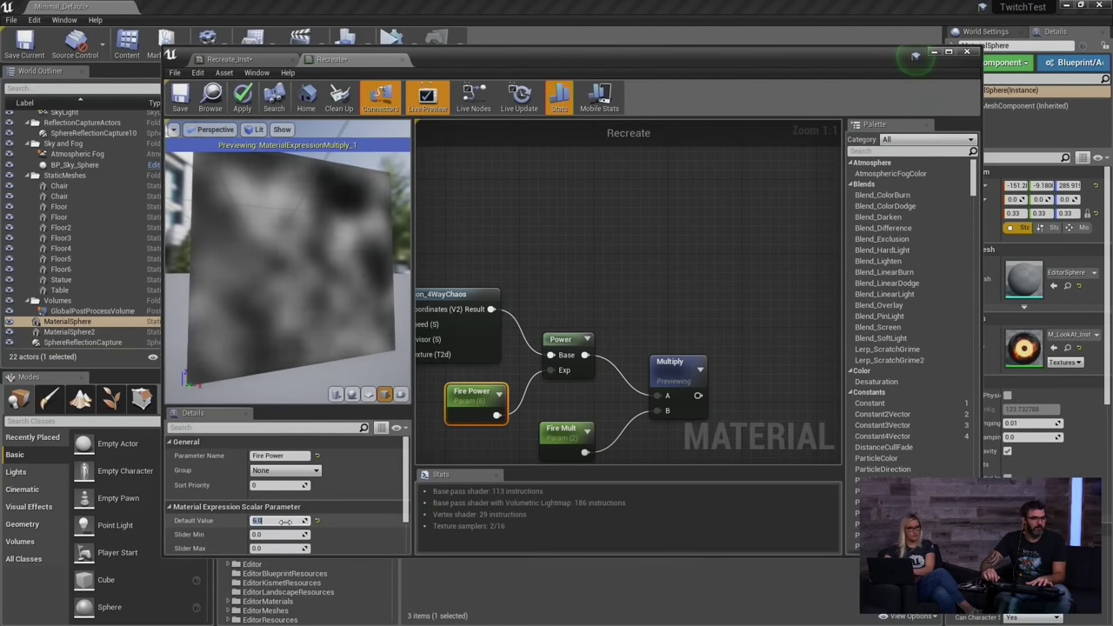
type("4")
key("Return")
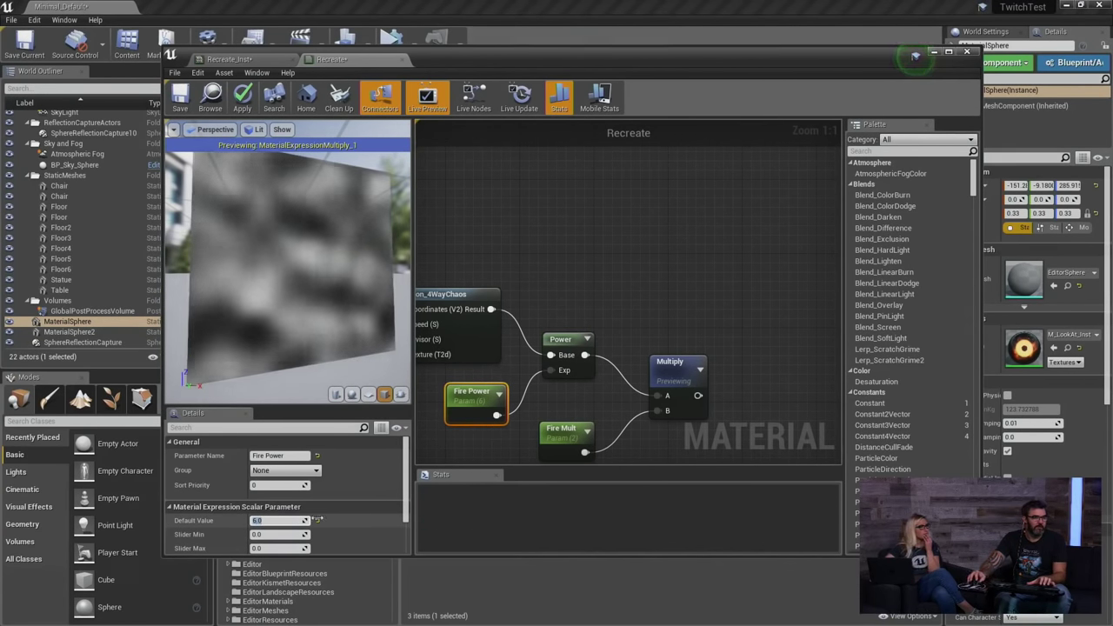
left_click(603, 336)
right_click_drag(682, 293, 607, 327)
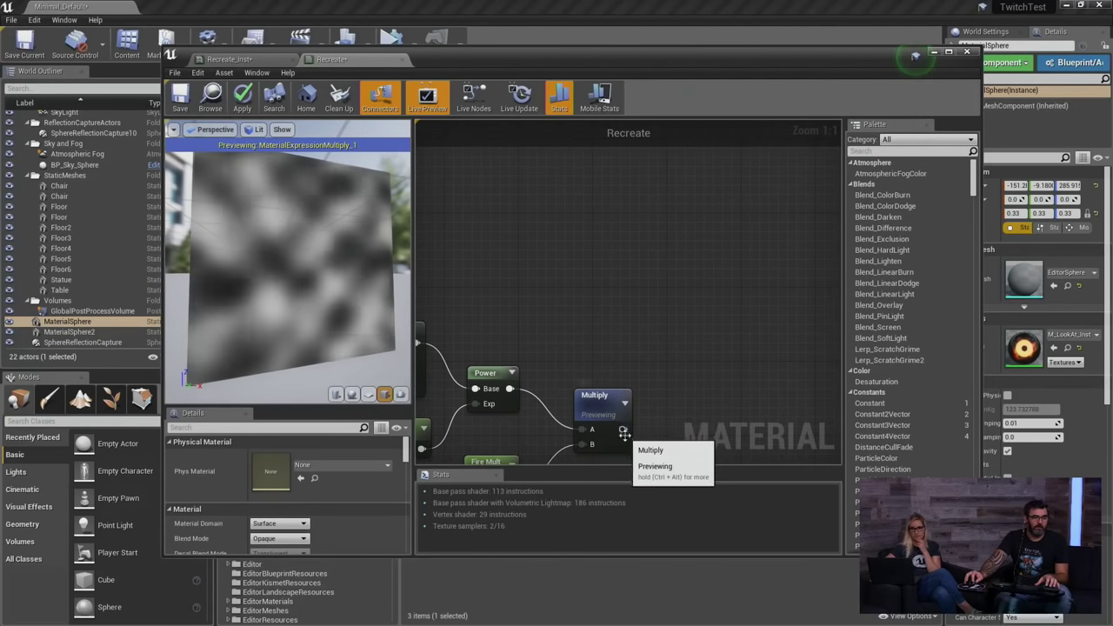
right_click(626, 319)
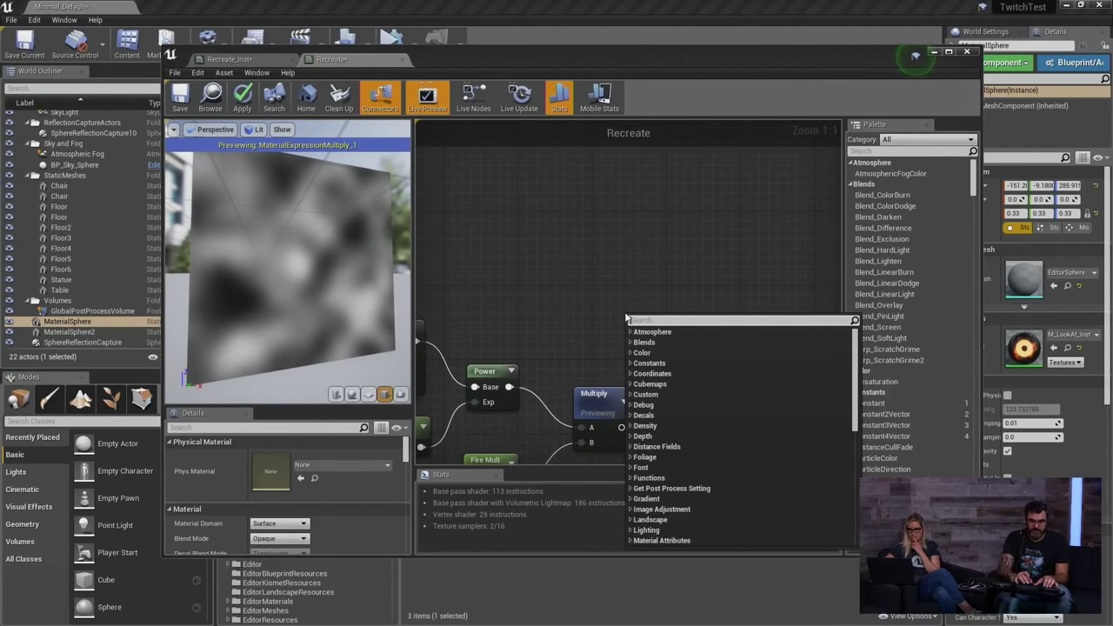
type("de")
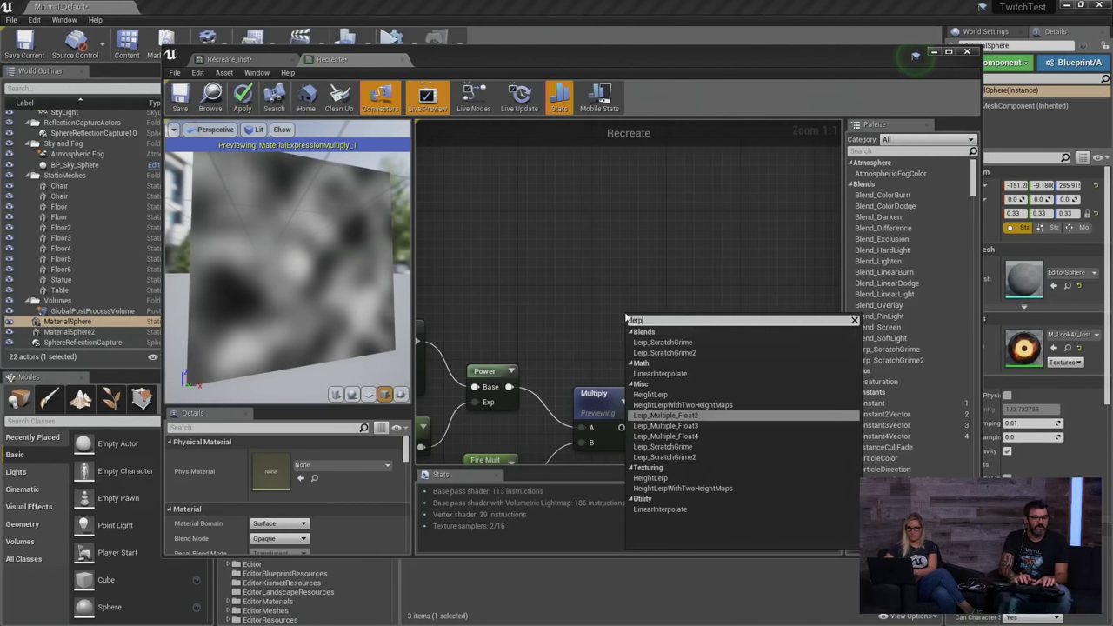
key("Return")
key("Delete")
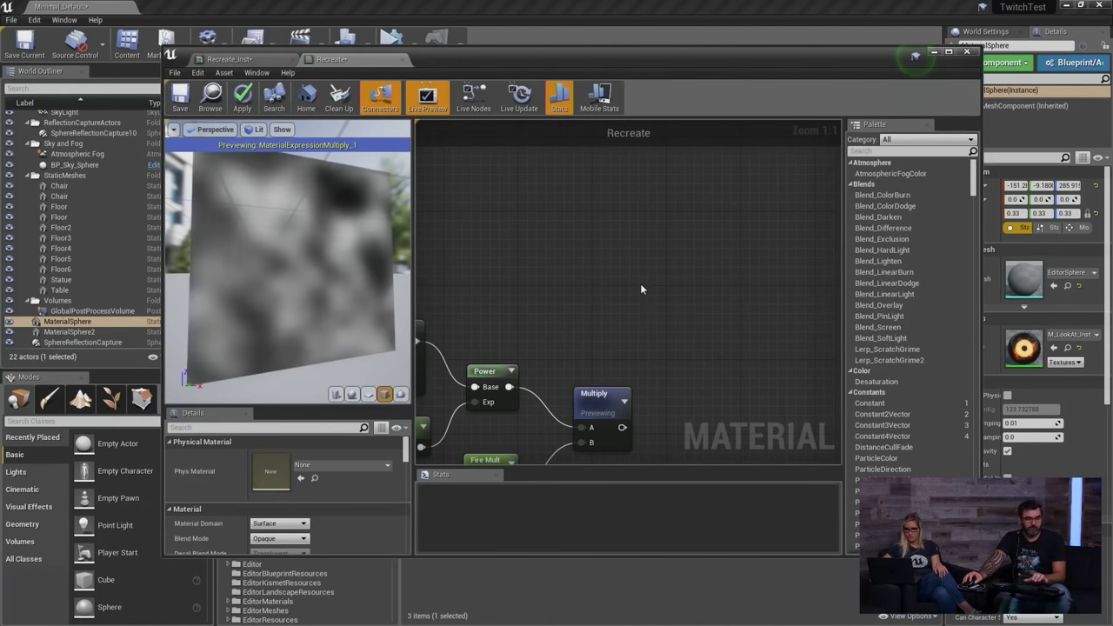
Add a Lerp node and route Multiply's output through a new Clamp (Min=0, Max=1) node into the Lerp's Alpha.
left_click(654, 292)
left_click_drag(622, 427, 669, 343)
left_click_drag(622, 427, 687, 417)
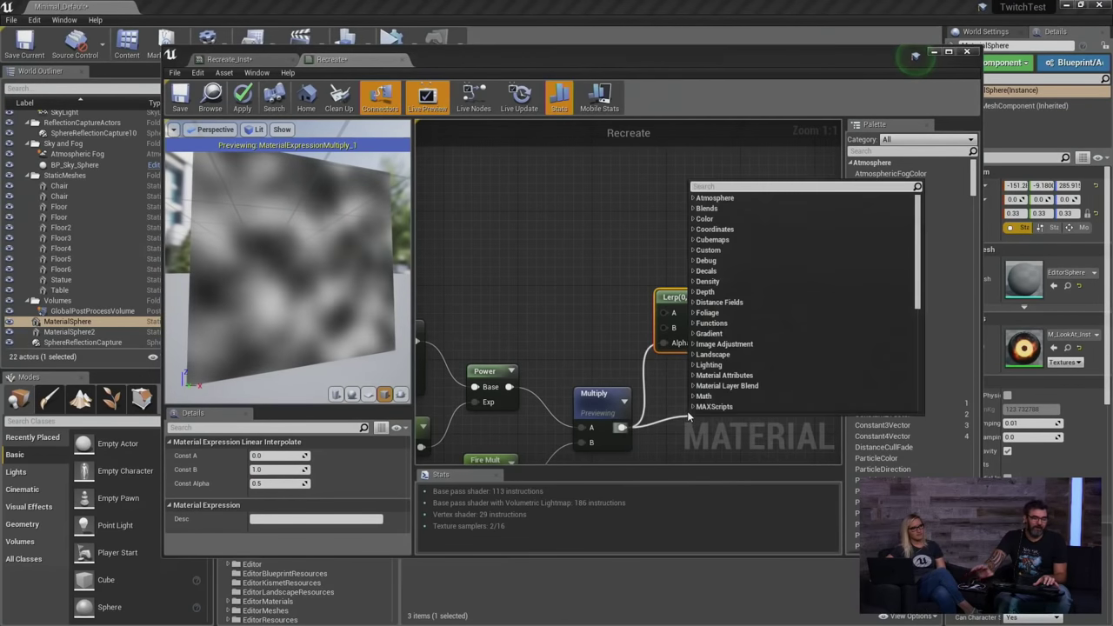
type("clam")
key("Return")
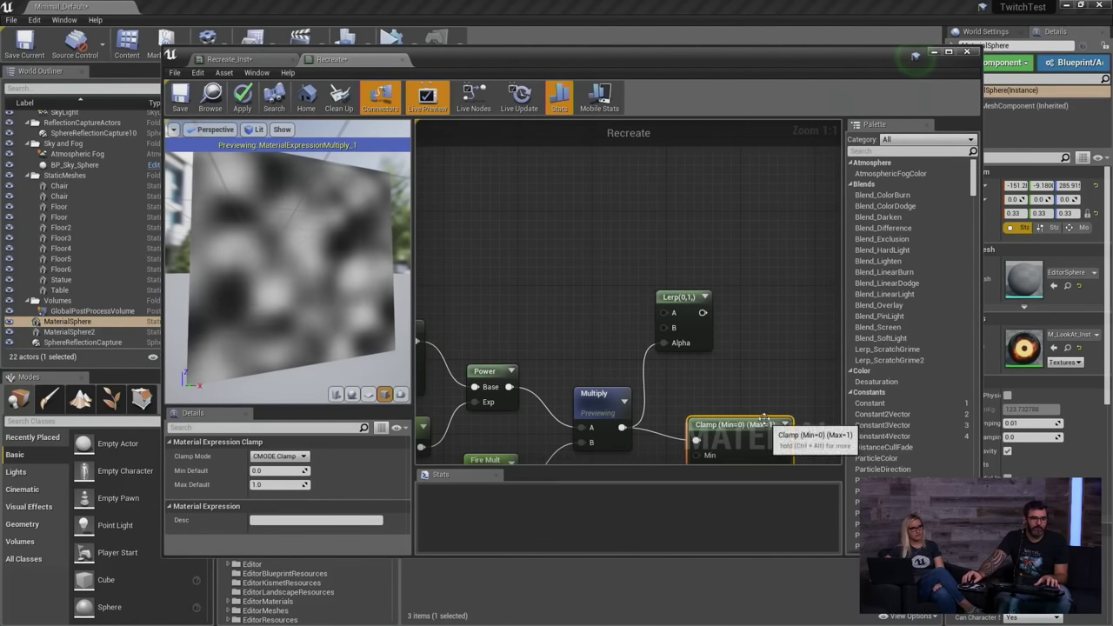
right_click_drag(740, 404, 718, 356)
left_click_drag(718, 356, 641, 295)
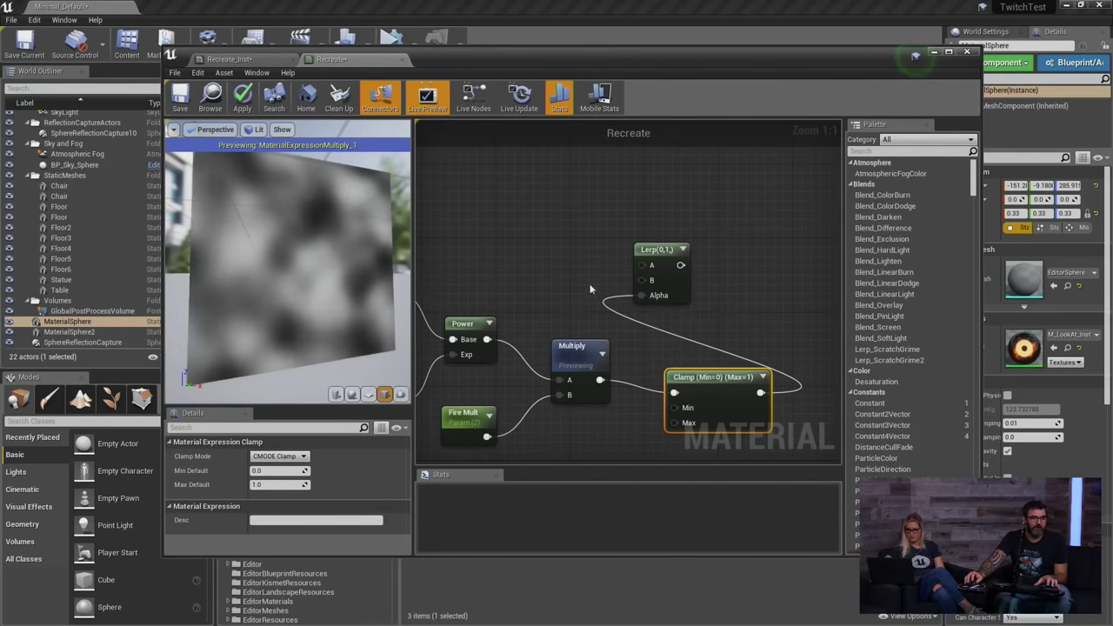
right_click_drag(540, 188, 612, 299)
left_click(615, 271)
left_click(614, 270)
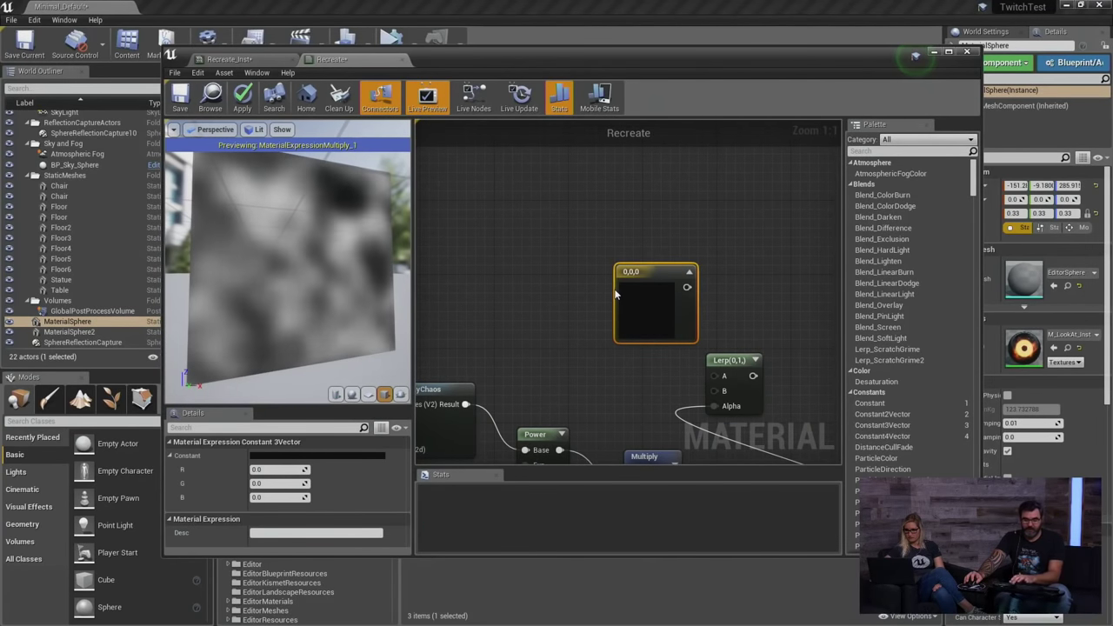
key("Delete")
Place two vector parameter nodes one below the other on the graph and shift them up beside the Lerp.
left_click(581, 231)
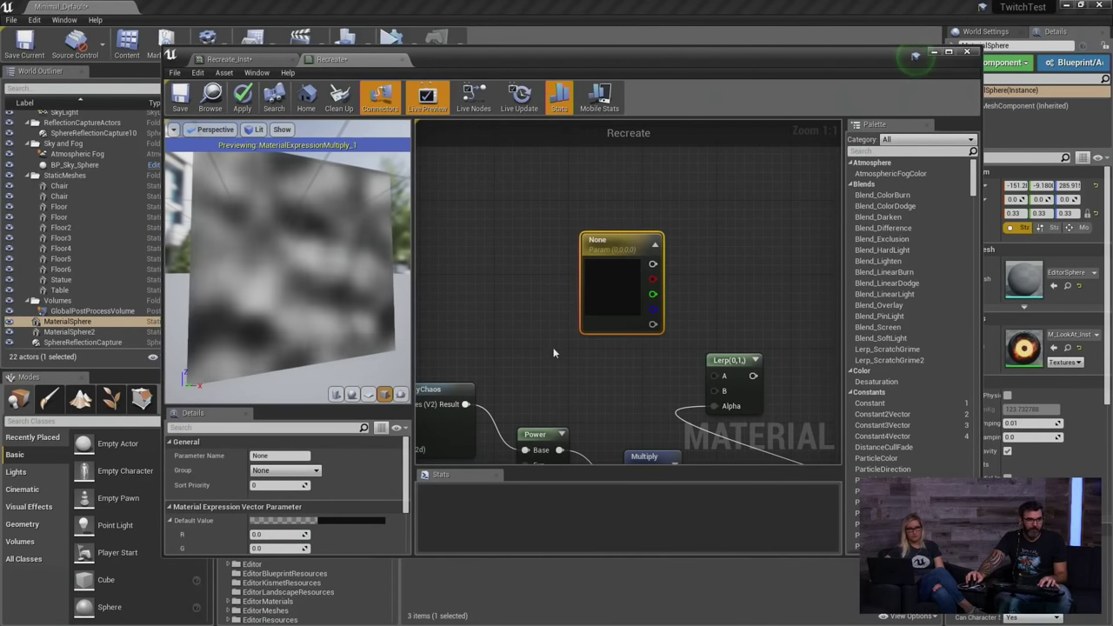
left_click(553, 359)
left_click_drag(588, 371, 588, 289)
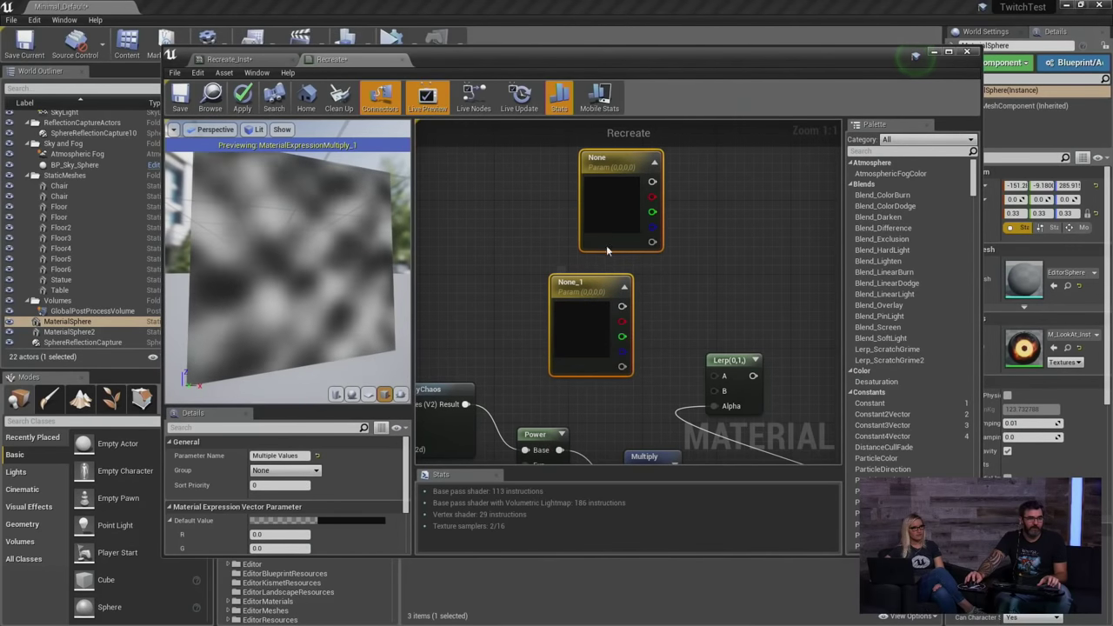
Name the upper vector parameter Heat One and the lower one Heat Two.
left_click(295, 455)
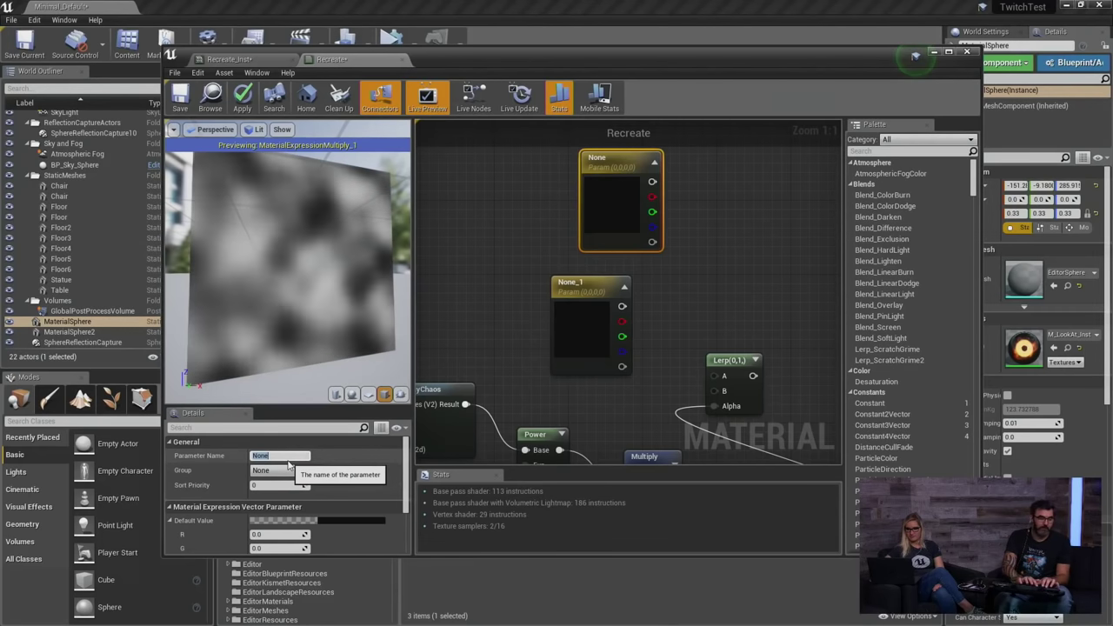
type("Heat One")
key("Return")
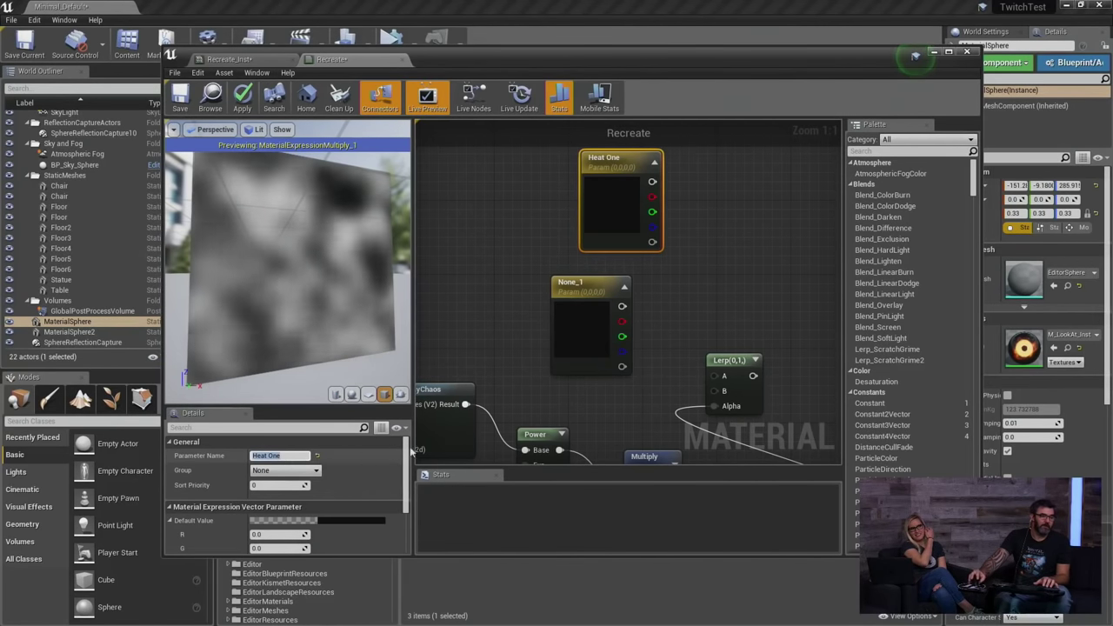
left_click(583, 322)
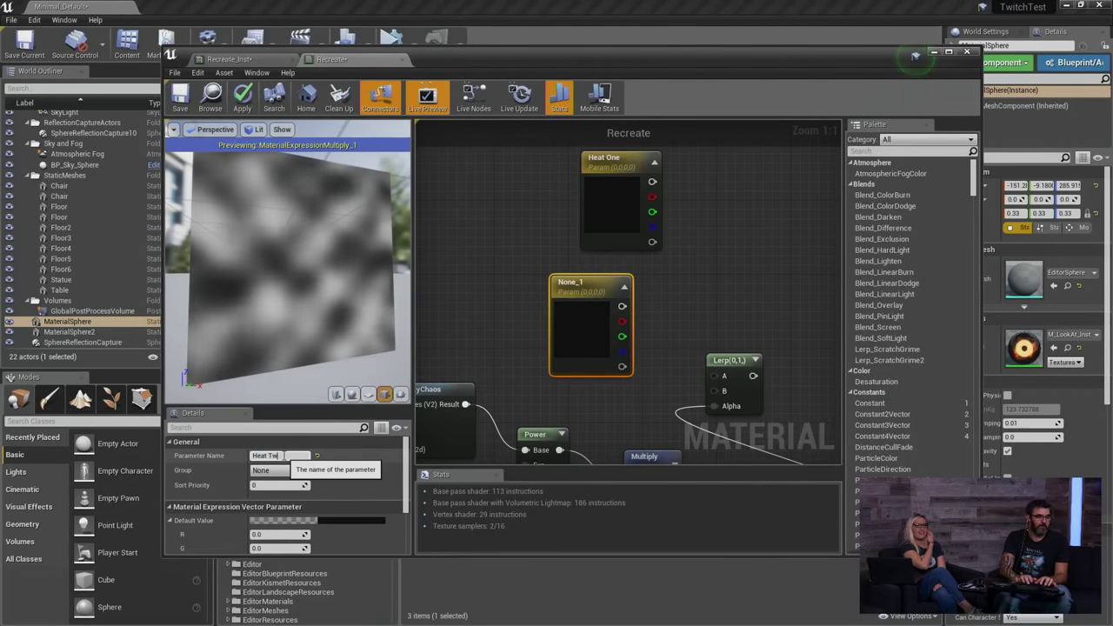
key("Return")
Open the Motion_4WayChaos function and survey its graph from the output back to the Coordinates and Speed inputs.
right_click_drag(424, 392, 632, 322)
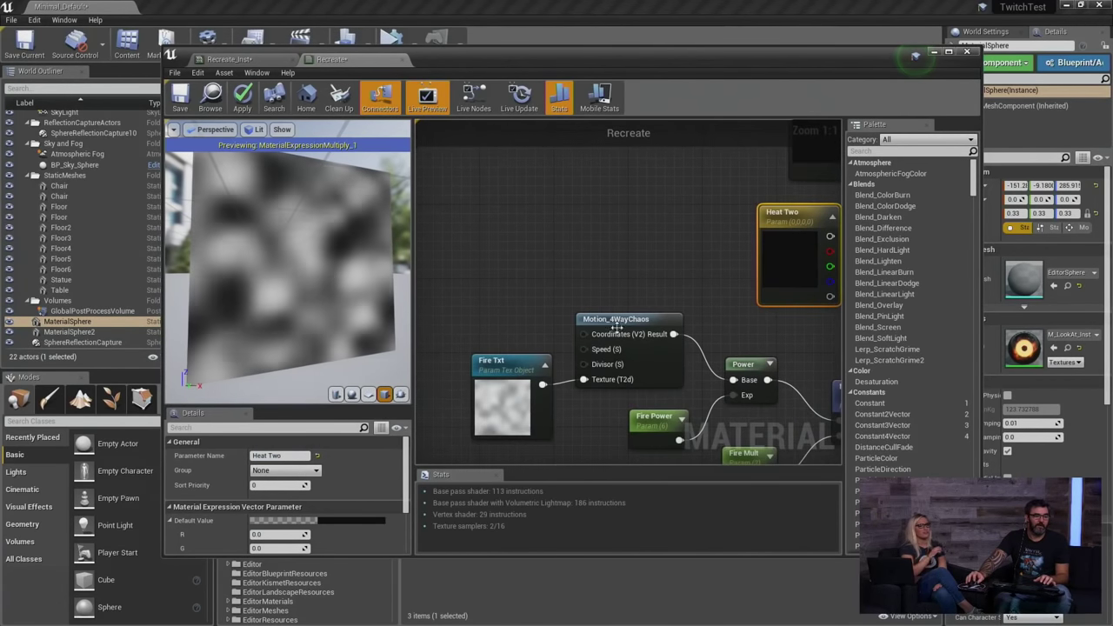
left_click(632, 321)
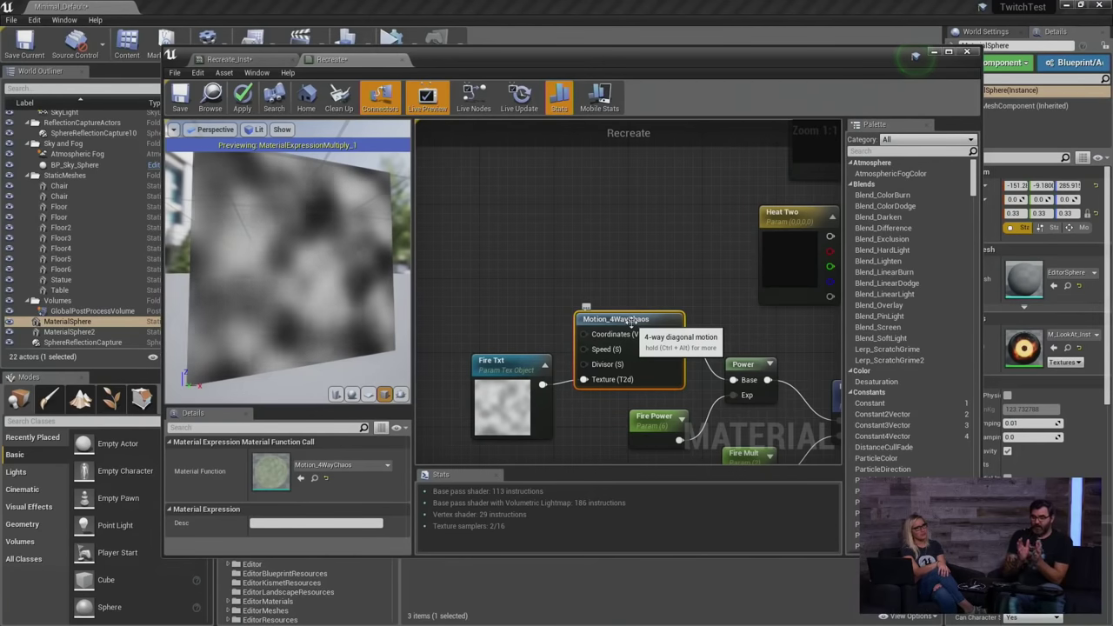
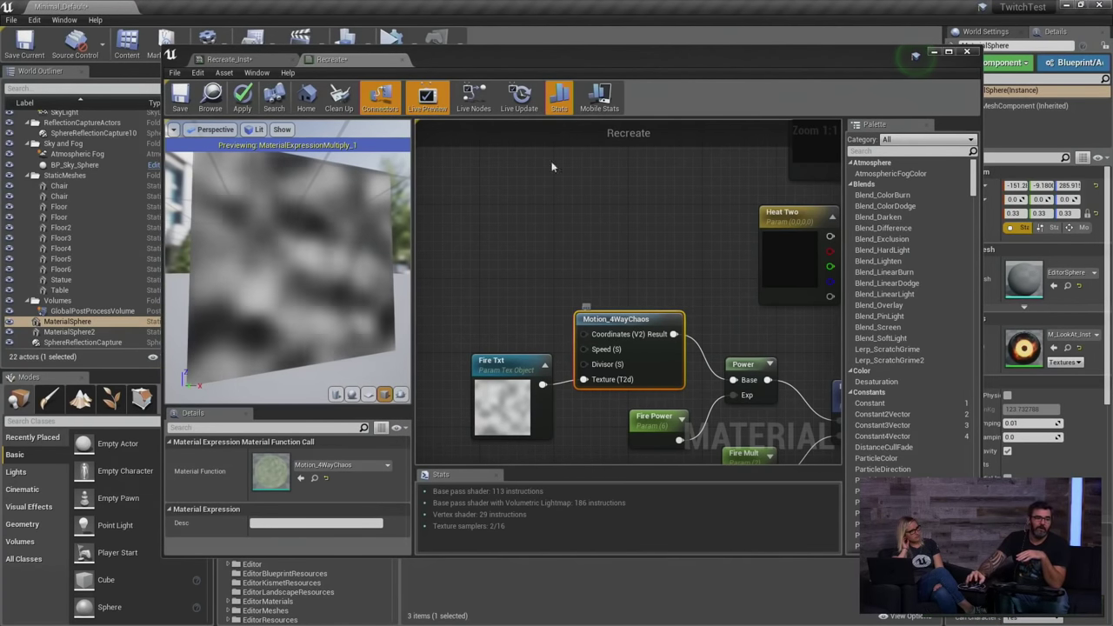
double_click(607, 369)
right_click_drag(550, 309, 719, 262)
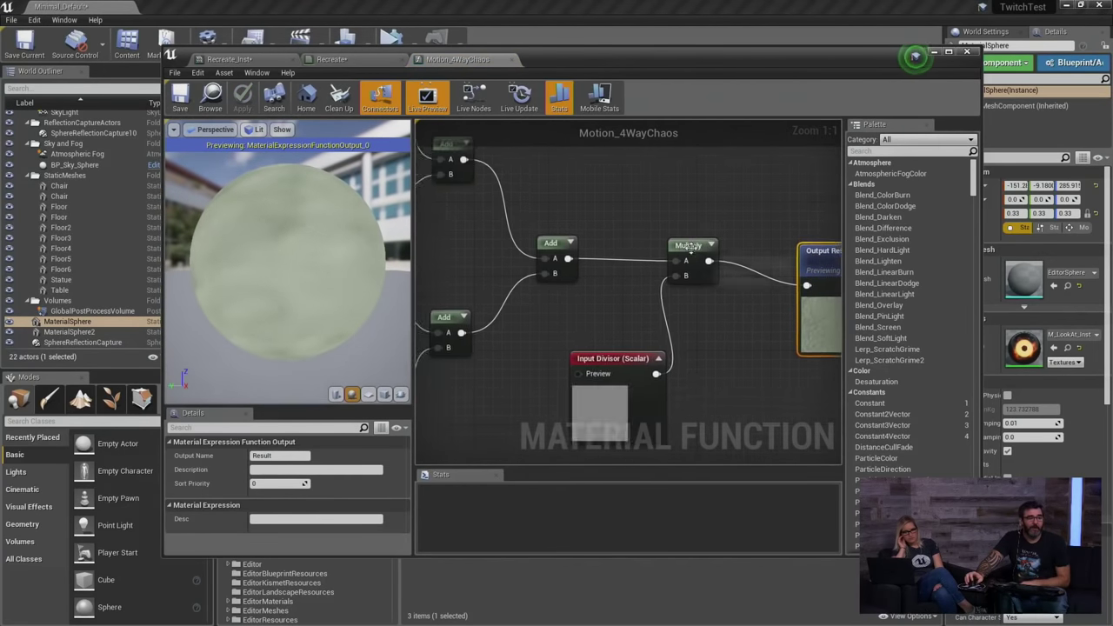
scroll(683, 253, "down", 8)
right_click_drag(574, 245, 617, 259)
scroll(646, 280, "up", 5)
left_click(680, 259)
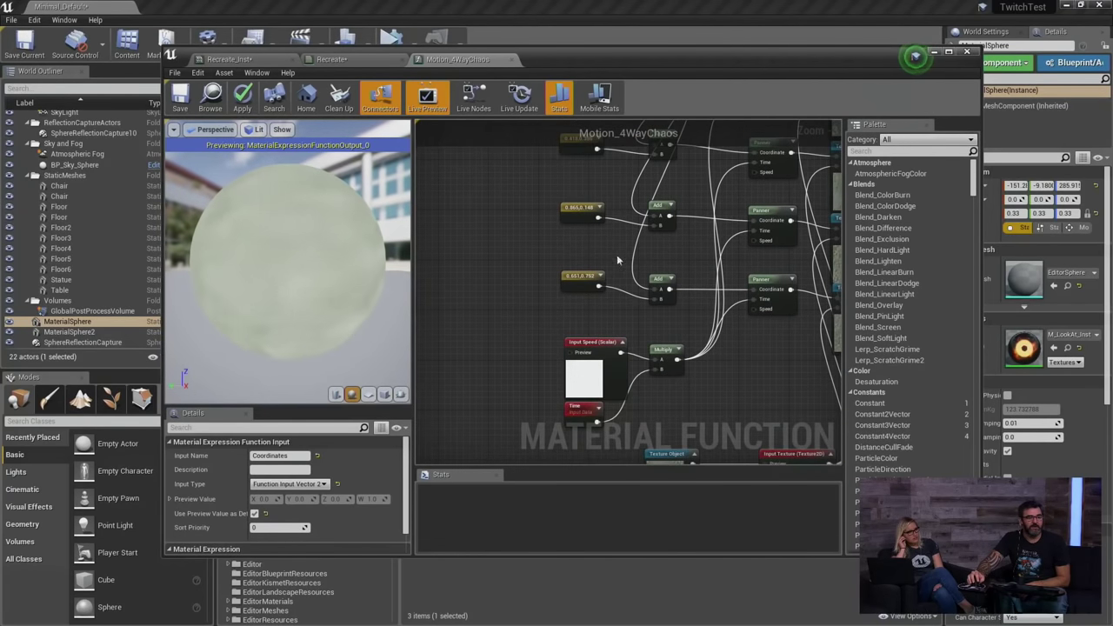
right_click_drag(798, 234, 588, 330)
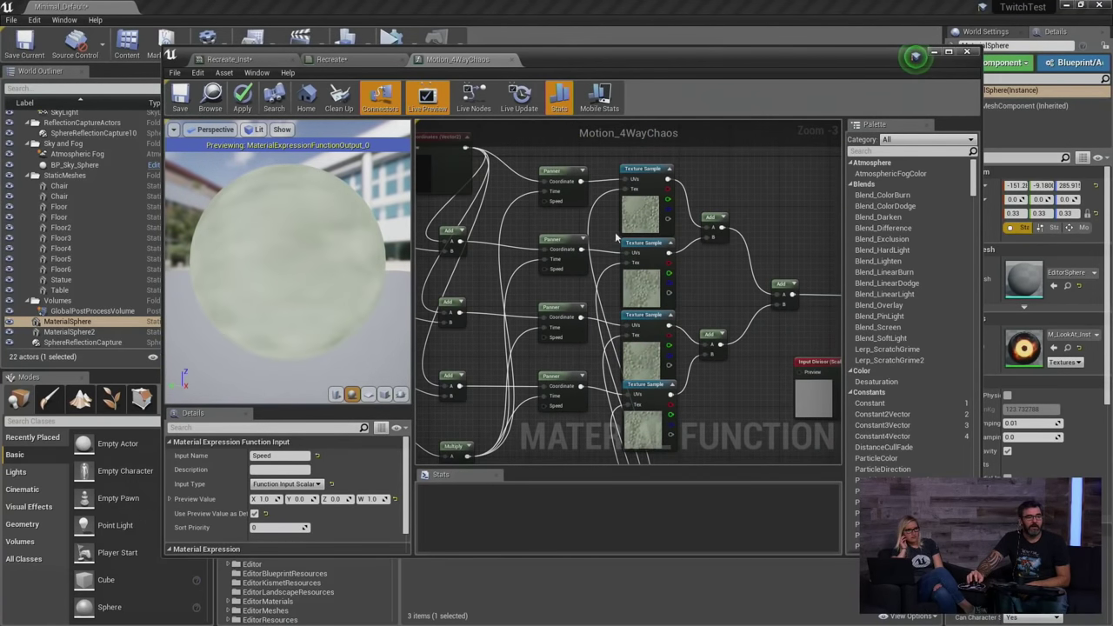
Examine the four Texture Sample nodes and trace them to the Input Texture node that feeds them.
left_click(640, 213)
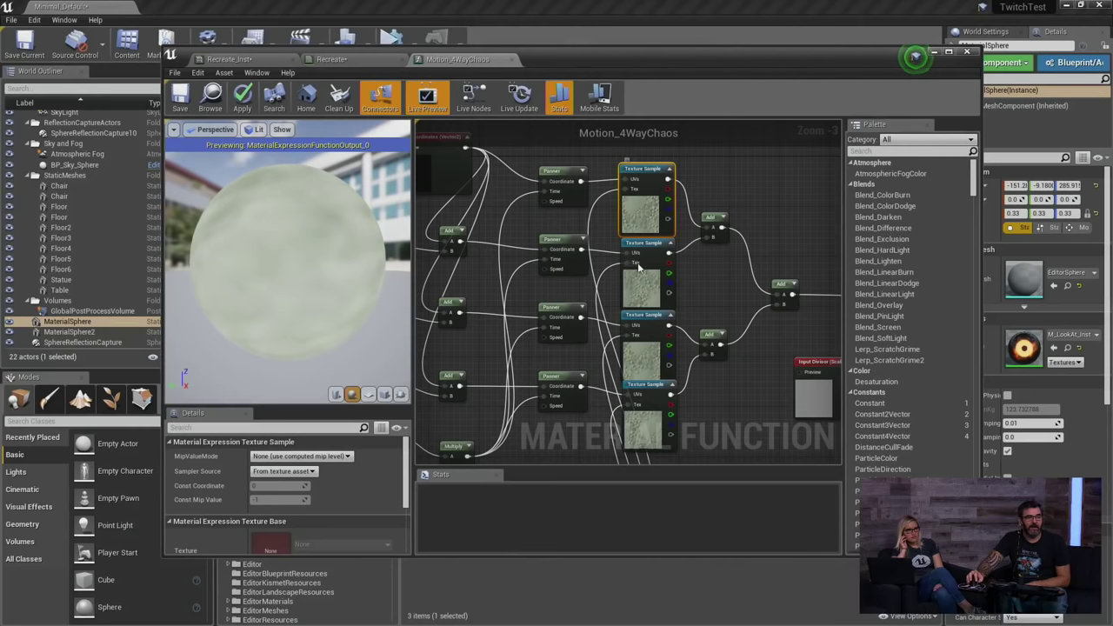
left_click(641, 385)
right_click_drag(666, 448, 669, 226)
left_click_drag(591, 361, 553, 362)
left_click(678, 206)
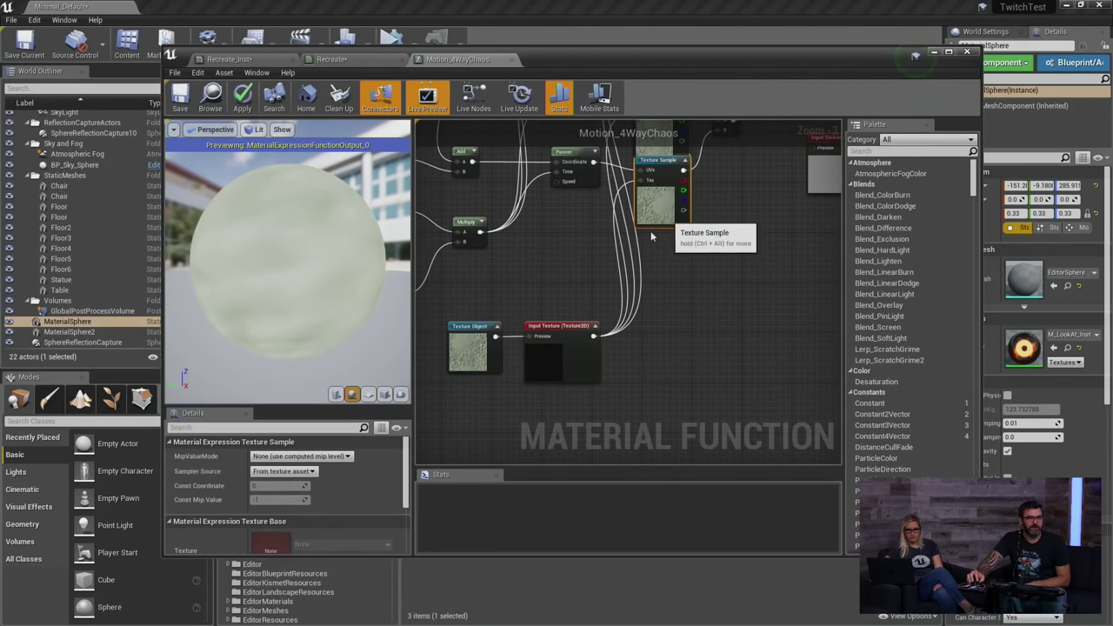
left_click(553, 356)
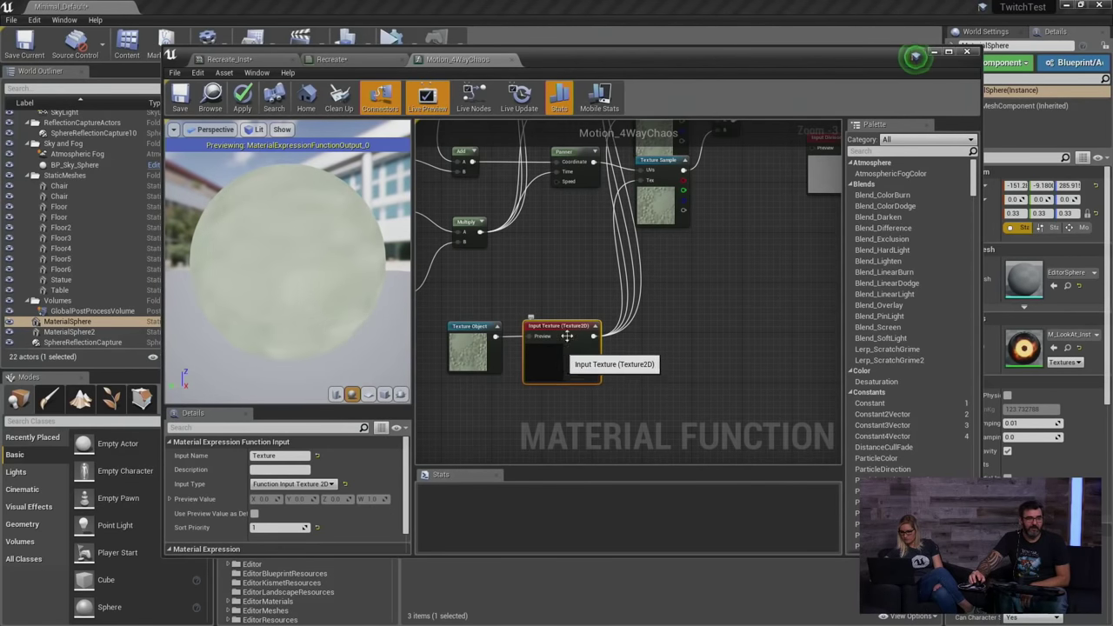
right_click_drag(567, 335, 557, 466)
left_click(620, 261)
left_click(621, 308)
left_click(624, 403)
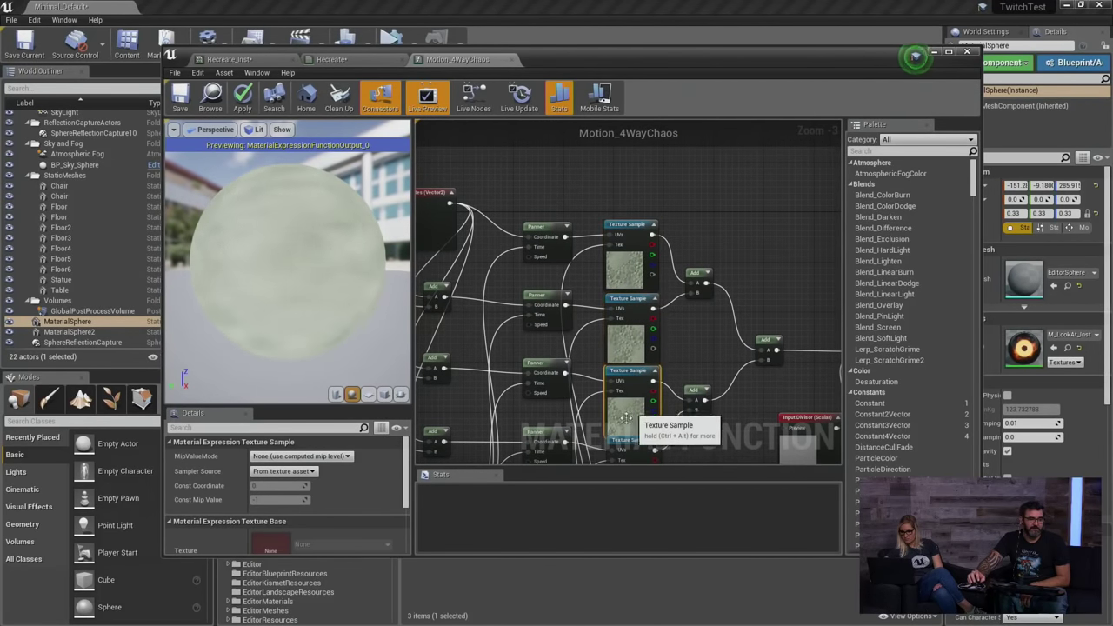
right_click_drag(623, 405, 643, 289)
left_click(640, 351)
right_click_drag(563, 389, 600, 294)
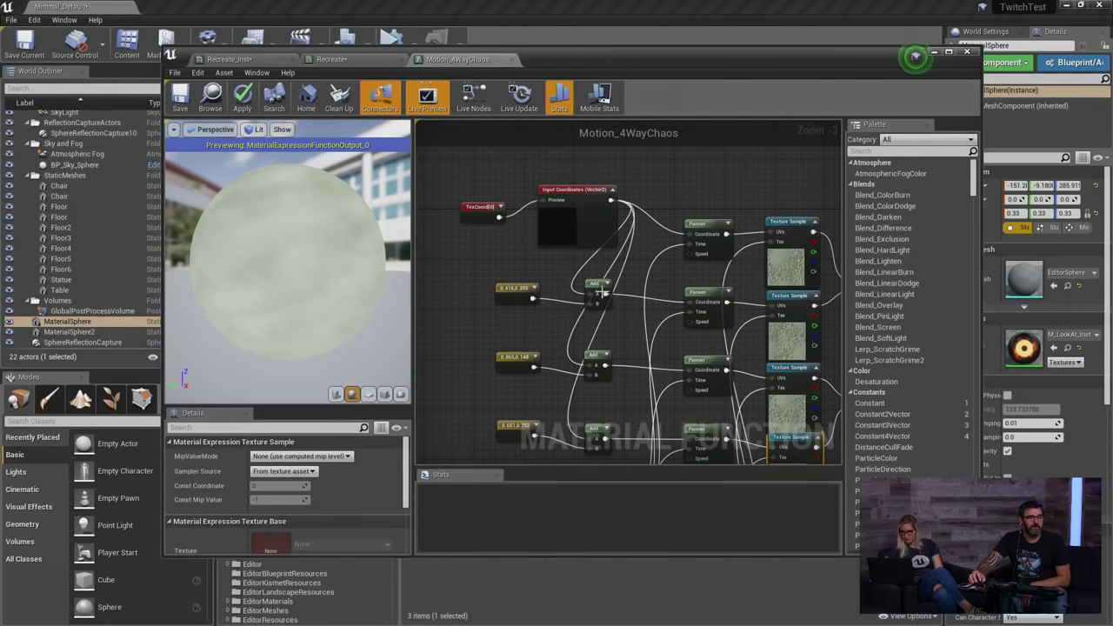
Move the TexCoord and Input Coordinates nodes up and to the left, and line up the three Constant 2Vector offset nodes.
left_click_drag(465, 253, 506, 196)
right_click_drag(594, 246, 605, 192)
left_click(516, 241)
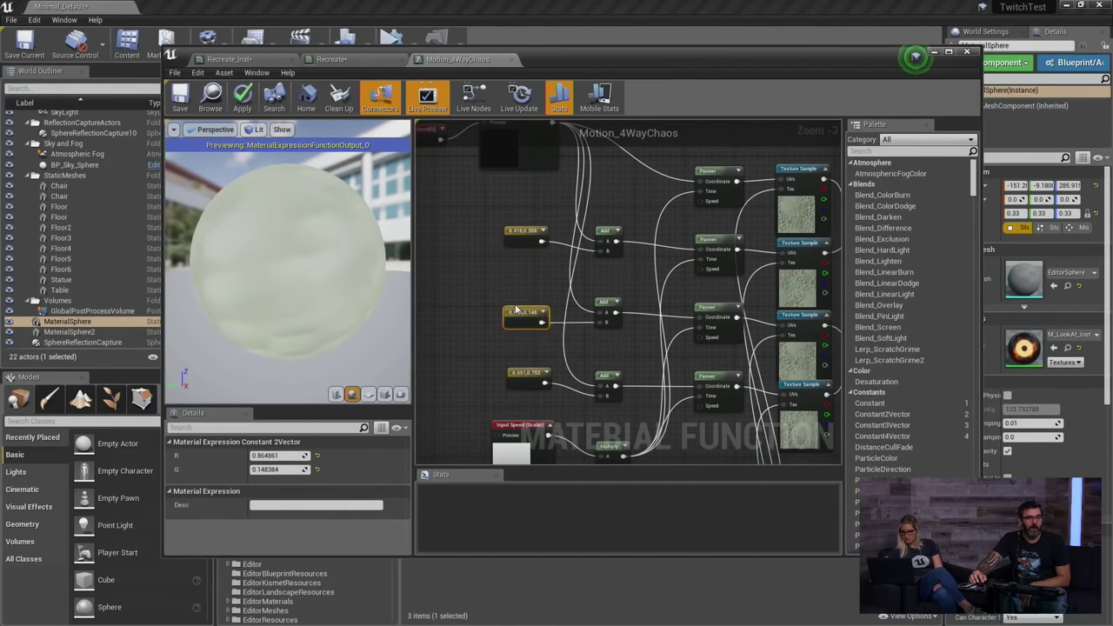
left_click_drag(517, 311, 517, 298)
left_click_drag(522, 386, 520, 376)
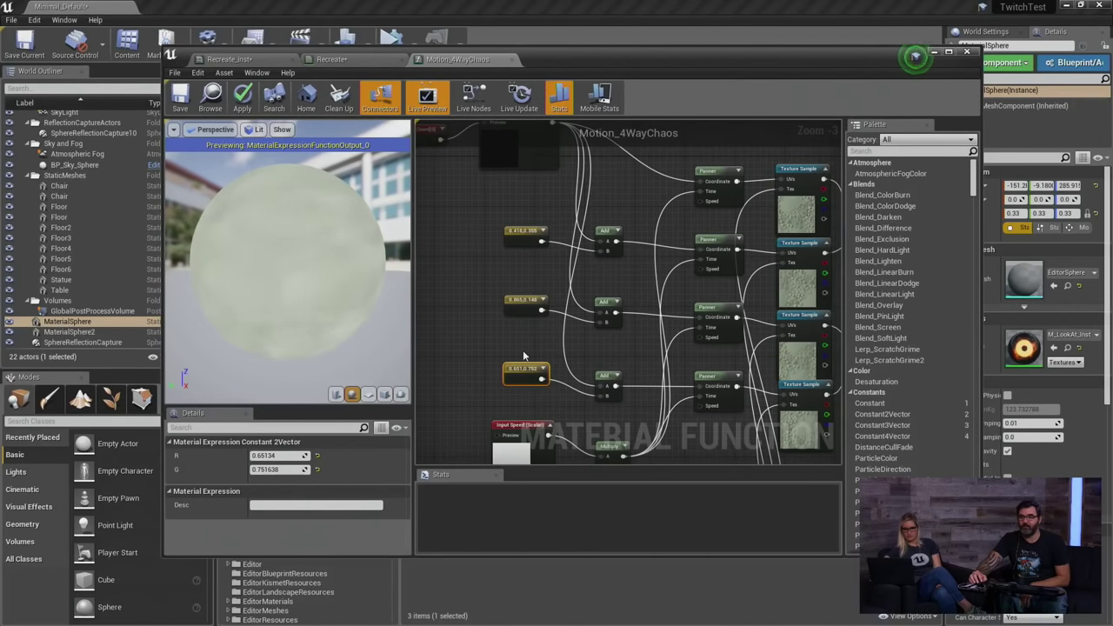
Compare the Speed X and Speed Y settings of the four Panner nodes.
right_click_drag(620, 291, 579, 283)
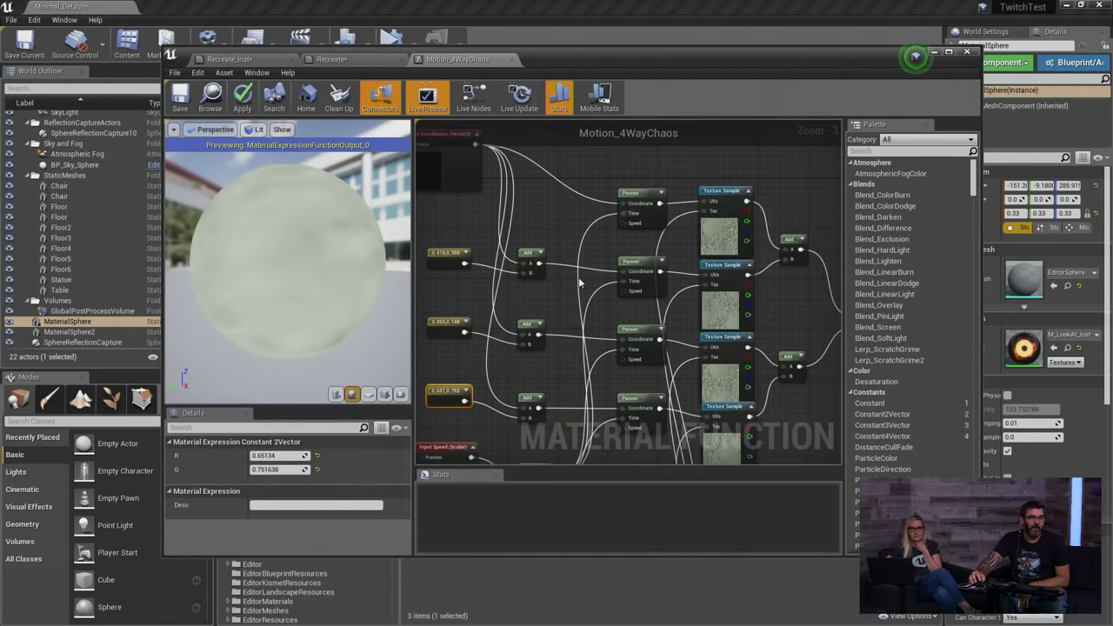
left_click(635, 201)
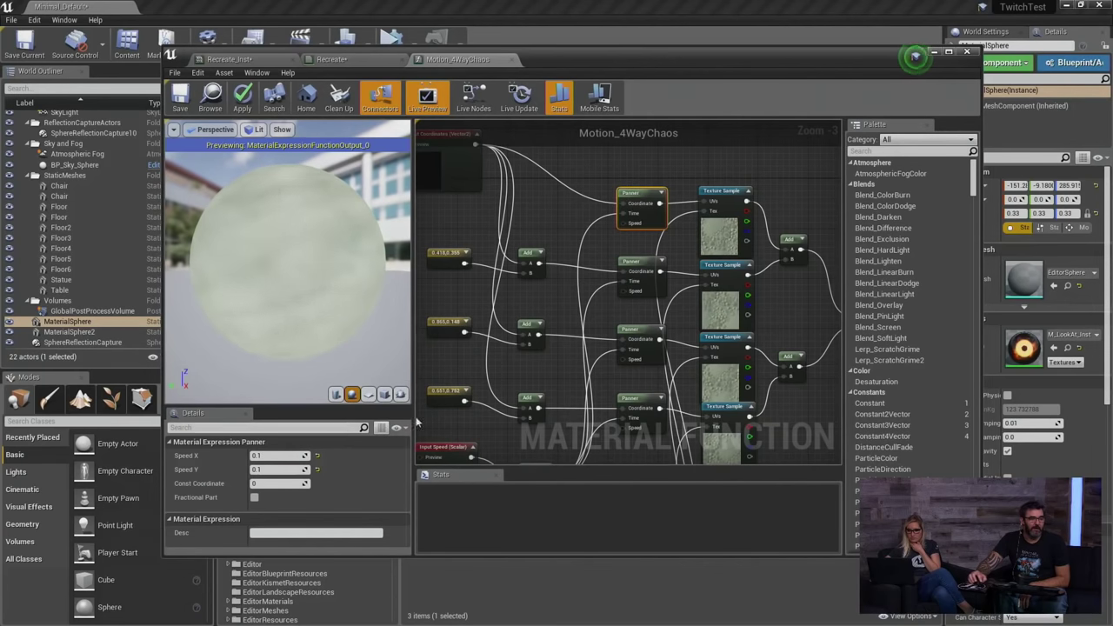
left_click(635, 259)
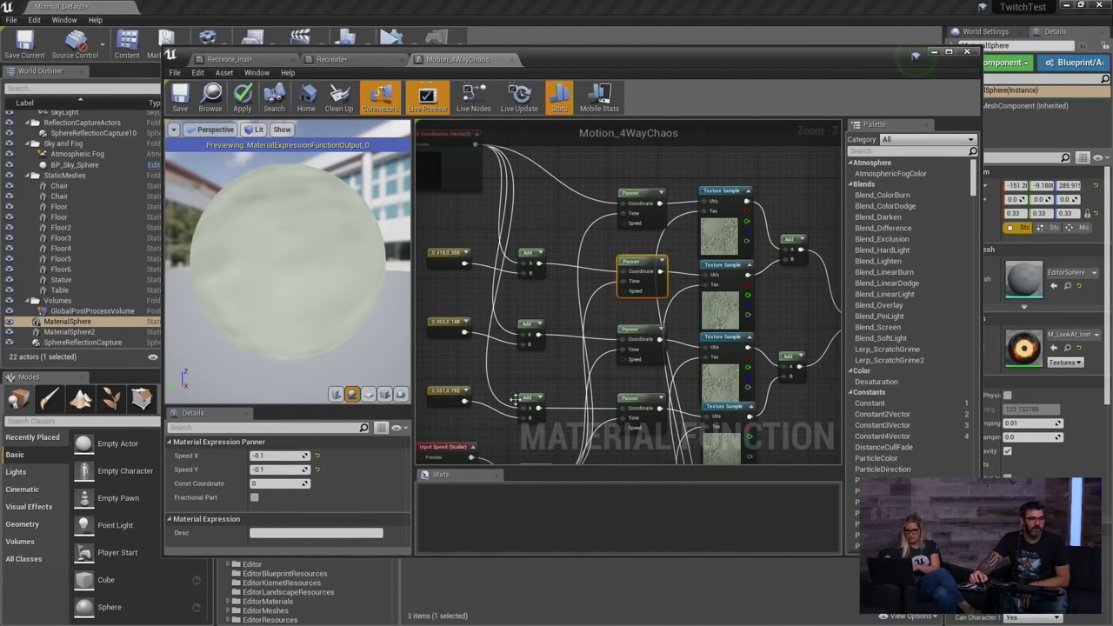
left_click(648, 334)
left_click(639, 399)
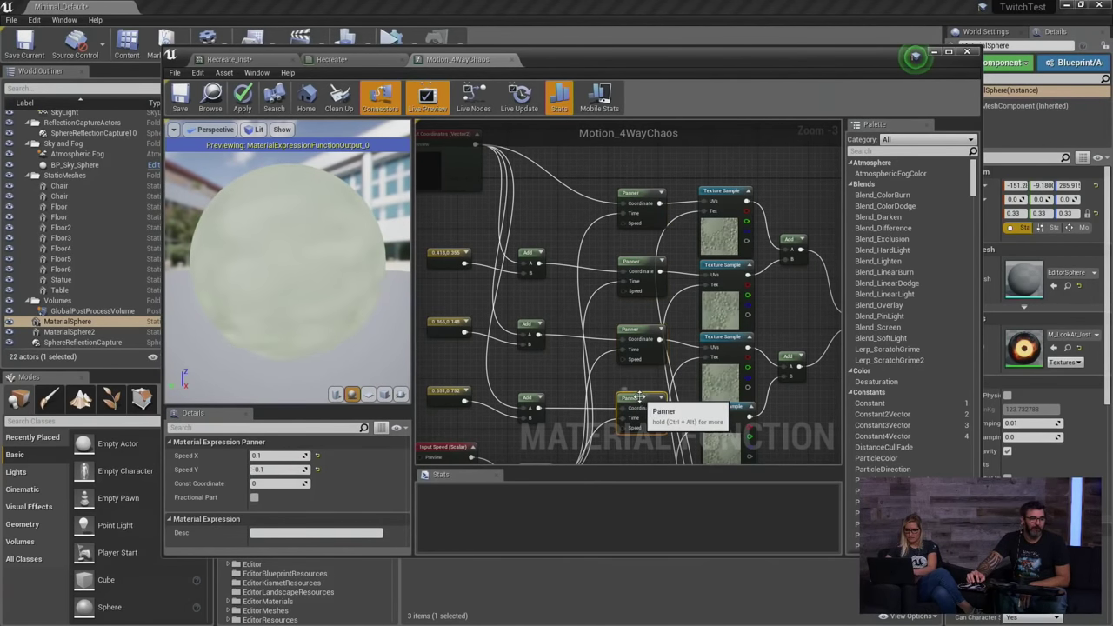
left_click(640, 192)
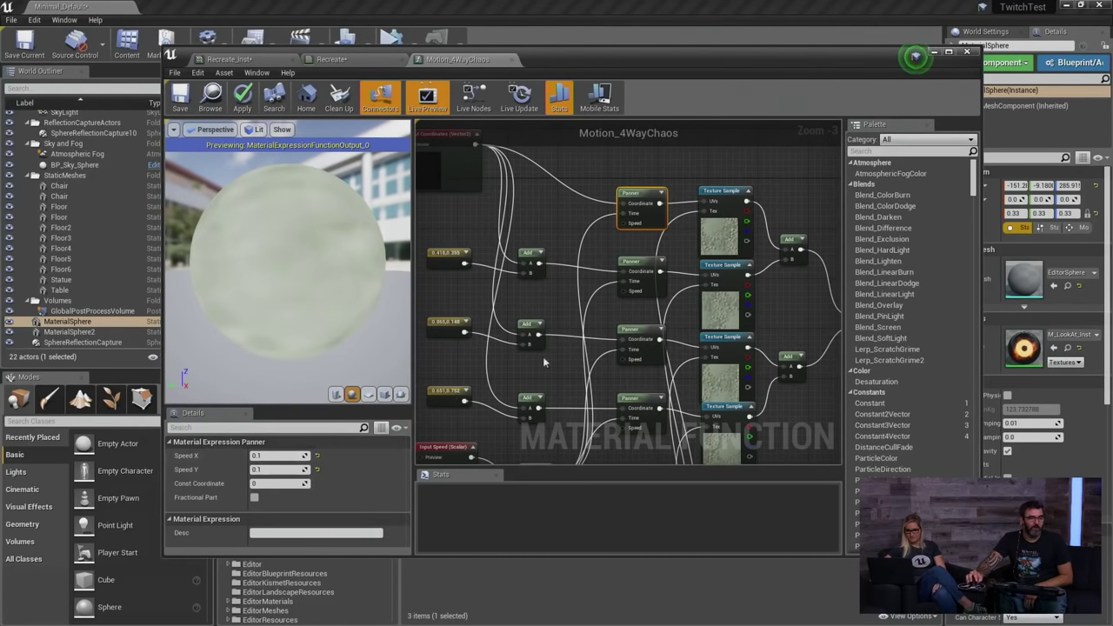
left_click(638, 261)
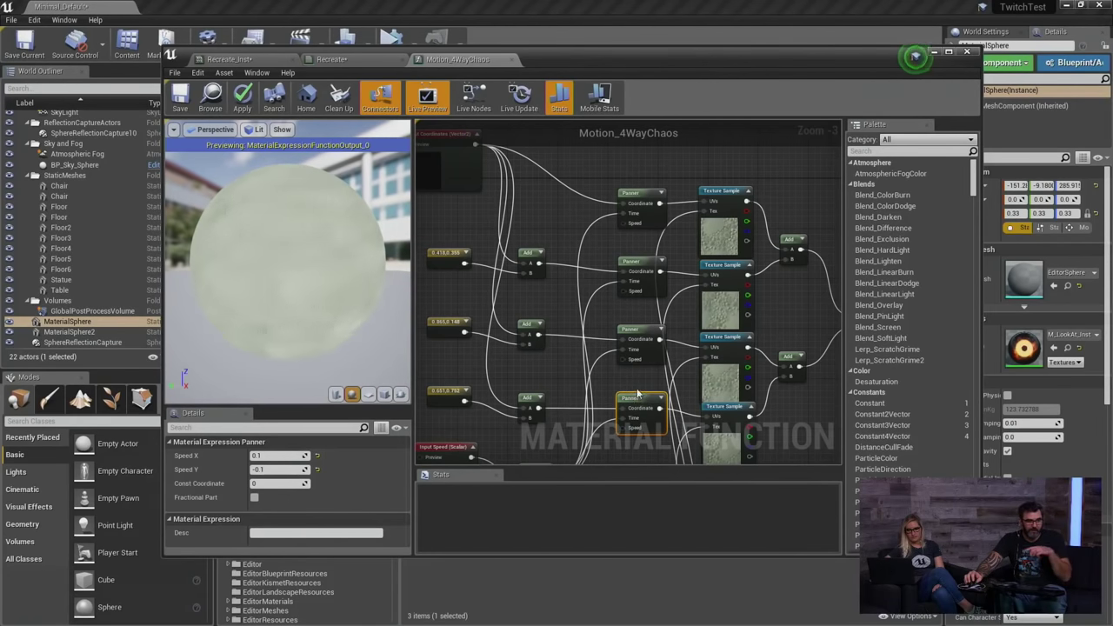
Examine how the Add nodes combine the texture samples and how the Input Divisor scales them through Multiply.
right_click_drag(637, 393, 496, 373)
right_click_drag(676, 315, 570, 298)
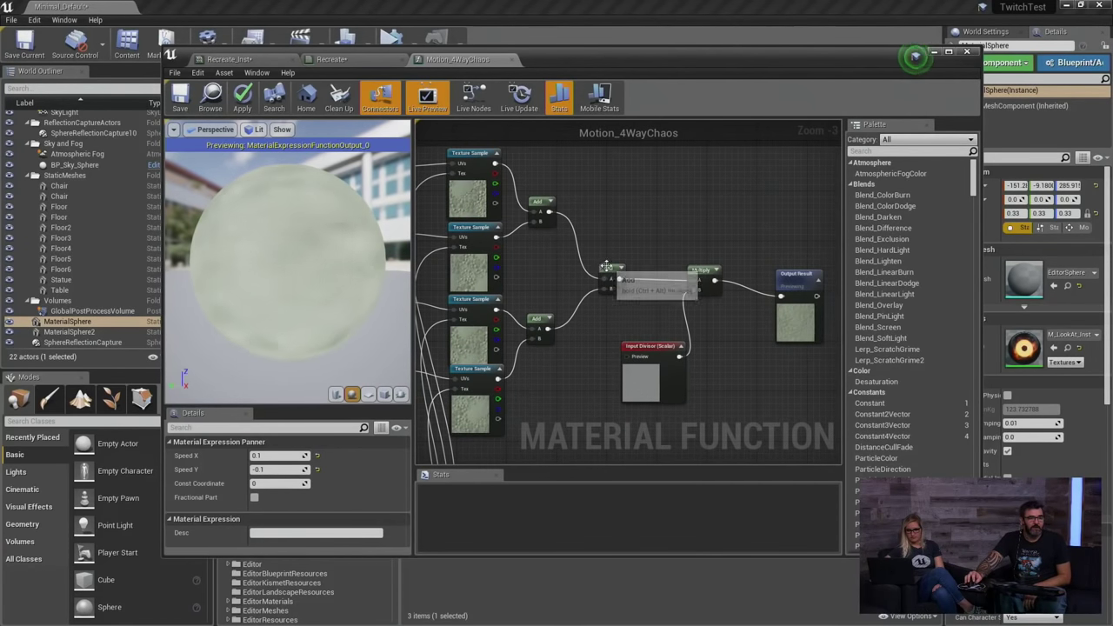
left_click_drag(606, 265, 608, 268)
left_click(700, 270)
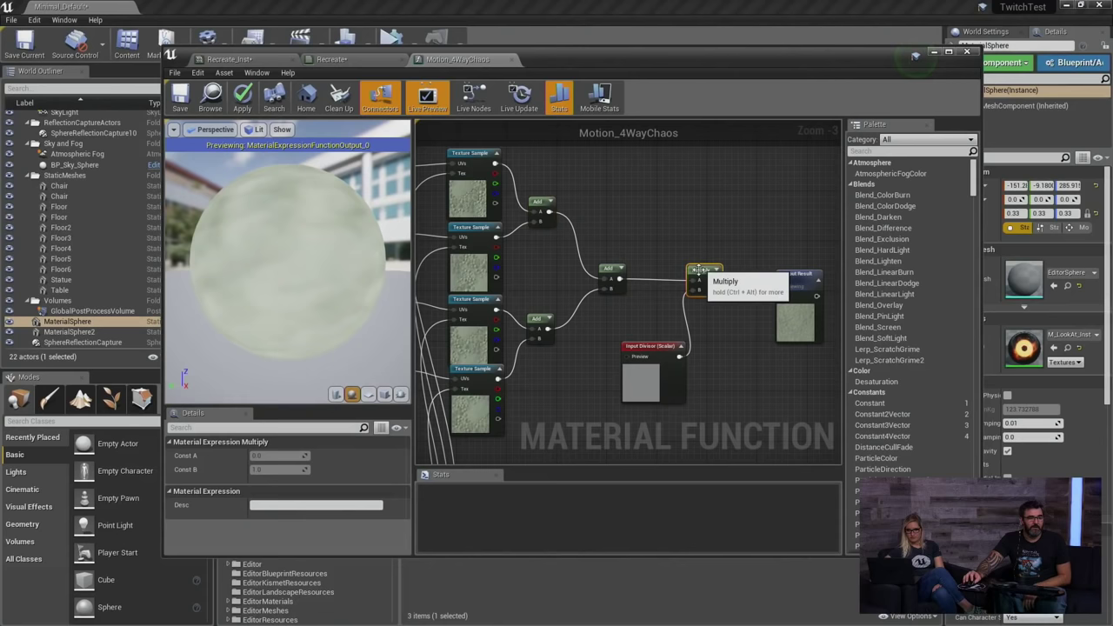
left_click(666, 346)
left_click_drag(666, 346, 650, 340)
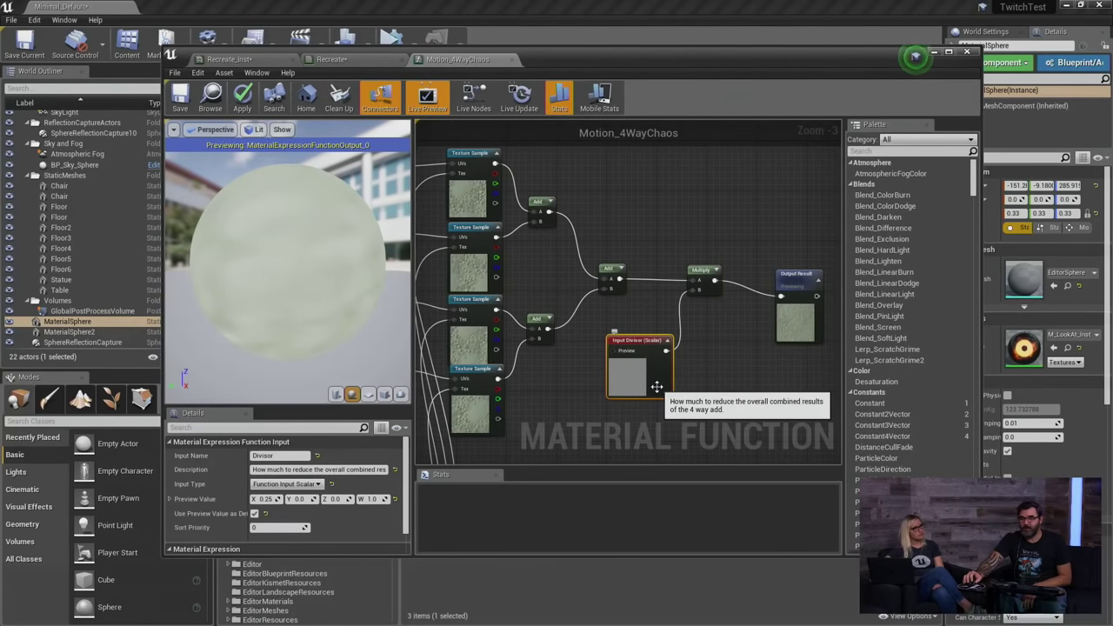
mouse_move(612, 273)
left_mouse_down()
mouse_move(610, 248)
mouse_move(621, 275)
left_mouse_up()
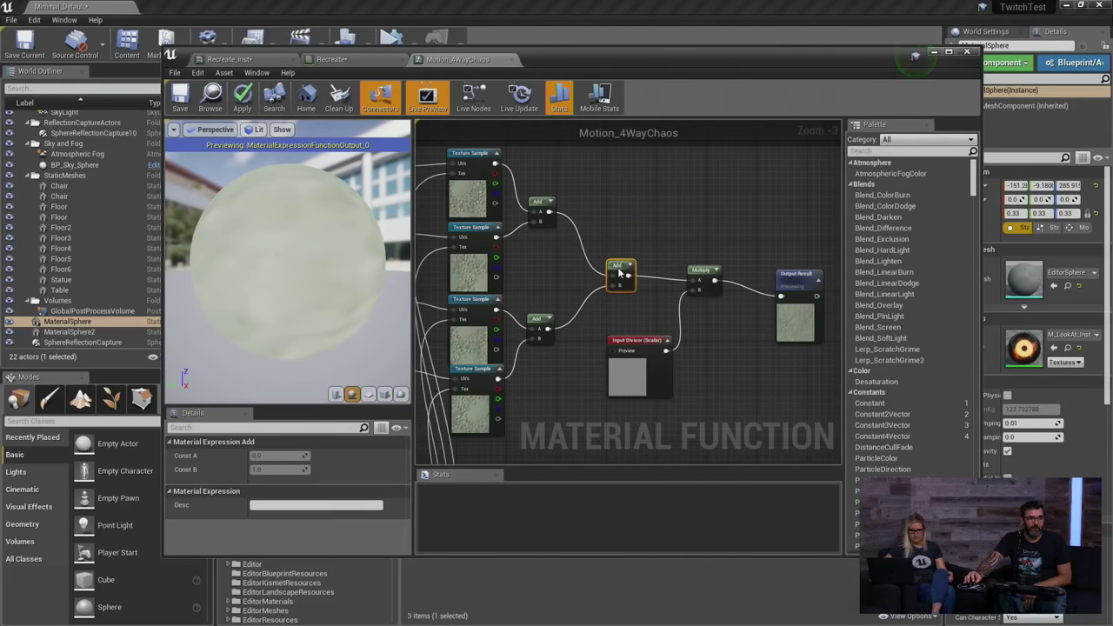
left_click(693, 268)
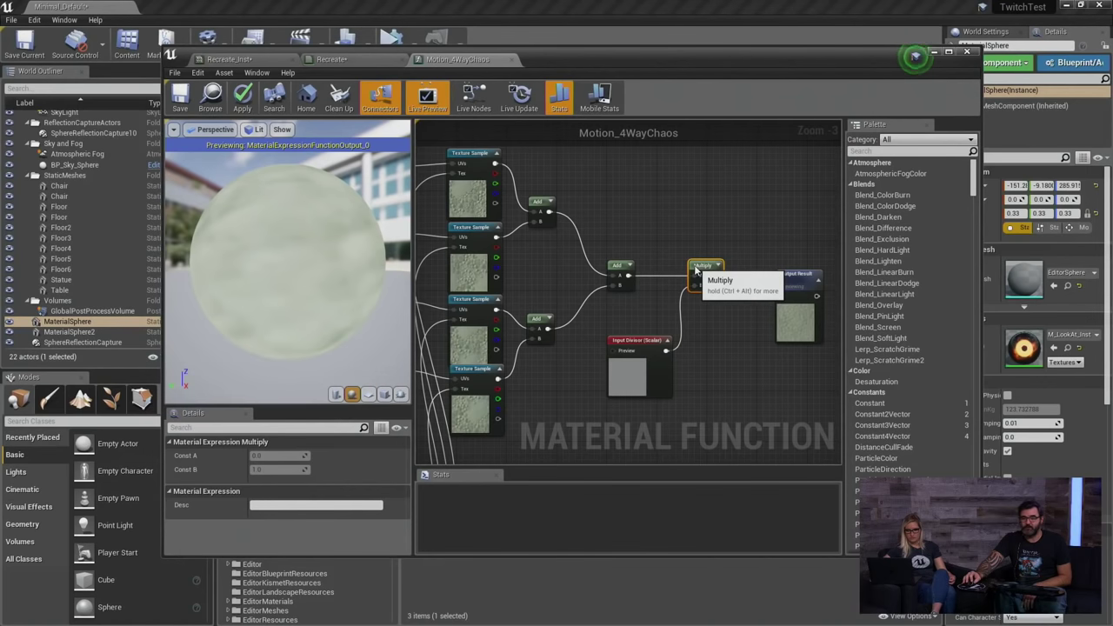
Select the Output Result node, set the preview mesh to a plane, and orbit the preview to inspect the texture up close.
right_click_drag(729, 306, 615, 300)
left_click(681, 318)
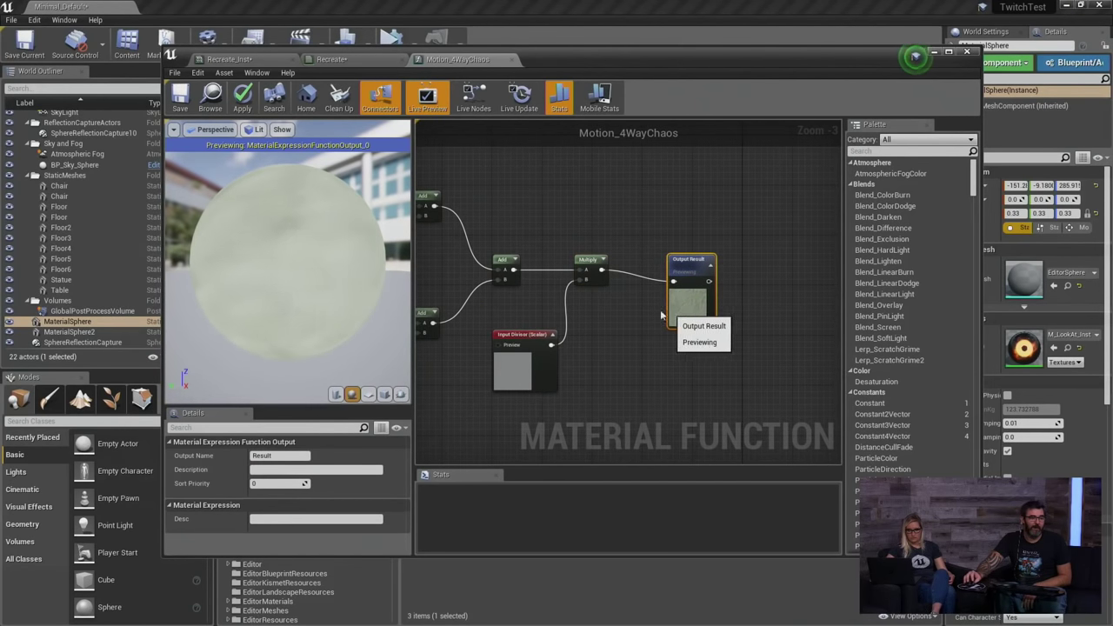
left_click(369, 395)
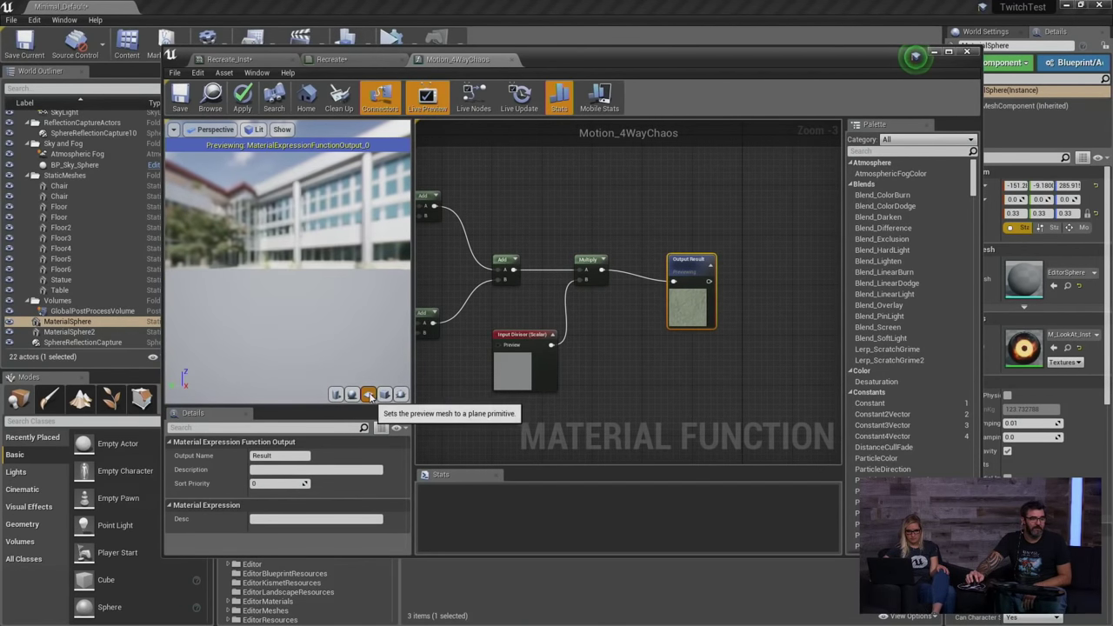
left_click_drag(318, 261, 344, 338)
right_click_drag(344, 338, 345, 296)
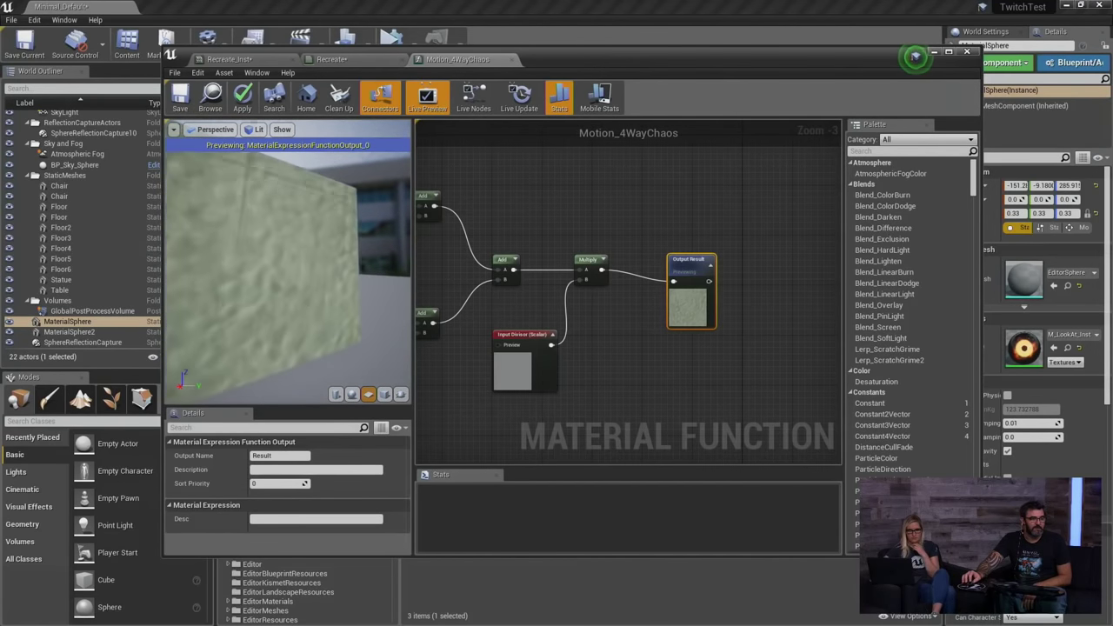
Preview the final Add and Multiply nodes of Motion_4WayChaos and close the function without applying changes.
left_click_drag(344, 337, 333, 329)
right_click_drag(333, 330, 333, 348)
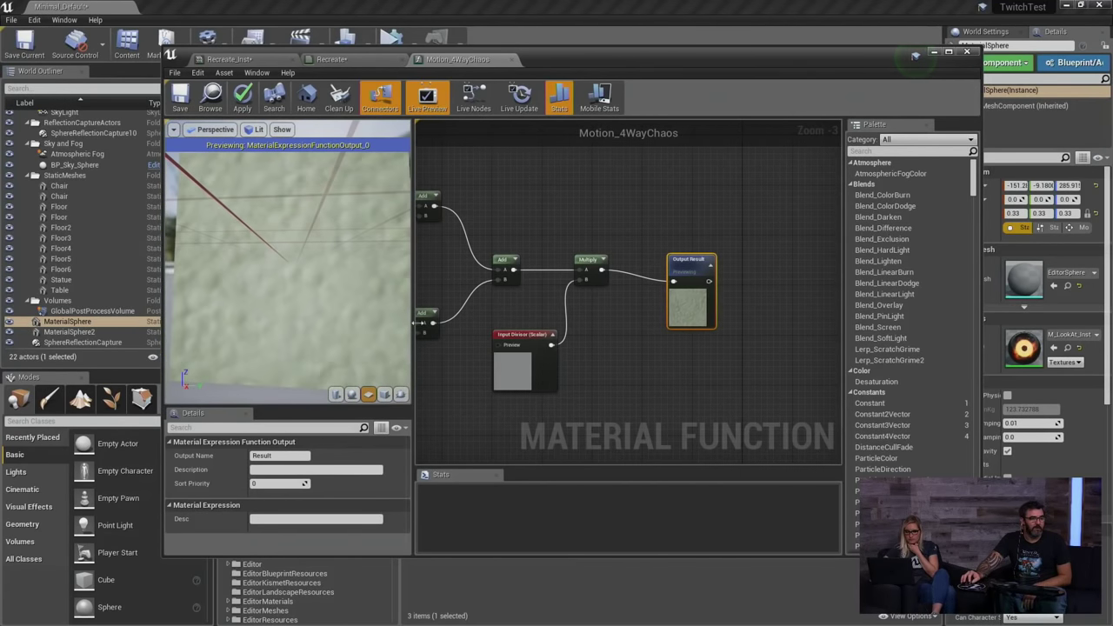
right_click(504, 262)
left_click(548, 265)
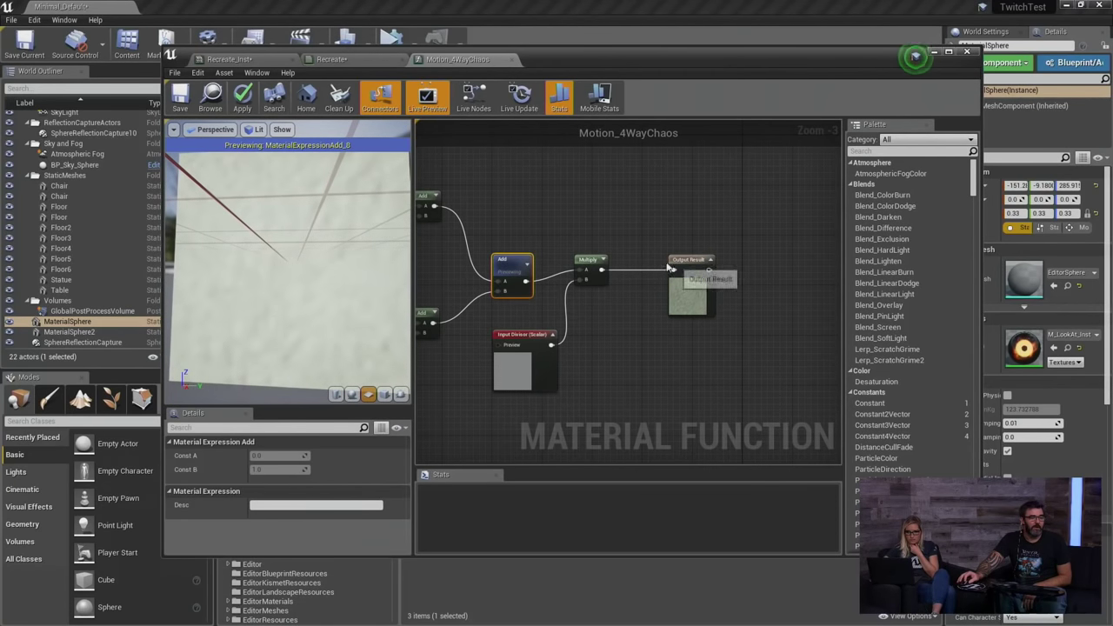
right_click(588, 263)
left_click(619, 265)
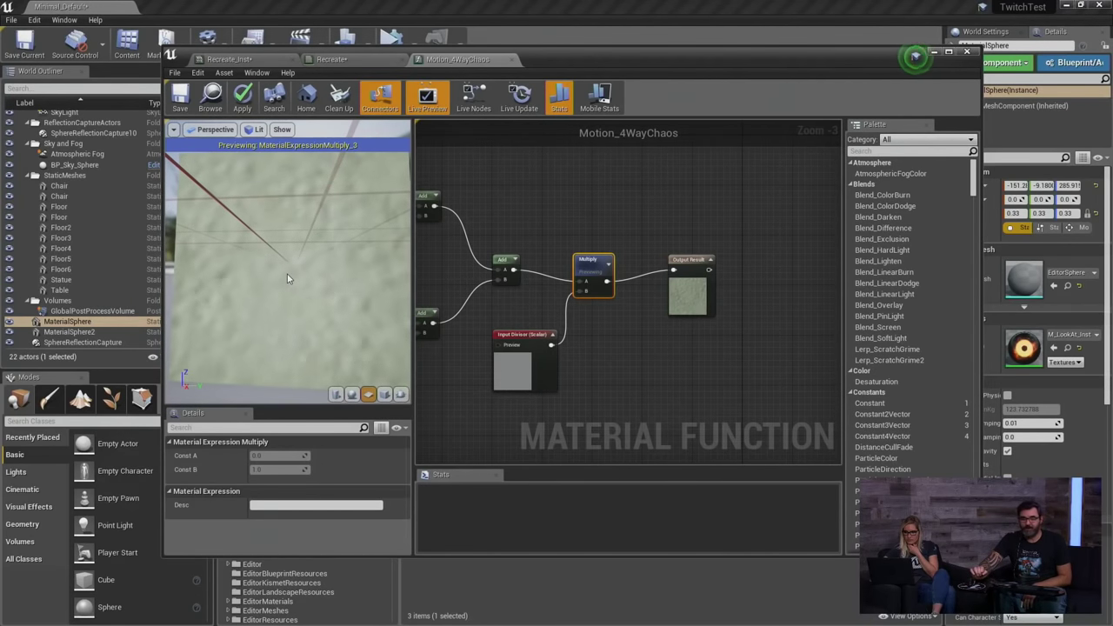
left_click_drag(343, 211, 343, 241)
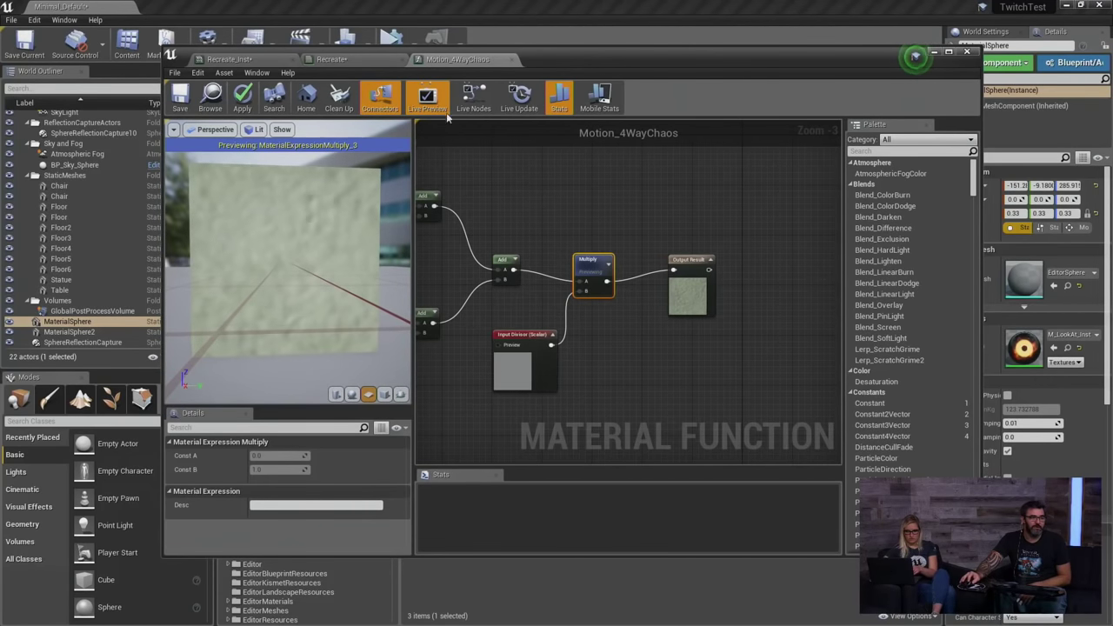
left_click(511, 60)
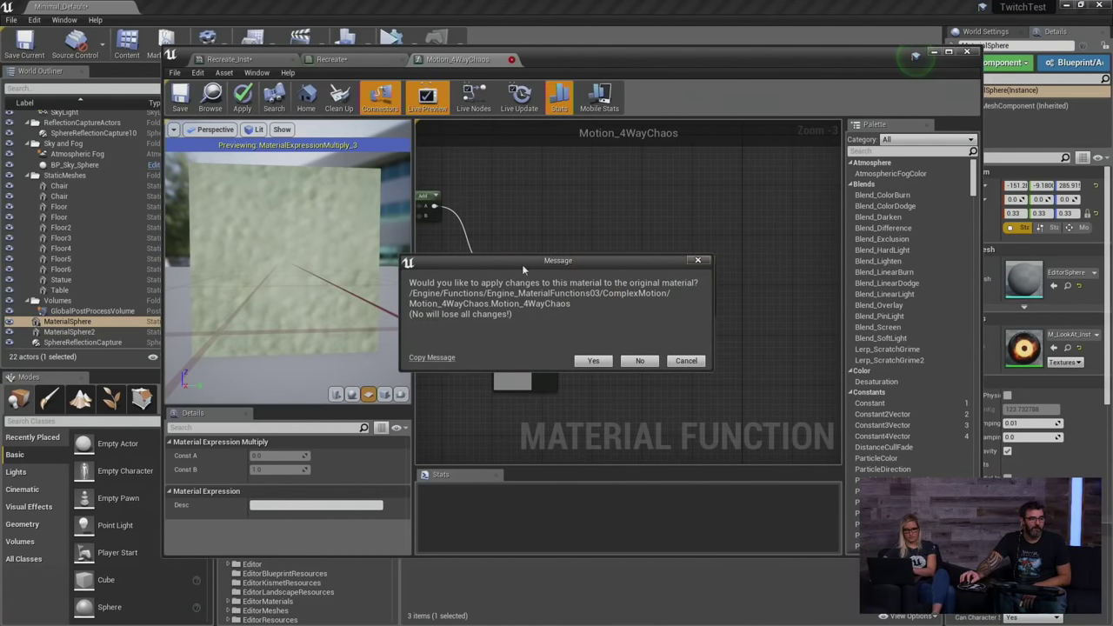
left_click(638, 358)
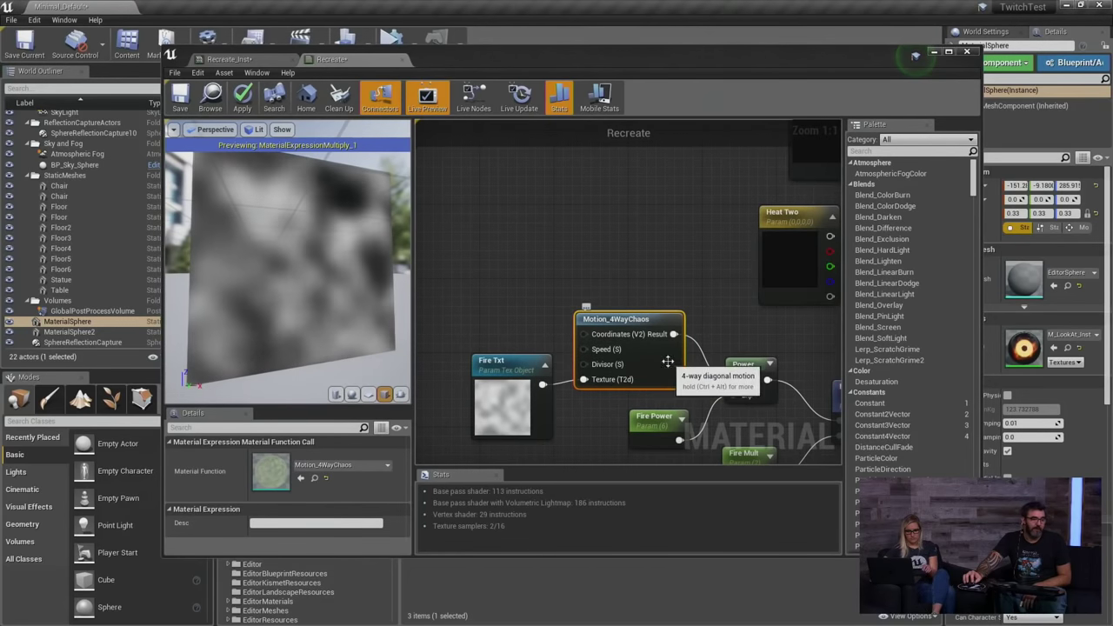
Set the Heat One parameter's default value to orange with R 1.0, G 0.263967 and B 0.0.
right_click_drag(727, 260, 592, 260)
right_click_drag(692, 299, 599, 320)
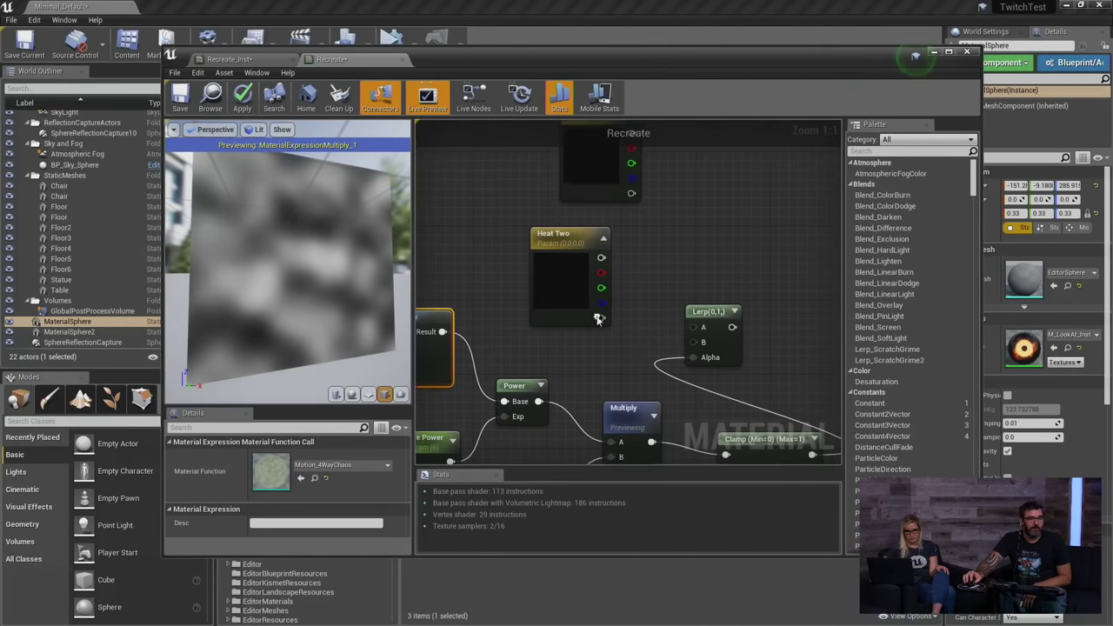
left_click(600, 179)
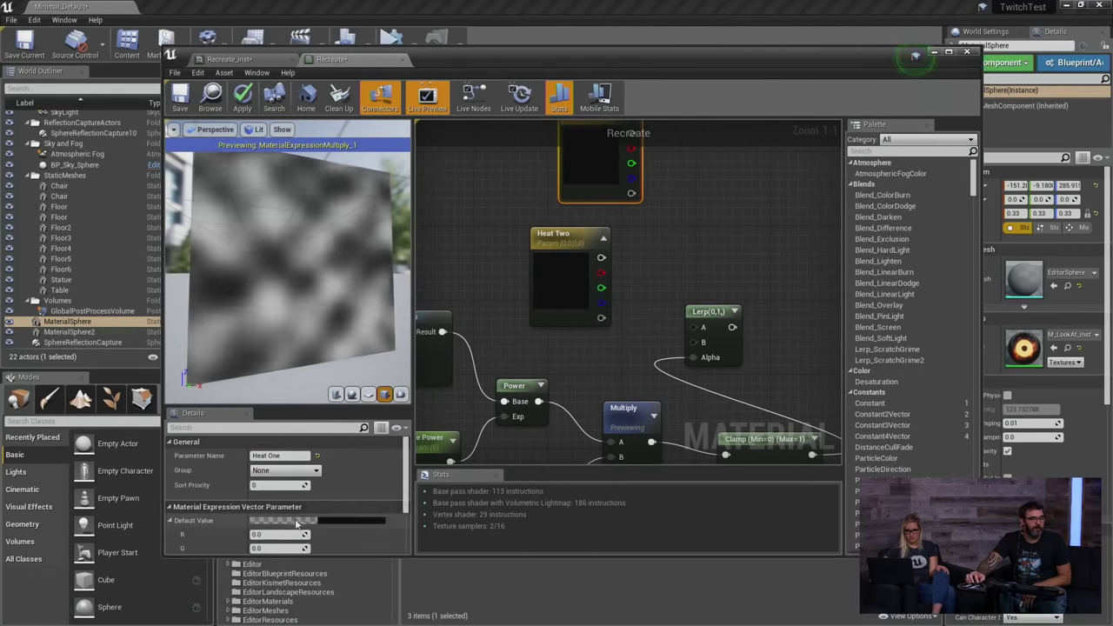
left_click(329, 520)
left_click_drag(423, 413, 470, 429)
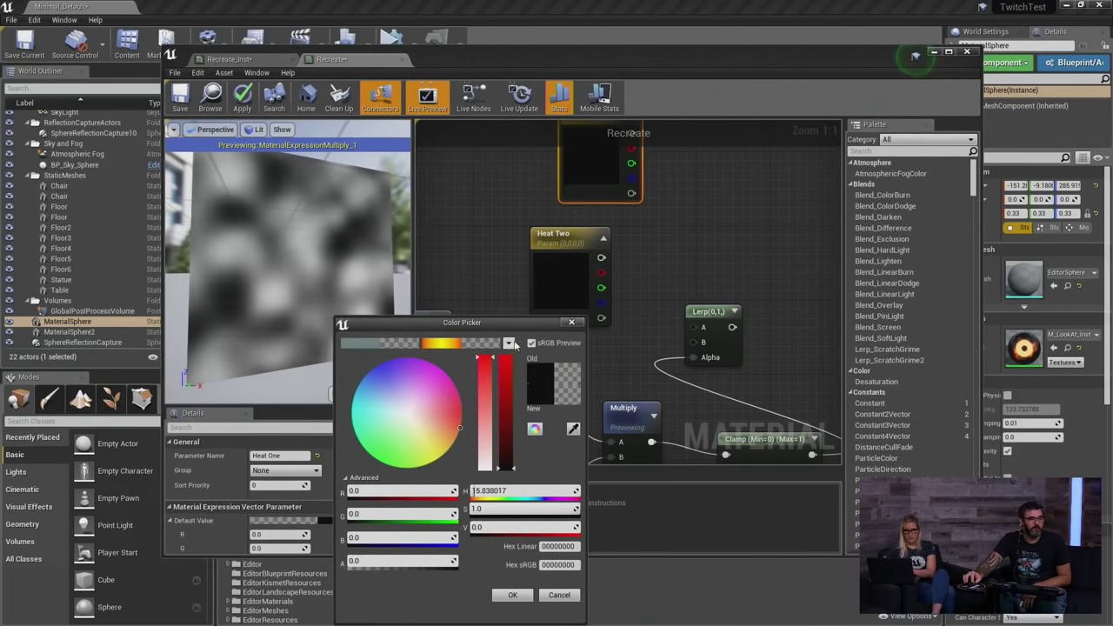
left_click_drag(509, 463, 512, 327)
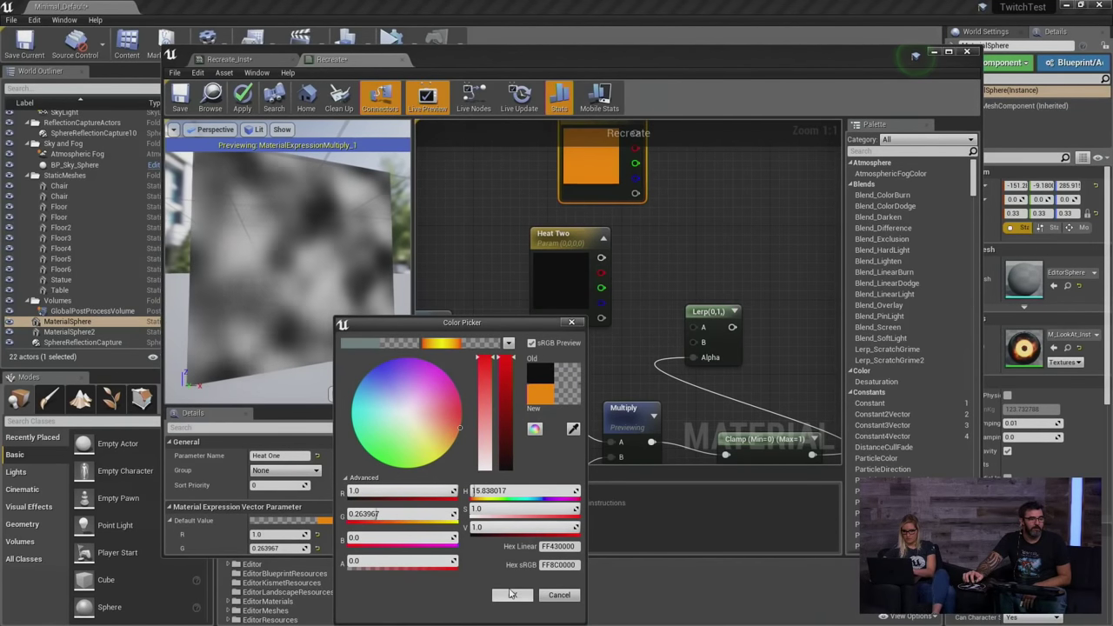
left_click(511, 594)
Set the Heat Two parameter's default value to the saved bright yellow theme color with R 4.0 and G 1.042818.
left_click(542, 290)
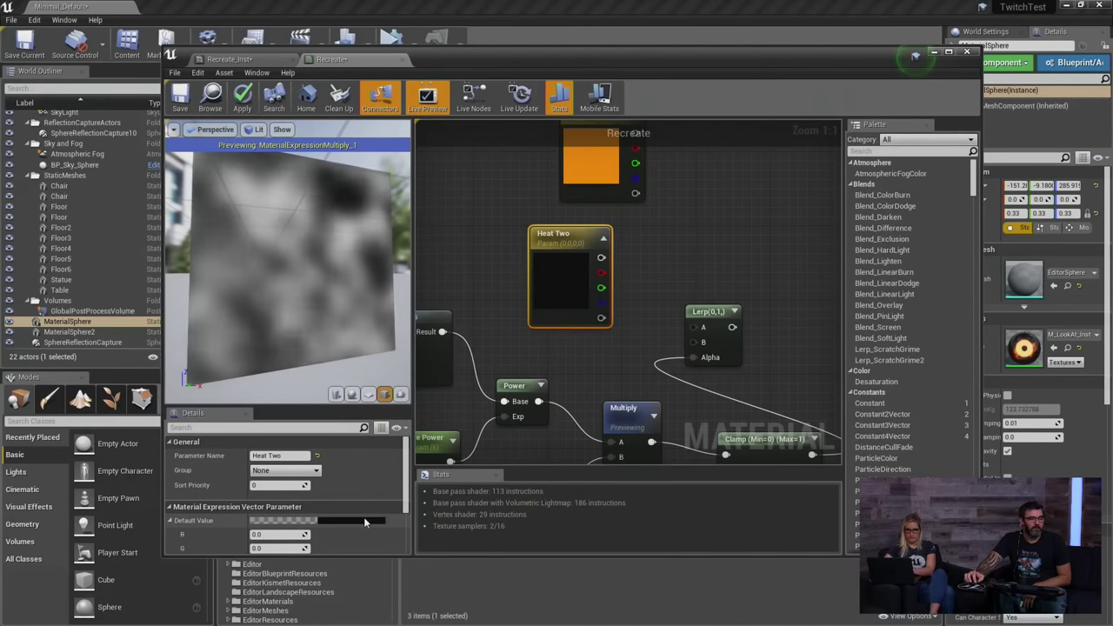
left_click(296, 520)
left_click(473, 342)
left_click(543, 594)
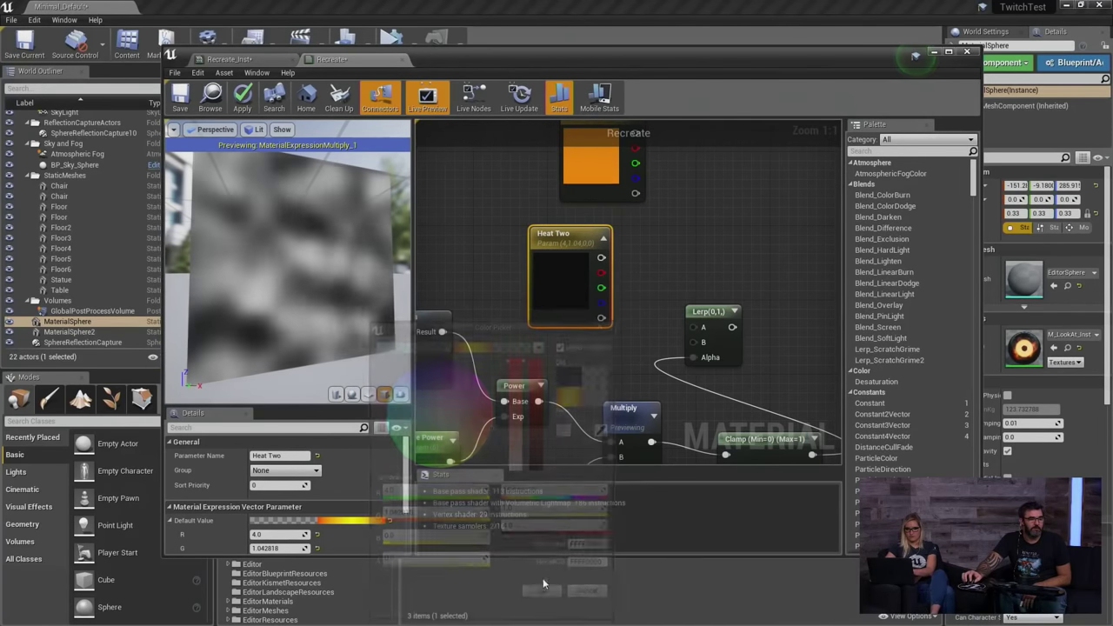
Connect Heat Two to the Lerp node's B input and Heat One to its A input.
left_click_drag(601, 287, 626, 285)
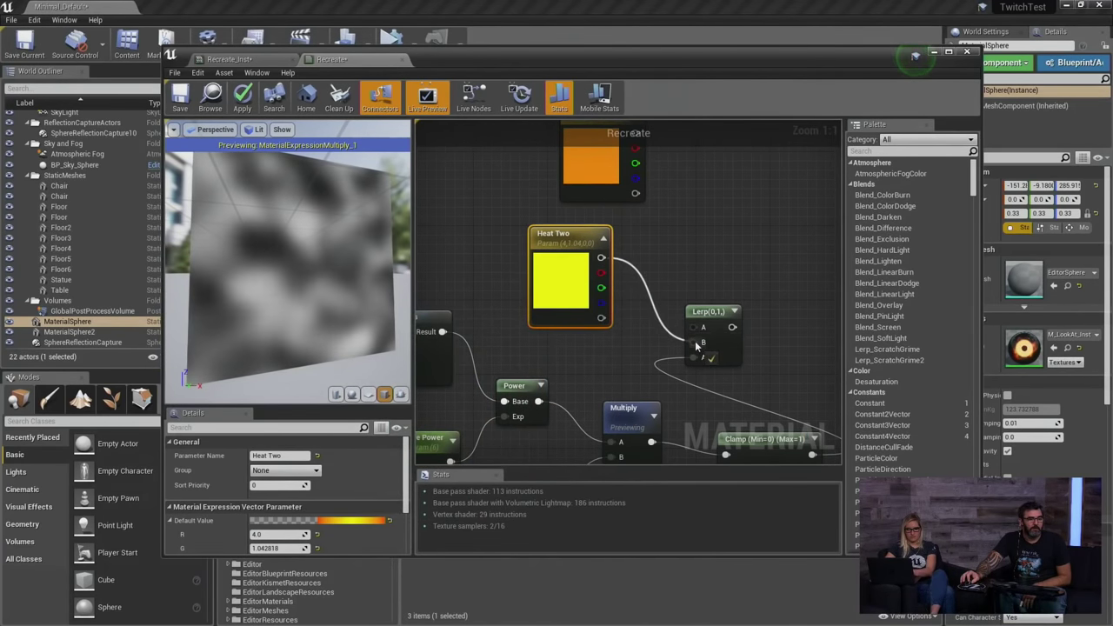
left_click_drag(696, 346, 657, 230)
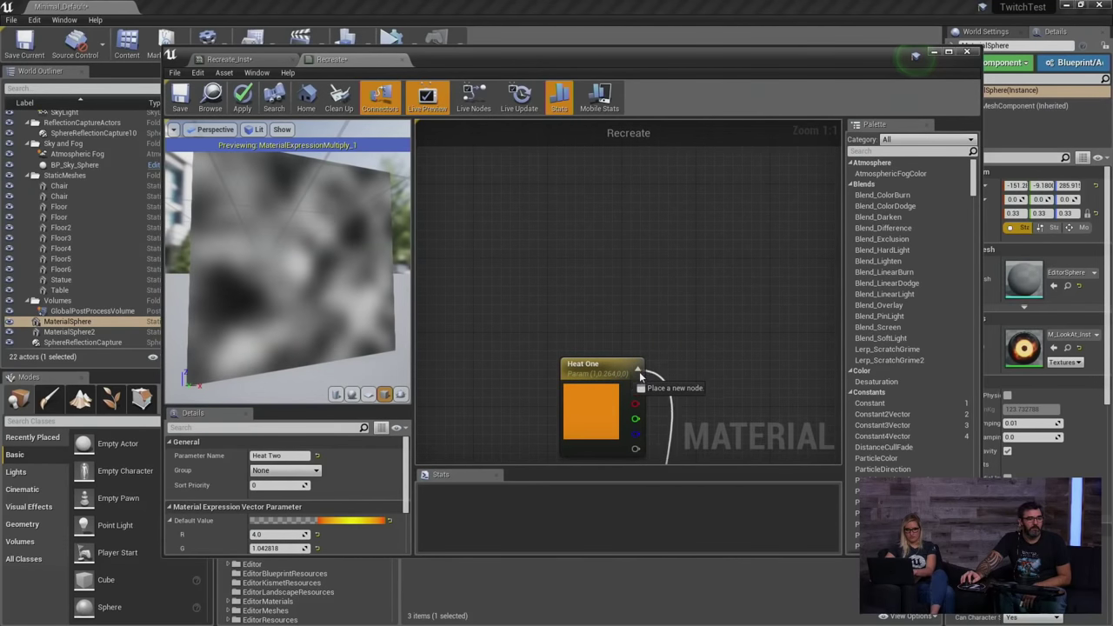
left_click_drag(640, 396, 638, 391)
Reposition the heat-color Lerp node just beyond the Clamp node that feeds its Alpha.
right_click_drag(711, 428, 634, 305)
scroll(634, 306, "down", 3)
right_click_drag(645, 362, 558, 241)
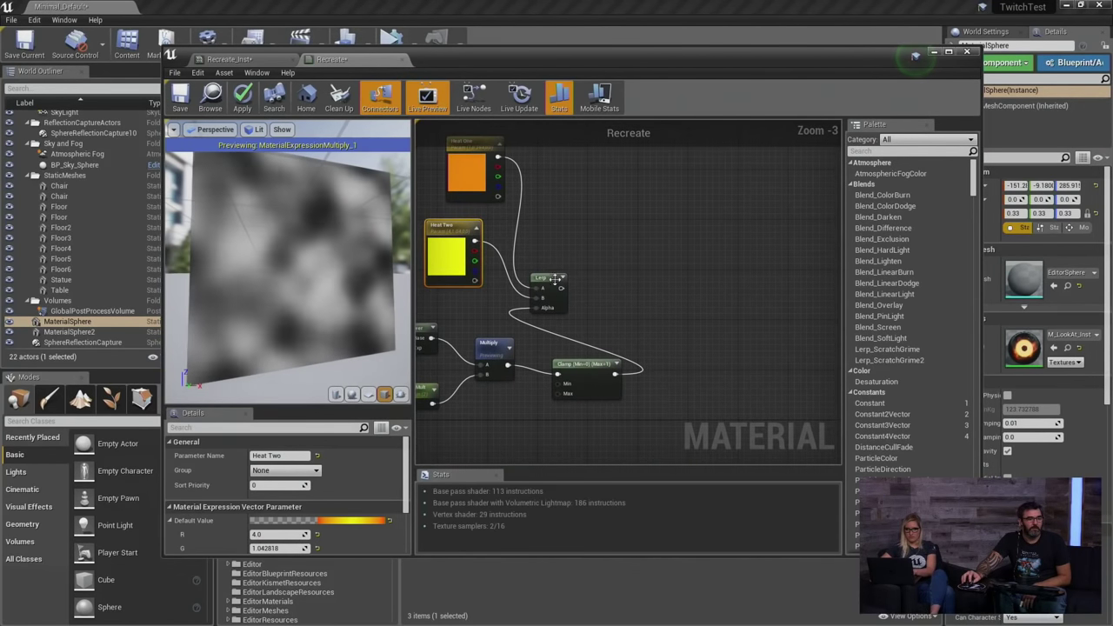
left_click_drag(555, 280, 671, 341)
Add a second Lerp node above the Subtract node and connect the Subtract output to its Alpha.
right_click_drag(676, 387, 591, 251)
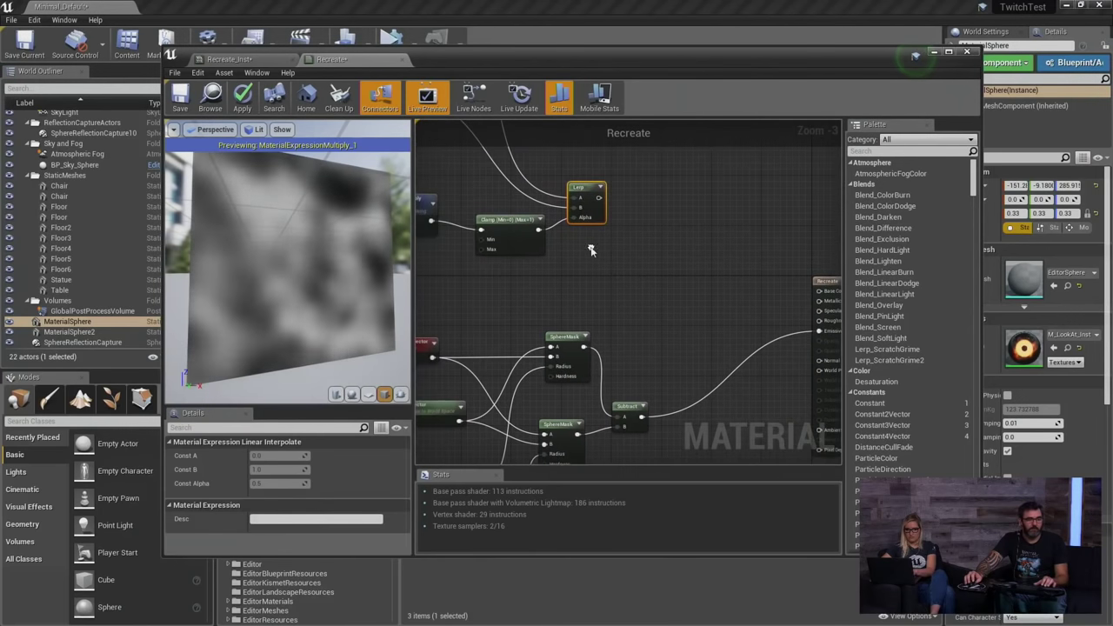
left_click(637, 272)
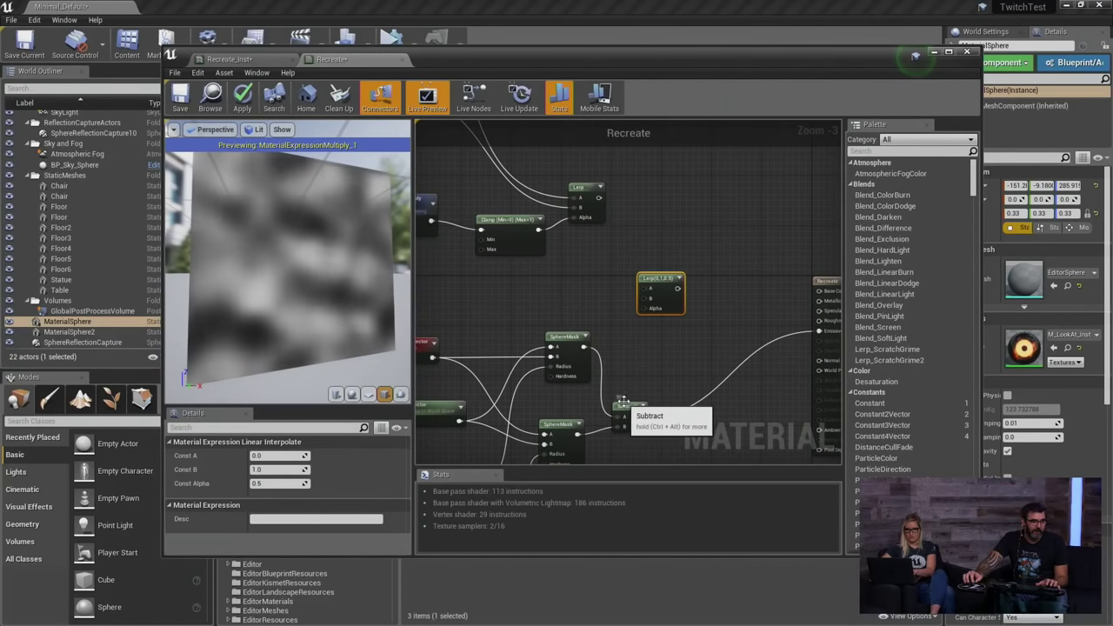
right_click_drag(621, 386, 684, 345)
left_click_drag(704, 376, 708, 380)
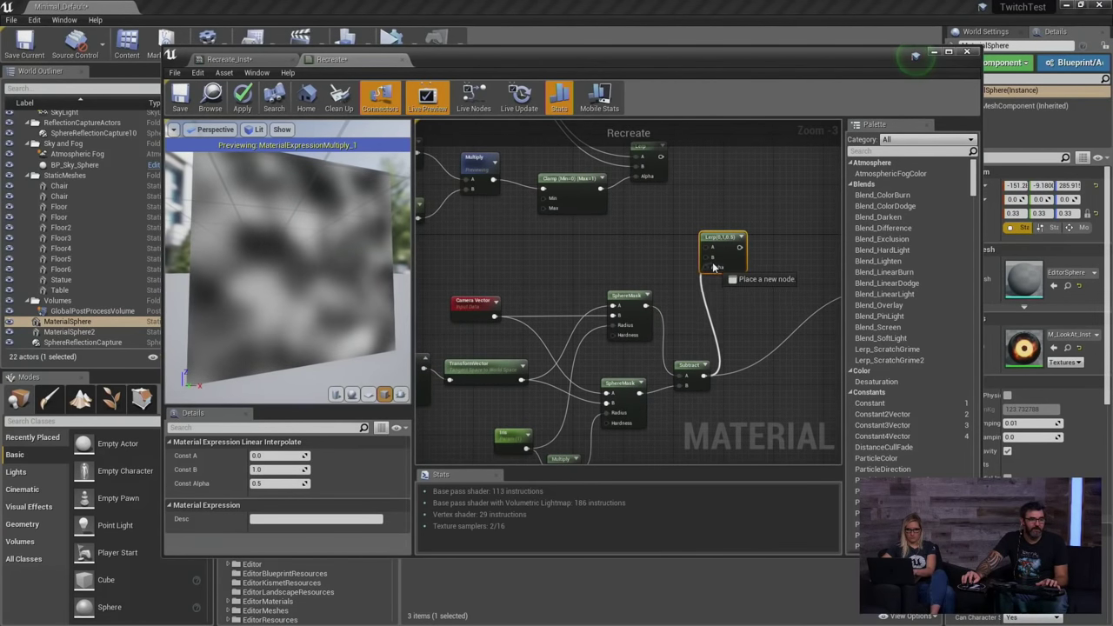
left_click_drag(712, 269, 709, 267)
Connect the heat-color Lerp's output to the second Lerp's A input and preview the second Lerp.
right_click_drag(675, 233, 667, 325)
left_click_drag(652, 249, 701, 349)
right_click(705, 332)
left_click(721, 327)
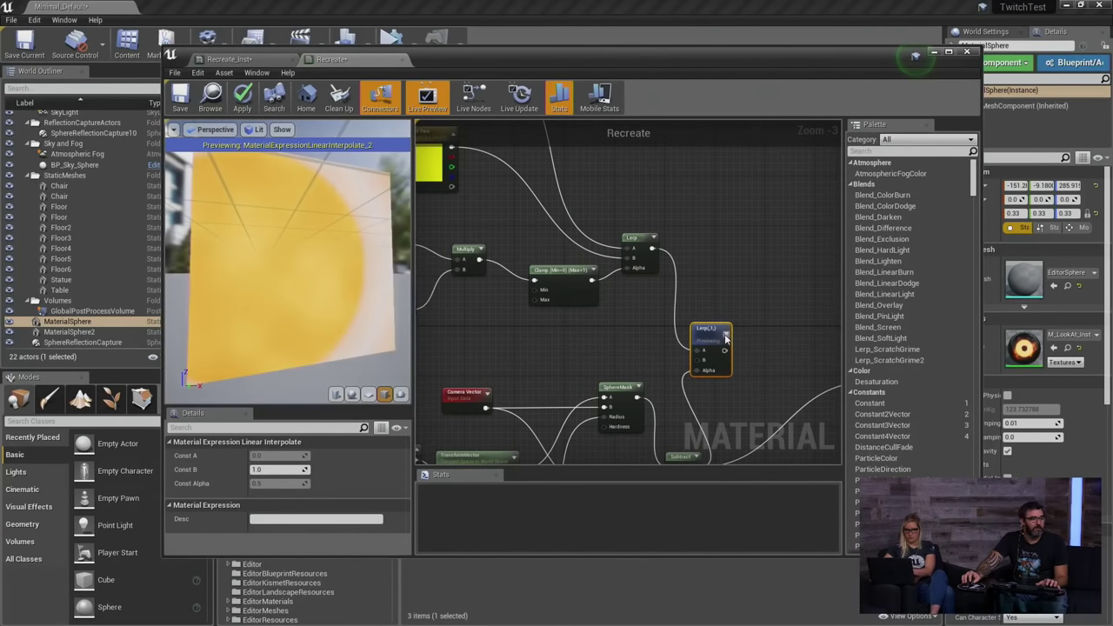
Switch the material preview mesh to a sphere and inspect the ring on it up close.
left_click_drag(392, 321, 345, 348)
scroll(374, 322, "down", 3)
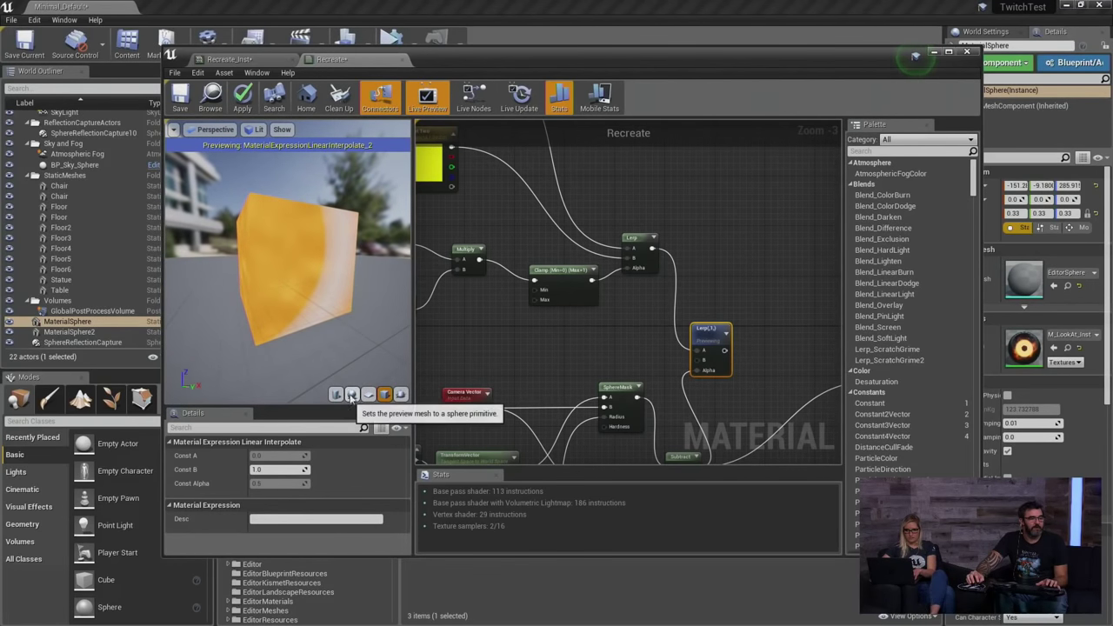
left_click(351, 395)
scroll(287, 261, "up", 3)
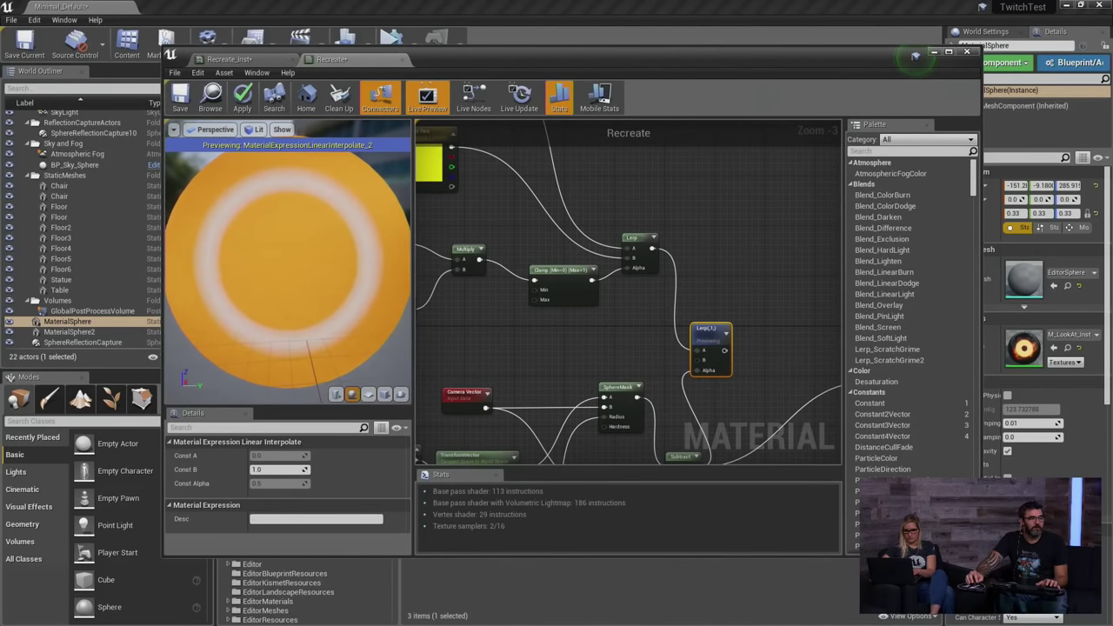
left_click_drag(287, 261, 291, 294)
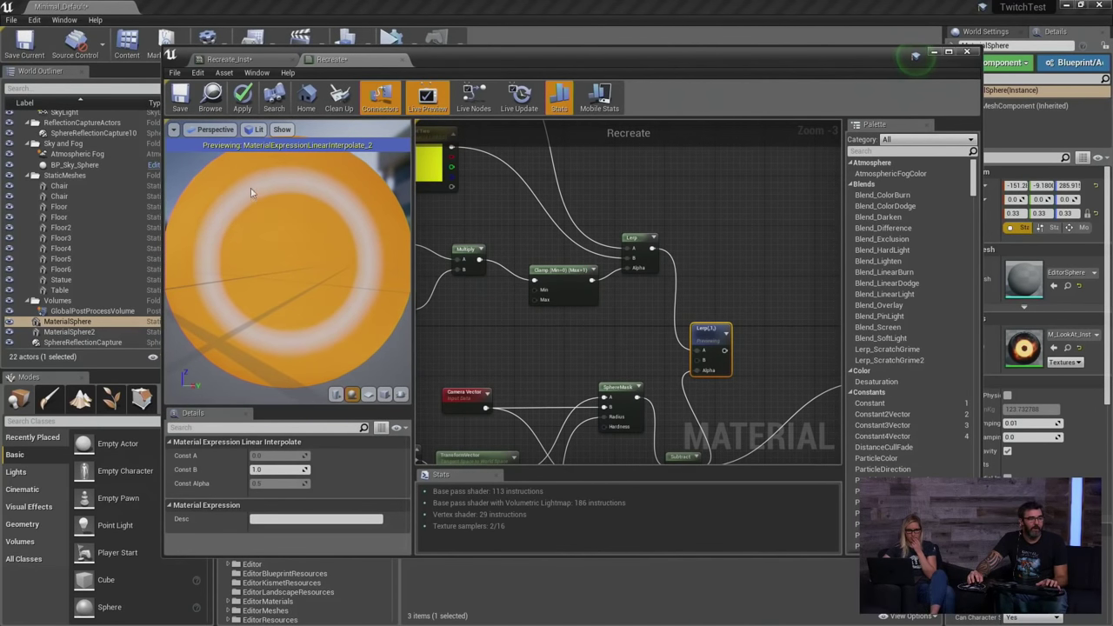
left_click(515, 318)
key("3")
left_click(513, 327)
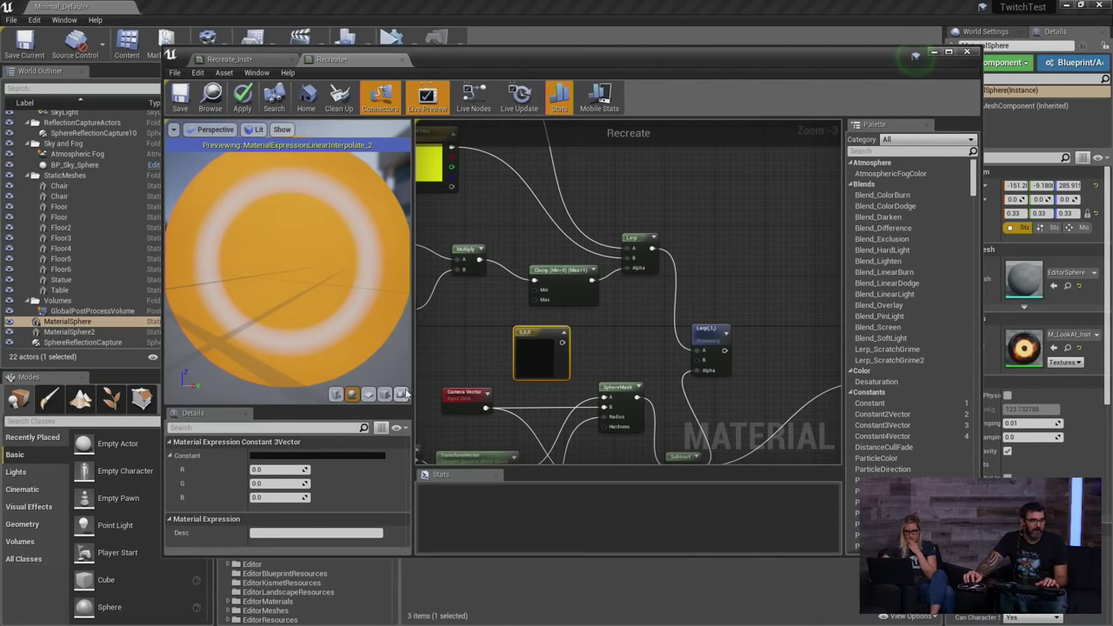
key("Delete")
Add a vector parameter node near the Camera Vector node and name it Iris Color.
key("v")
left_click(488, 340)
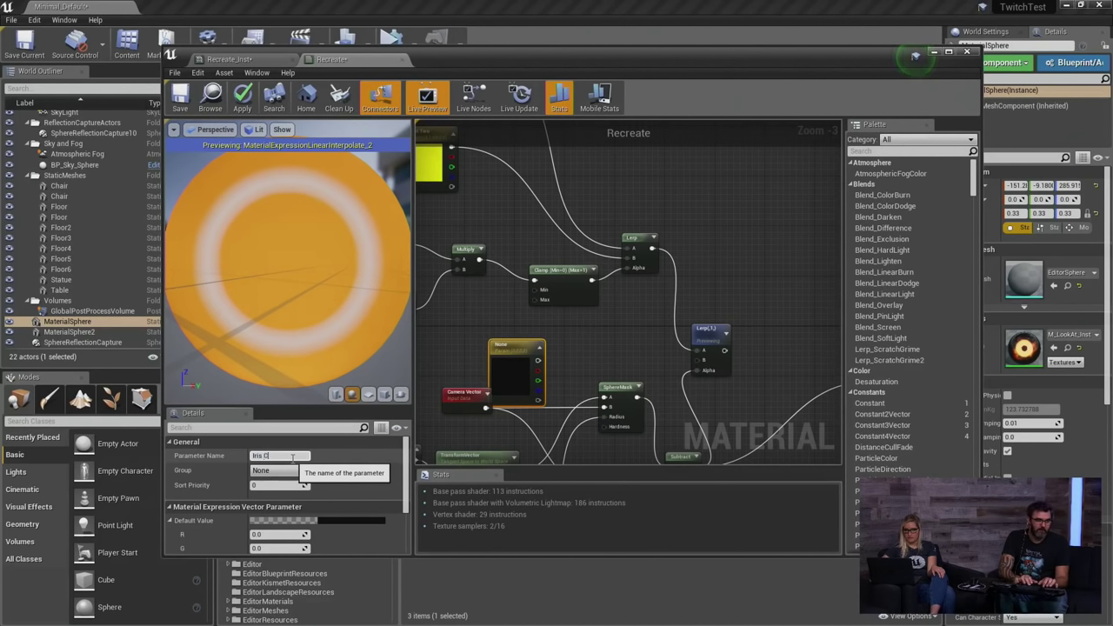
key("Return")
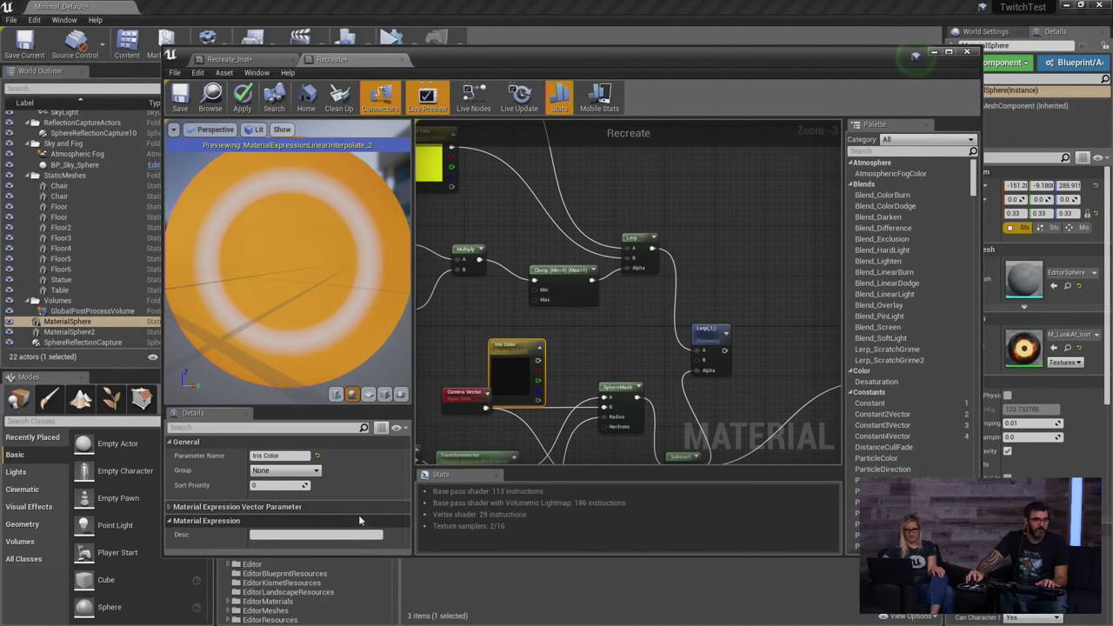
Set Iris Color's default value to blue with R 0.0 and G 0.298749, and connect it to the second Lerp's B input.
left_click(355, 520)
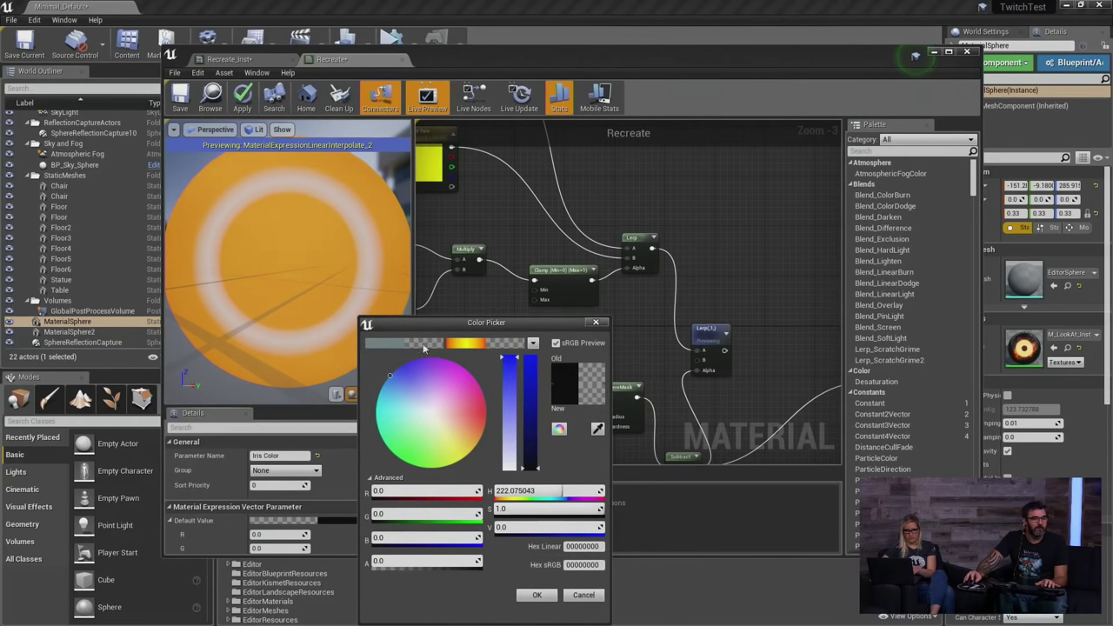
left_click_drag(529, 369, 622, 360)
left_click(537, 595)
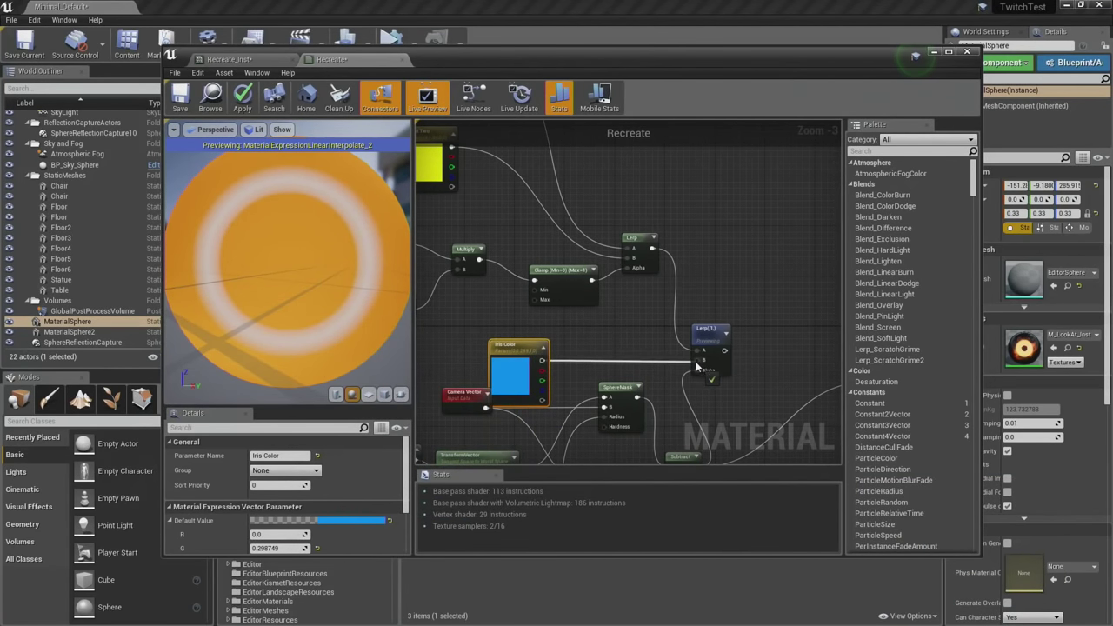
left_click_drag(696, 365, 699, 361)
left_click_drag(509, 360, 573, 335)
Move the Subtract node aside and connect the upper SphereMask's output to the second Lerp's Alpha, replacing the Subtract connection.
right_click_drag(604, 383, 584, 259)
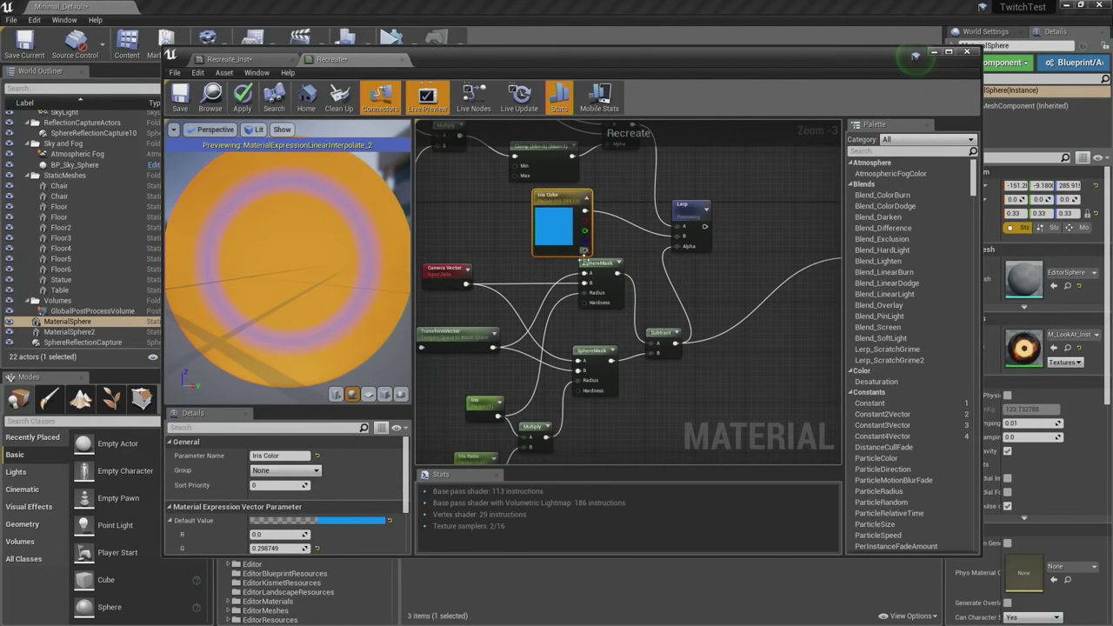
right_click_drag(620, 327, 617, 349)
left_click_drag(662, 357, 700, 352)
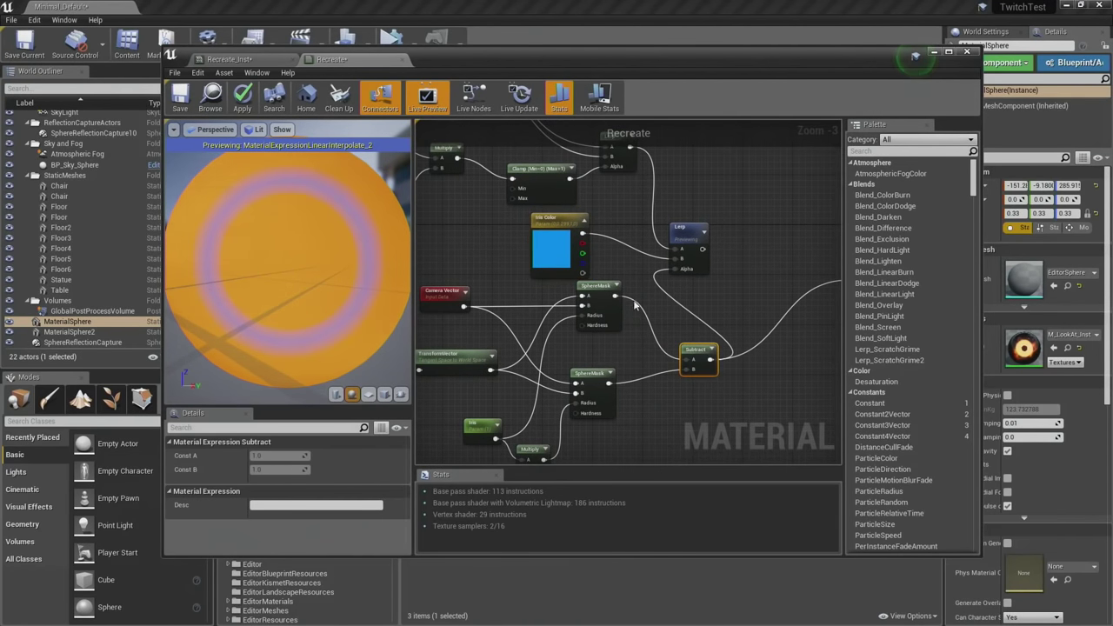
left_click_drag(615, 297, 682, 274)
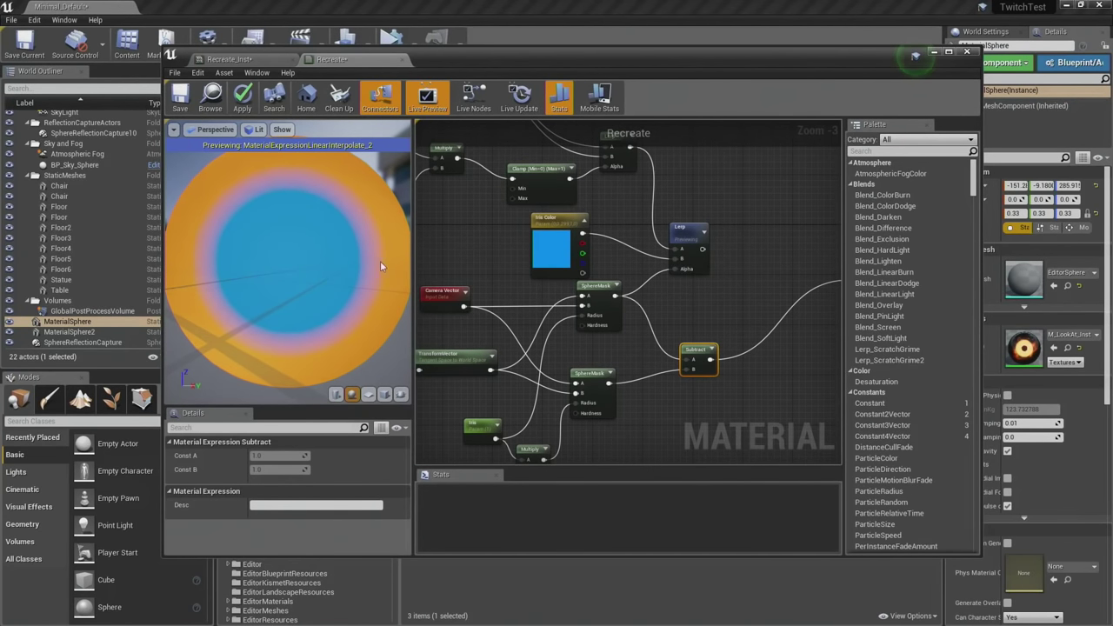
Connect the second Lerp's output to the Subtract node's A input and preview the Subtract node.
right_click_drag(694, 274, 630, 270)
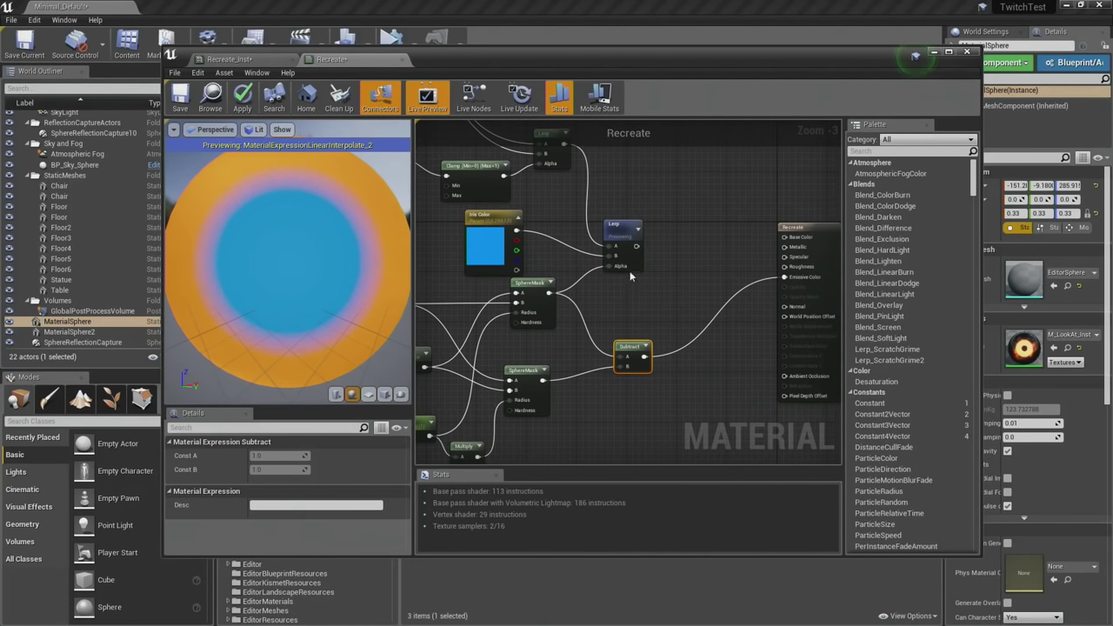
left_click_drag(636, 246, 693, 304)
right_click(634, 346)
left_click(645, 353)
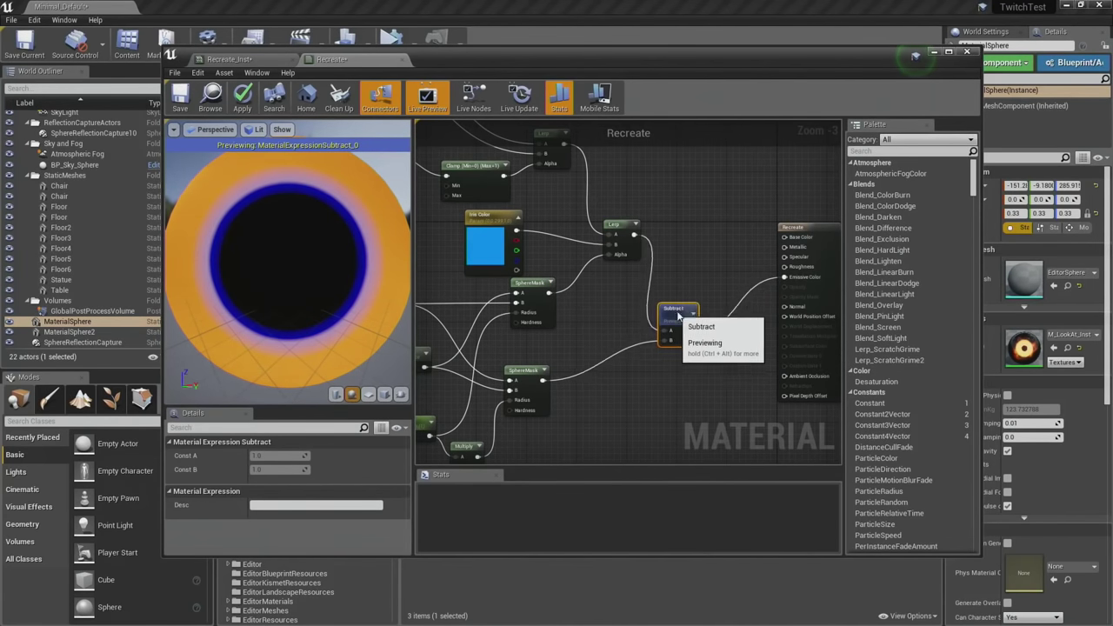
Check the whole sphere in the preview and apply the Recreate material's changes to the original material.
scroll(399, 280, "down", 5)
left_click_drag(329, 298, 330, 298)
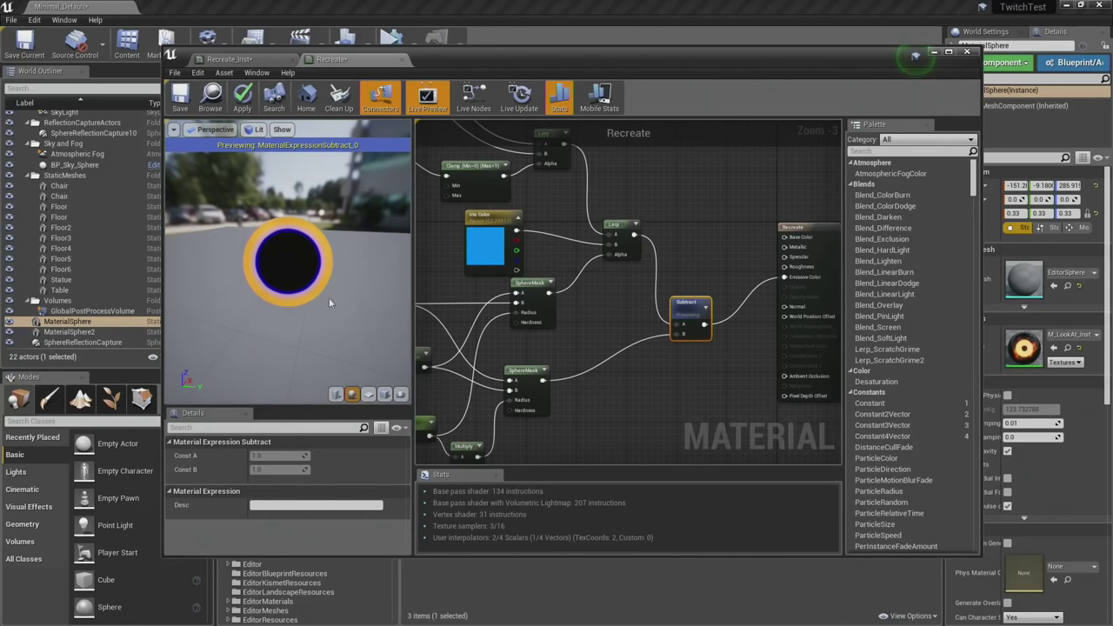
right_click_drag(489, 334, 586, 366)
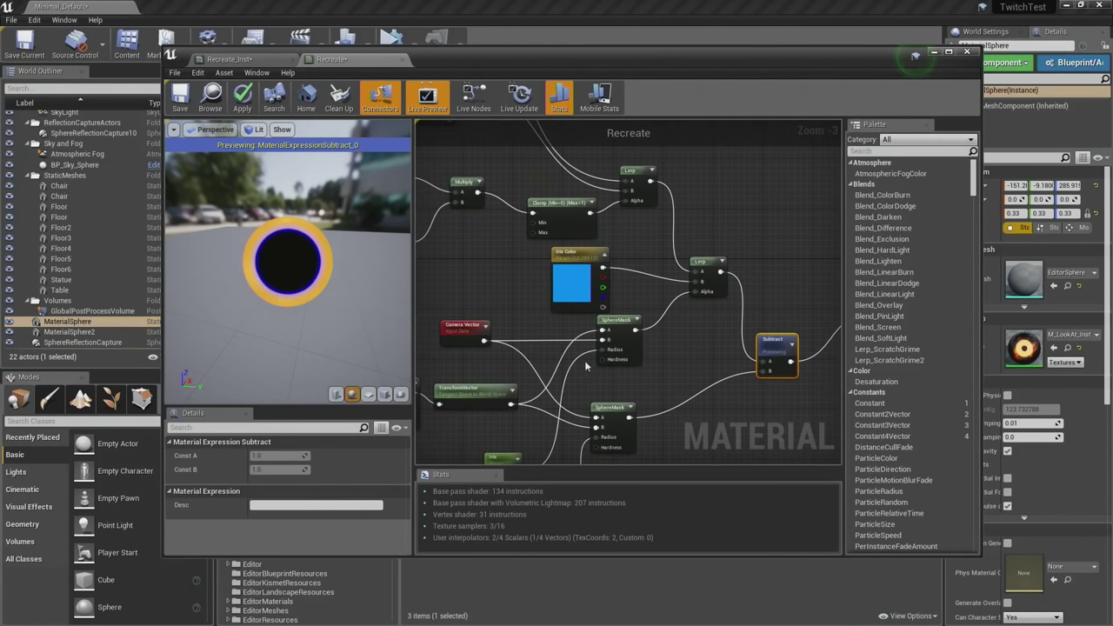
left_click(243, 97)
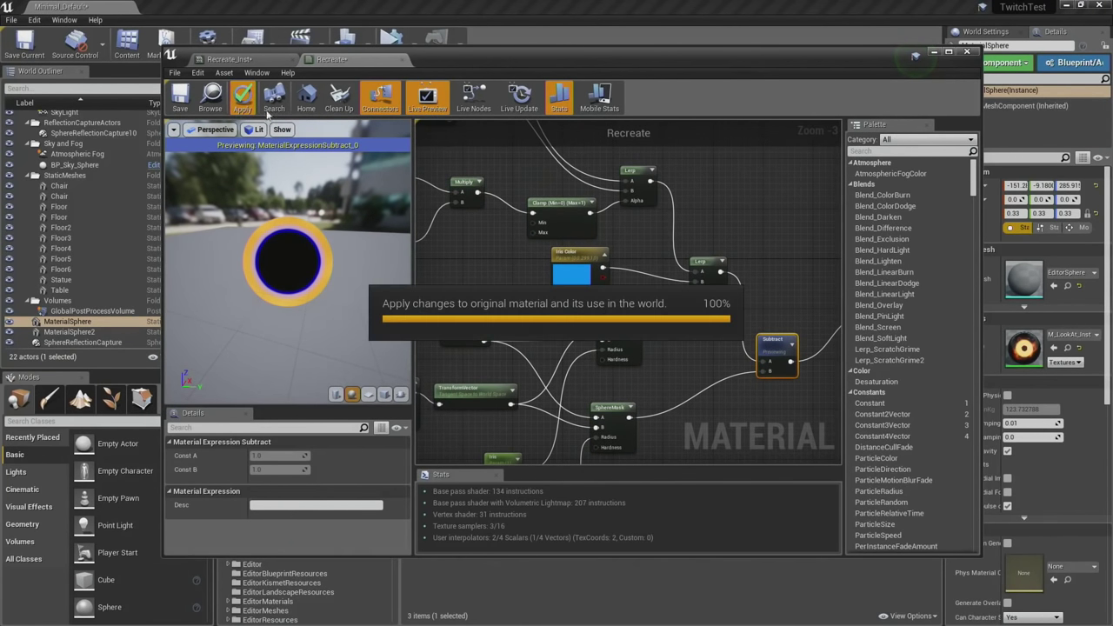
In the Recreate_Inst material instance, set Iris to about 0.444 and Iris Ratio to about 0.699.
left_click(262, 58)
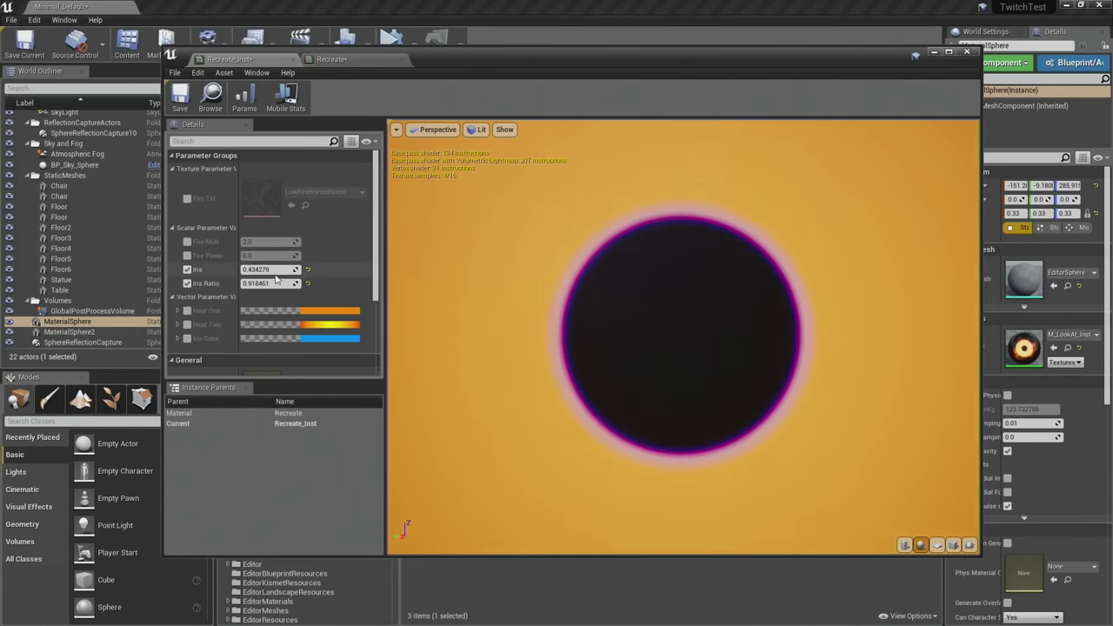
left_click_drag(284, 270, 244, 270)
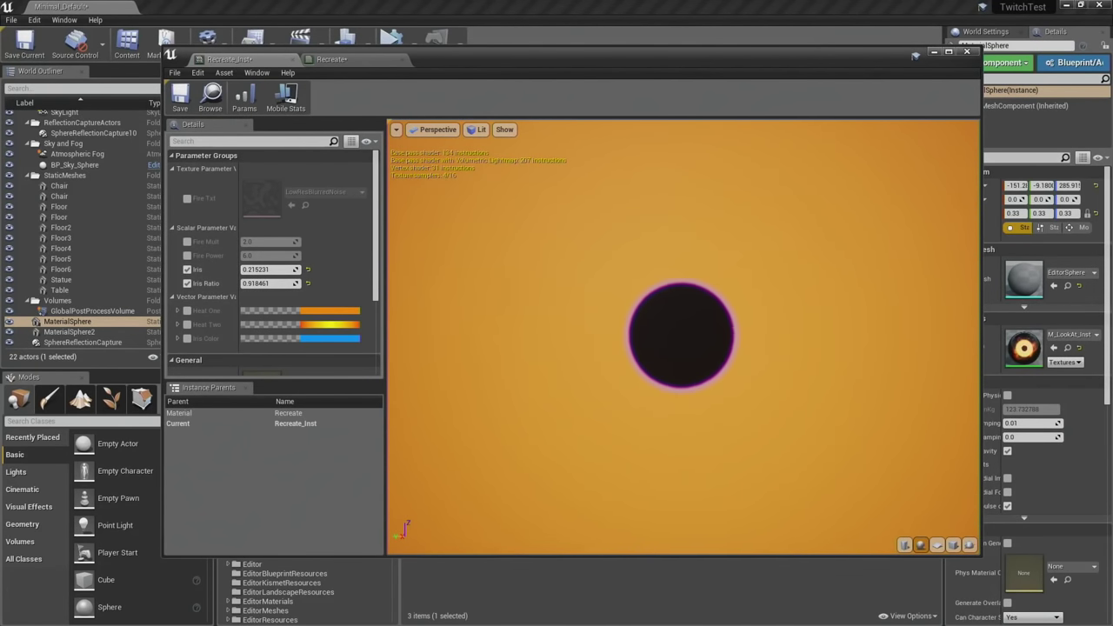
right_click_drag(682, 336, 683, 400)
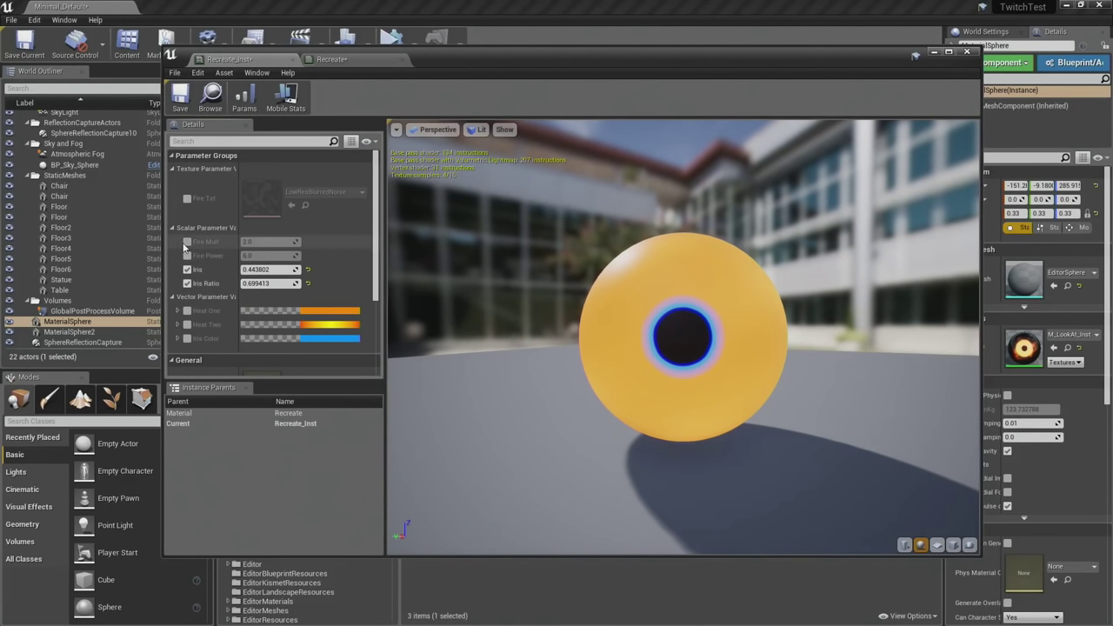
Override the instance's fire parameters with Fire Mult about 2.6 and Fire Power about 4.38, checking the pattern on the preview sphere.
left_click_drag(269, 255, 292, 255)
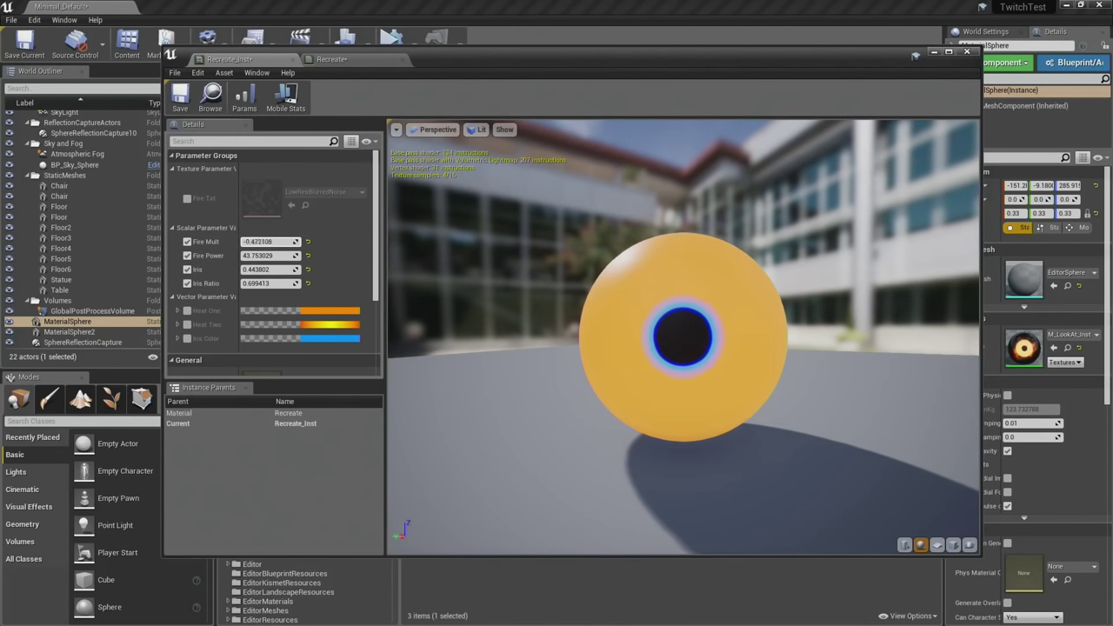
left_click_drag(268, 255, 246, 255)
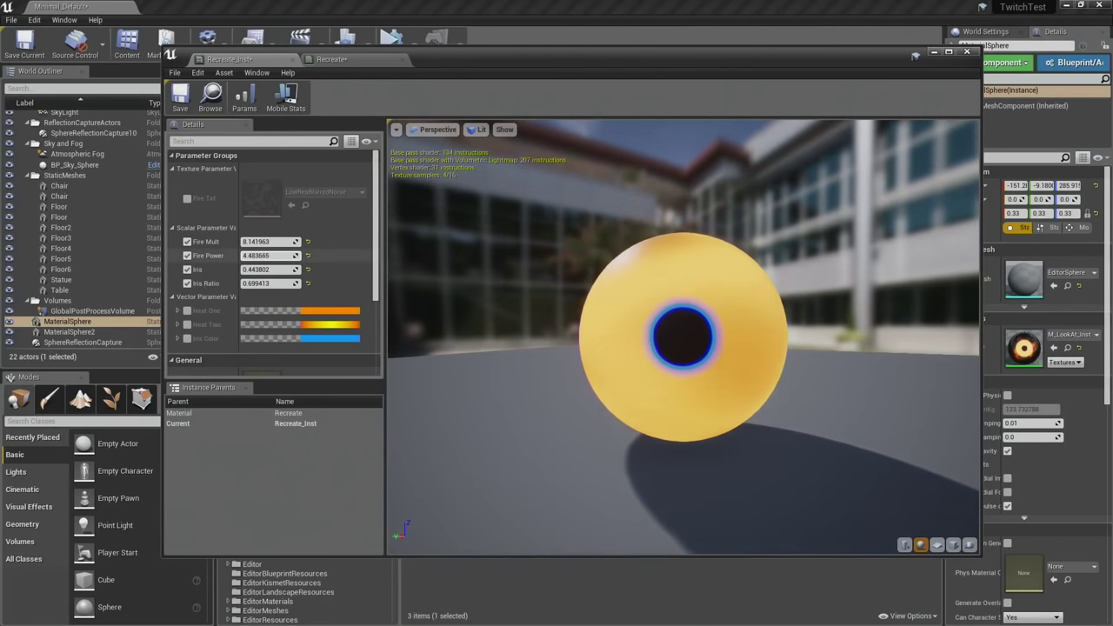
mouse_move(569, 306)
left_mouse_down()
mouse_move(418, 308)
mouse_move(487, 344)
left_mouse_up()
scroll(569, 305, "up", 3)
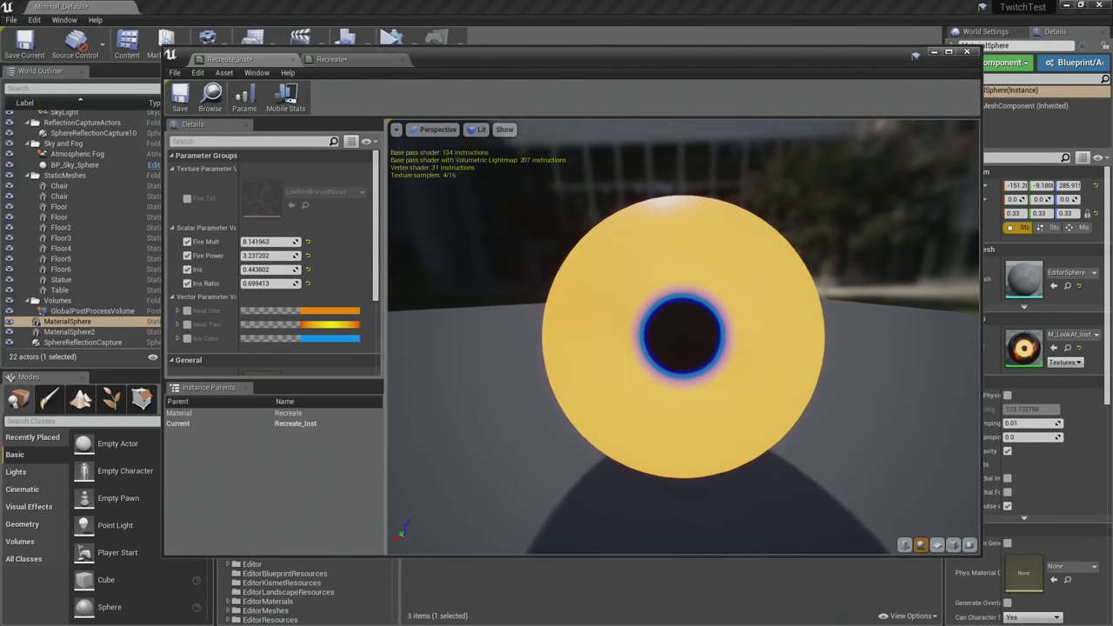
left_click_drag(571, 303, 609, 252)
scroll(571, 303, "up", 2)
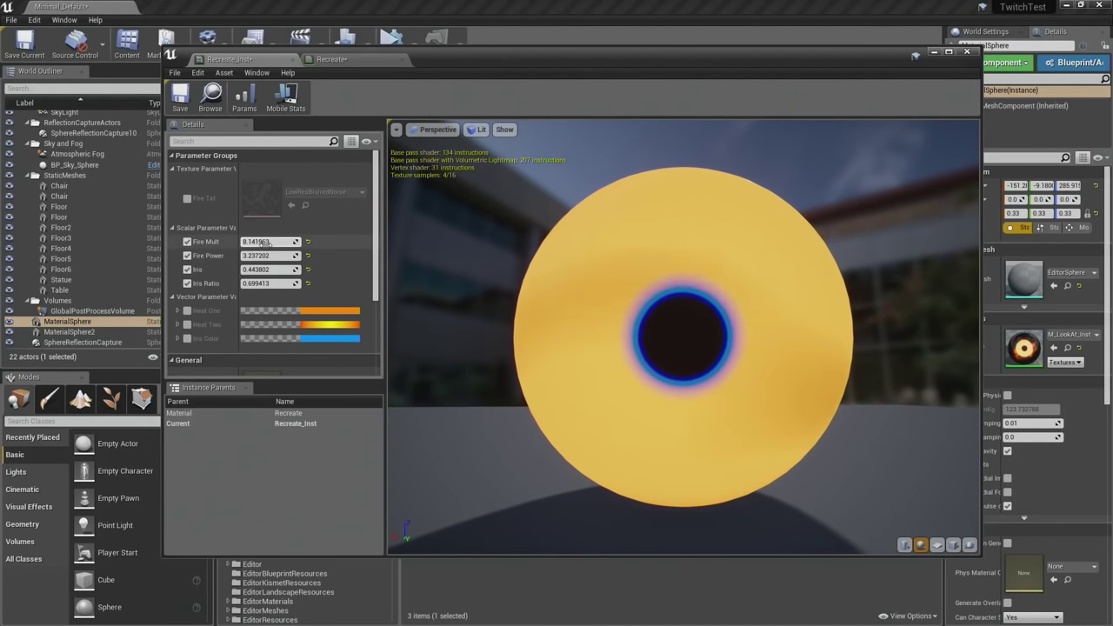
left_click_drag(269, 241, 292, 255)
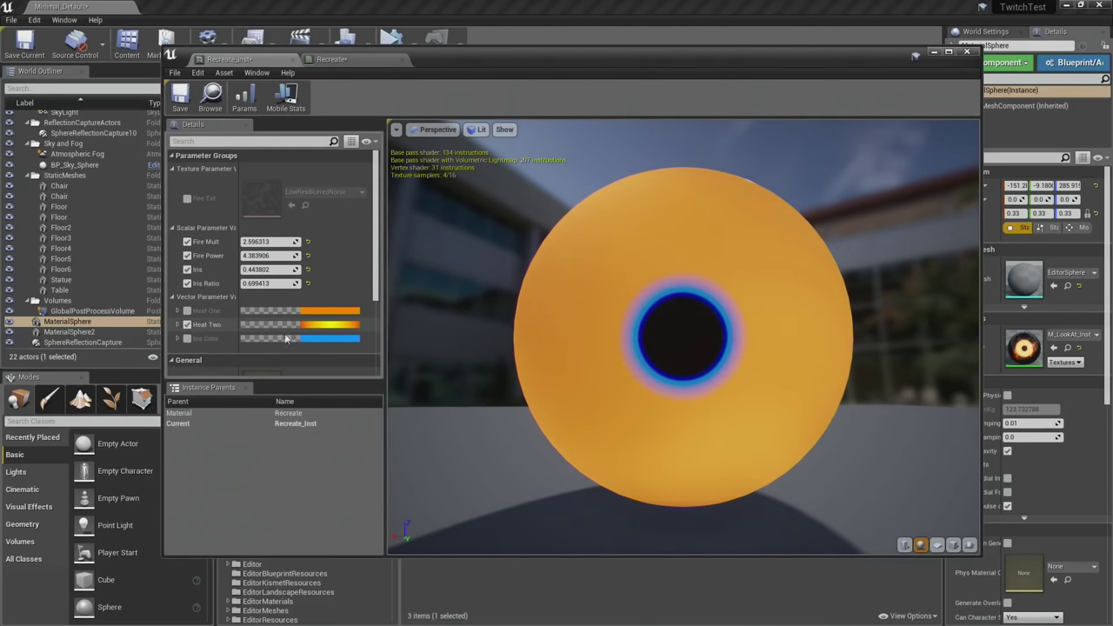
Enable the Heat One and Heat Two overrides, change Heat One to purple, and check the colors around the preview sphere.
left_click(188, 311)
left_click(293, 311)
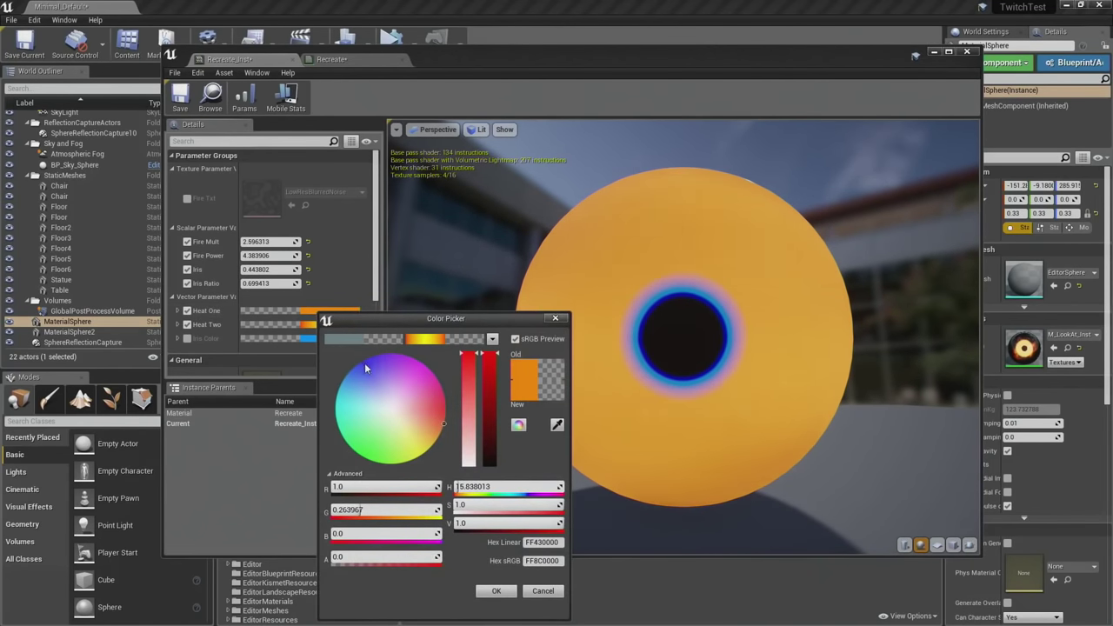
left_click(375, 357)
left_click(496, 591)
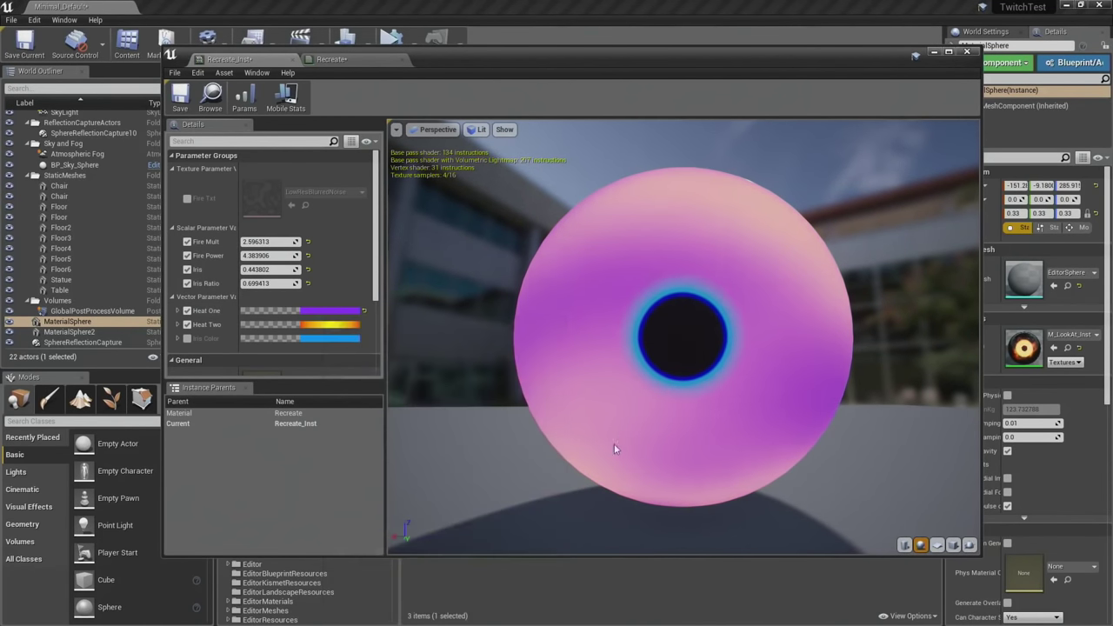
left_click_drag(614, 444, 740, 448)
scroll(614, 444, "down", 3)
left_click_drag(605, 396, 599, 372)
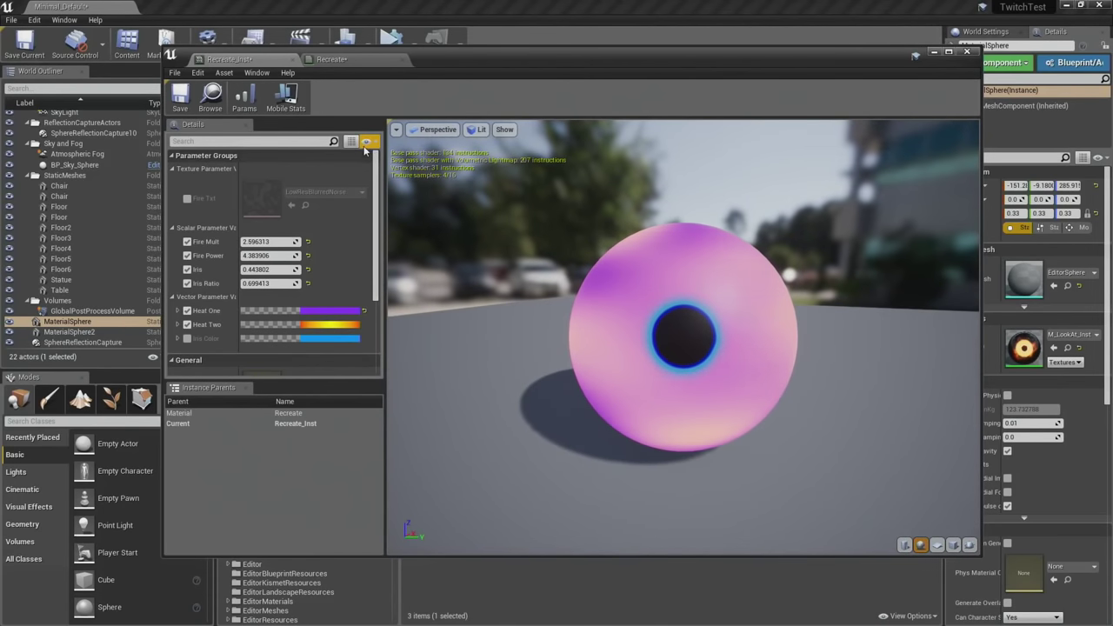
In the Recreate material, add a TextureCoordinate node near Motion_4WayChaos and feed its output into a new Multiply node's A input.
left_click(335, 59)
right_click_drag(461, 226, 835, 376)
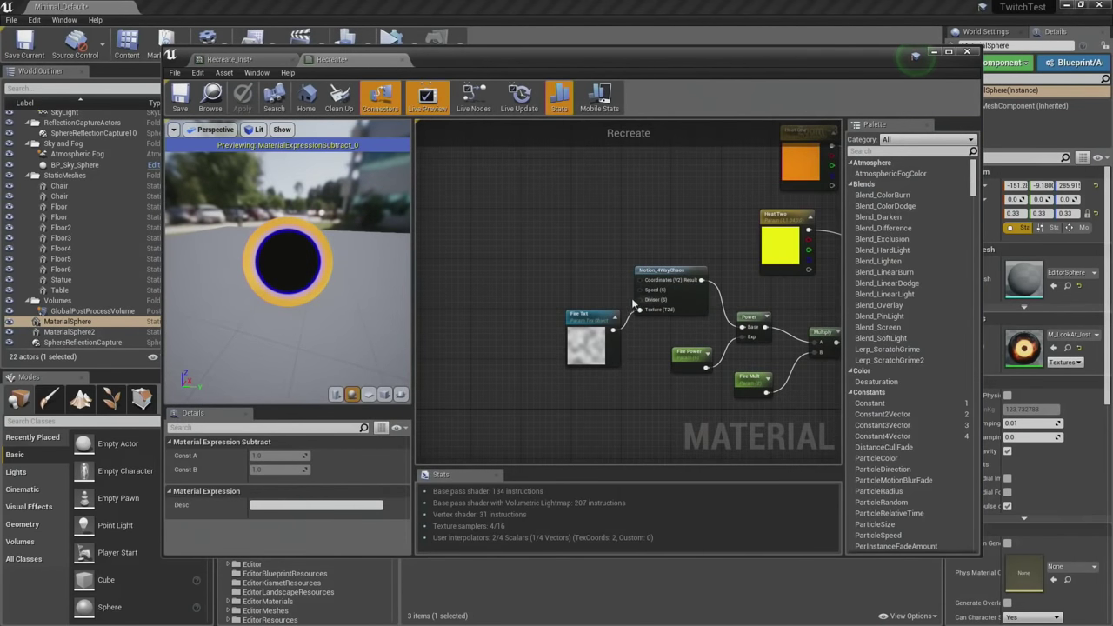
scroll(564, 280, "up", 3)
left_click(541, 229)
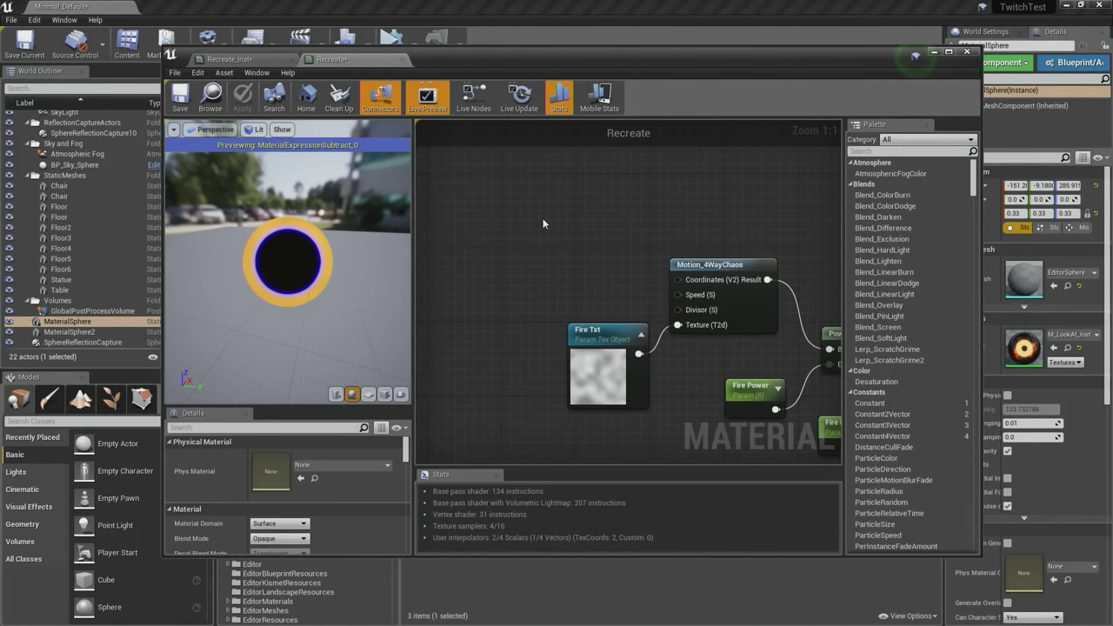
right_click(539, 217)
type("texturecoo")
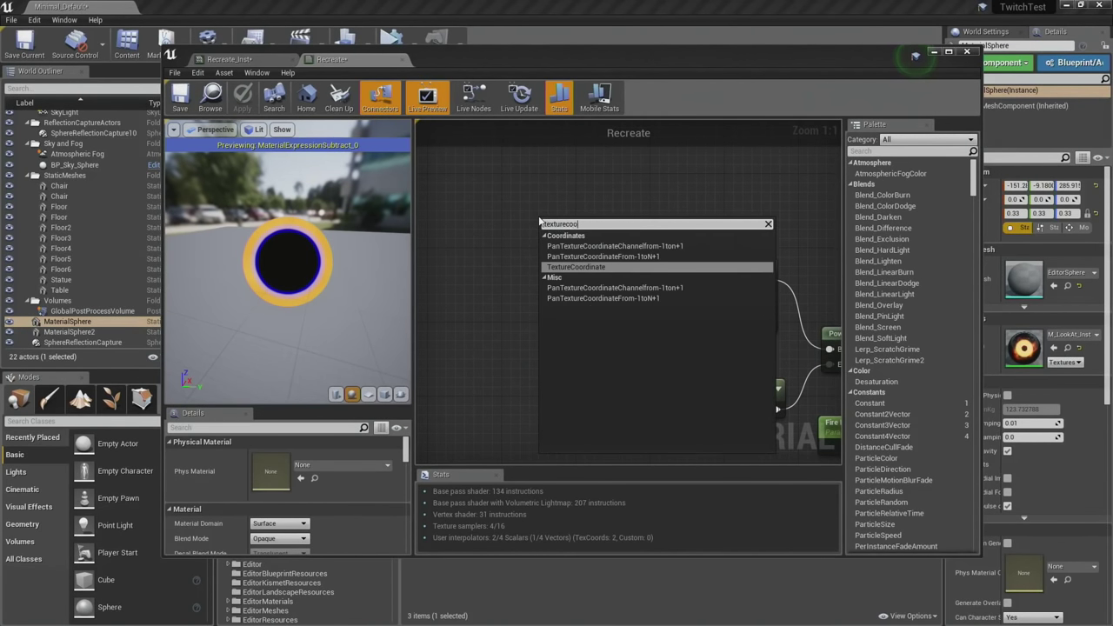
key("Return")
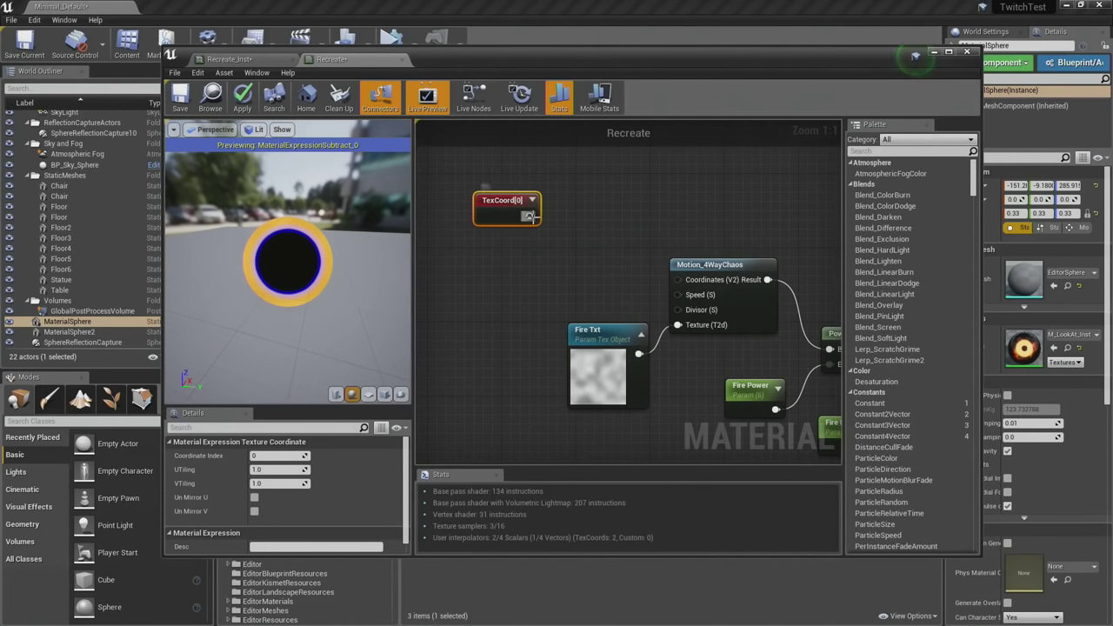
left_click_drag(530, 216, 558, 213)
type("*")
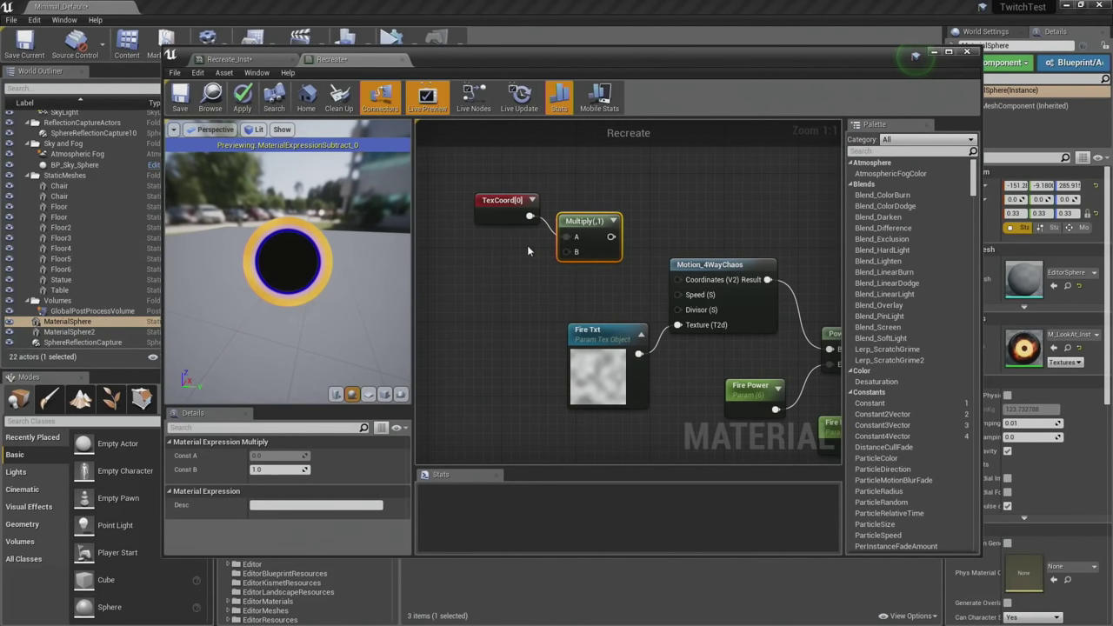
Add a scalar parameter below the TexCoord node, name it Fire Tile, and set its default value to 1.
left_click(496, 278)
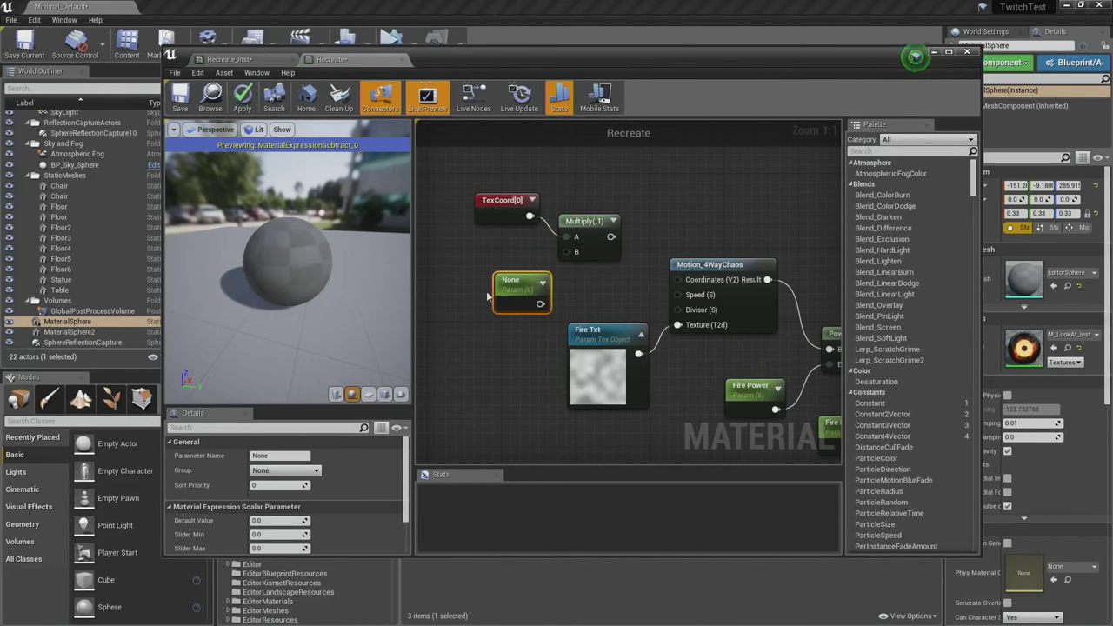
left_click(278, 456)
type("Fire Tile")
key("Return")
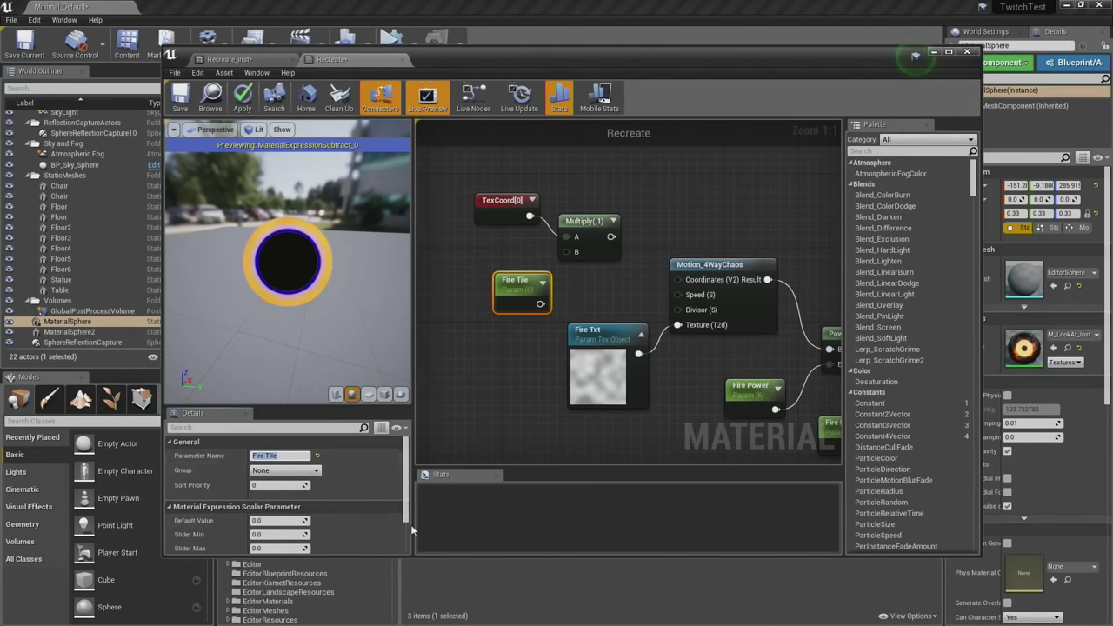
left_click(278, 520)
type("1")
key("Tab")
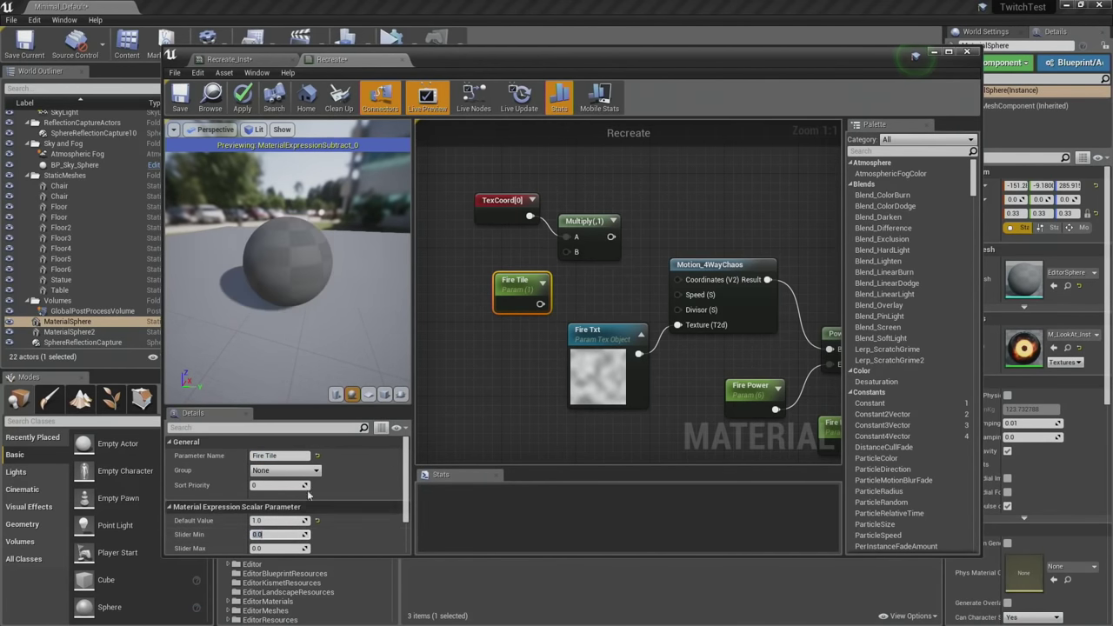
Connect Fire Tile to the Multiply's B and the Multiply's output to Motion_4WayChaos's Coordinates, and apply the material changes.
left_click_drag(540, 304, 604, 237)
left_click(561, 272)
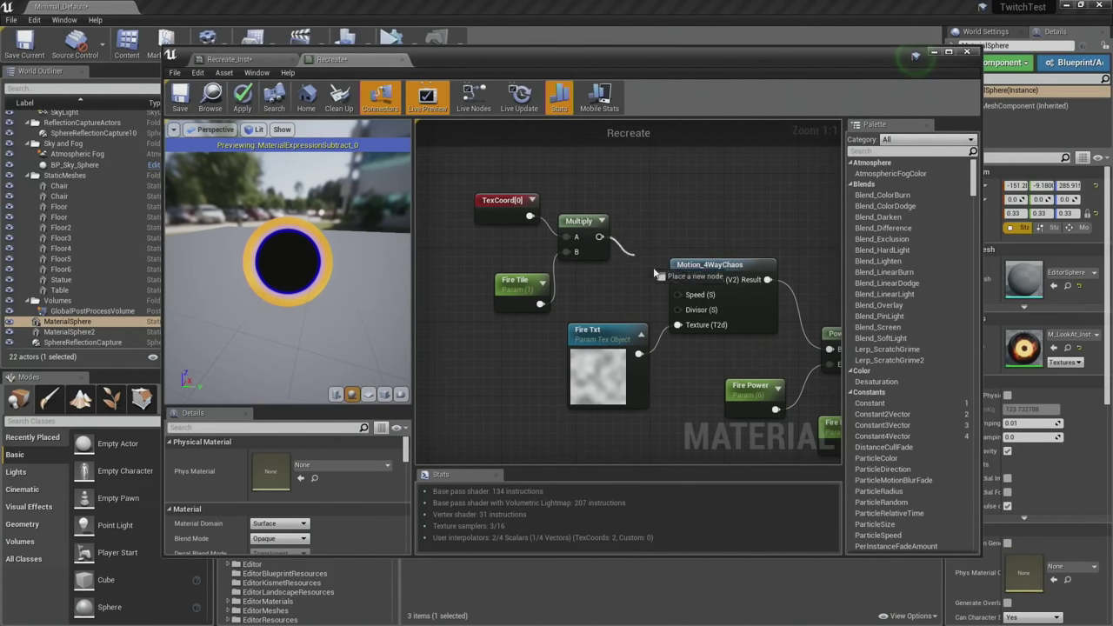
left_click_drag(681, 279, 681, 280)
left_click(578, 182)
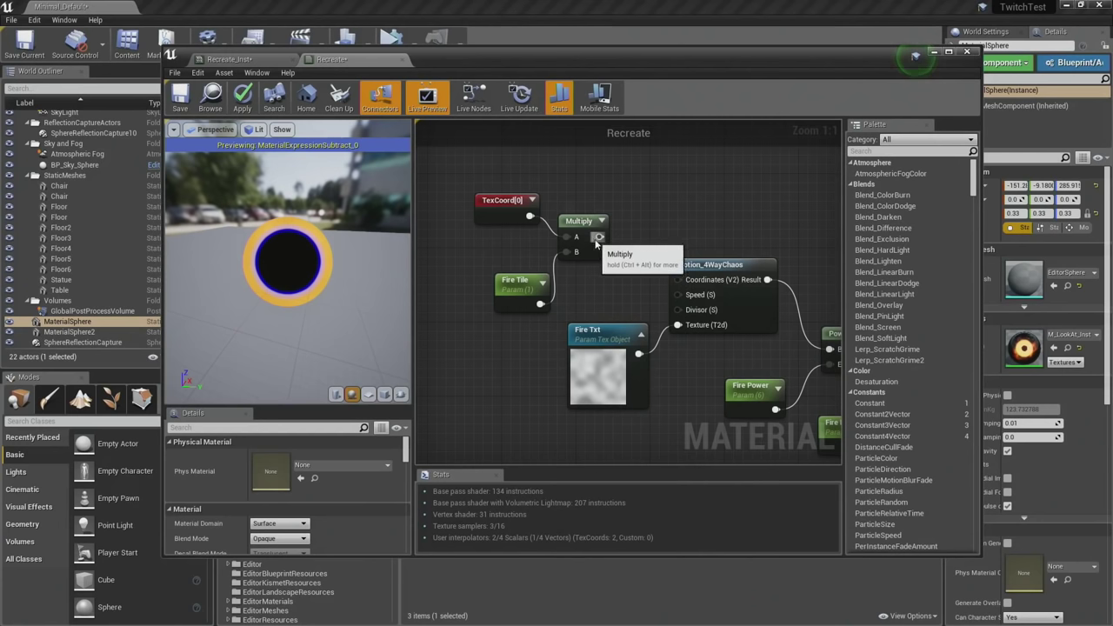
left_click_drag(598, 237, 684, 281)
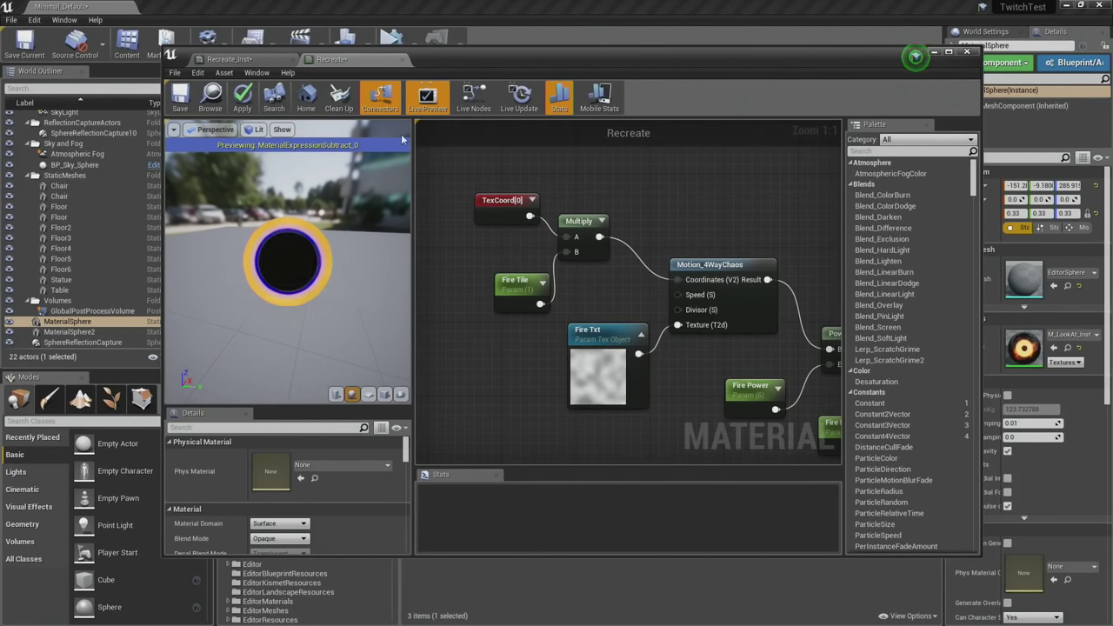
left_click(242, 101)
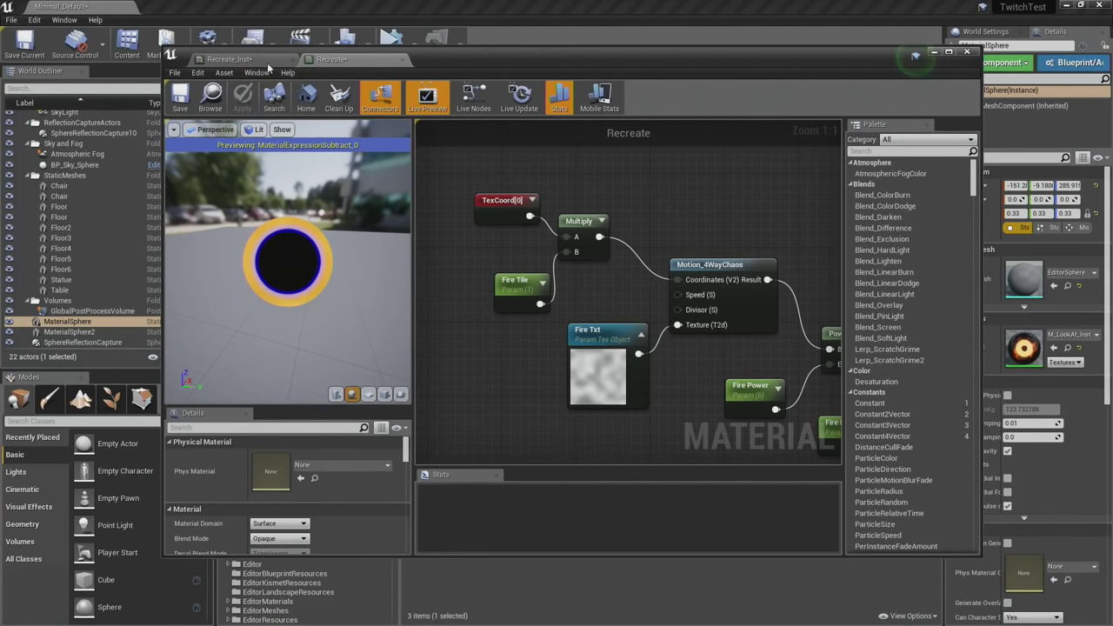
In Recreate_Inst, override Fire Tile with about 5.06 and inspect the denser fire pattern on the preview sphere.
left_click(261, 60)
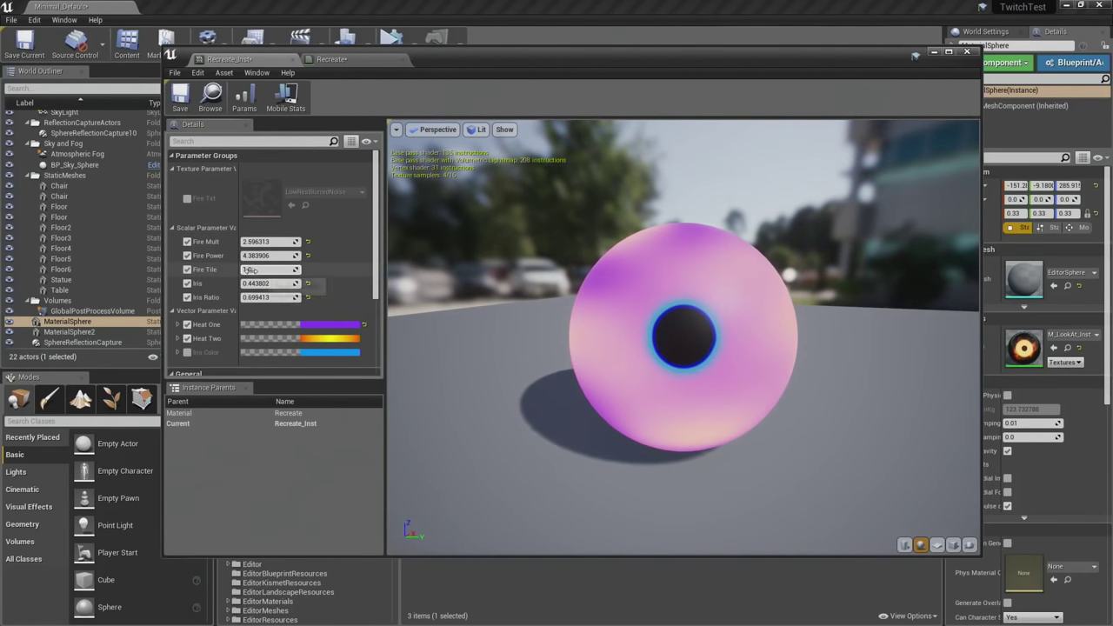
left_click_drag(254, 270, 292, 269)
left_click_drag(474, 287, 400, 287)
scroll(474, 287, "up", 3)
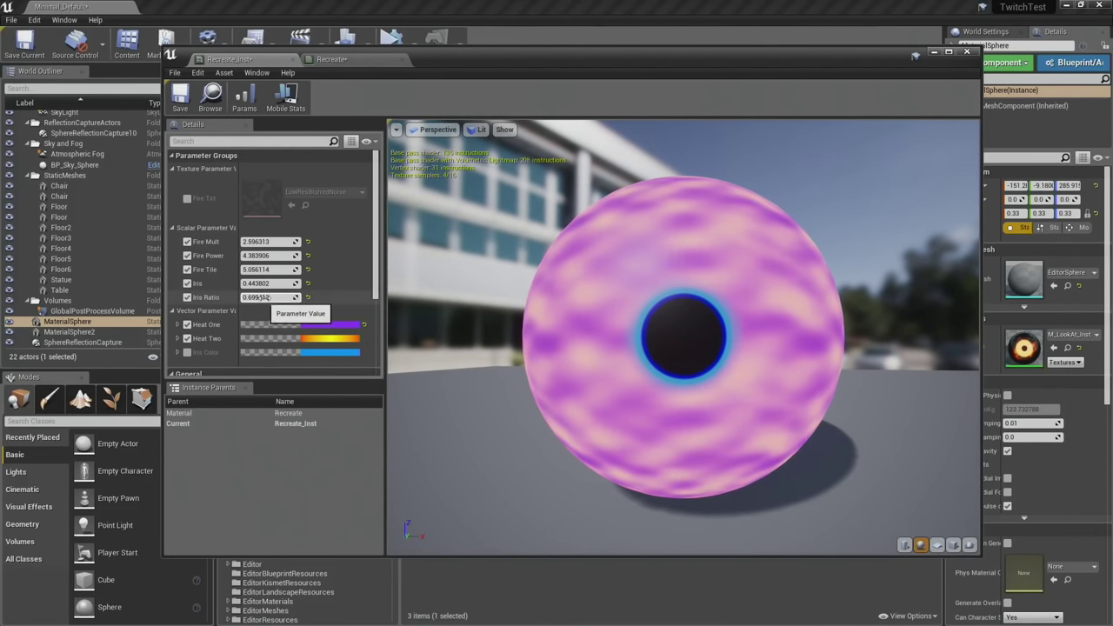
In the Recreate material, add a CameraVectorWS node above the second Lerp and feed its output into a new TransformVector node.
left_click(339, 60)
right_click_drag(665, 213, 503, 250)
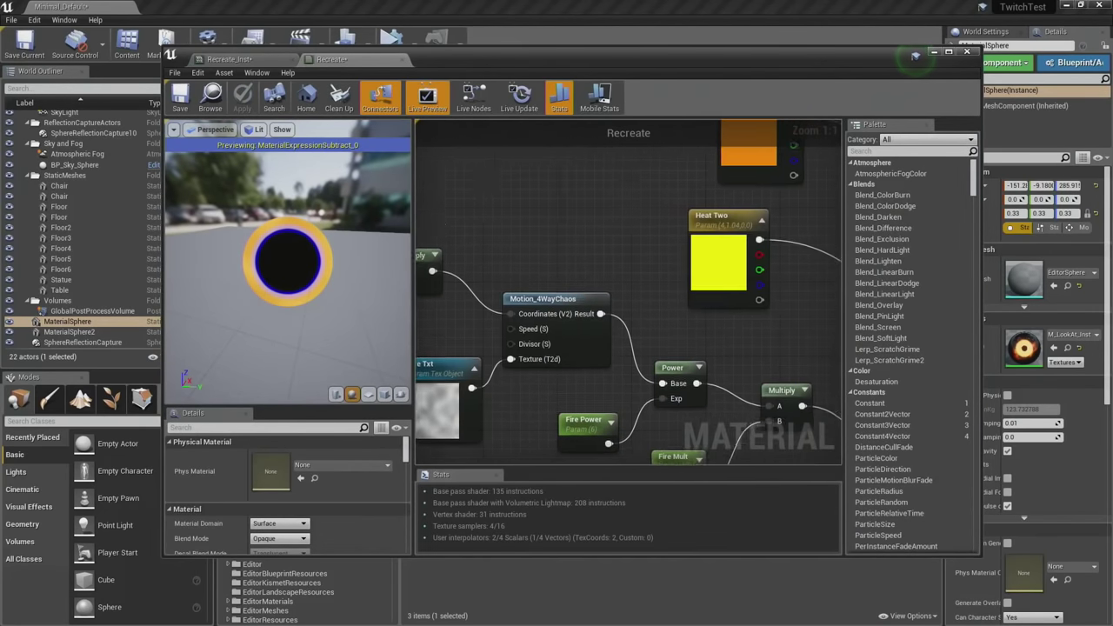
scroll(503, 249, "down", 6)
scroll(584, 308, "up", 5)
right_click_drag(625, 282, 460, 235)
right_click(576, 212)
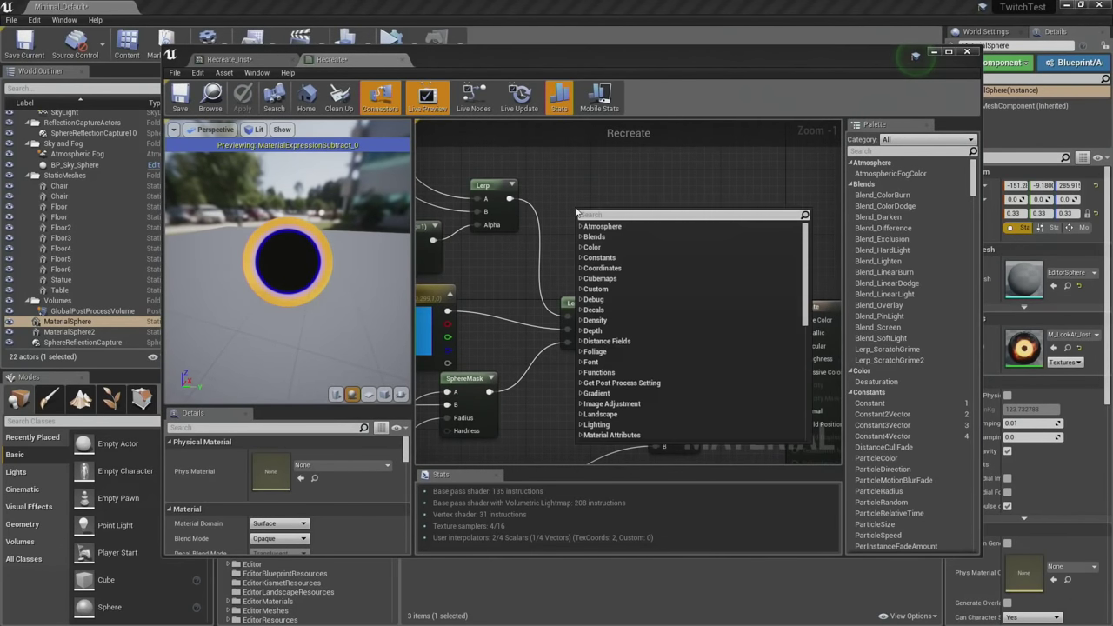
type("camerave")
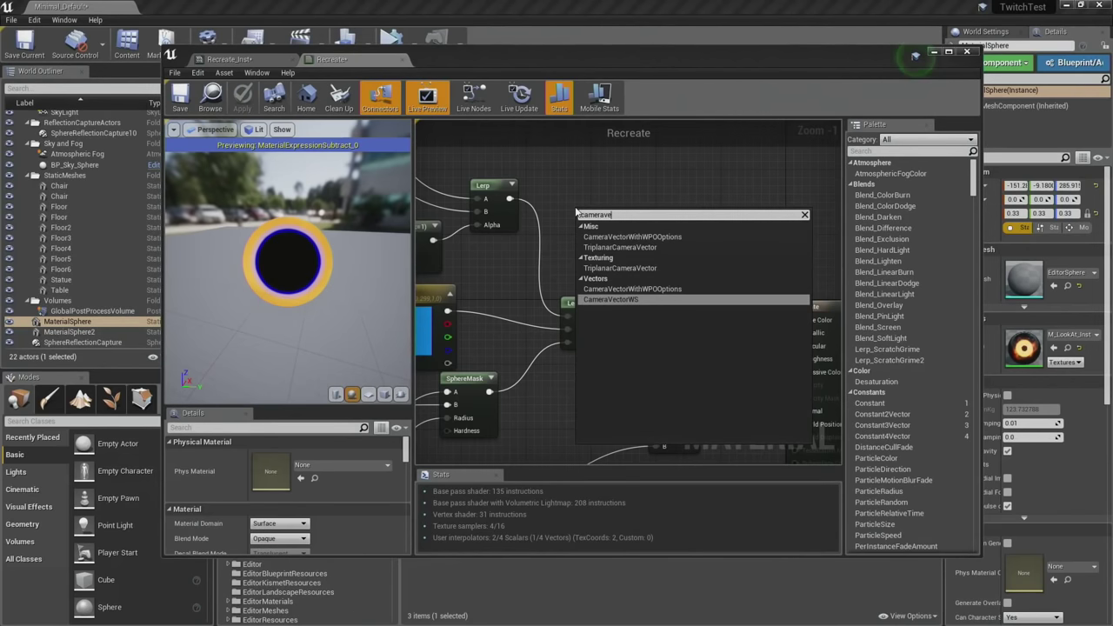
key("Return")
left_click_drag(632, 234, 668, 241)
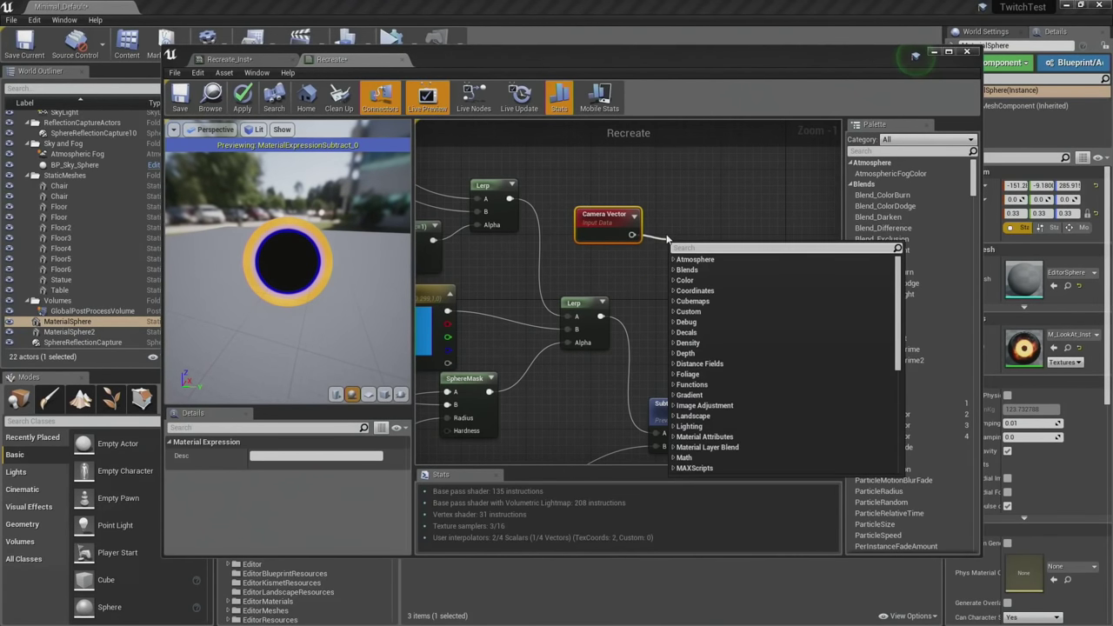
type("transform")
key("Return")
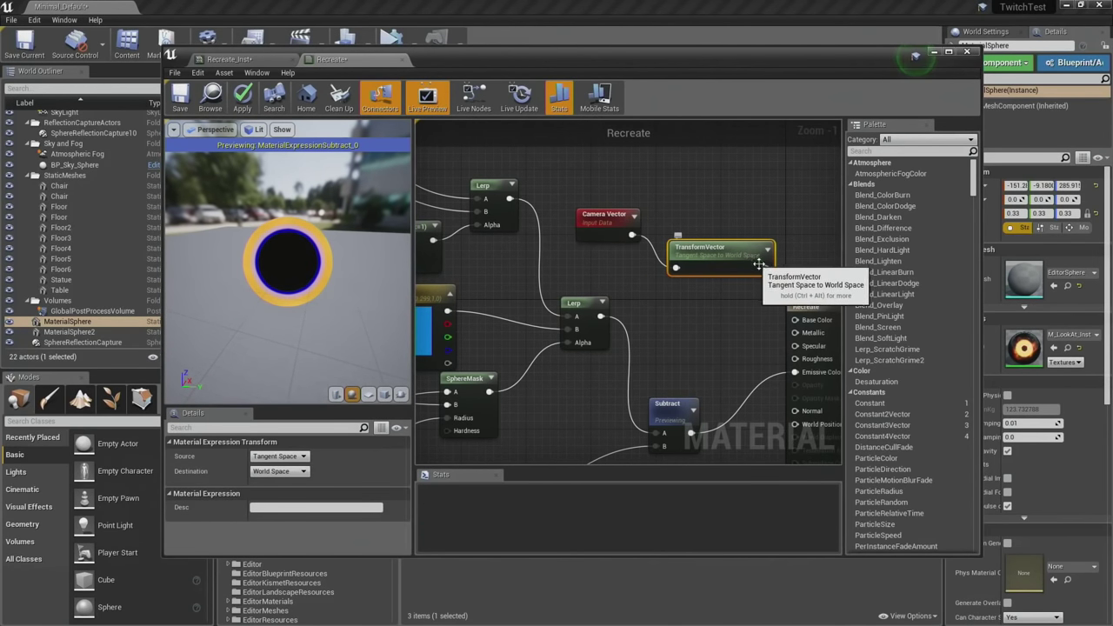
Feed the TransformVector output into a new R G component mask, and the mask's output into a new Power node's Base.
left_click_drag(766, 267, 791, 252)
type("mask")
key("Return")
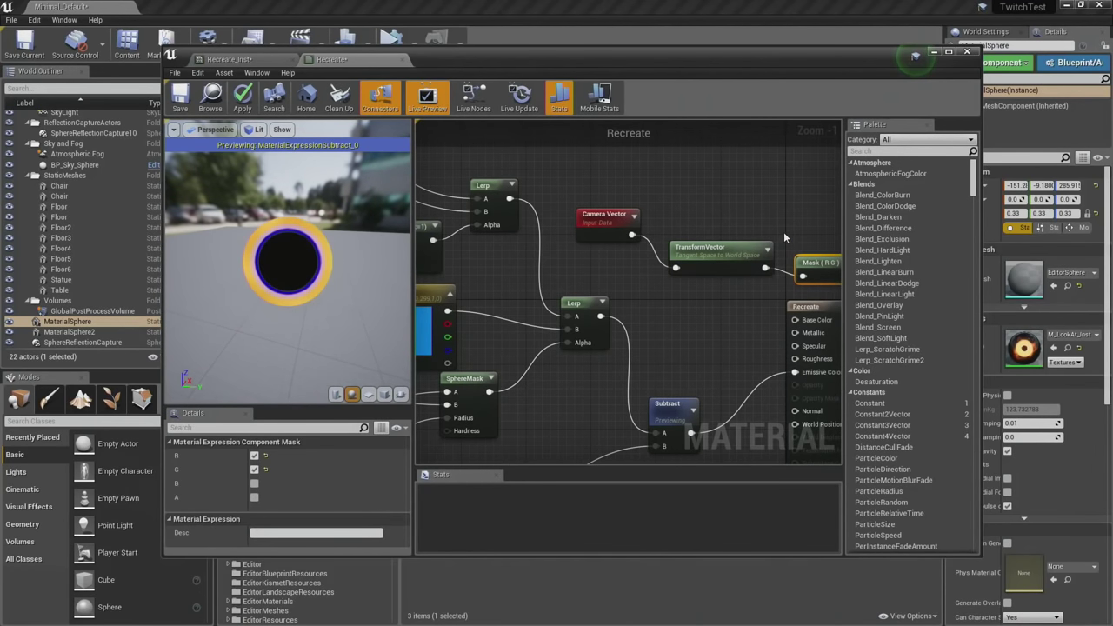
right_click_drag(784, 232, 635, 240)
left_click_drag(695, 285, 740, 278)
type("power")
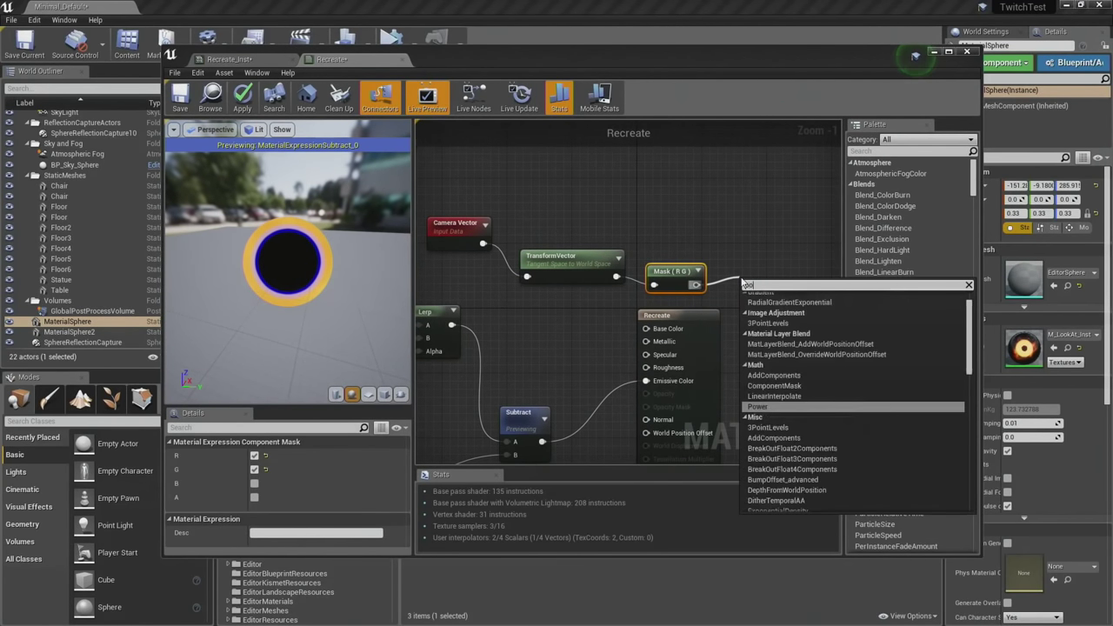
key("Return")
left_click(727, 228)
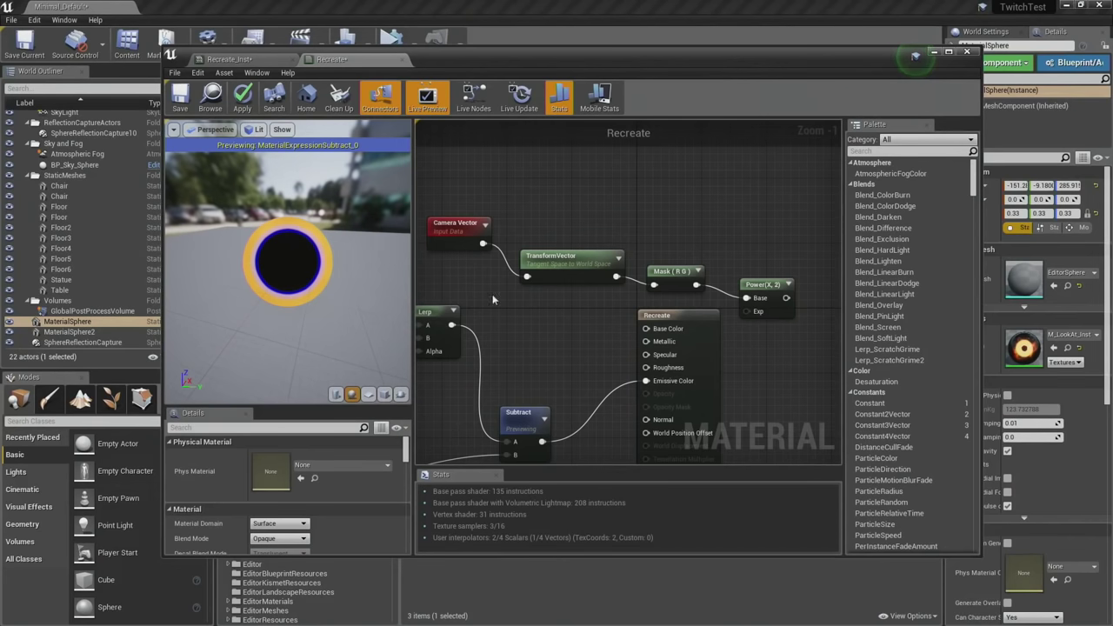
Add a scalar parameter named Falloff Amount above the component mask and connect it to the Power node's Exp.
left_click(644, 189)
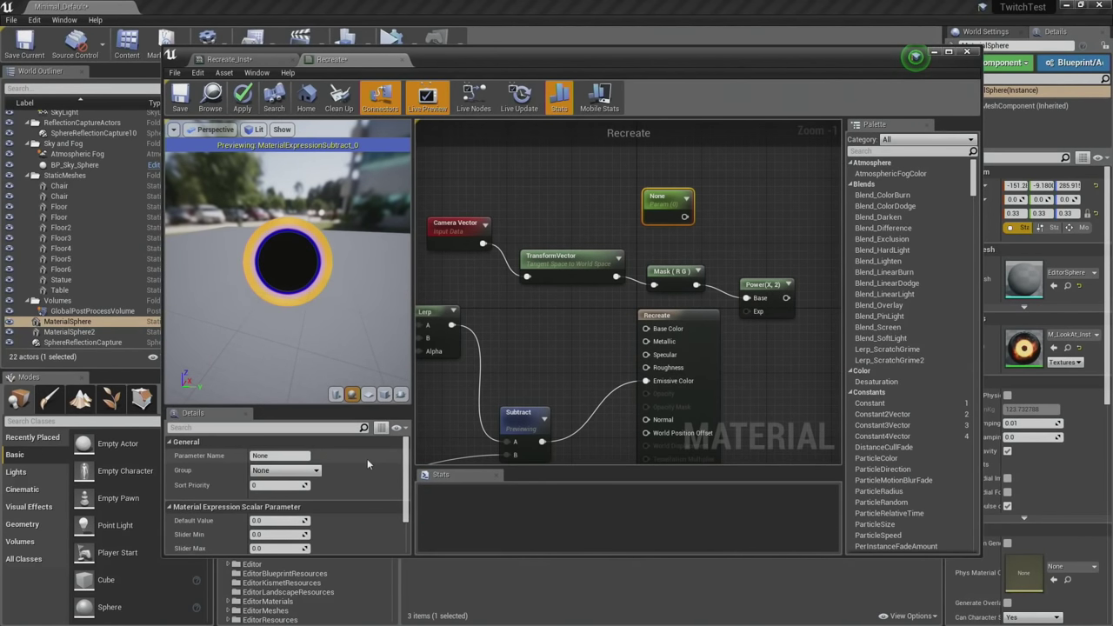
left_click(282, 455)
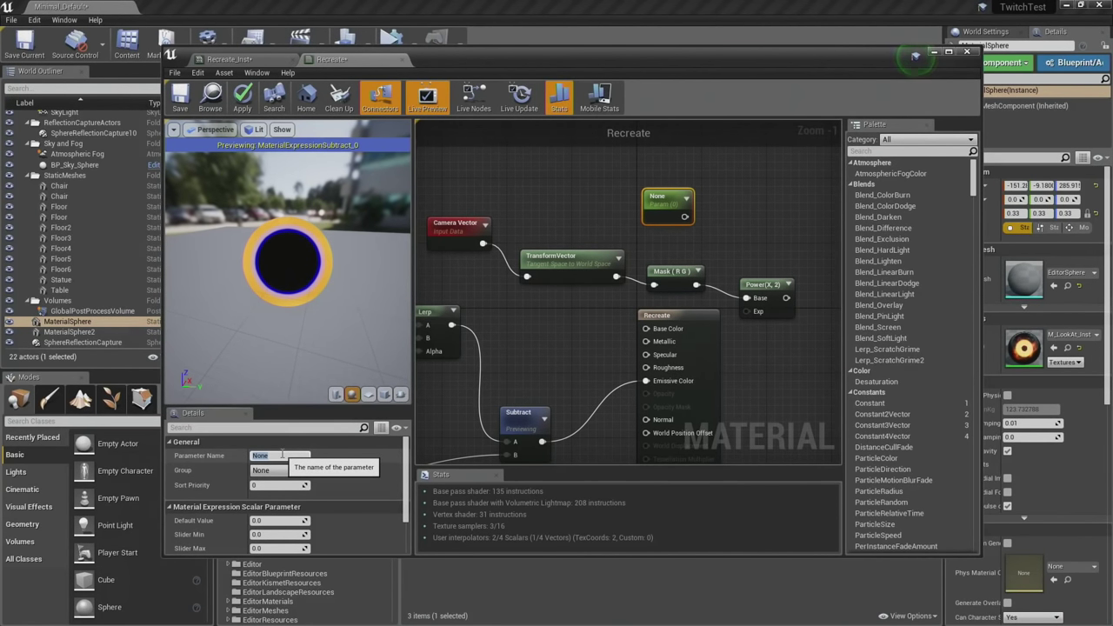
type("Falloff Amount")
key("Return")
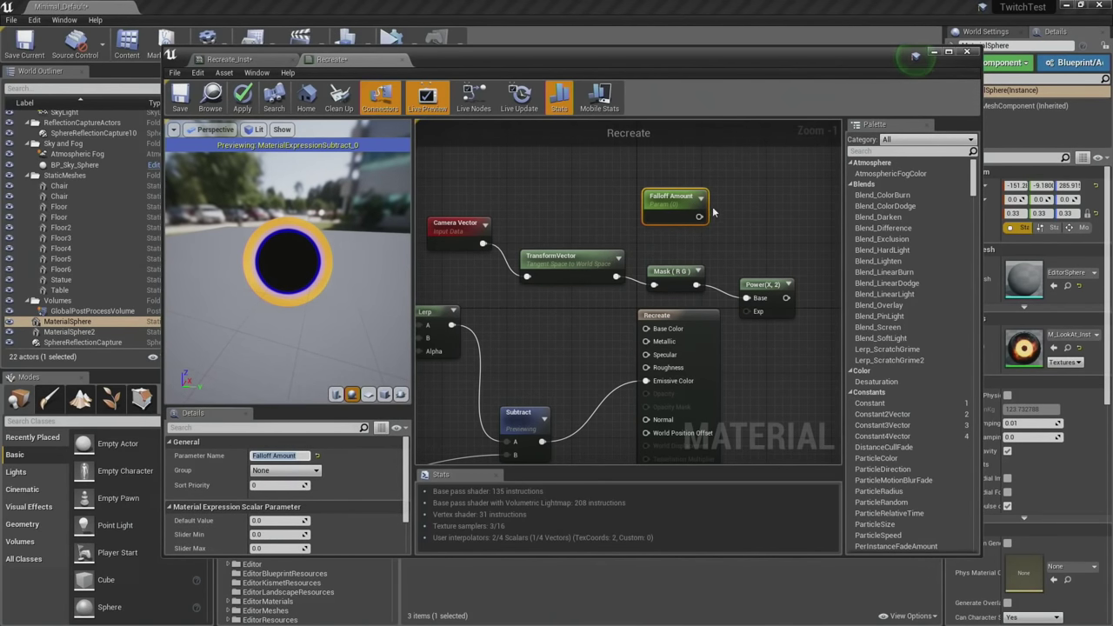
left_click_drag(700, 217, 745, 312)
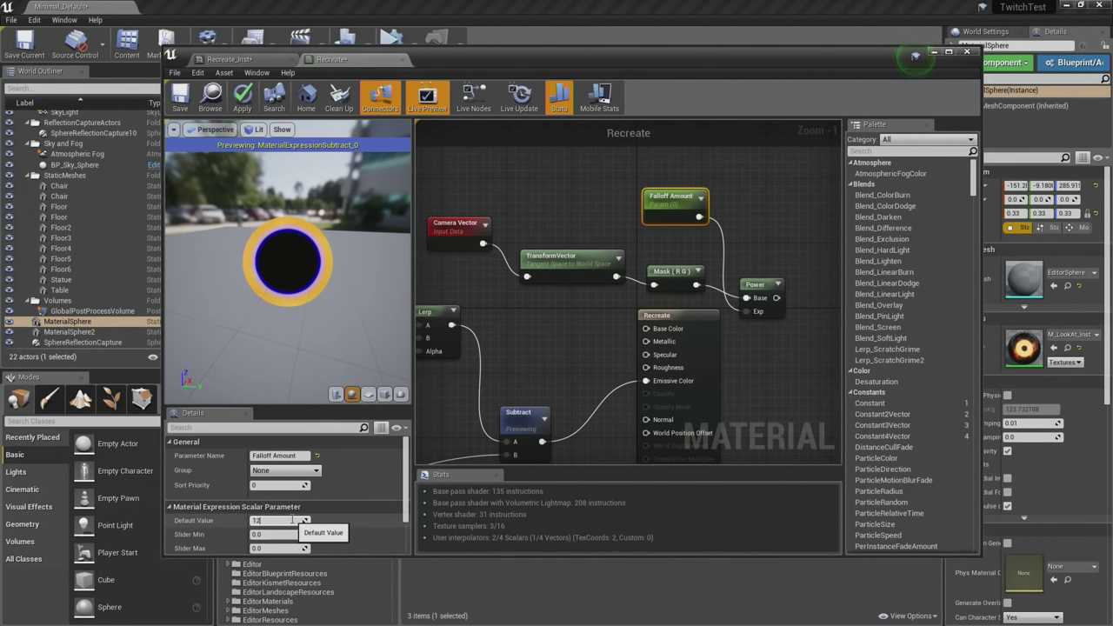
Set the Falloff Amount parameter's default value to 4.
left_click(292, 520)
type("12")
key("Return")
type("4")
key("Return")
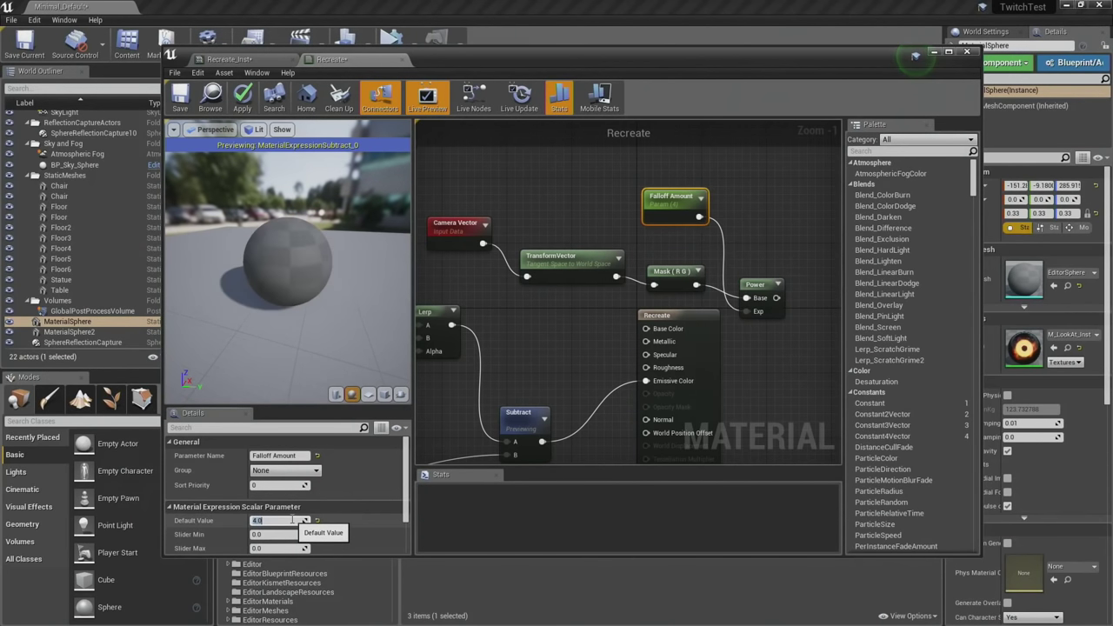
Add a Multiply node with the Power output in A, and connect the second Lerp's output to its B.
left_click_drag(777, 297, 803, 293)
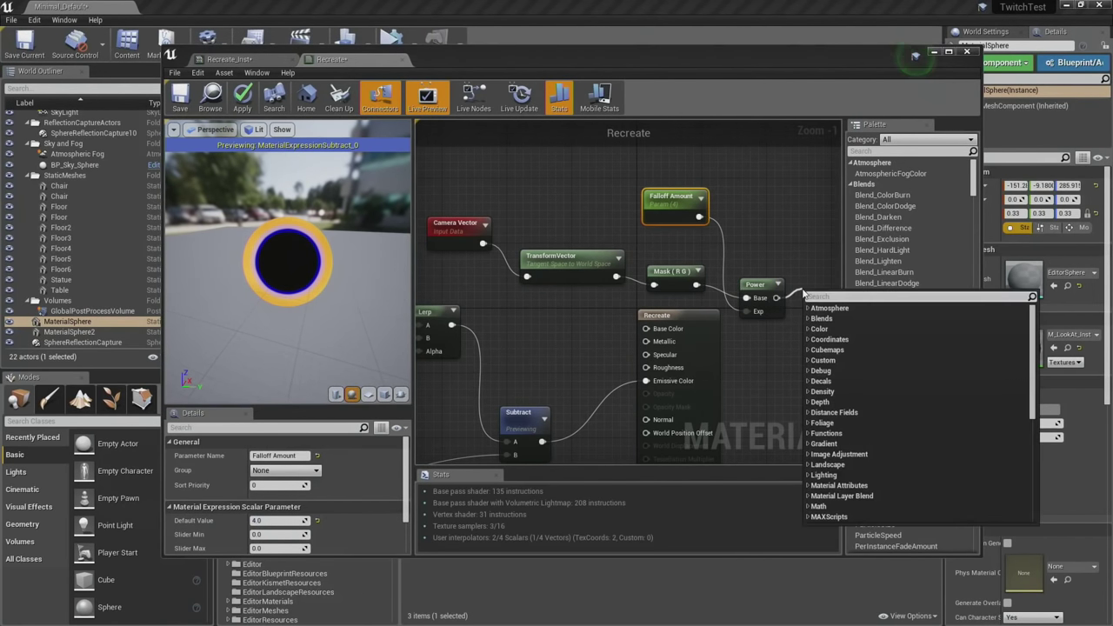
type("multiply")
key("Return")
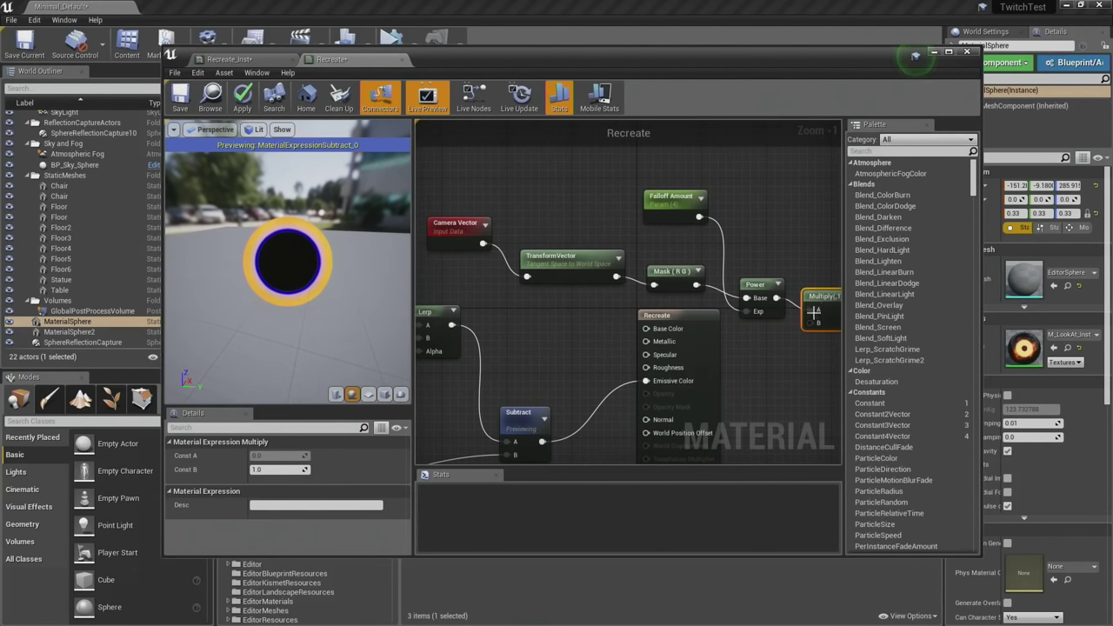
left_click_drag(816, 327, 451, 325)
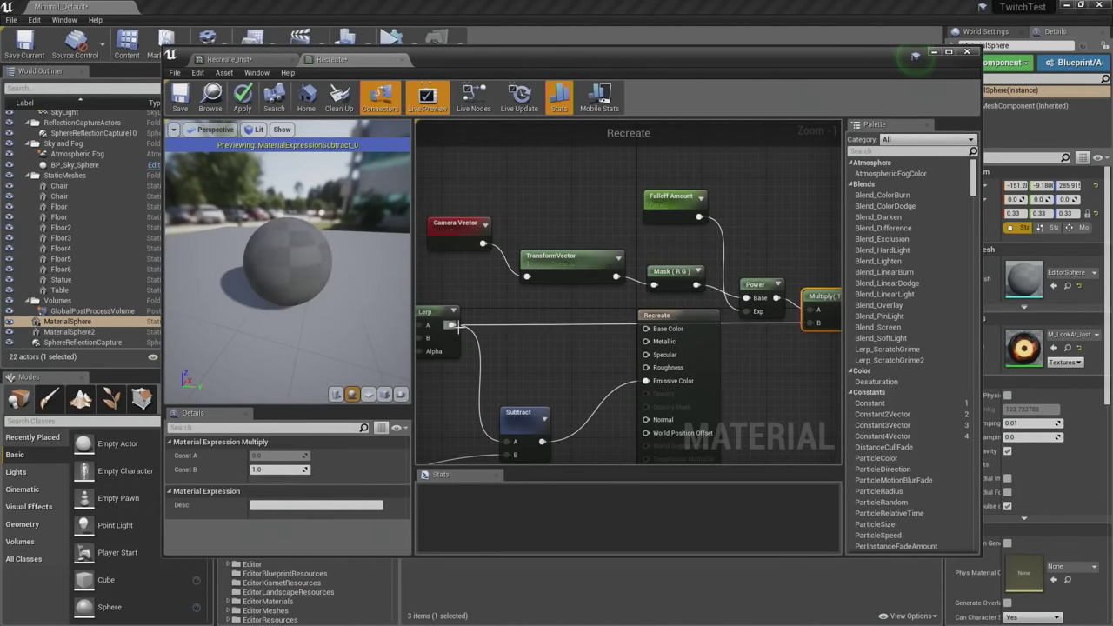
Replace the new Multiply's B input with the first Lerp's output, and feed the Multiply's output into the second Lerp's A.
right_click_drag(760, 322, 679, 309)
left_click_drag(758, 296, 725, 341)
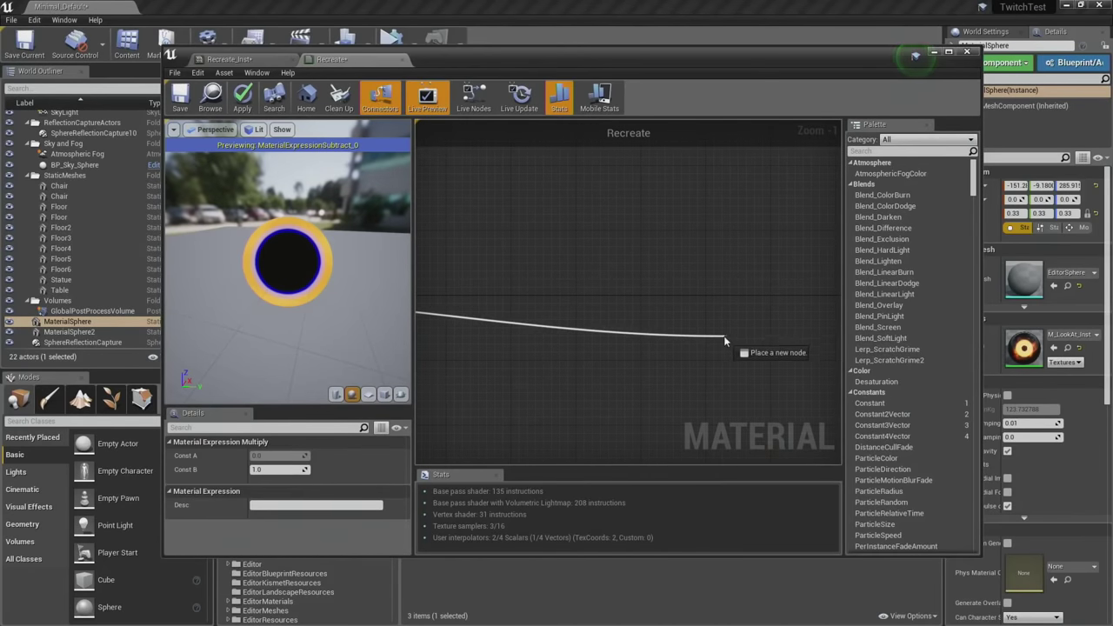
scroll(708, 333, "down", 7)
right_click_drag(615, 307, 720, 311)
scroll(713, 313, "up", 4)
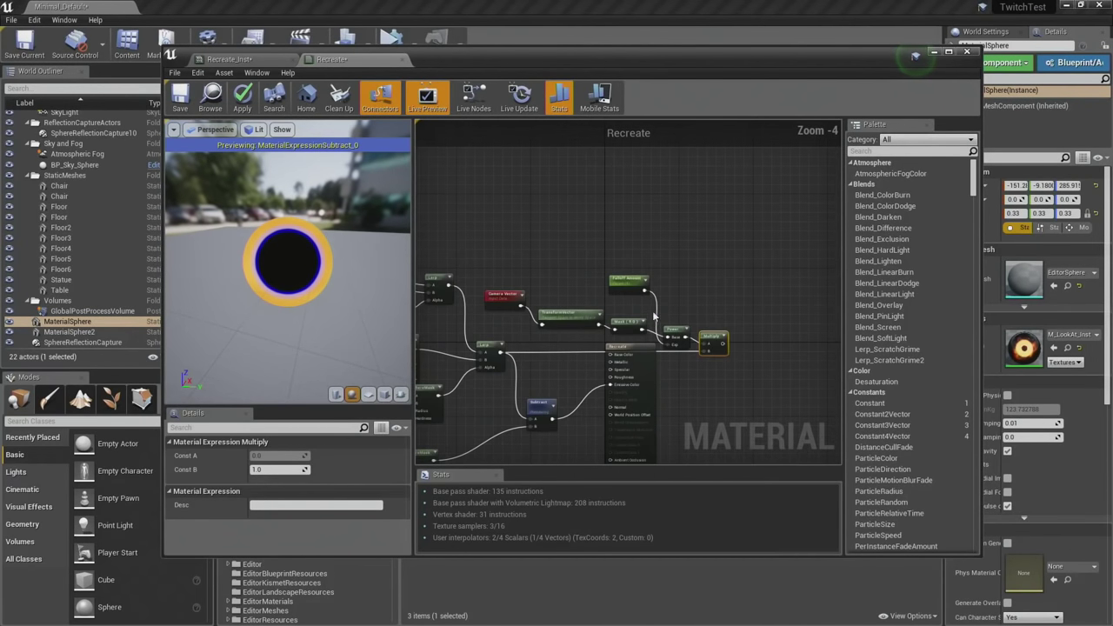
right_click_drag(486, 339, 534, 342)
left_click_drag(533, 343, 539, 293)
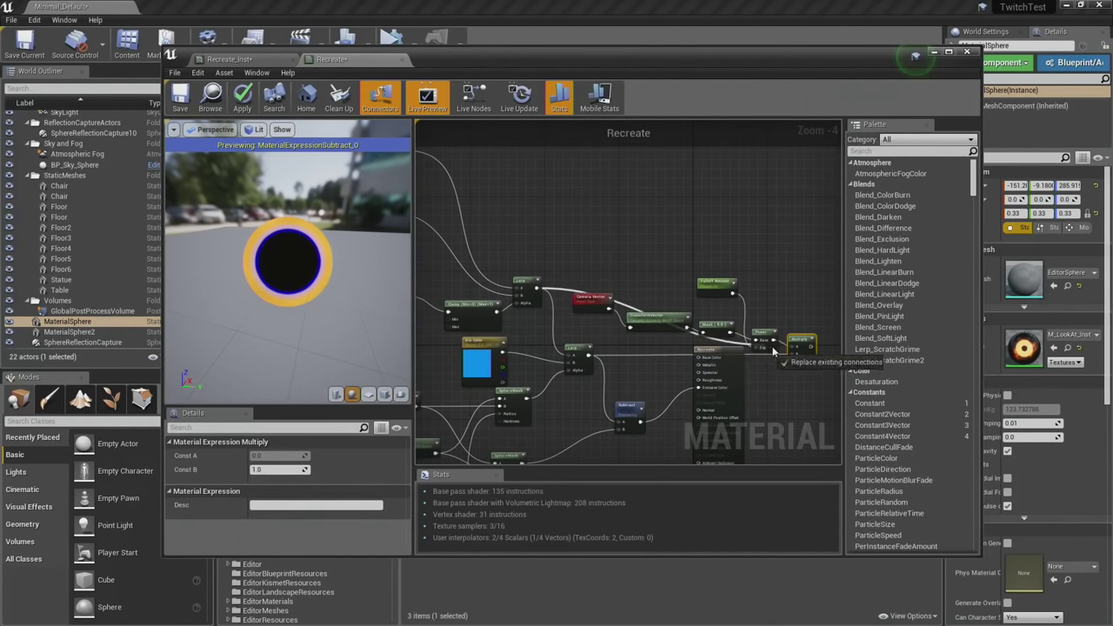
left_click_drag(793, 357, 695, 358)
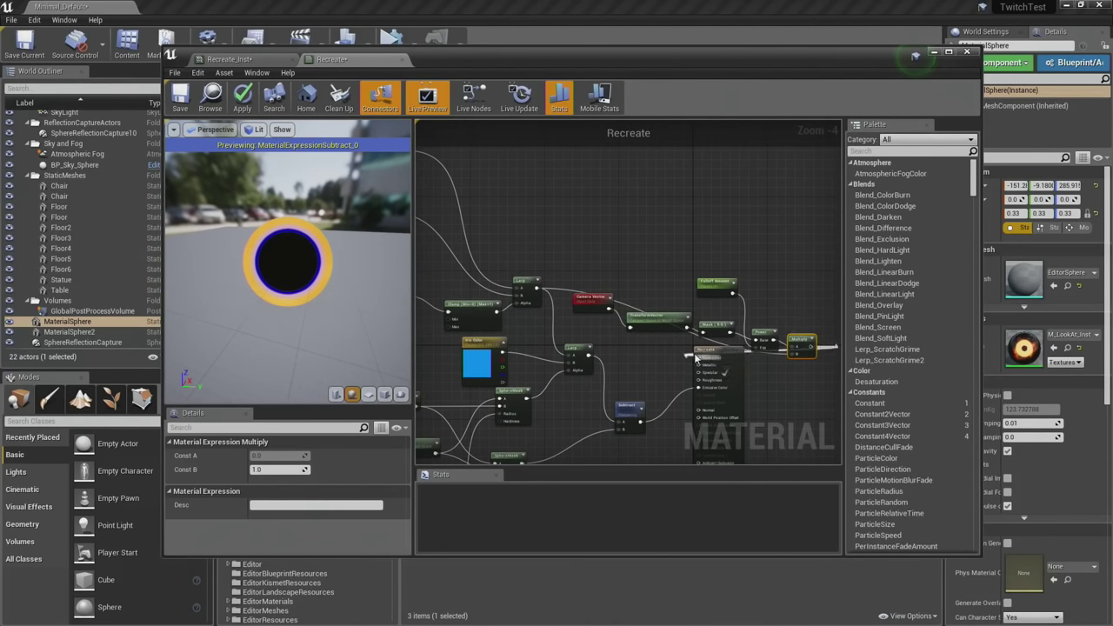
left_click_drag(570, 357, 572, 357)
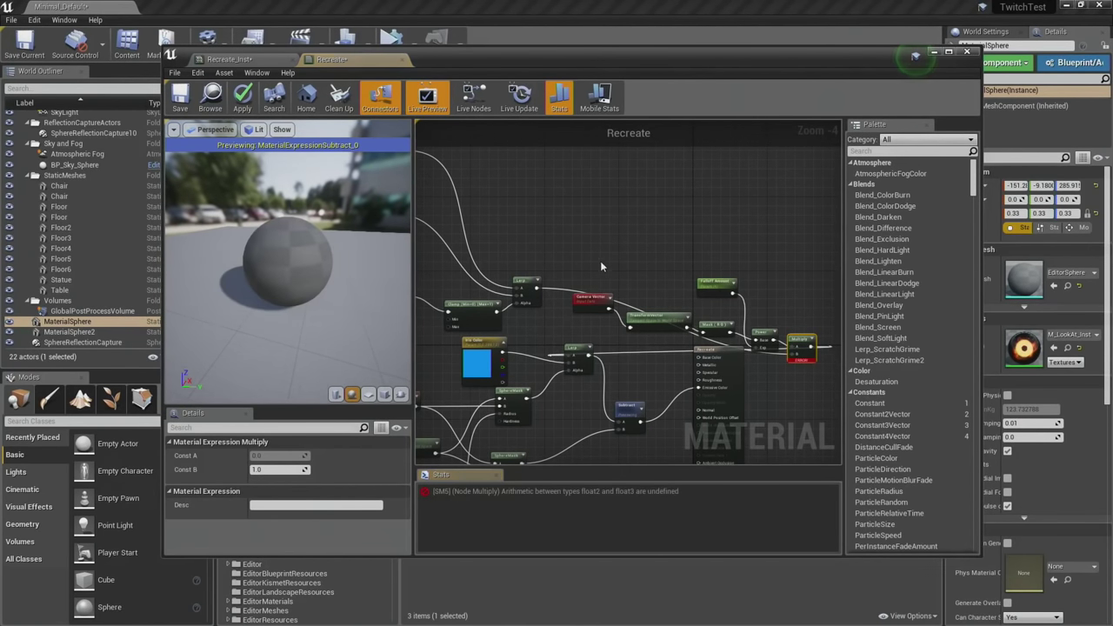
Move the camera vector node chain above the first Lerp and shift TransformVector closer to the Camera Vector node.
left_click_drag(801, 347, 801, 347)
left_click_drag(798, 342, 702, 274)
left_click(645, 305)
scroll(510, 252, "up", 4)
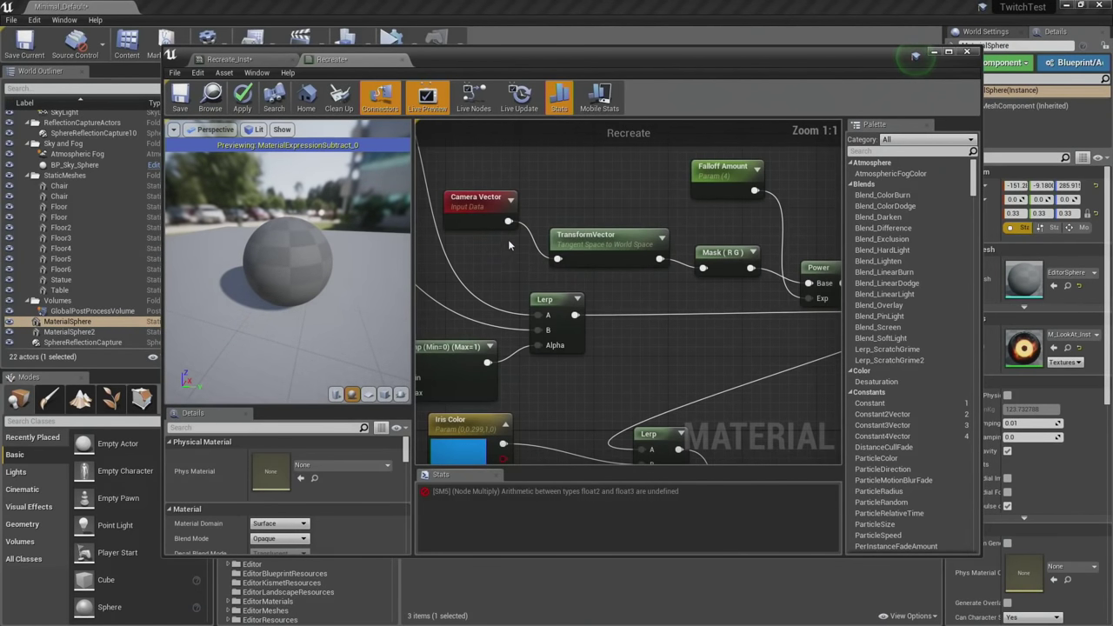
left_click_drag(566, 239, 555, 220)
Change the component mask after TransformVector to pass only the B channel, and apply the material changes.
left_click(738, 268)
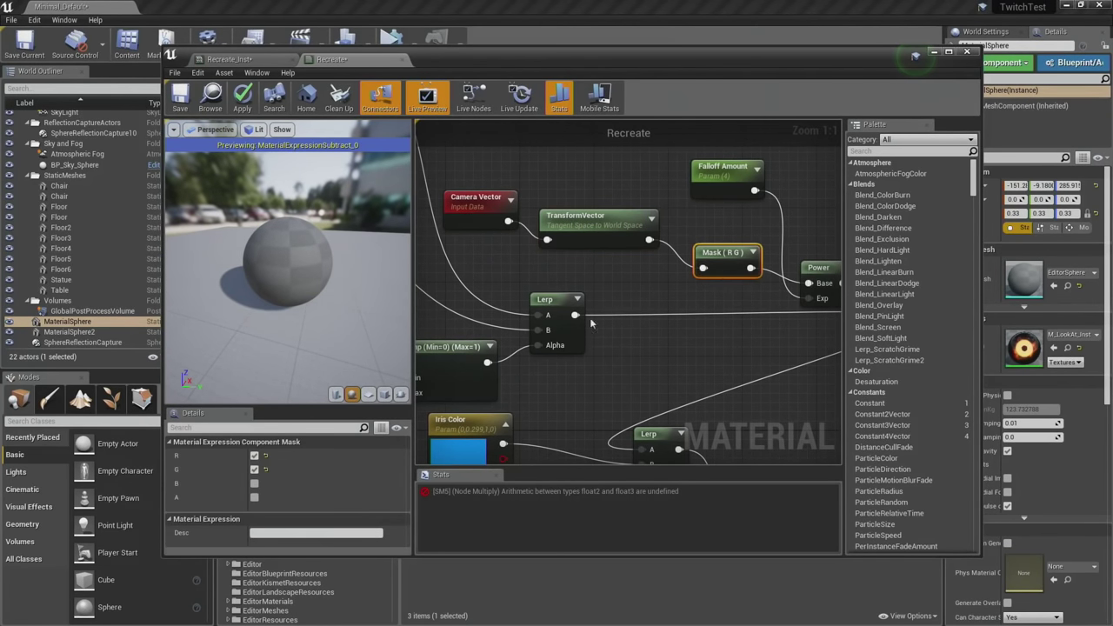
left_click(254, 483)
left_click(254, 470)
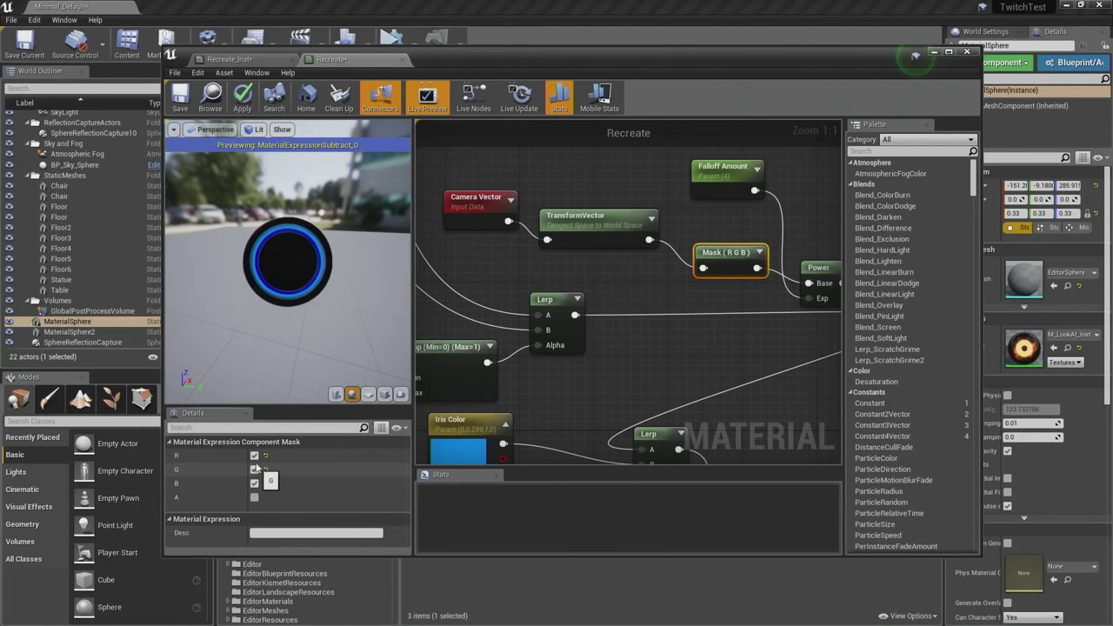
left_click(254, 456)
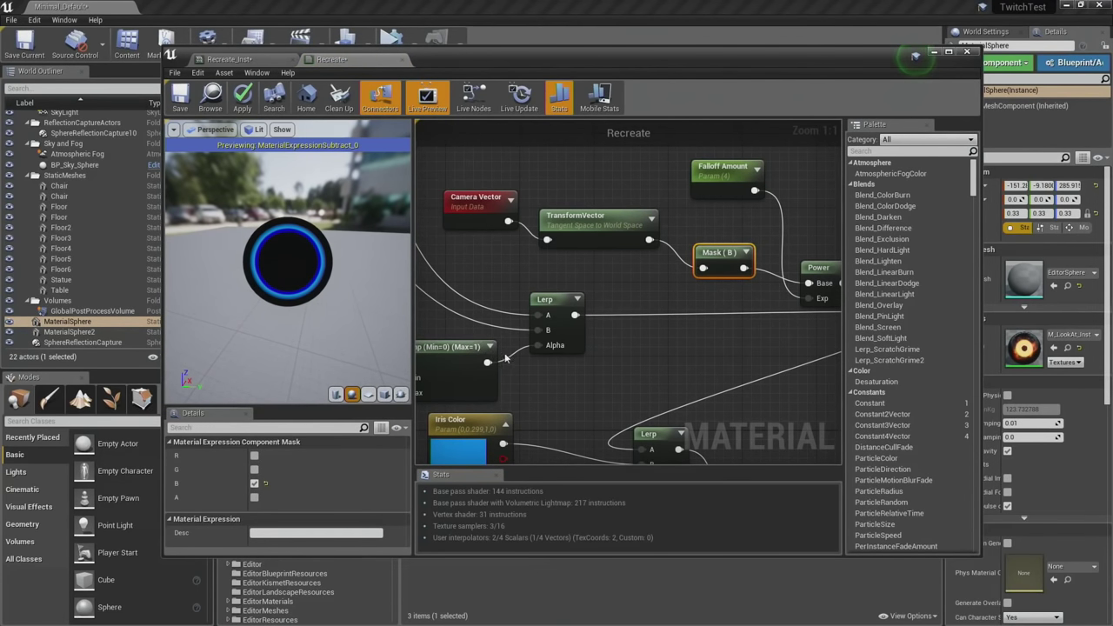
left_click(243, 98)
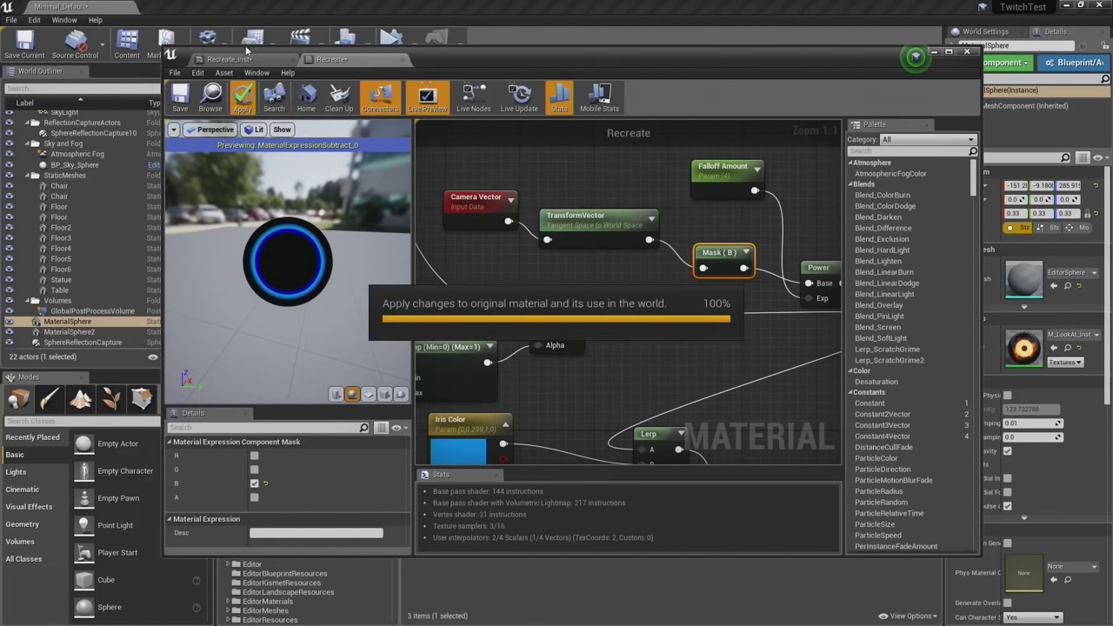
In Recreate_Inst, override Falloff Amount and lower it to about 0.14.
left_click(232, 59)
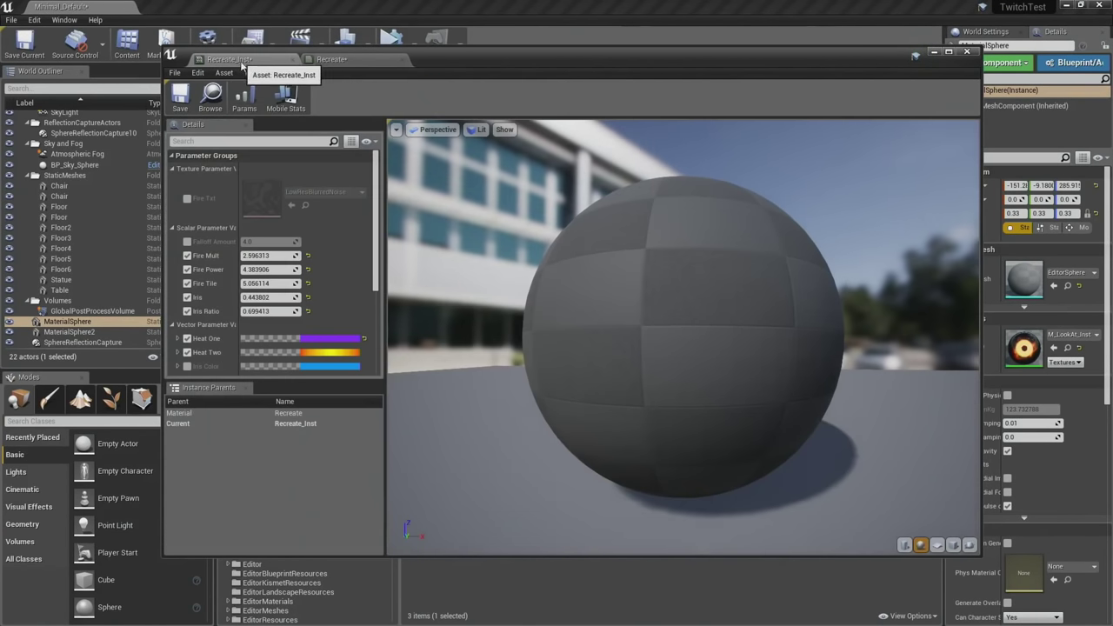
left_click(187, 242)
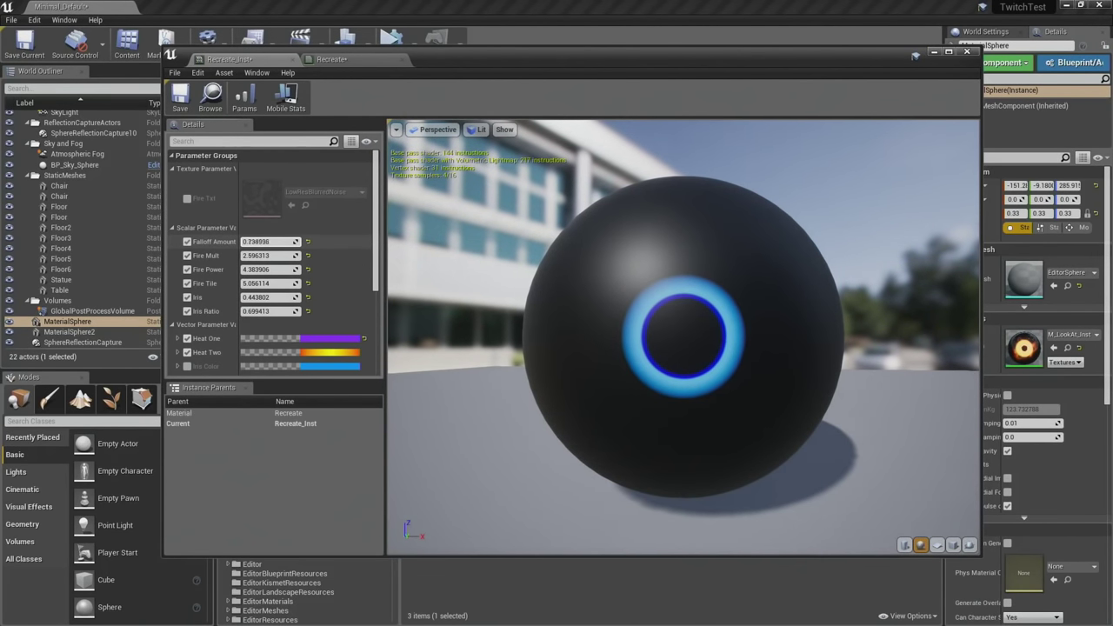
left_click_drag(268, 242, 262, 242)
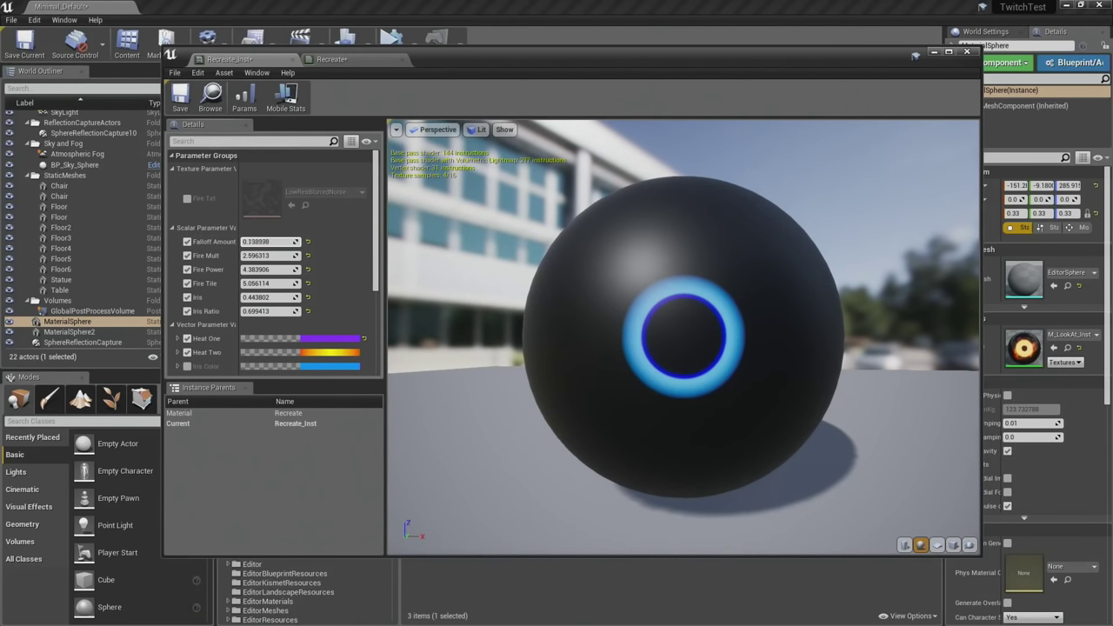
Return to the Recreate material and preview the camera effect's Multiply node and its Power node on the sphere.
left_click(339, 59)
scroll(591, 317, "up", 3)
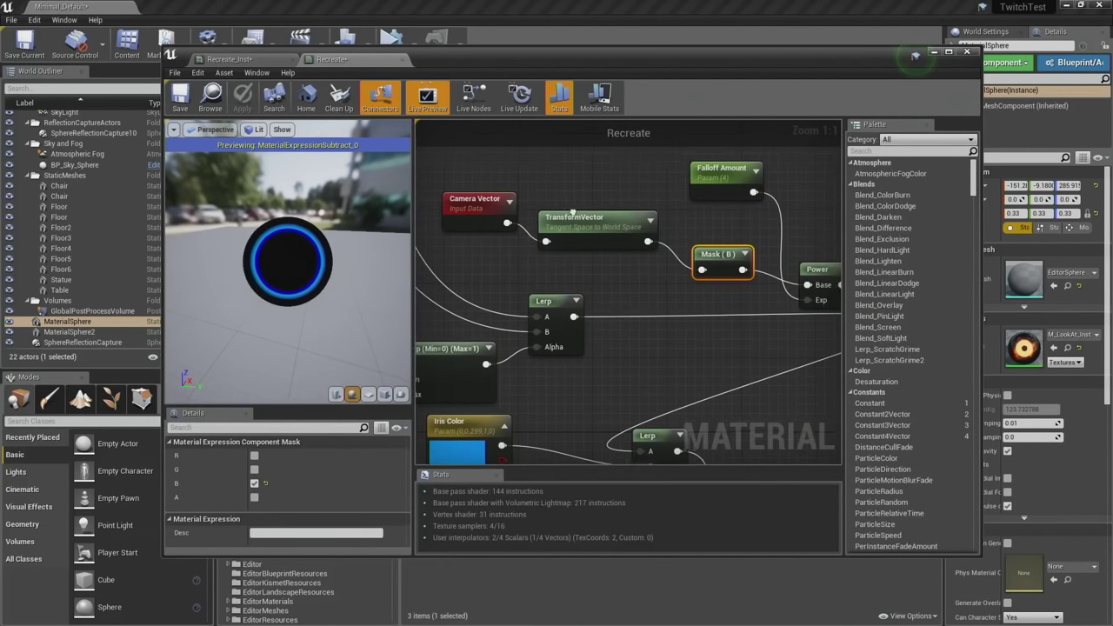
right_click(687, 314)
left_click(706, 319)
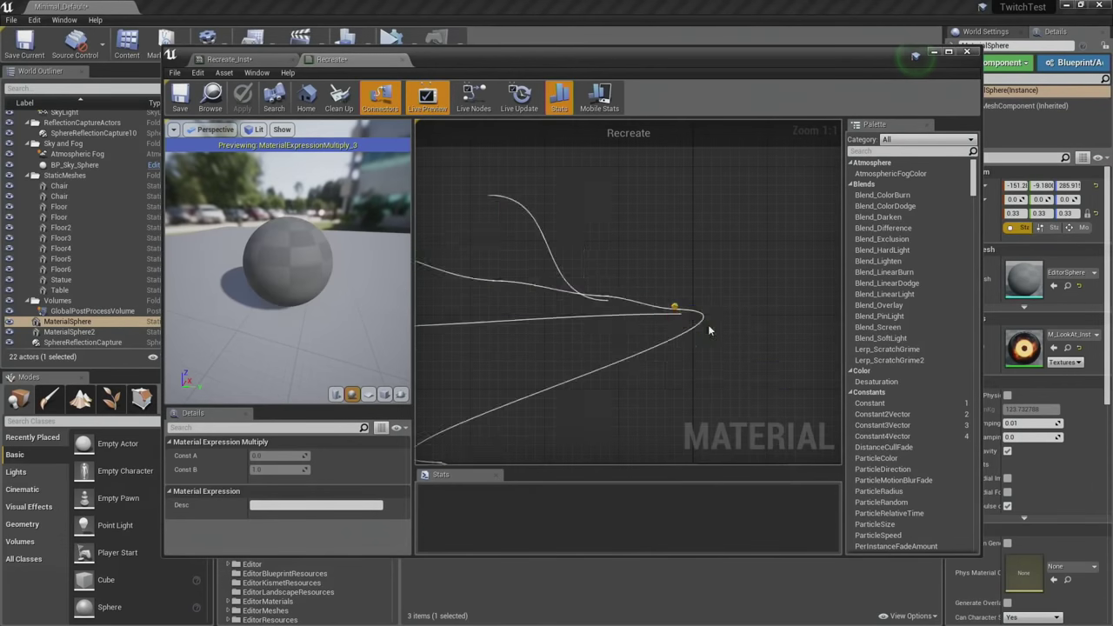
left_click(639, 306)
right_click(627, 299)
left_click(648, 304)
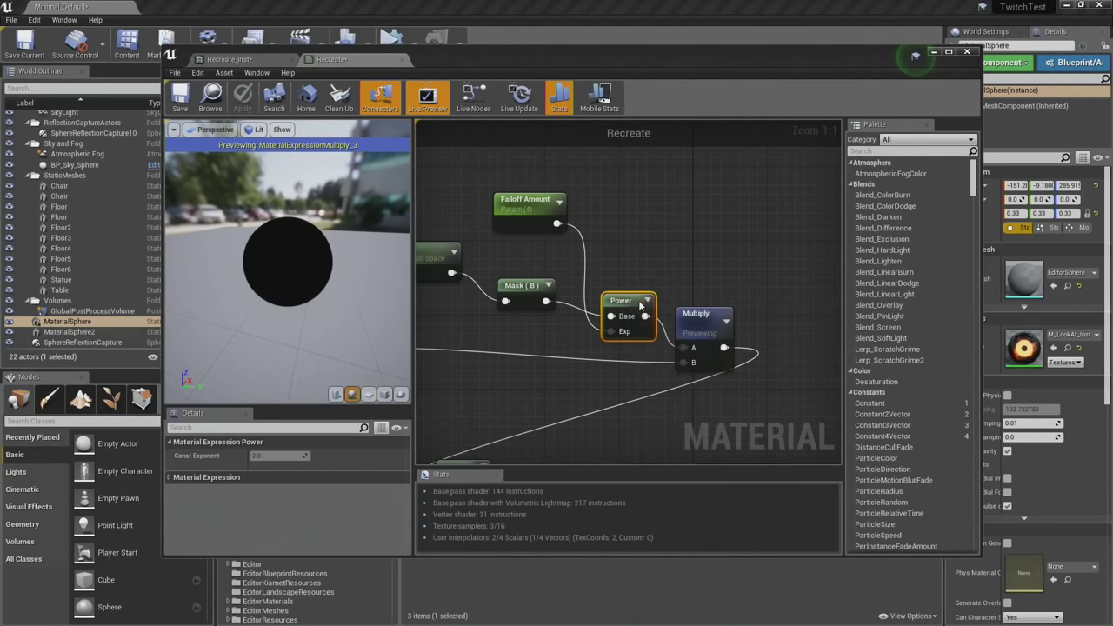
Delete the B component mask and connect TransformVector's output directly to the Power node's Base.
right_click(514, 286)
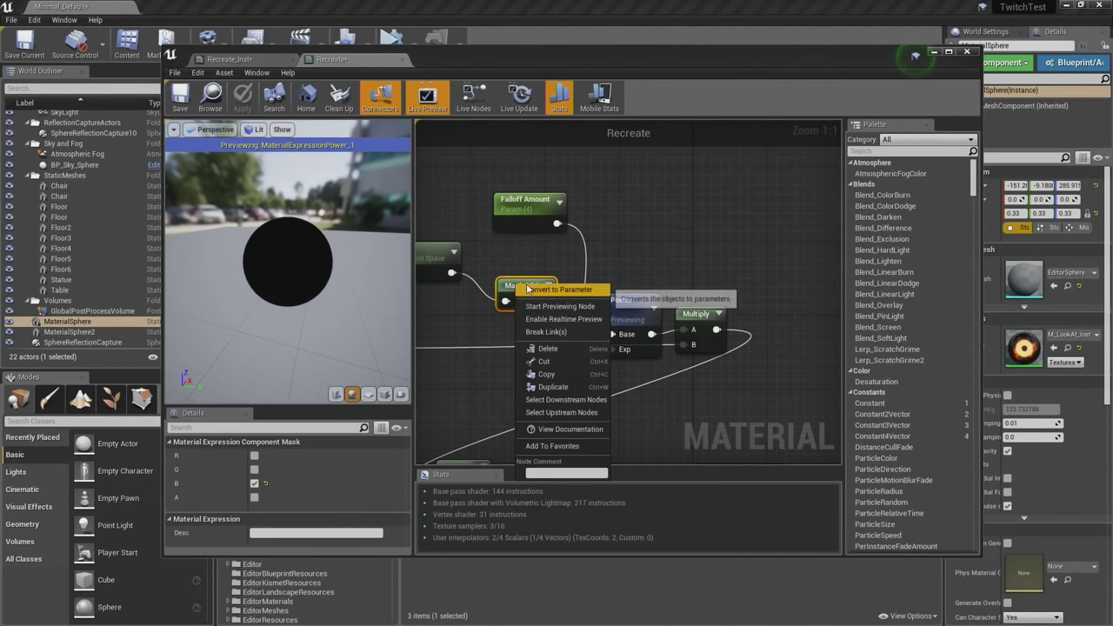
left_click(543, 290)
key("Delete")
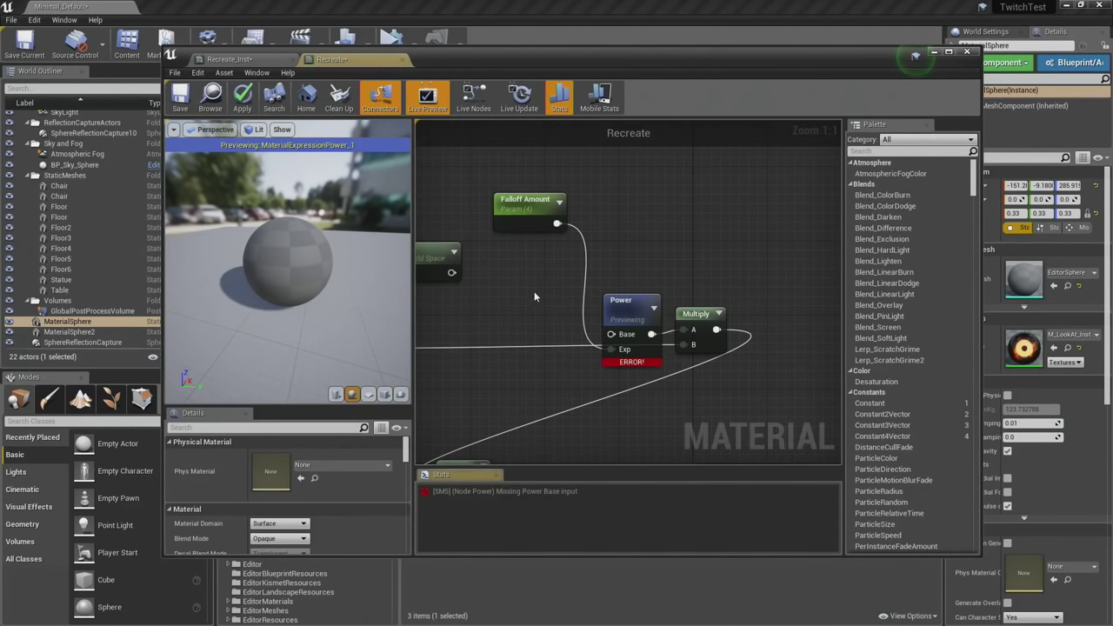
left_click_drag(450, 273, 463, 278)
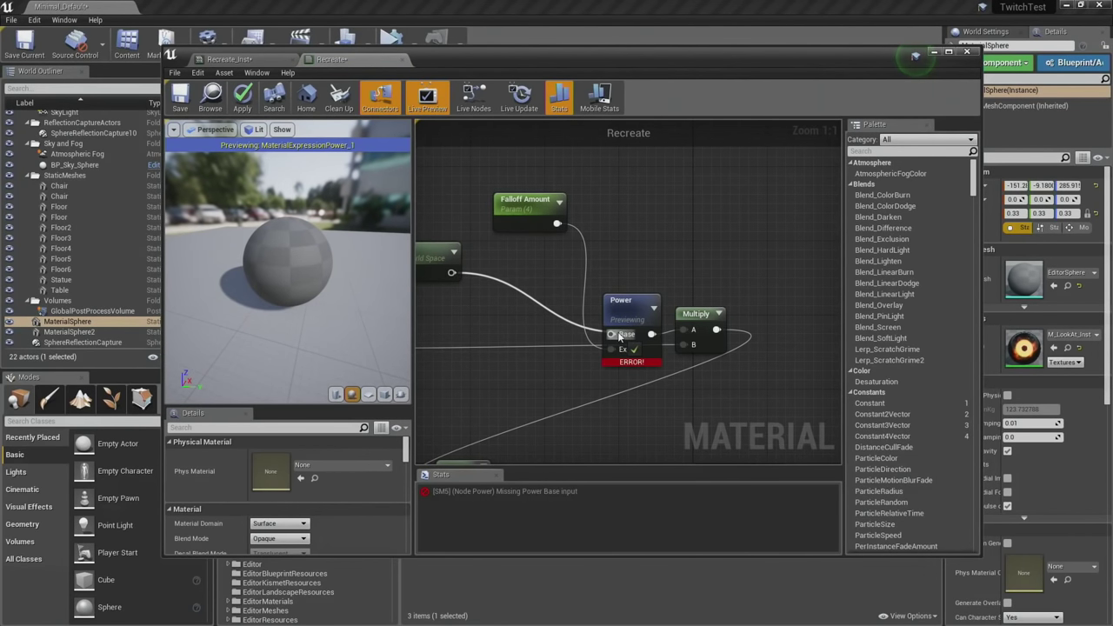
left_click_drag(620, 338, 613, 335)
Add a new component mask from TransformVector's output and restrict it to the B channel.
right_click_drag(462, 276, 564, 292)
left_click_drag(554, 289, 580, 291)
type("mask")
key("Return")
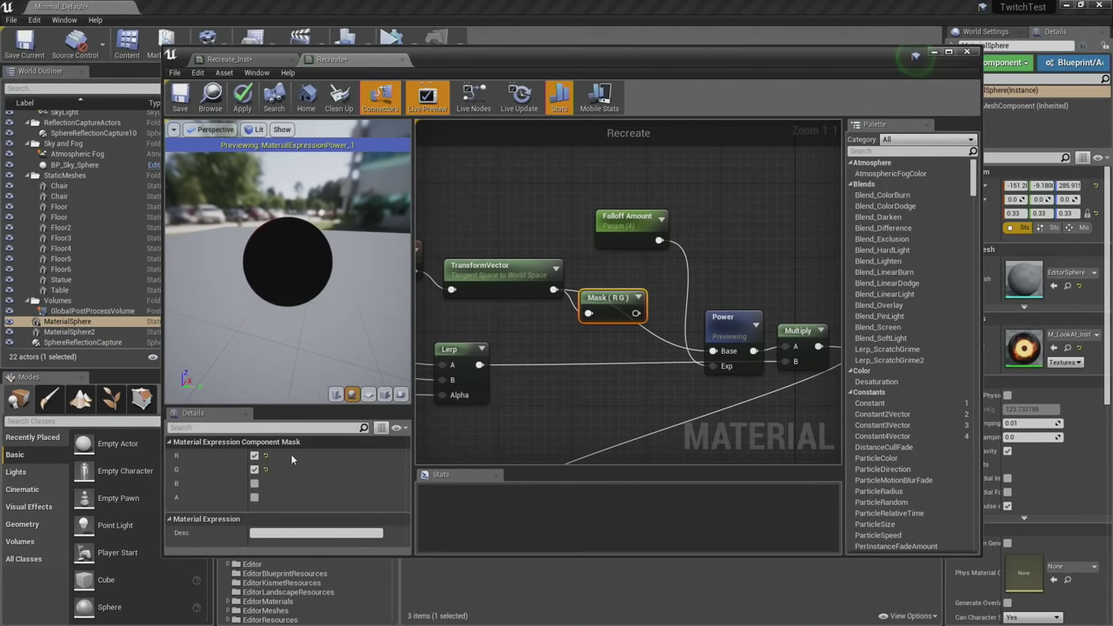
left_click(254, 456)
left_click(254, 470)
left_click(254, 484)
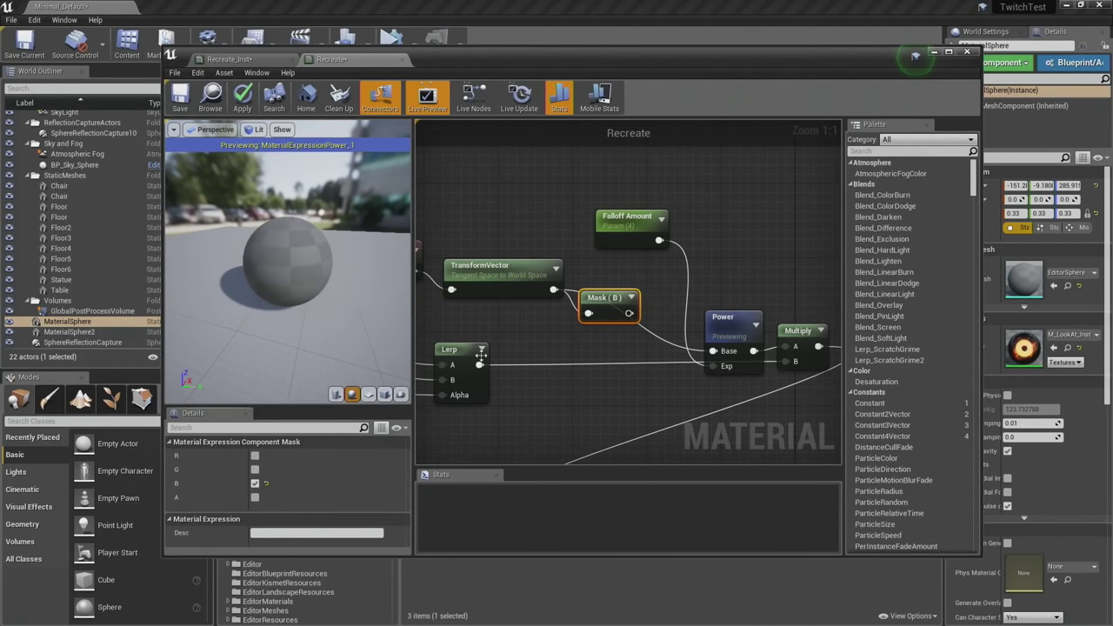
Set TransformVector's Source to World Space and its Destination to Tangent Space.
left_click(483, 266)
left_click(278, 455)
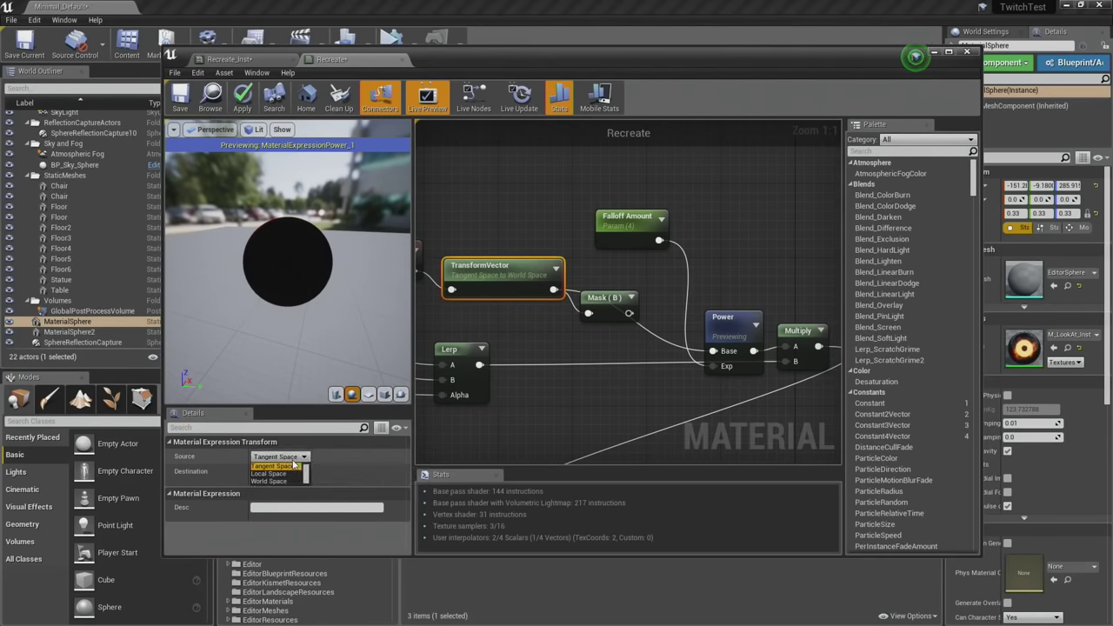
left_click(278, 481)
left_click(279, 471)
left_click(272, 481)
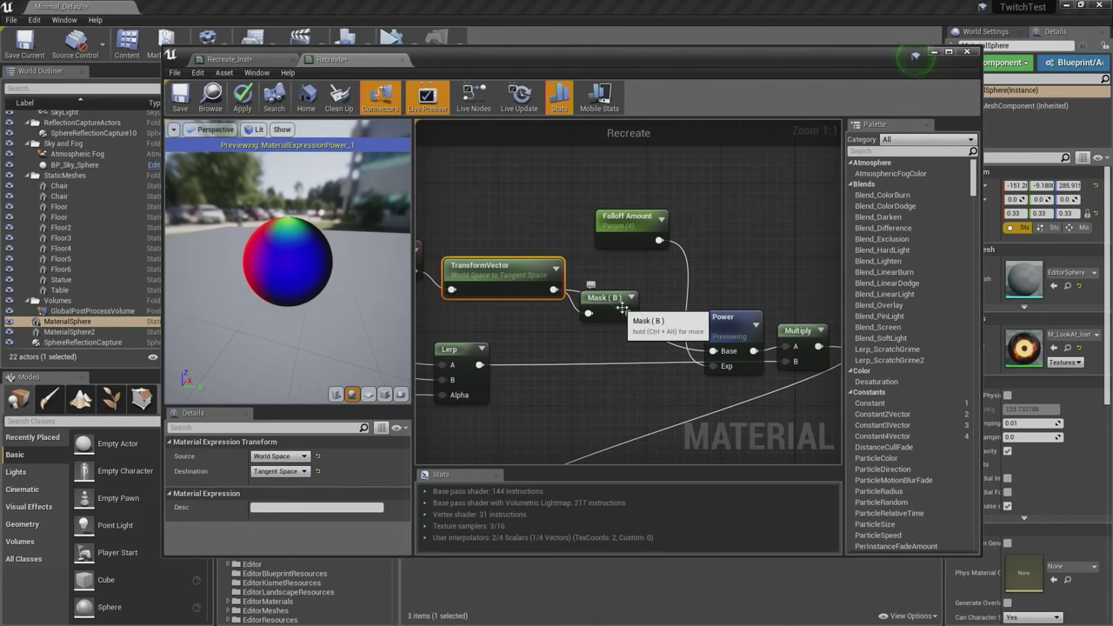
Connect the B mask's output to the Power node's Base and apply the material changes.
left_click_drag(628, 313, 635, 319)
left_click_drag(714, 352, 713, 351)
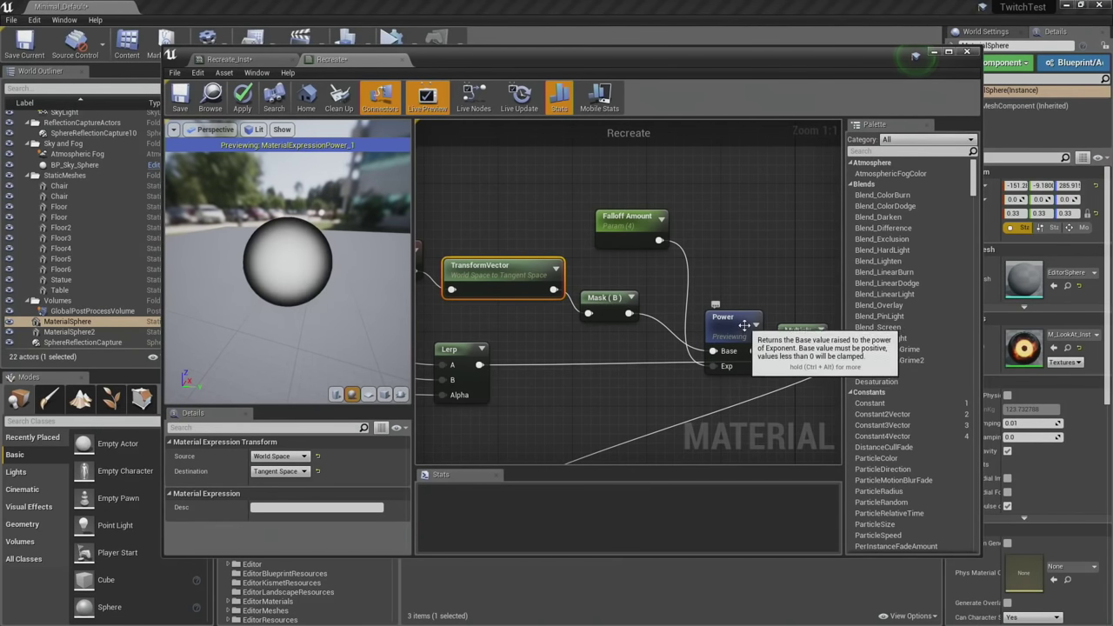
left_click(245, 109)
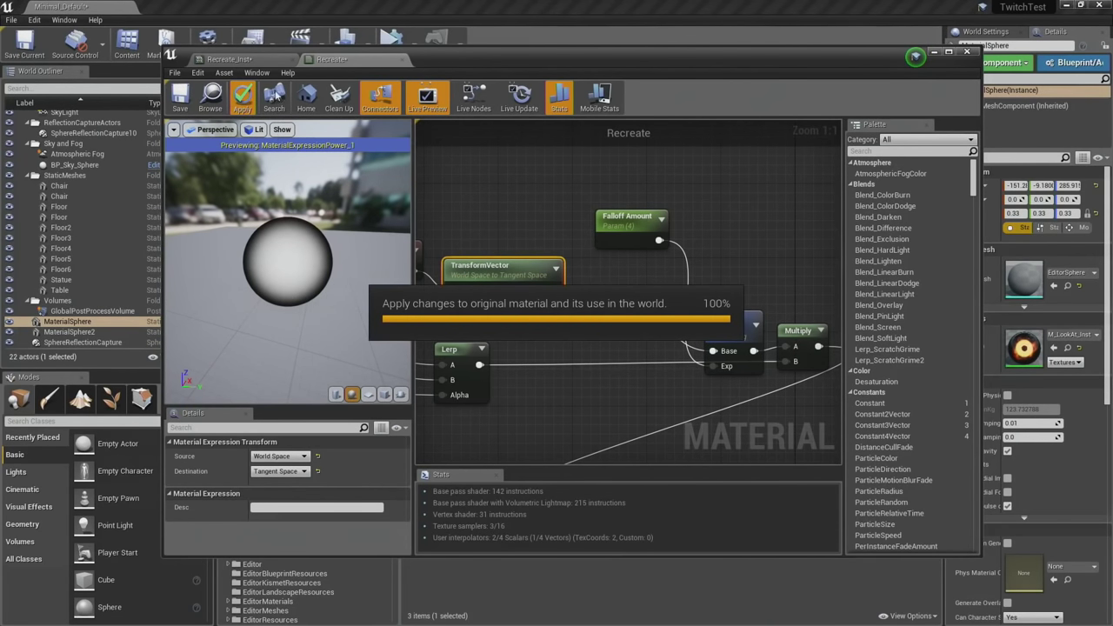
In Recreate_Inst, adjust Falloff Amount to about 0.92, inspect the sphere's edge falloff, and return to the Recreate material.
left_click(261, 59)
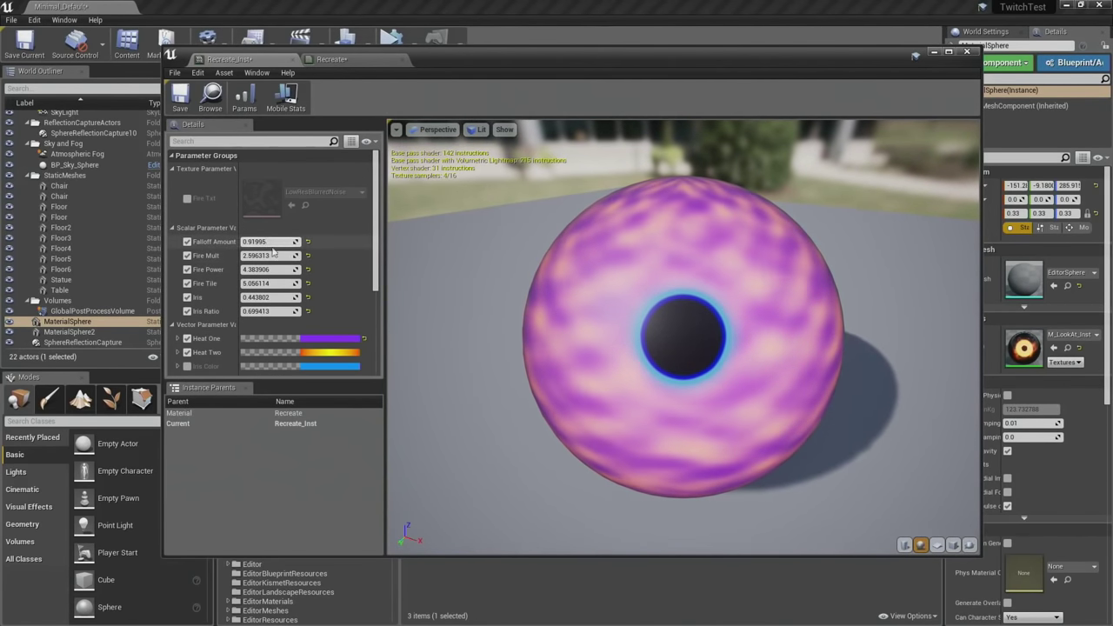
left_click_drag(270, 242, 826, 292)
left_click(366, 61)
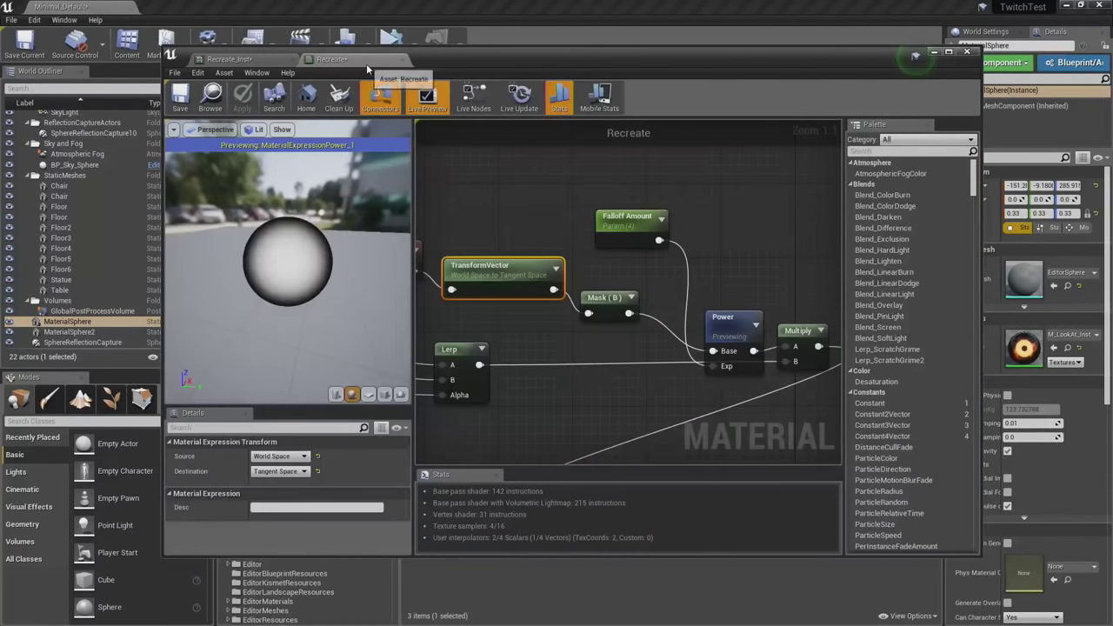
Add a OneMinus node from the lower SphereMask's output in the Recreate graph.
right_click_drag(661, 188, 659, 282)
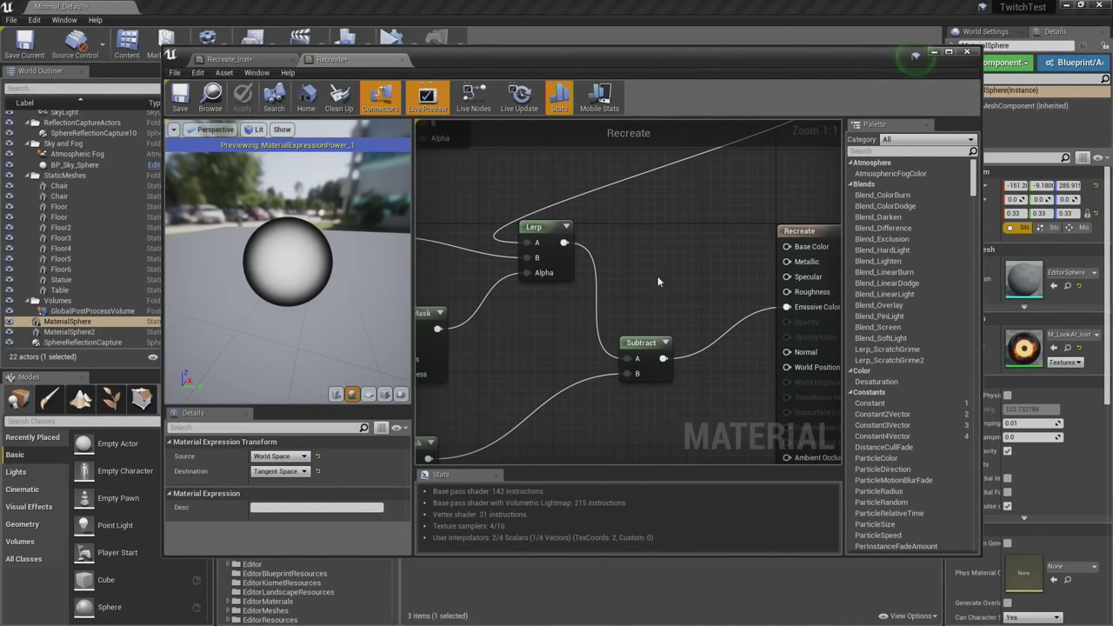
right_click_drag(599, 327, 600, 324)
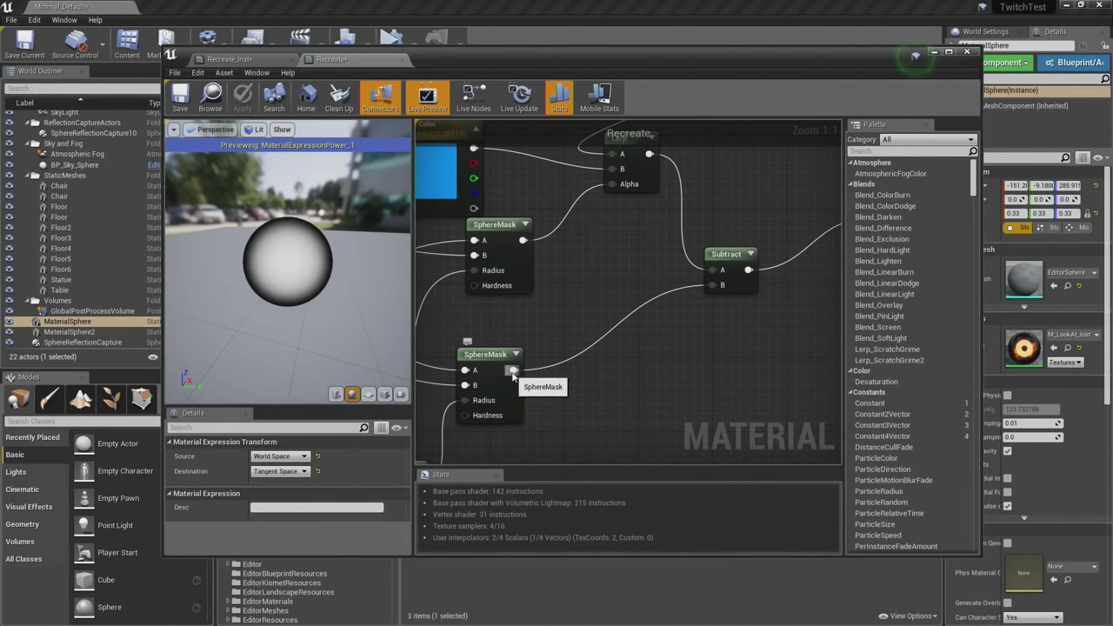
left_click_drag(513, 371, 563, 374)
type("oneminus")
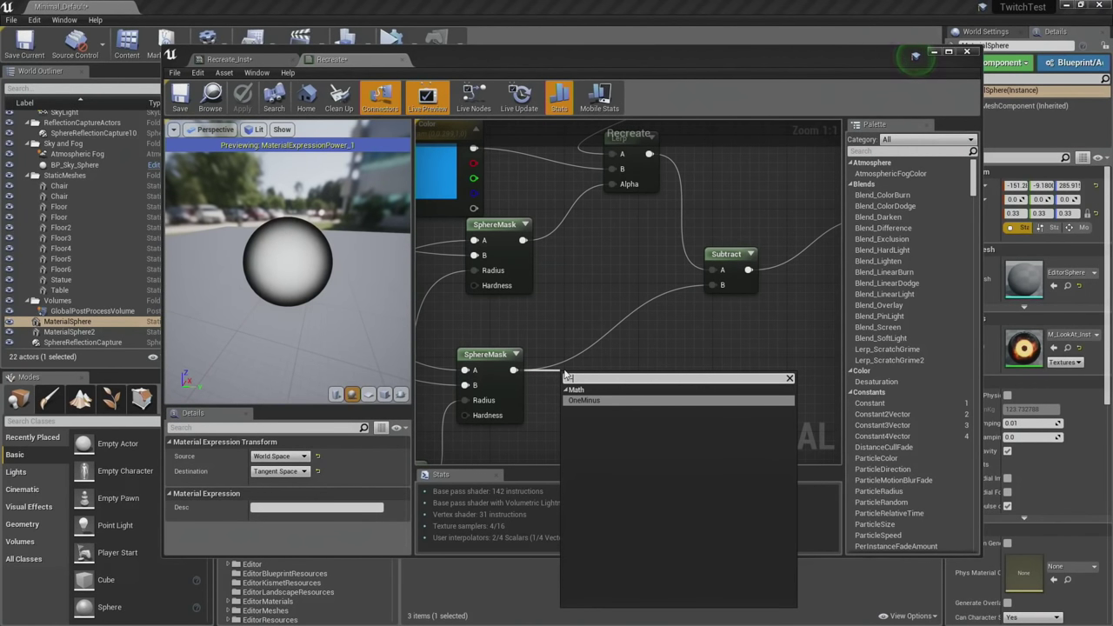
key("Return")
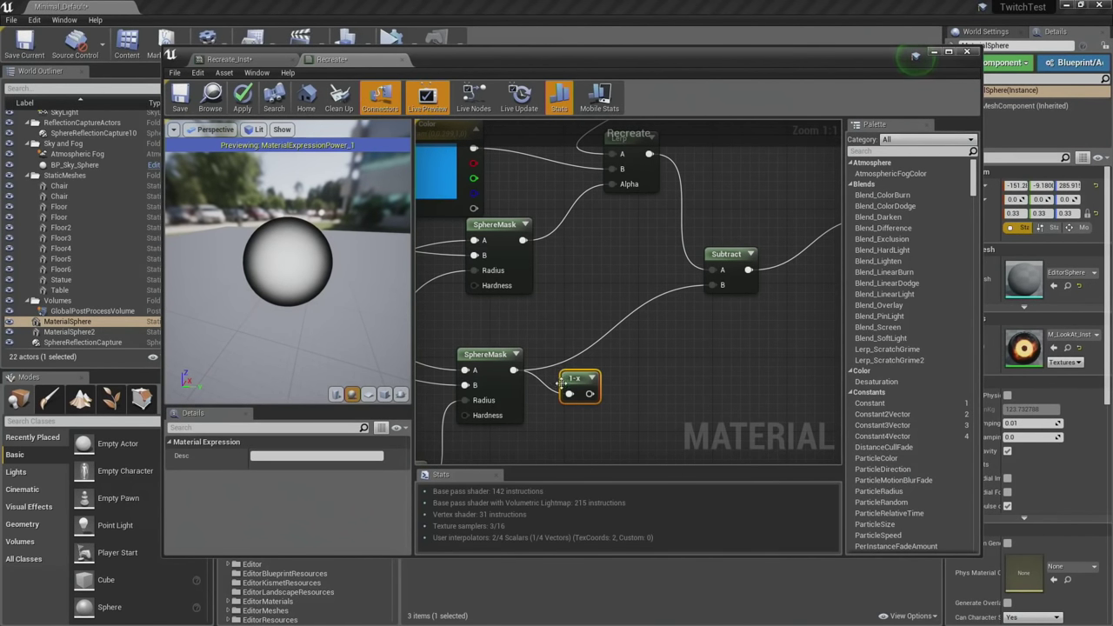
Connect the lower SphereMask's output to the Recreate material's Roughness input.
left_click_drag(514, 370, 513, 204)
right_click_drag(492, 208, 769, 151)
right_click_drag(488, 317, 586, 315)
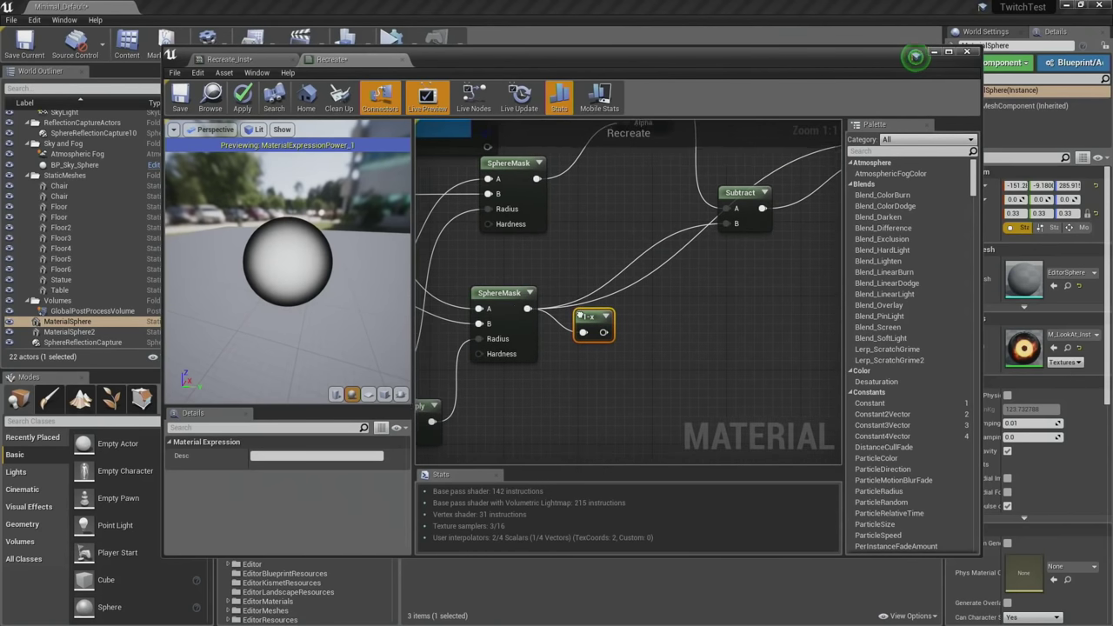
Preview the lower SphereMask node, stop previewing it, and apply the material changes.
right_click(508, 307)
left_click(511, 313)
right_click(500, 301)
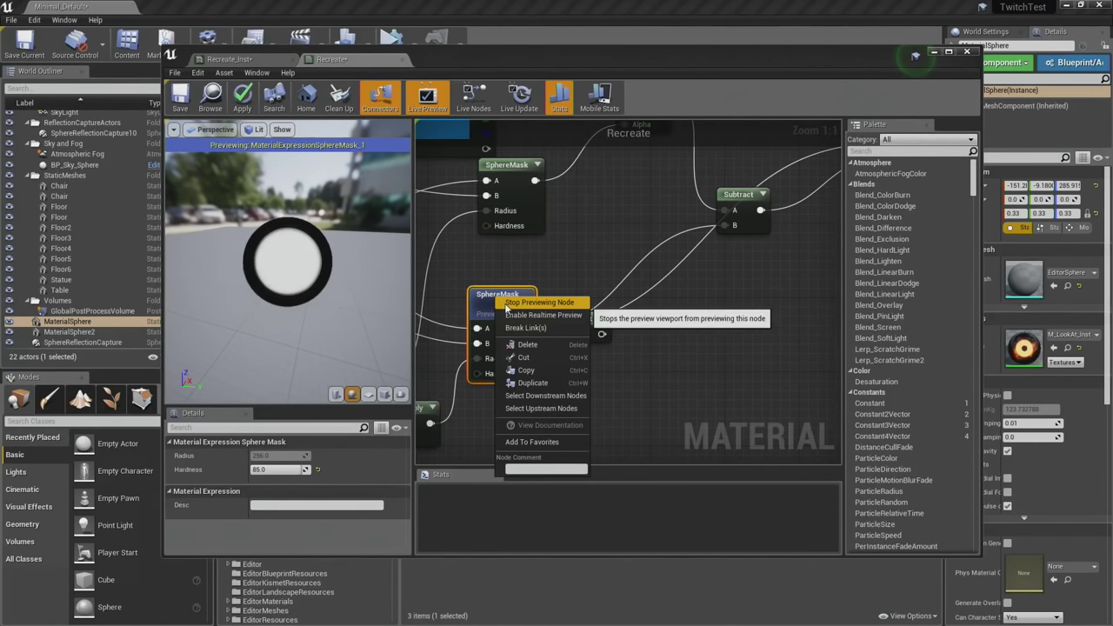
left_click(531, 310)
left_click(242, 96)
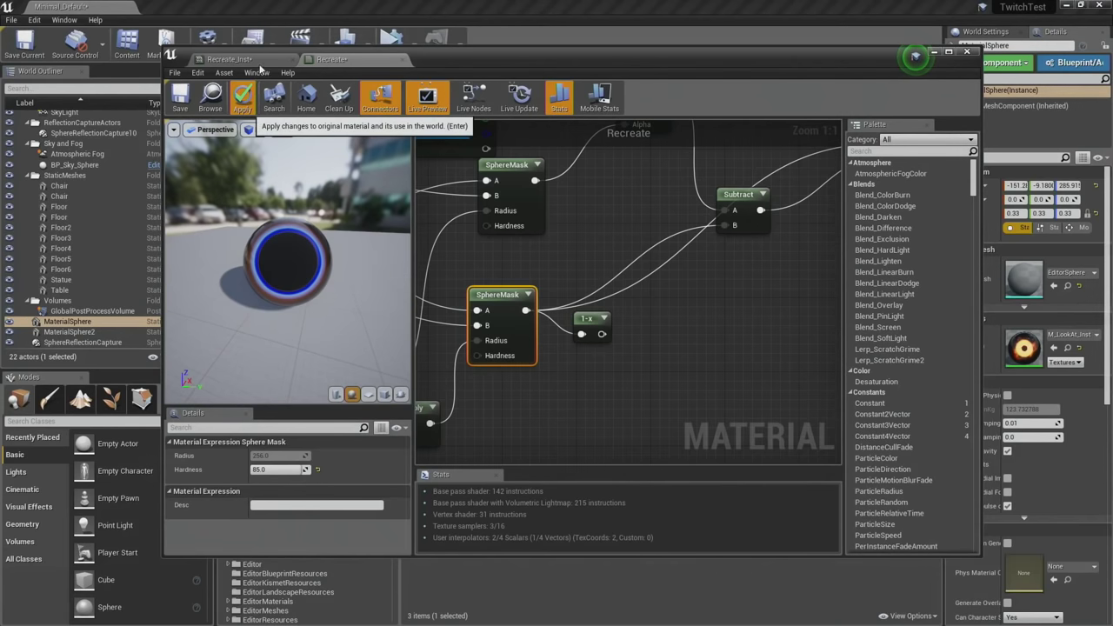
In Recreate_Inst, set Fire Power to about 3.4 and Fire Mult to about 5.13, and inspect the preview sphere.
left_click(256, 61)
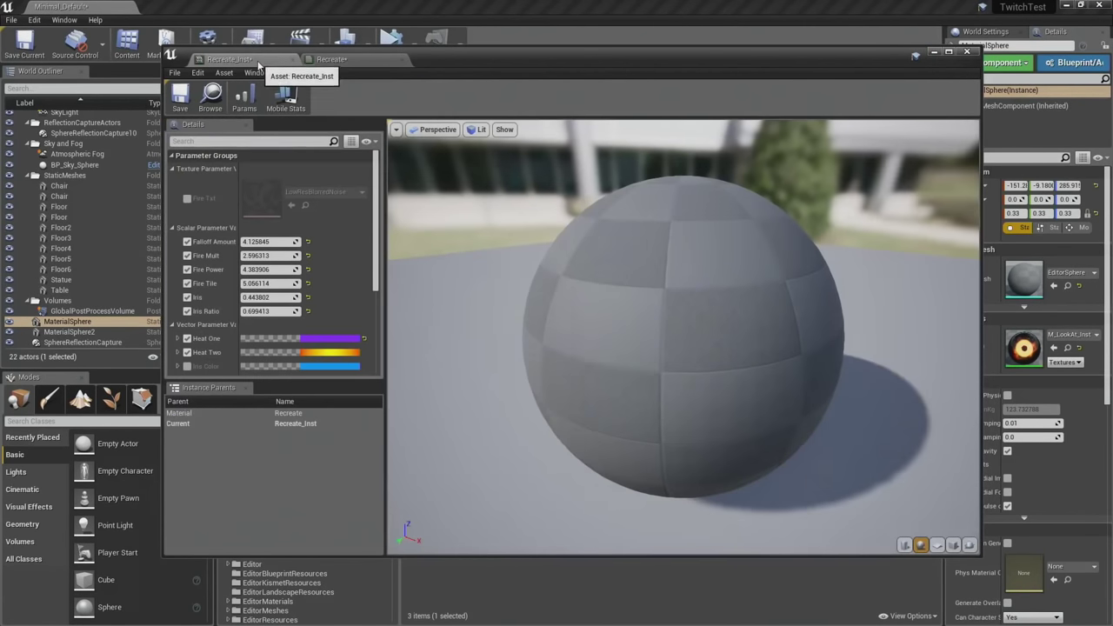
left_click_drag(513, 226, 774, 165)
left_click_drag(498, 268, 557, 314)
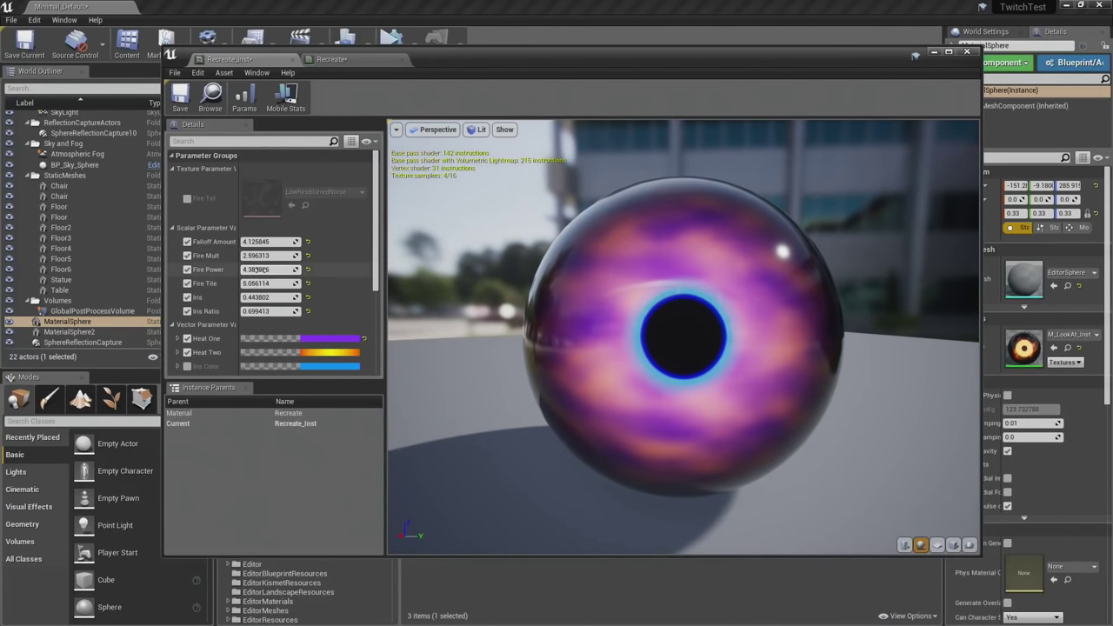
left_click_drag(272, 270, 383, 255)
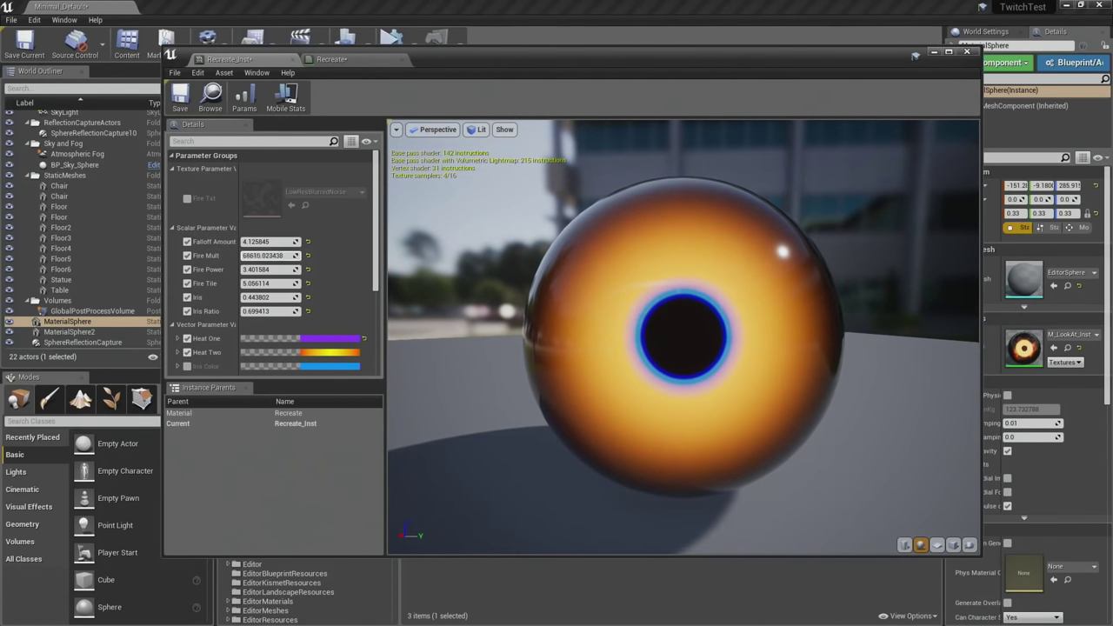
left_click_drag(296, 255, 265, 255)
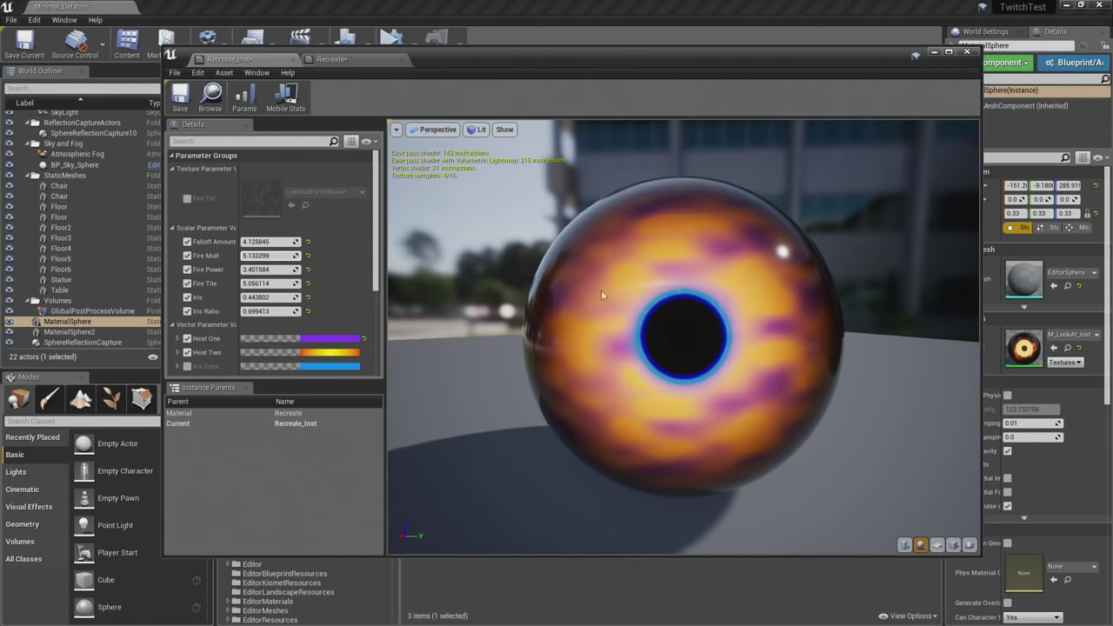
left_click_drag(601, 290, 730, 292)
right_click_drag(730, 292, 730, 348)
left_click_drag(652, 300, 600, 313)
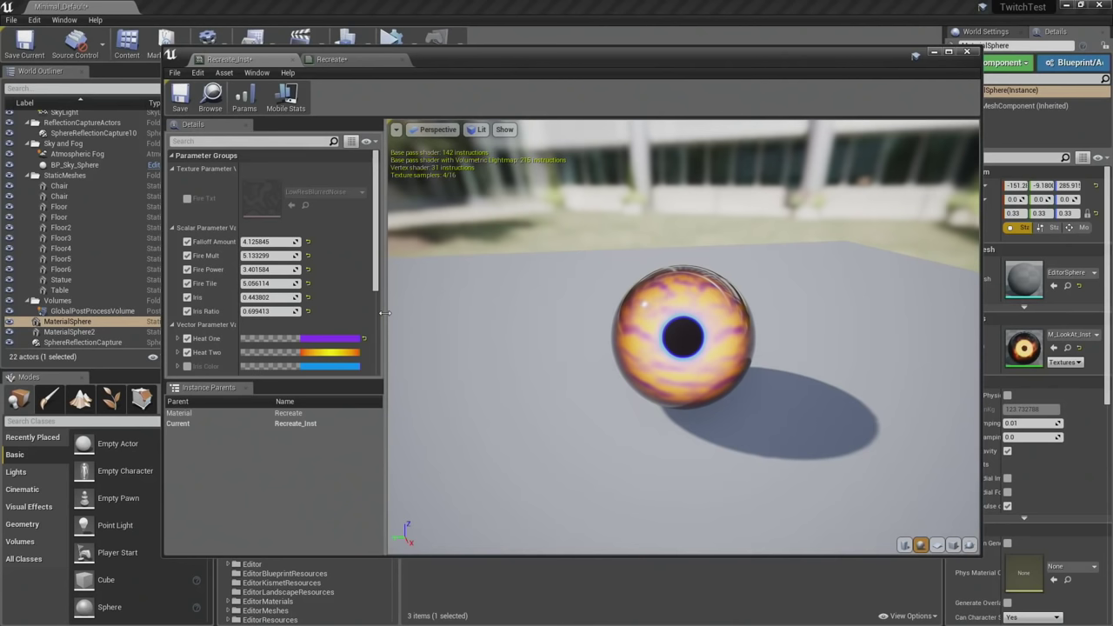
Clear the "chaos" asset search in the My folder and open the M_LookAt material.
left_click(330, 59)
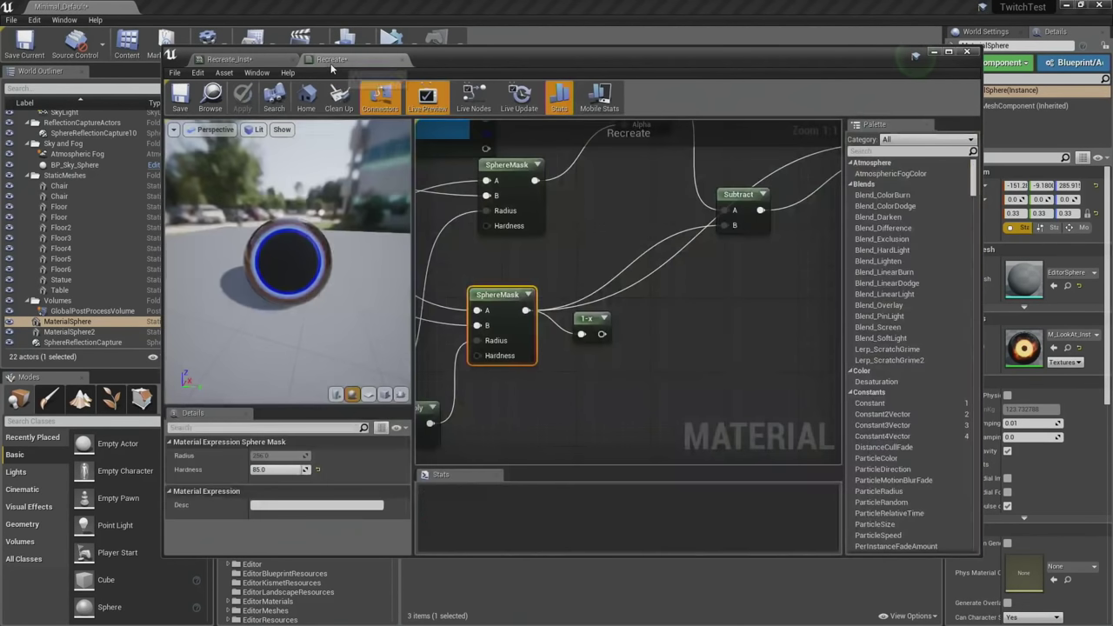
scroll(635, 245, "down", 8)
scroll(635, 245, "up", 9)
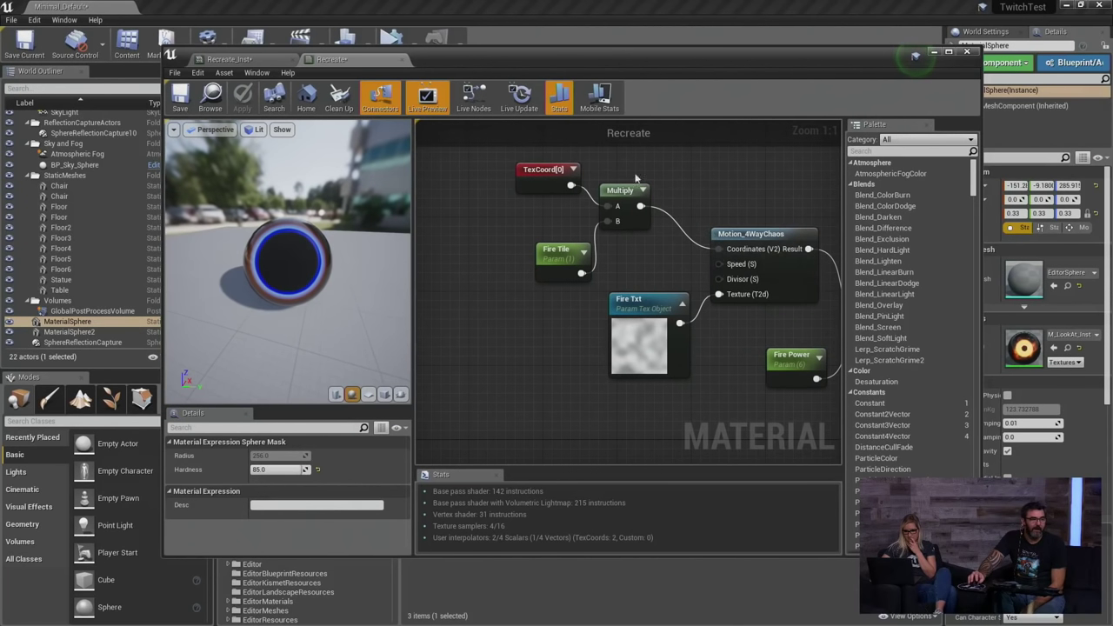
left_click_drag(440, 56, 826, 147)
left_click(250, 489)
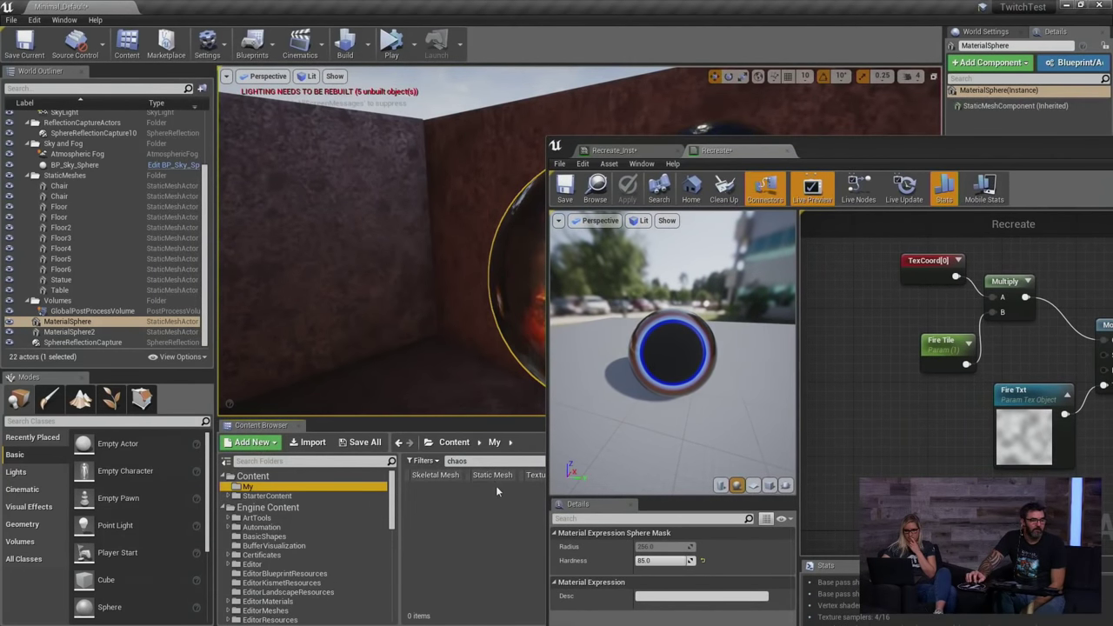
left_click_drag(507, 461, 304, 469)
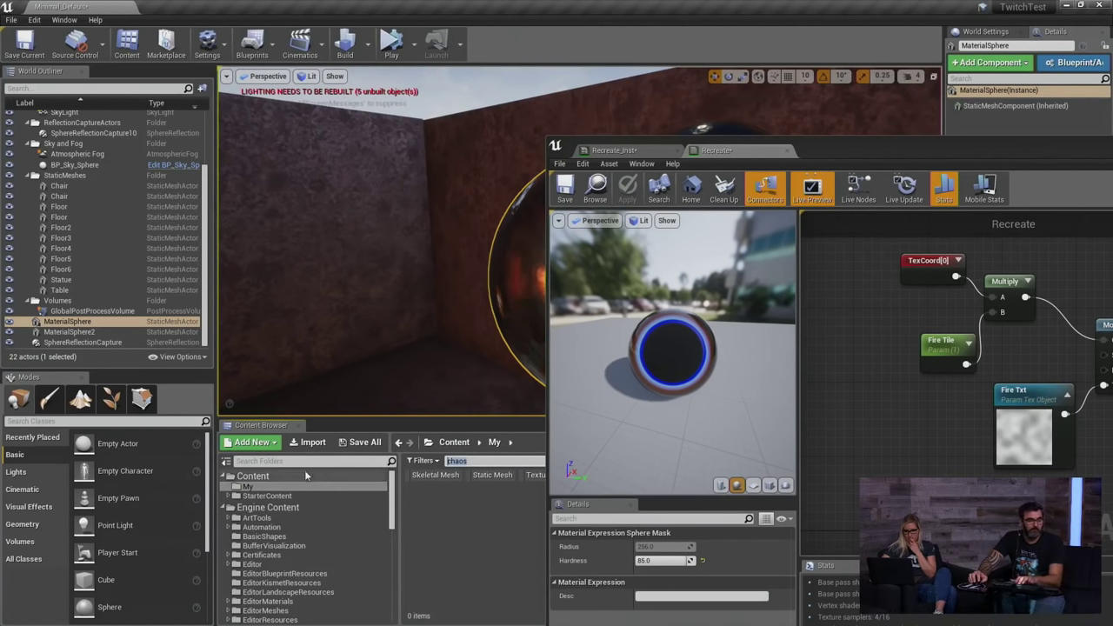
key("BackSpace")
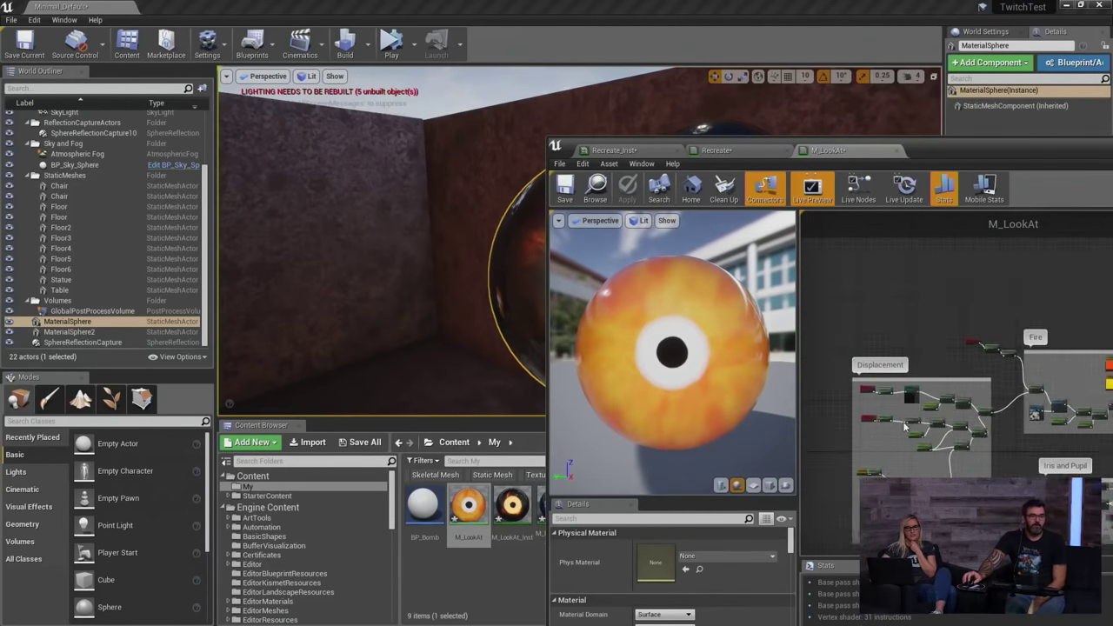
Maximize the material editor window and examine M_LookAt's Displacement node group.
left_click_drag(939, 149, 805, 1)
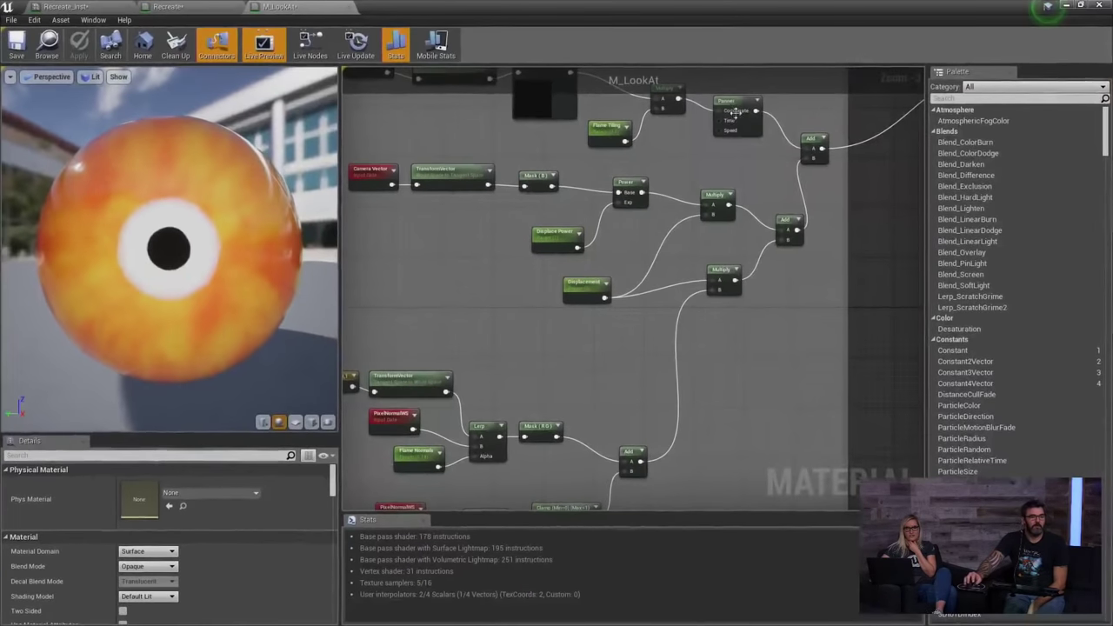
right_click_drag(544, 195, 737, 282)
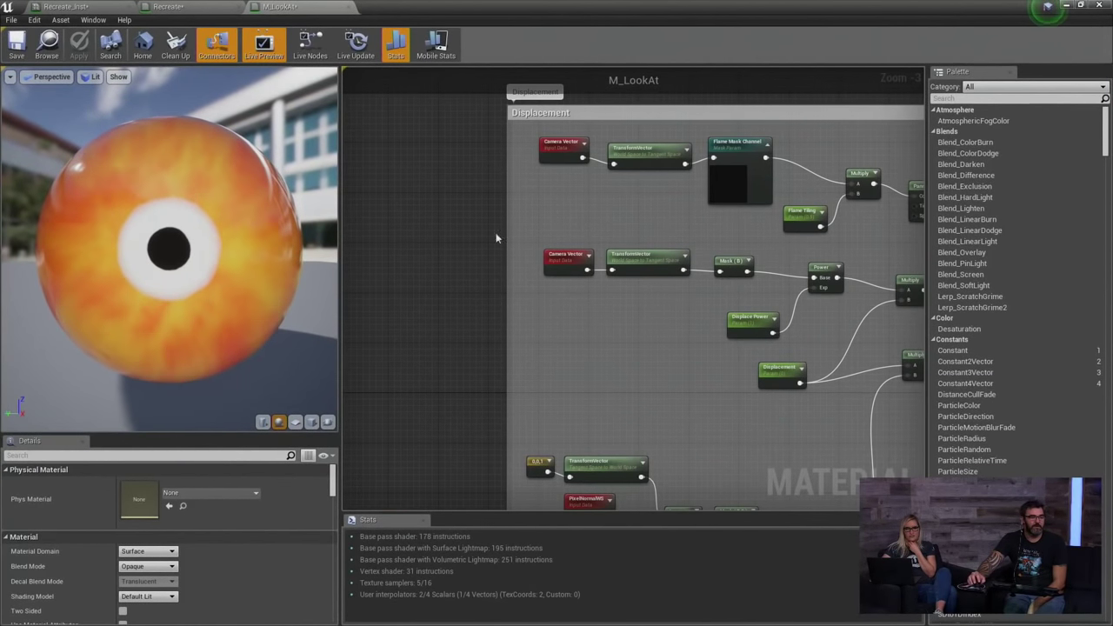
left_click_drag(288, 280, 121, 306)
Return to the Recreate material and examine its preview sphere's surface reflections from close up.
left_click(65, 6)
left_click(149, 7)
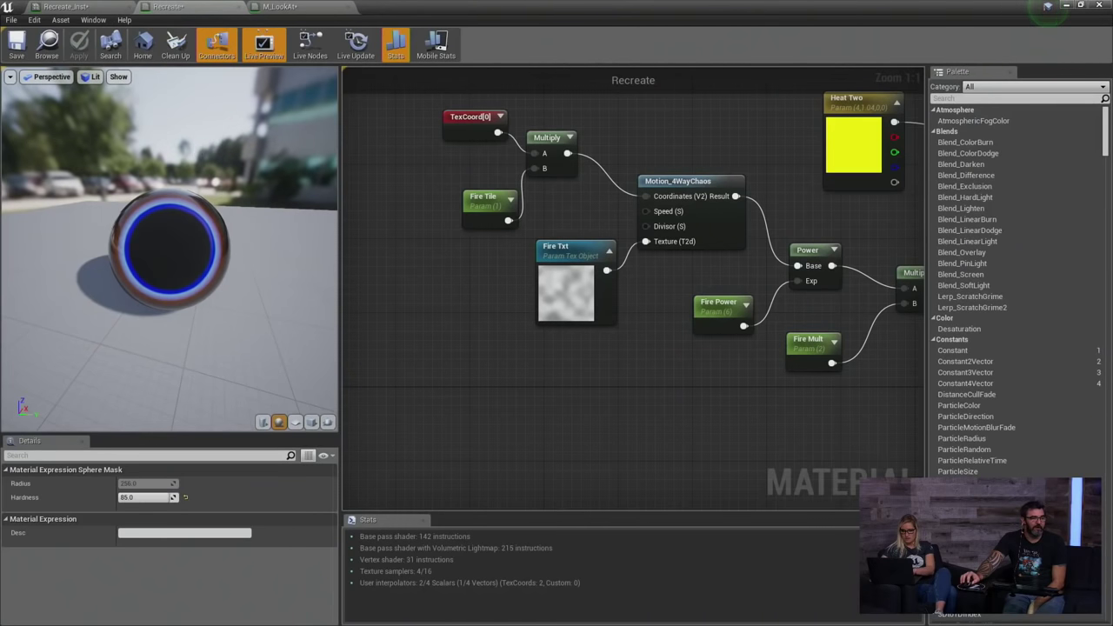
left_click_drag(169, 261, 200, 257)
right_click_drag(170, 261, 169, 200)
left_click_drag(169, 252, 114, 261)
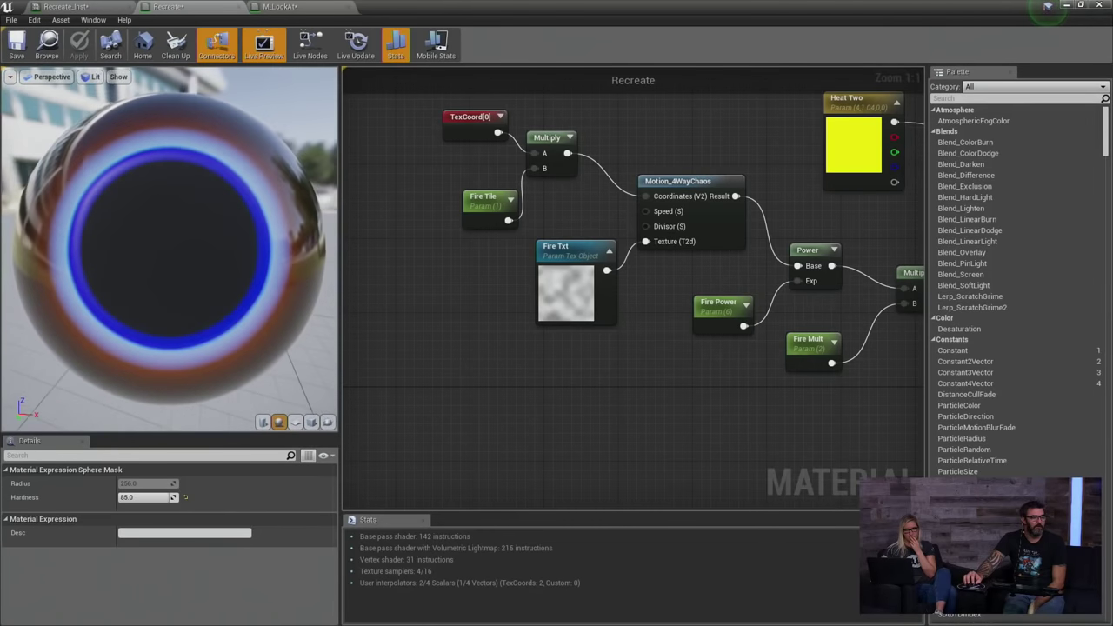
mouse_move(82, 128)
left_mouse_down()
mouse_move(81, 148)
mouse_move(82, 129)
left_mouse_up()
left_click_drag(103, 195, 65, 214)
left_click_drag(150, 245, 122, 254)
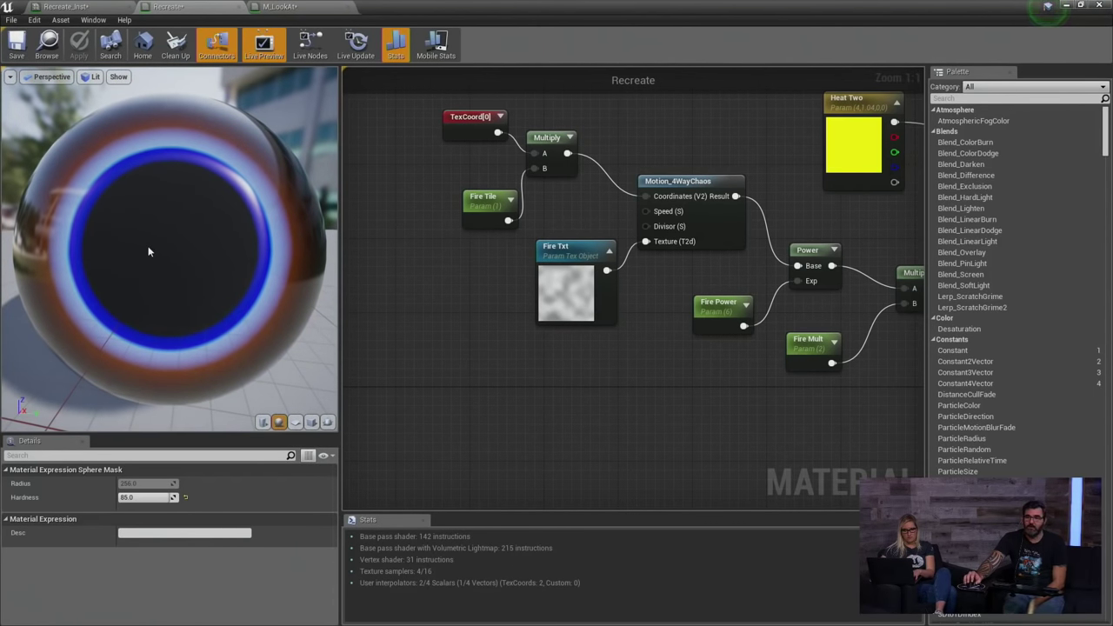
Add a constant with value 0, connect it to the Recreate material's Roughness input, and apply the changes.
scroll(609, 287, "down", 5)
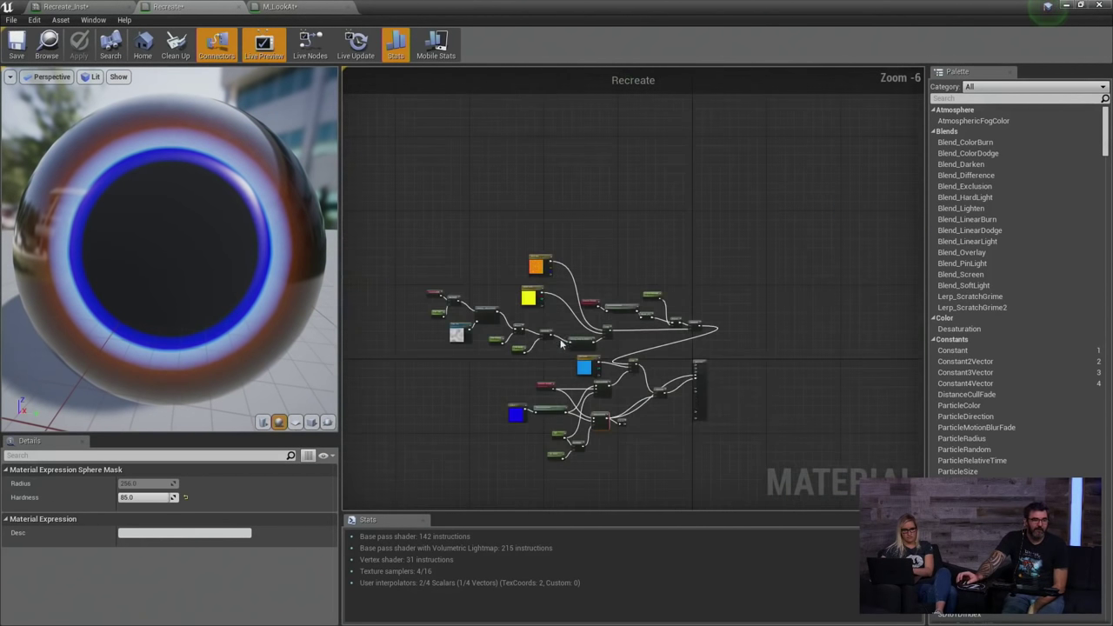
scroll(705, 398, "up", 5)
left_click(678, 394)
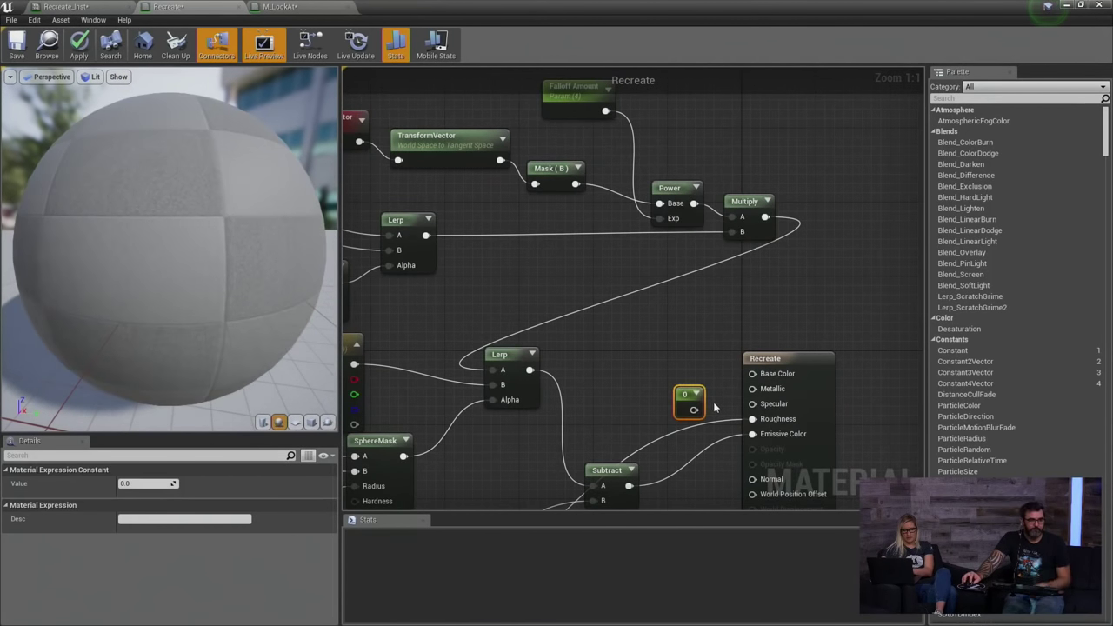
left_click_drag(693, 409, 753, 418)
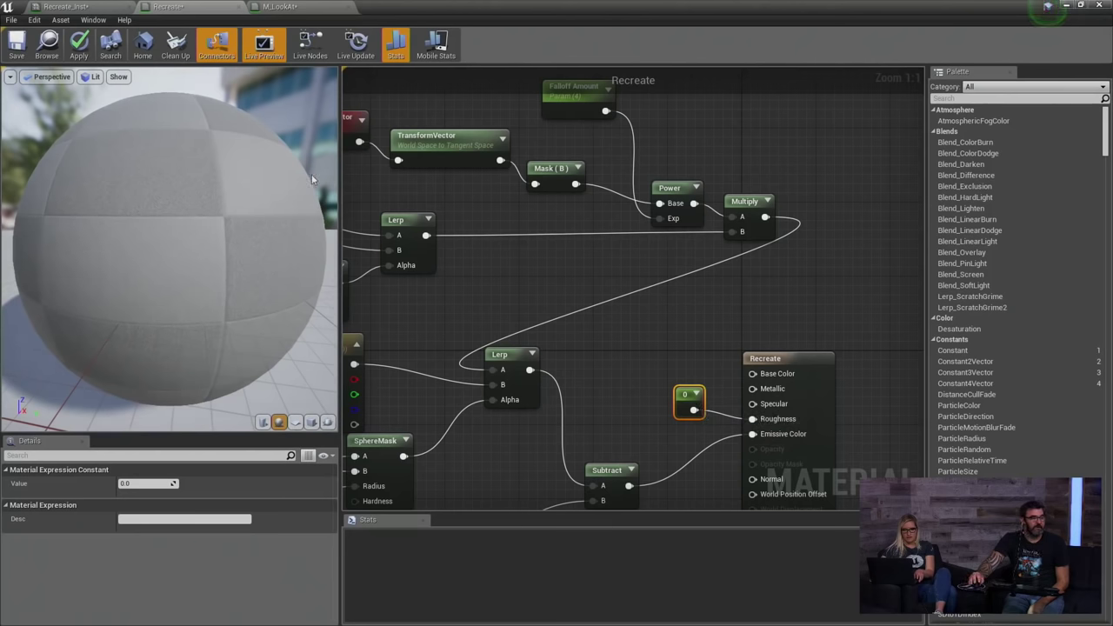
left_click(78, 43)
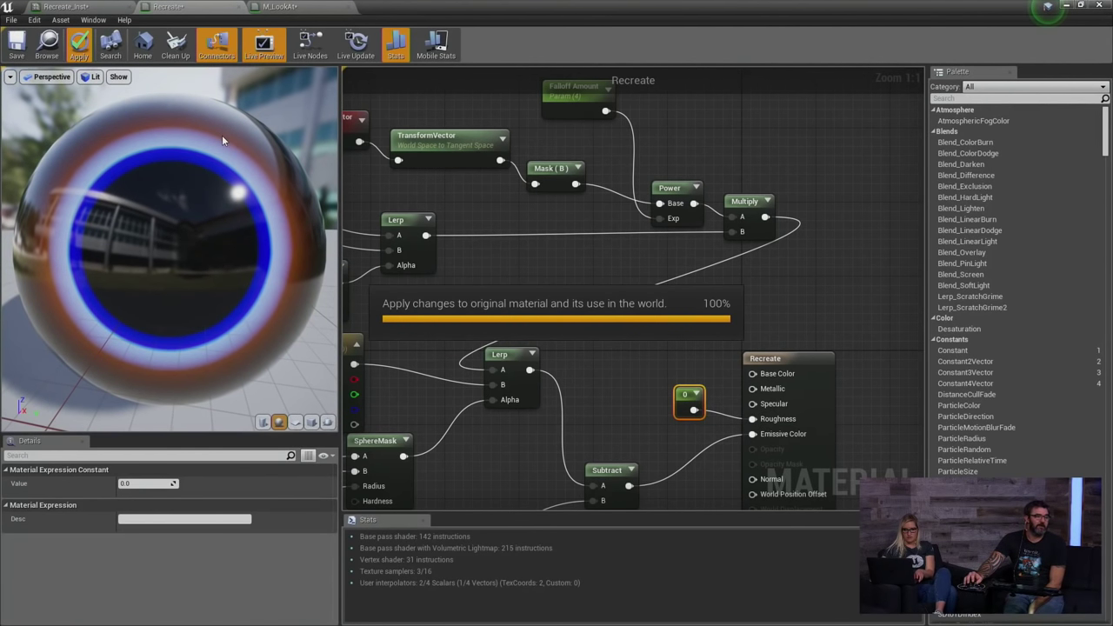
In Recreate_Inst, set Iris to about 0.99 and Iris Ratio to about 0.88, and inspect the eye's reflections.
left_click(69, 6)
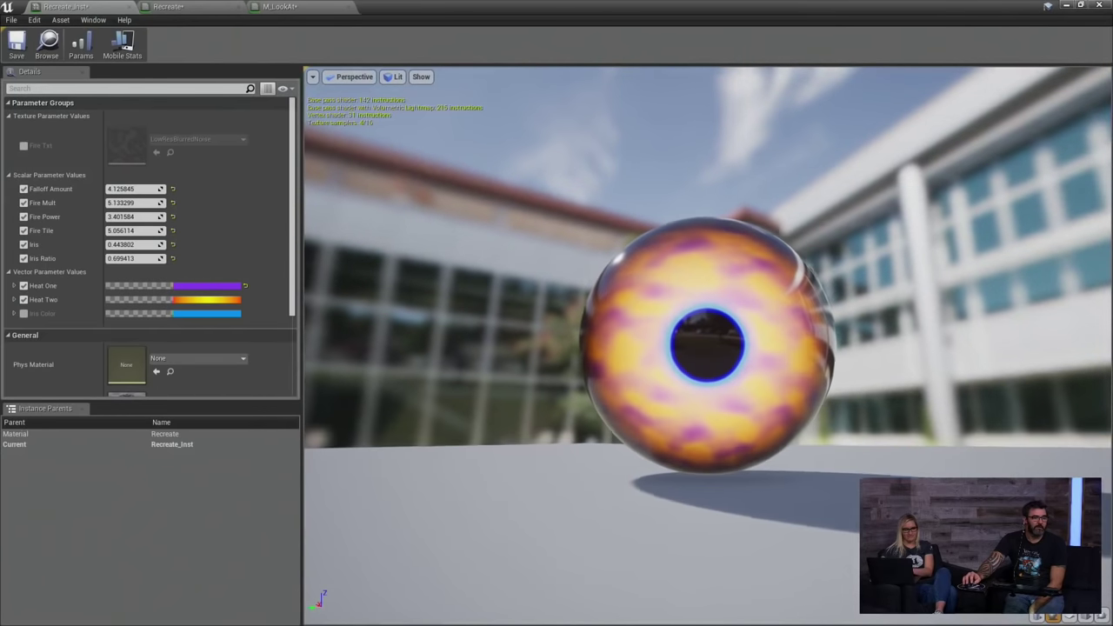
left_click_drag(389, 213, 390, 212)
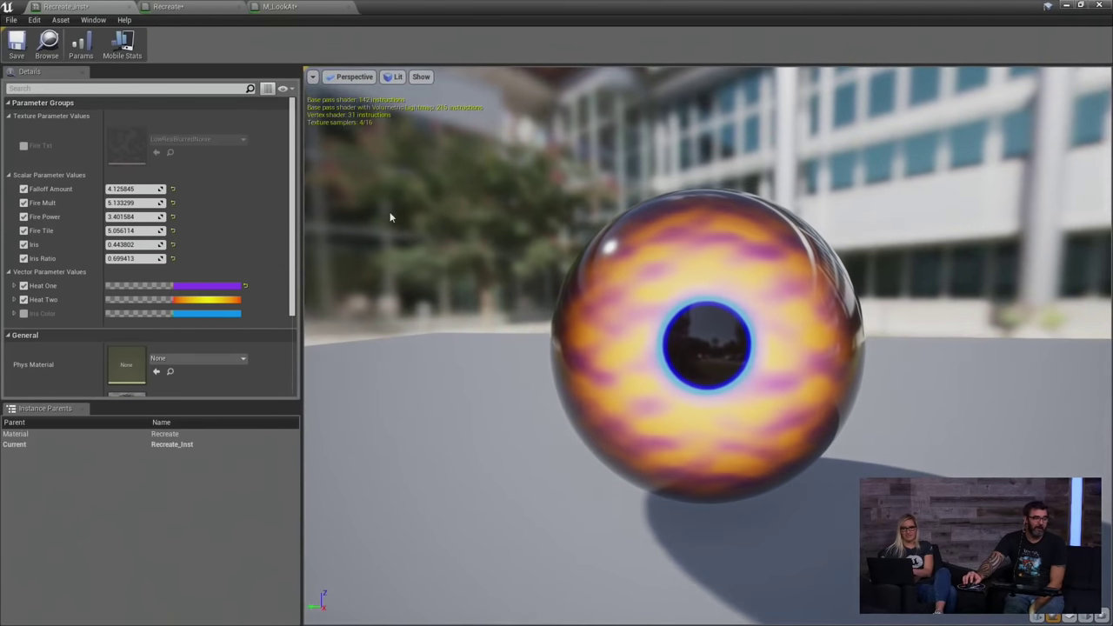
mouse_move(137, 245)
left_mouse_down()
mouse_move(187, 245)
mouse_move(149, 258)
left_mouse_up()
left_click_drag(522, 253, 348, 252)
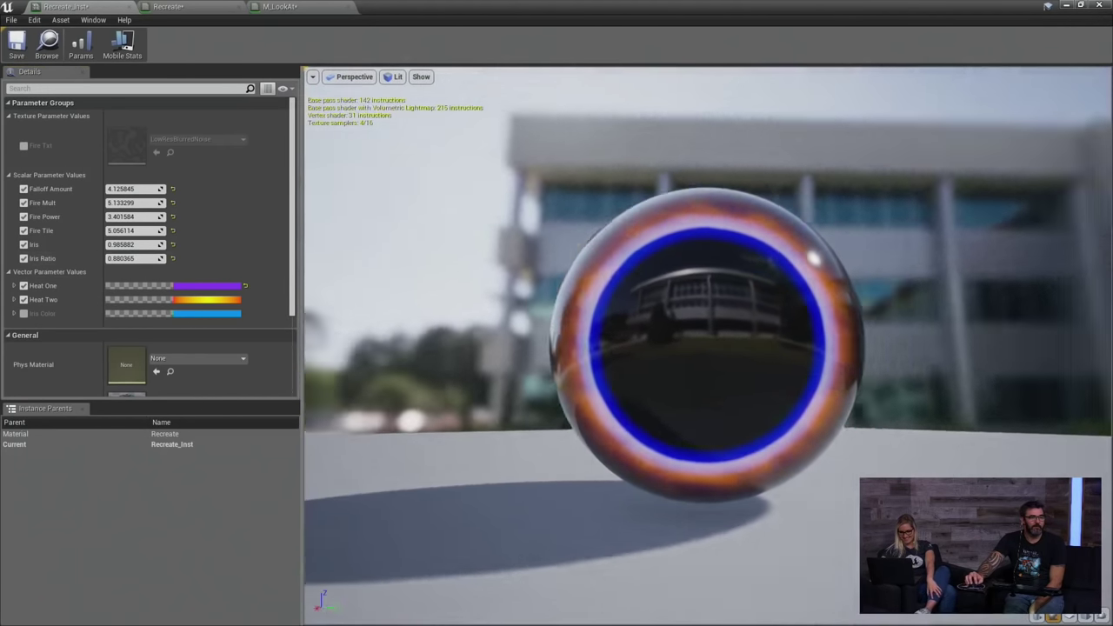
left_click_drag(696, 348, 357, 409)
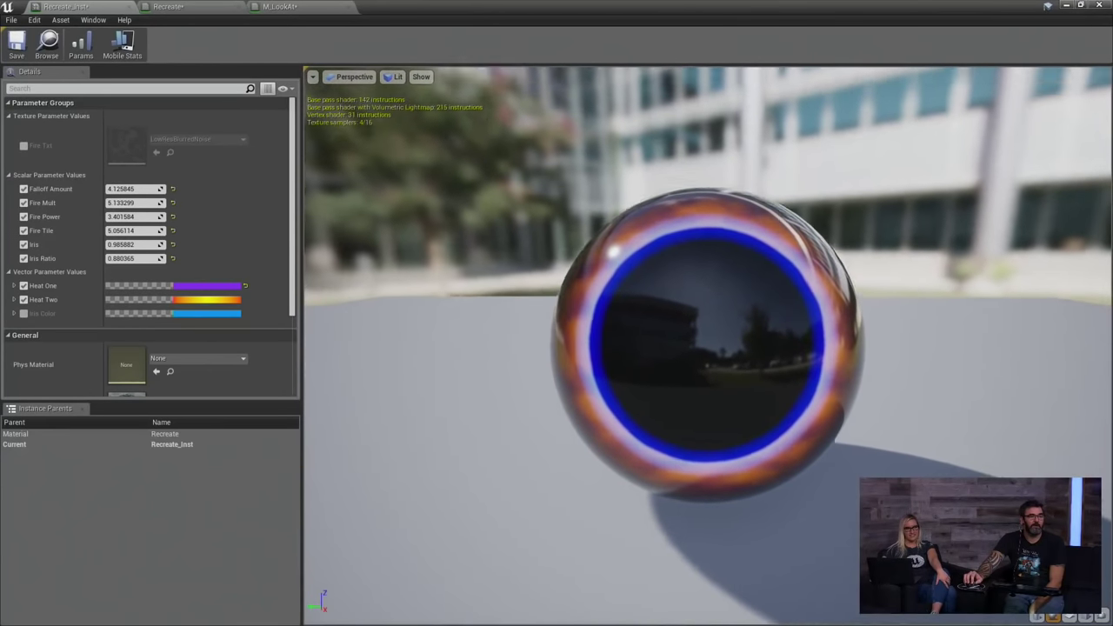
left_click_drag(396, 313, 459, 273)
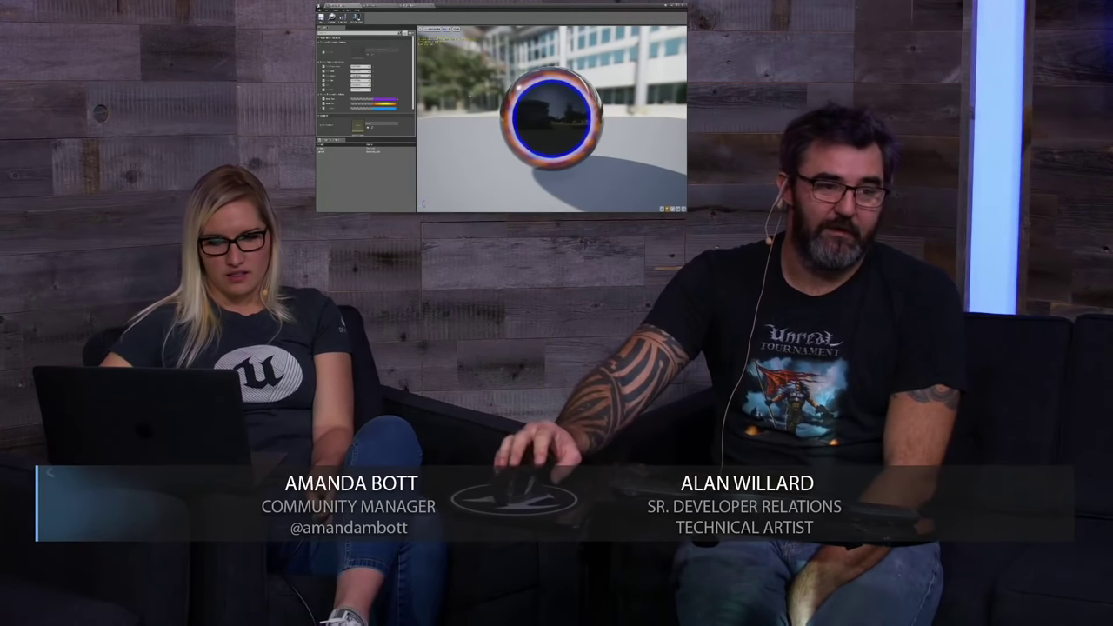
left_click_drag(469, 95, 463, 102)
left_click_drag(534, 98, 534, 112)
scroll(534, 112, "down", 5)
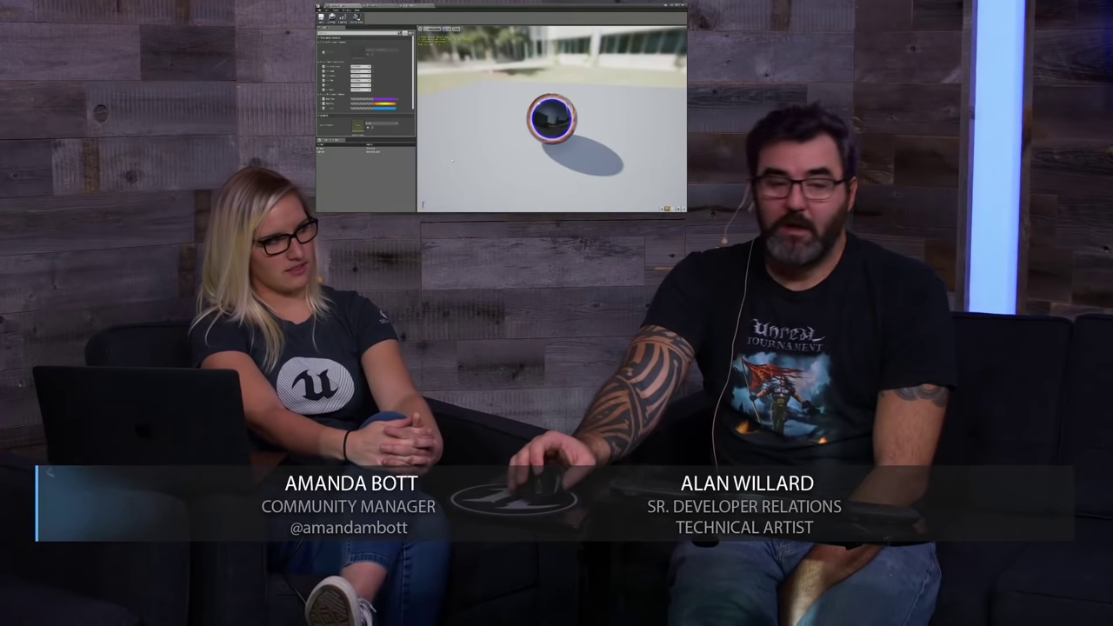
Review M_LookAt's Displacement nodes and return to the camera-vector falloff nodes in the Recreate graph.
left_click(406, 6)
scroll(522, 139, "down", 2)
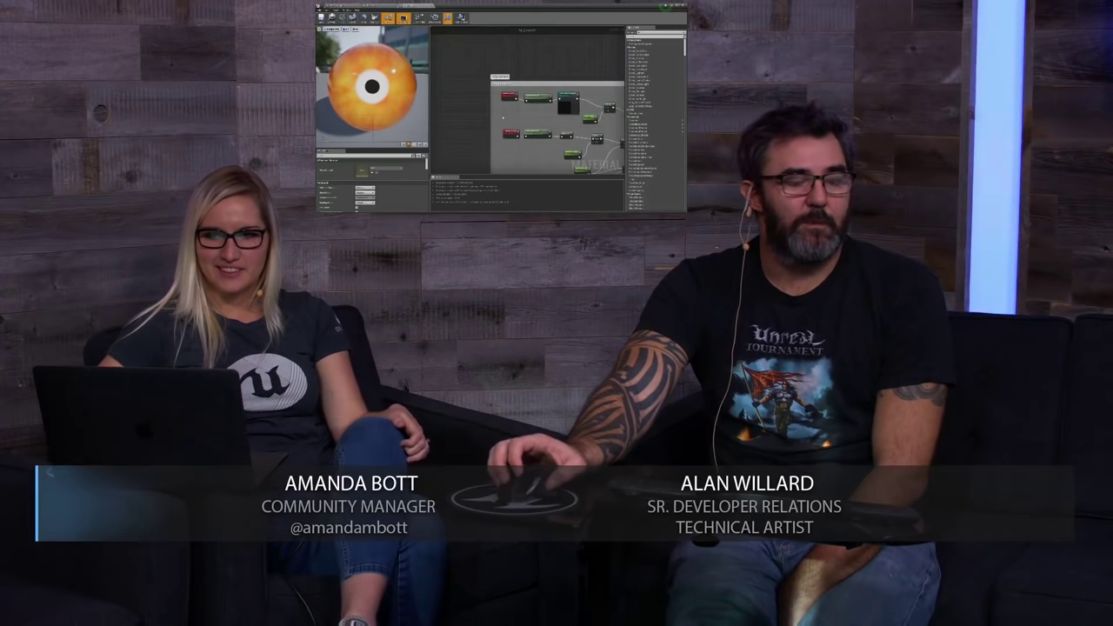
scroll(487, 131, "up", 2)
scroll(502, 58, "down", 1)
right_click(474, 81)
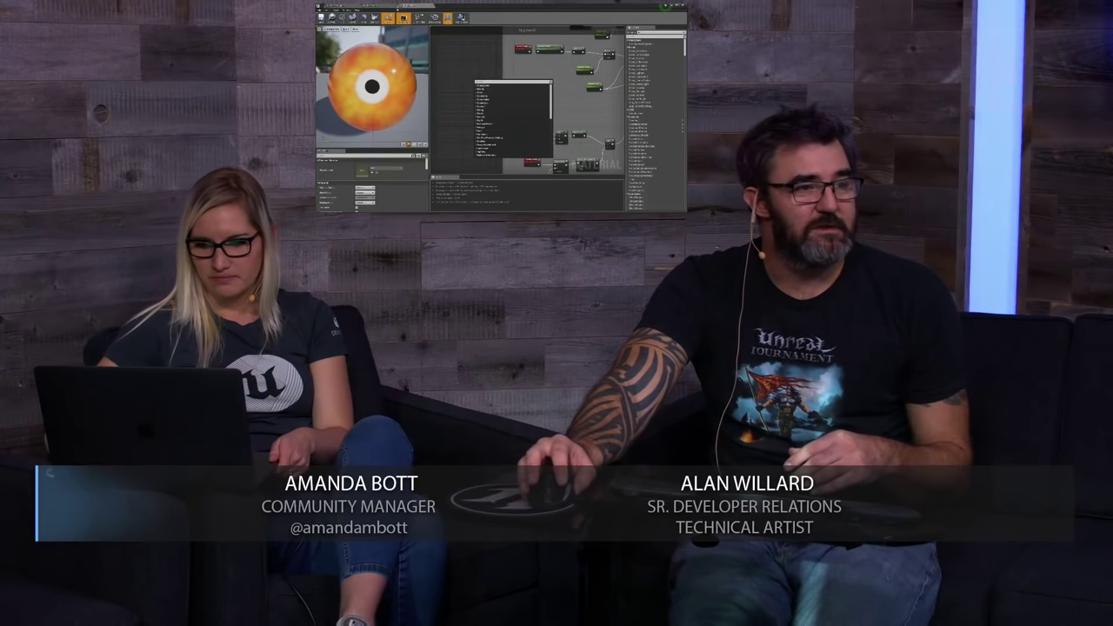
left_click(342, 6)
left_click(380, 5)
right_click_drag(521, 86, 521, 161)
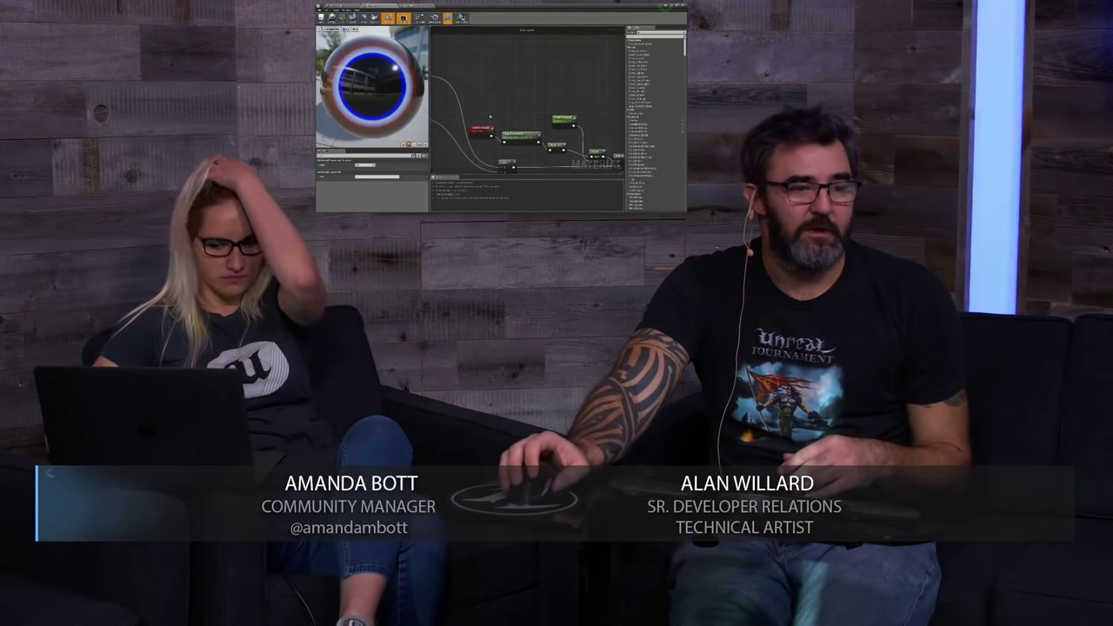
Add a static switch parameter above the Fire Tile nodes and connect two duplicated texture coordinates to its True and False inputs.
right_click_drag(470, 110, 622, 112)
right_click_drag(490, 87, 558, 98)
right_click(497, 86)
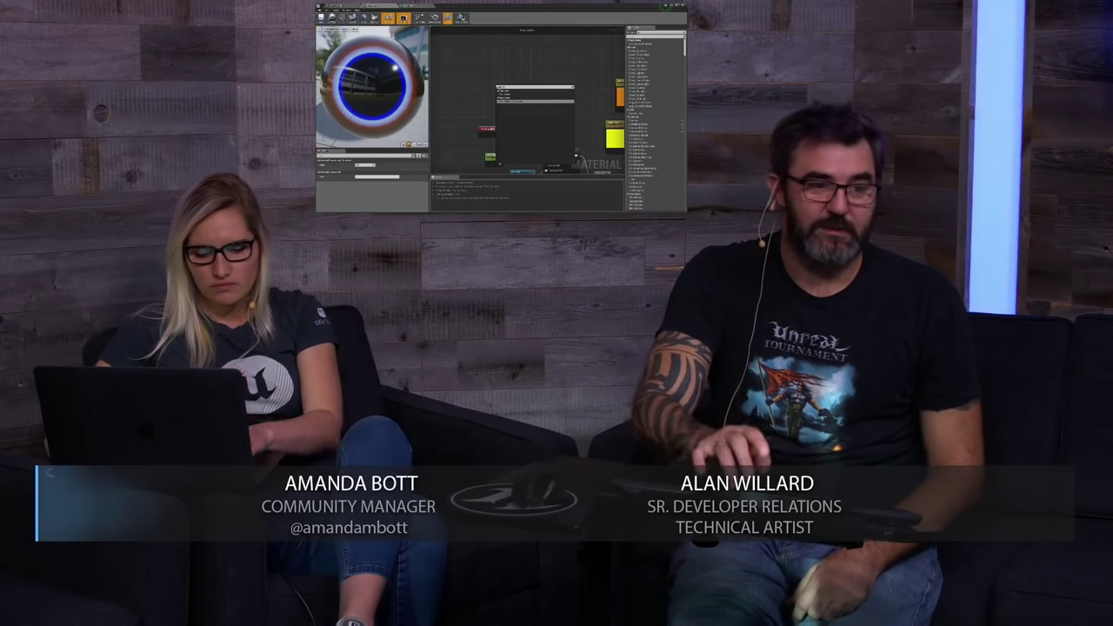
key("Return")
left_click(487, 131)
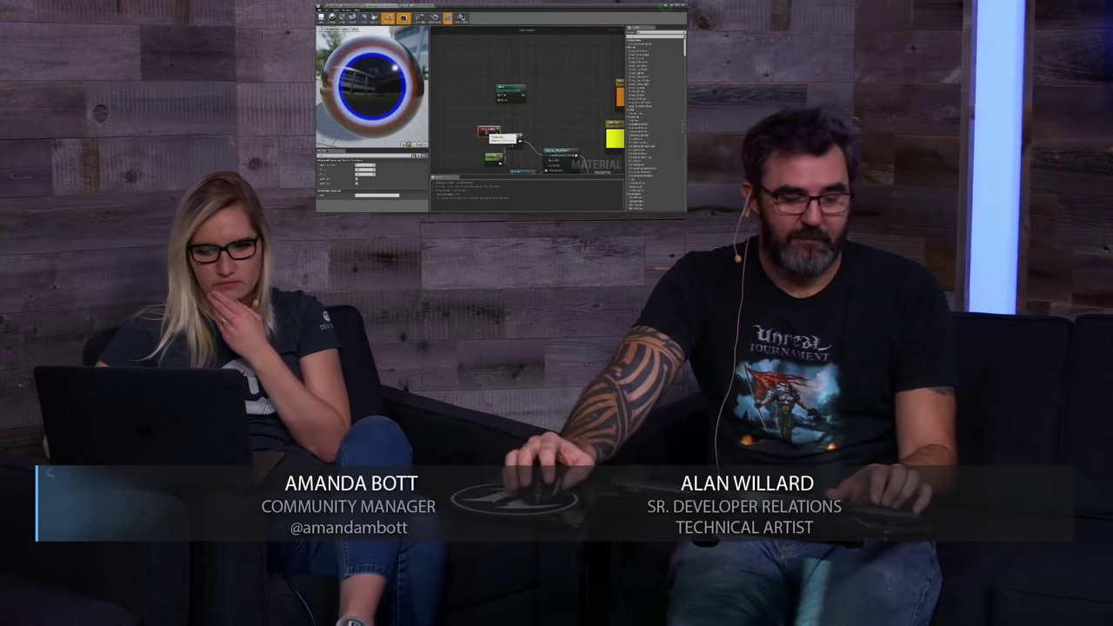
key("ctrl+w")
left_click_drag(492, 134, 499, 100)
key("ctrl+w")
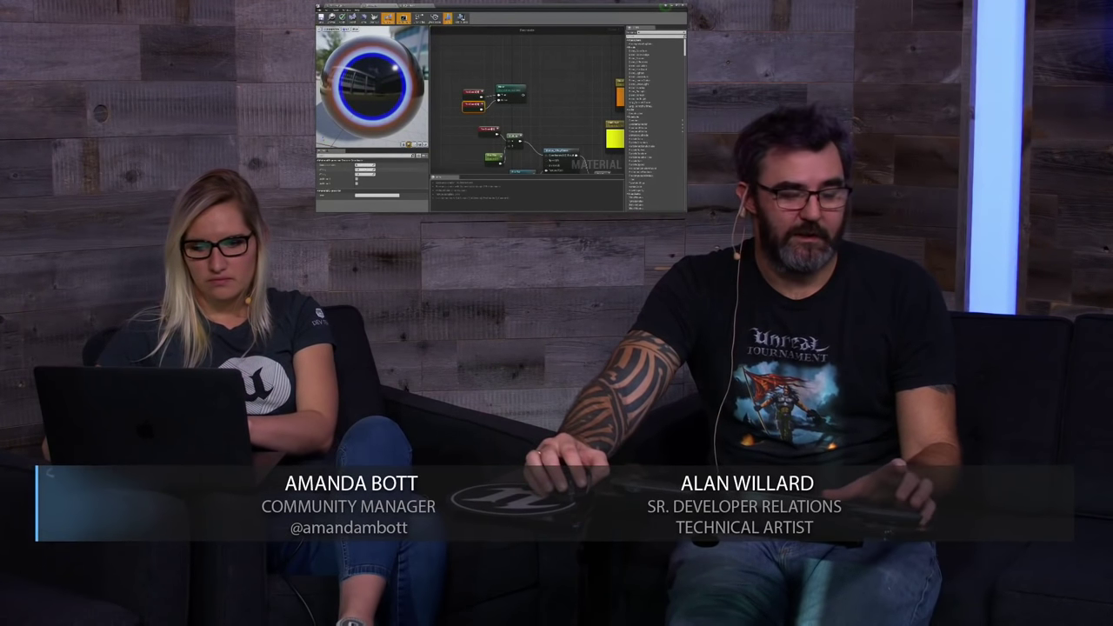
Set the False texture coordinate's index to 1, and name the switch parameter Use Alternate UVs.
left_click(364, 164)
type("1")
key("Return")
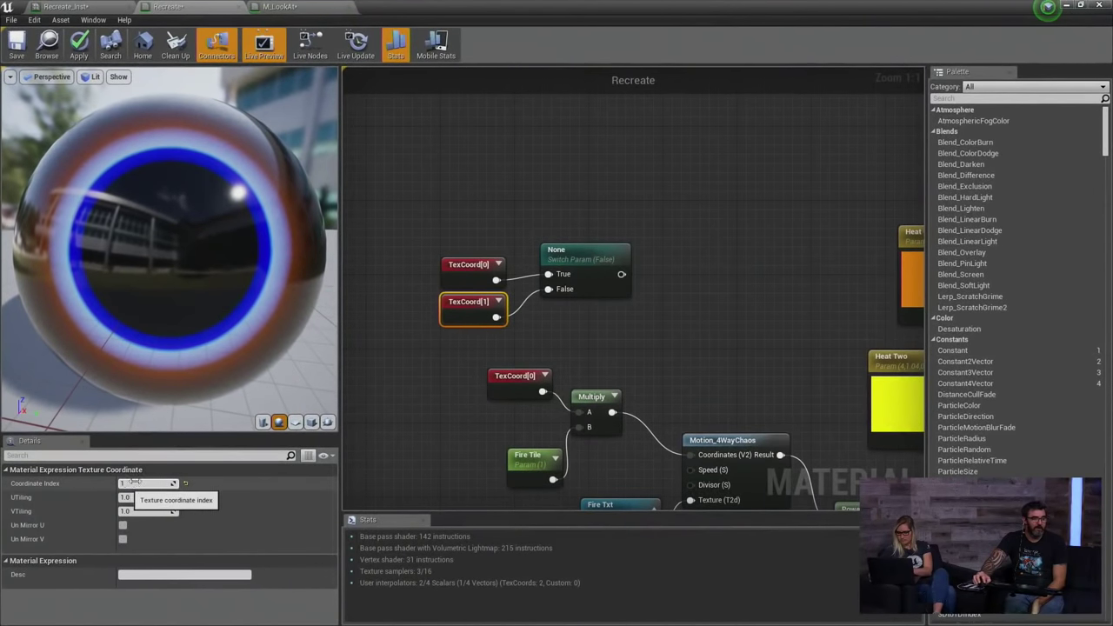
left_click(466, 268)
left_click(578, 280)
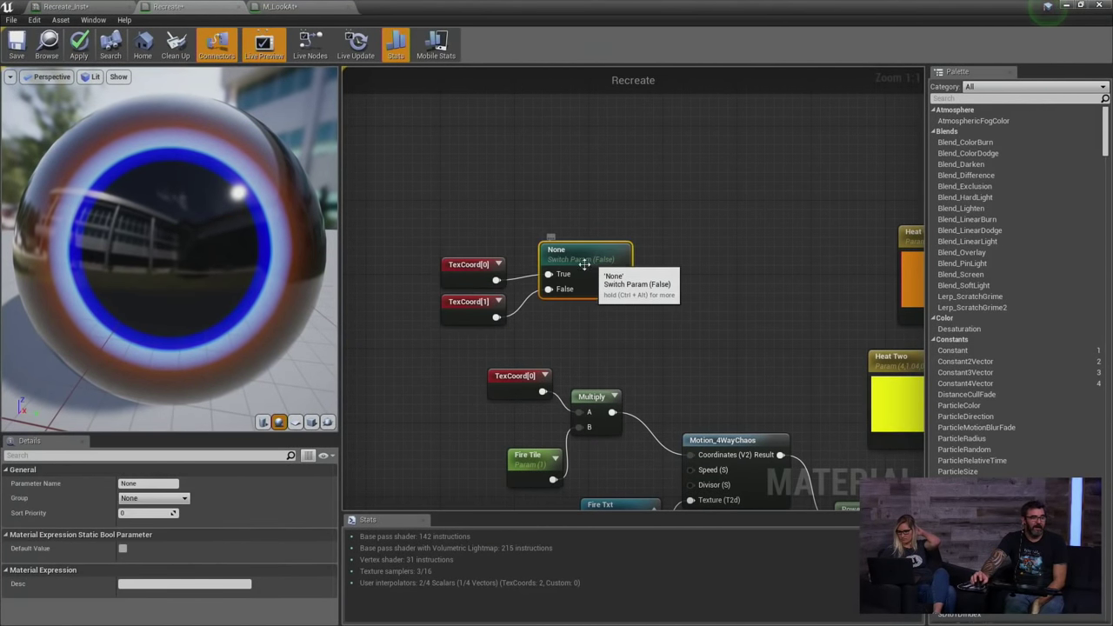
left_click(150, 483)
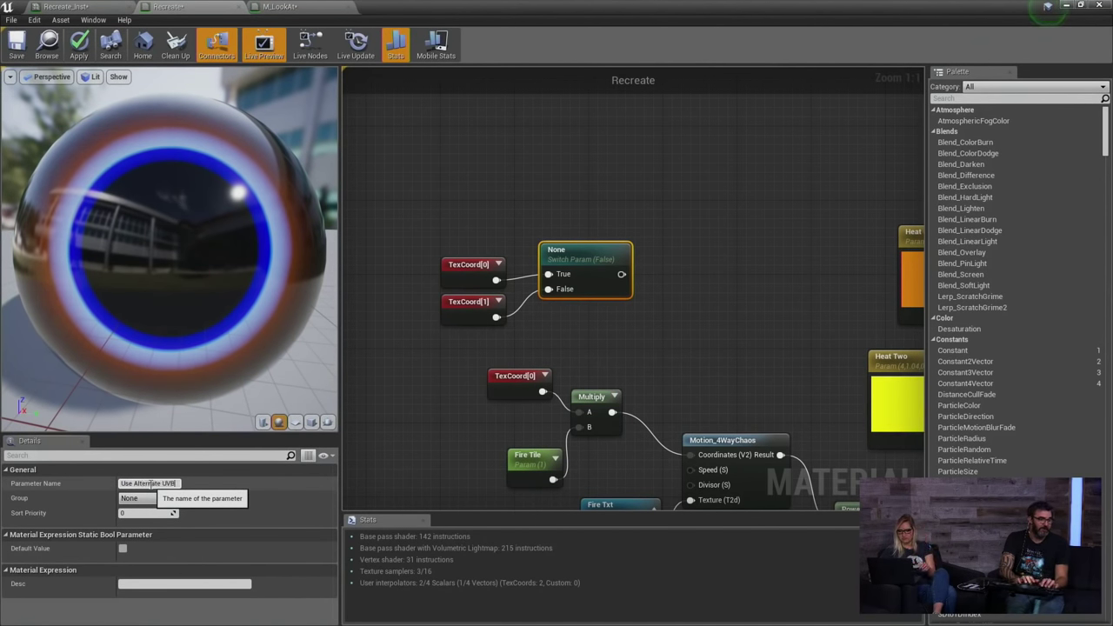
key("Return")
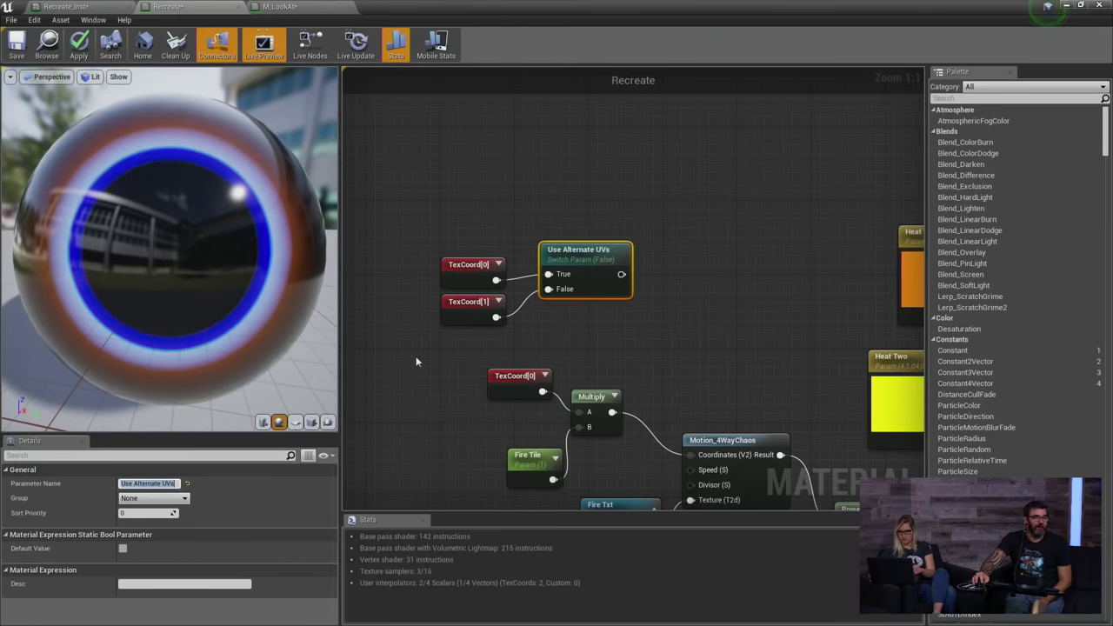
left_click_drag(592, 260, 595, 285)
Compare the settings of the two texture coordinates feeding the Use Alternate UVs switch.
left_click(459, 286)
left_click(461, 317)
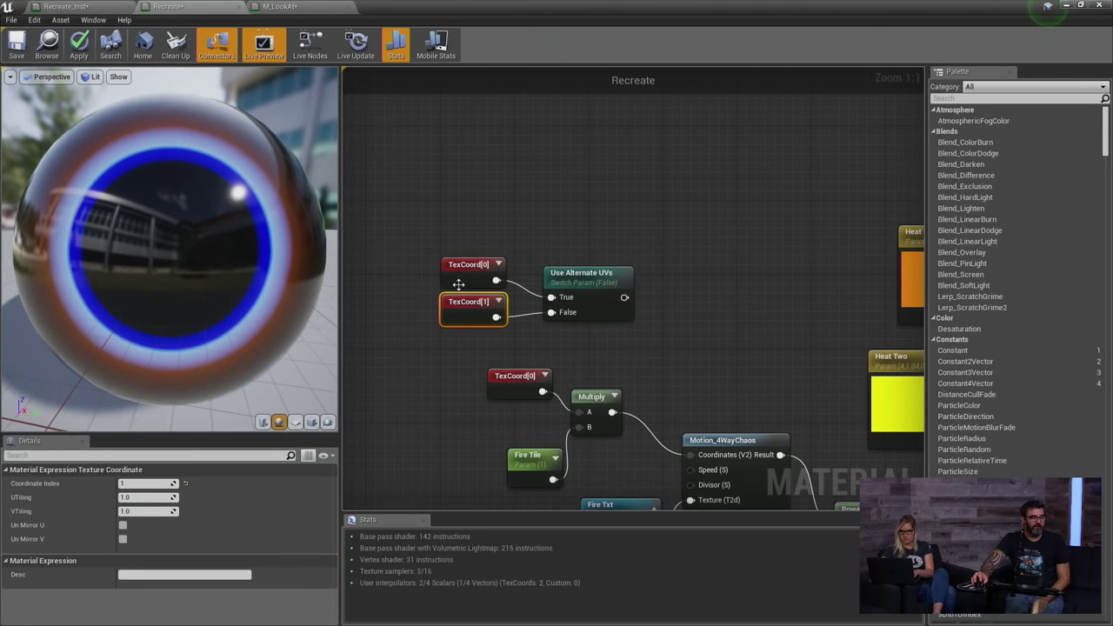
left_click(458, 286)
left_click(453, 310)
left_click(461, 273)
left_click(459, 304)
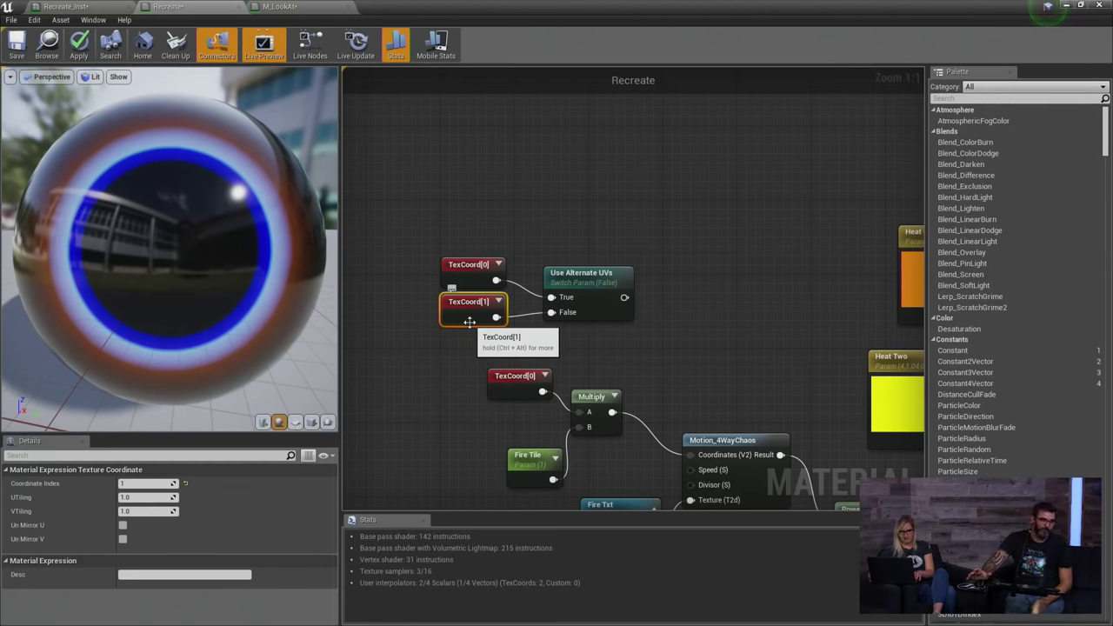
Preview TexCoord[1] and TexCoord[0] in turn on the preview sphere, examining how each UV layout wraps from different angles.
right_click(466, 307)
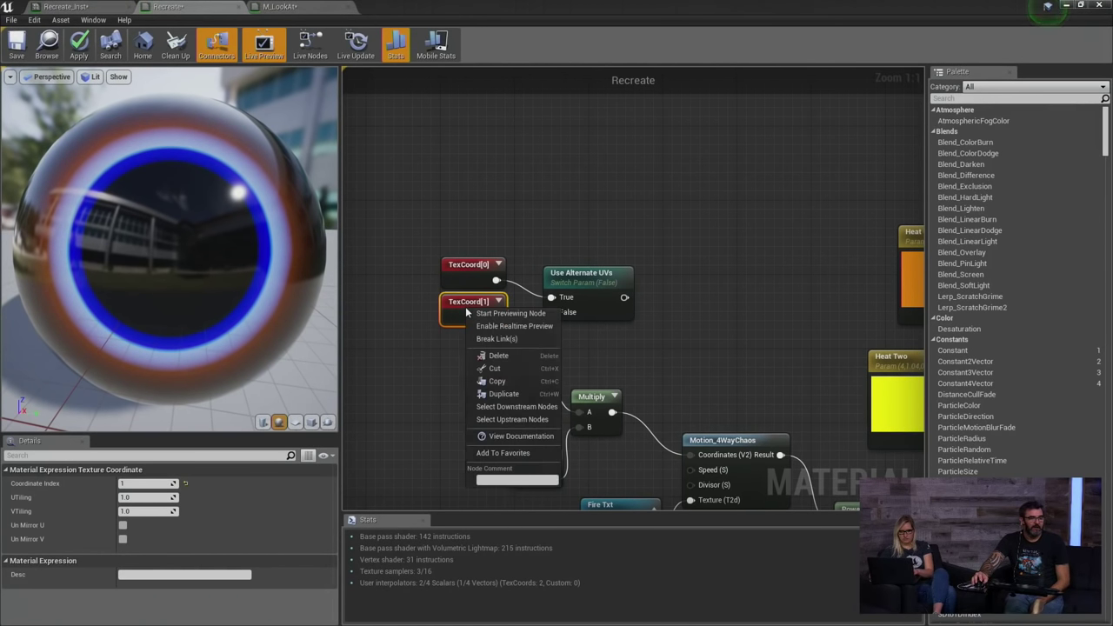
left_click(500, 316)
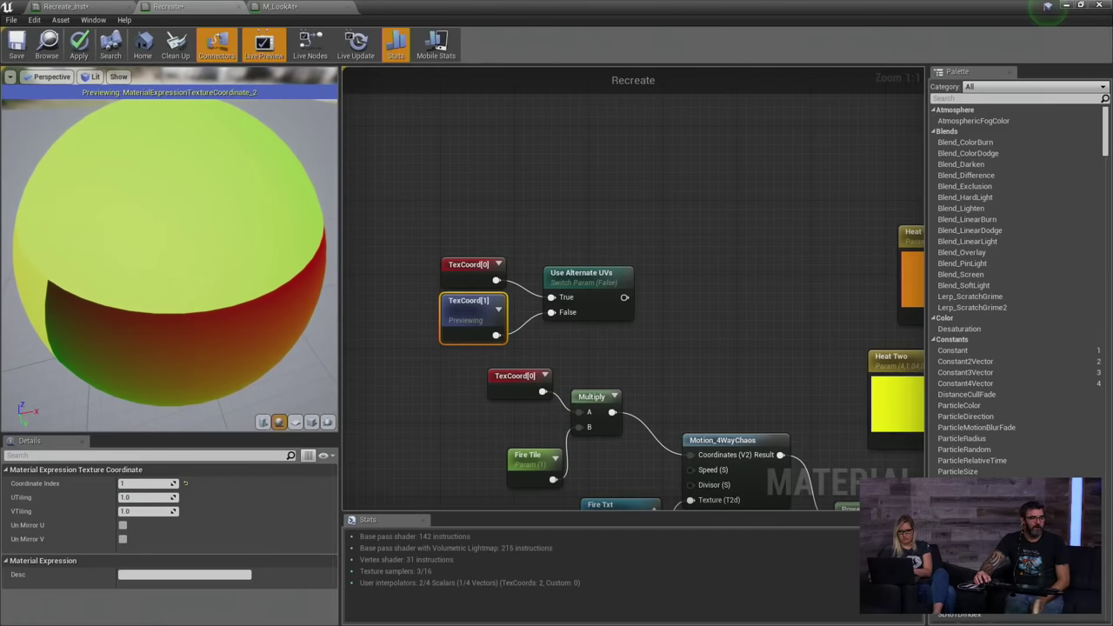
left_click(309, 424)
left_click_drag(264, 403, 305, 369)
left_click(278, 422)
scroll(271, 369, "down", 5)
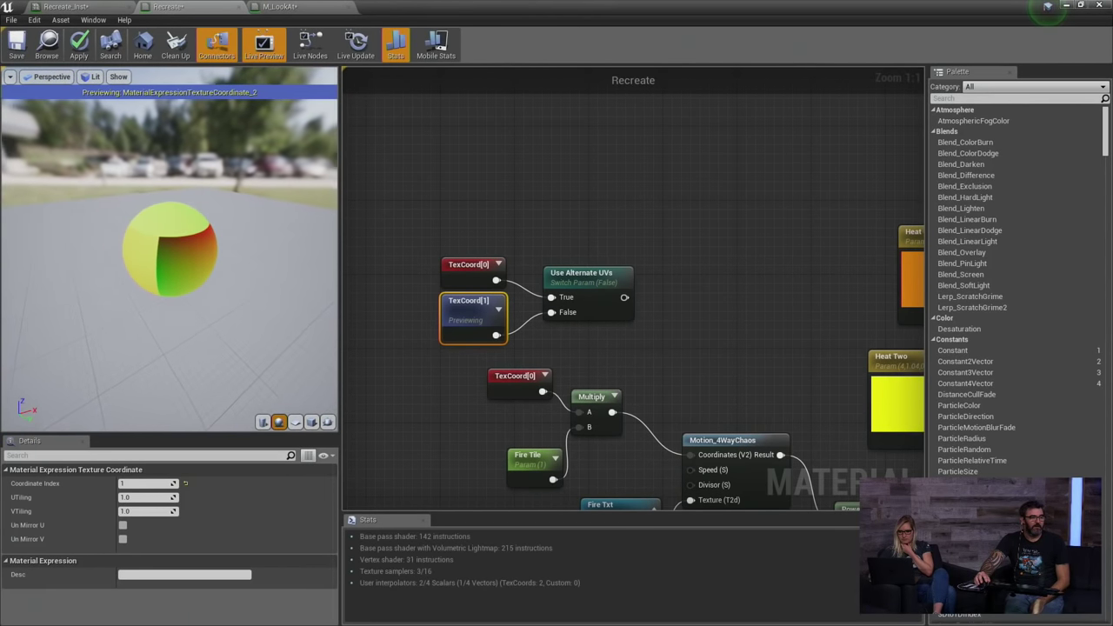
left_click(462, 269)
right_click(463, 268)
left_click(500, 274)
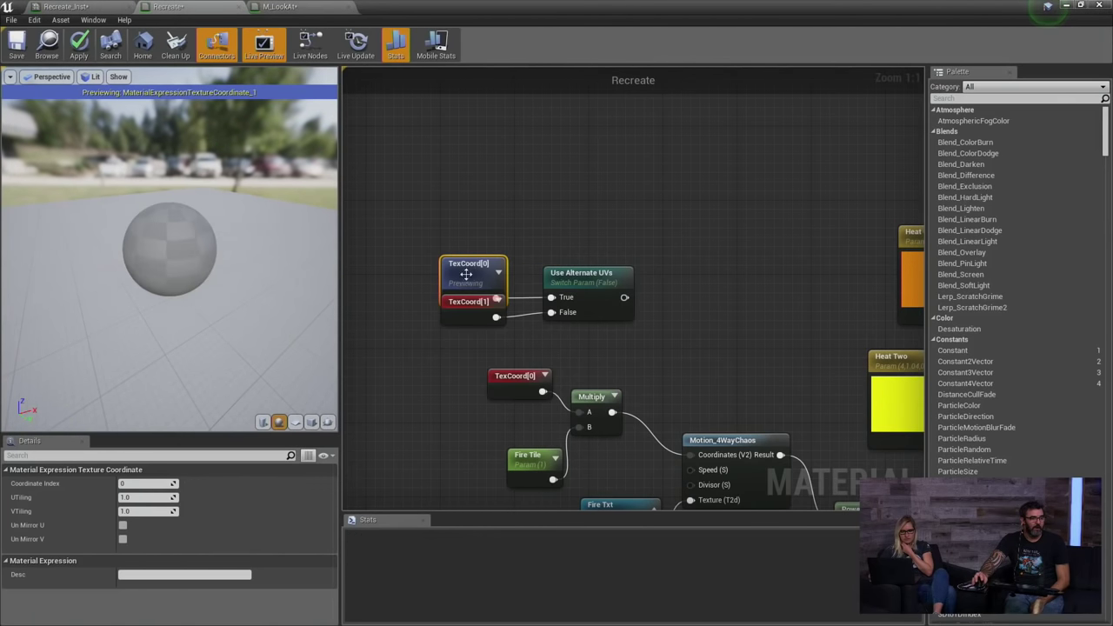
mouse_move(297, 311)
left_mouse_down()
mouse_move(287, 252)
mouse_move(252, 239)
mouse_move(297, 310)
left_mouse_up()
Stop previewing TexCoord[0] and move the Use Alternate UVs switch with its texture coordinates farther above the Fire Tile nodes.
right_click(447, 271)
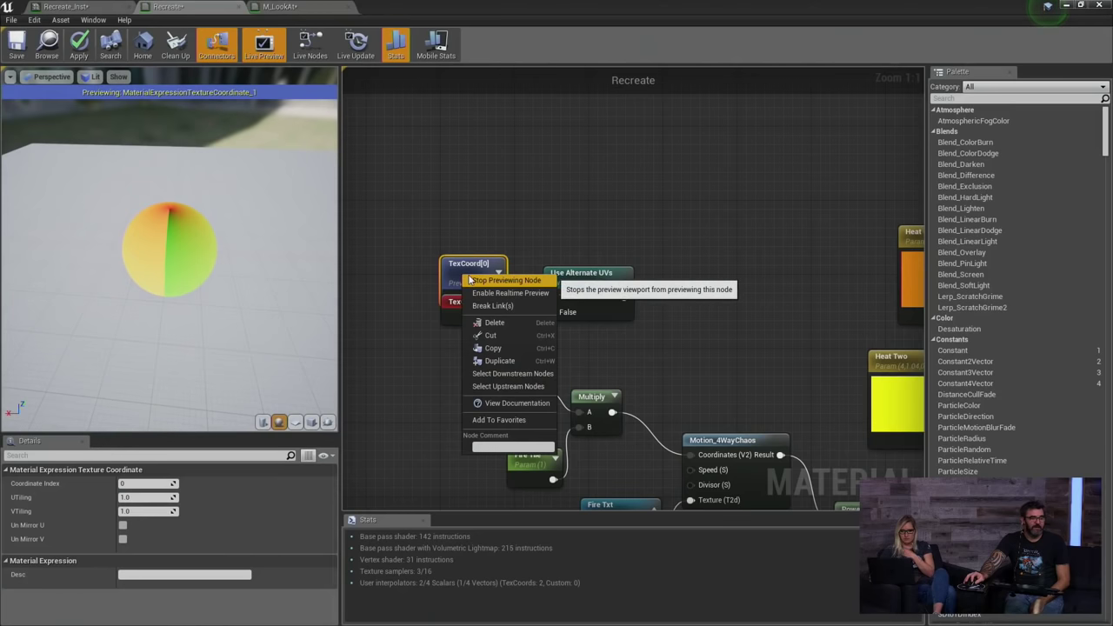
left_click(504, 283)
left_click_drag(222, 289, 222, 330)
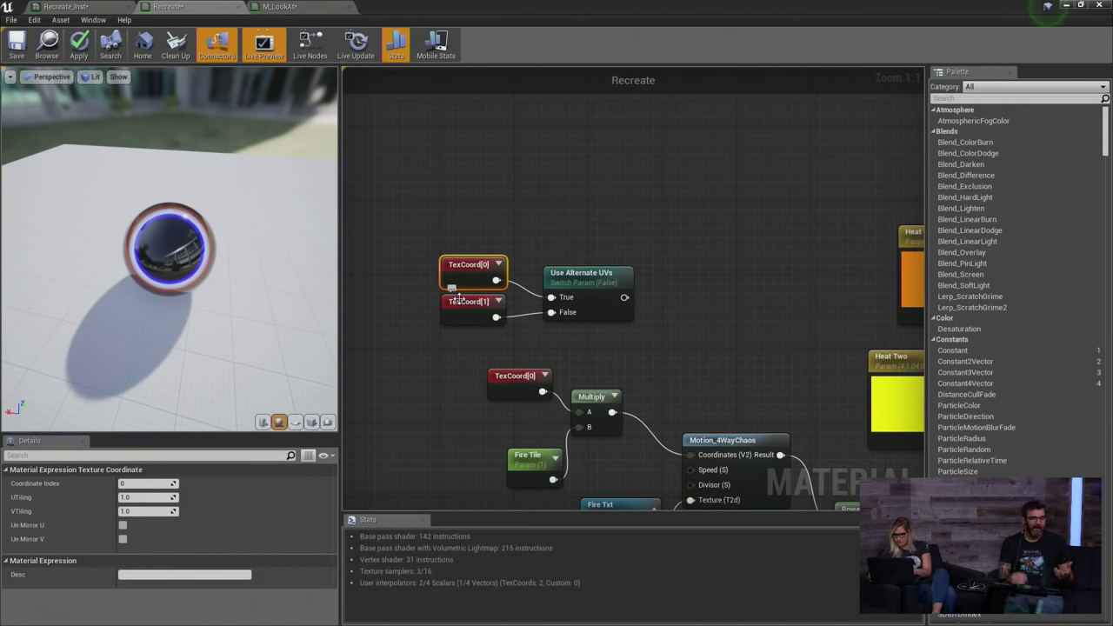
left_click_drag(460, 229, 609, 228)
left_click(597, 274)
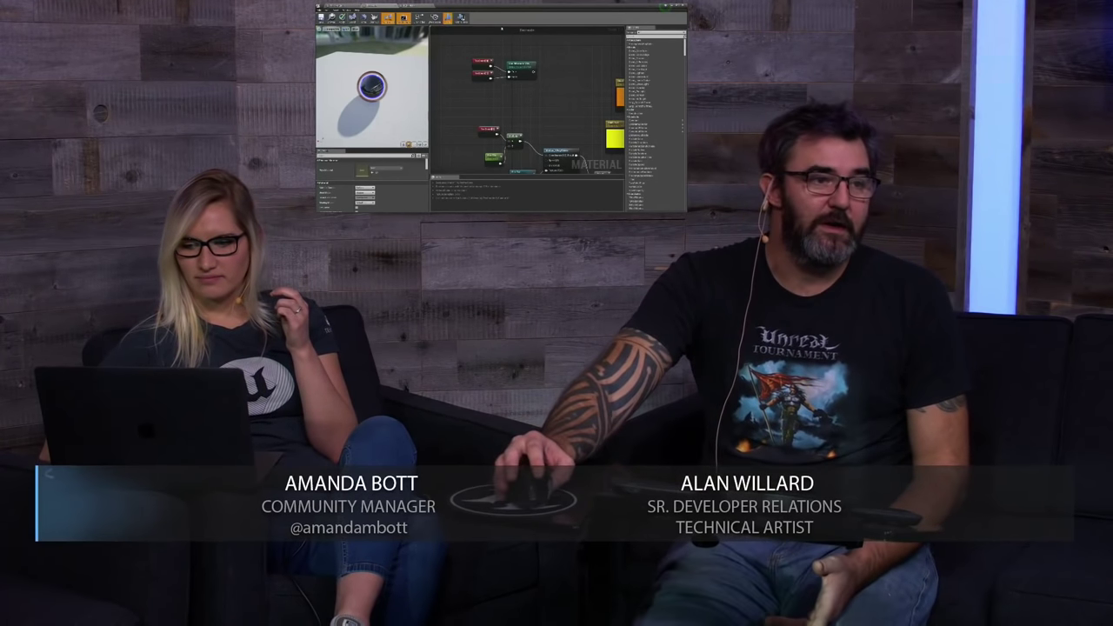
Preview the SphereMask that drives the Iris Color Lerp's alpha and examine the mask while orbiting the sphere.
scroll(514, 97, "down", 5)
scroll(539, 109, "up", 3)
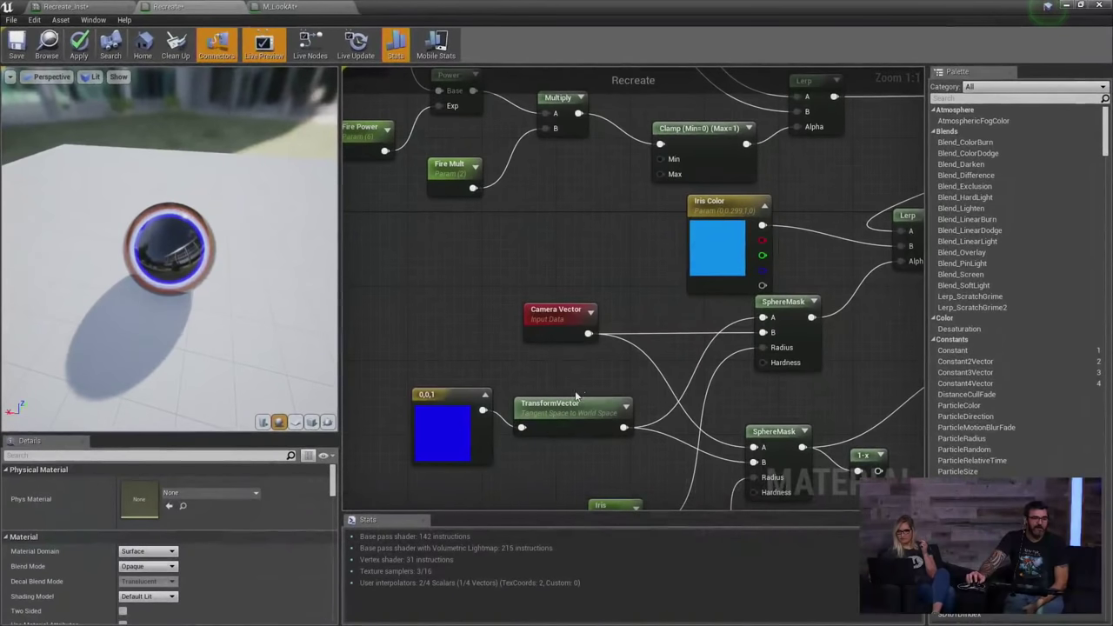
right_click_drag(667, 324, 617, 278)
right_click_drag(632, 354, 606, 328)
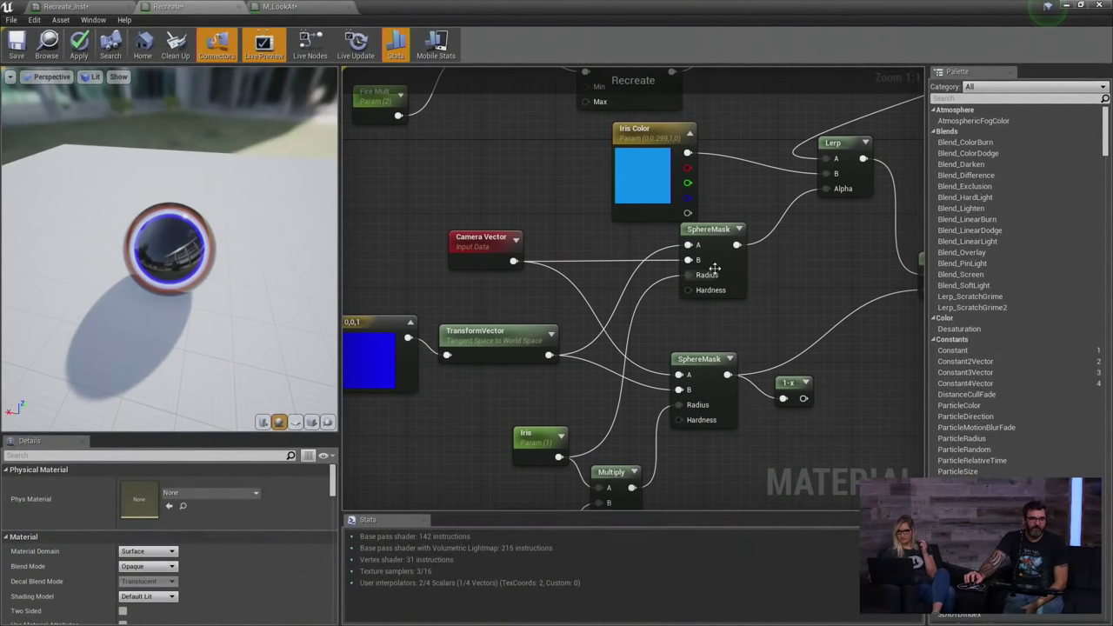
left_click(717, 260)
right_click(718, 259)
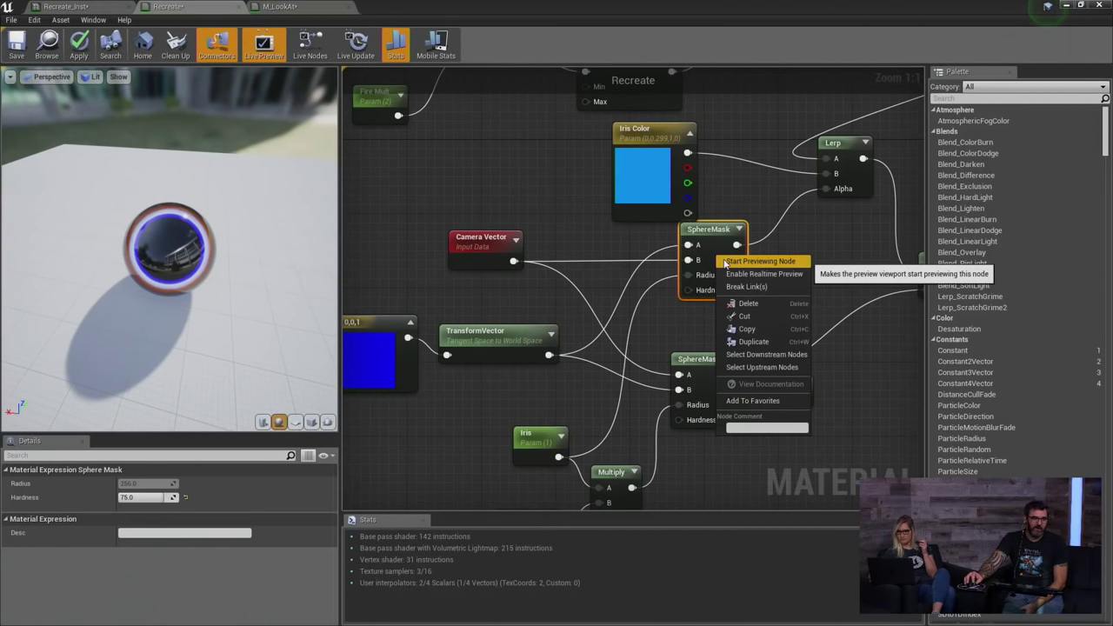
left_click(749, 258)
left_click_drag(268, 291, 188, 304)
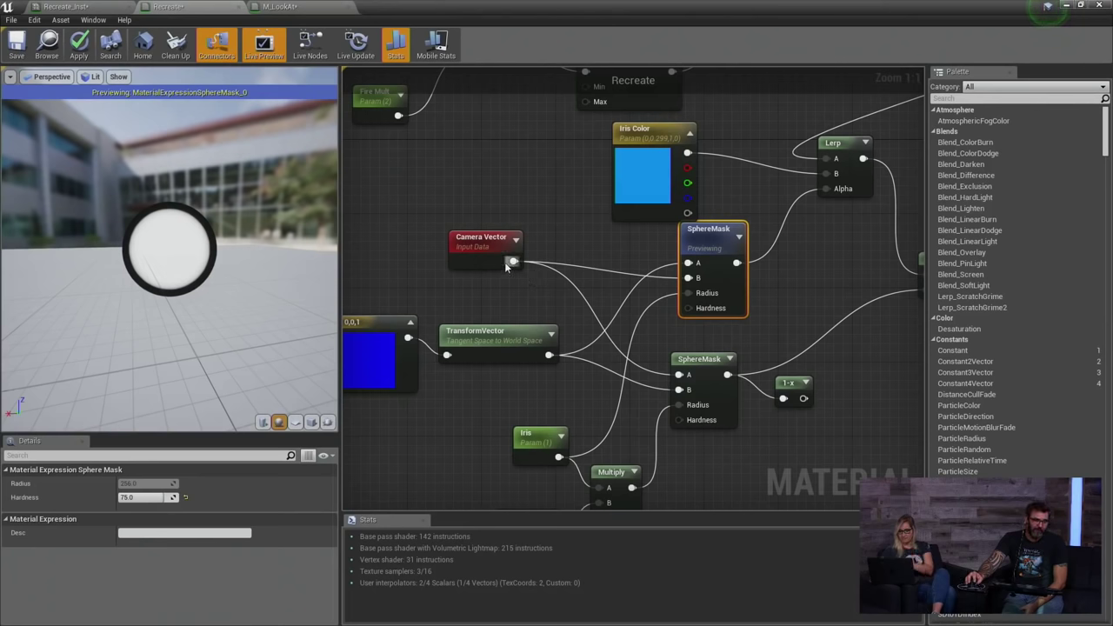
Move the Camera Vector node away from the SphereMasks and feed it into a new Multiply node.
right_click_drag(570, 261, 573, 298)
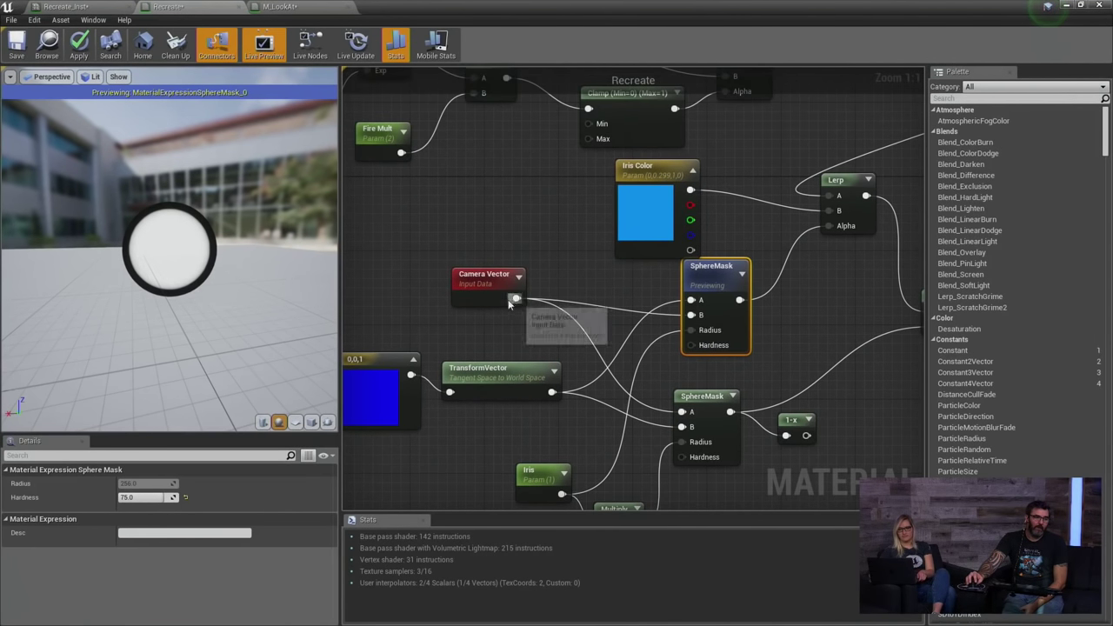
left_click_drag(489, 294, 497, 272)
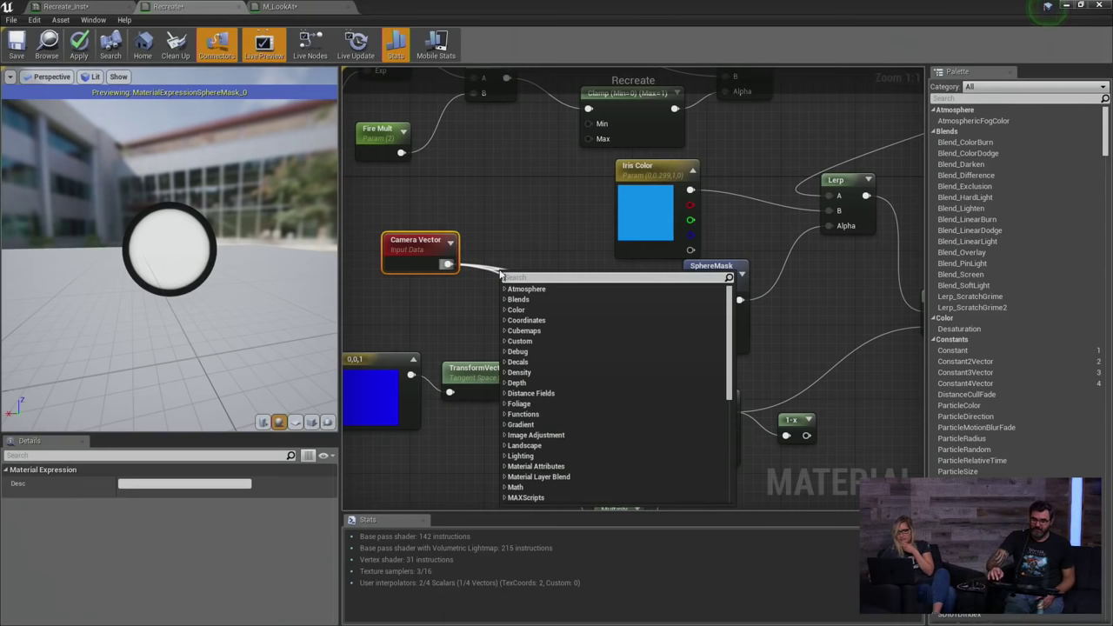
type("multiply")
key("Return")
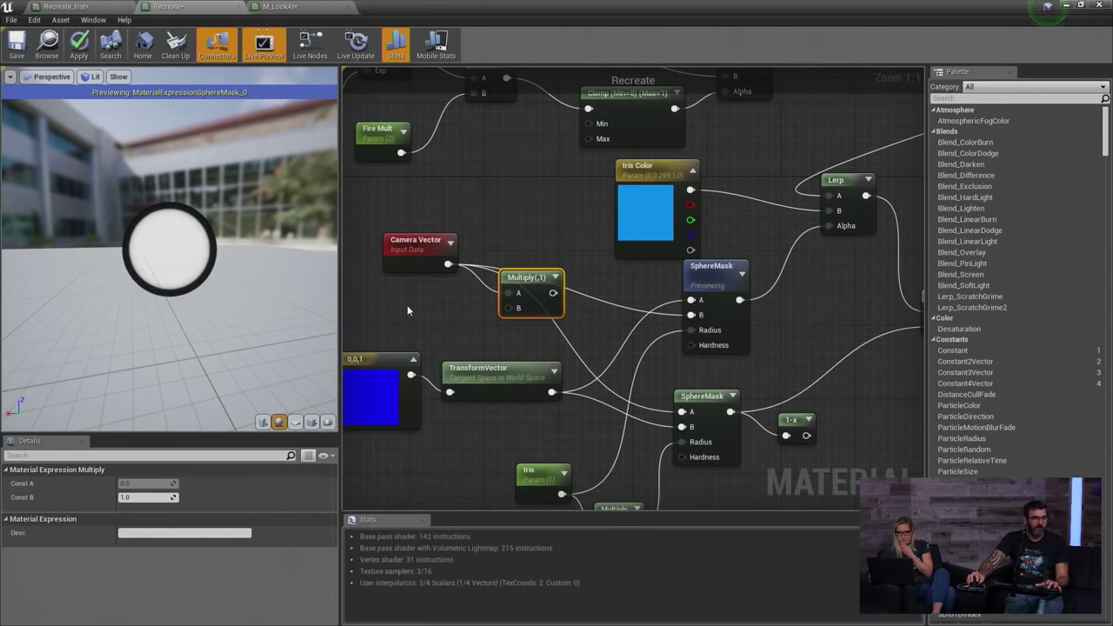
Add a three-component constant of 1,1,1 to the Multiply's B input and feed the product into the previewed SphereMask's B input.
key("3")
left_click(406, 307)
left_click(148, 496)
type("1")
left_click(148, 511)
type("1")
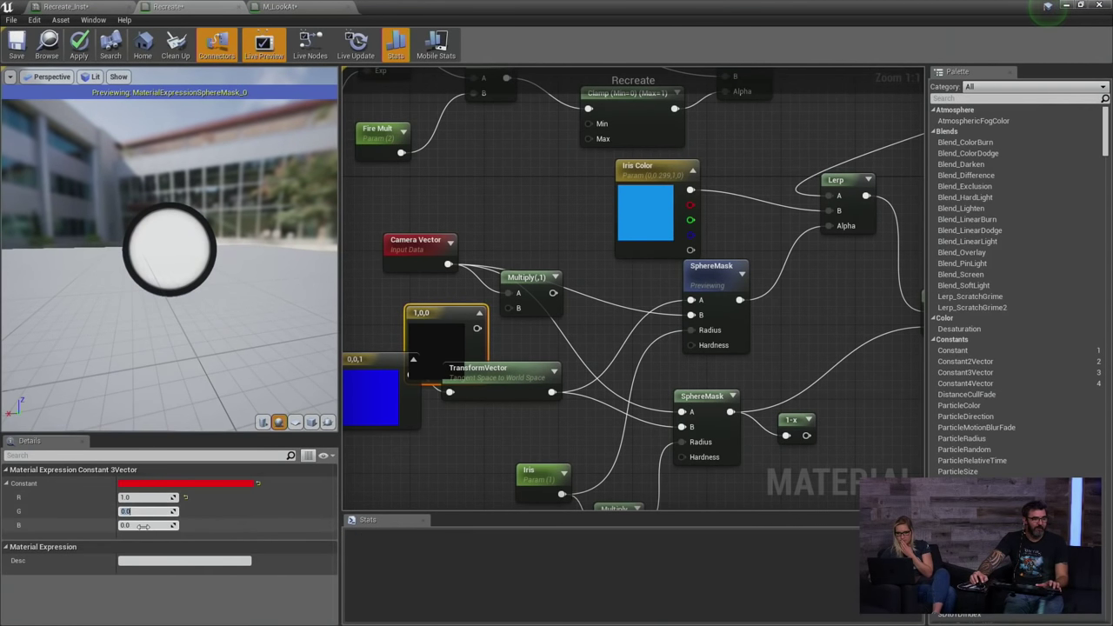
left_click(144, 524)
type("1")
left_click(142, 496)
left_click_drag(477, 328, 697, 318)
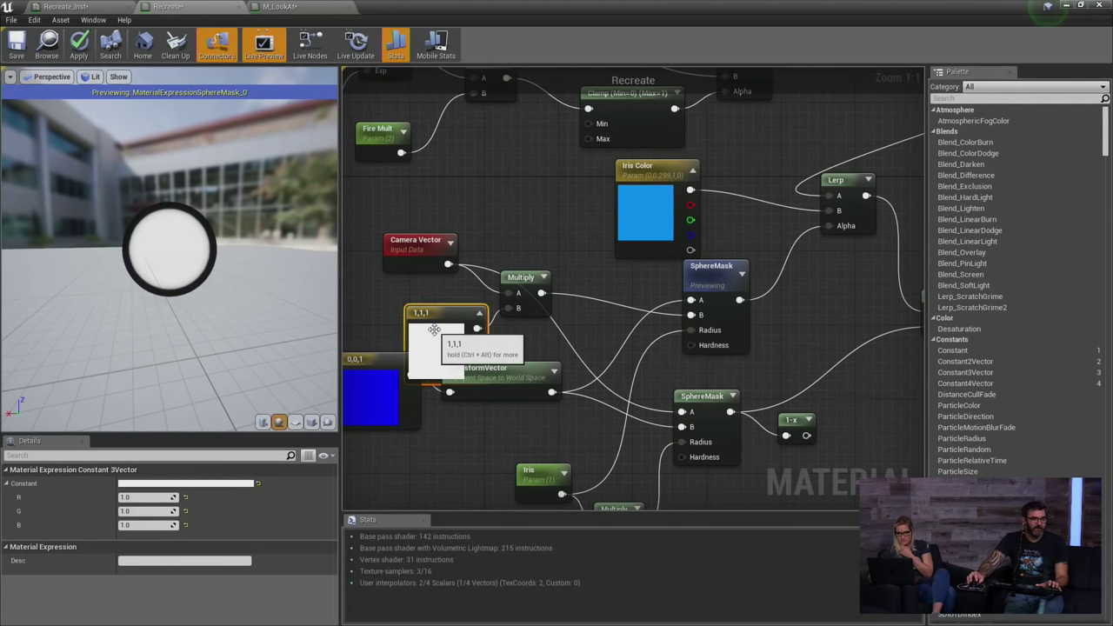
Set the constant's R value to about -0.562 and inspect the resulting mask on the sphere from several angles.
left_click_drag(152, 500, 87, 500)
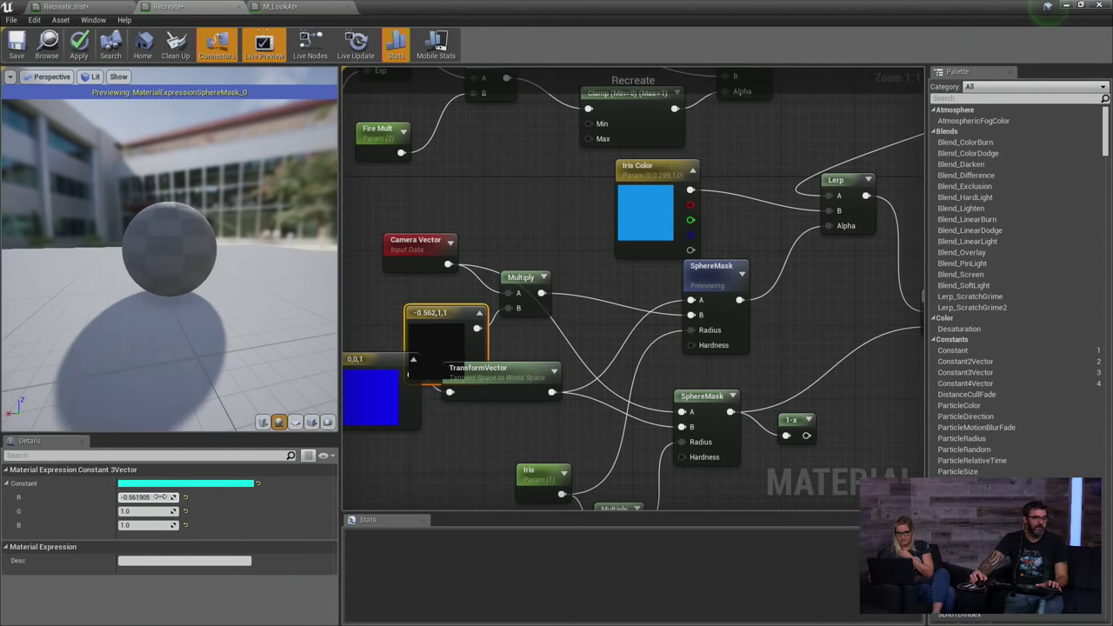
left_click(148, 497)
mouse_move(179, 343)
left_mouse_down()
mouse_move(243, 352)
mouse_move(278, 382)
mouse_move(226, 365)
mouse_move(192, 370)
mouse_move(279, 348)
mouse_move(208, 309)
left_mouse_up()
left_click_drag(257, 348, 184, 324)
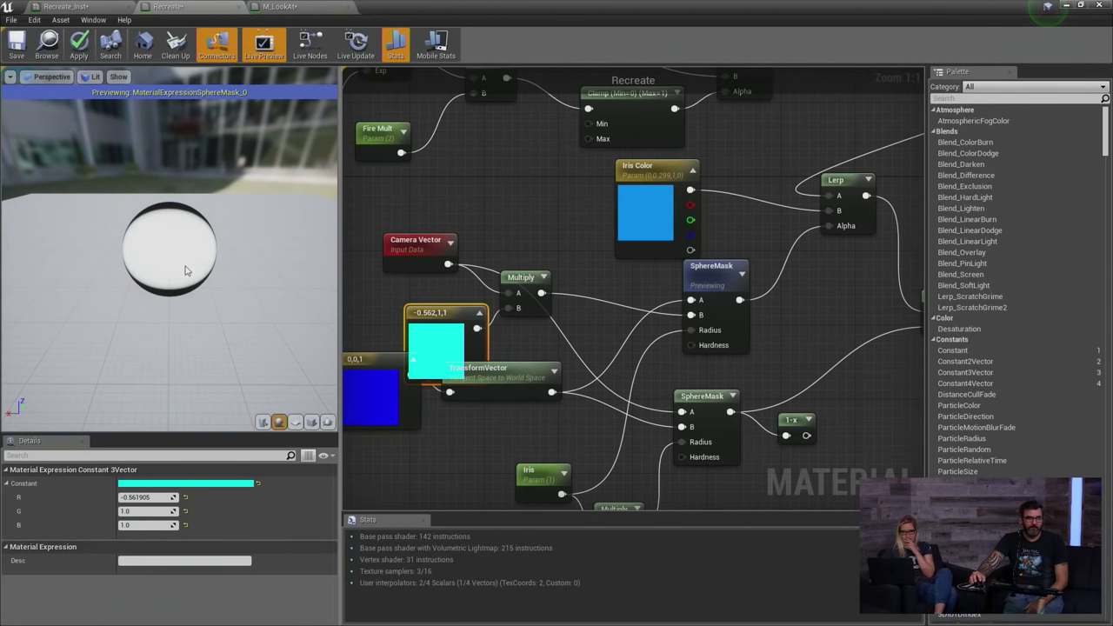
left_click_drag(166, 238, 127, 251)
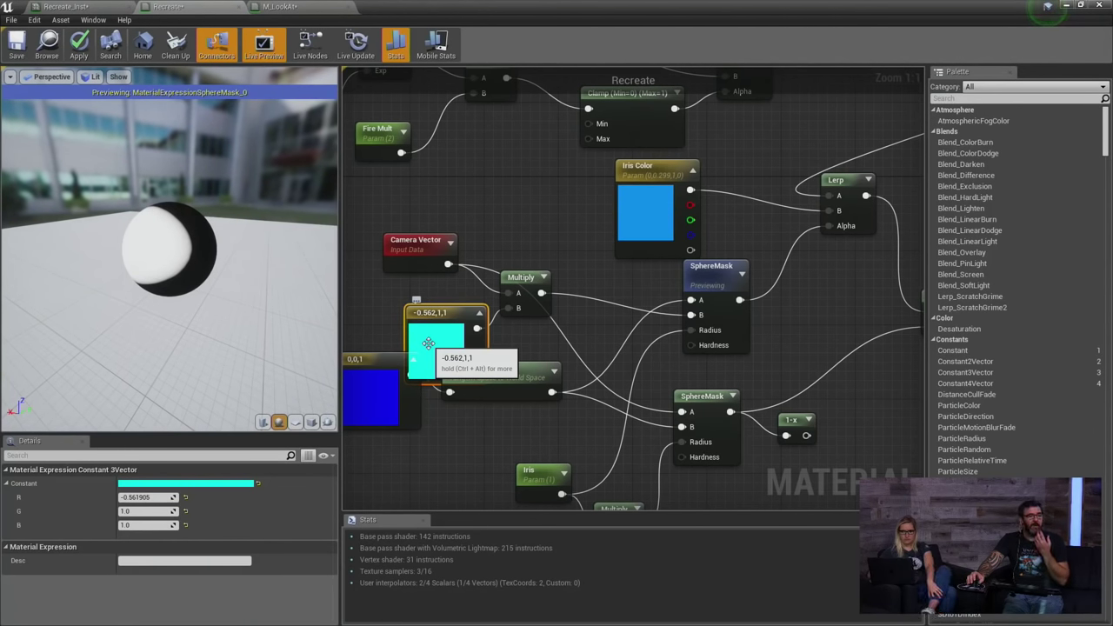
left_click_drag(434, 360, 415, 345)
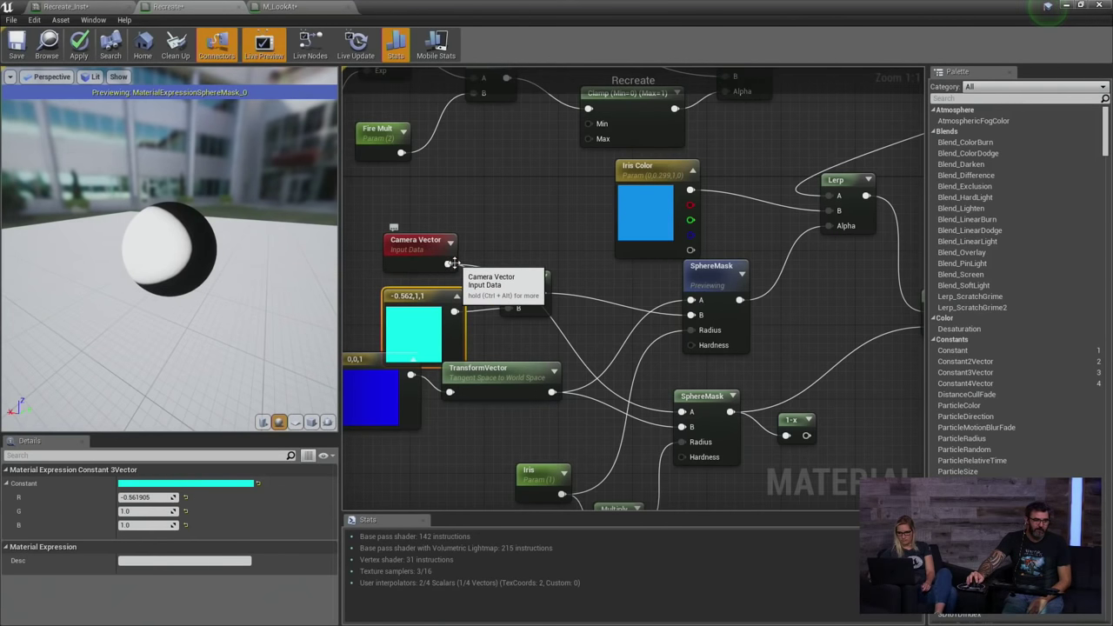
Reconnect the Camera Vector directly to the previewed SphereMask's B input and delete the three-component constant and the Multiply node.
left_click_drag(448, 264, 692, 315)
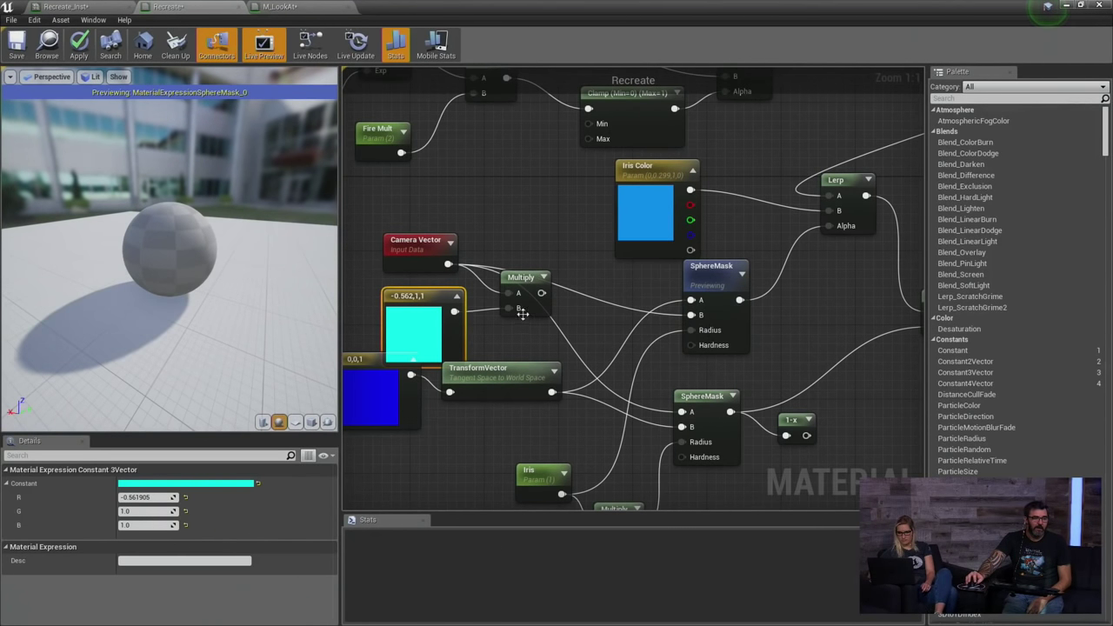
key("Delete")
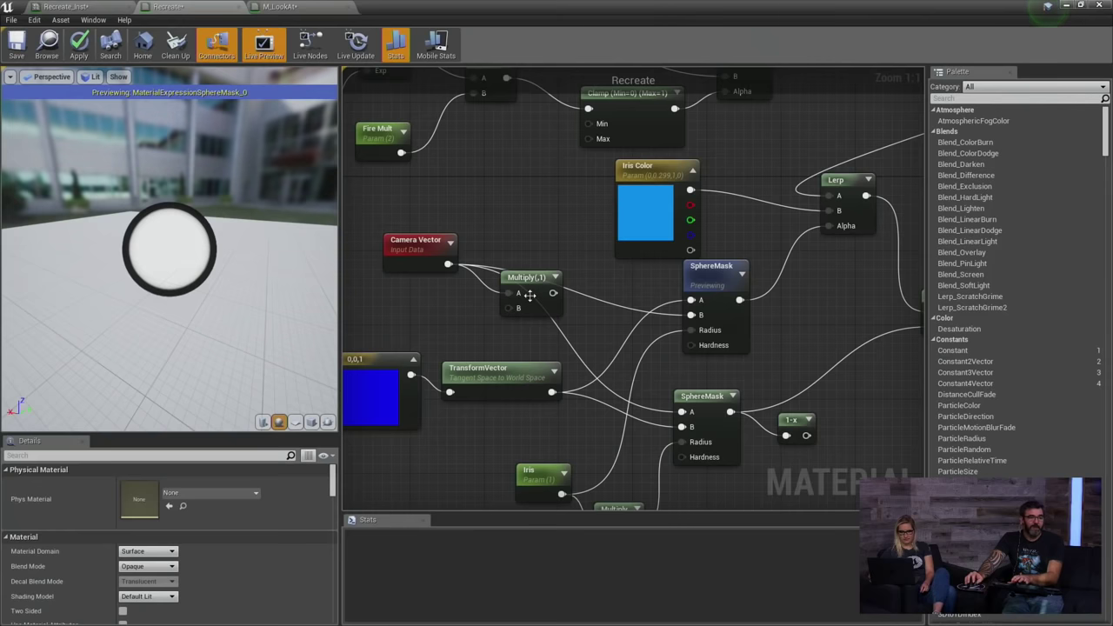
left_click(526, 293)
key("Delete")
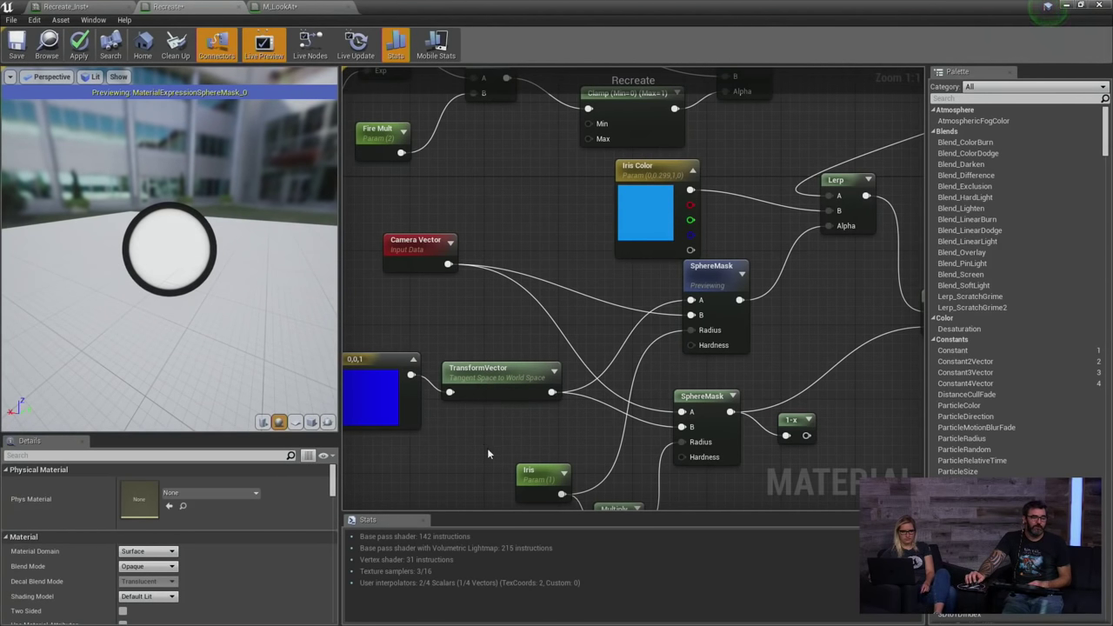
Shift the Iris parameter node away from the SphereMask, and move the material editor window aside to reveal the level's eye spheres.
left_click_drag(527, 477, 488, 477)
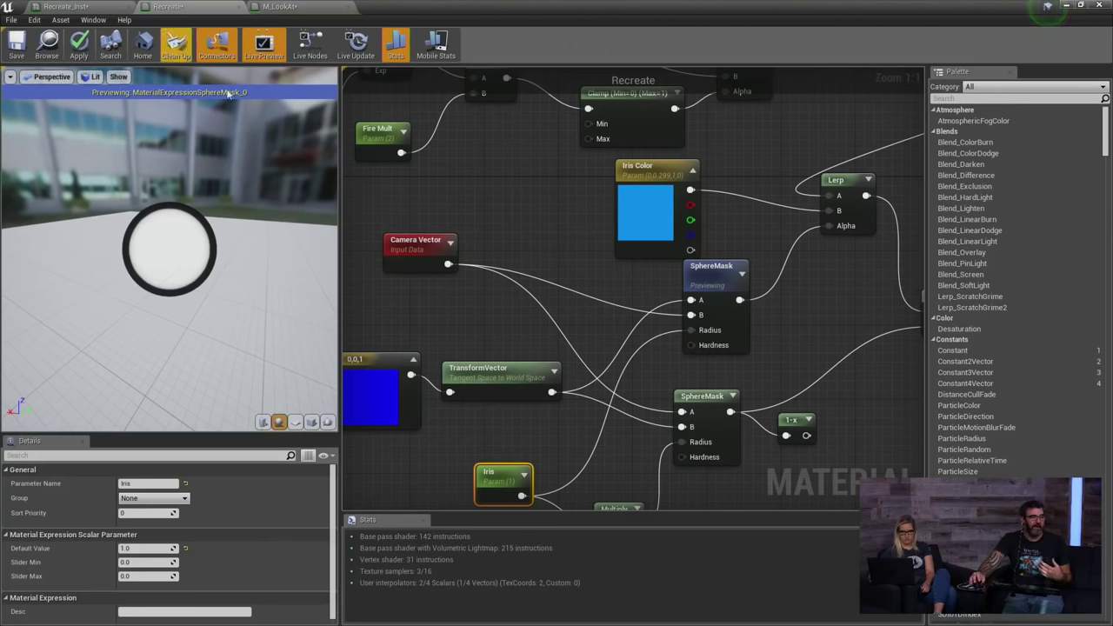
left_click_drag(399, 6, 825, 130)
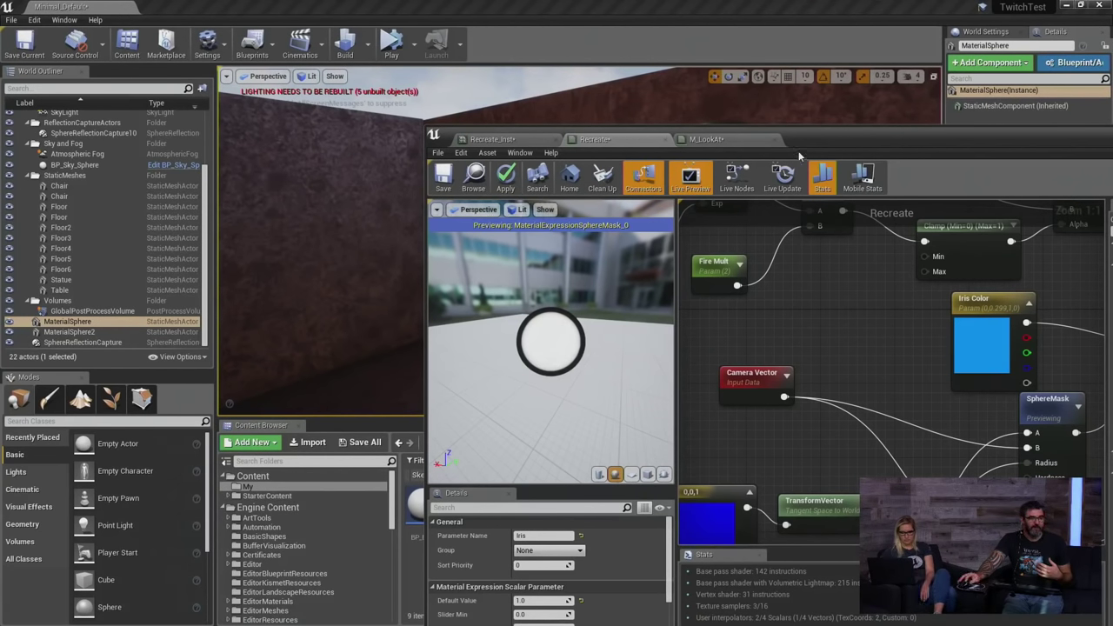
left_click_drag(820, 144, 1031, 498)
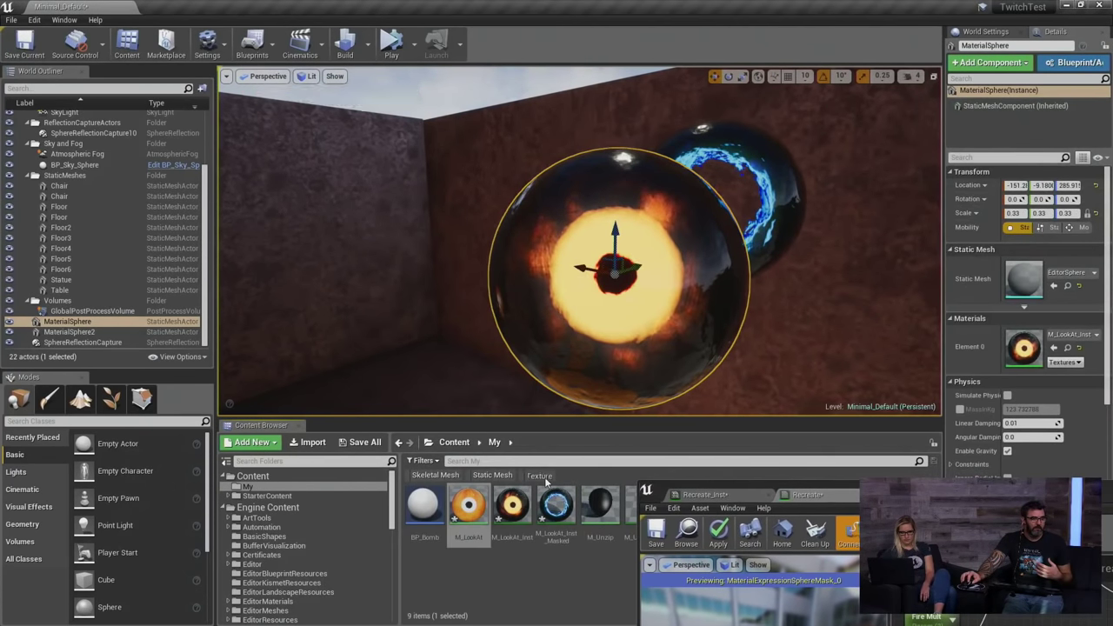
Filter the content browser to textures, search Engine Content for "nois", and select the T_Noise01 texture.
scroll(379, 545, "down", 7)
scroll(309, 511, "up", 3)
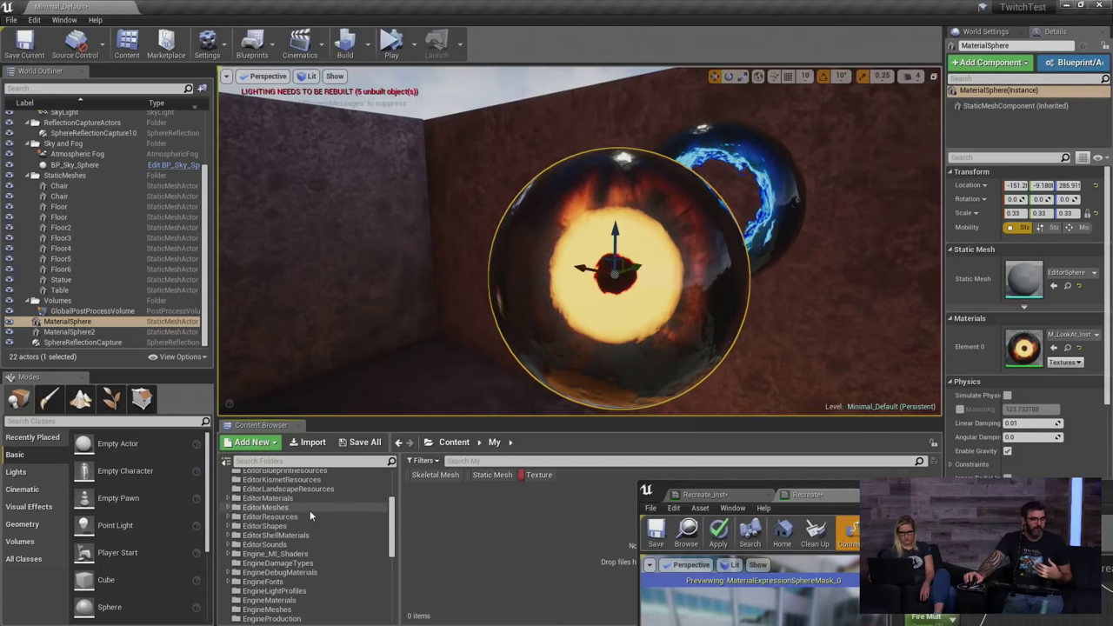
scroll(287, 500, "up", 3)
left_click(268, 496)
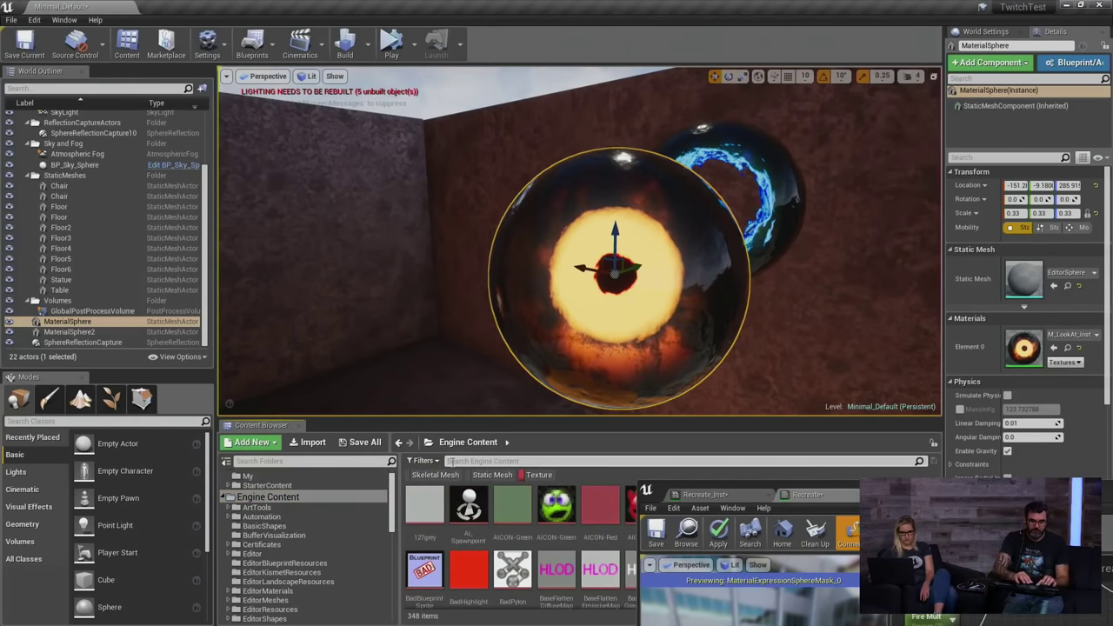
type("nois")
left_click(557, 509)
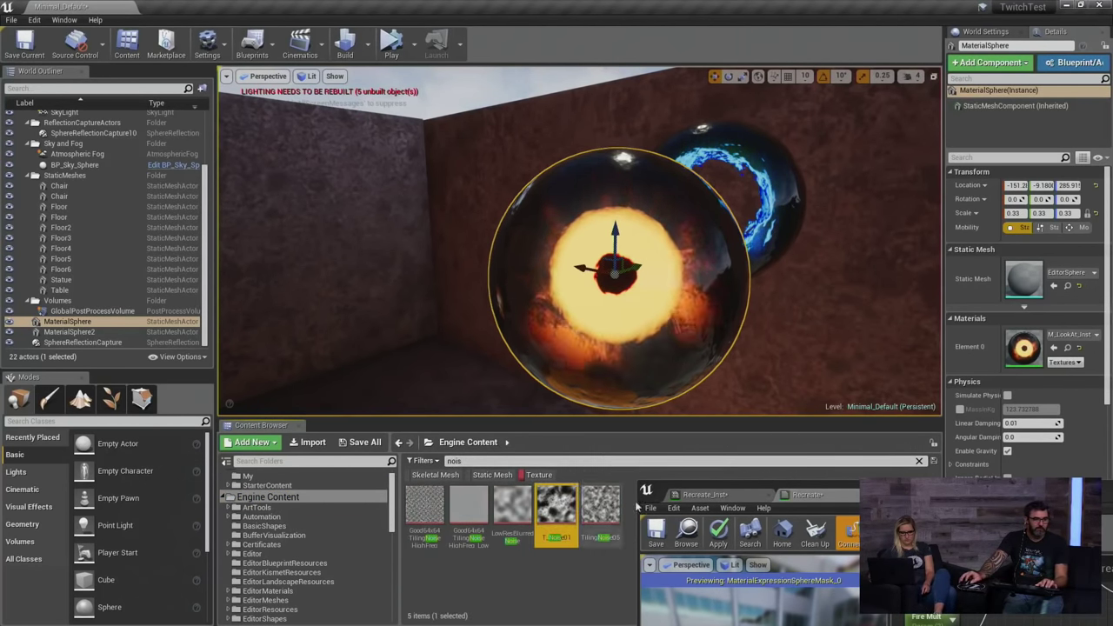
Bring the Recreate material graph back into view and add a Texture Sample of the selected noise texture below the Iris Ratio parameter.
left_click_drag(842, 490, 309, 145)
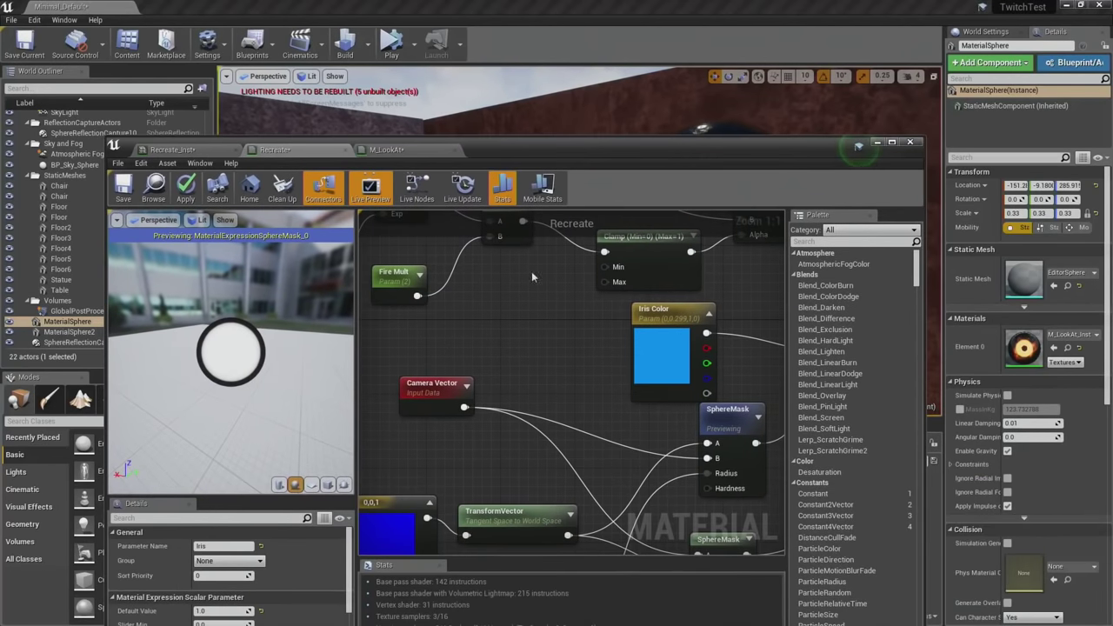
right_click_drag(493, 503, 493, 348)
key("t")
left_click(429, 444)
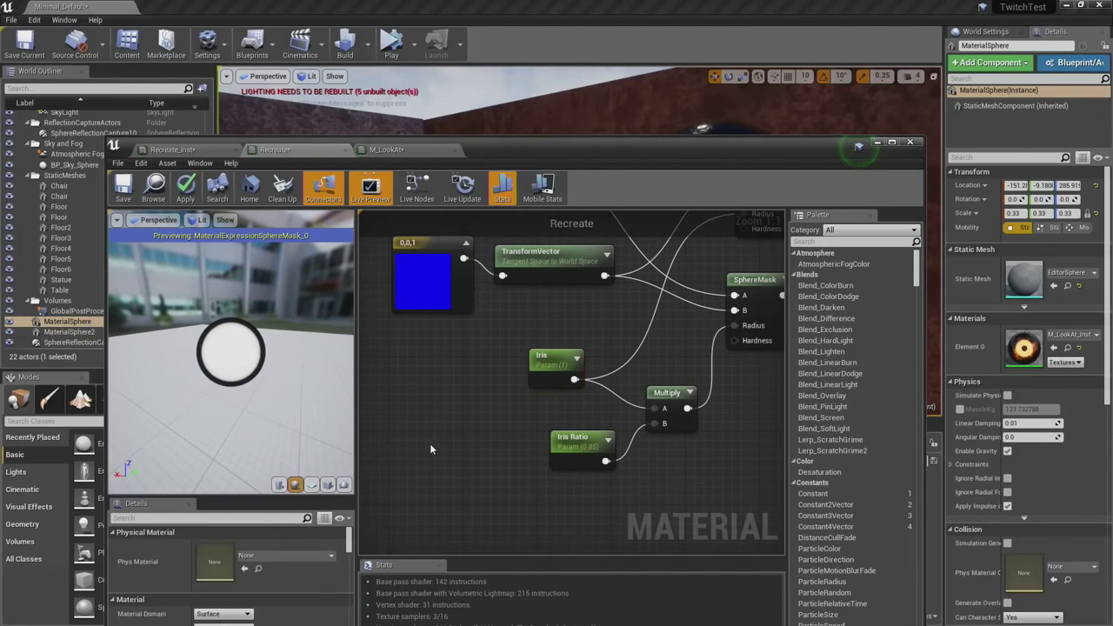
left_click_drag(462, 454, 646, 494)
right_click_drag(554, 484, 483, 377)
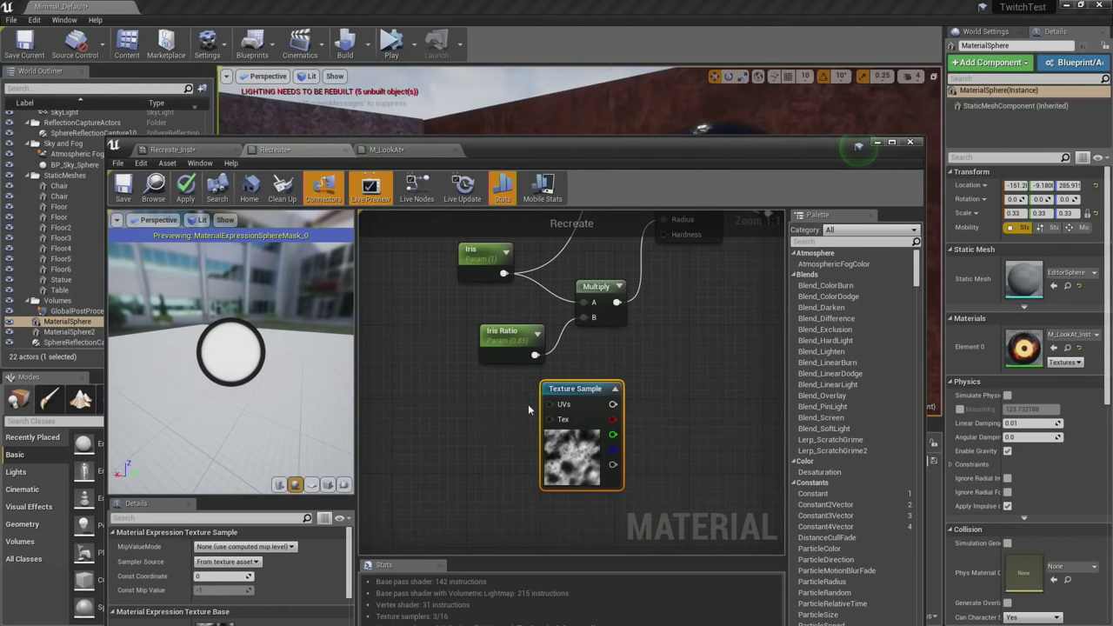
left_click_drag(559, 426, 468, 472)
Add a Lerp node beside the noise sample, feeding the texture's red channel into Alpha and Iris Ratio into A.
left_click(591, 420)
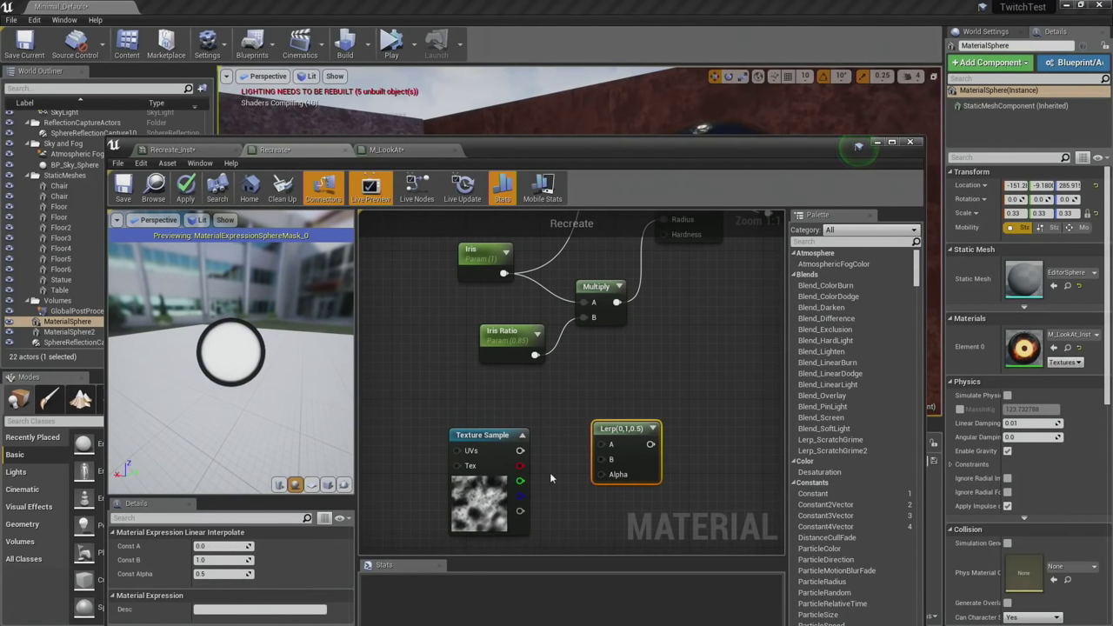
right_click_drag(555, 423, 551, 464)
left_click_drag(516, 506, 597, 515)
Add a Multiply node fed by Iris Ratio with Const B set to 0.5, and space both nodes apart ahead of the Lerp.
left_click_drag(620, 479, 544, 418)
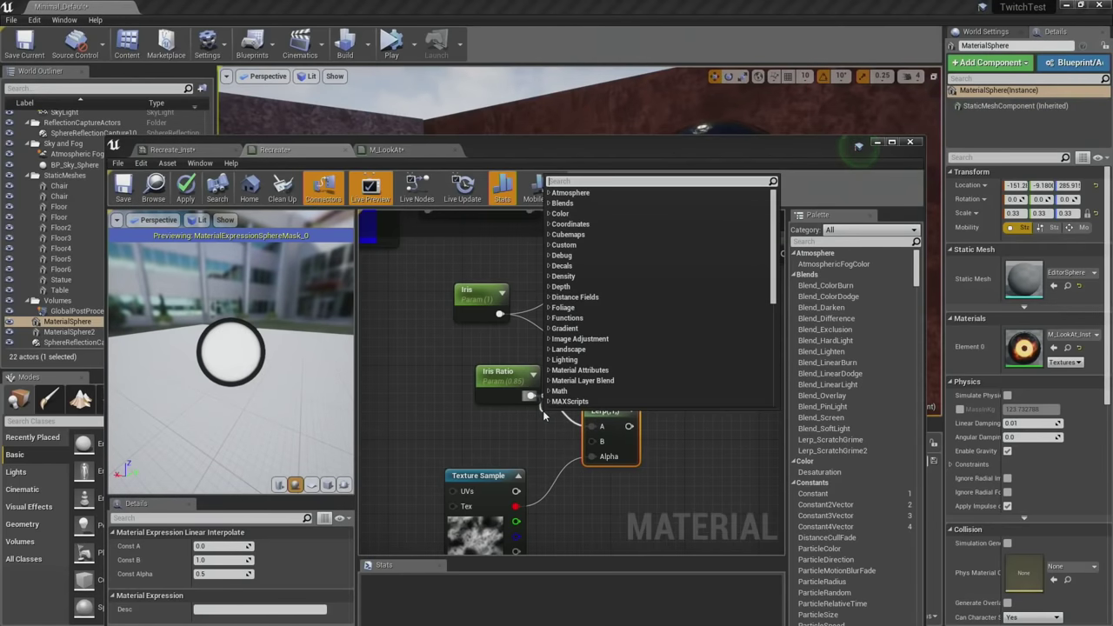
type("multiply")
key("Return")
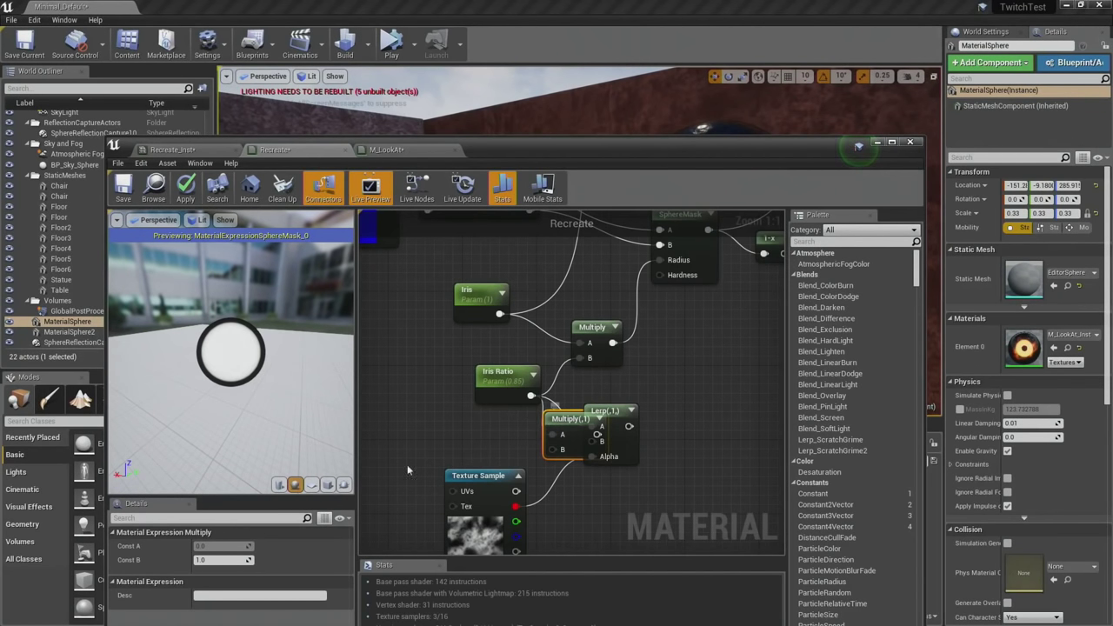
left_click(232, 561)
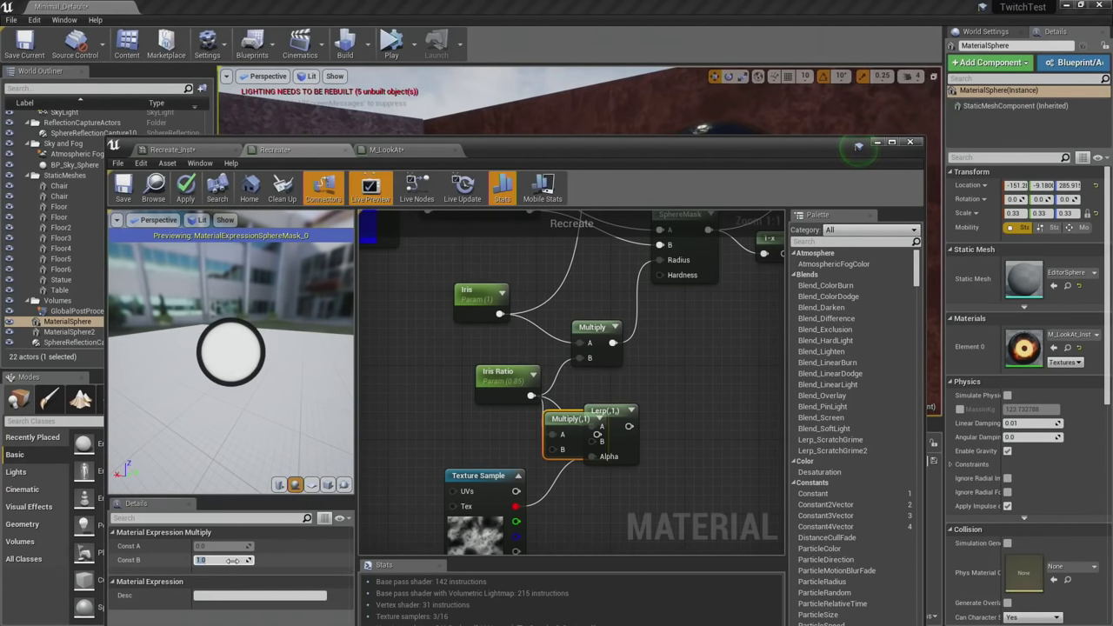
type("0.5")
key("Return")
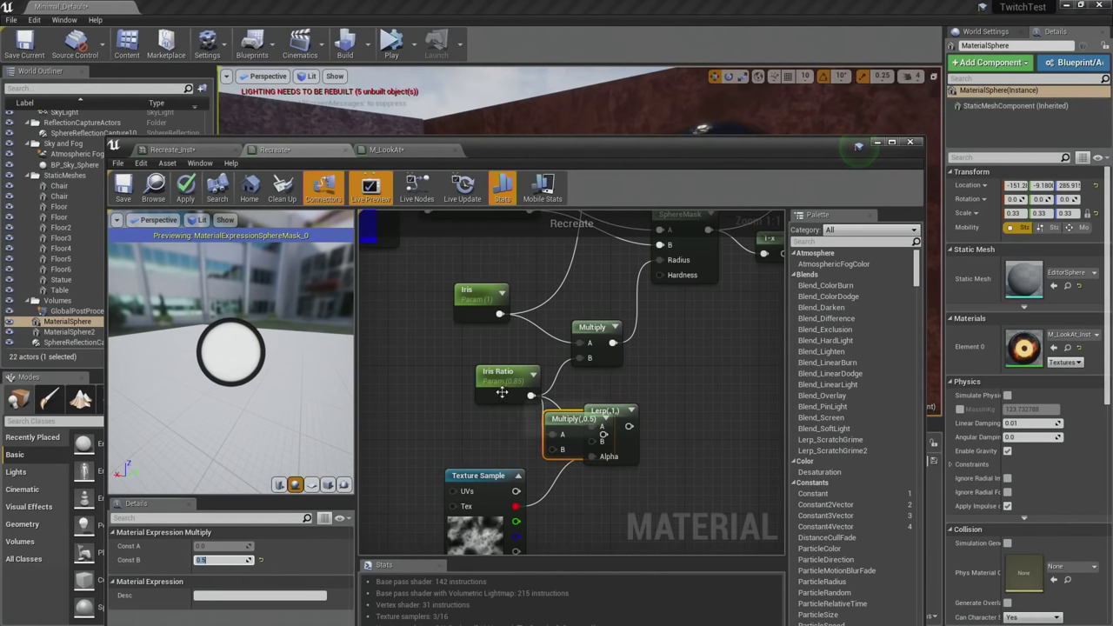
left_click_drag(509, 374, 440, 376)
left_click_drag(536, 421, 503, 423)
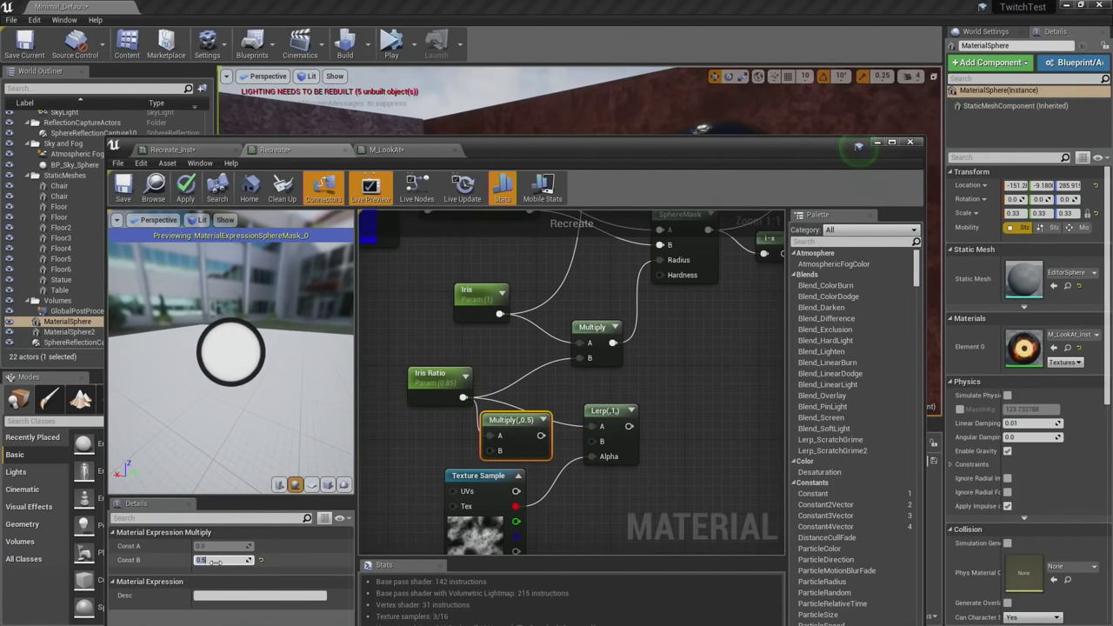
Set the new Multiply's Const B to 0.8 and wire it through the Lerp's B input into the existing Multiply's B input.
type("0.8")
key("Return")
left_click_drag(435, 385, 409, 366)
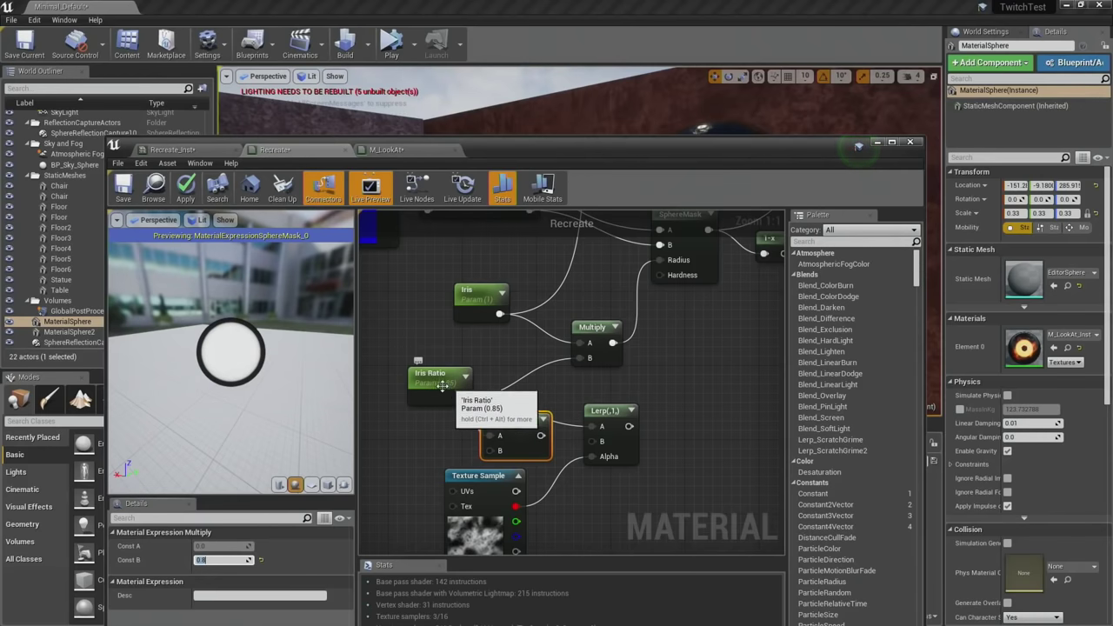
left_click_drag(507, 423, 601, 441)
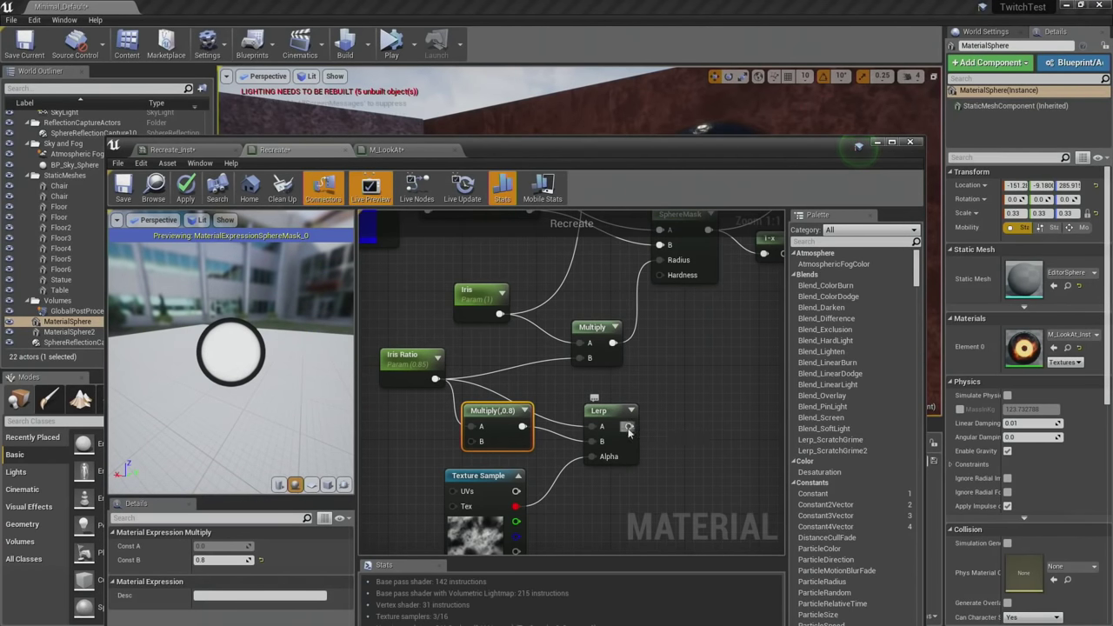
left_click_drag(593, 373, 581, 358)
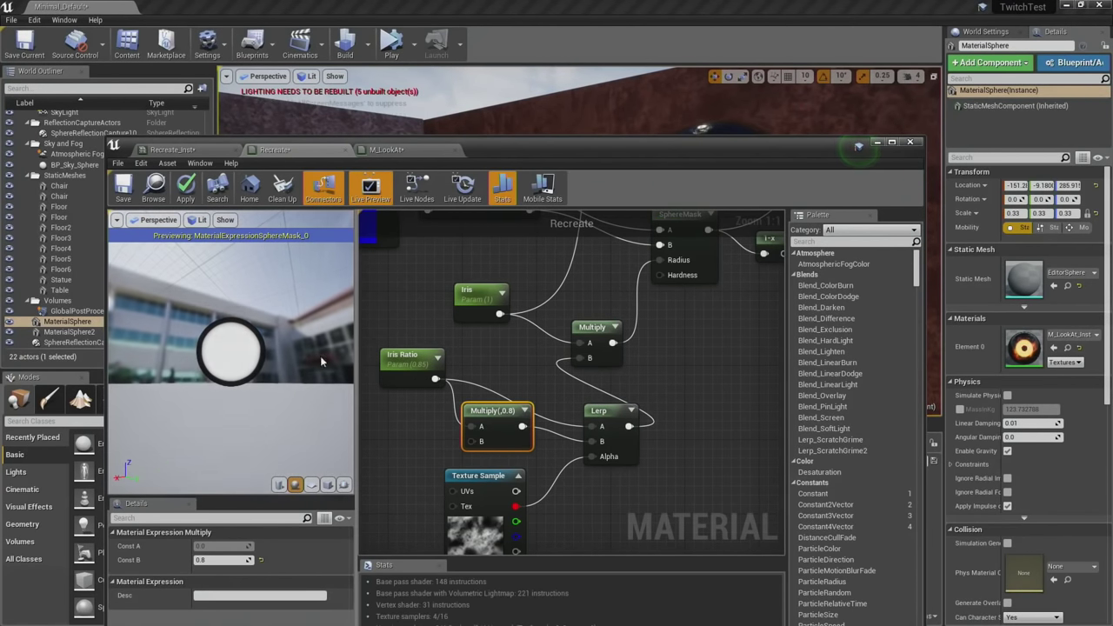
Inspect the previewed mask up close and set the Iris Ratio Multiply's Const B to 0.2.
left_click_drag(230, 351, 295, 378)
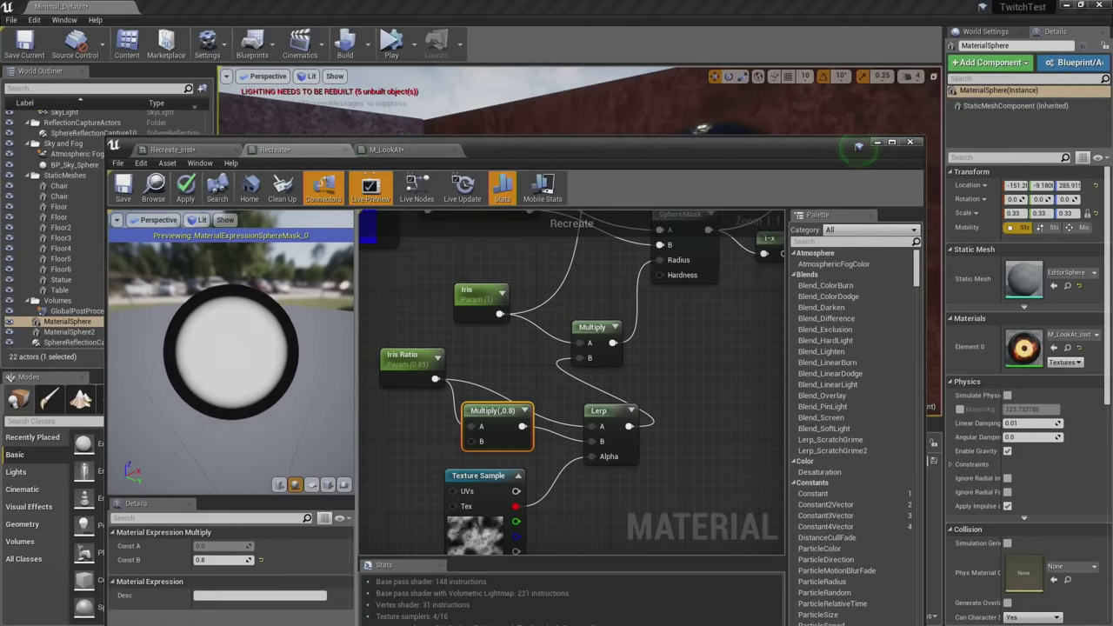
right_click_drag(231, 351, 230, 391)
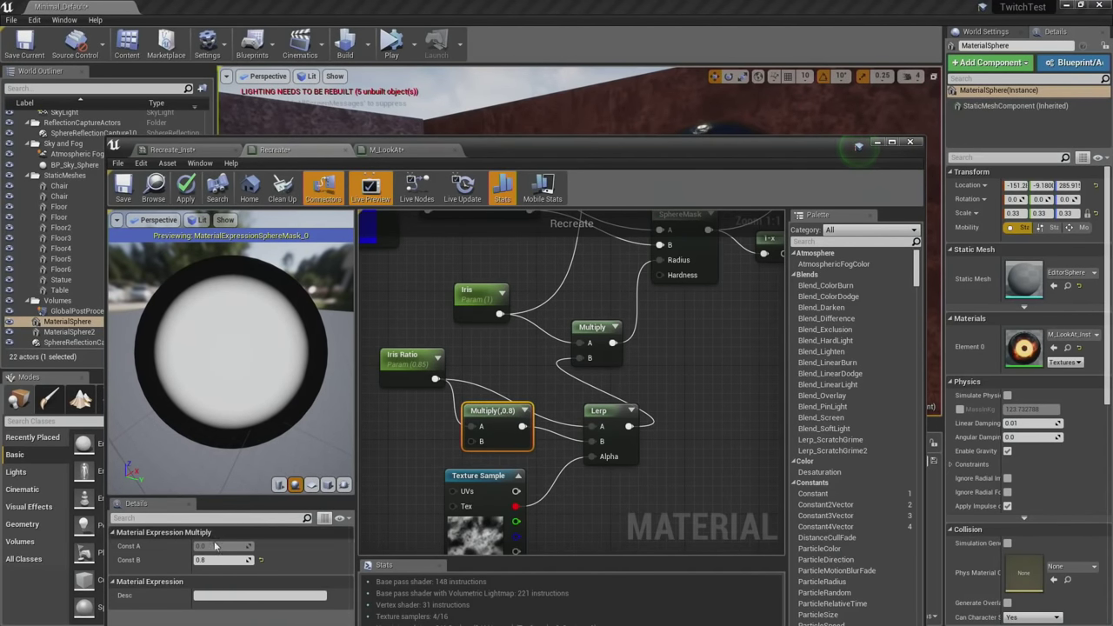
key("Return")
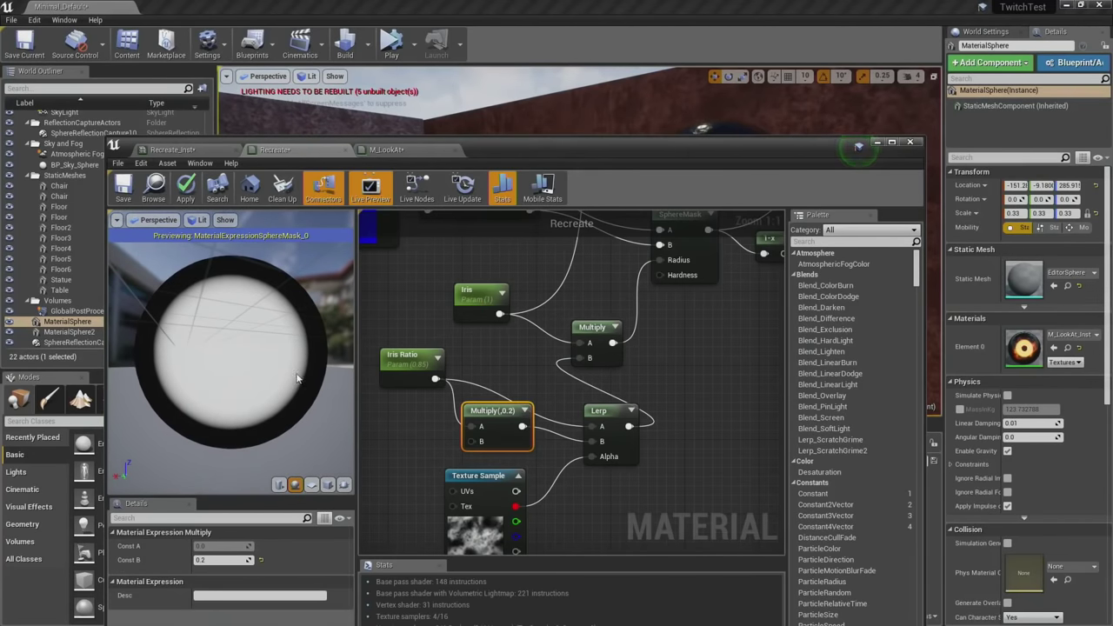
Start previewing the lower SphereMask driven by the Lerp and inspect its mask on the sphere from several angles.
right_click_drag(636, 328, 606, 418)
right_click(626, 327)
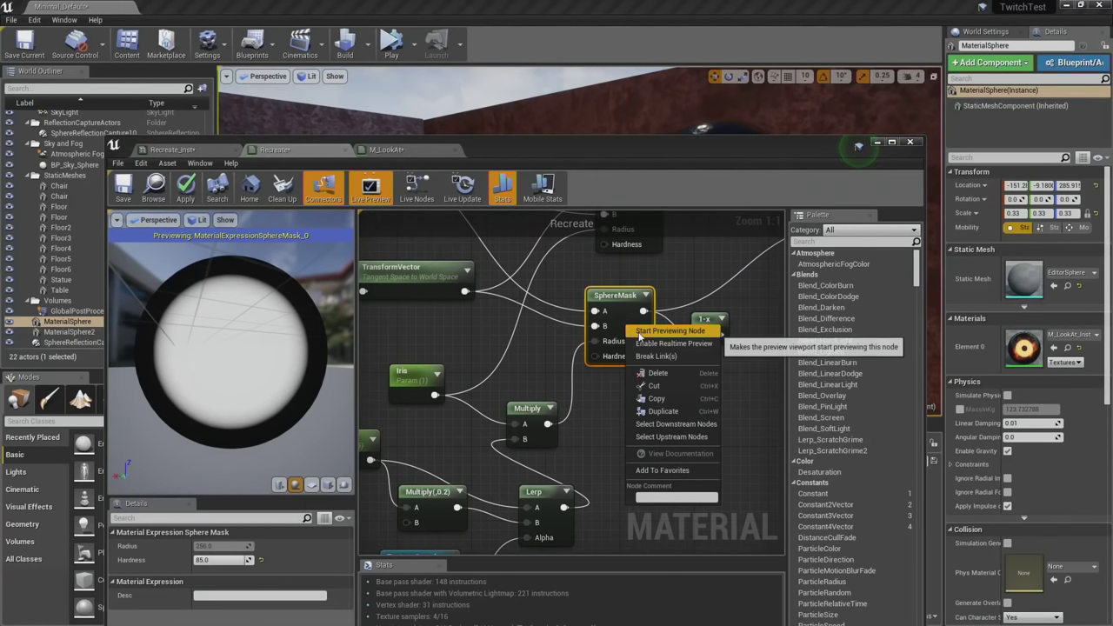
left_click(648, 331)
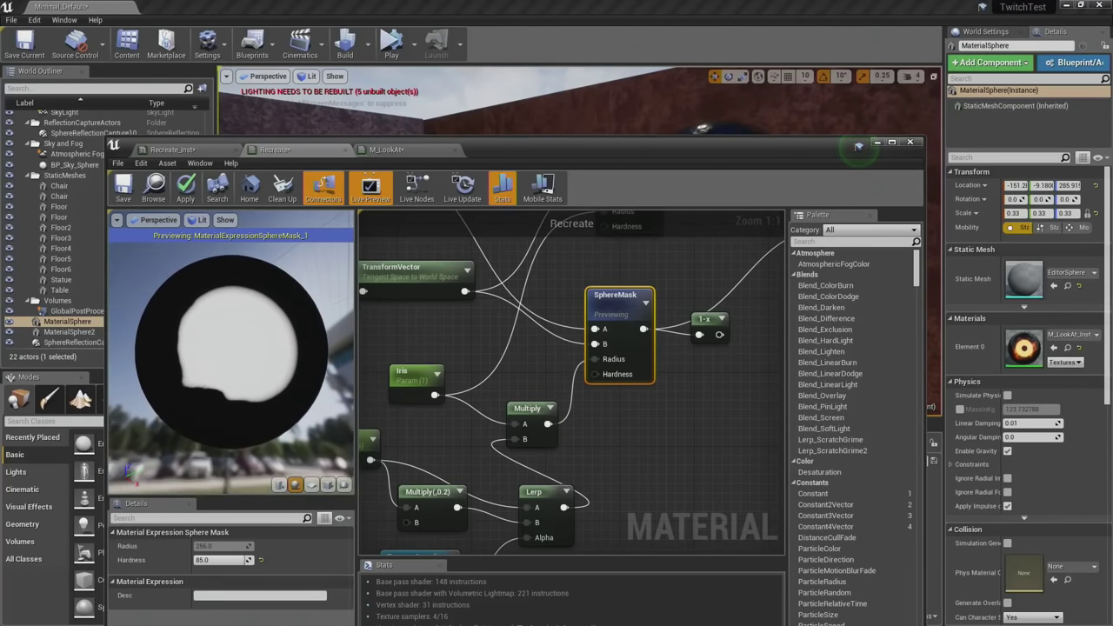
mouse_move(230, 352)
left_mouse_down()
mouse_move(261, 348)
mouse_move(244, 365)
left_mouse_up()
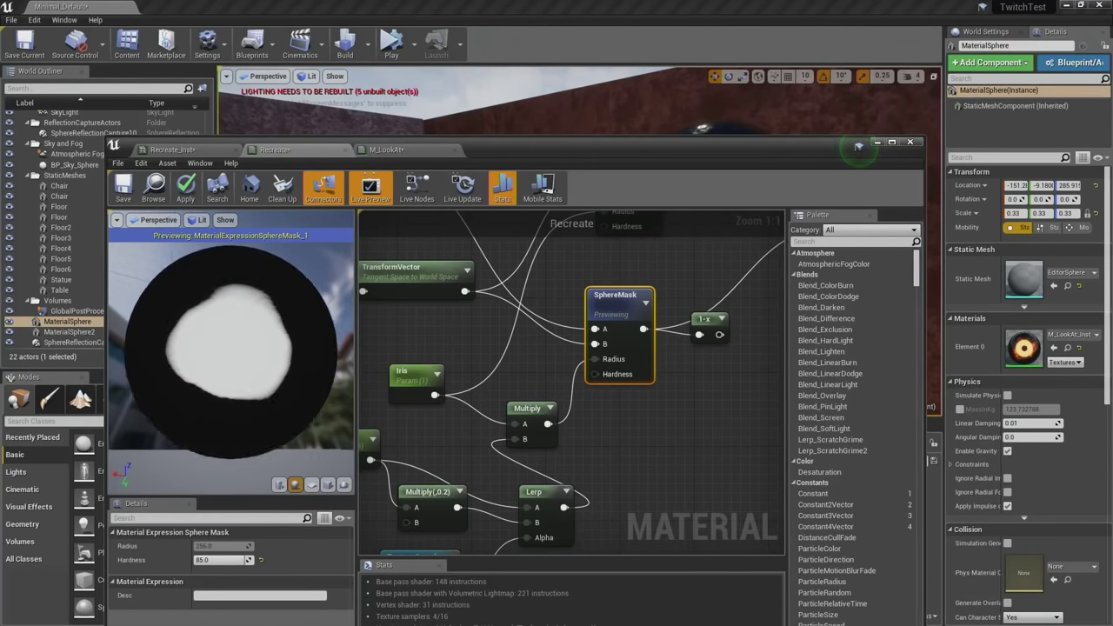
right_click_drag(244, 366, 243, 305)
right_click_drag(238, 351, 238, 400)
left_click_drag(238, 351, 183, 341)
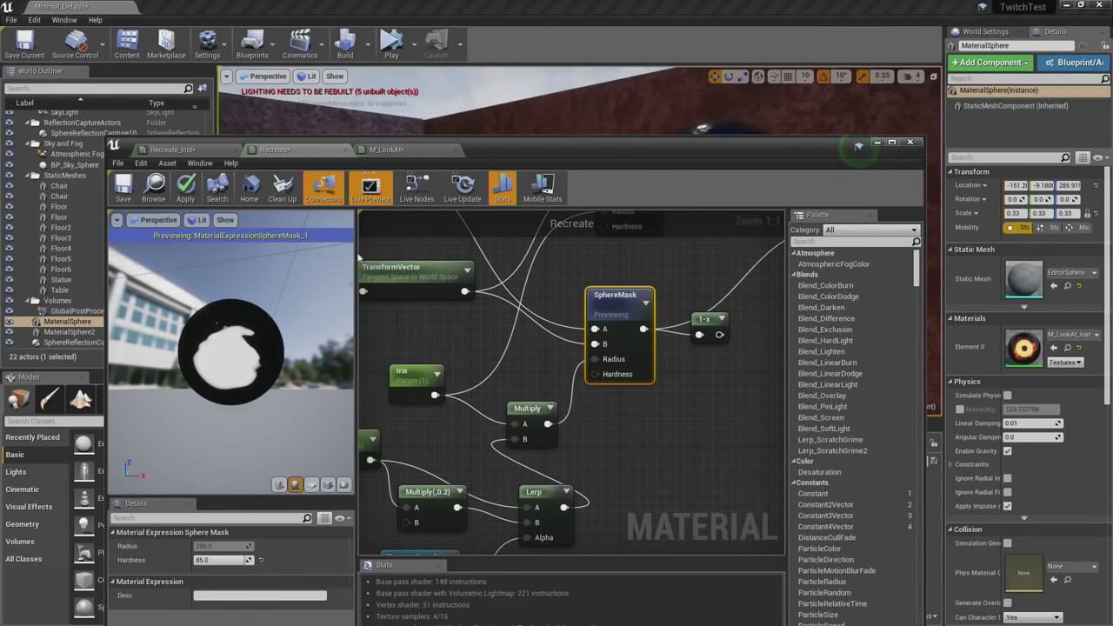
Stop previewing the lower SphereMask and check the full material on the preview sphere.
right_click(594, 294)
left_click(626, 299)
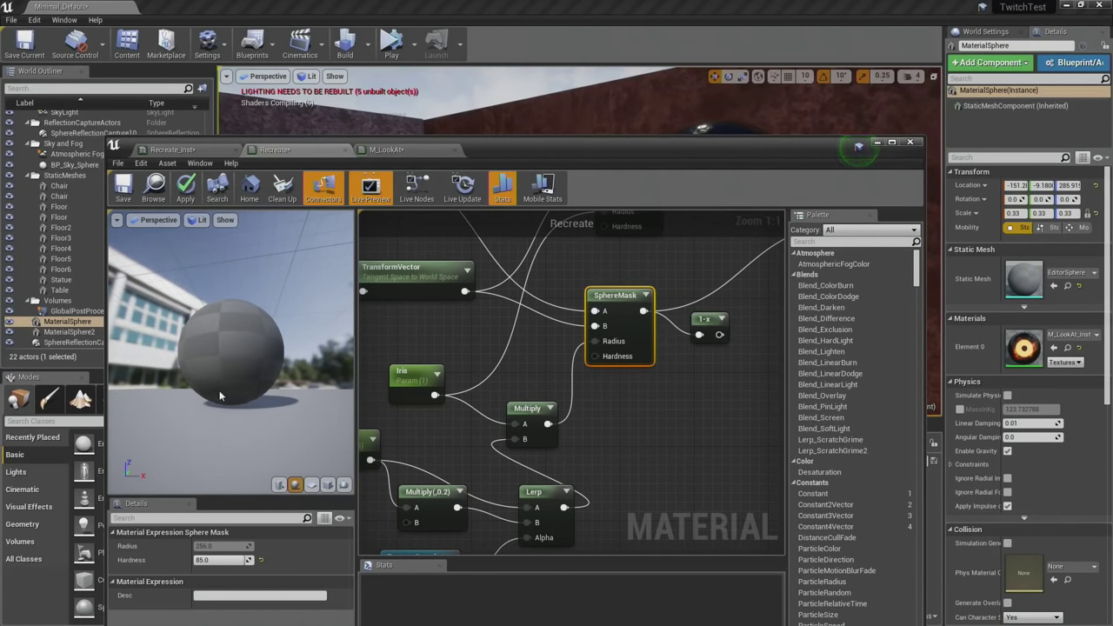
left_click_drag(219, 396, 350, 392)
Move the 0.2 Multiply node slightly down and inspect the iris edge on the preview sphere from several angles and distances.
right_click_drag(452, 441, 515, 330)
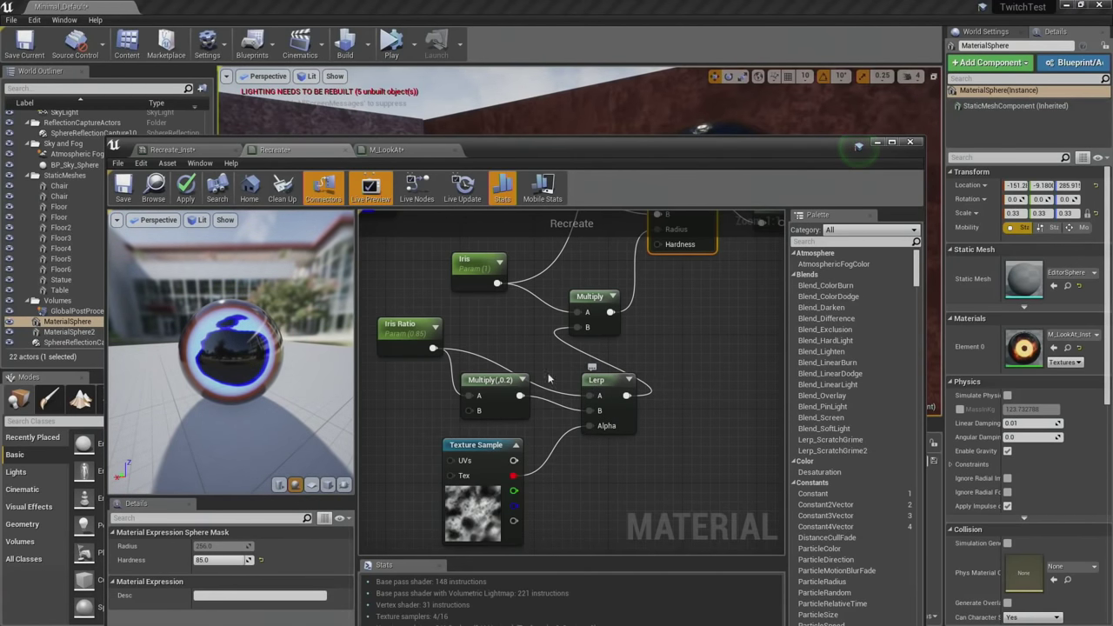
left_click(390, 333)
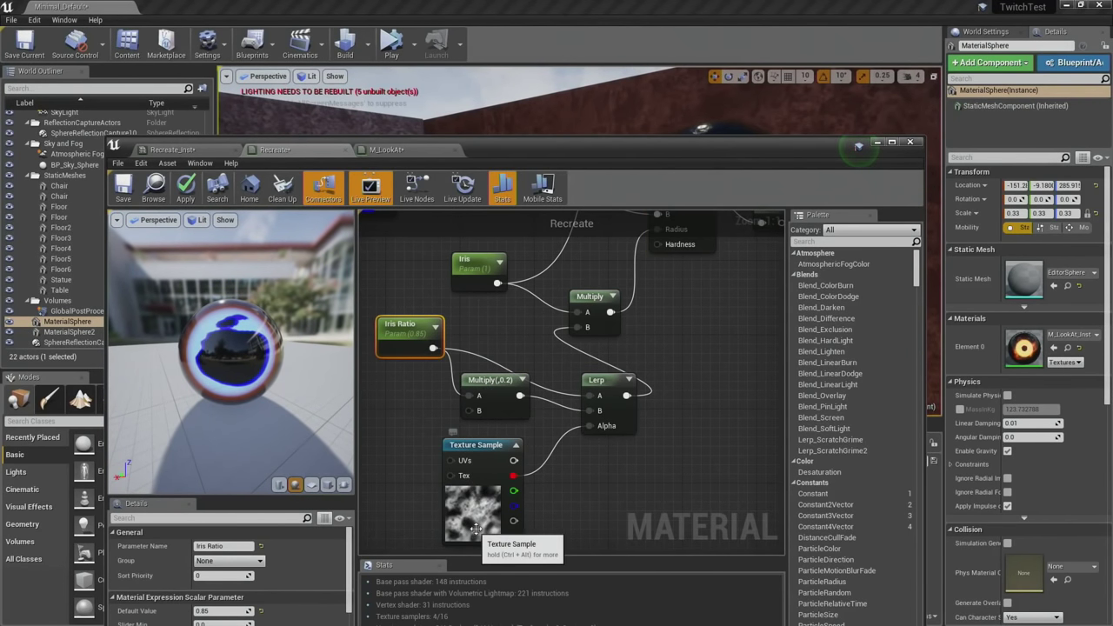
left_click_drag(494, 397, 494, 407)
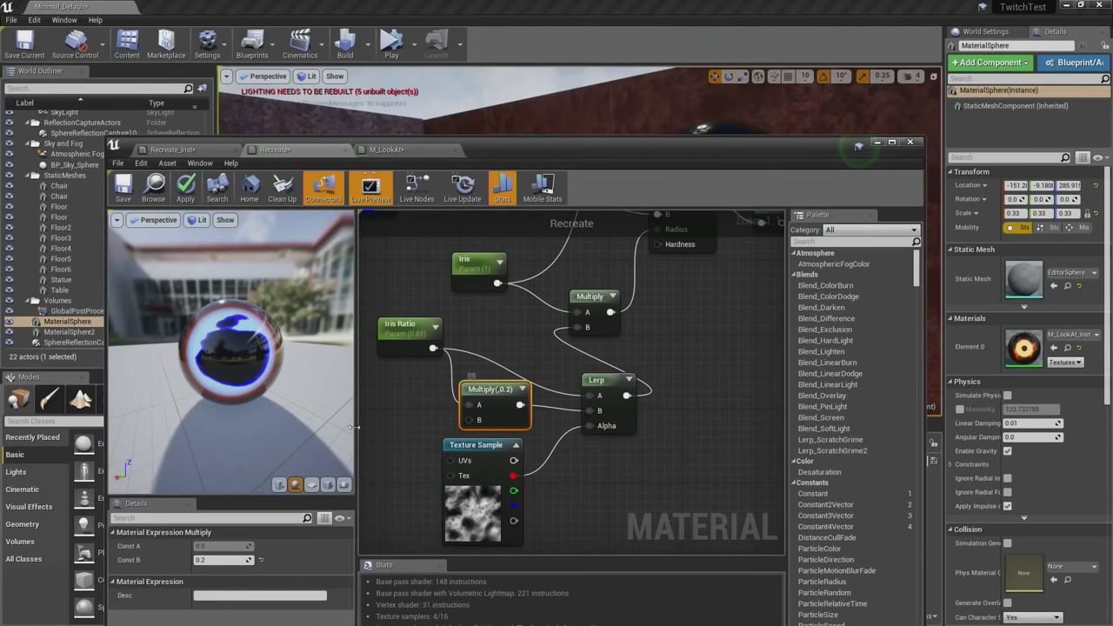
left_click_drag(339, 425, 235, 393)
right_click_drag(290, 398, 291, 339)
left_click_drag(290, 397, 226, 370)
right_click_drag(229, 351, 230, 408)
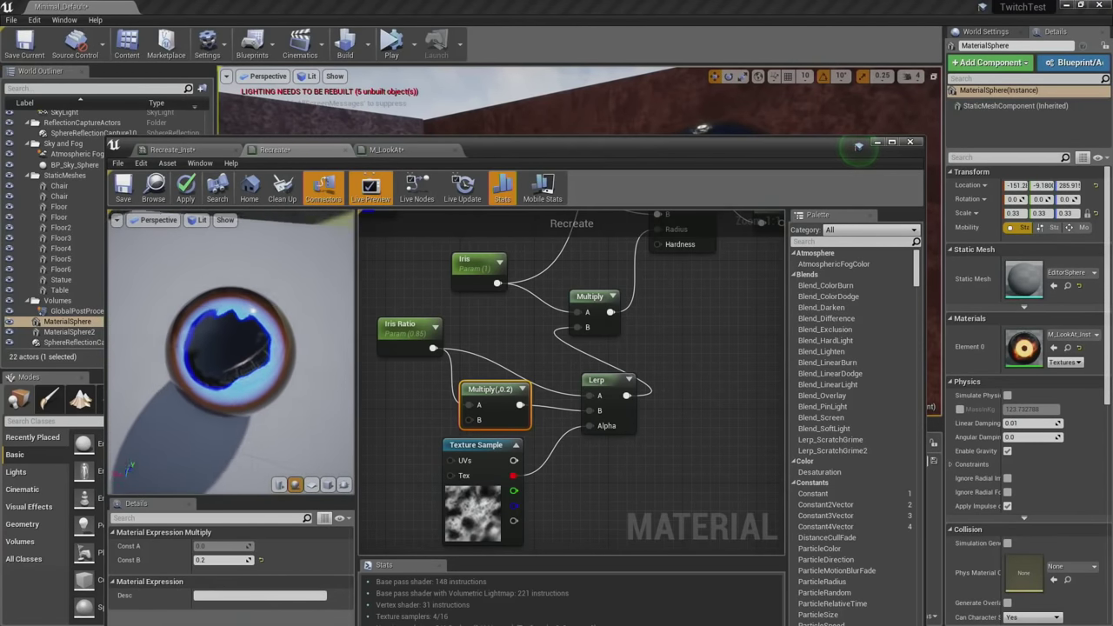
mouse_move(283, 395)
left_mouse_down()
mouse_move(287, 357)
mouse_move(283, 395)
left_mouse_up()
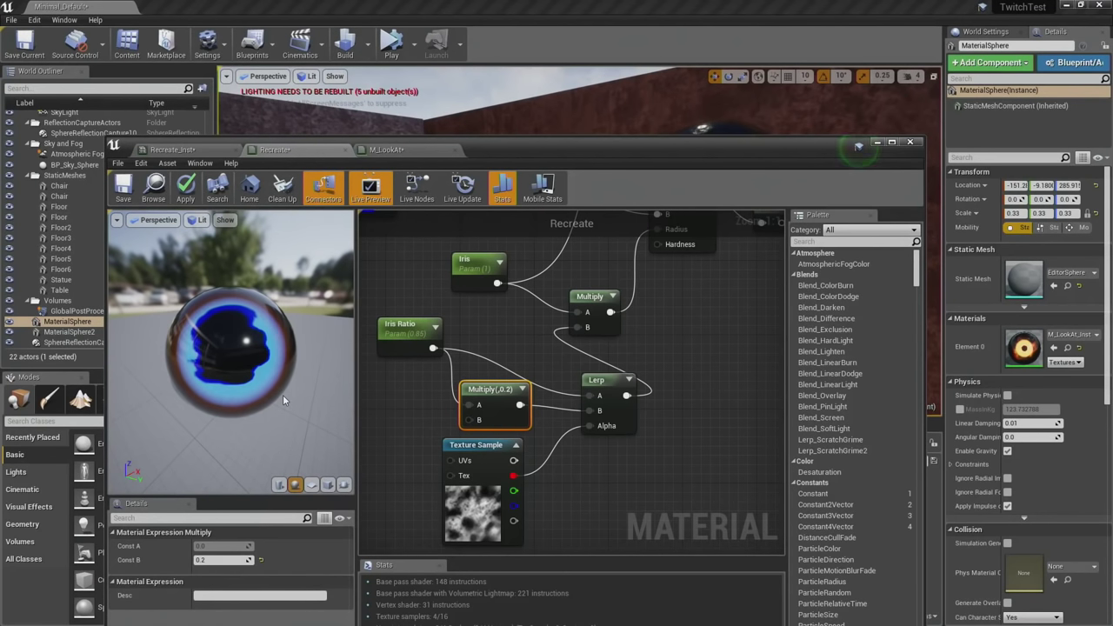
Add a second Lerp node beside the Iris parameter, shift Iris away to make room, and feed it into the Lerp's A input.
scroll(433, 416, "down", 1)
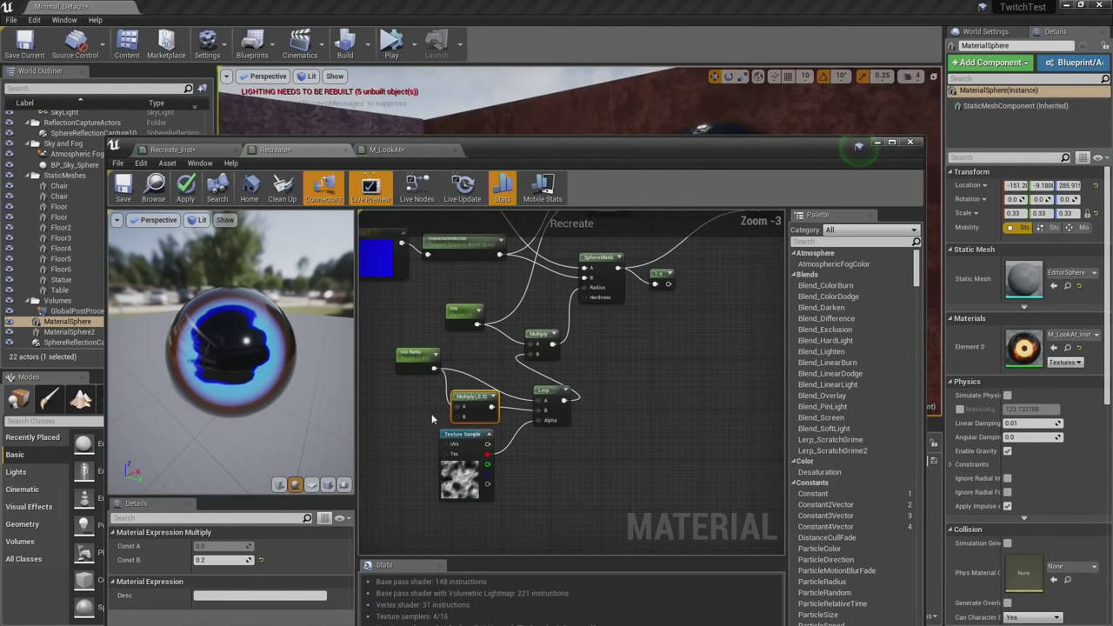
scroll(431, 414, "down", 1)
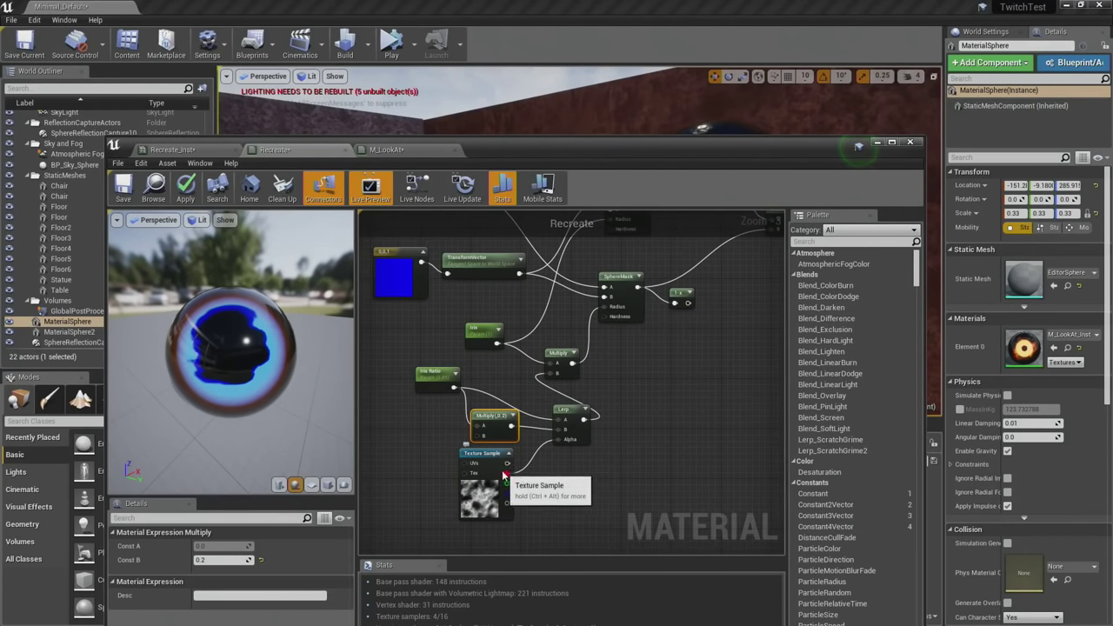
right_click_drag(478, 432, 482, 494)
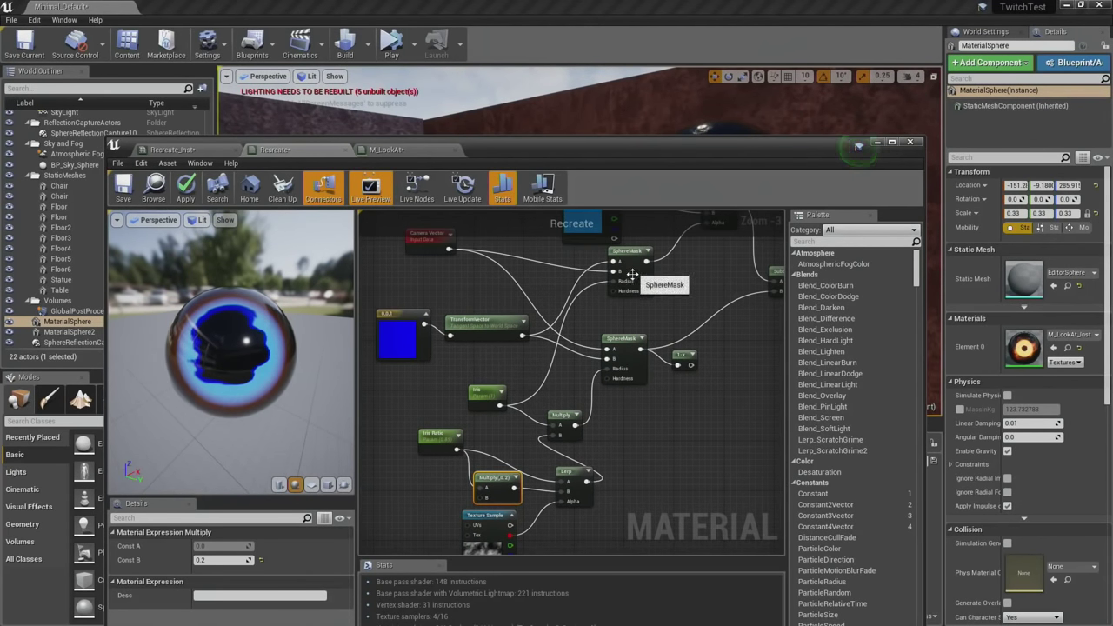
left_click(515, 375)
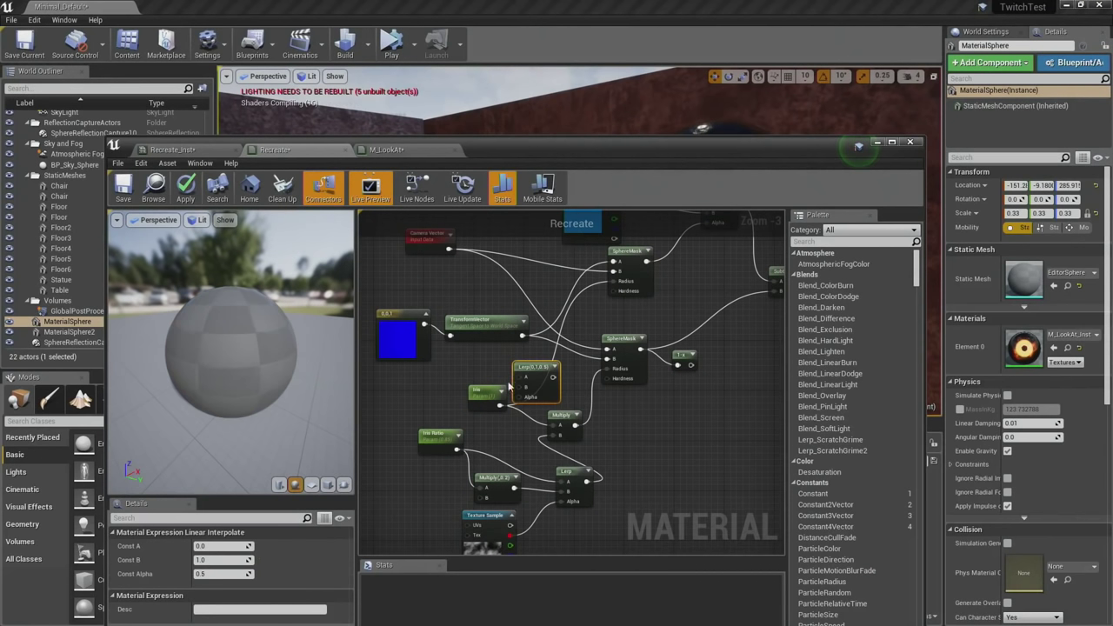
left_click_drag(497, 409, 447, 394)
Add a Multiply node fed by Iris, set its Const B to 0.5, and connect it to the second Lerp's B input.
type("mul")
key("Return")
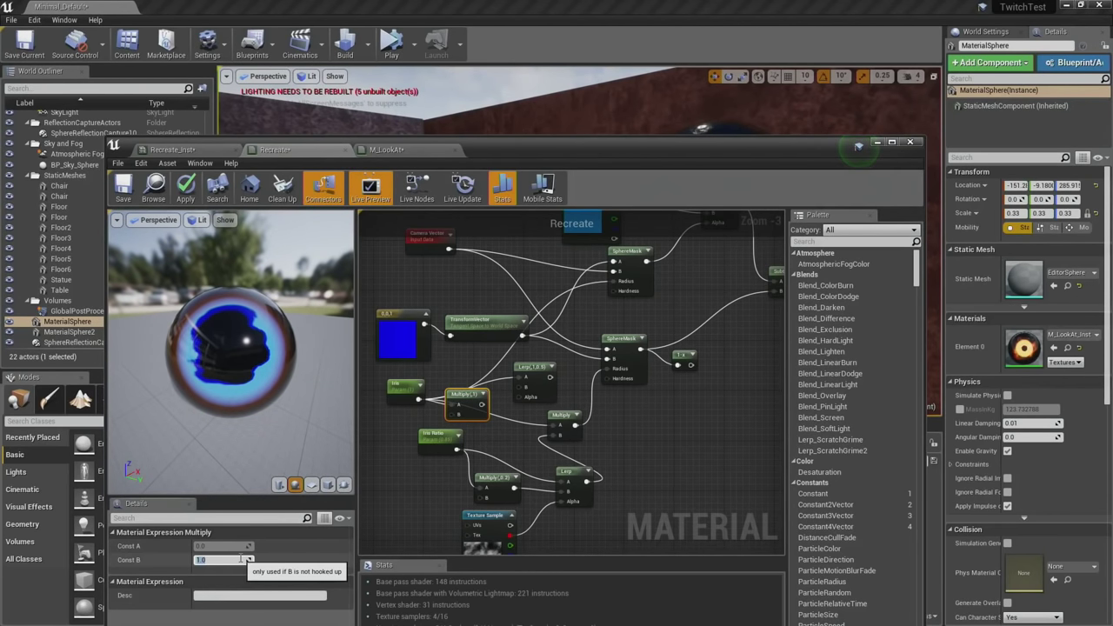
type("0.5")
key("Return")
left_click_drag(486, 405, 522, 388)
Feed the Texture Sample into the second Lerp's Alpha and connect that Lerp to the upper SphereMask's Radius, replacing its existing connection.
left_click_drag(520, 397, 521, 399)
left_click_drag(507, 518, 510, 535)
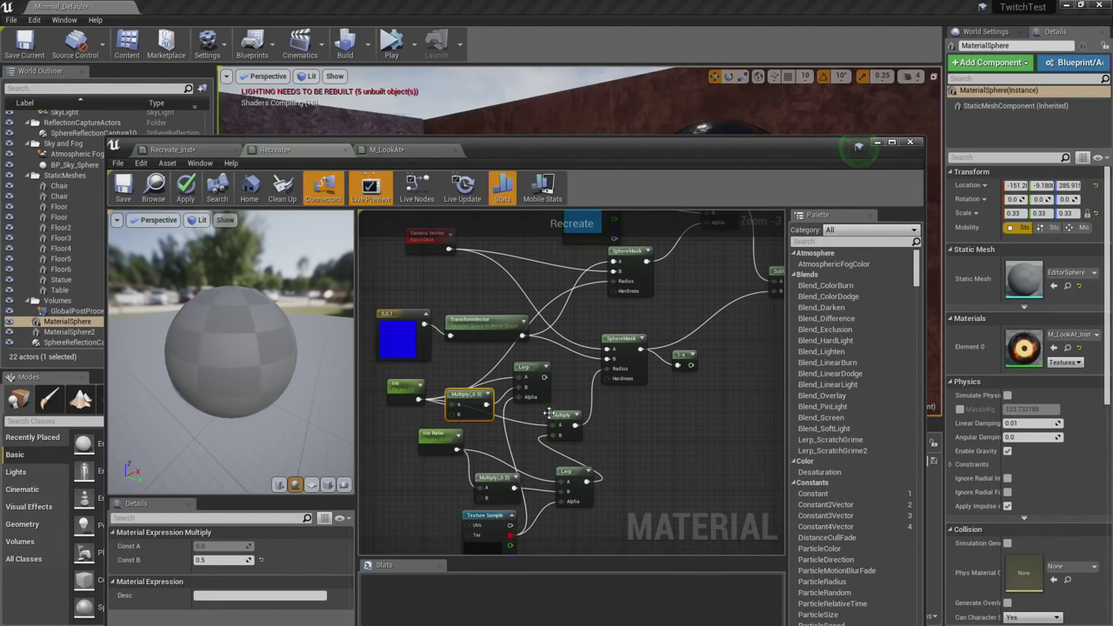
left_click_drag(543, 377, 570, 346)
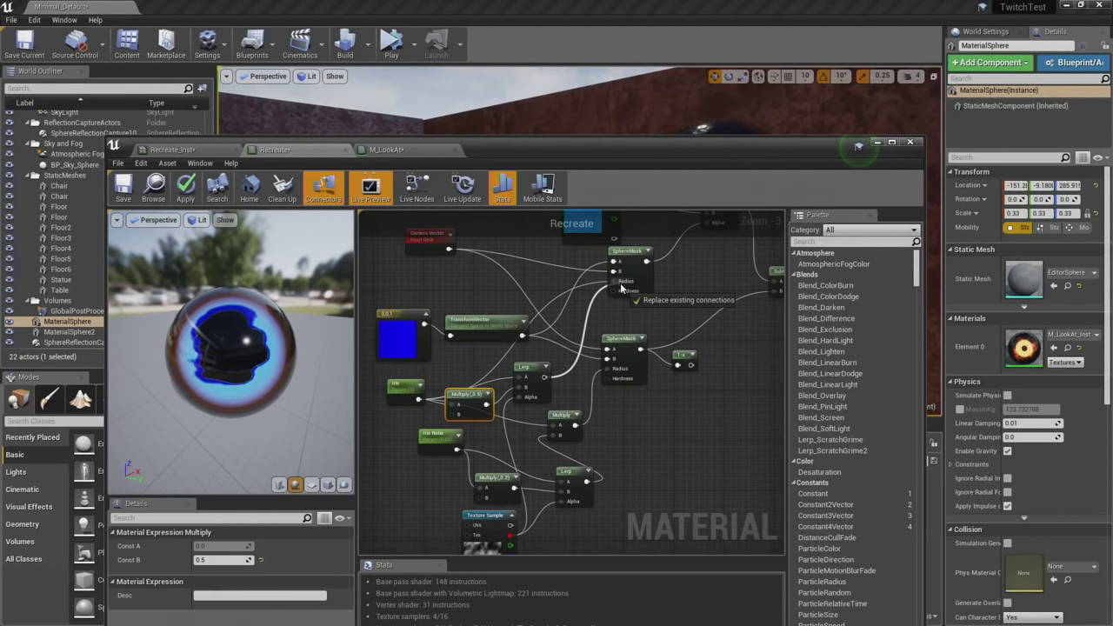
left_click_drag(622, 288, 619, 284)
Inspect the irregular iris shape on the preview sphere from several angles and distances, and move the Texture Sample node further down.
left_click_drag(243, 357, 278, 382)
right_click_drag(244, 357, 244, 400)
left_click_drag(234, 382, 234, 412)
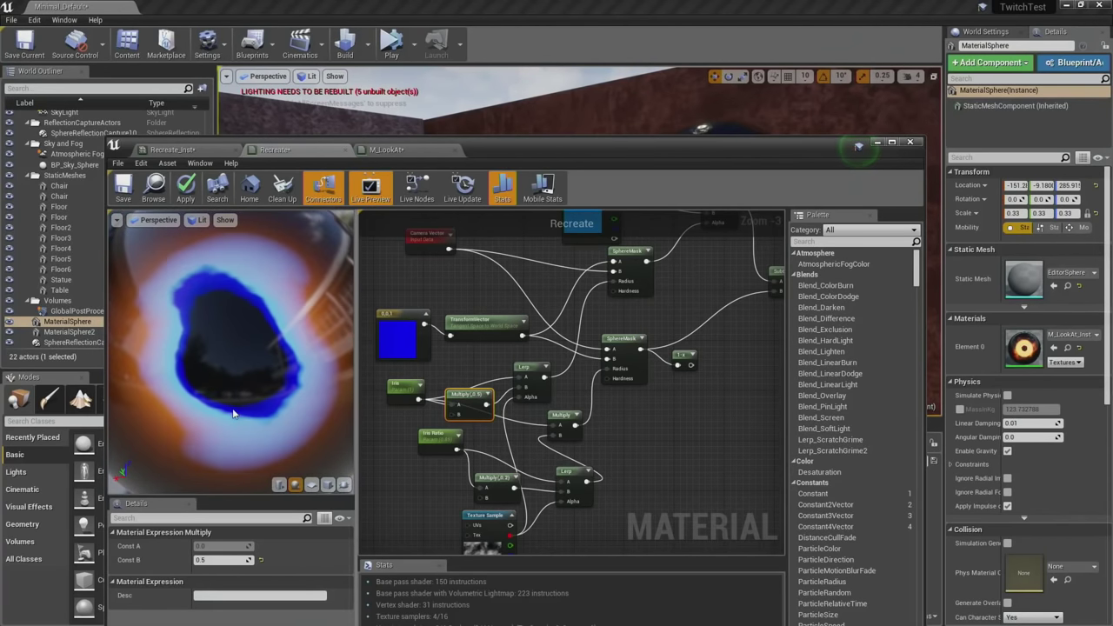
right_click_drag(234, 412, 233, 360)
left_click_drag(204, 315, 180, 321)
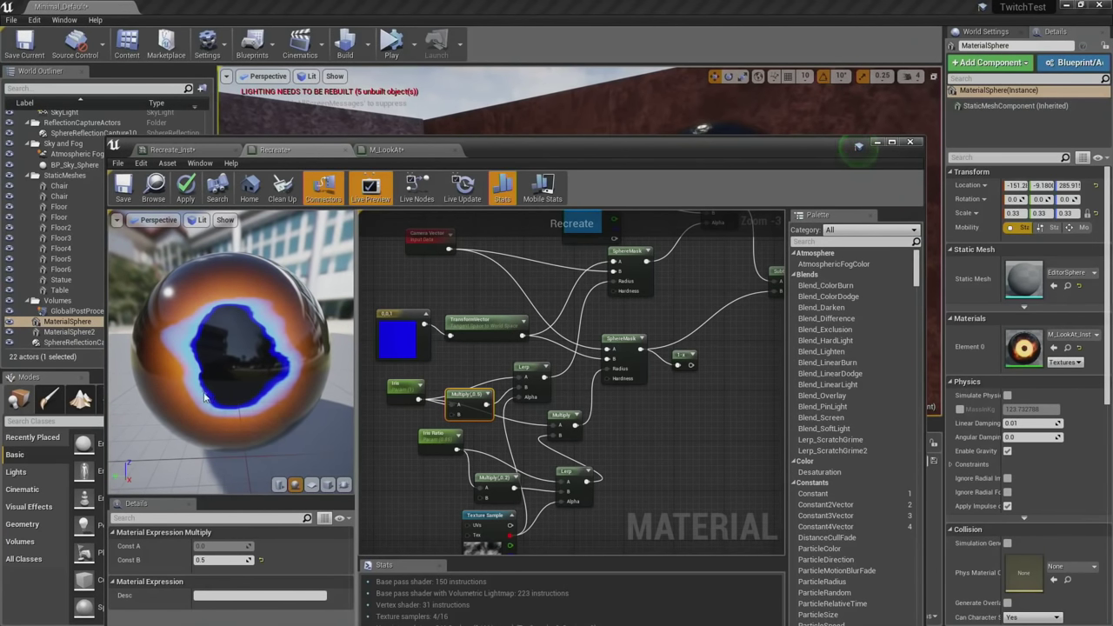
left_click_drag(502, 526, 509, 540)
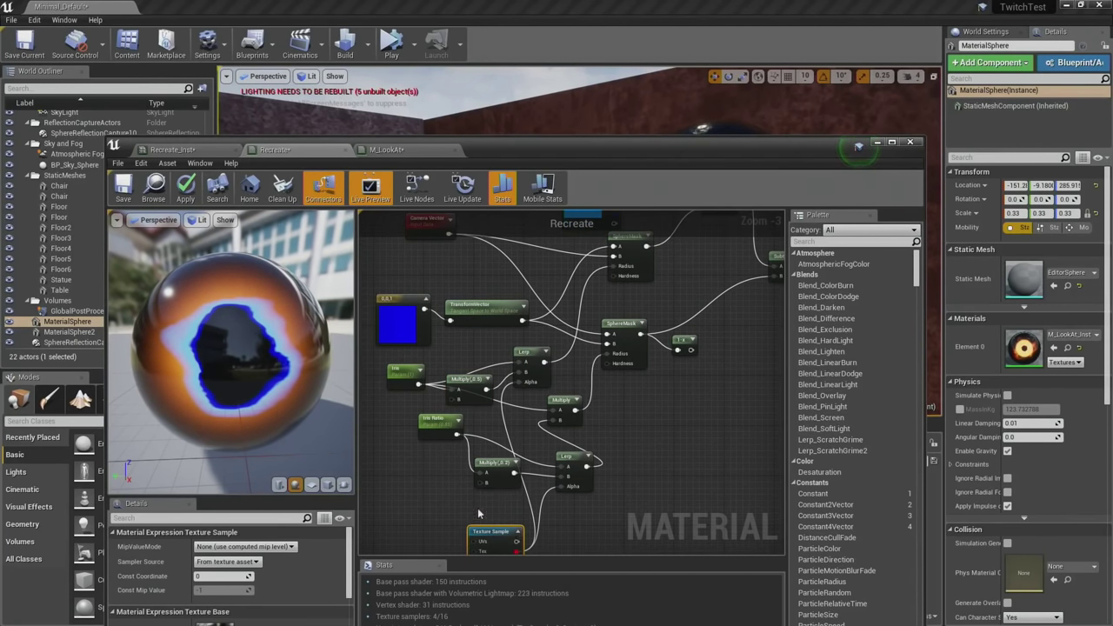
left_click_drag(241, 417, 158, 371)
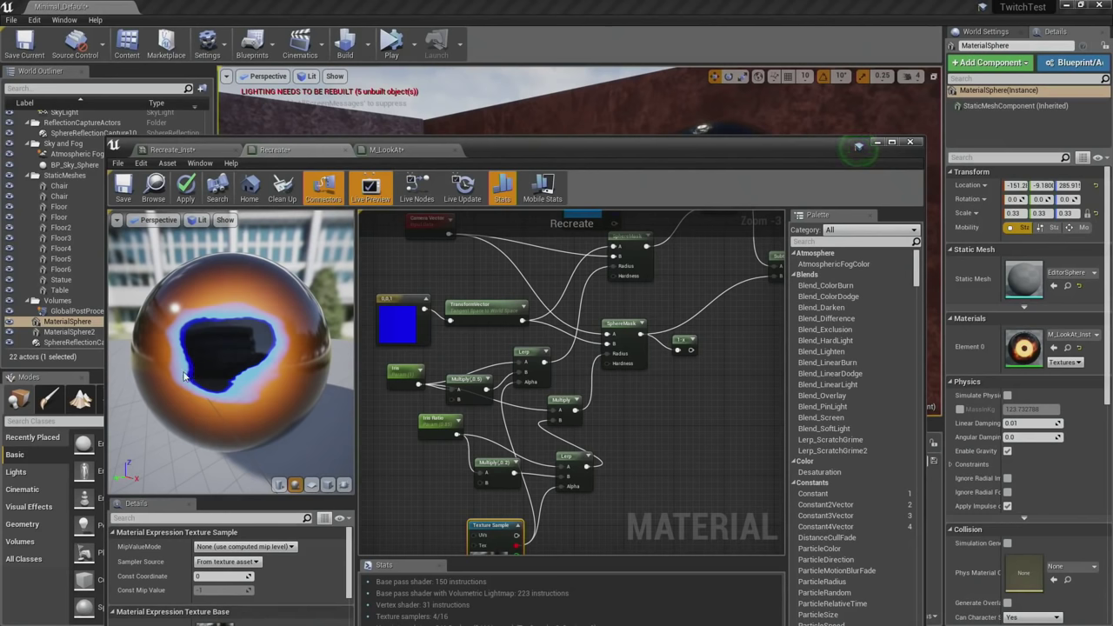
left_click_drag(184, 376, 231, 309)
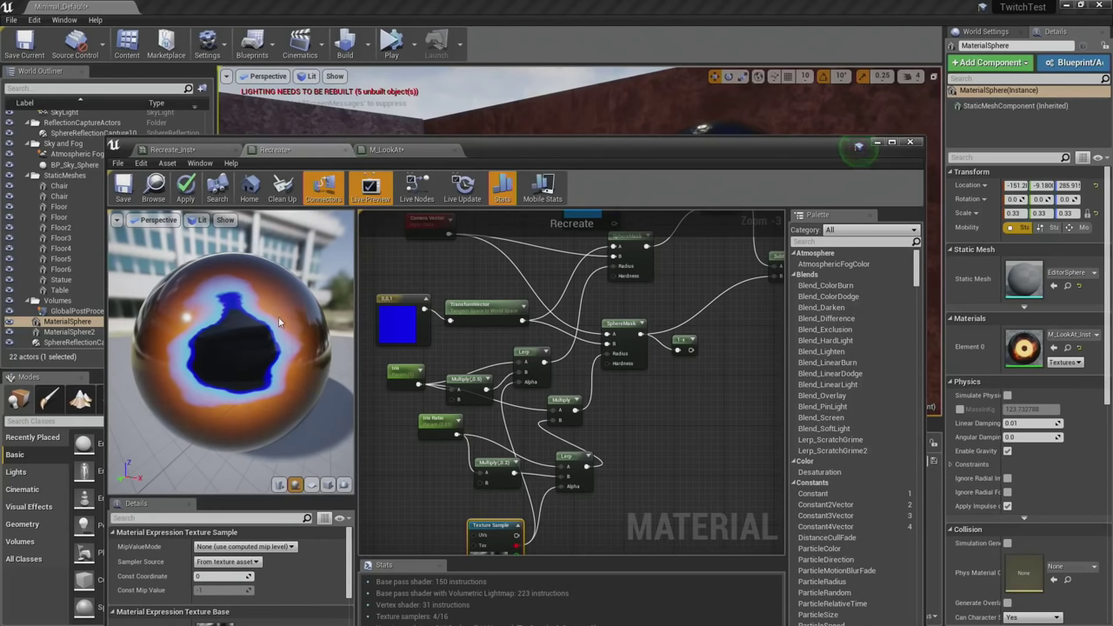
left_click_drag(198, 398, 178, 412)
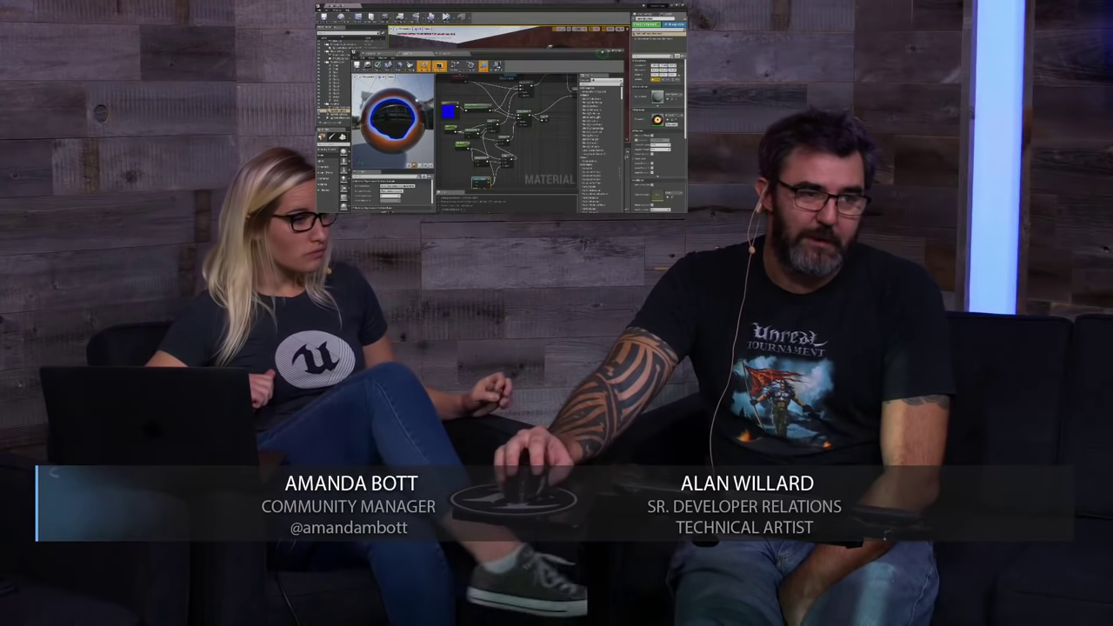
Move the material editor window clear of the Content Browser, open the NormalFromHeightmapChaos function from there, and bring the window back to the centre.
left_click_drag(521, 53, 661, 50)
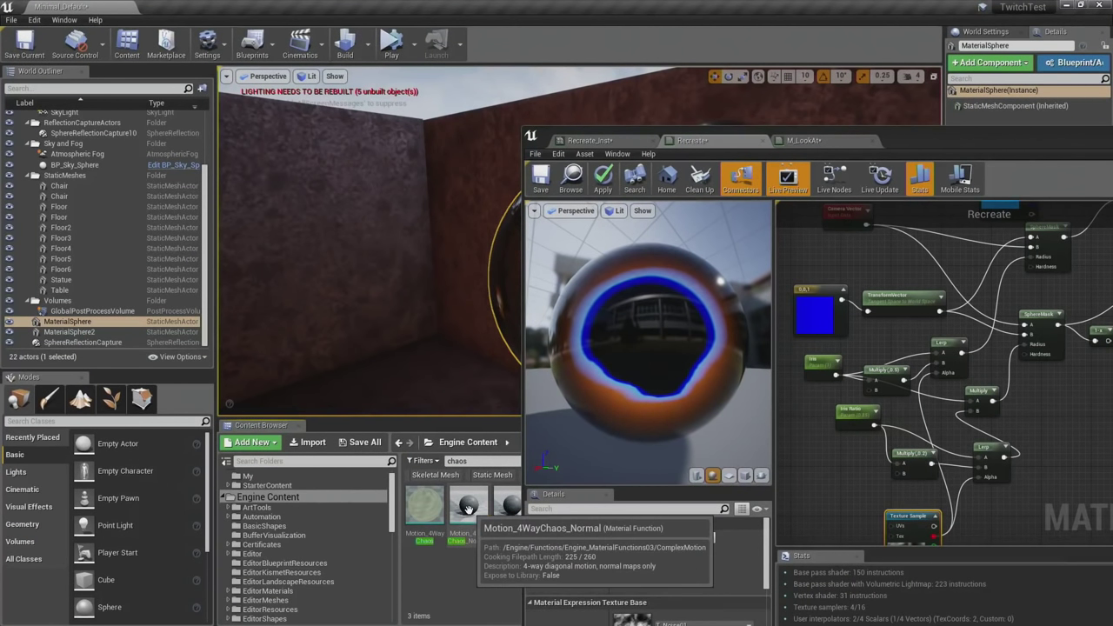
left_click(468, 509)
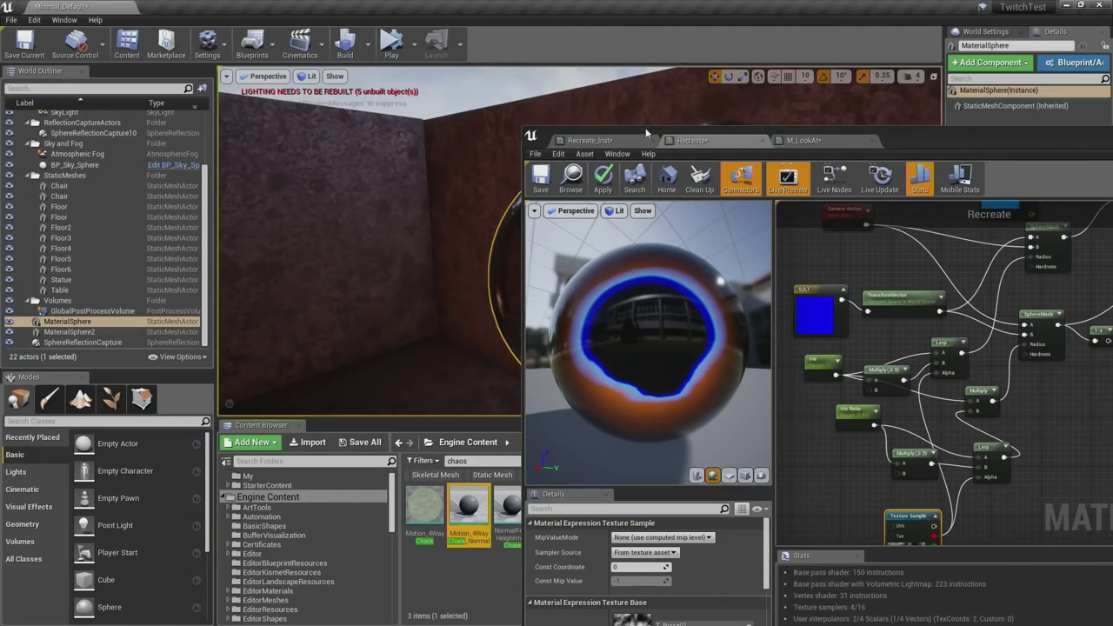
left_click_drag(646, 132, 754, 130)
double_click(513, 509)
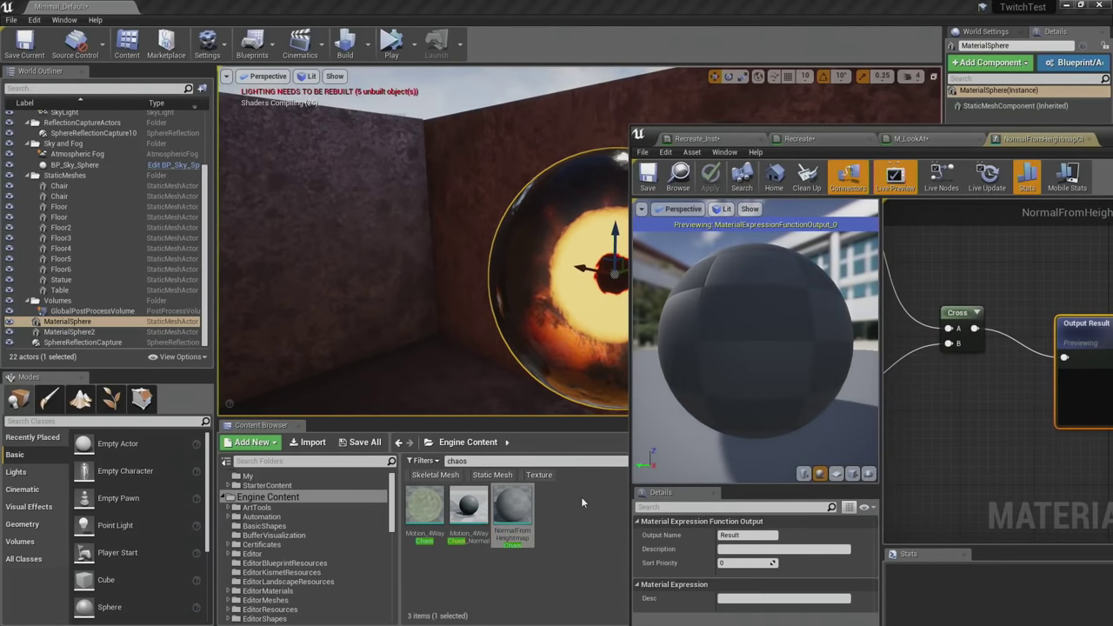
left_click_drag(905, 139, 548, 82)
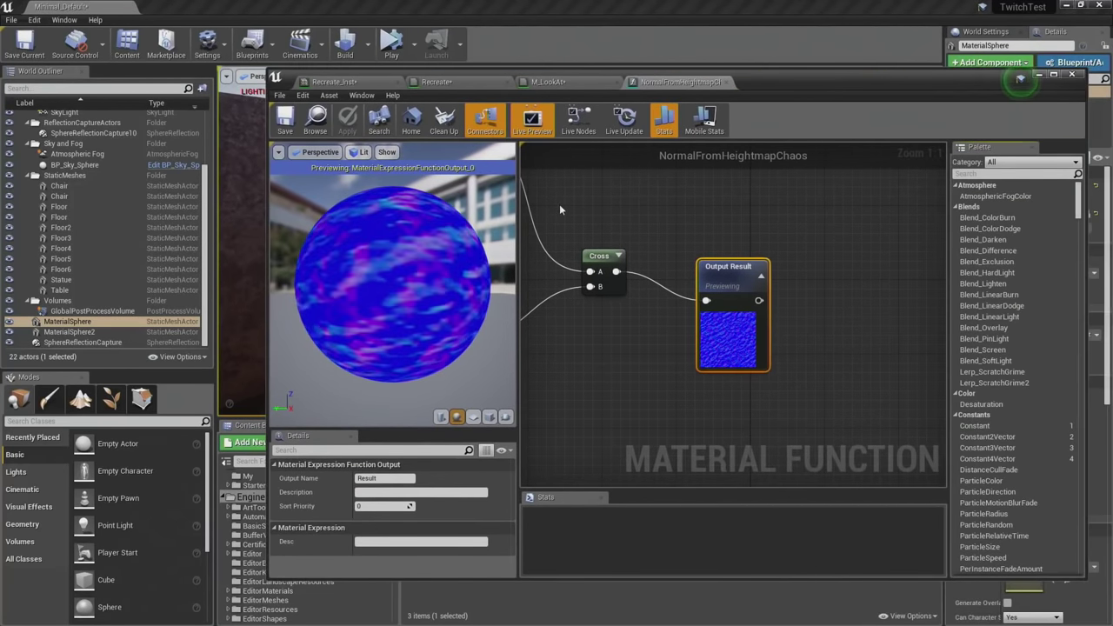
Find the Texture Object node in the NormalFromHeightmapChaos graph and preview the function's result on a plane.
scroll(678, 332, "down", 8)
scroll(678, 333, "up", 8)
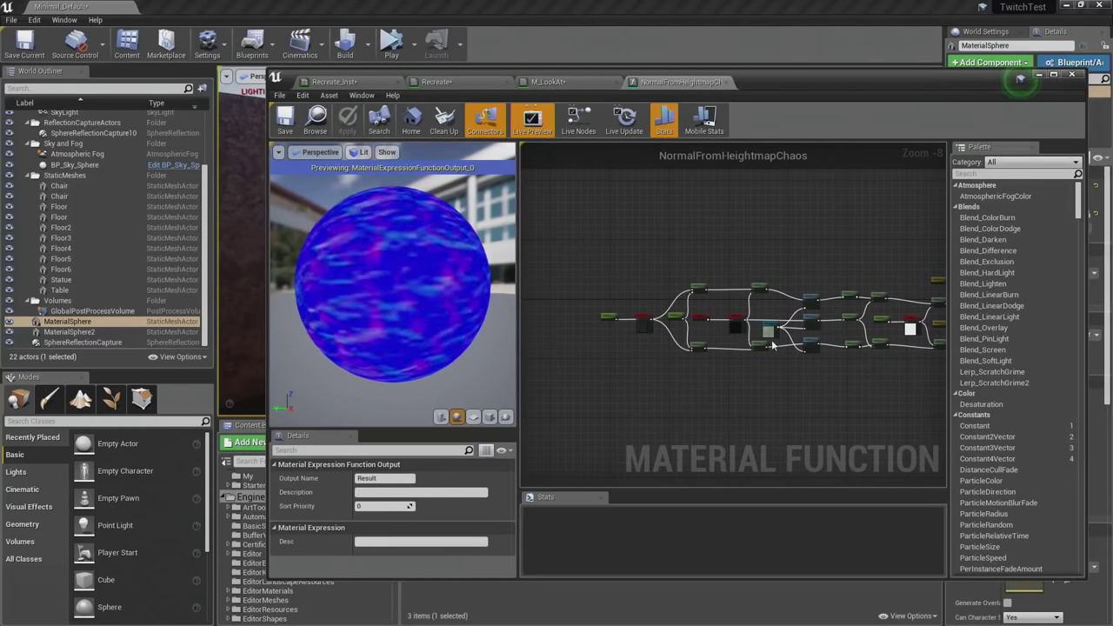
left_click(753, 300)
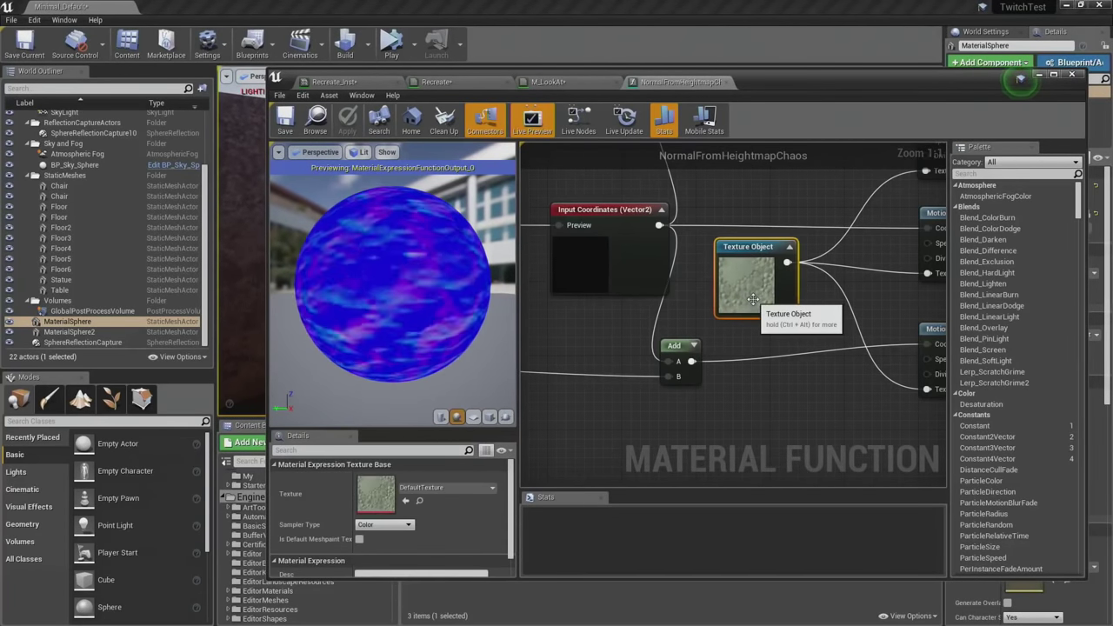
left_click(473, 417)
left_click_drag(434, 372, 384, 278)
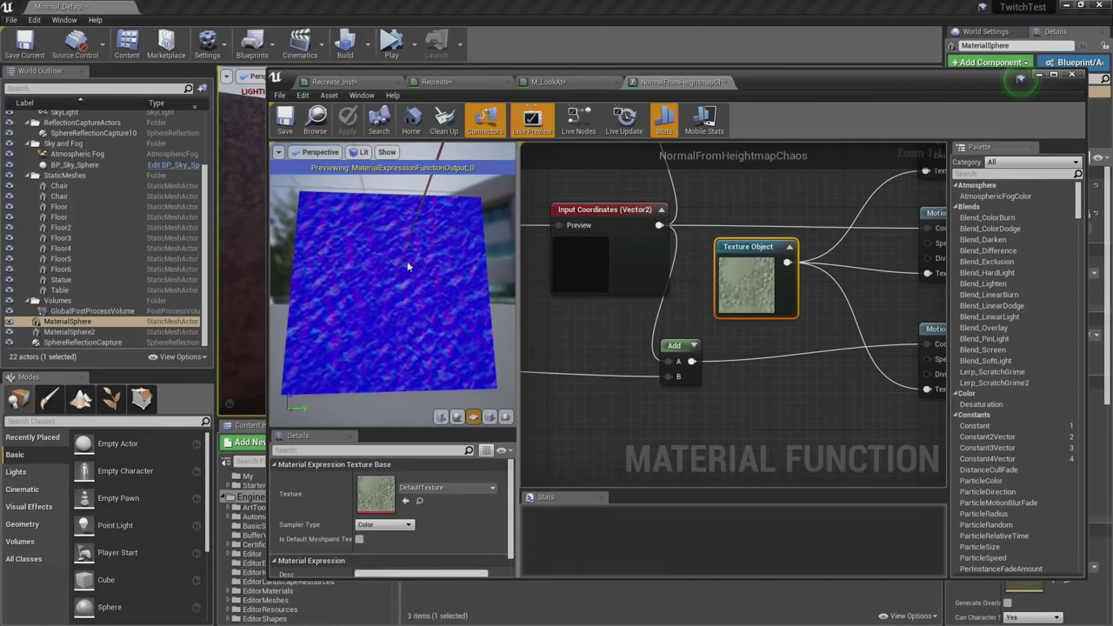
Examine the NormalFromHeightmapChaos graph from the Motion_4WayChaos nodes through the Subtract branches to the Output Result.
right_click_drag(927, 185, 719, 233)
scroll(695, 348, "down", 4)
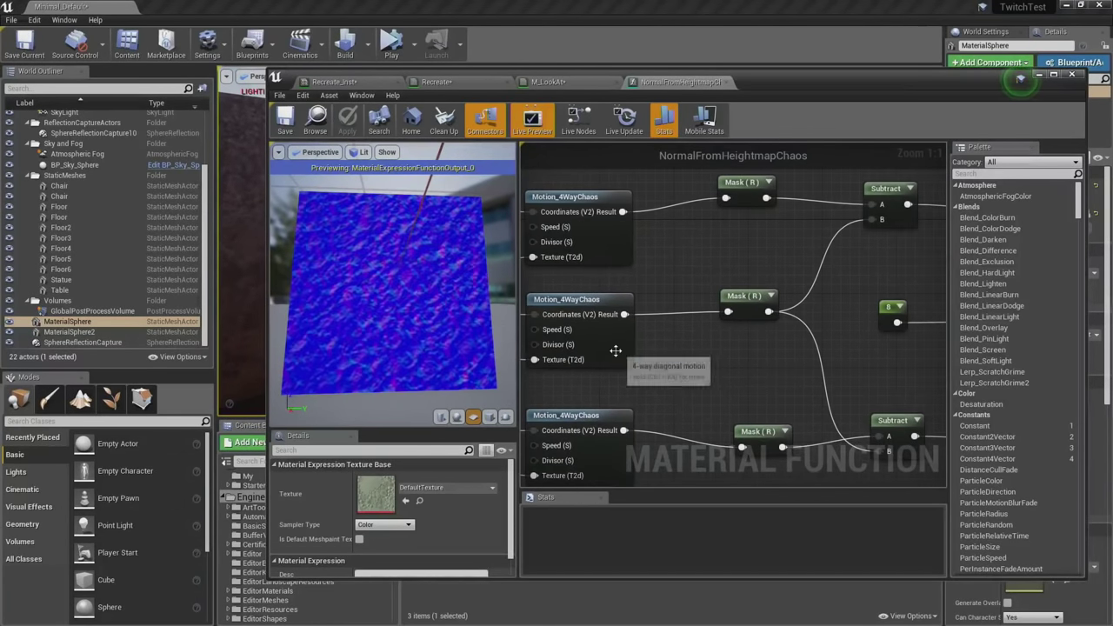
right_click_drag(782, 358, 644, 351)
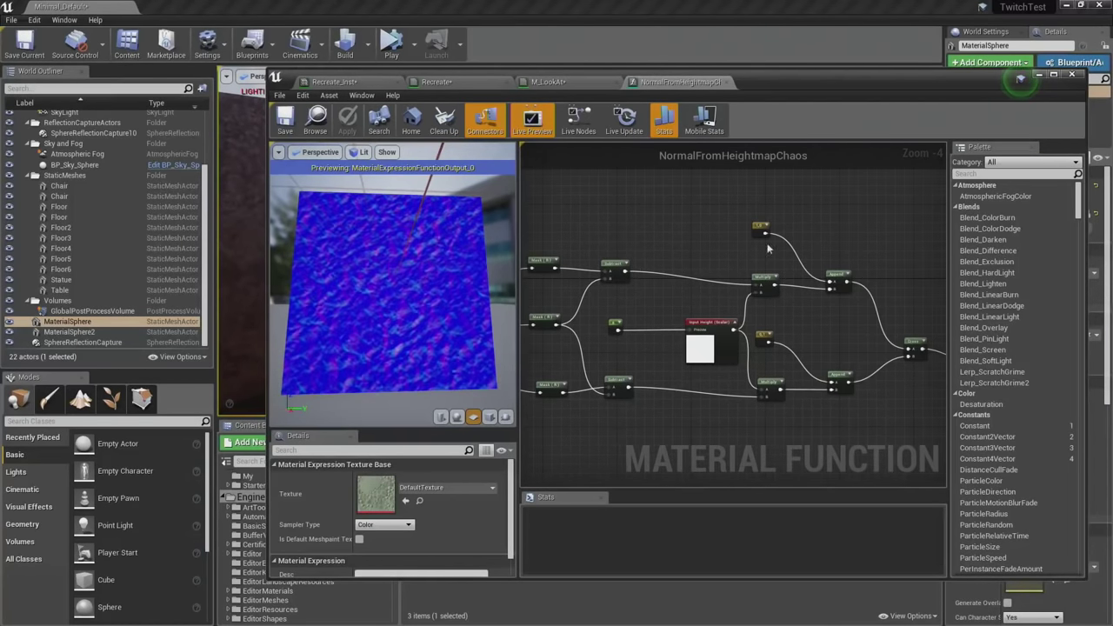
right_click_drag(816, 304, 557, 307)
scroll(709, 375, "up", 4)
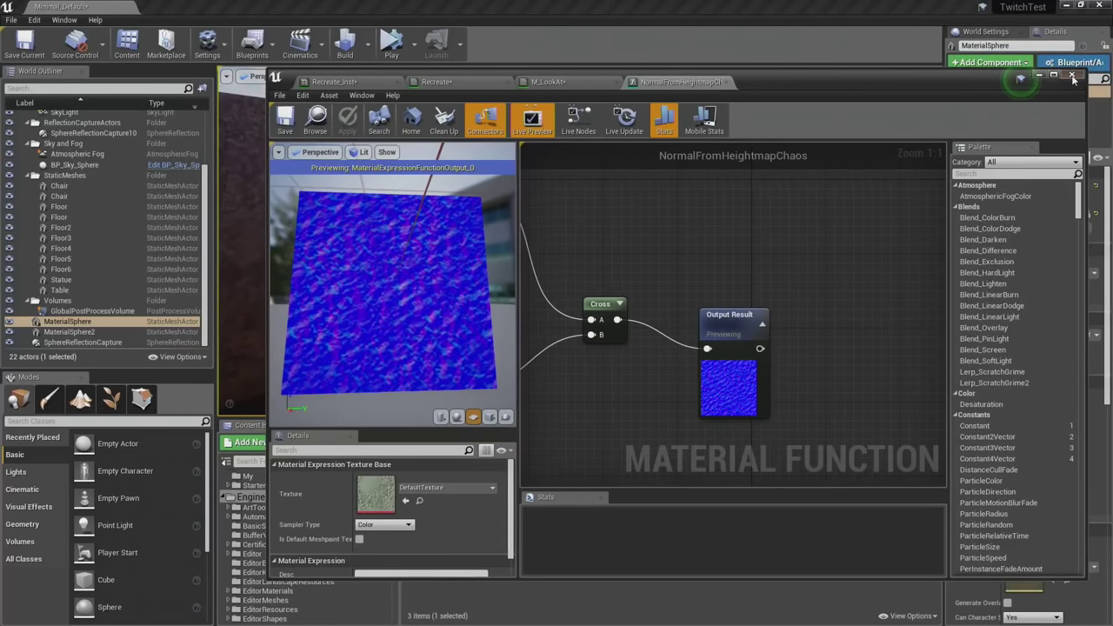
Close the material editor window and search the Engine Content for "height".
left_click(1072, 74)
left_click(639, 356)
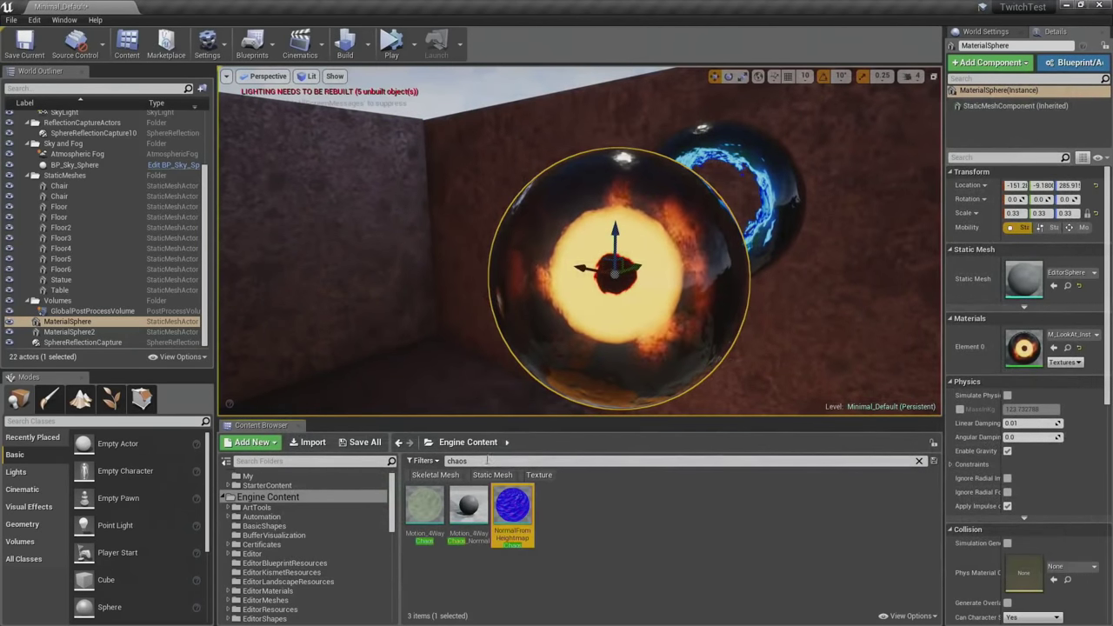
type("height")
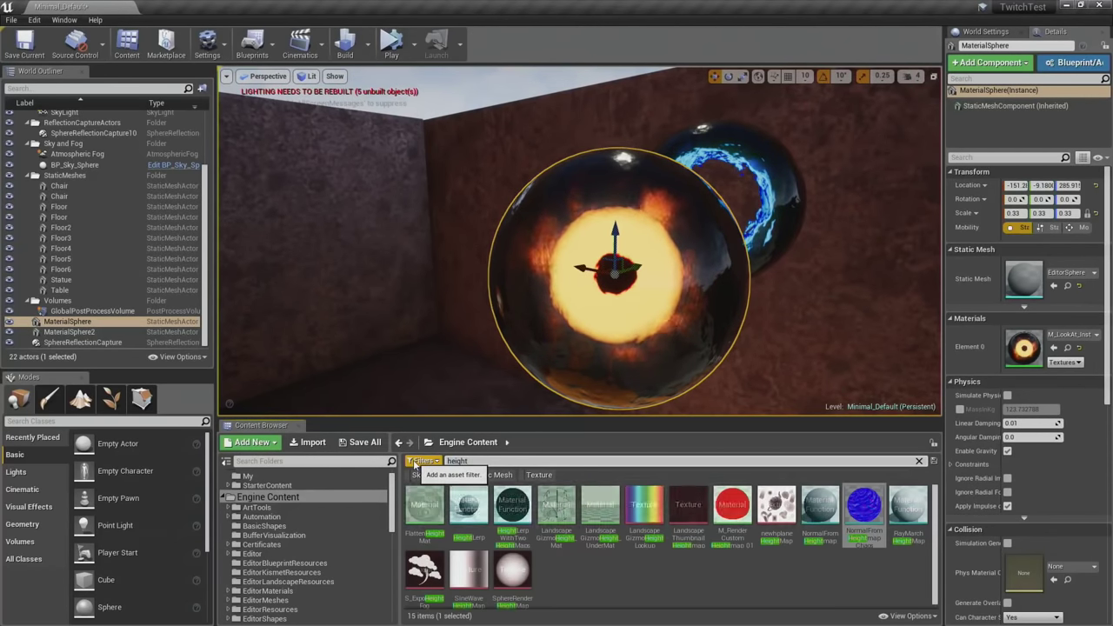
Turn the whole Materials & Textures filter group on and off again, and filter the height results by Material Function.
left_click(423, 461)
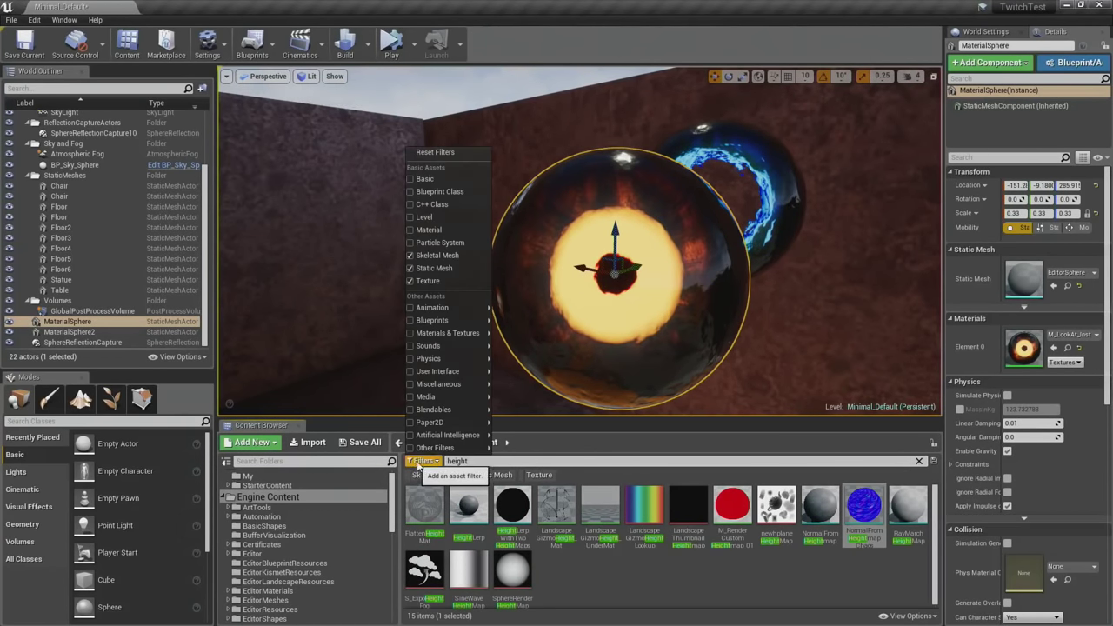
mouse_move(420, 374)
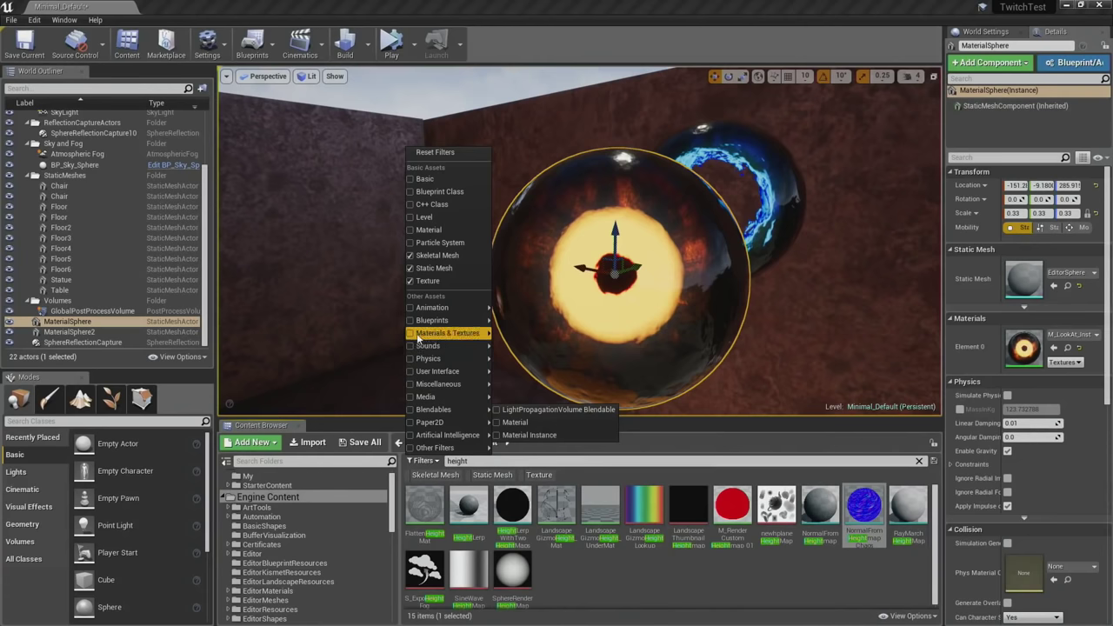
left_click(418, 334)
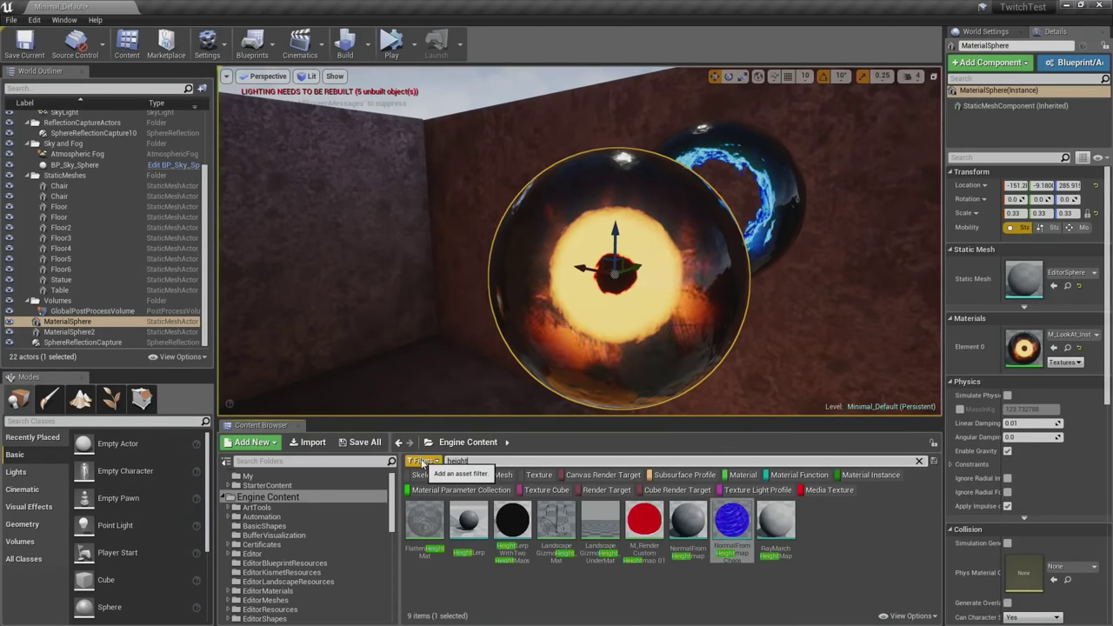
left_click(424, 462)
left_click(409, 336)
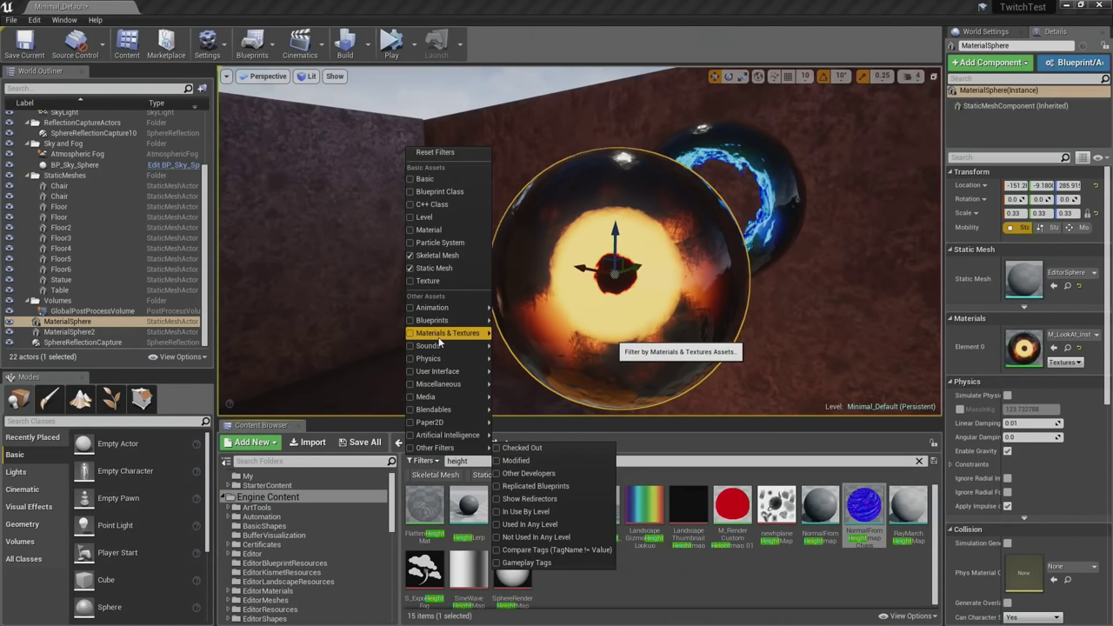
mouse_move(487, 334)
left_click(539, 371)
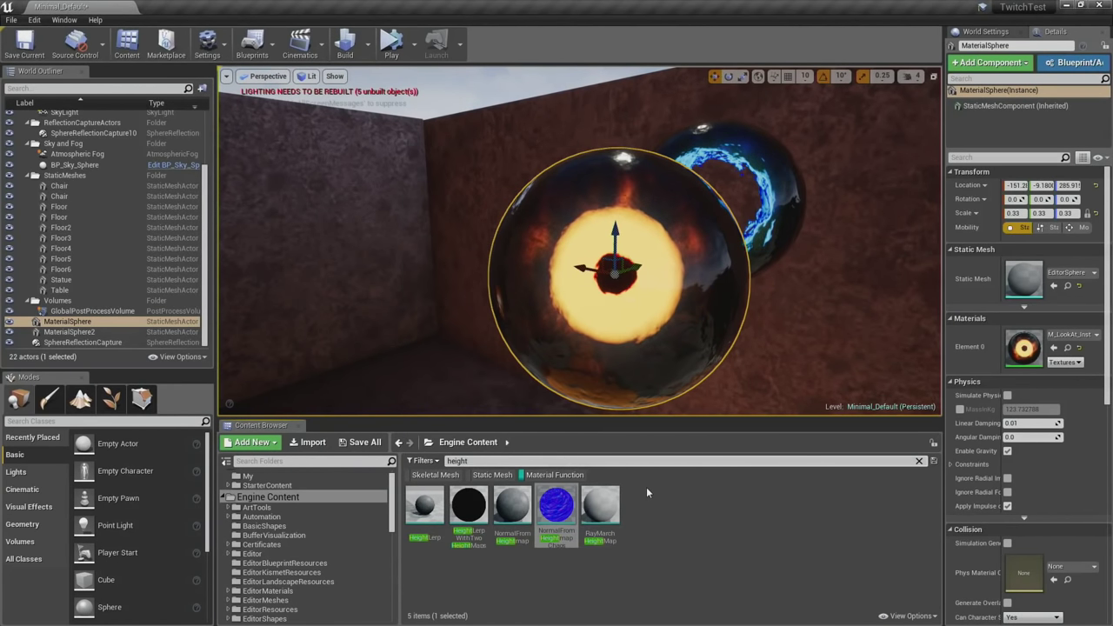
Open the NormalFromHeightmap function and preview its result on a plane at close range.
double_click(513, 506)
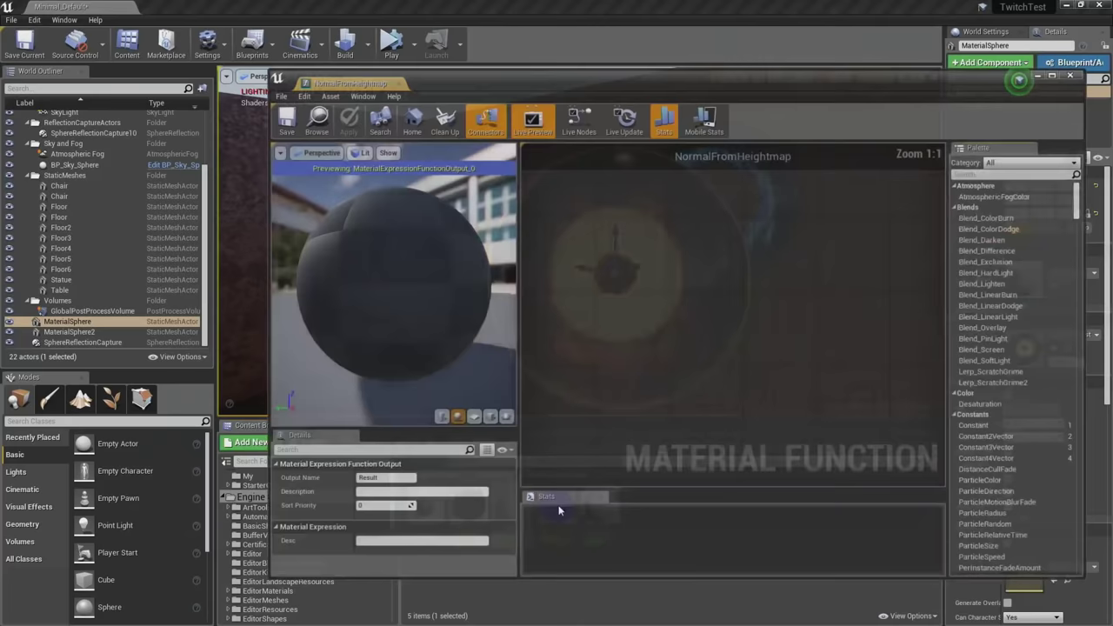
right_click_drag(598, 376, 707, 366)
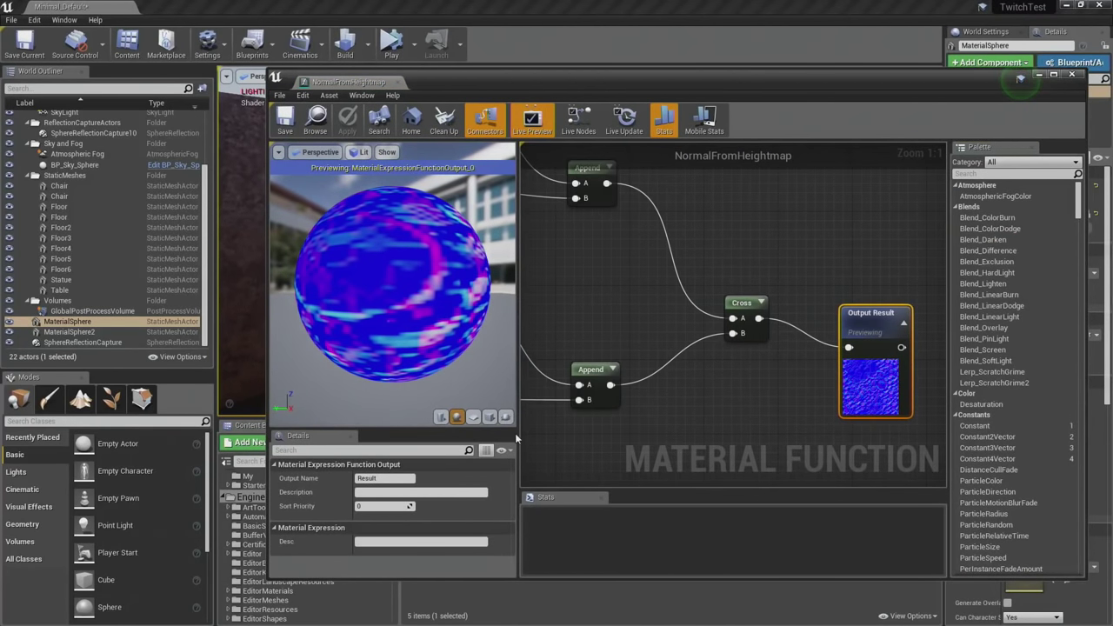
left_click(473, 418)
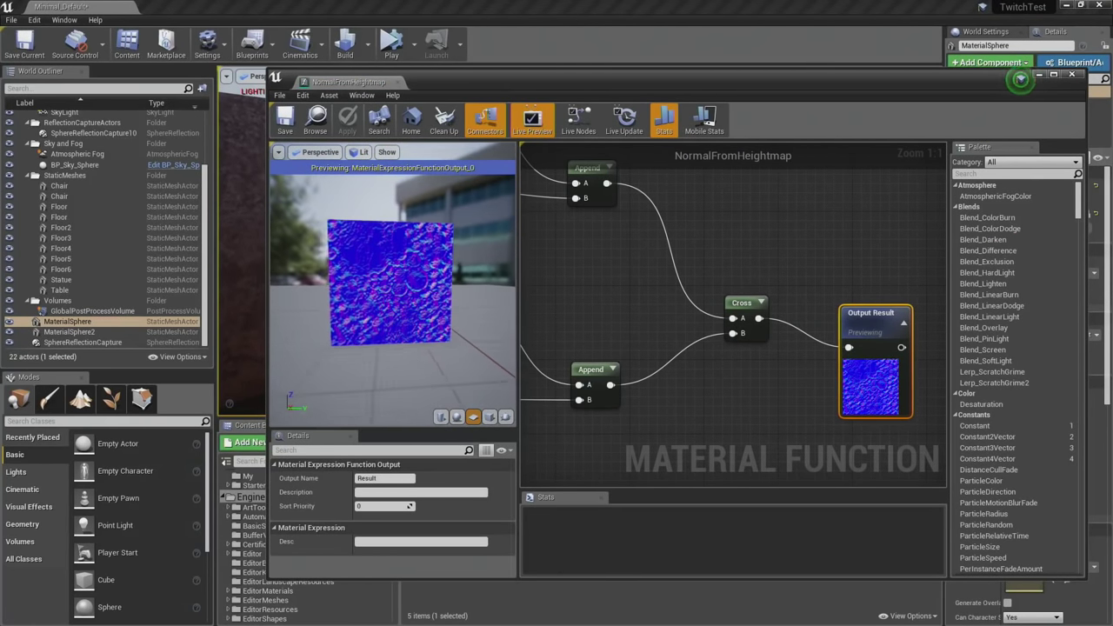
right_click_drag(392, 287, 391, 243)
Examine the Texture Sample, Append and Dot branches in the NormalFromHeightmap graph, selecting the middle Texture Sample.
right_click_drag(598, 370, 911, 369)
right_click_drag(696, 377, 686, 333)
right_click_drag(534, 312, 802, 334)
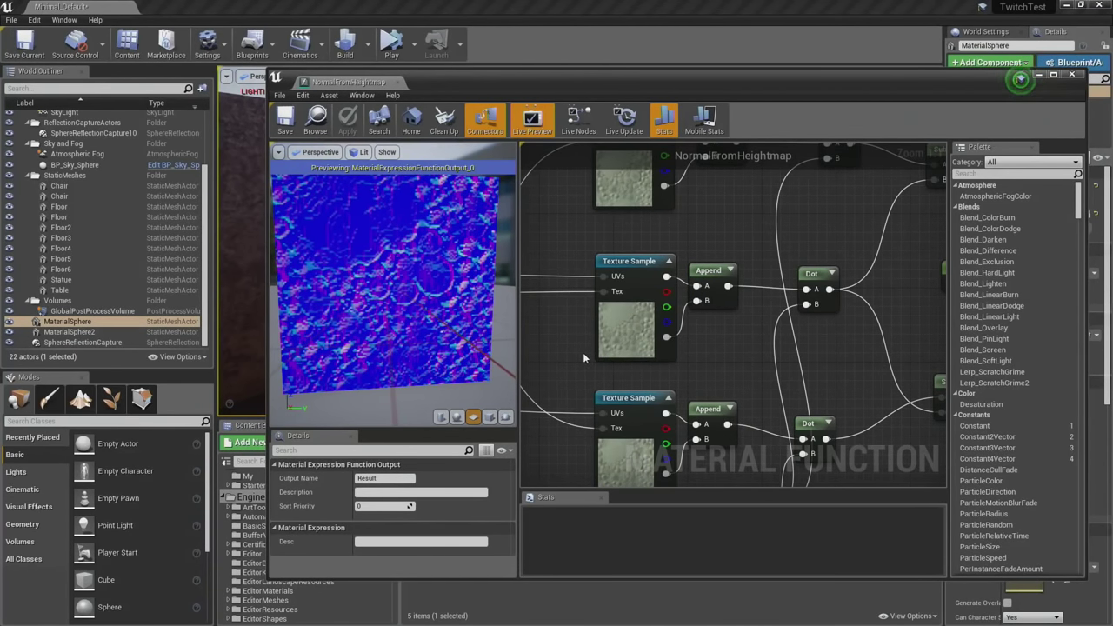
left_click(609, 335)
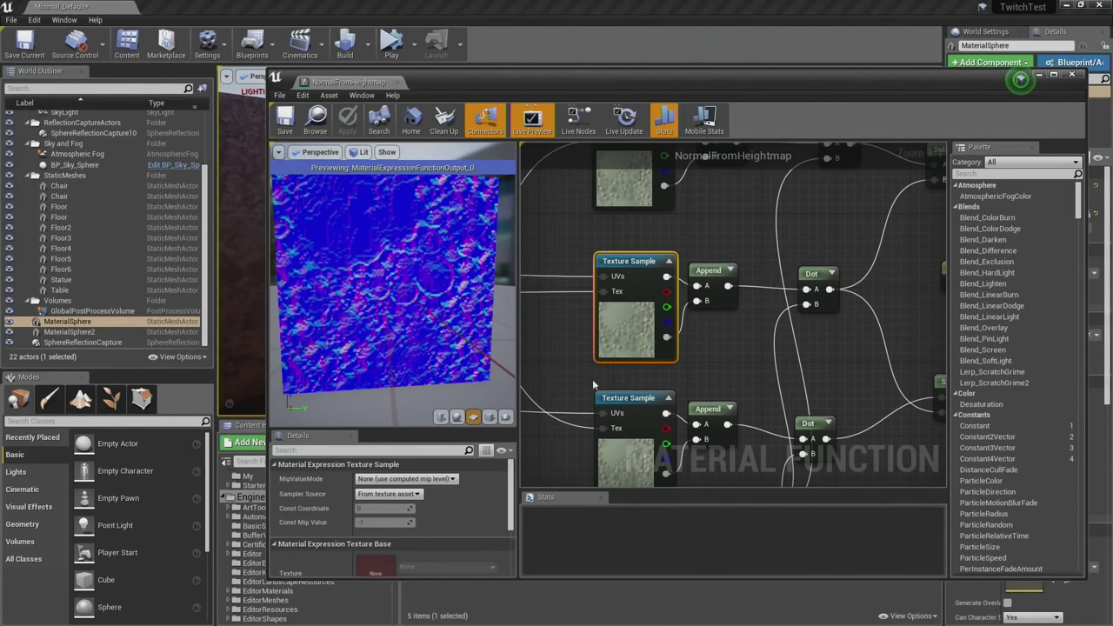
right_click_drag(607, 327, 605, 367)
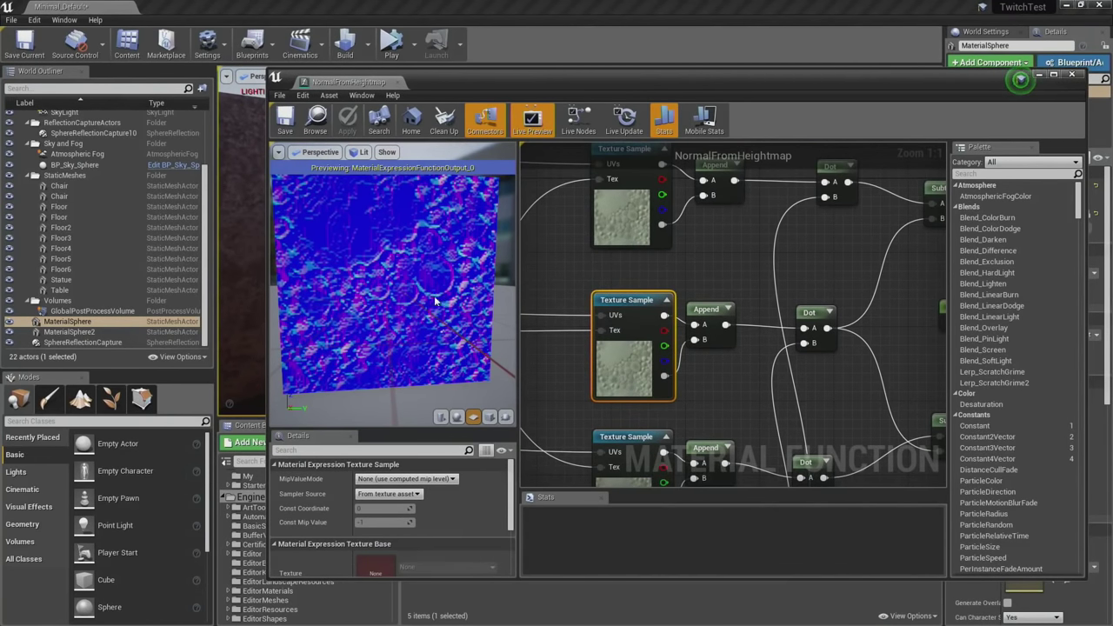
Inspect the generated normals on the preview plane from several angles and distances, check the Subtract nodes, and close NormalFromHeightmap.
left_click_drag(435, 301, 411, 297)
scroll(412, 297, "up", 5)
scroll(343, 258, "down", 8)
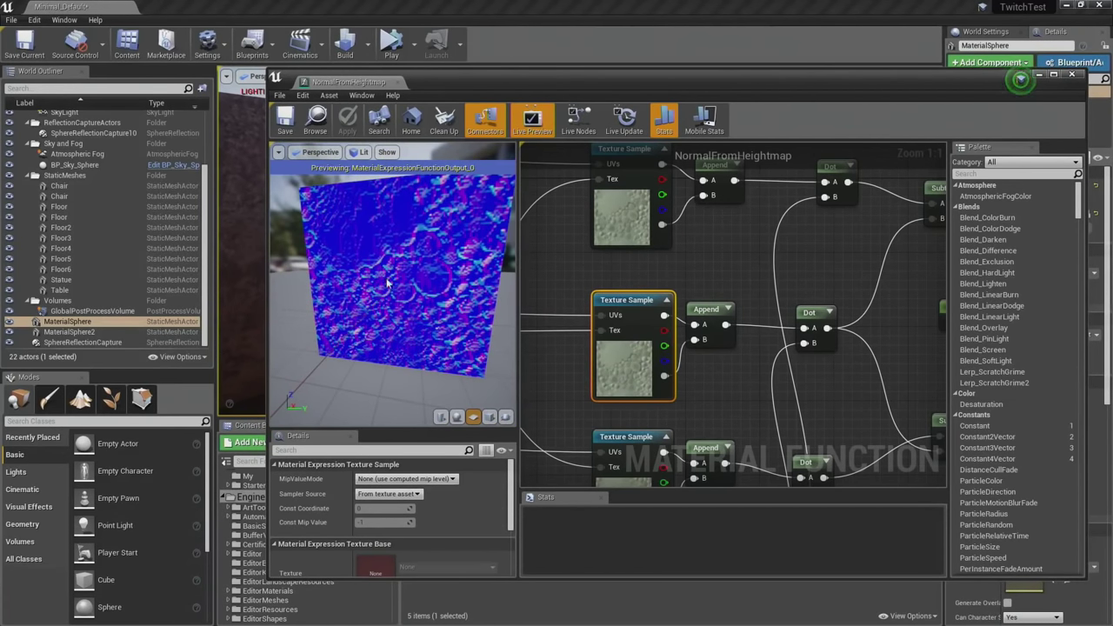
left_click_drag(400, 324, 365, 335)
left_click_drag(409, 253, 363, 293)
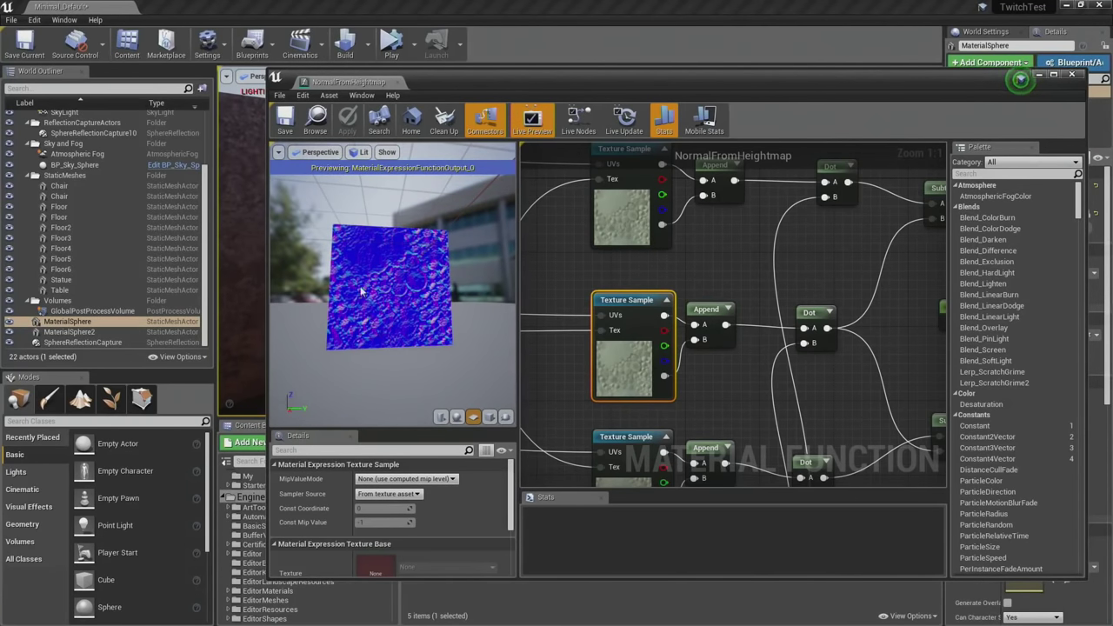
right_click_drag(744, 333, 625, 339)
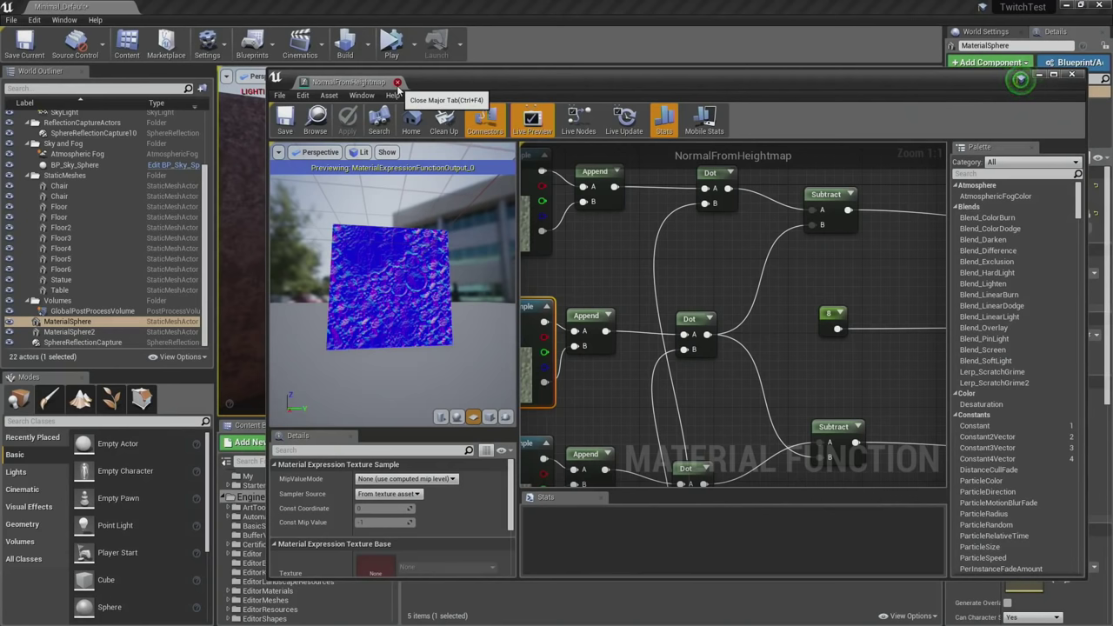
left_click(397, 83)
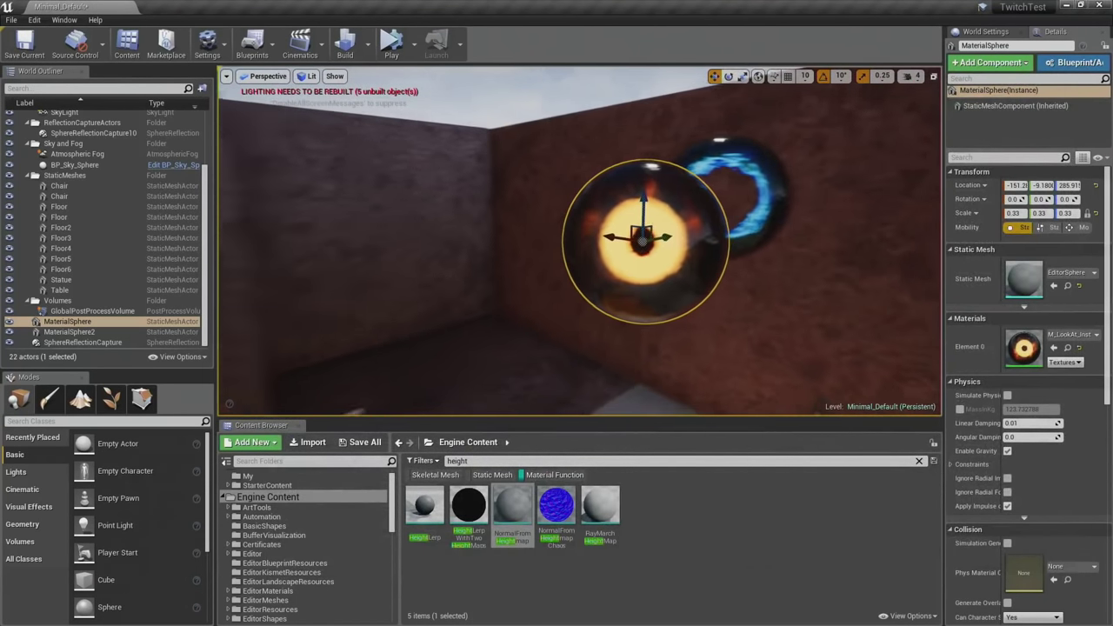
Make MaterialSphere movable, enable Simulate Physics on it and start simulating the level.
right_click_drag(535, 255, 493, 255)
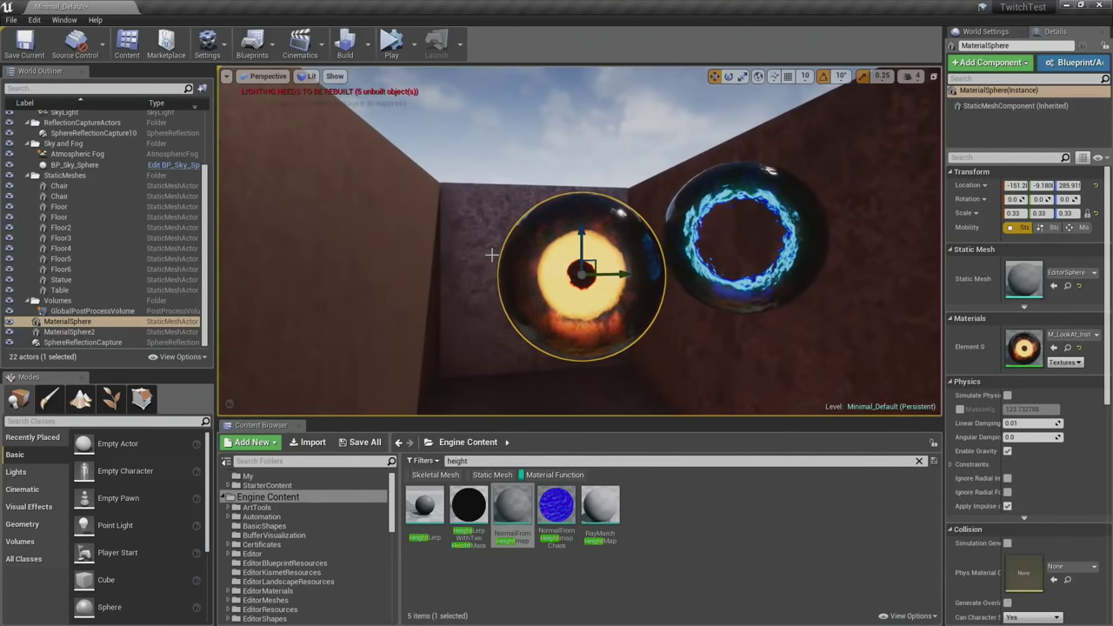
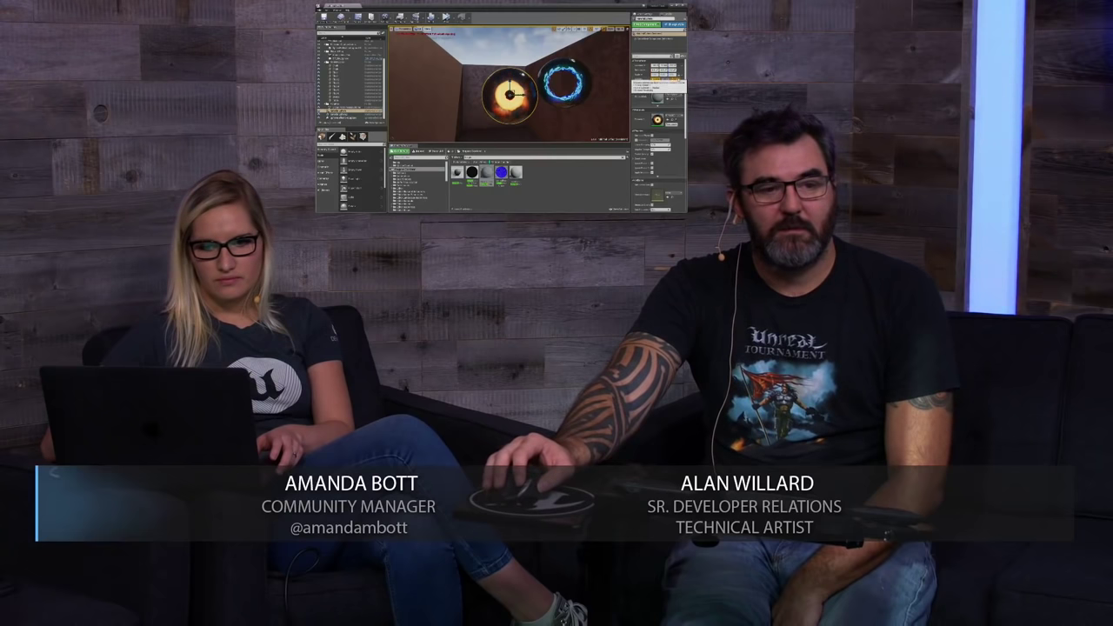
left_click(675, 79)
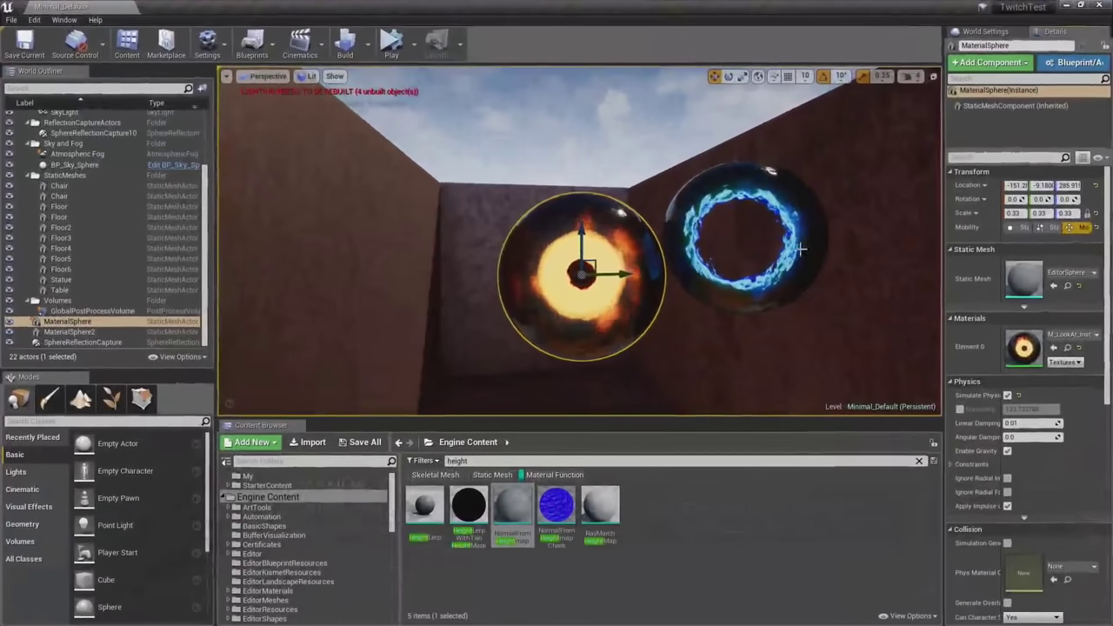
left_click(394, 44)
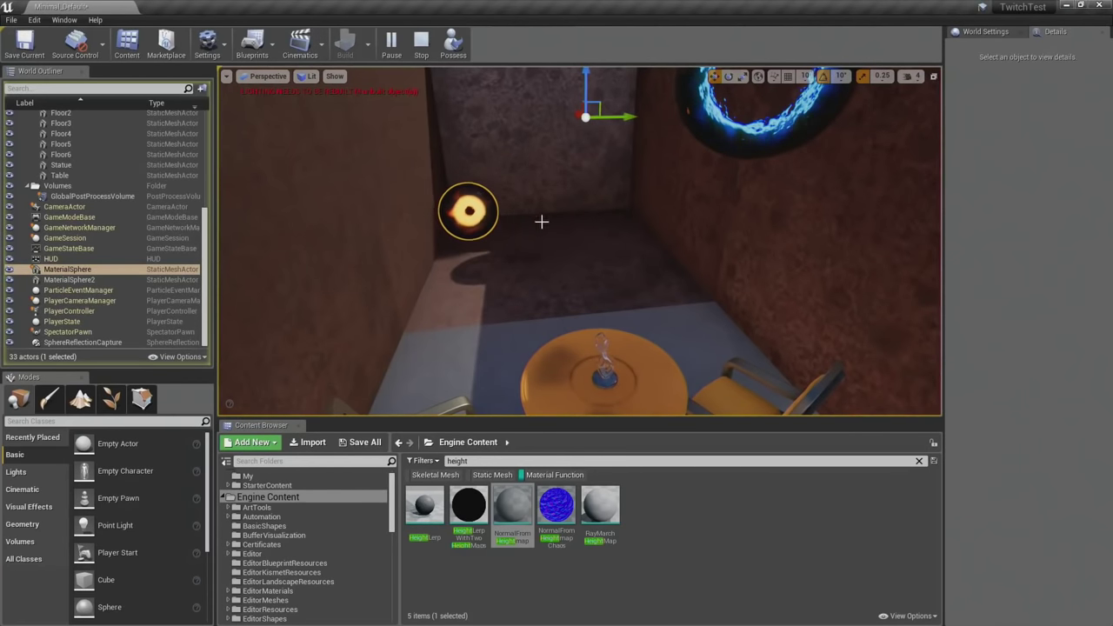
Inspect the orange and blue eye spheres at close range during the simulation, selecting MaterialSphere2, and stop simulating.
right_click_drag(542, 221, 553, 221)
left_click(767, 178)
key("w")
mouse_move(696, 261)
right_mouse_down()
mouse_move(661, 226)
mouse_move(696, 261)
mouse_move(661, 240)
mouse_move(713, 221)
mouse_move(648, 224)
mouse_move(695, 272)
right_mouse_up()
key("w")
key("s")
key("s")
key("a")
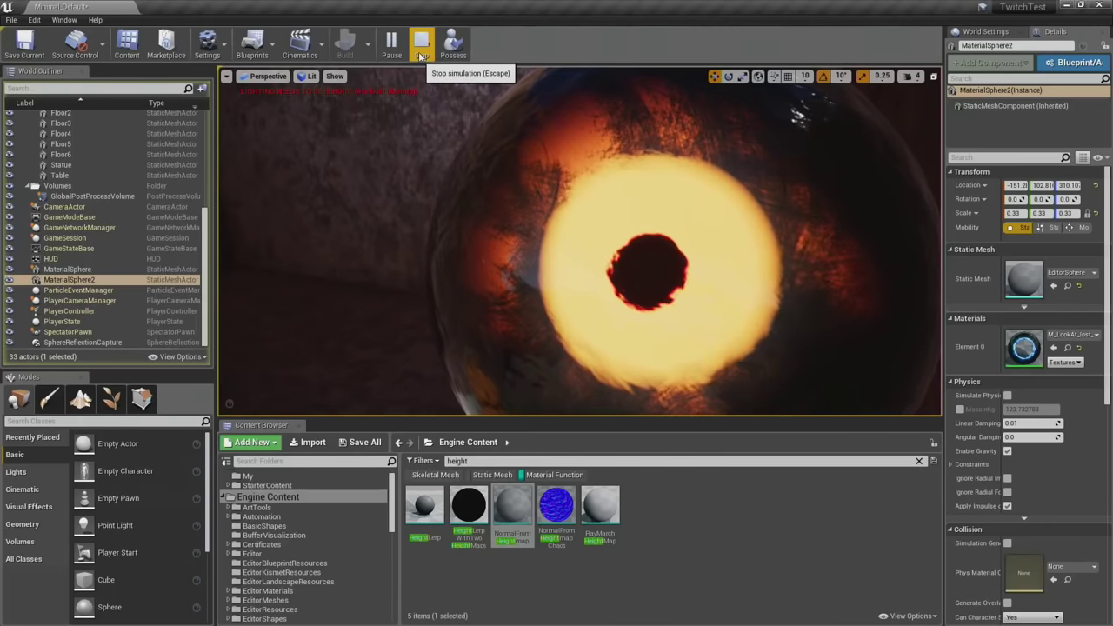
left_click(421, 39)
right_click_drag(450, 131, 453, 148)
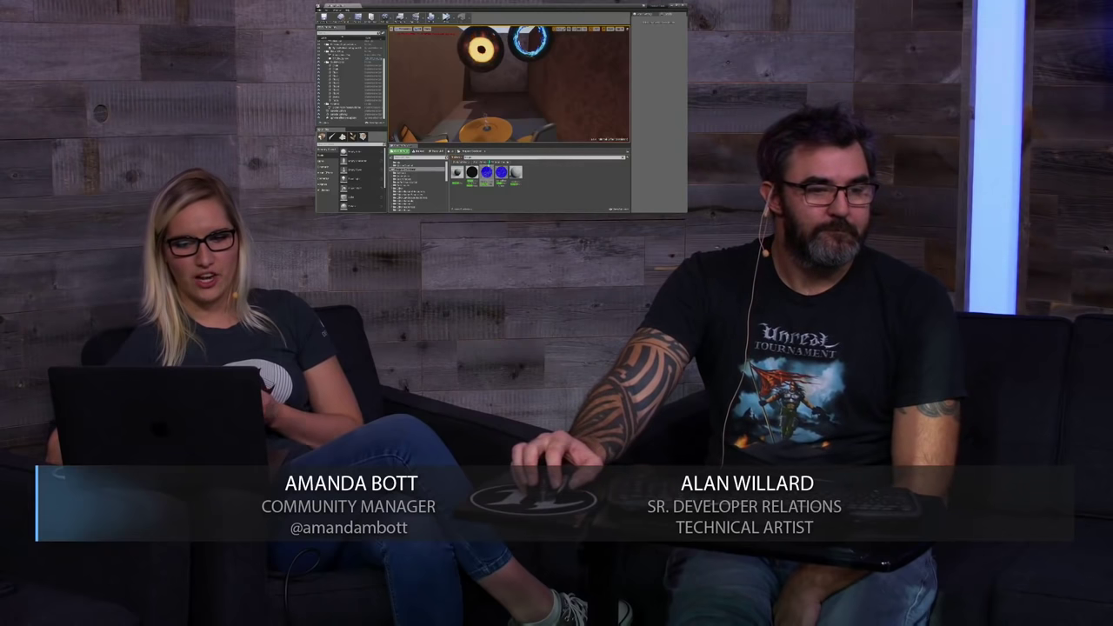
Display the textures in the StarterContent folder and open T_Ceramic_Tile_M.
scroll(418, 170, "up", 1)
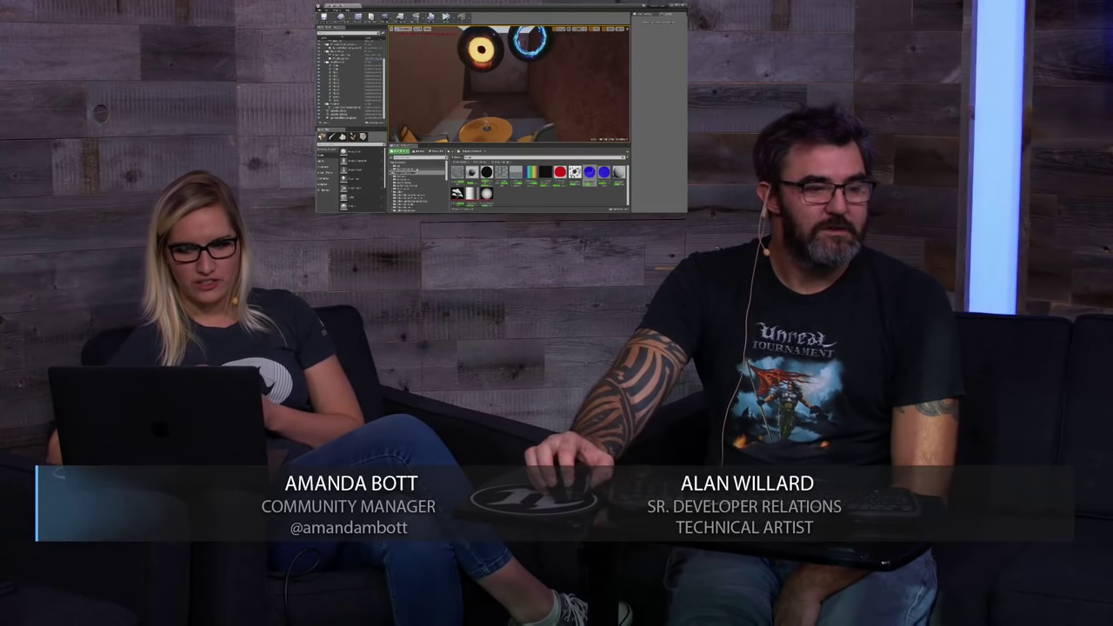
left_click(408, 166)
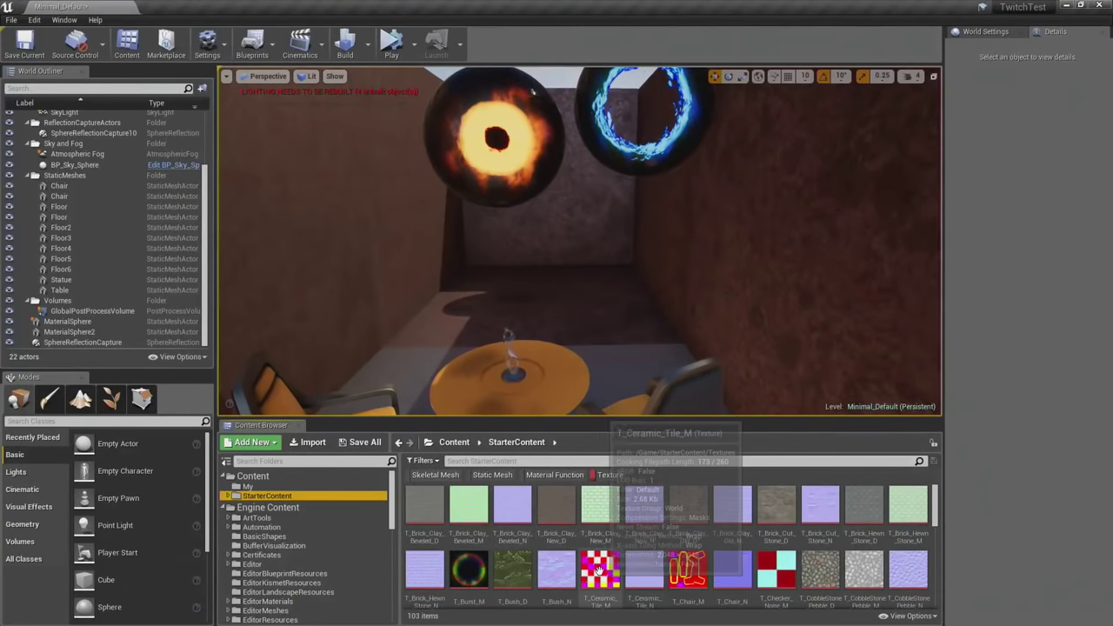
double_click(598, 570)
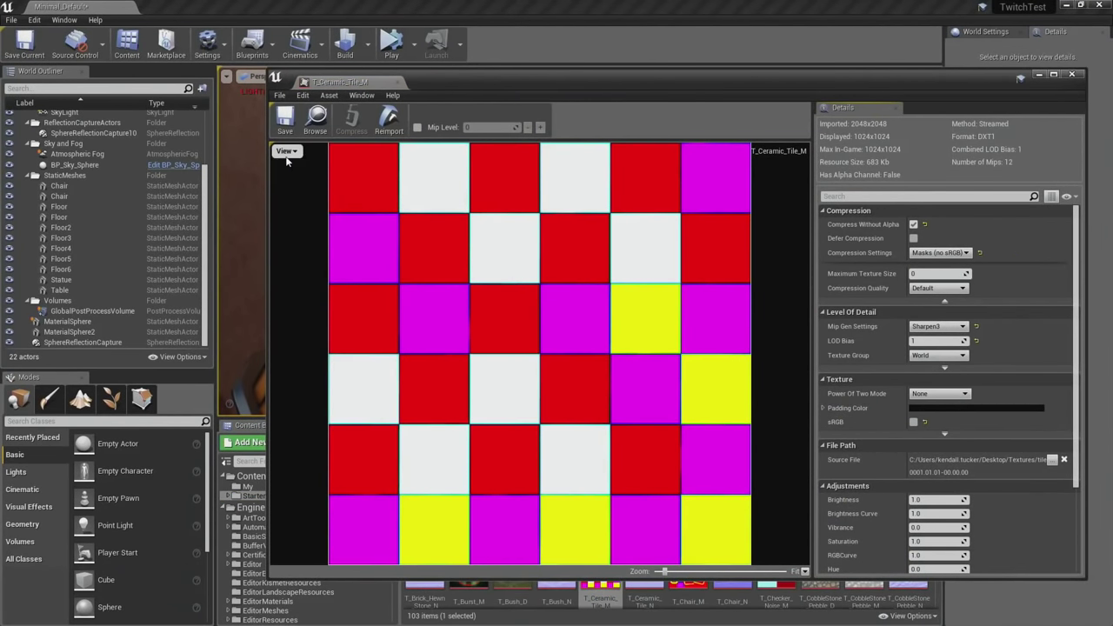
View the red, green, blue and alpha channels of T_Ceramic_Tile_M individually.
left_click(286, 152)
left_click(276, 200)
left_click(276, 187)
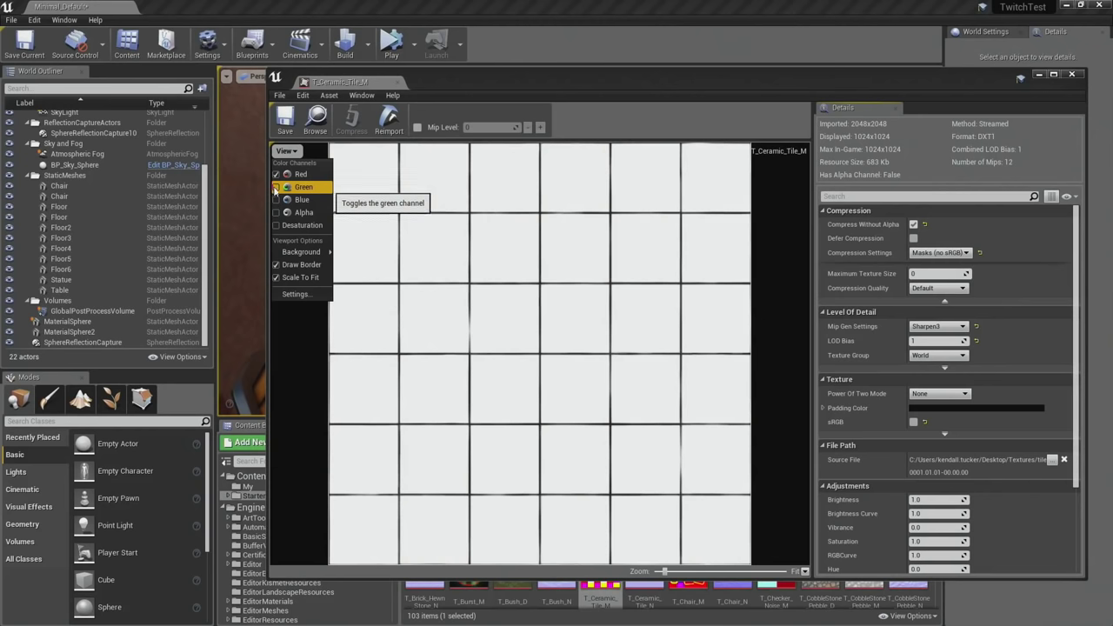
left_click(276, 174)
left_click(275, 187)
left_click(275, 187)
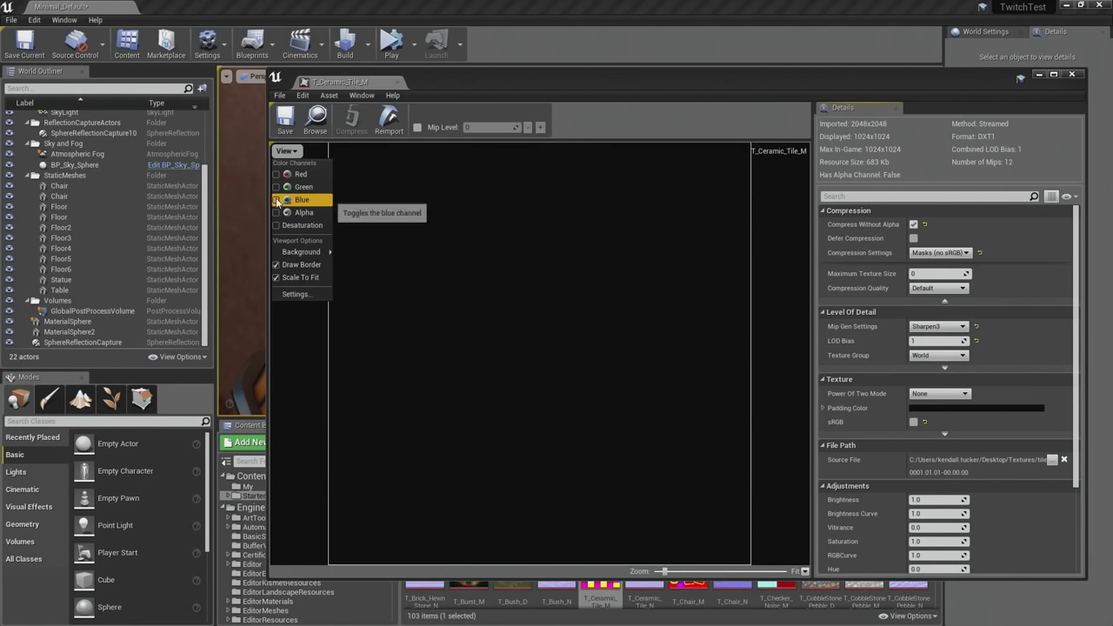
left_click(276, 200)
left_click(276, 199)
left_click(276, 187)
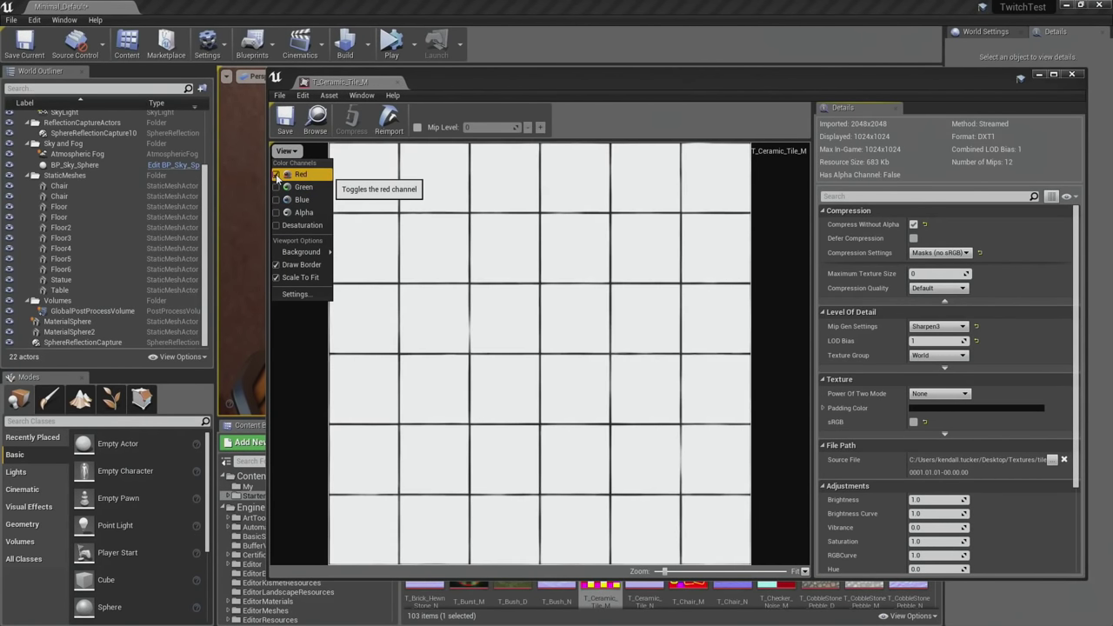
left_click(276, 187)
left_click(275, 213)
left_click(276, 212)
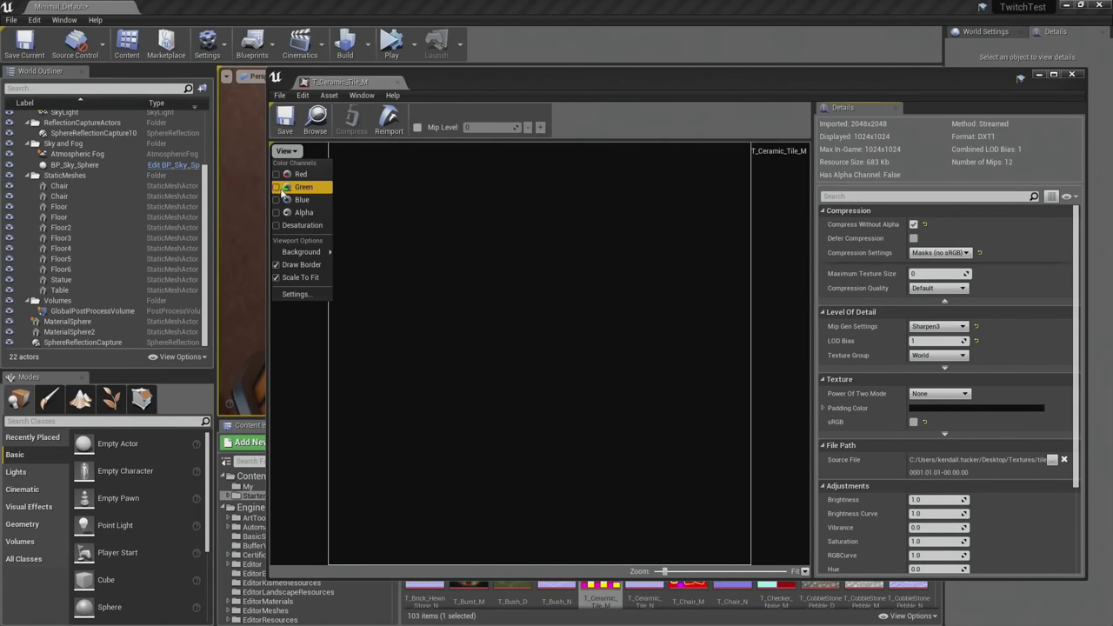
Show the red, green and blue channels of T_Ceramic_Tile_M together again and close the texture.
left_click(286, 175)
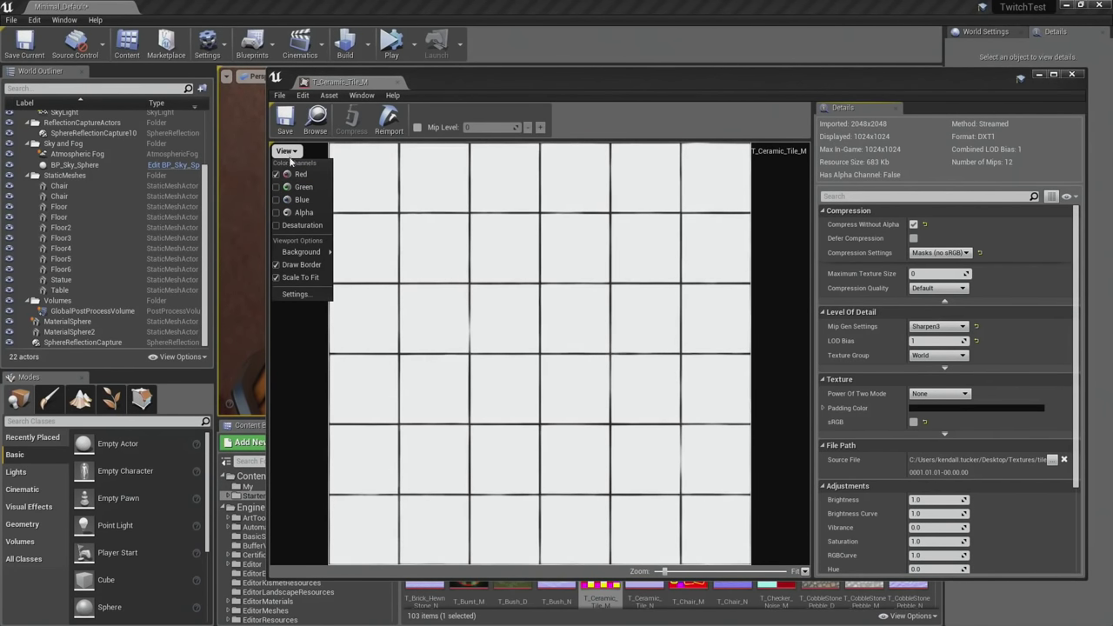
left_click(275, 187)
left_click(276, 201)
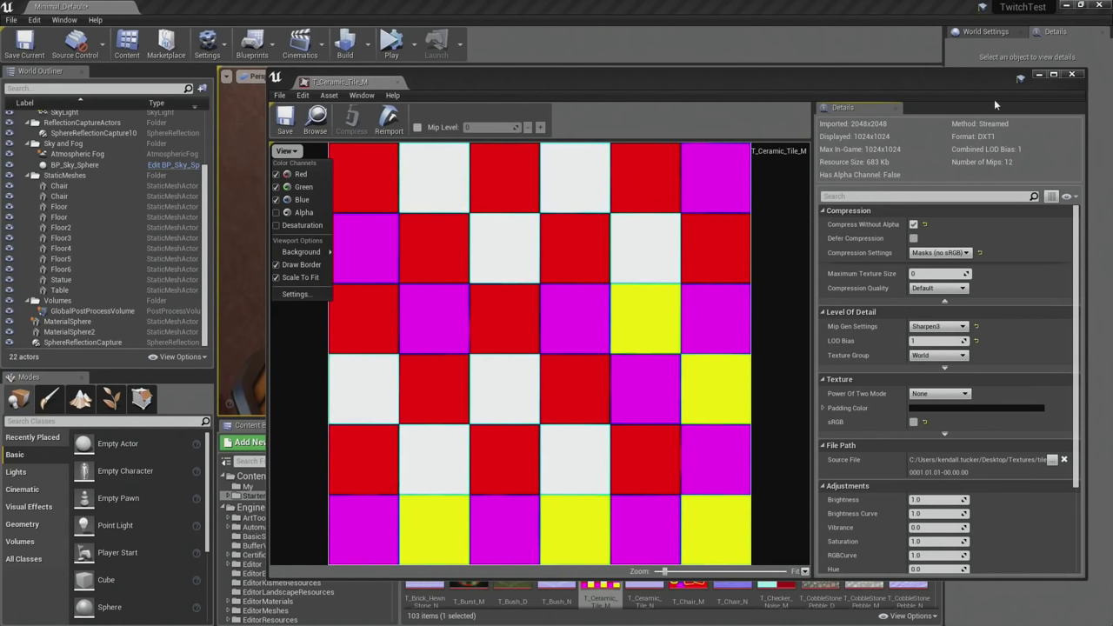
left_click(1071, 75)
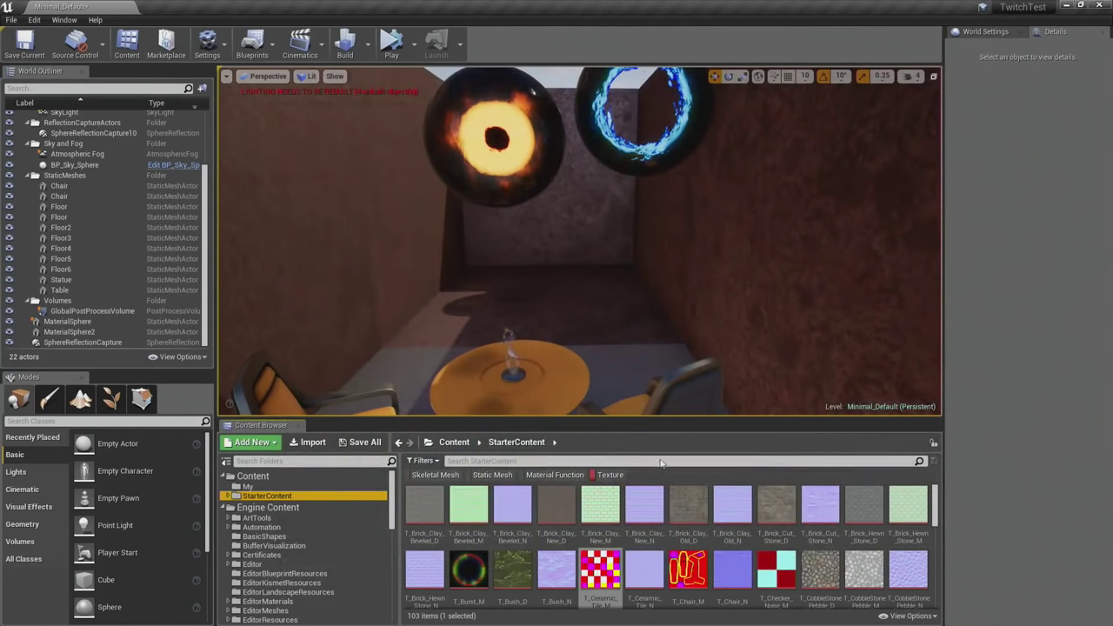
Open the T_Chair_M mask texture and check which of its color channels are displayed.
scroll(683, 526, "down", 1)
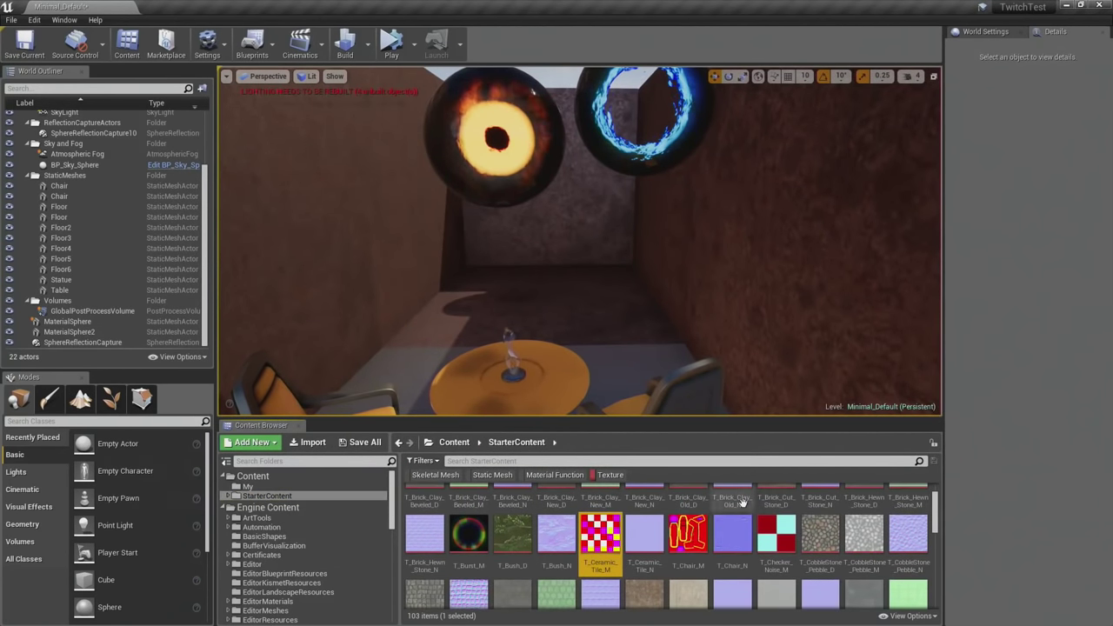
double_click(685, 528)
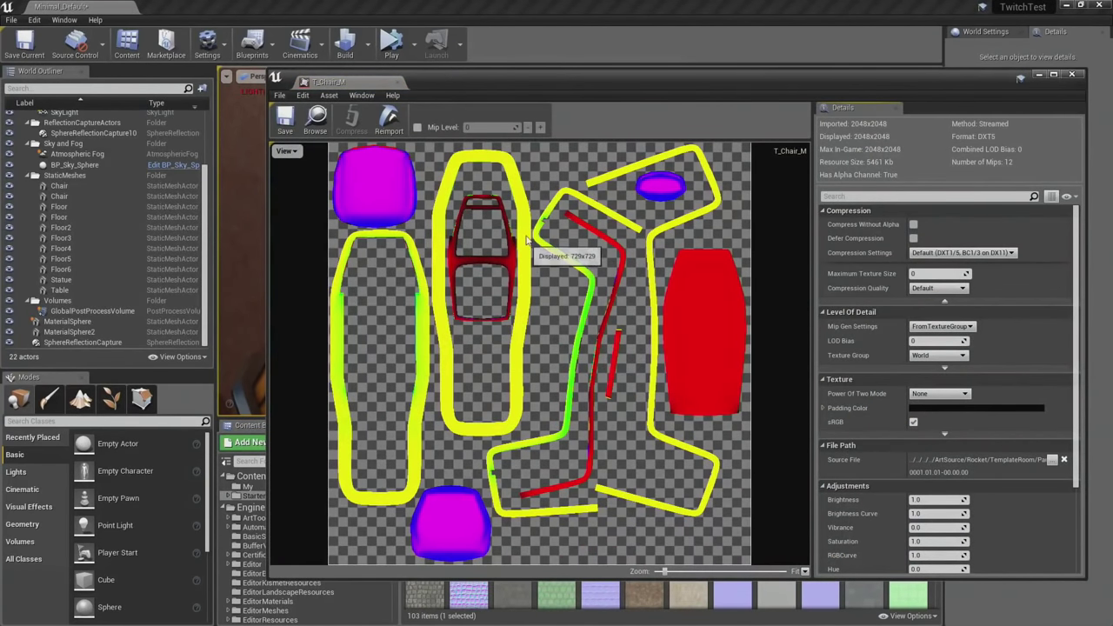
left_click(287, 152)
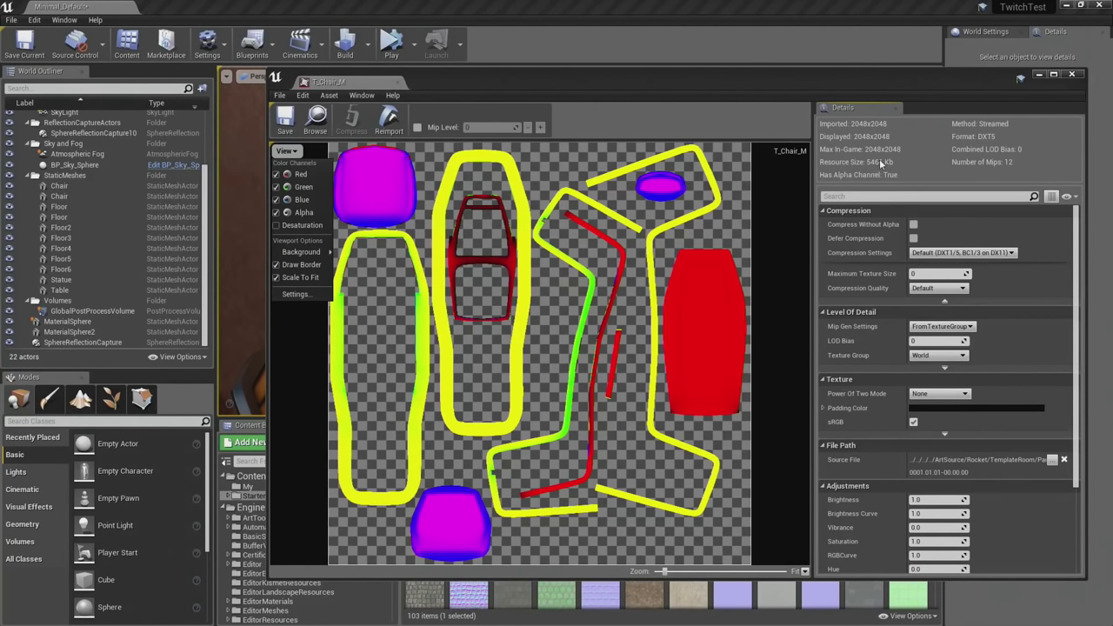
Try the Masks (no sRGB), Grayscale (R8, RGB8 sRGB) and Displacementmap (8/16bit) compression settings on T_Chair_M.
left_click(956, 252)
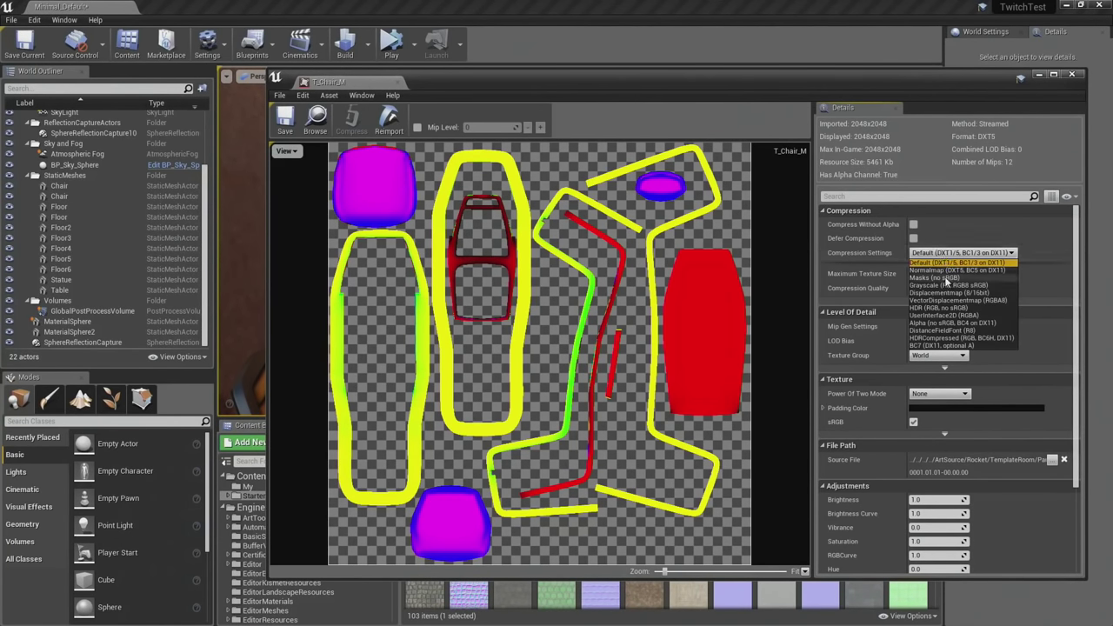
left_click(946, 280)
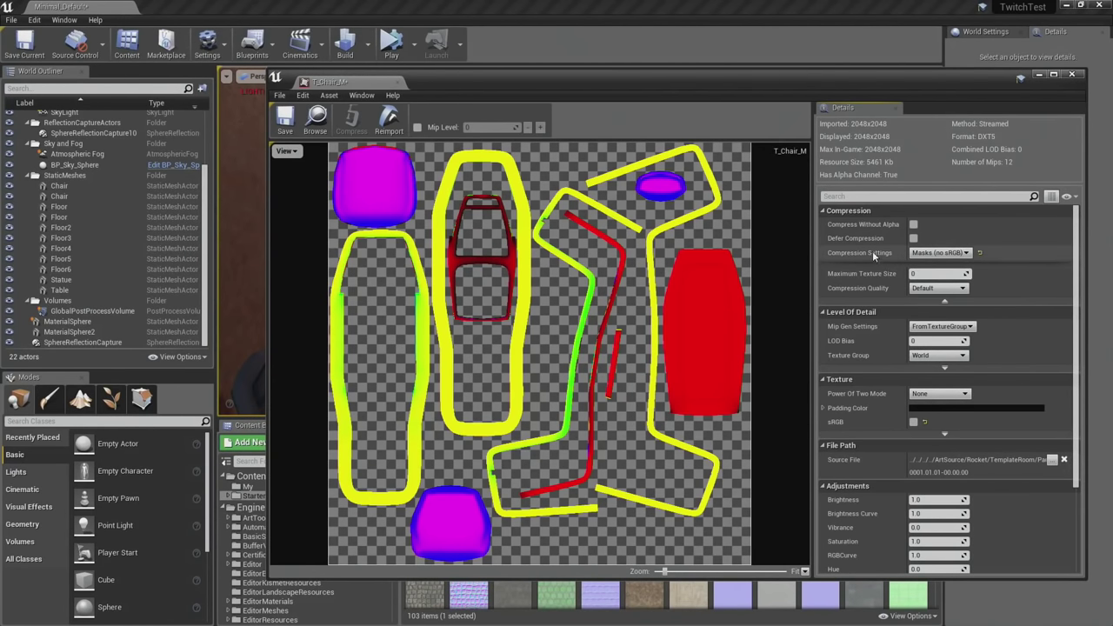
left_click(929, 254)
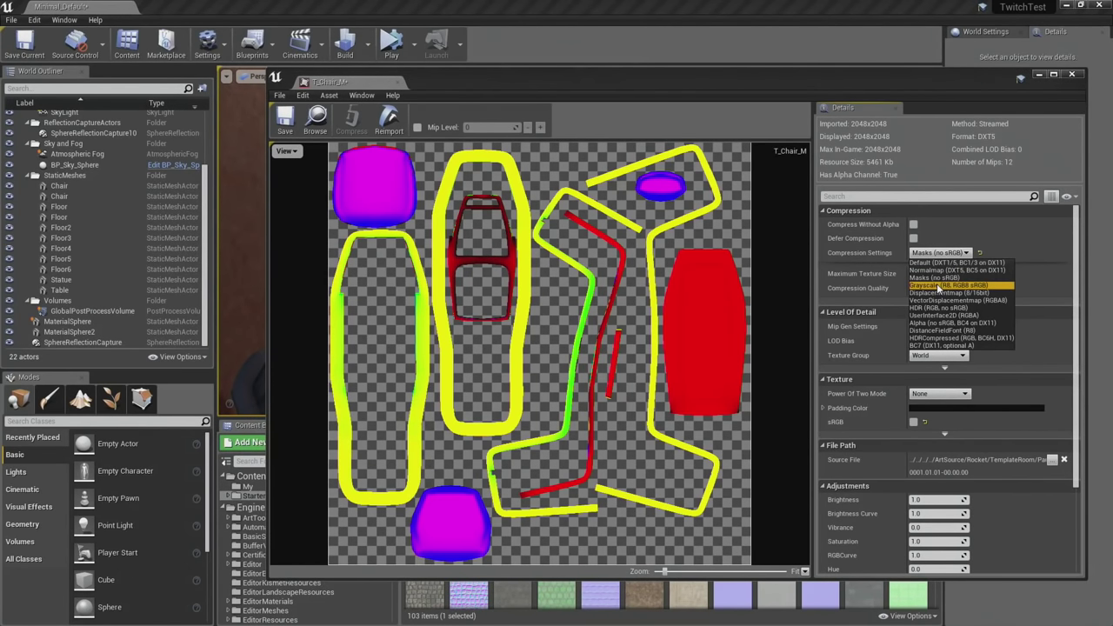
left_click(937, 290)
left_click(943, 252)
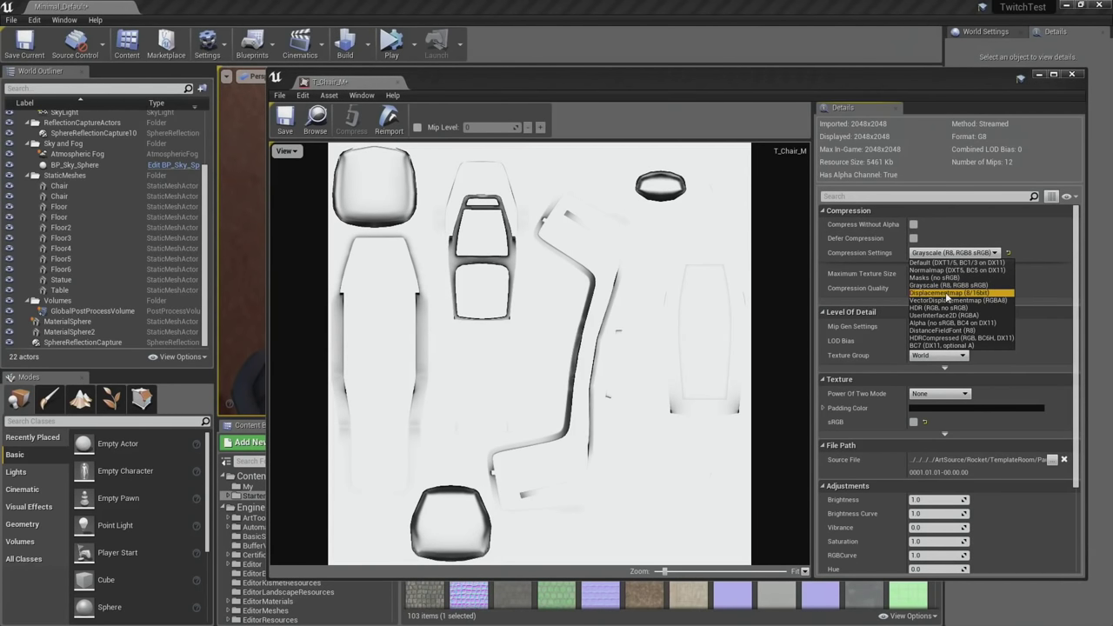
left_click(948, 293)
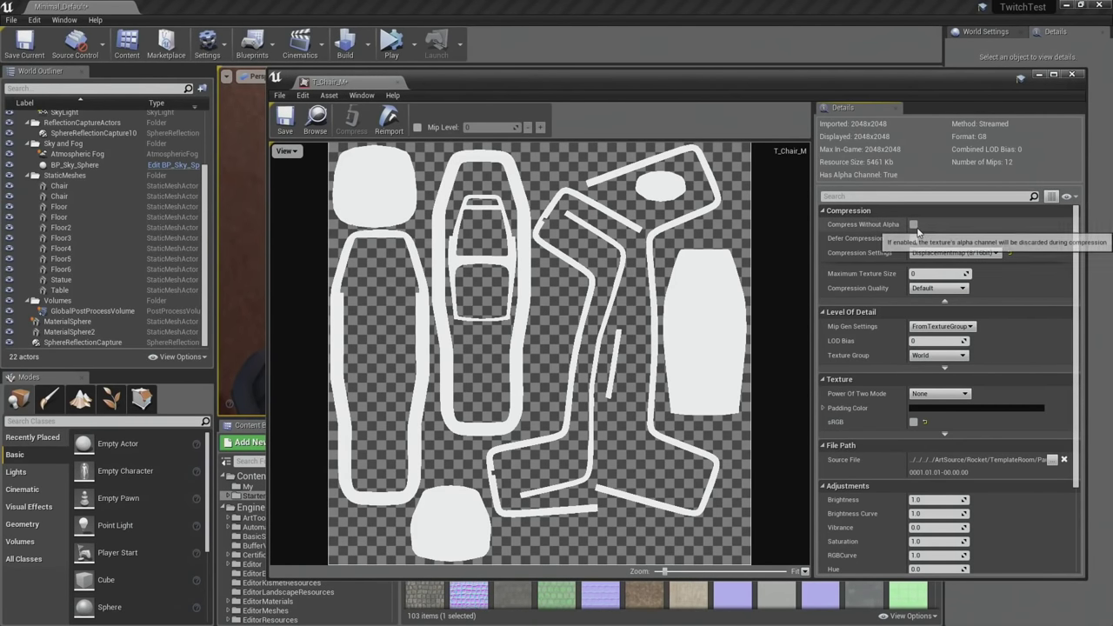
Enable Compress Without Alpha on T_Chair_M, with Lowest compression quality and Alpha (no sRGB, BC4 on DX11) compression.
left_click(913, 225)
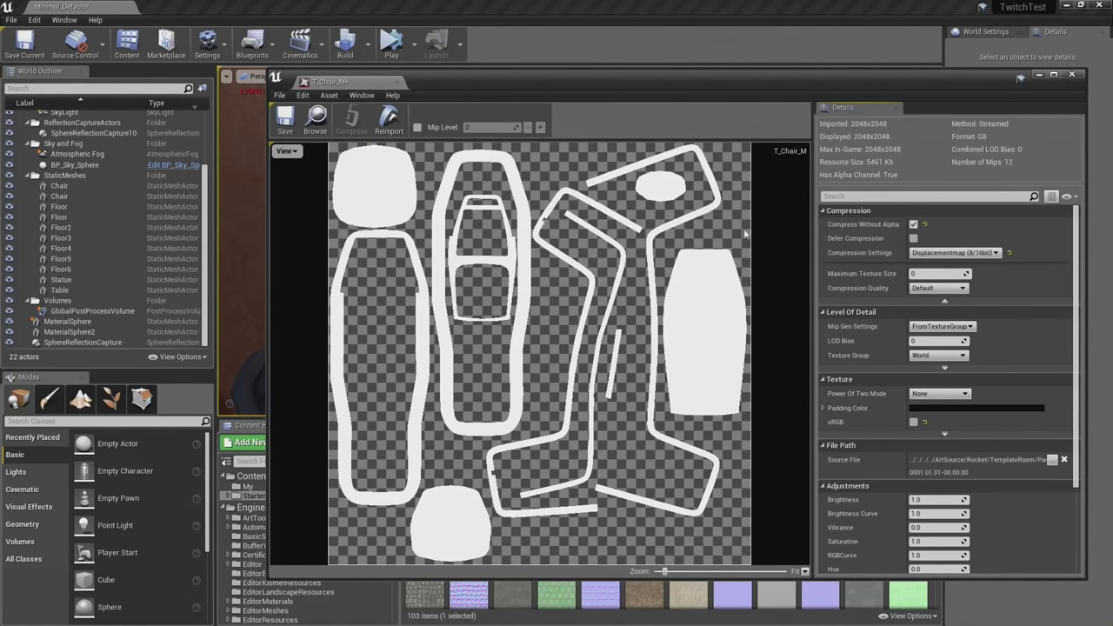
left_click(930, 287)
left_click(931, 305)
left_click(929, 253)
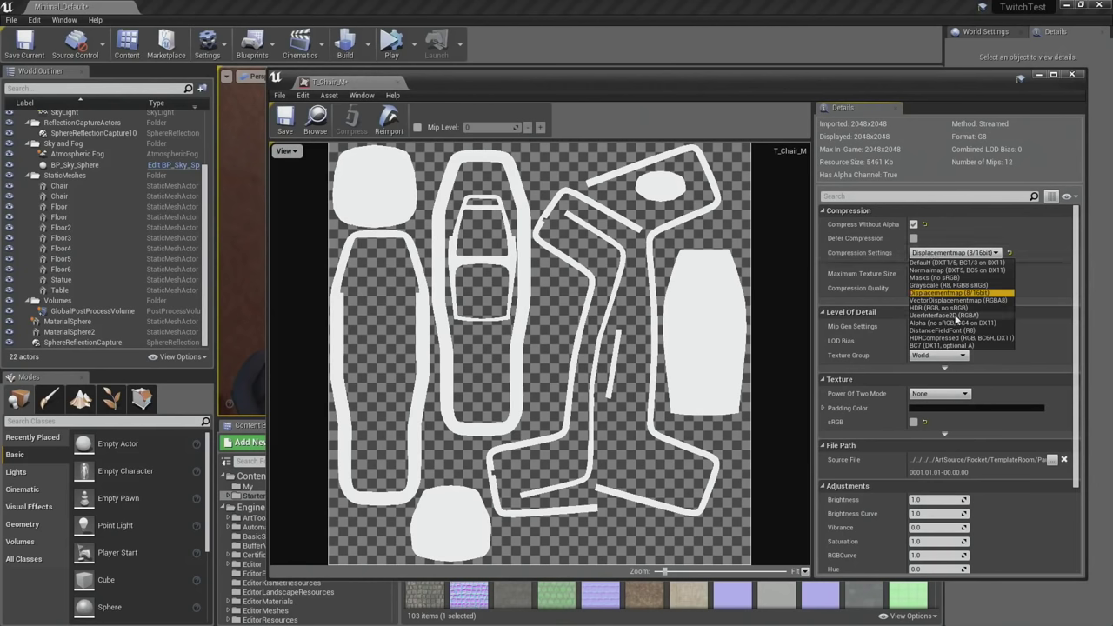
left_click(957, 323)
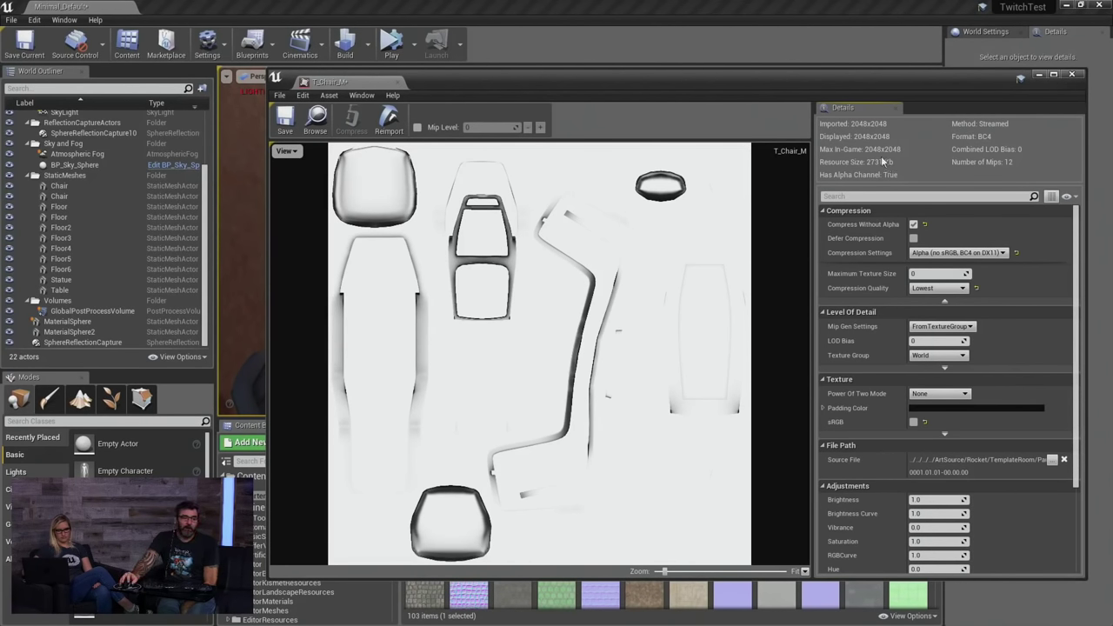
Disable Compress Without Alpha on T_Chair_M and set its compression to BC7 (DX11, optional A).
left_click(913, 225)
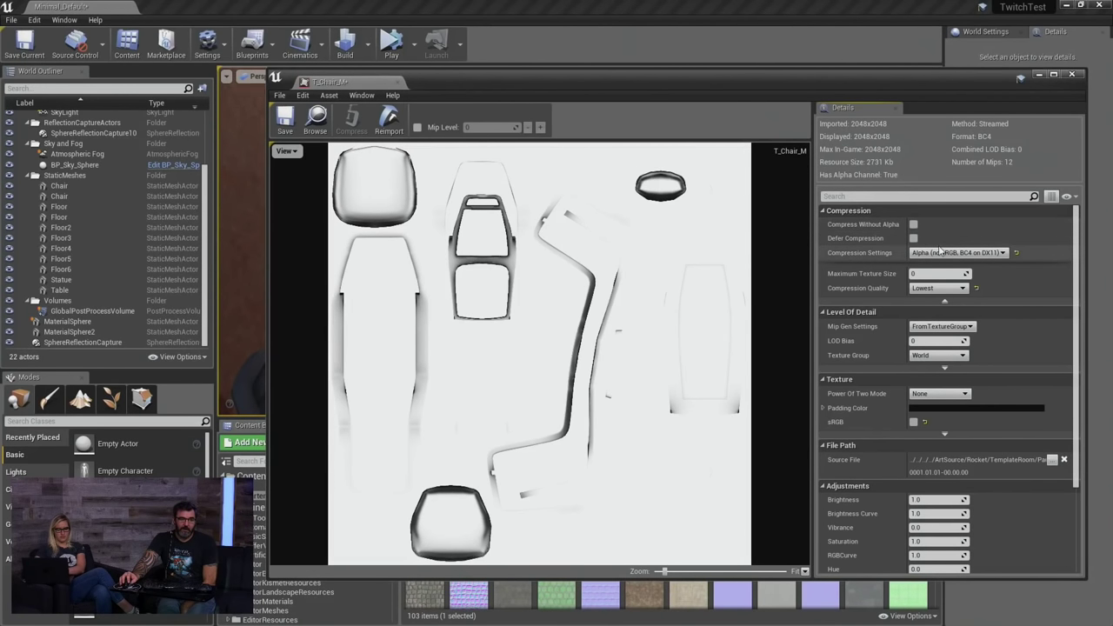
left_click(942, 253)
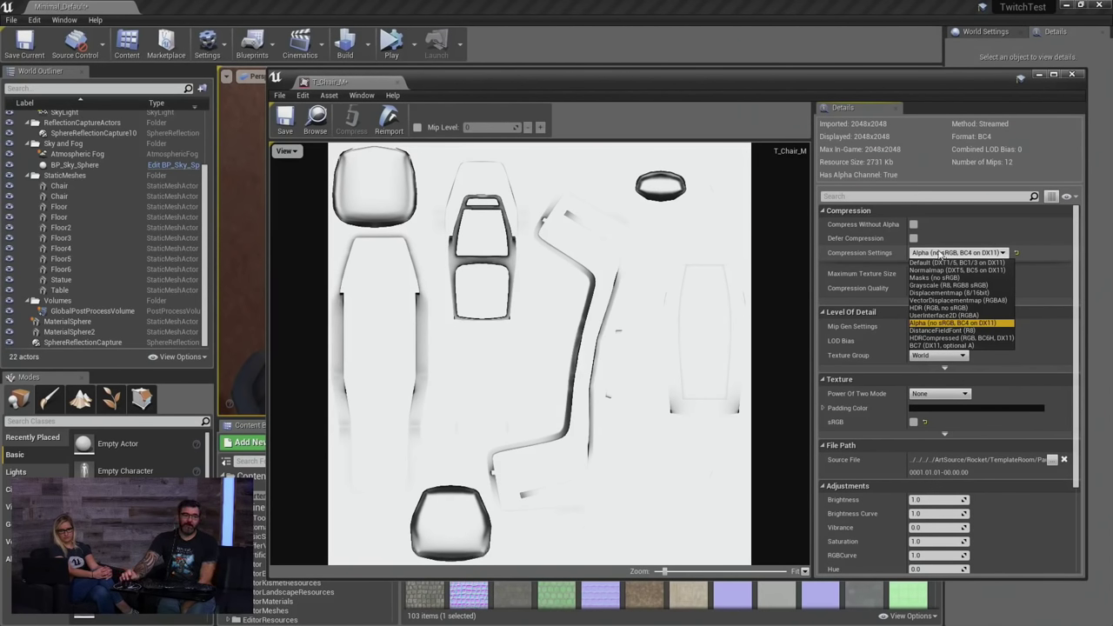
left_click(953, 346)
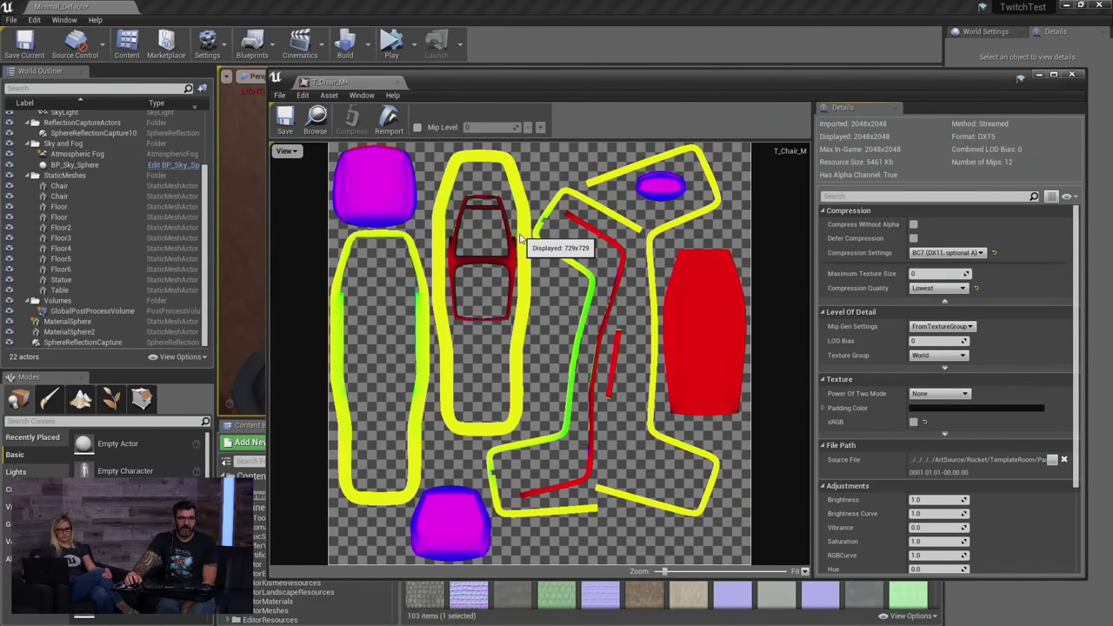
Isolate the alpha channel of T_Chair_M for viewing and close the texture.
left_click(285, 150)
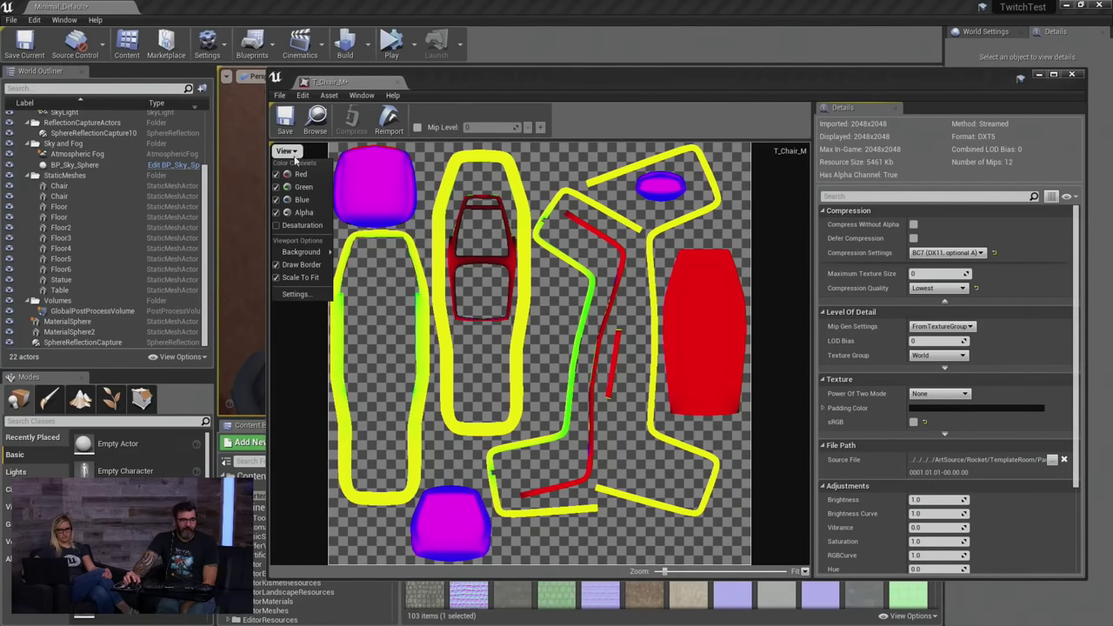
left_click(286, 213)
left_click(277, 199)
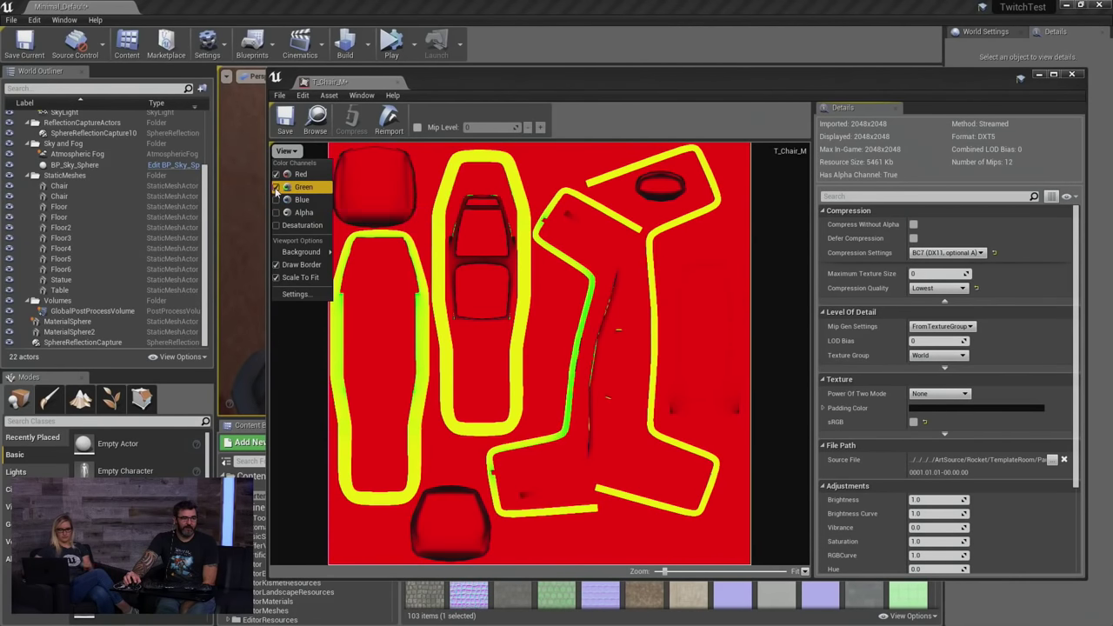
left_click(277, 186)
left_click(276, 174)
left_click(276, 212)
left_click(492, 280)
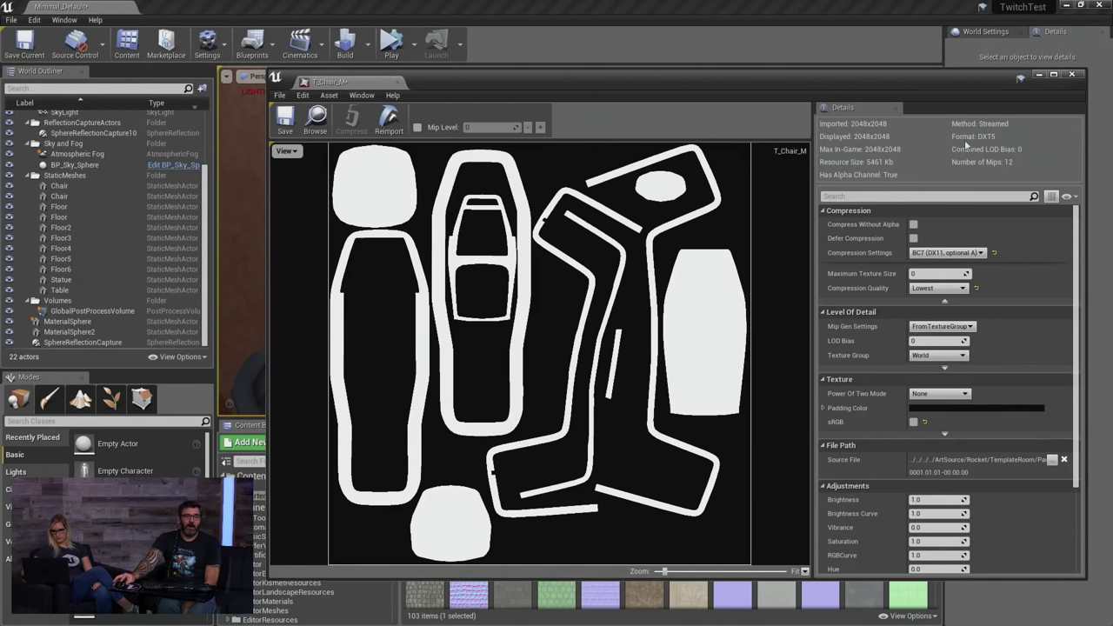
left_click(1074, 76)
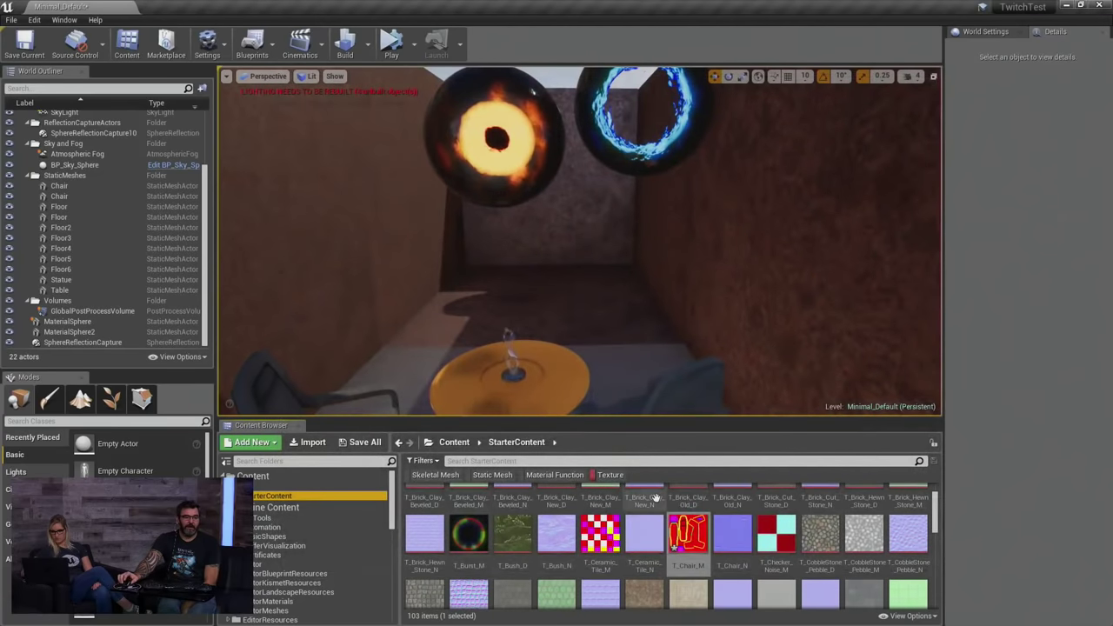
scroll(670, 539, "down", 3)
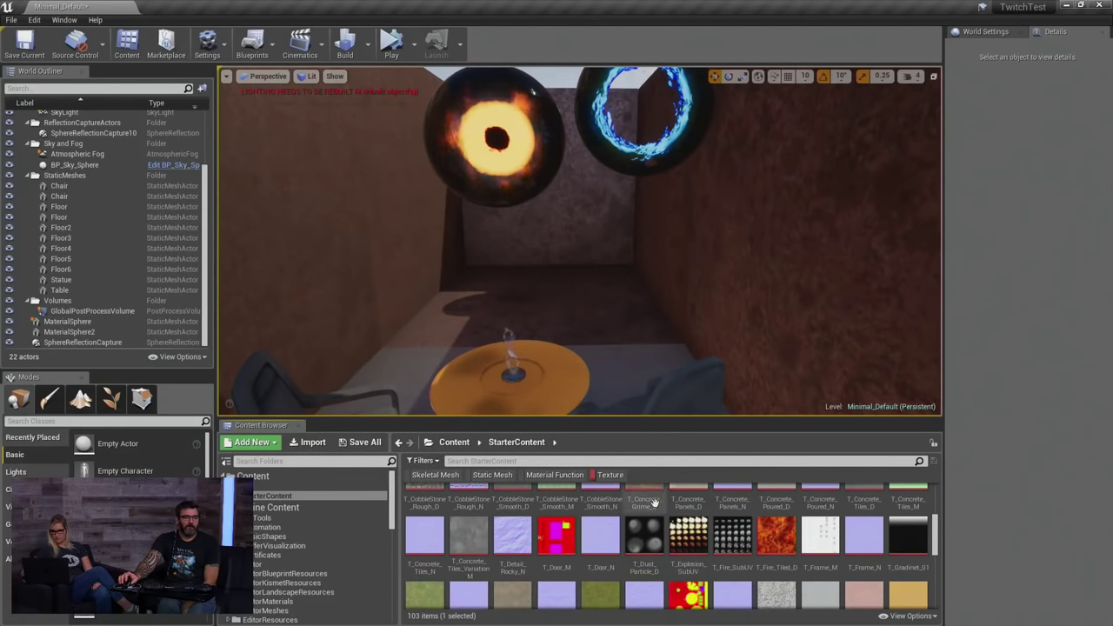
Look through the remaining textures in StarterContent.
scroll(672, 545, "down", 1)
scroll(672, 545, "down", 5)
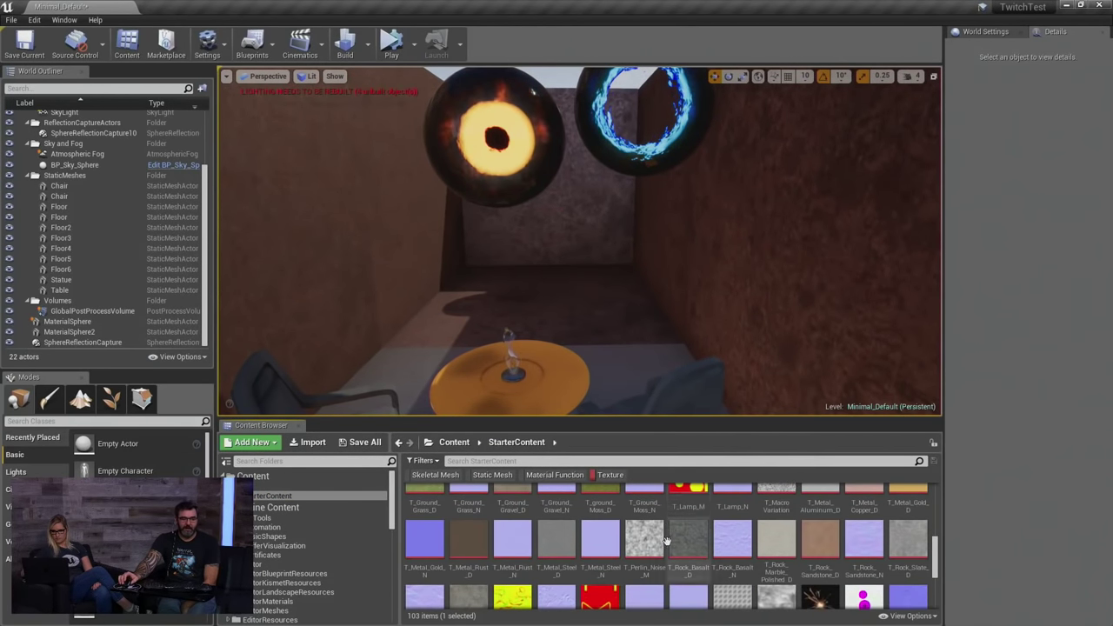
scroll(638, 530, "down", 1)
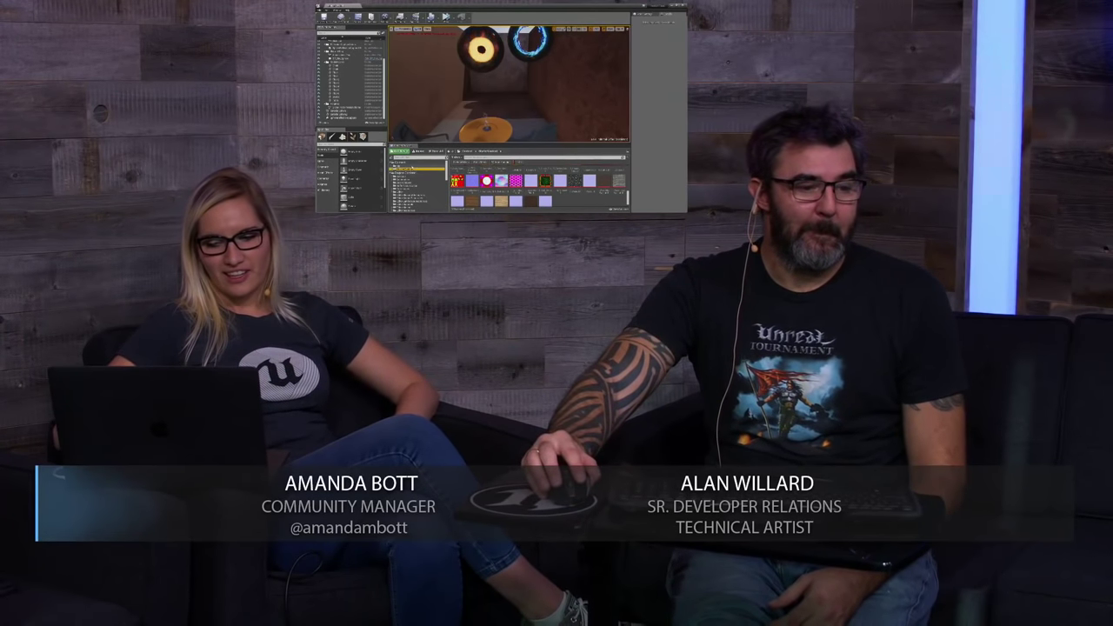
Return to the folder holding the eye materials, turn off the Texture filter, and inspect the fiery eye material instance up close.
left_click(402, 166)
left_click(519, 163)
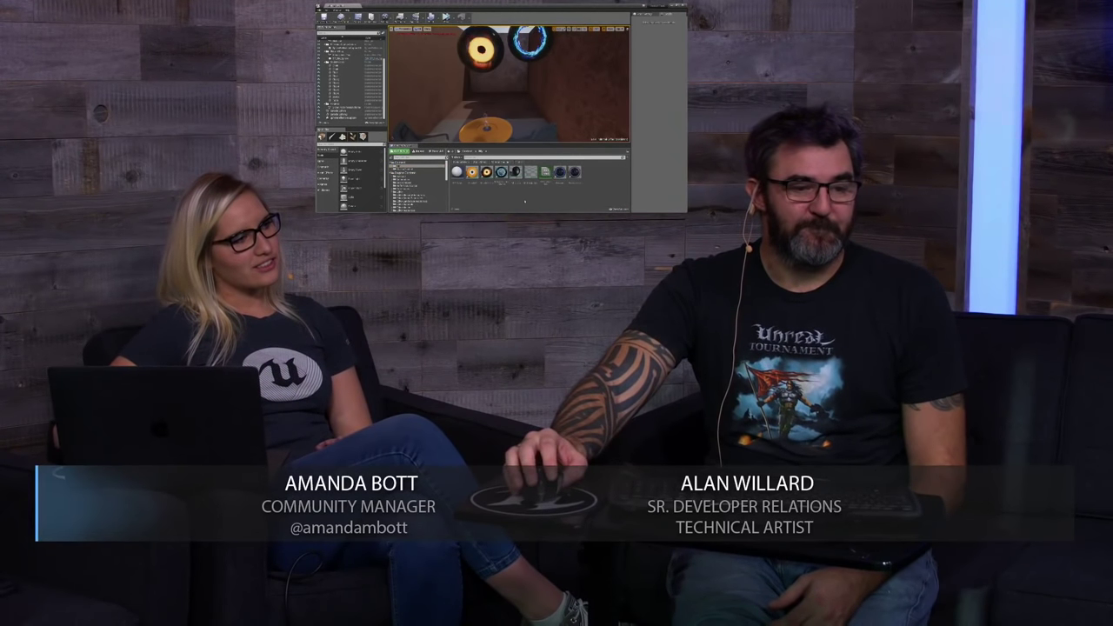
right_click_drag(525, 131, 520, 104)
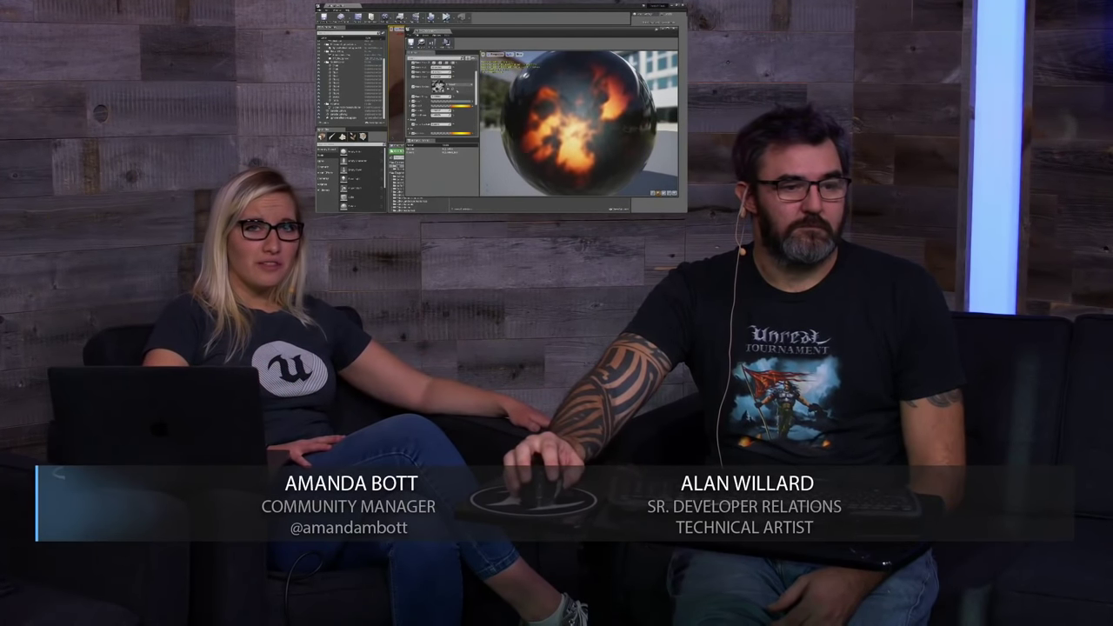
View the whole fiery eye preview sphere and open a color parameter of the material instance for editing.
left_click_drag(507, 106, 548, 130)
scroll(548, 131, "down", 3)
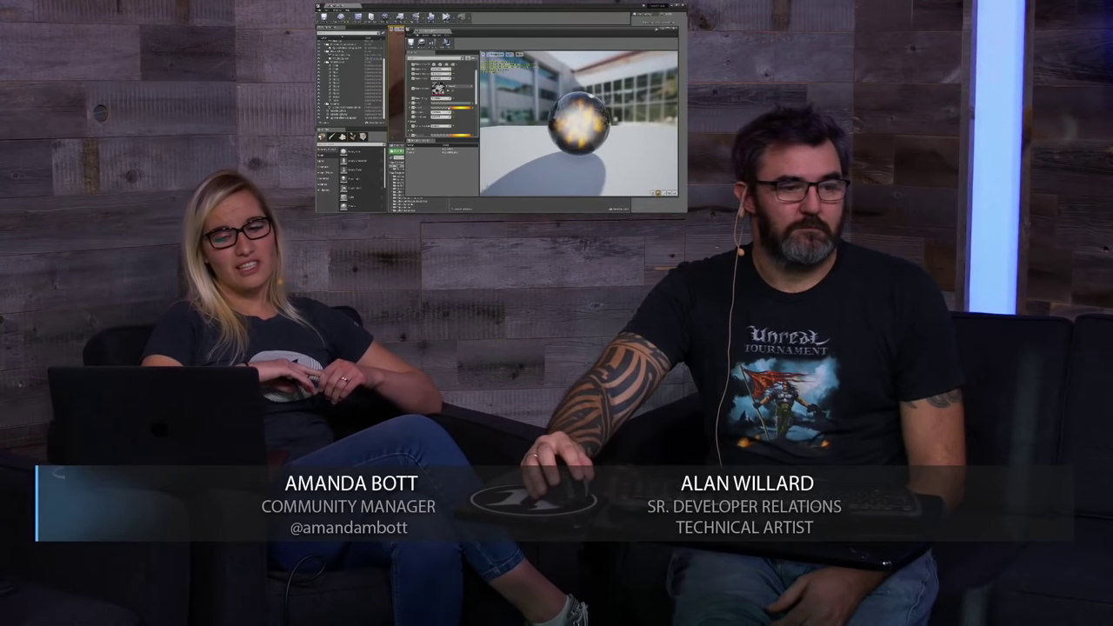
left_click(448, 106)
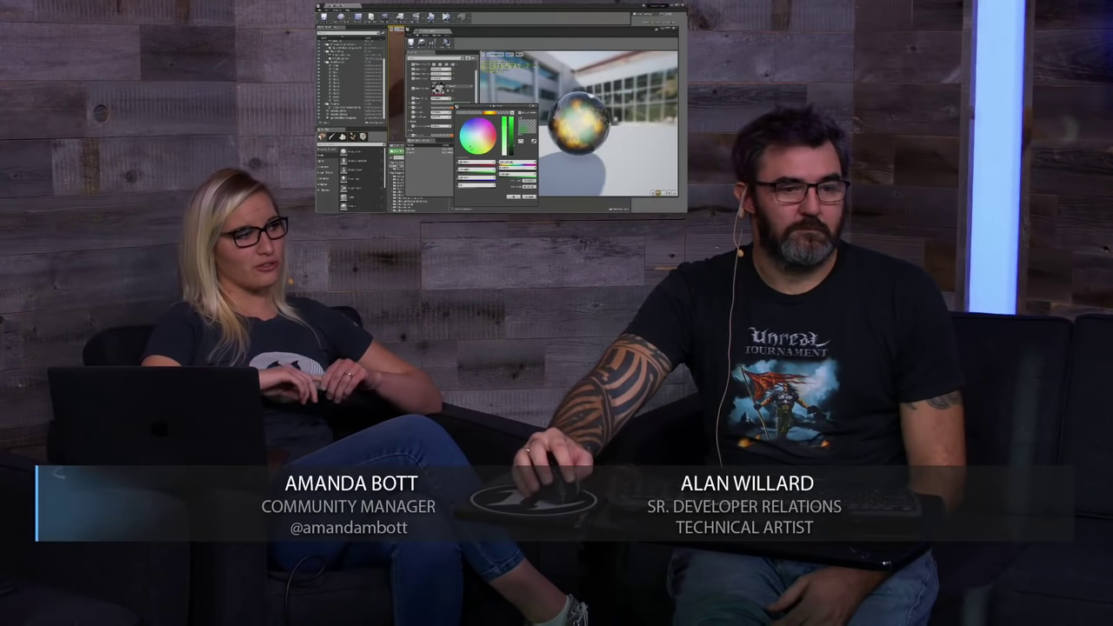